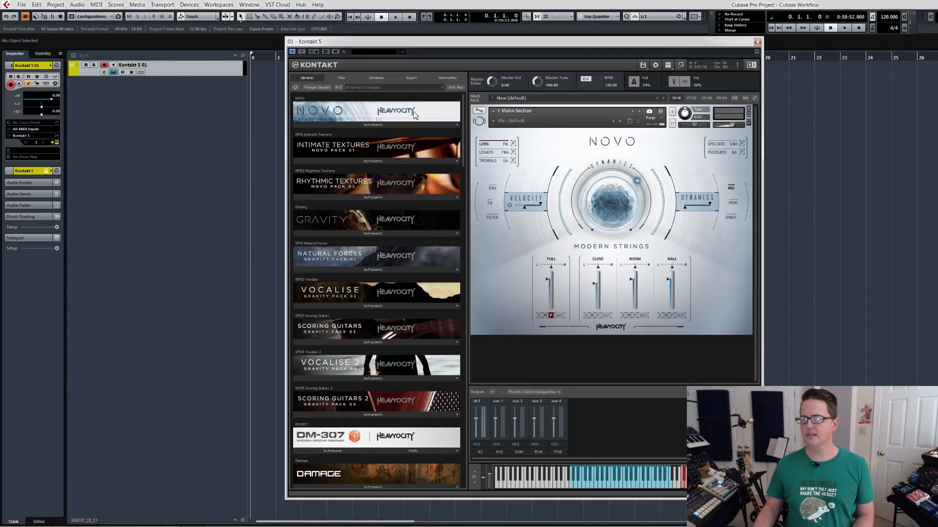
Remove the Violin Section instrument from the Kontakt rack and shift the plug-in window aside.
{"action": "left_click", "coordinate": [748, 108]}
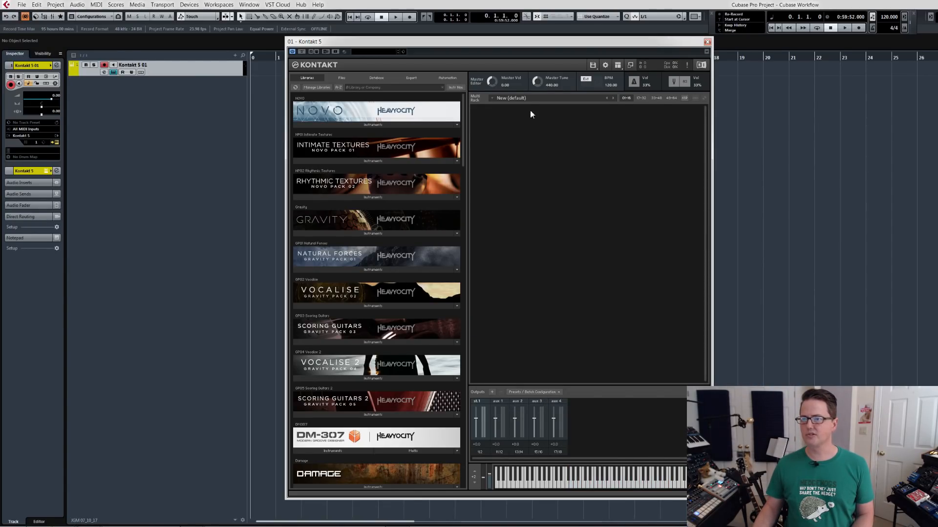
{"action": "left_click_drag", "start_coordinate": [538, 42], "coordinate": [357, 38]}
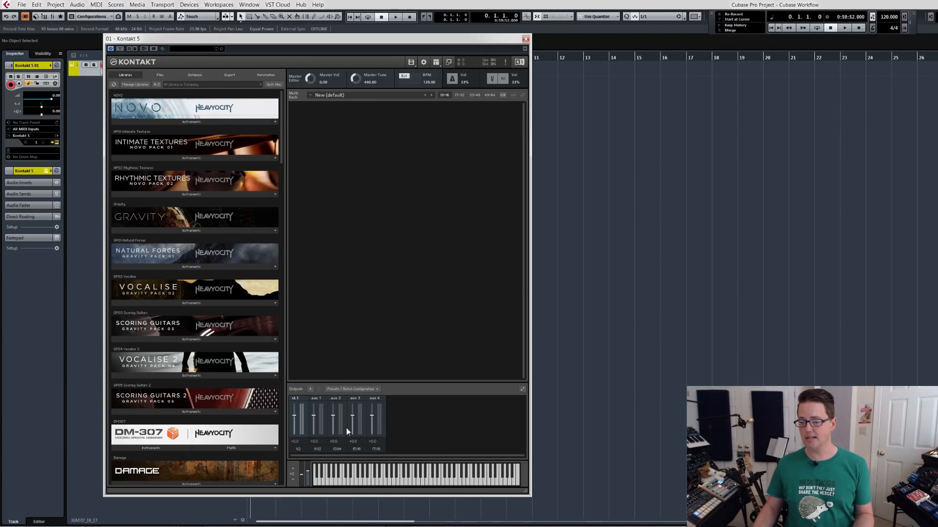
Start adding Kontakt output channels and set the quantity to 8.
{"action": "left_click", "coordinate": [310, 389]}
{"action": "left_click_drag", "start_coordinate": [640, 223], "coordinate": [415, 221]}
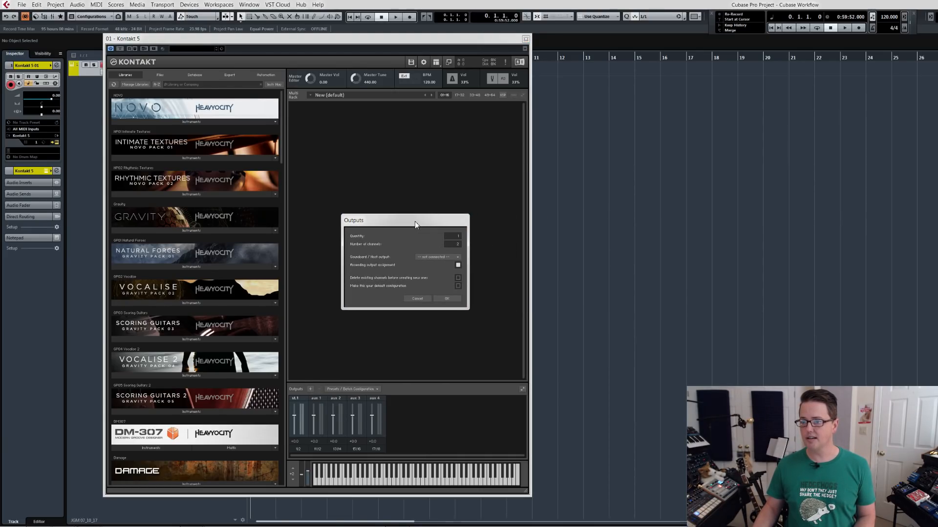
{"action": "double_click", "coordinate": [454, 236]}
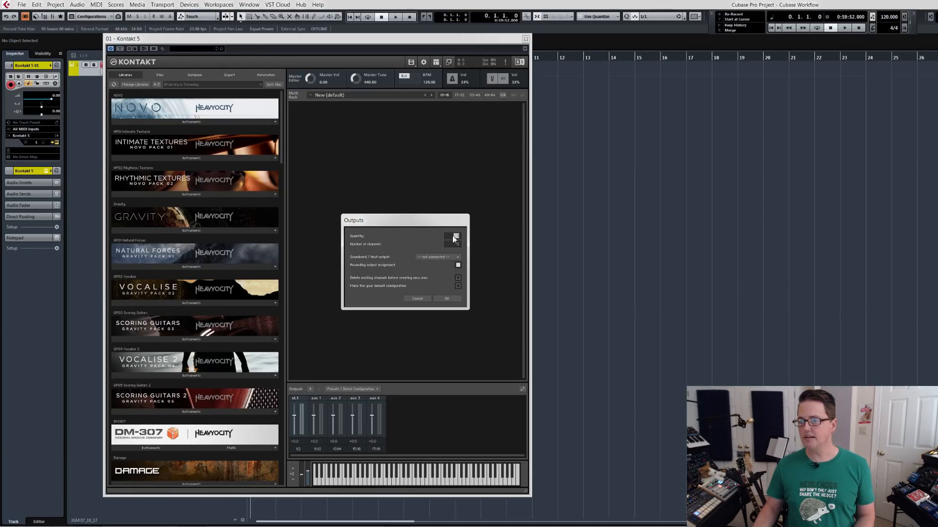
{"action": "type", "text": "8"}
{"action": "key", "text": "Return"}
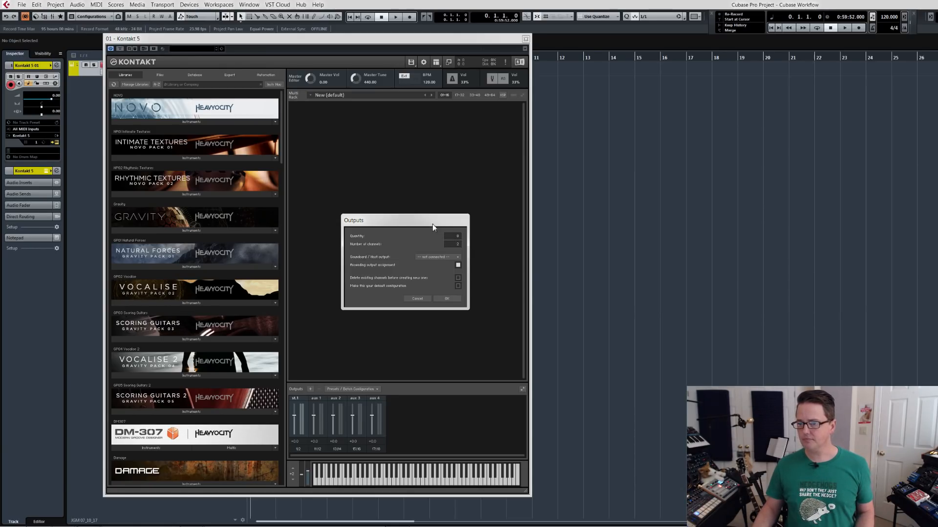
Assign the outputs ascending from Kt. st.1 [1], replace the existing channels, and save the configuration as default.
{"action": "left_click", "coordinate": [448, 259]}
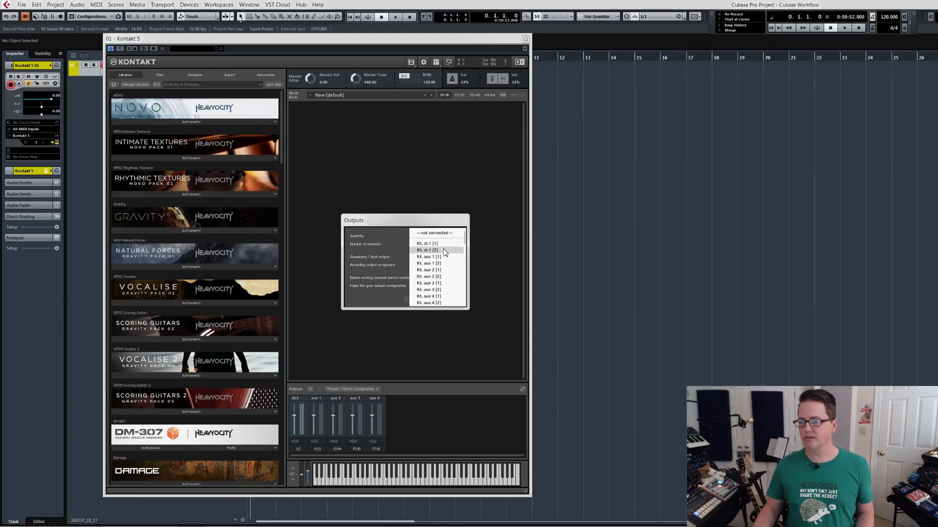
{"action": "left_click", "coordinate": [443, 247]}
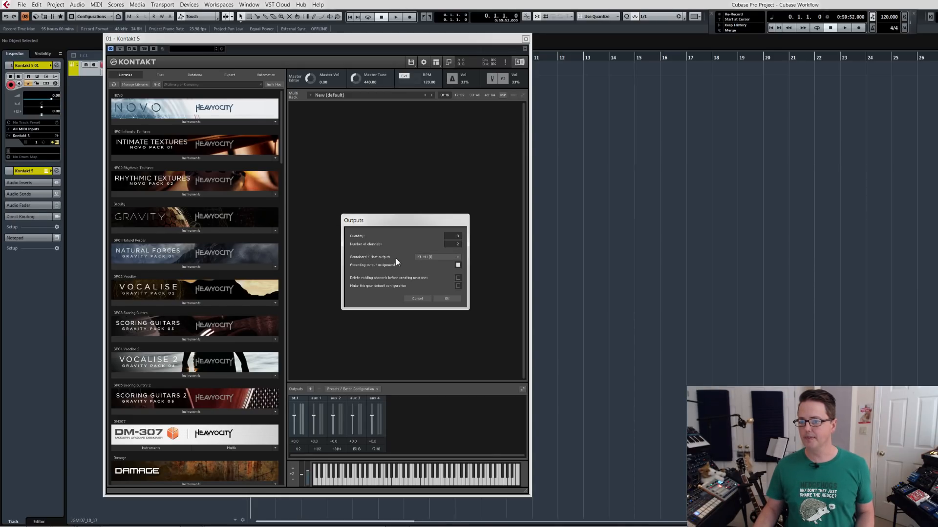
{"action": "left_click", "coordinate": [458, 265]}
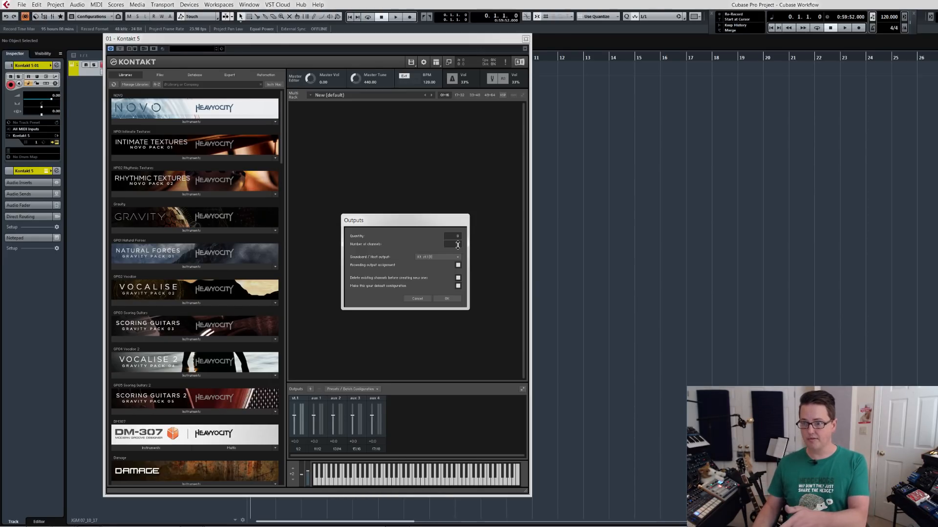
{"action": "left_click", "coordinate": [445, 298]}
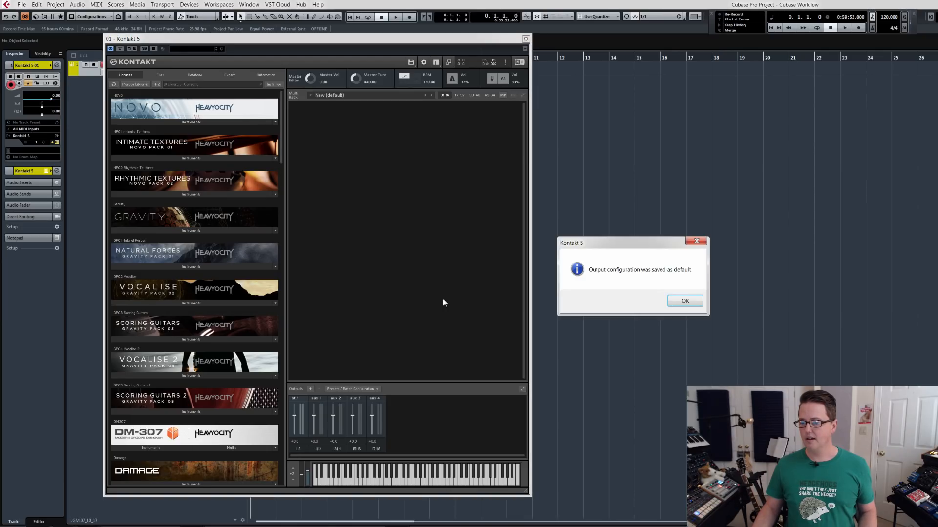
{"action": "left_click", "coordinate": [682, 303]}
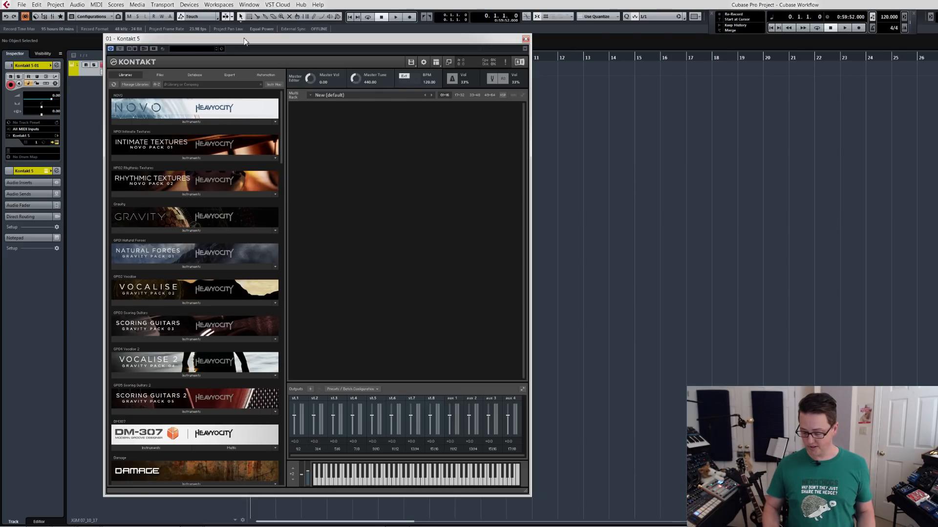
Check the Kontakt channel in the MixConsole beside the plug-in window, and close the mixer.
{"action": "key", "text": "F3"}
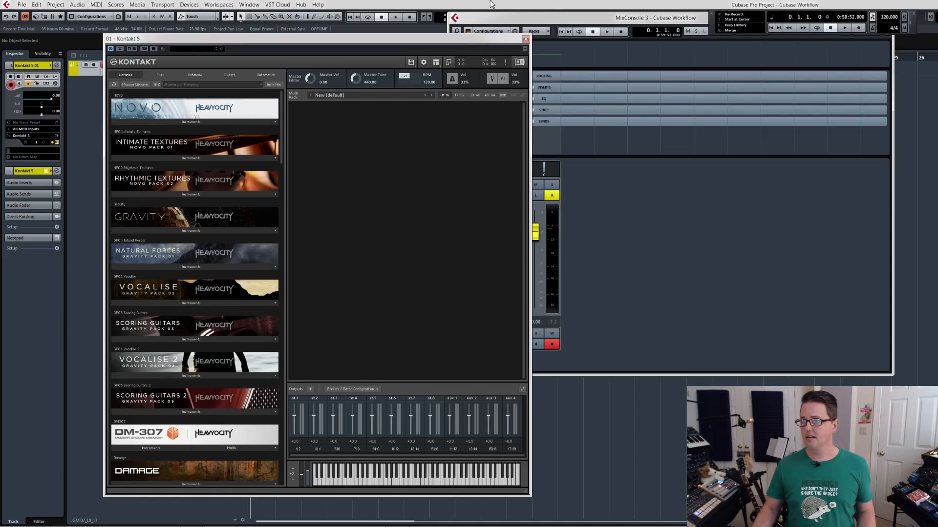
{"action": "left_click_drag", "start_coordinate": [639, 14], "coordinate": [731, 44]}
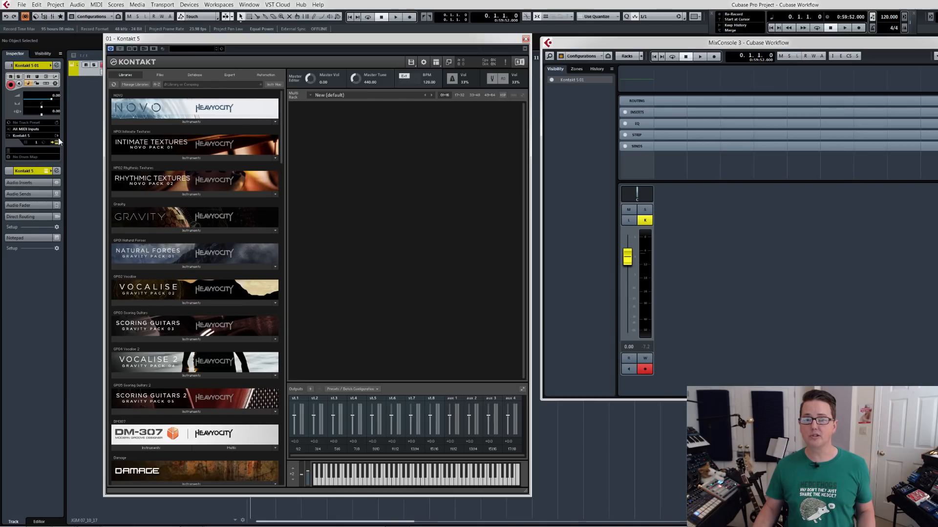
{"action": "key", "text": "F3"}
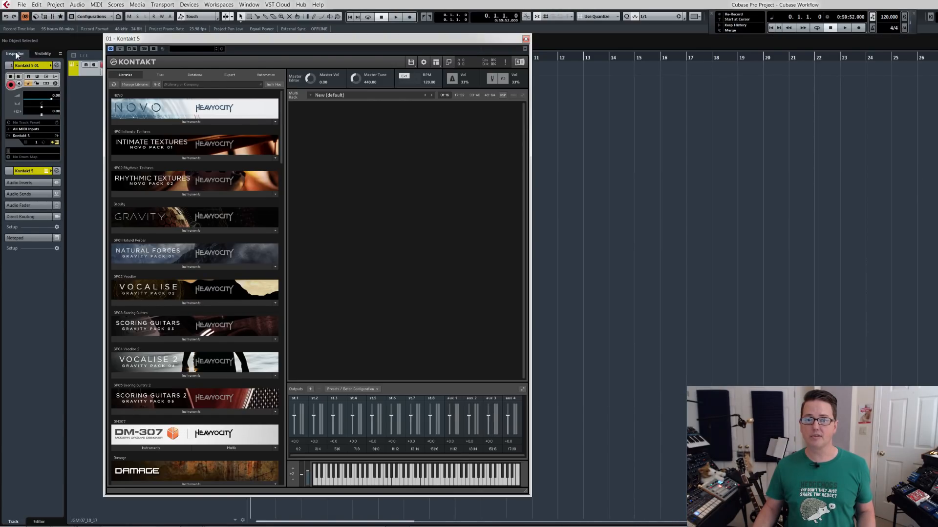
Examine the list of outputs available for activation on the Kontakt 5 instrument, and dismiss it.
{"action": "left_click", "coordinate": [58, 138]}
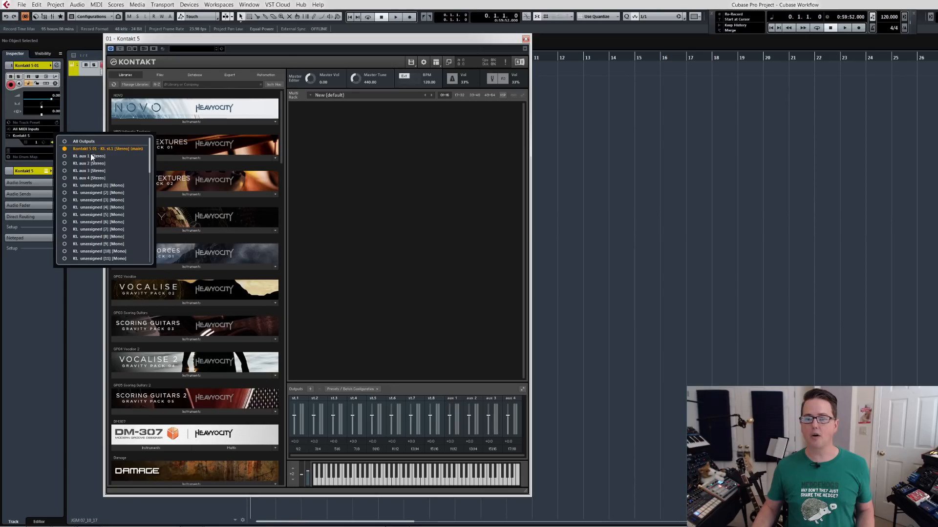
{"action": "left_click", "coordinate": [80, 111]}
{"action": "left_click_drag", "start_coordinate": [327, 46], "coordinate": [309, 43]}
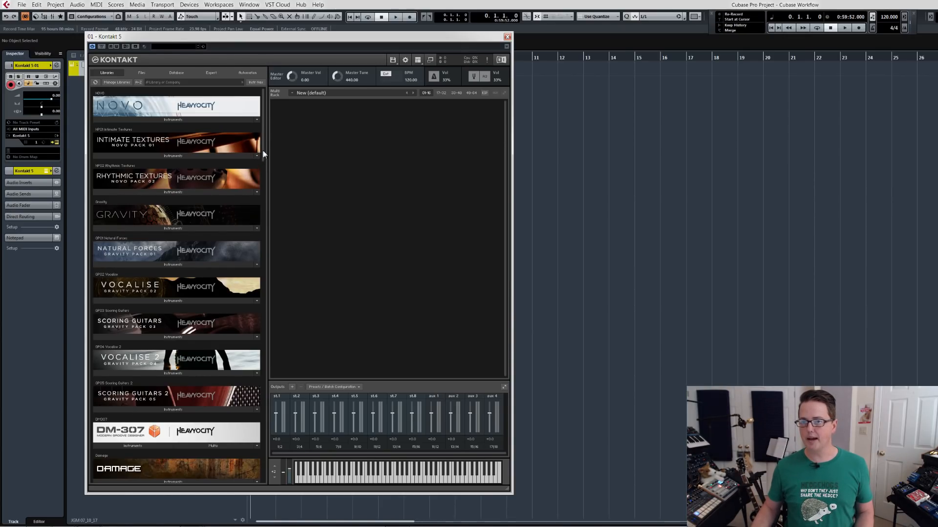
Load the NOVO Violin, Viola, Cello and Bass Section instruments into the Kontakt rack.
{"action": "left_click_drag", "start_coordinate": [262, 151], "coordinate": [260, 213]}
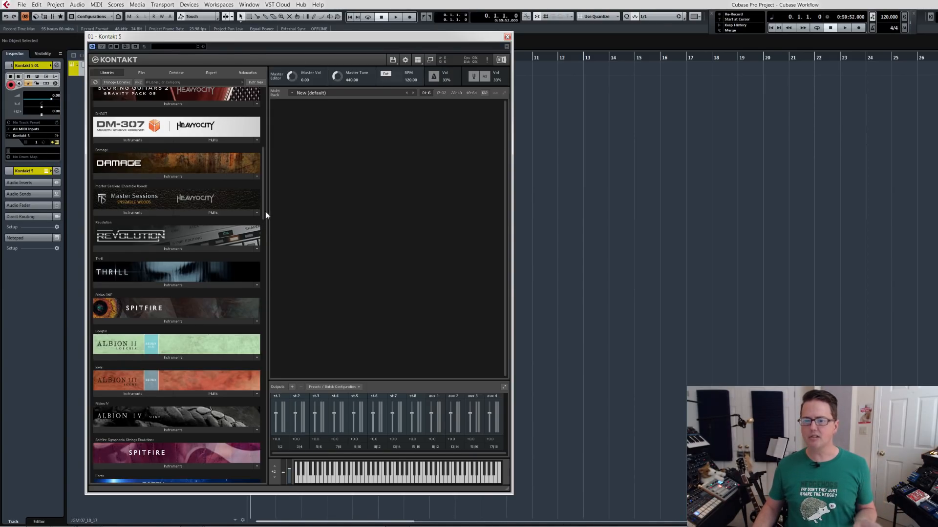
{"action": "left_click_drag", "start_coordinate": [262, 214], "coordinate": [262, 133]}
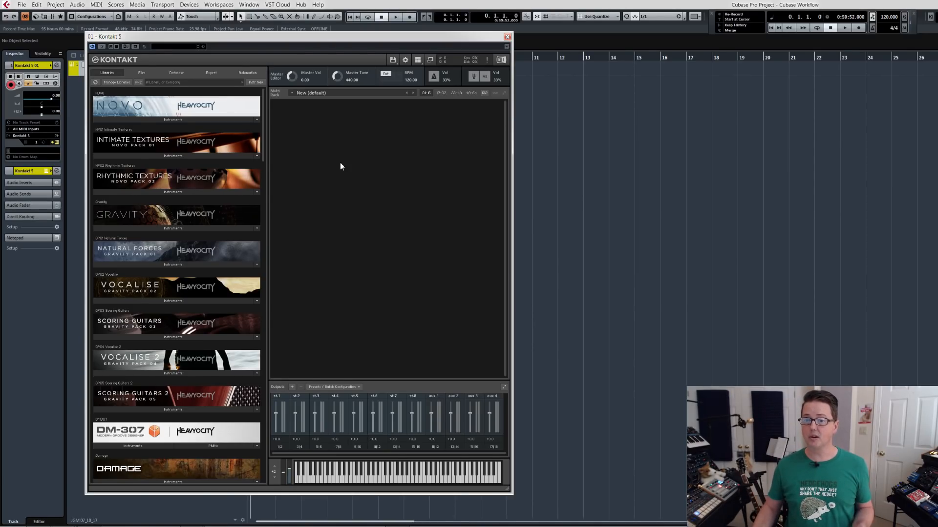
{"action": "left_click", "coordinate": [168, 119]}
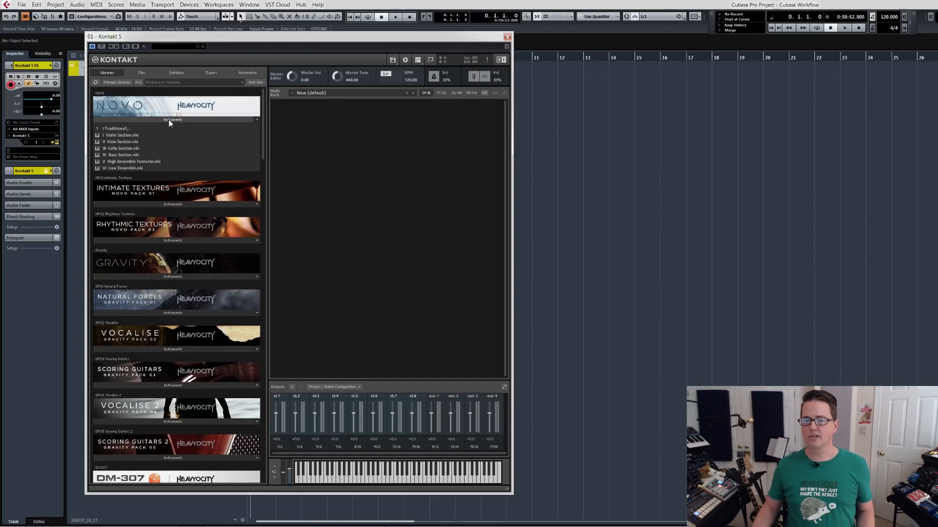
{"action": "left_click", "coordinate": [123, 156], "text": "shift"}
{"action": "left_click_drag", "start_coordinate": [123, 142], "coordinate": [306, 155]}
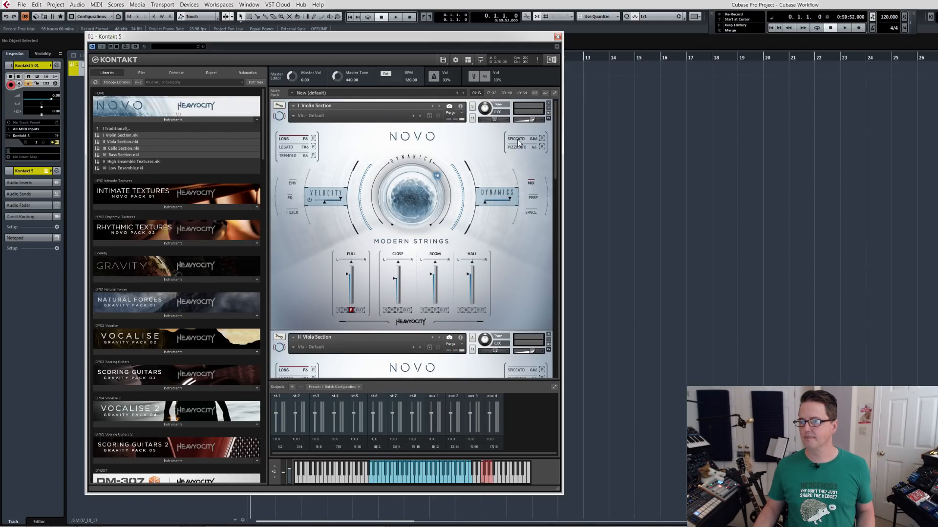
Set the violin, viola, cello and bass sections to the Spiccato articulation and collapse each instrument.
{"action": "left_click", "coordinate": [518, 139]}
{"action": "left_click", "coordinate": [279, 116]}
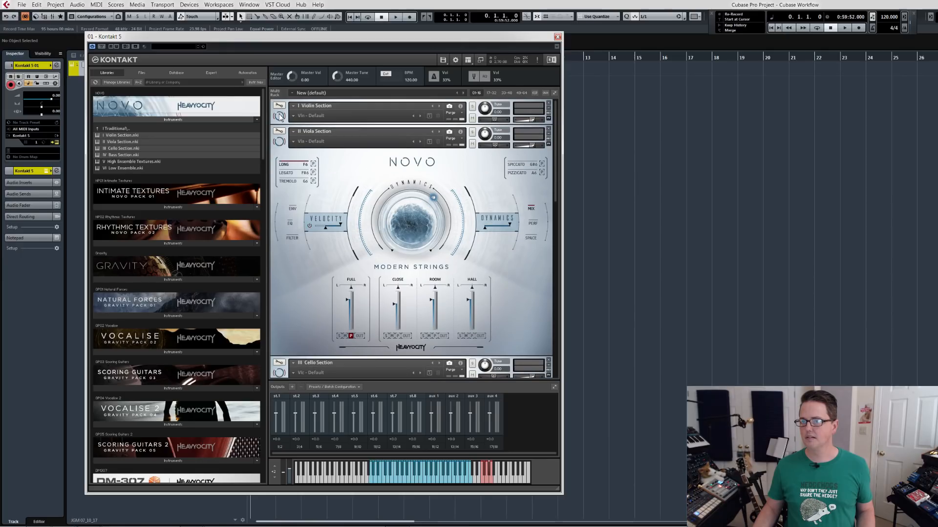
{"action": "left_click", "coordinate": [515, 166]}
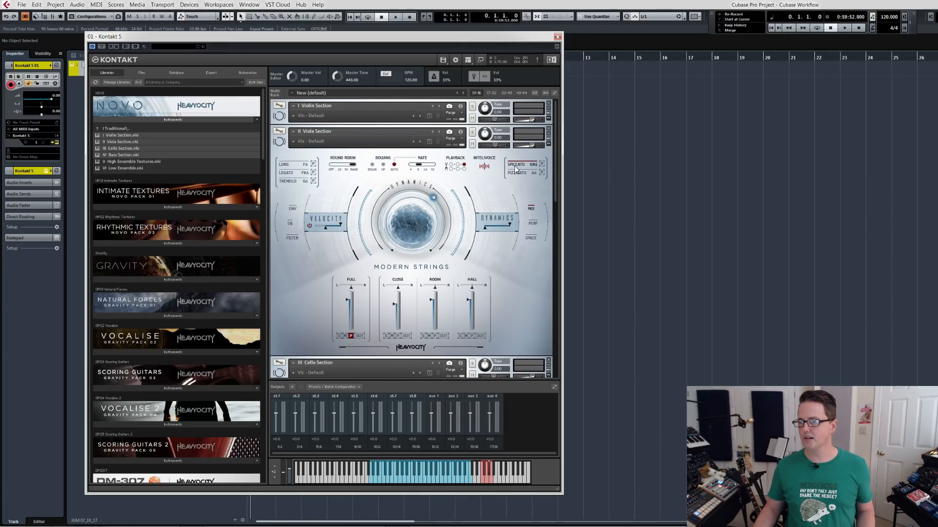
{"action": "left_click", "coordinate": [279, 142]}
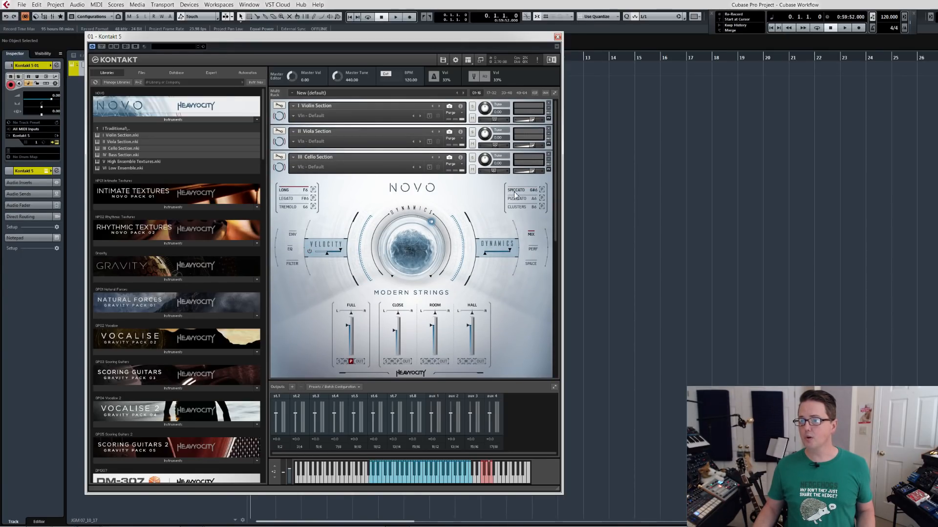
{"action": "left_click", "coordinate": [279, 167]}
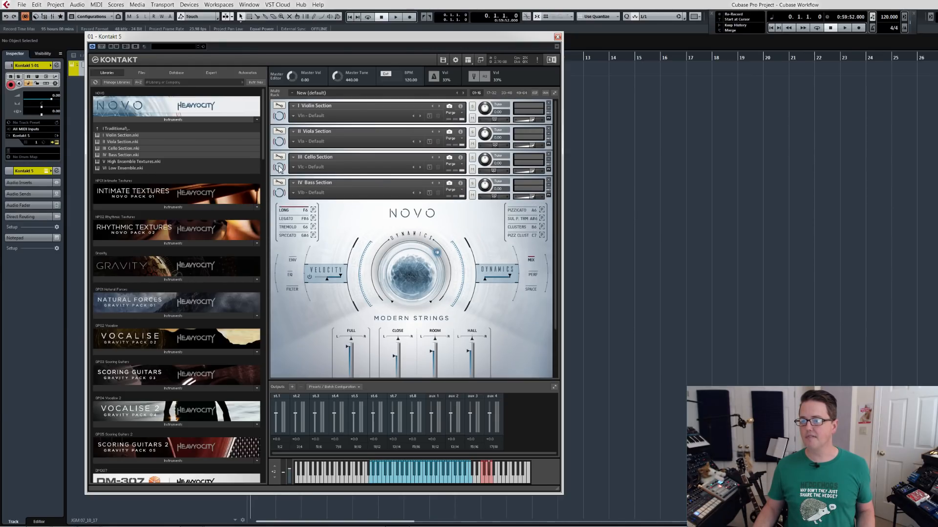
{"action": "left_click", "coordinate": [286, 236]}
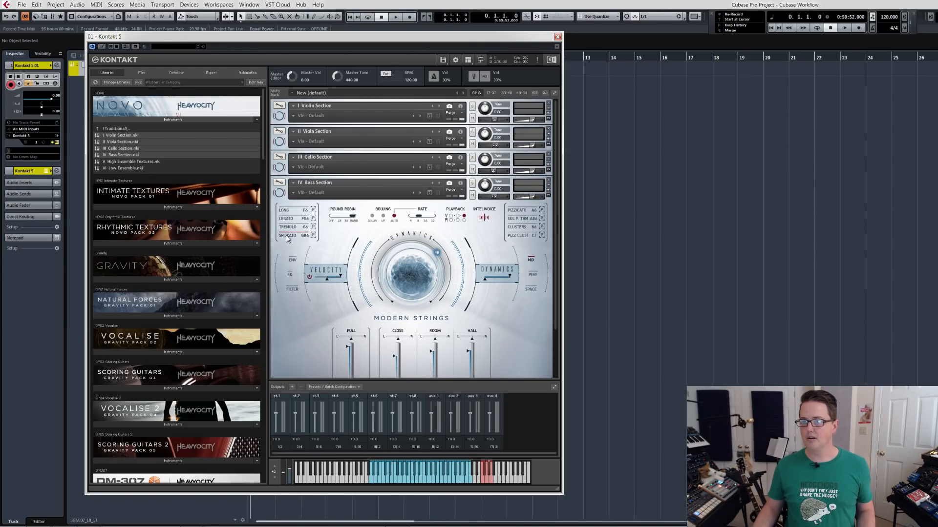
{"action": "left_click", "coordinate": [279, 193]}
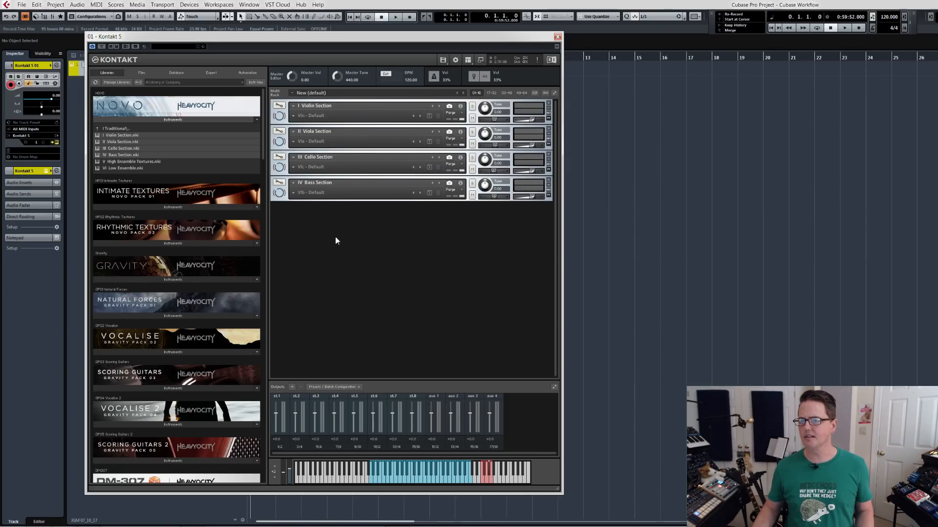
Add four MIDI tracks below the Kontakt 5 track, with 02 as the track name.
{"action": "left_click_drag", "start_coordinate": [285, 39], "coordinate": [480, 43]}
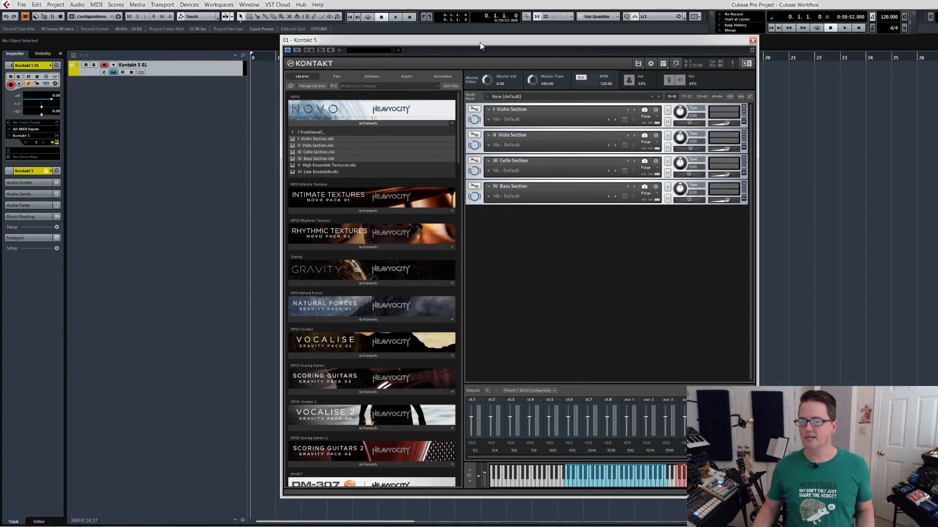
{"action": "right_click", "coordinate": [146, 86]}
{"action": "left_click", "coordinate": [171, 108]}
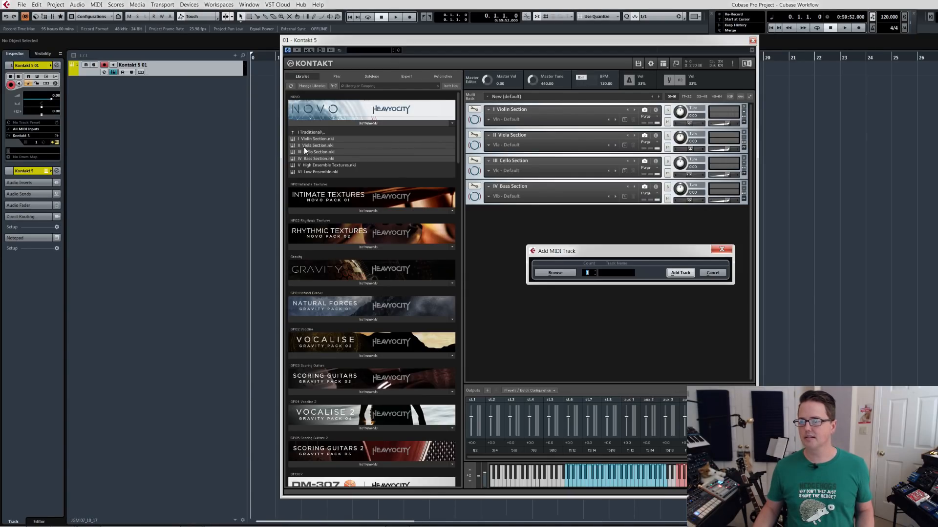
{"action": "type", "text": "4"}
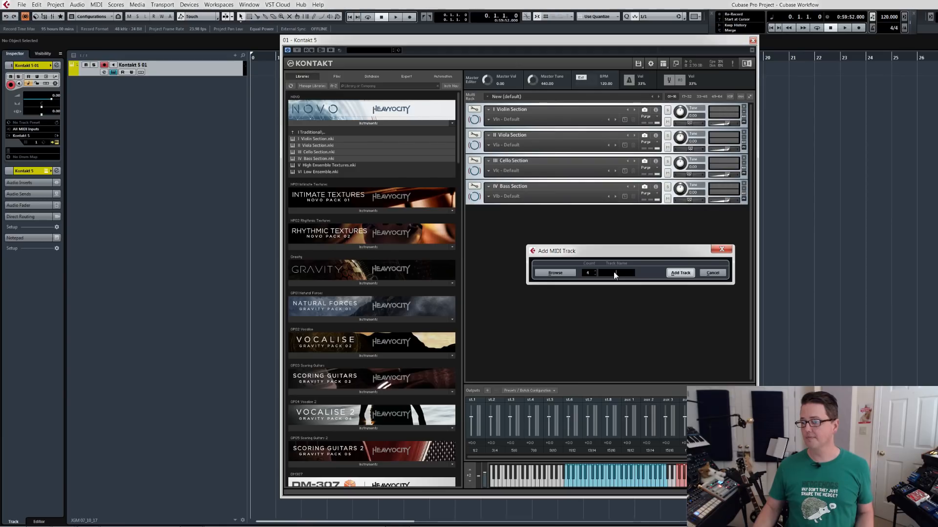
{"action": "left_click_drag", "start_coordinate": [616, 251], "coordinate": [305, 187]}
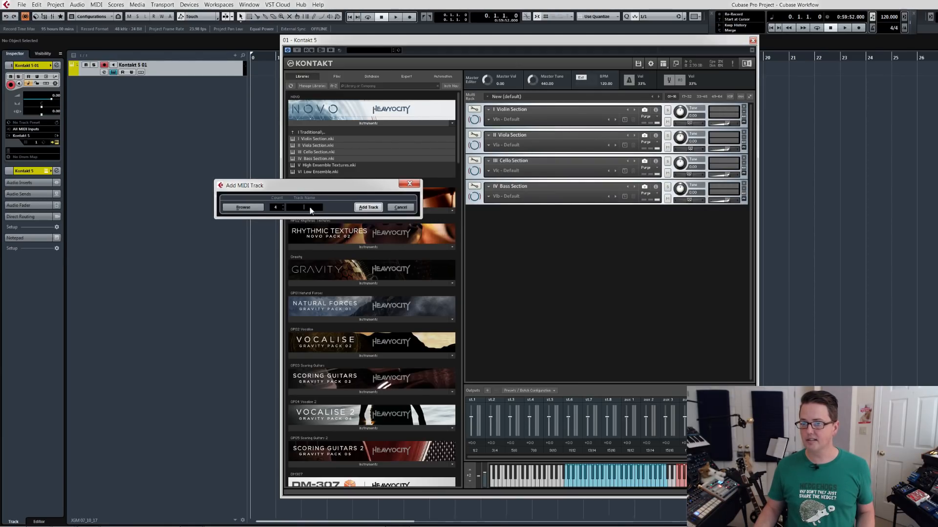
{"action": "type", "text": "02"}
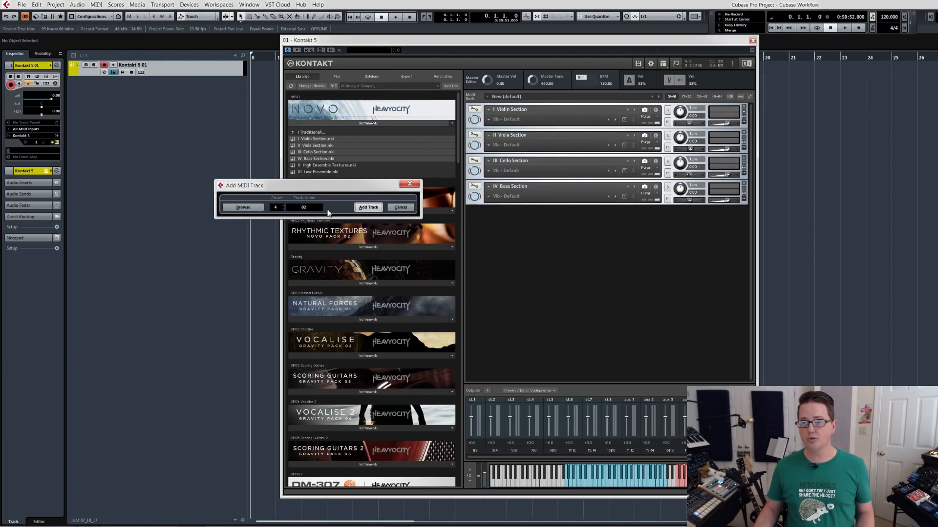
{"action": "left_click", "coordinate": [368, 207]}
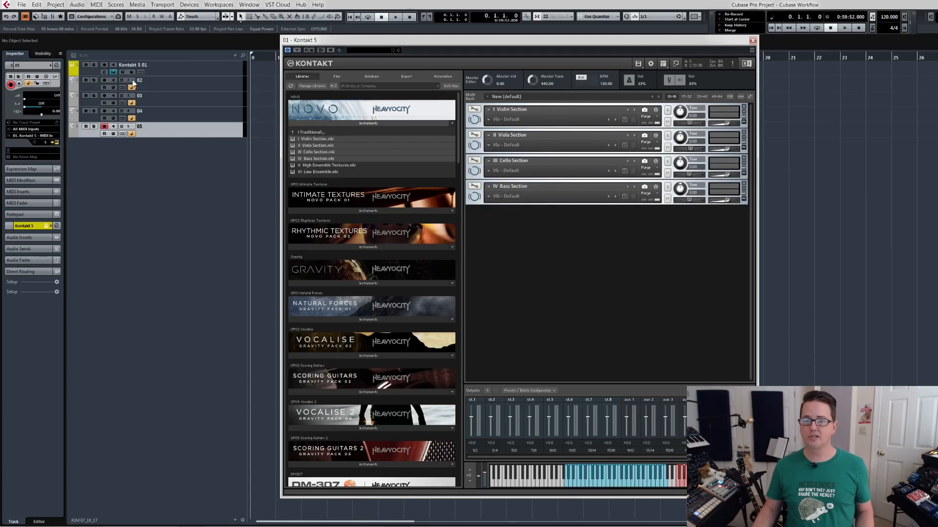
Rename MIDI track 05 as 01 and move it directly below the Kontakt 5 instrument track.
{"action": "left_click", "coordinate": [129, 128]}
{"action": "left_click", "coordinate": [139, 146]}
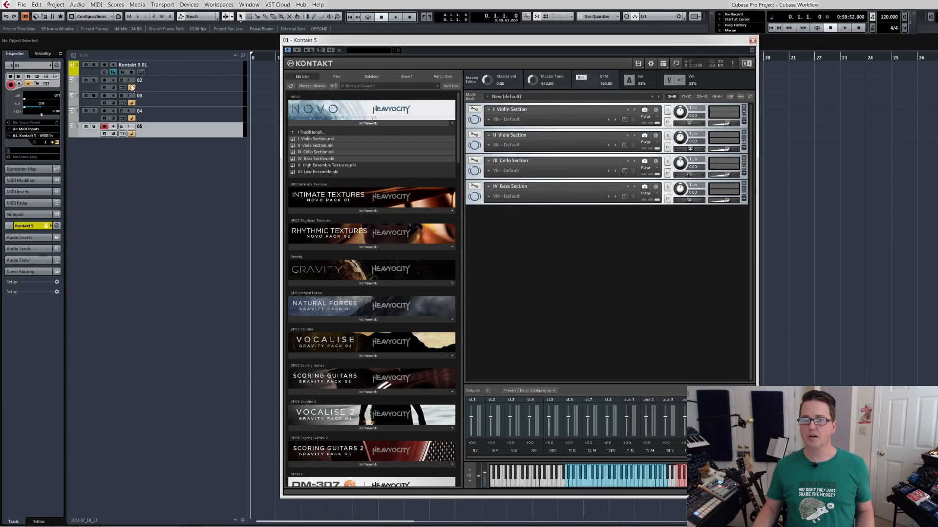
{"action": "double_click", "coordinate": [140, 127]}
{"action": "type", "text": "01"}
{"action": "key", "text": "Return"}
{"action": "left_click_drag", "start_coordinate": [160, 129], "coordinate": [160, 83]}
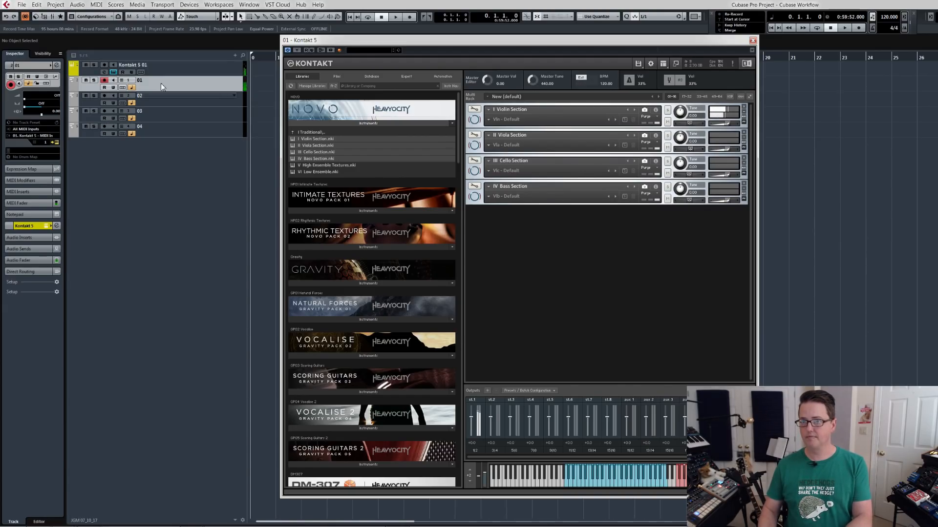
Select MIDI tracks 02, 03 and 04 in turn to check which Kontakt instrument each one triggers.
{"action": "key", "text": "Down"}
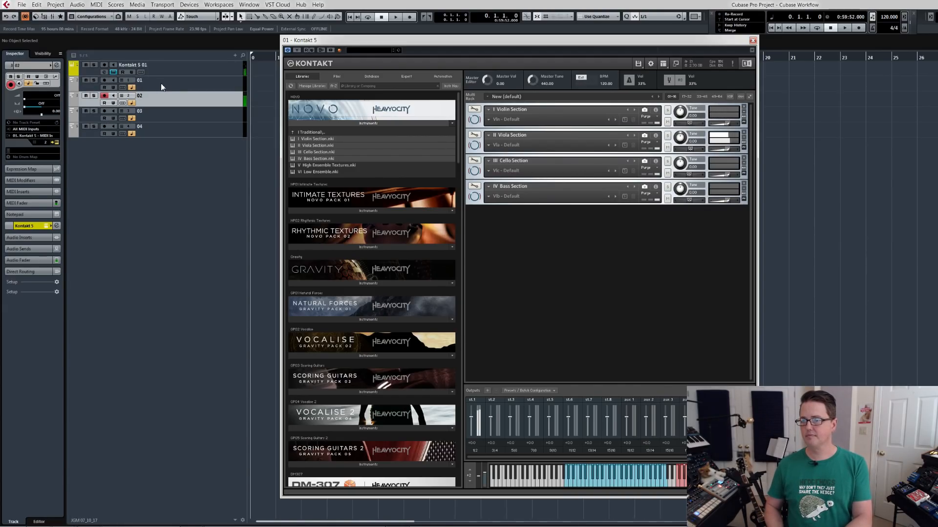
{"action": "key", "text": "Down"}
{"action": "key", "text": "Down"}
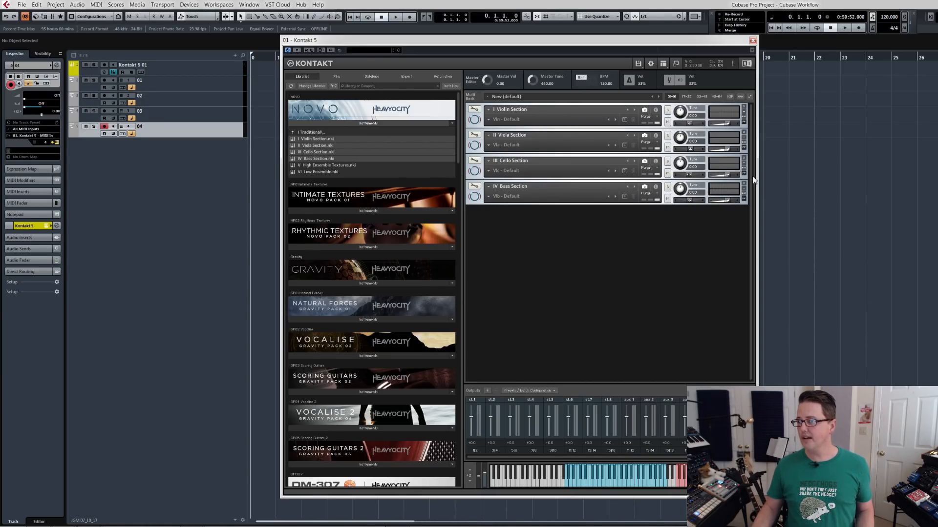
Show the output and MIDI channel details for the bass, cello, viola and violin sections in the Kontakt rack.
{"action": "left_click", "coordinate": [474, 196]}
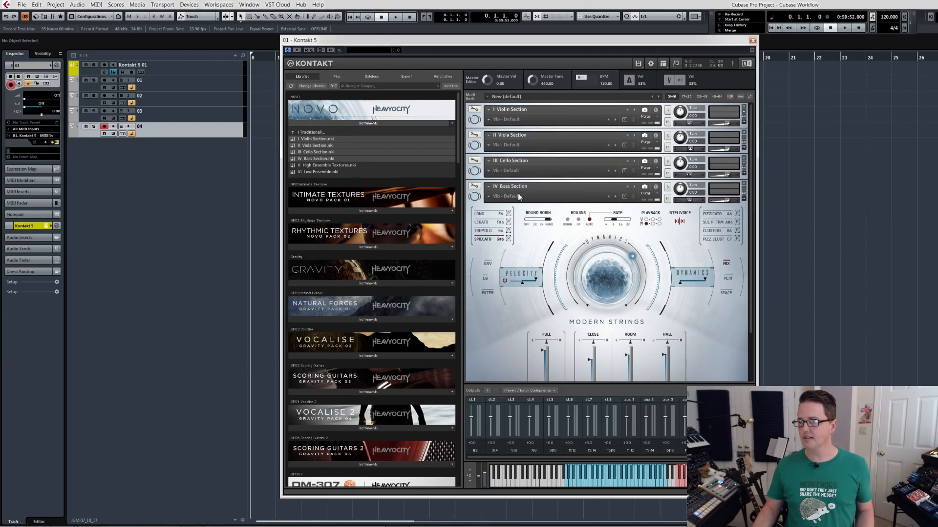
{"action": "left_click", "coordinate": [474, 197]}
{"action": "left_click", "coordinate": [655, 187]}
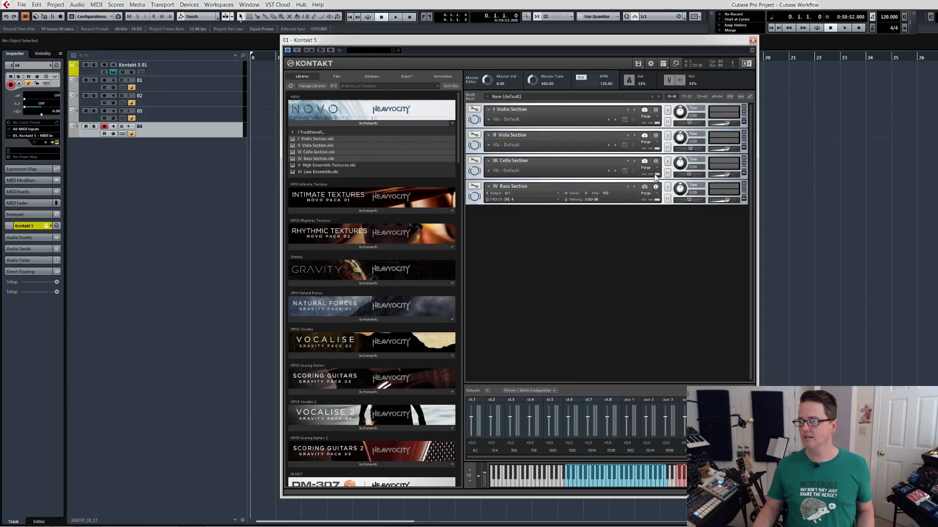
{"action": "left_click", "coordinate": [655, 162]}
{"action": "left_click", "coordinate": [655, 136]}
{"action": "left_click", "coordinate": [655, 110]}
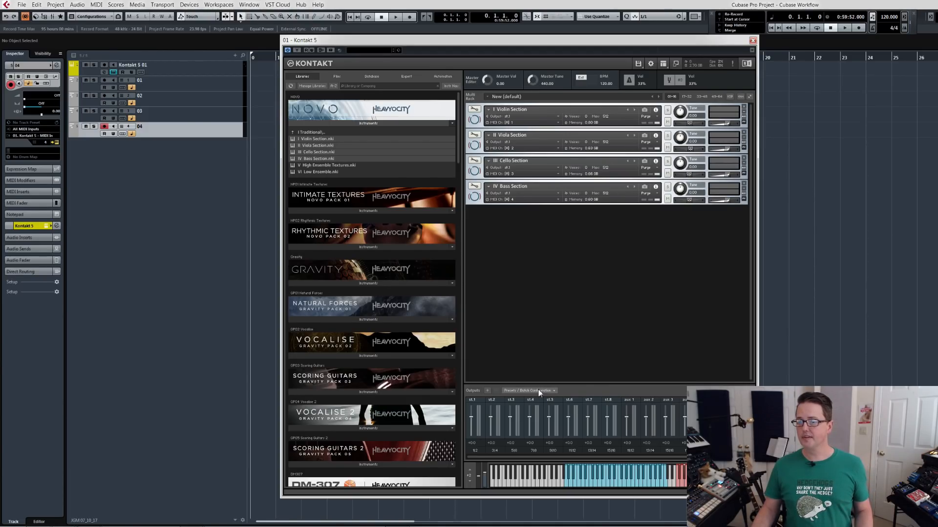
Route the Viola Section to output st.2 and the Cello Section to output st.3.
{"action": "left_click", "coordinate": [508, 142]}
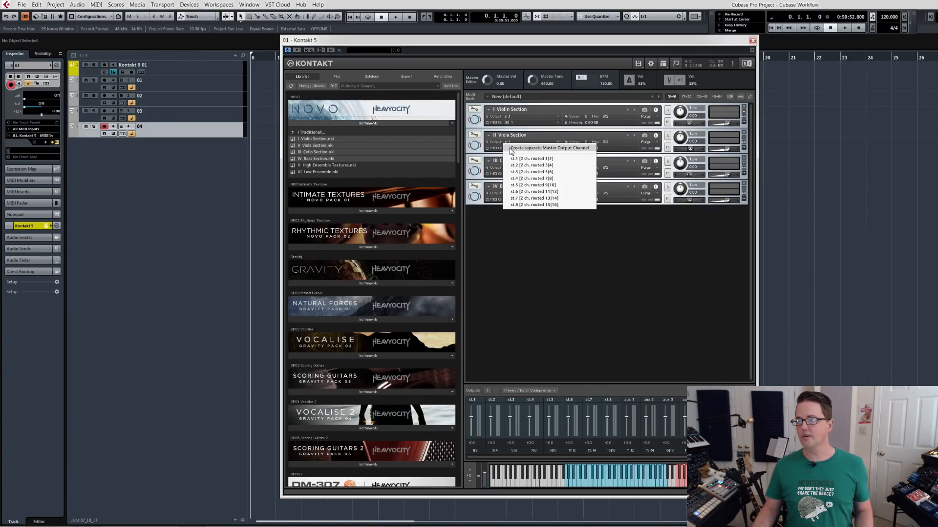
{"action": "left_click", "coordinate": [516, 168]}
{"action": "left_click", "coordinate": [516, 168]}
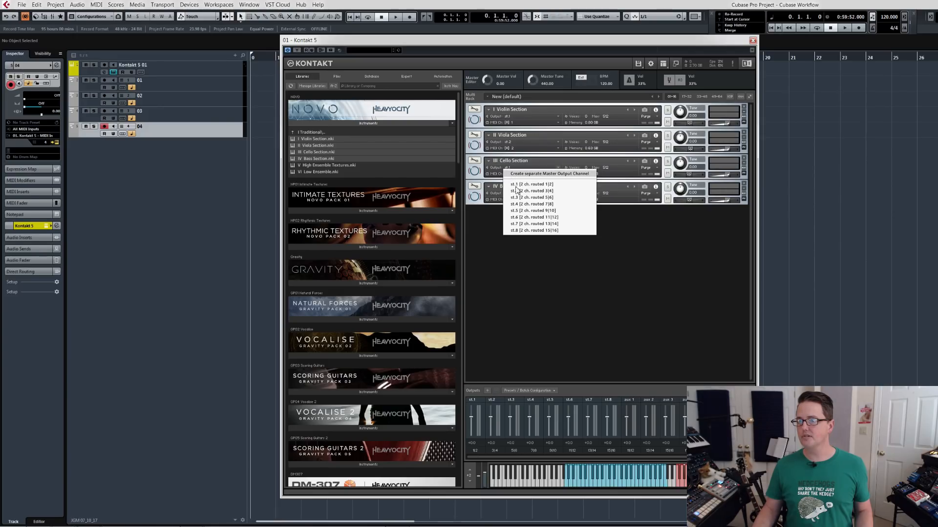
{"action": "left_click", "coordinate": [519, 200]}
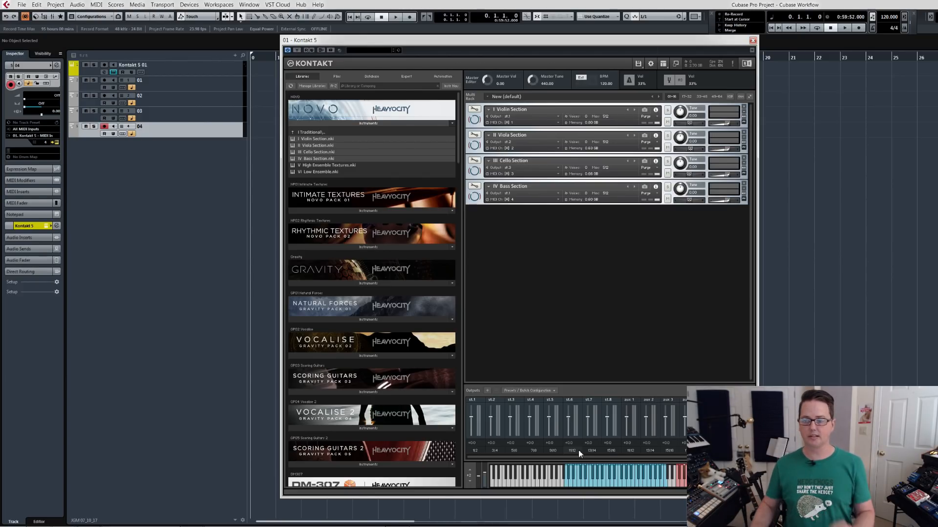
Clear Kontakt's output section and create one individual channel for each loaded instrument, merging the group outputs.
{"action": "left_click", "coordinate": [546, 392]}
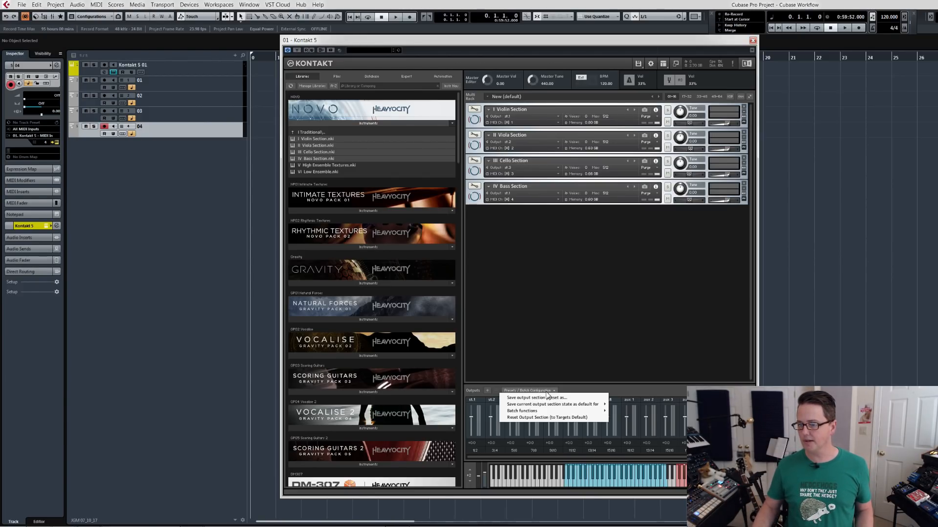
{"action": "mouse_move", "coordinate": [537, 413]}
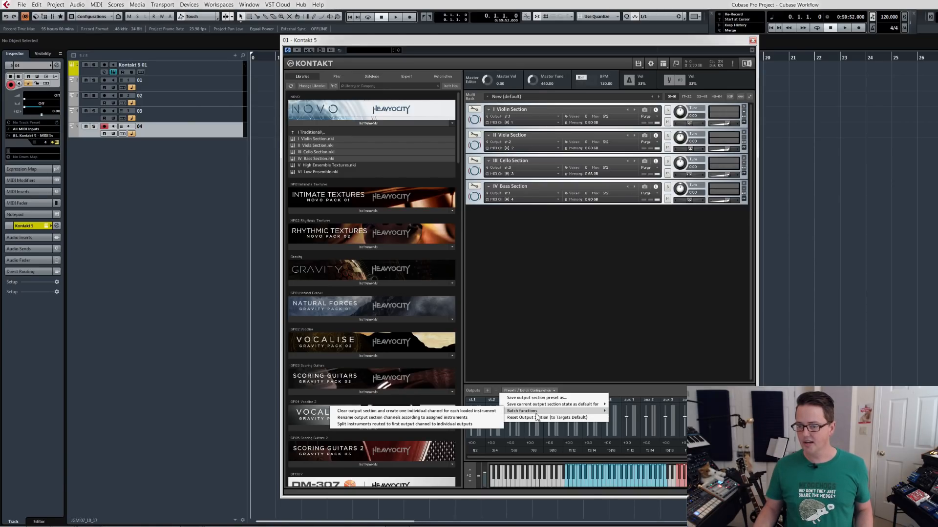
{"action": "left_click", "coordinate": [486, 414]}
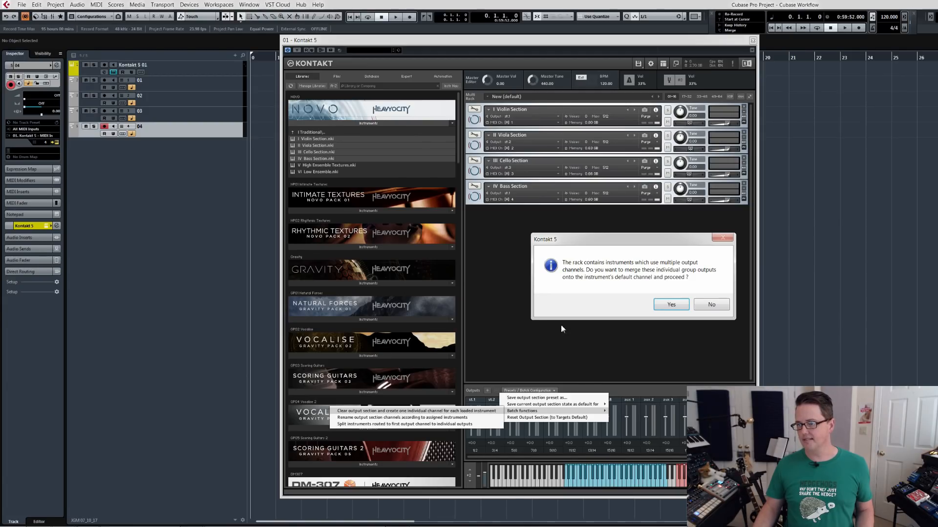
{"action": "left_click", "coordinate": [670, 305]}
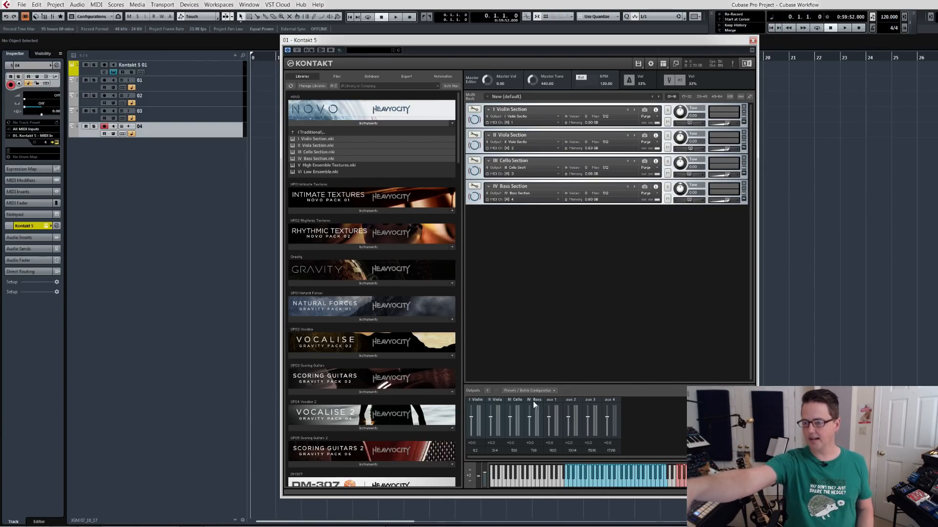
Select MIDI tracks 01 to 04 in turn to check which Kontakt output channel each one feeds.
{"action": "left_click", "coordinate": [197, 66]}
{"action": "left_click", "coordinate": [198, 86]}
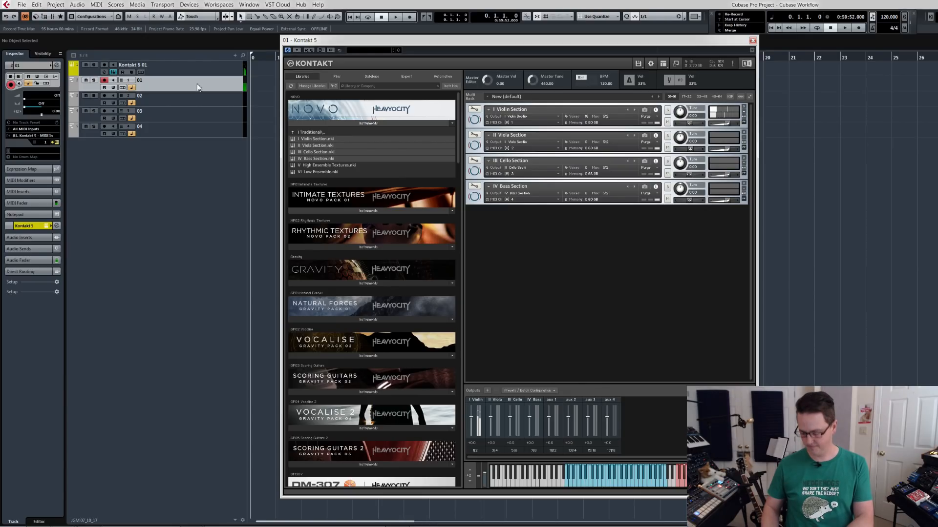
{"action": "key", "text": "Down"}
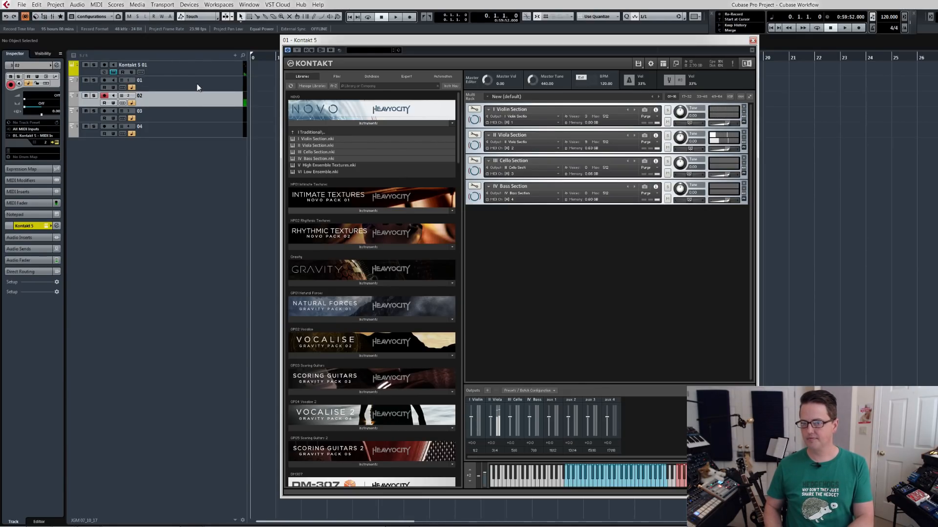
{"action": "key", "text": "Down"}
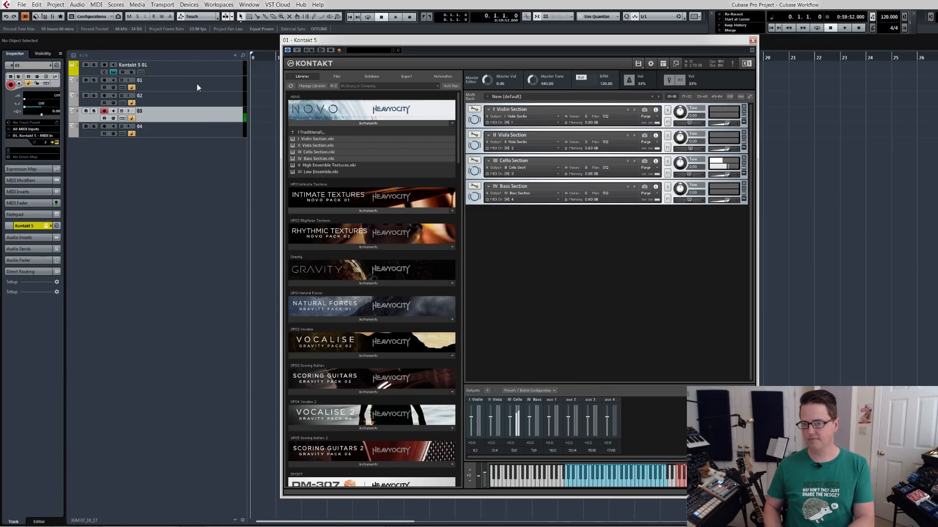
{"action": "key", "text": "Down"}
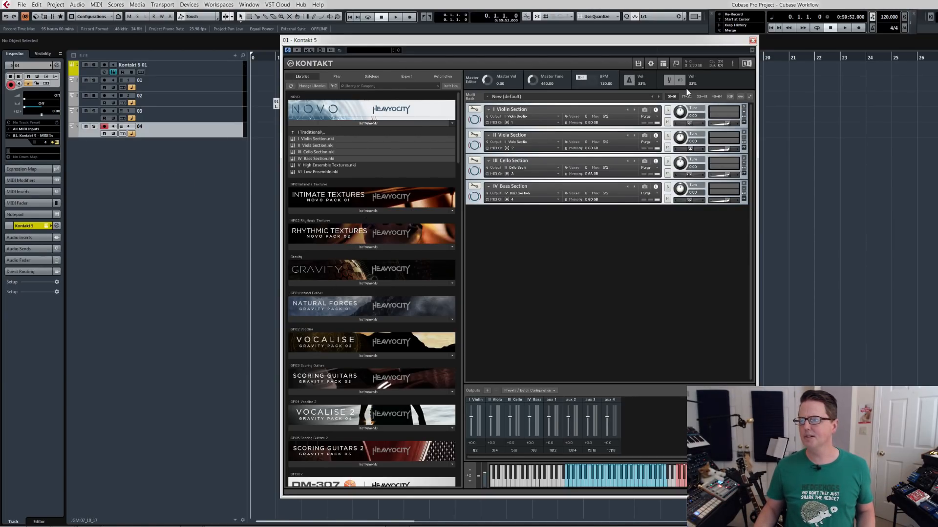
Close the Kontakt window and activate the stereo outputs aux 1, aux 2 and aux 3 for the Kontakt 5 01 track.
{"action": "left_click", "coordinate": [753, 40]}
{"action": "left_click", "coordinate": [169, 65]}
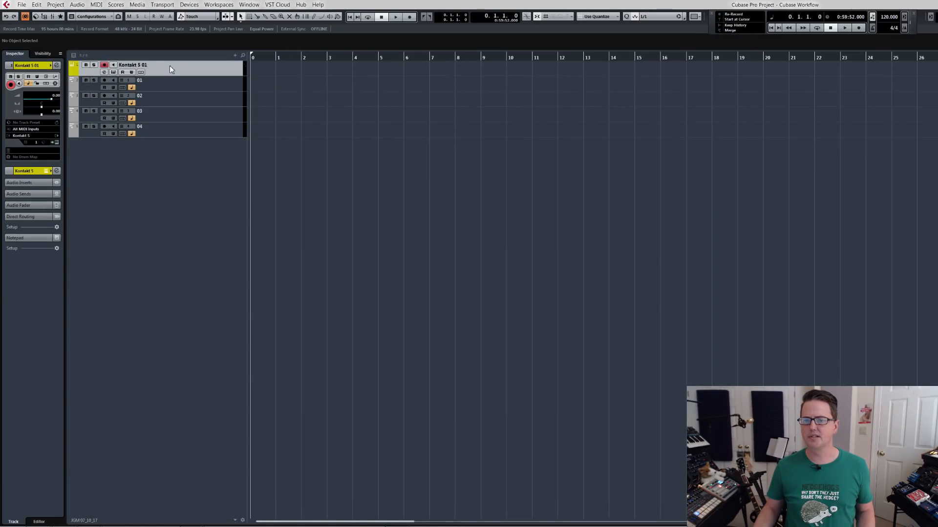
{"action": "left_click", "coordinate": [58, 136]}
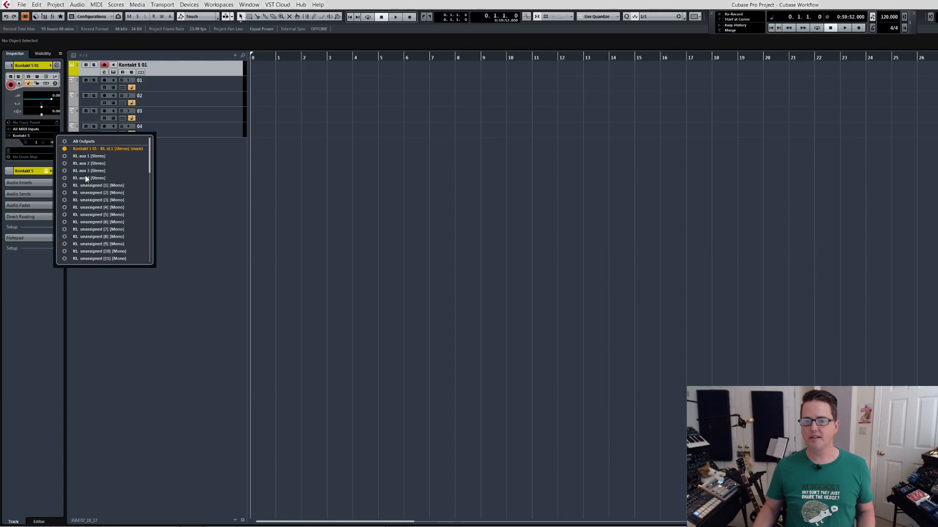
{"action": "left_click", "coordinate": [64, 178]}
{"action": "left_click", "coordinate": [64, 163]}
{"action": "left_click", "coordinate": [64, 156]}
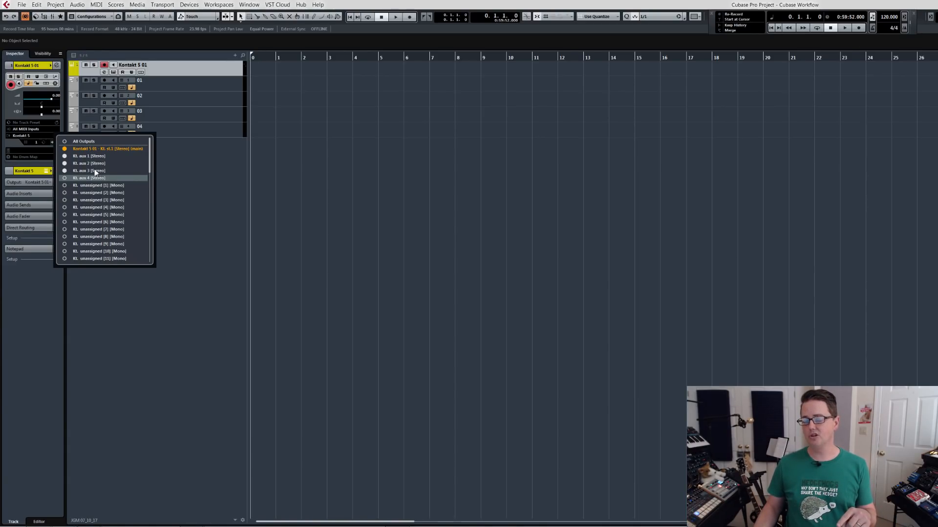
{"action": "left_click", "coordinate": [168, 169]}
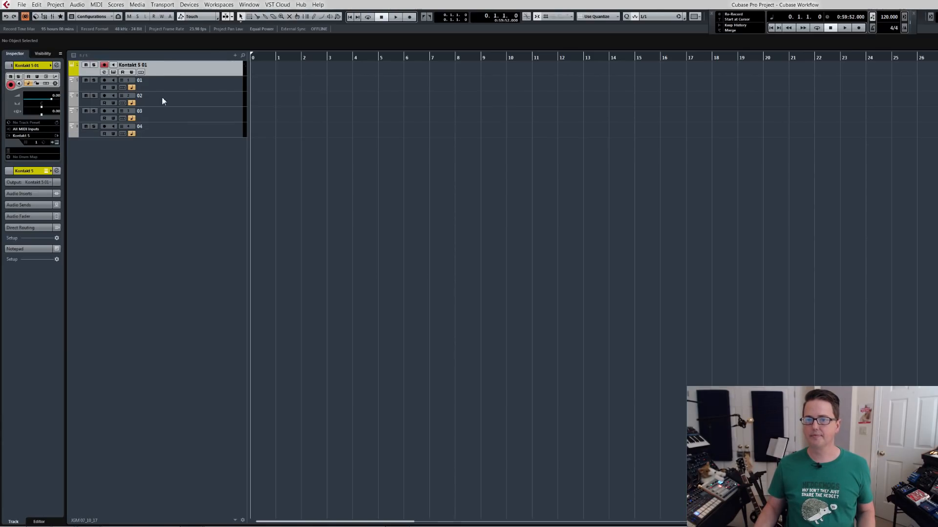
Check in the MixConsole, with Kontakt open beside it, which output channel MIDI track 04 plays through, and close the mixer.
{"action": "key", "text": "e"}
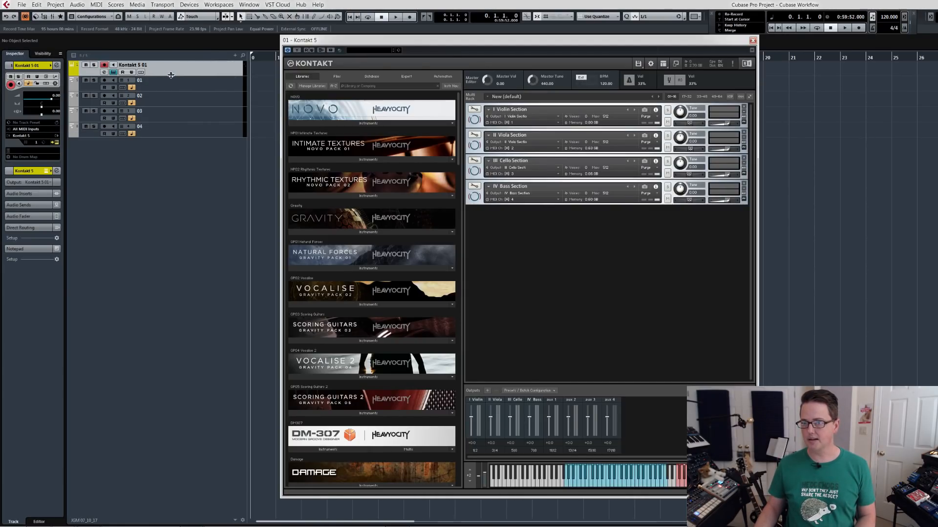
{"action": "left_click", "coordinate": [170, 131]}
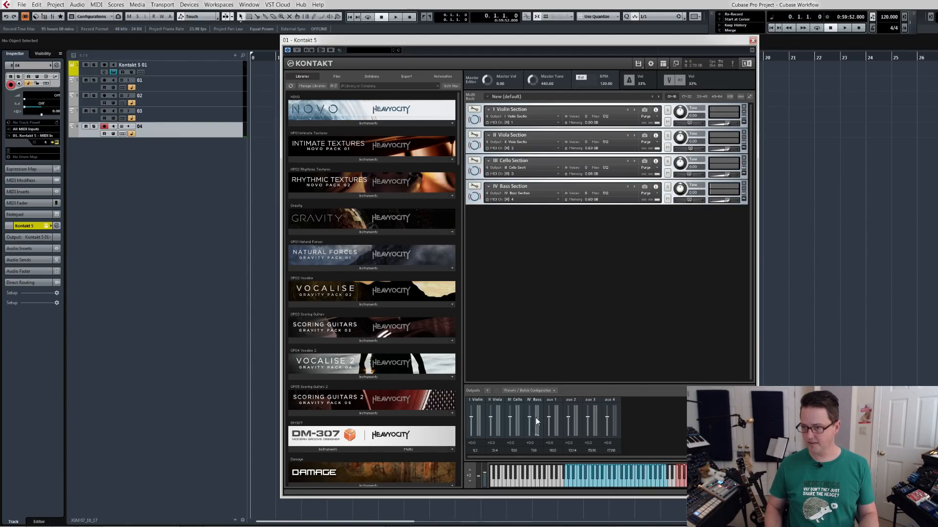
{"action": "key", "text": "F3"}
{"action": "left_click_drag", "start_coordinate": [602, 45], "coordinate": [421, 36]}
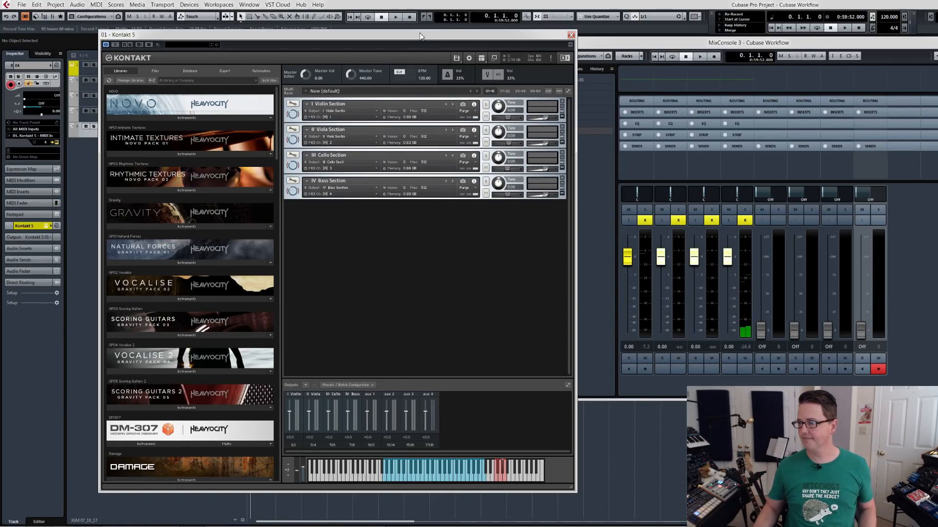
{"action": "left_click", "coordinate": [936, 231]}
{"action": "key", "text": "h"}
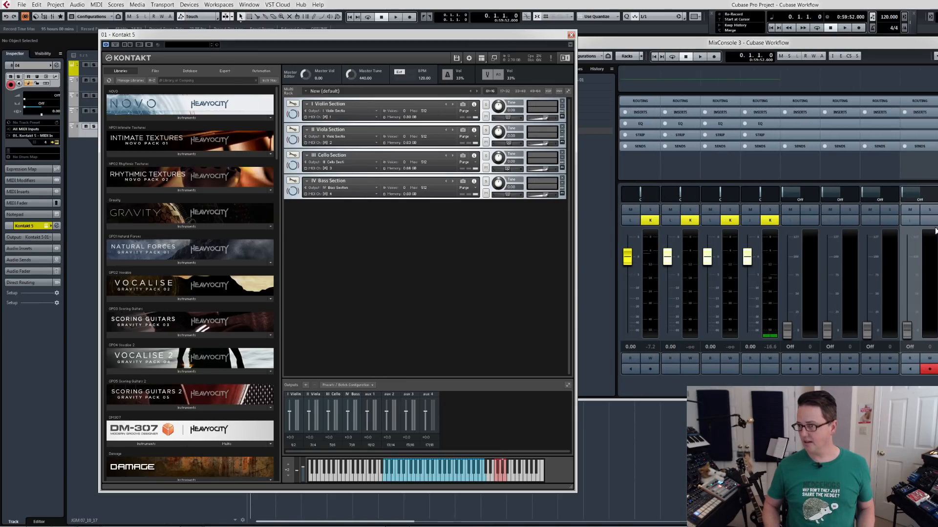
{"action": "key", "text": "h"}
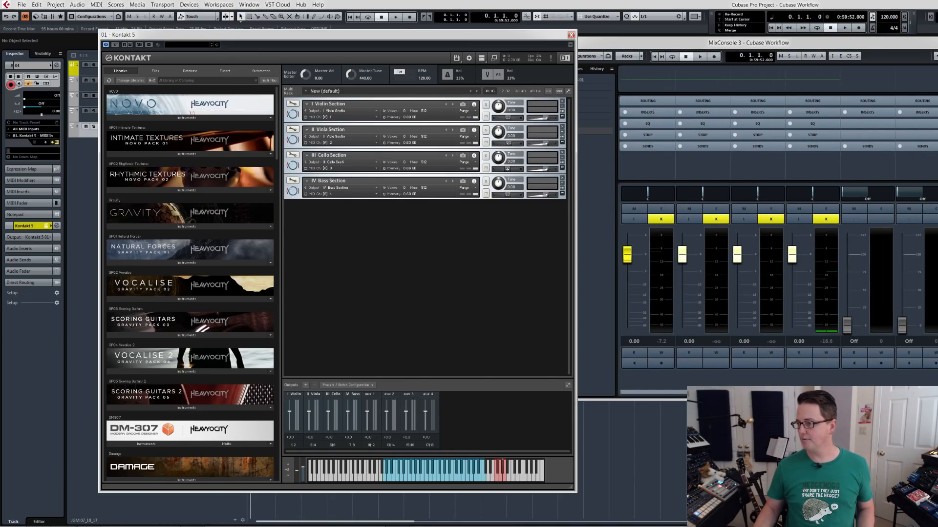
{"action": "left_click_drag", "start_coordinate": [937, 400], "coordinate": [937, 427]}
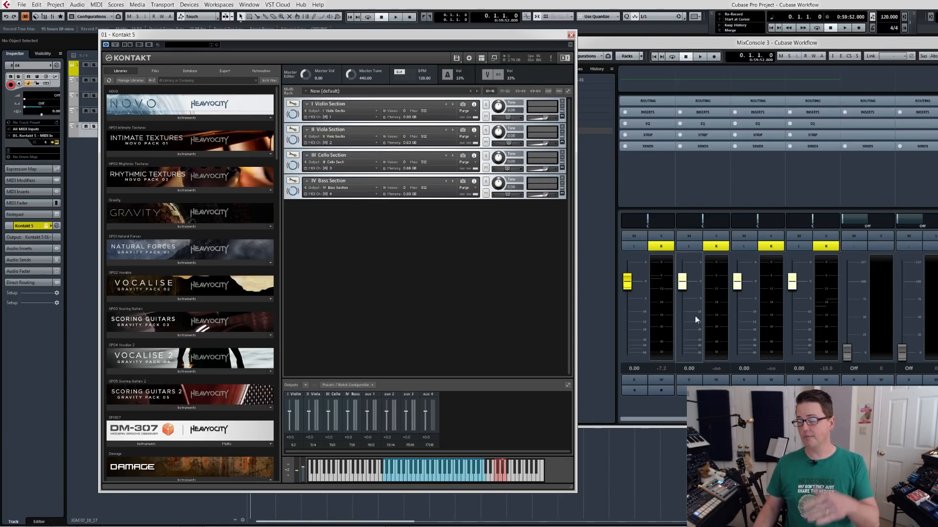
{"action": "key", "text": "F3"}
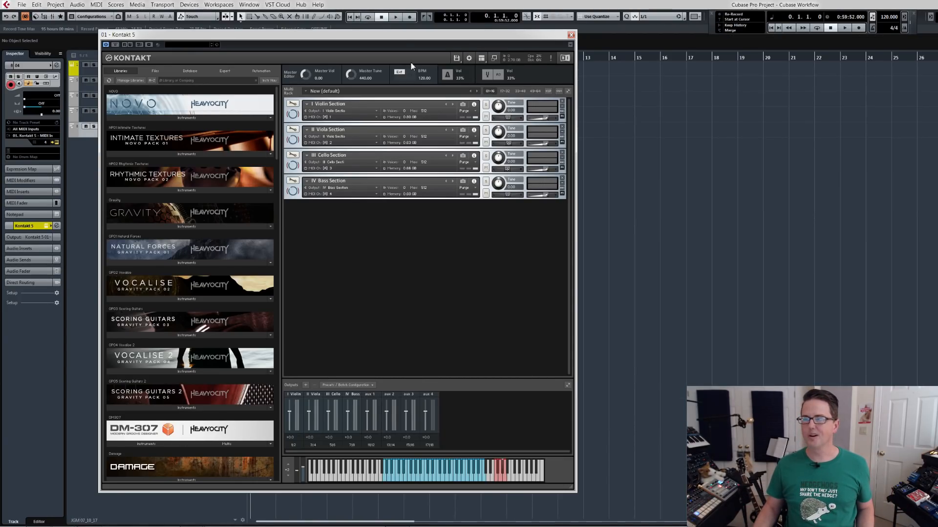
{"action": "left_click_drag", "start_coordinate": [398, 39], "coordinate": [565, 58]}
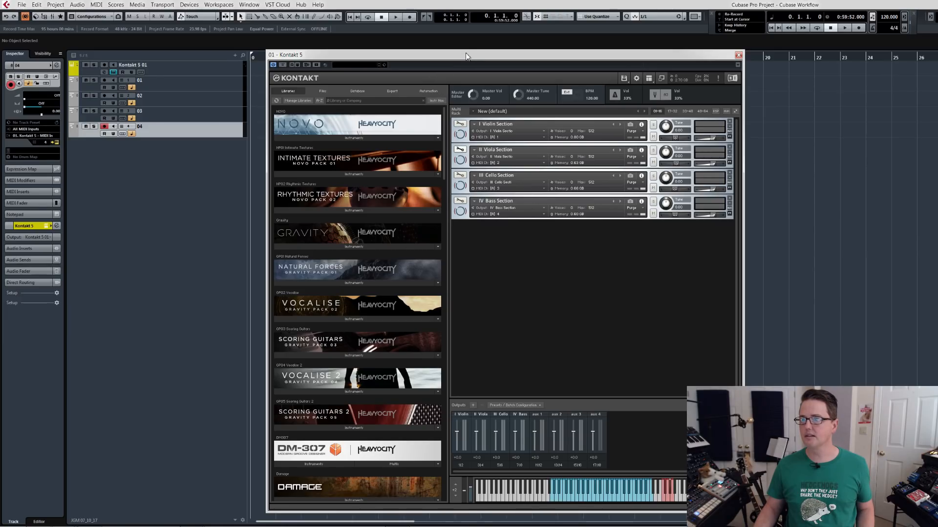
{"action": "left_click_drag", "start_coordinate": [466, 58], "coordinate": [495, 58]}
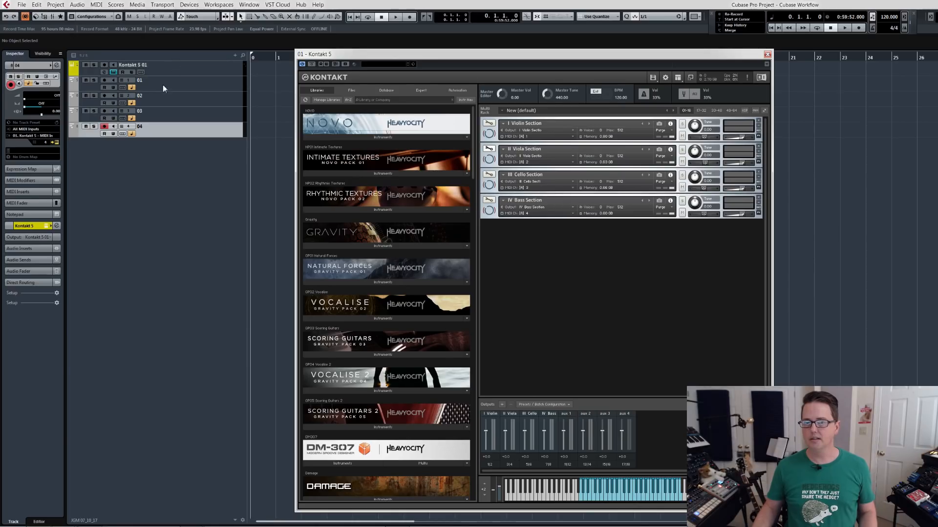
Begin adding one instrument track and choose Zebra2(x64) as its instrument by searching for "ze".
{"action": "right_click", "coordinate": [146, 173]}
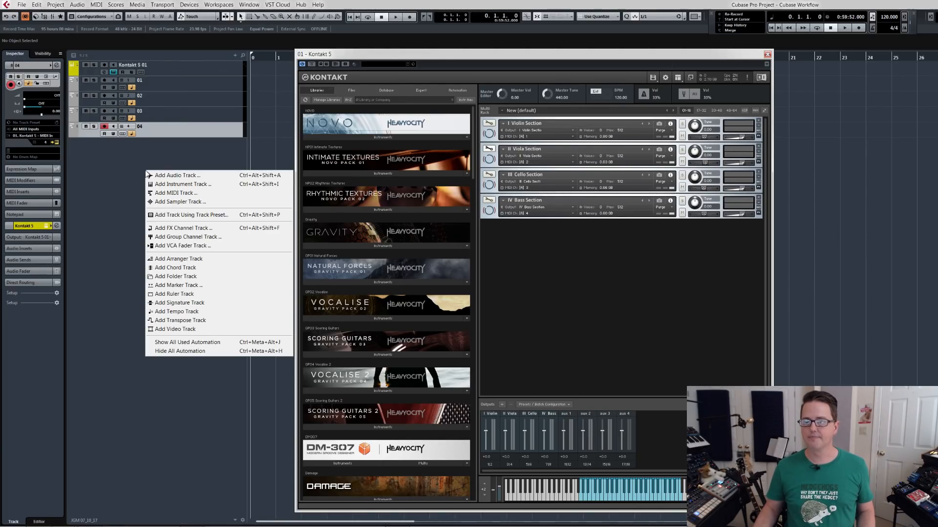
{"action": "left_click", "coordinate": [163, 184]}
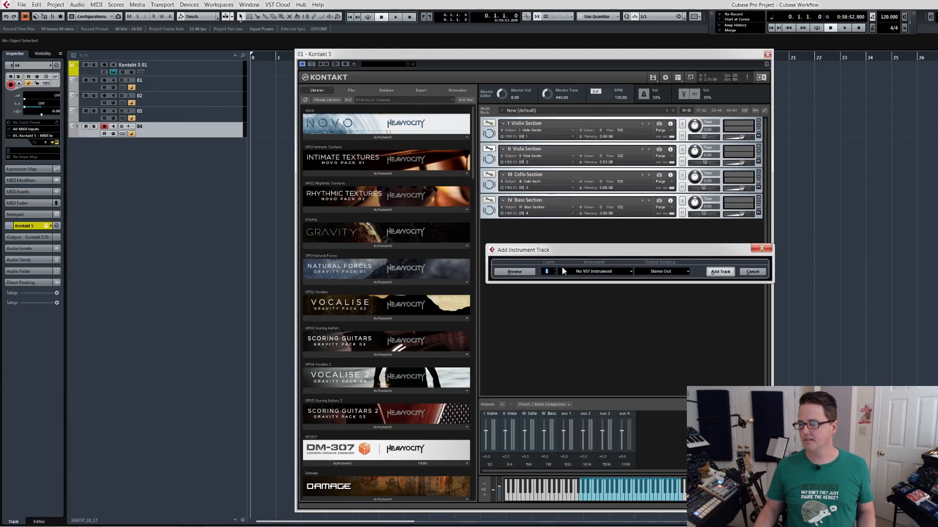
{"action": "left_click", "coordinate": [583, 272]}
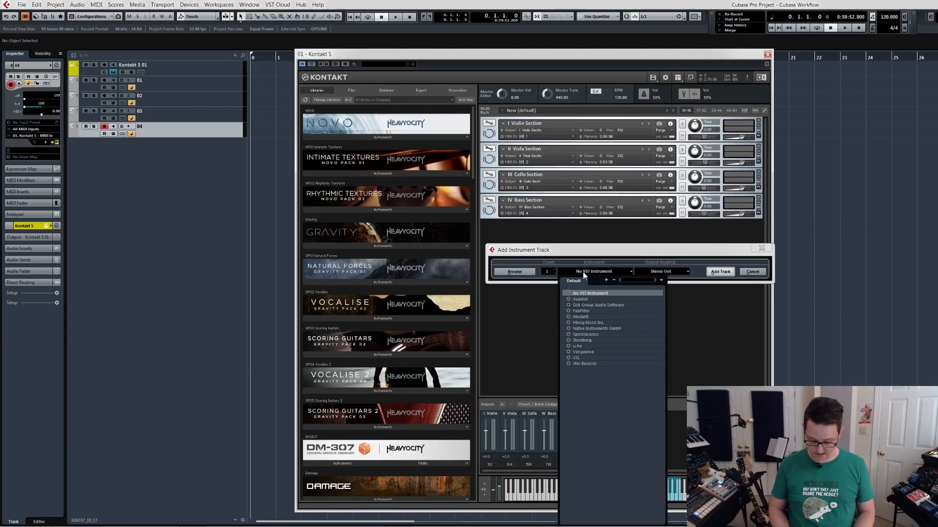
{"action": "type", "text": "zeb"}
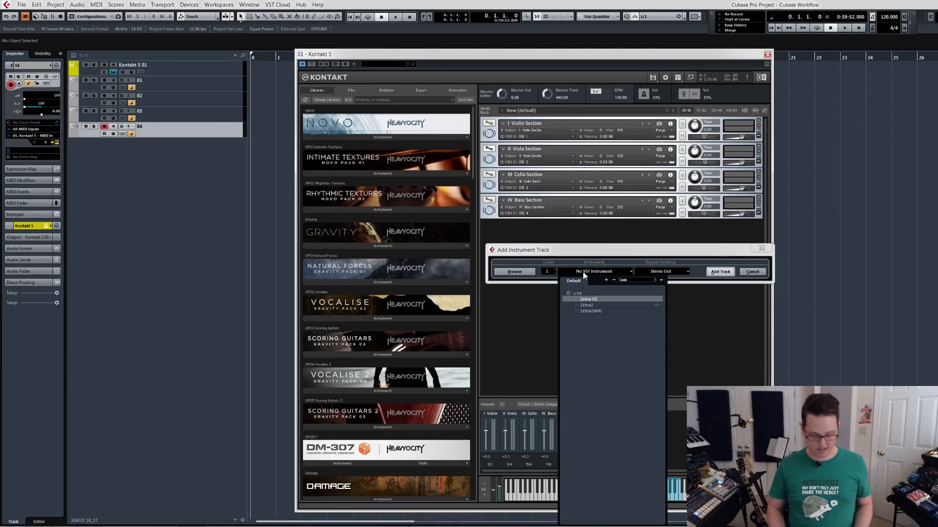
{"action": "key", "text": "Down"}
{"action": "key", "text": "Down"}
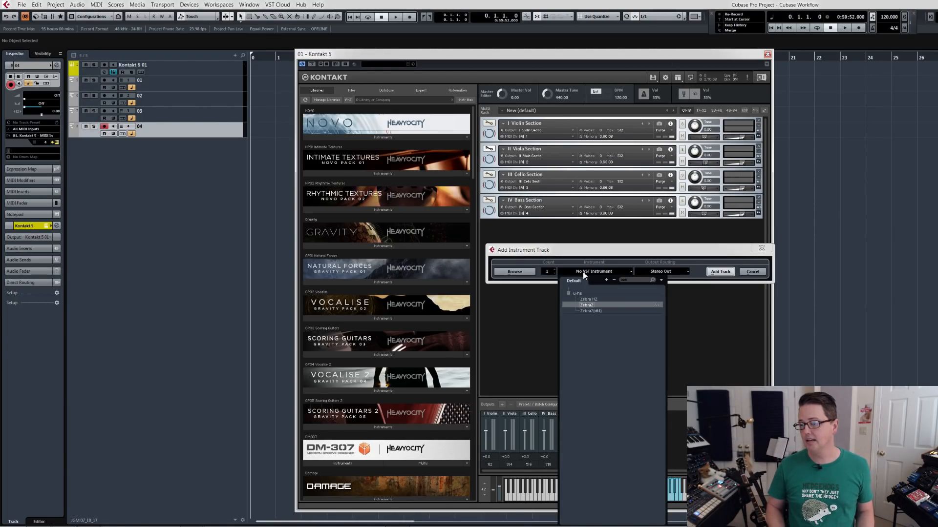
{"action": "key", "text": "Up"}
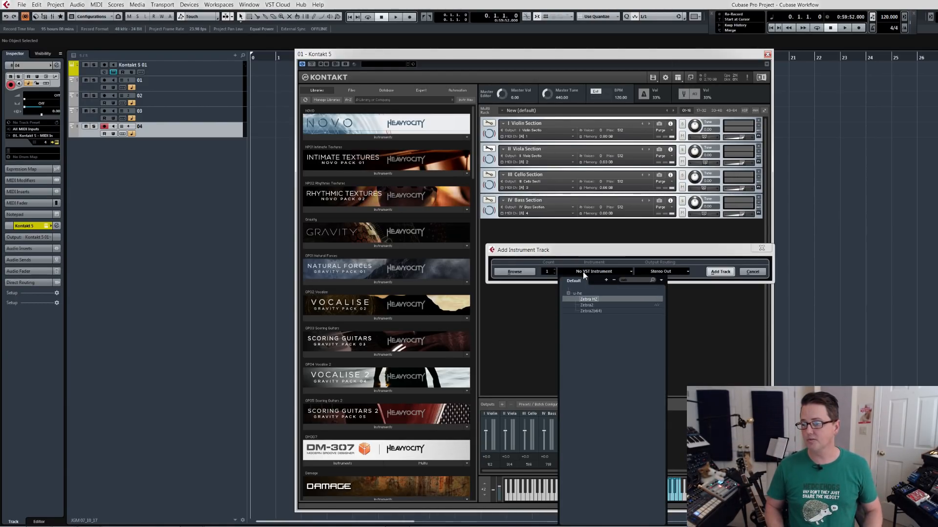
{"action": "key", "text": "Down"}
{"action": "key", "text": "Down"}
{"action": "key", "text": "Return"}
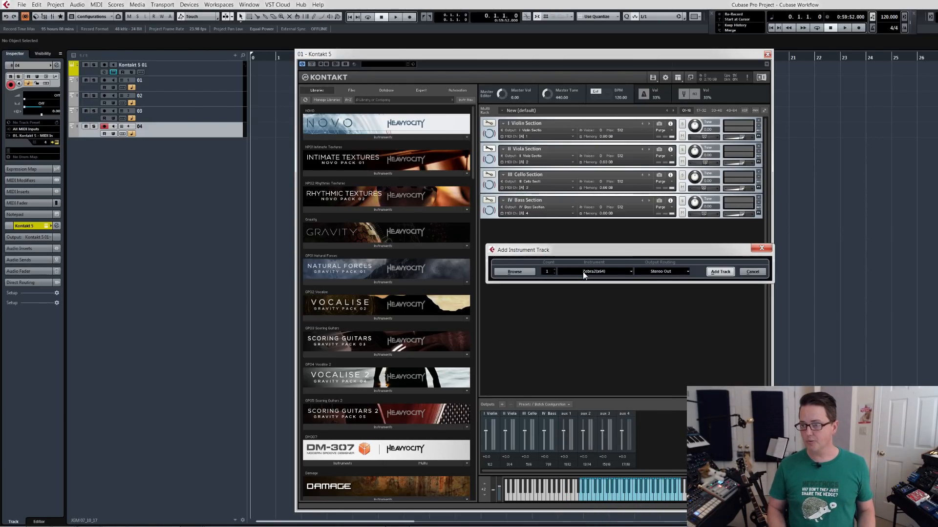
Recheck the instrument list, keep Zebra2(x64) selected and add the track routed to Stereo Out.
{"action": "left_click", "coordinate": [582, 271]}
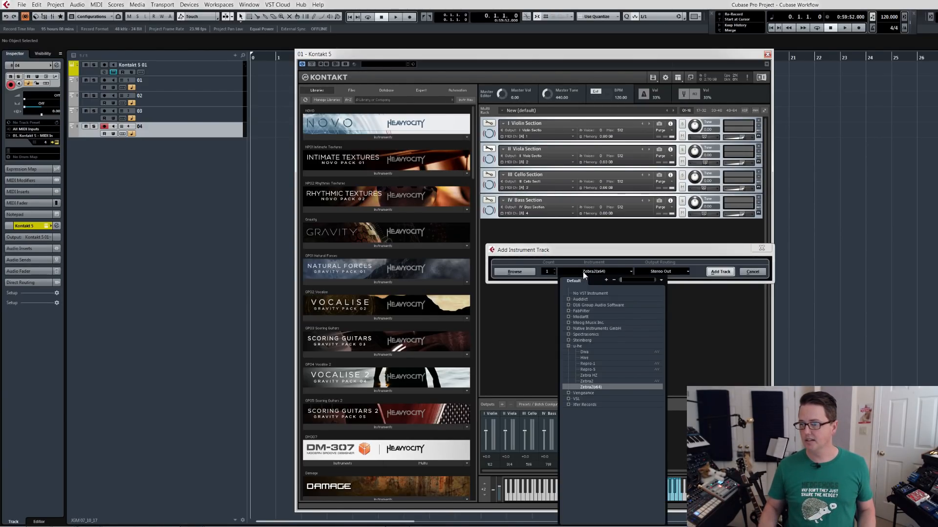
{"action": "key", "text": "Down"}
{"action": "key", "text": "Down"}
{"action": "key", "text": "Down"}
{"action": "key", "text": "Up"}
{"action": "key", "text": "Up"}
{"action": "key", "text": "Up"}
{"action": "key", "text": "Return"}
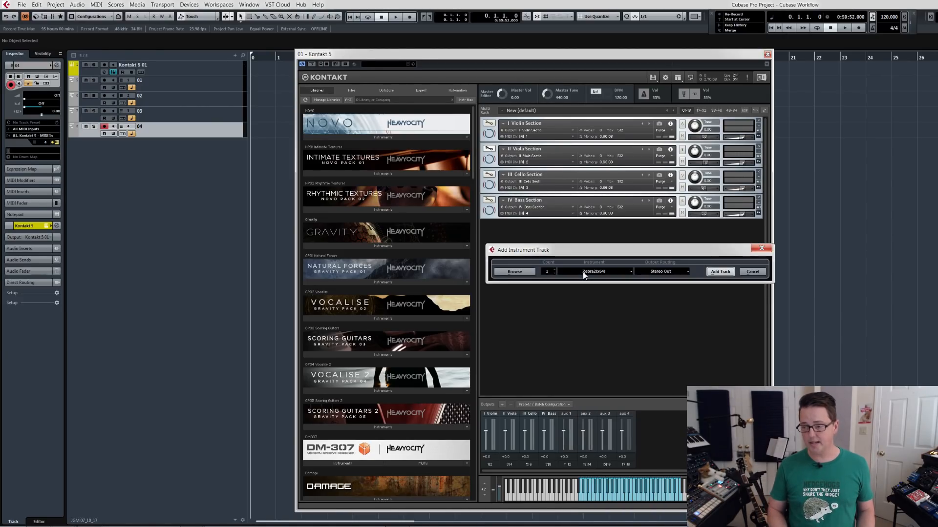
{"action": "key", "text": "Return"}
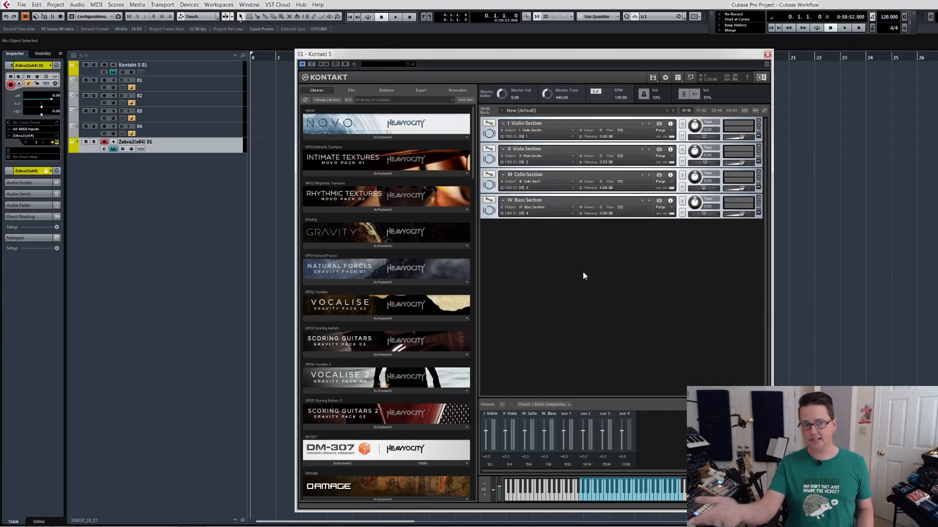
Close the Kontakt window, look over the Zebra2 synth interface and close it too.
{"action": "left_click", "coordinate": [767, 54]}
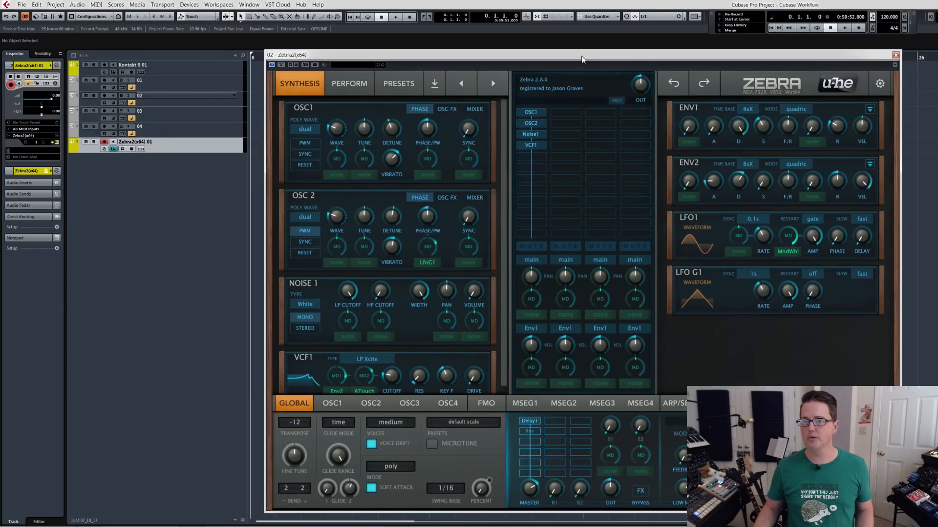
{"action": "left_click_drag", "start_coordinate": [581, 56], "coordinate": [535, 35]}
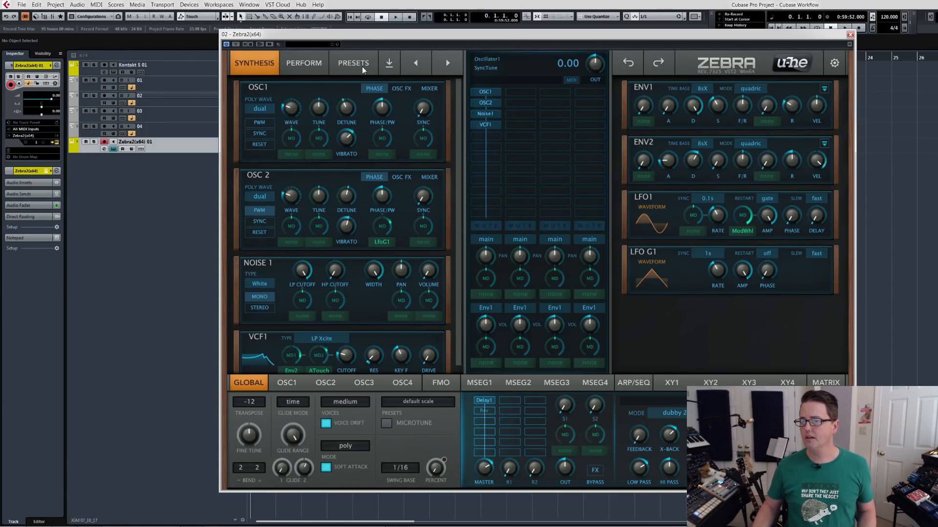
{"action": "left_click", "coordinate": [850, 35]}
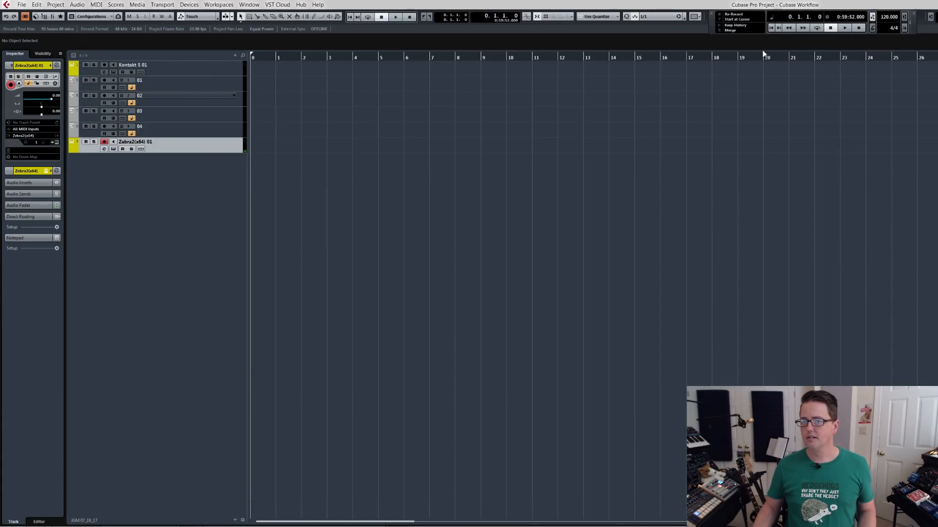
Open the MixConsole beside the track list and rename the Kontakt 5 01 and Kt. aux 1 channels as Vlns and Vlas.
{"action": "key", "text": "F3"}
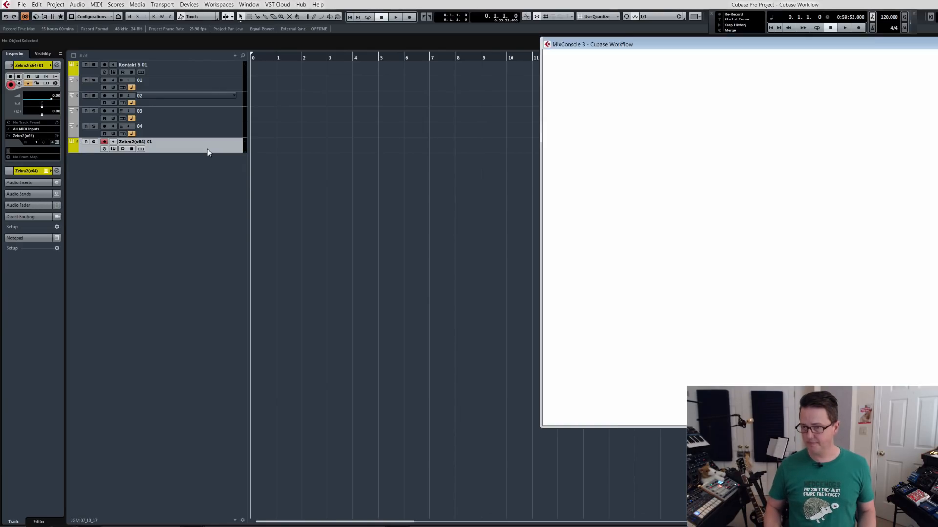
{"action": "left_click_drag", "start_coordinate": [733, 43], "coordinate": [420, 72]}
{"action": "left_click_drag", "start_coordinate": [469, 450], "coordinate": [336, 445]}
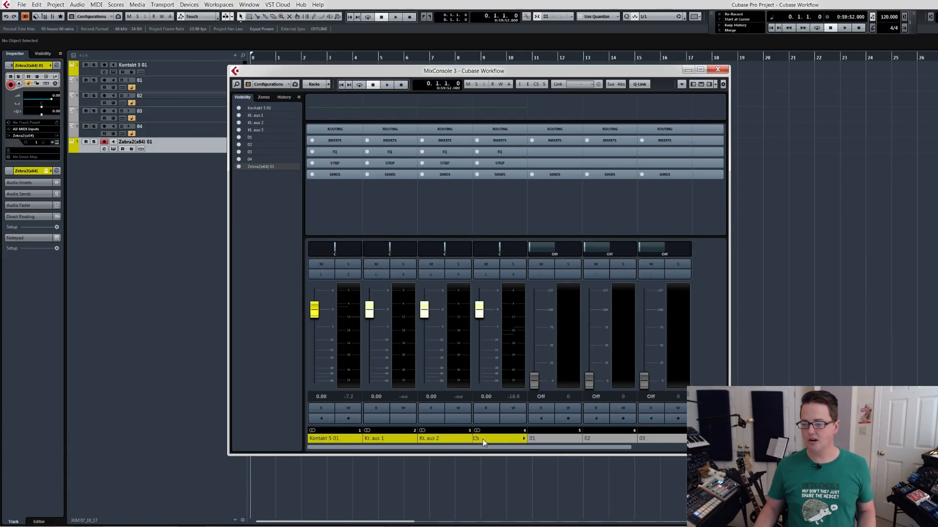
{"action": "left_click", "coordinate": [327, 438]}
{"action": "double_click", "coordinate": [328, 439]}
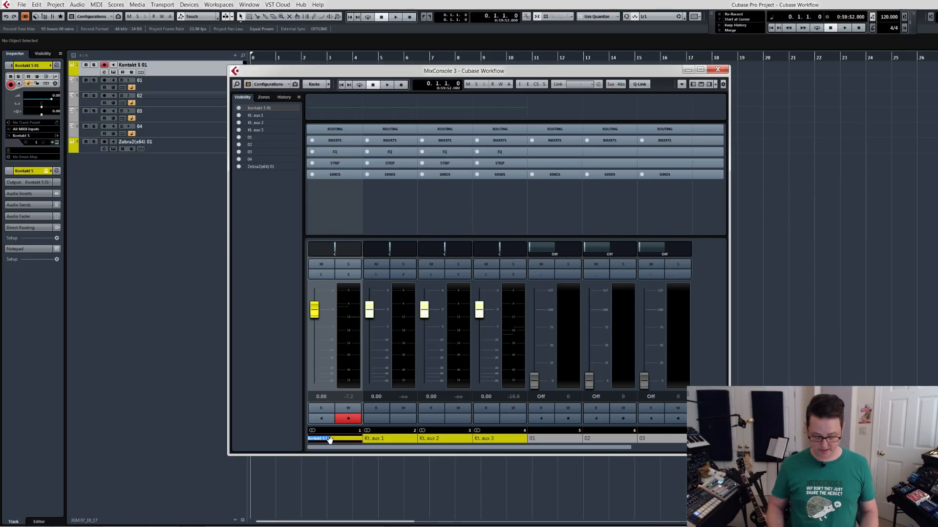
{"action": "type", "text": "M"}
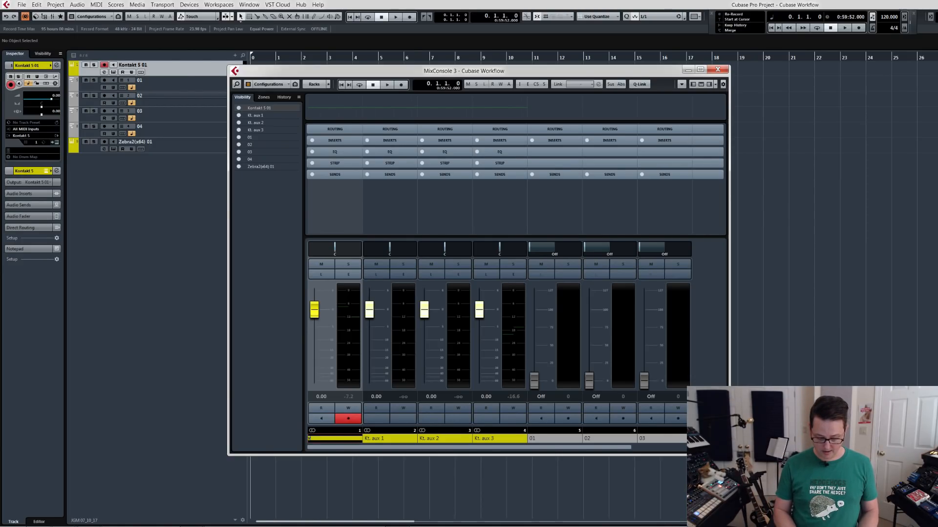
{"action": "key", "text": "Return"}
{"action": "double_click", "coordinate": [374, 438]}
{"action": "type", "text": "Vlns"}
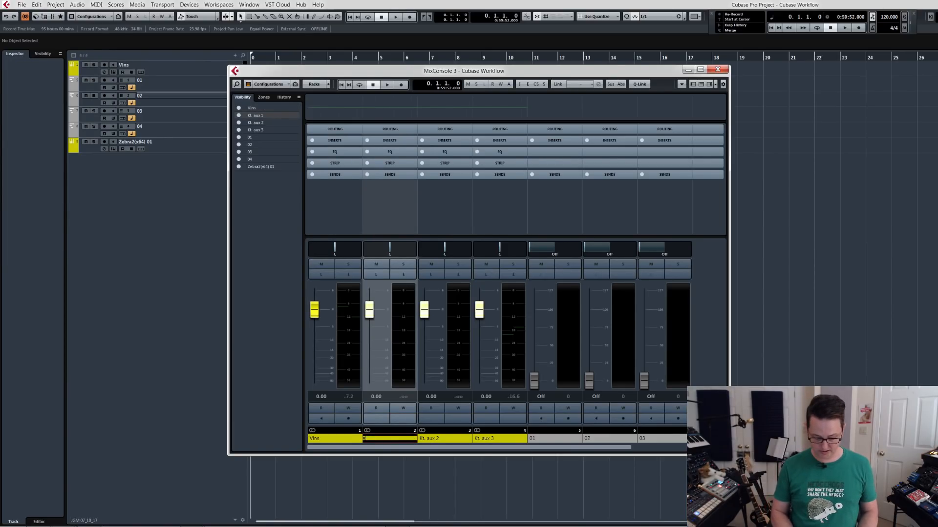
Rename the mixer channels Kt. aux 2 and Kt. aux 3 as Vcl and Cb.
{"action": "double_click", "coordinate": [427, 442]}
{"action": "type", "text": "Vcl"}
{"action": "key", "text": "Return"}
{"action": "double_click", "coordinate": [485, 438]}
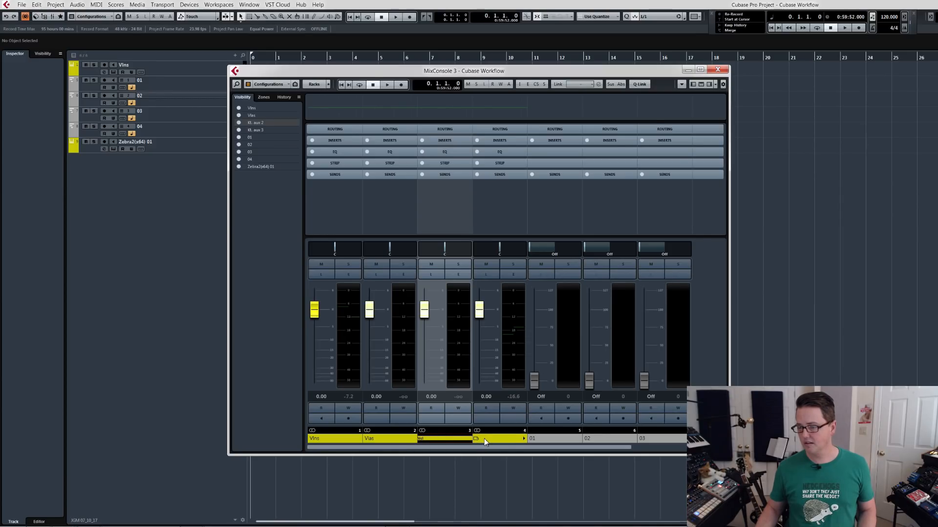
{"action": "type", "text": "Cb"}
{"action": "key", "text": "Return"}
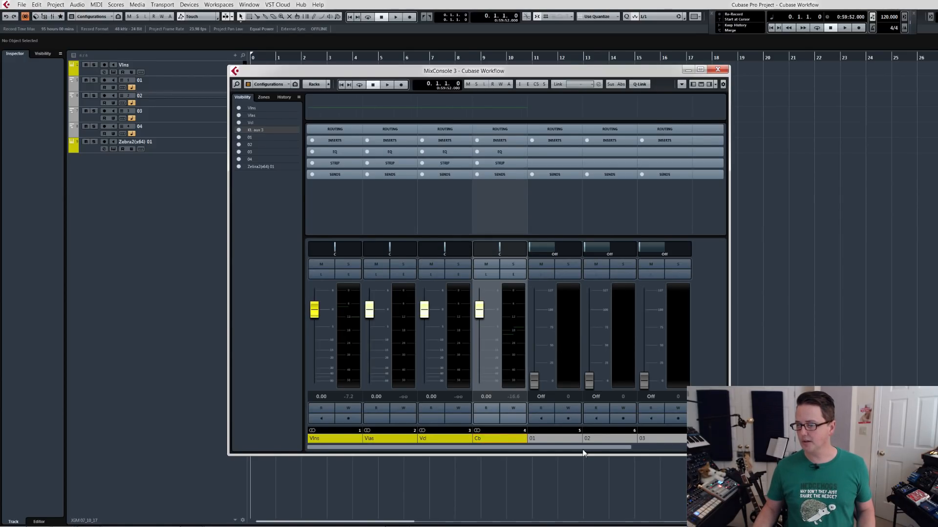
Enable all channel types in the MixConsole filter and widen the mixer window.
{"action": "left_click", "coordinate": [249, 84]}
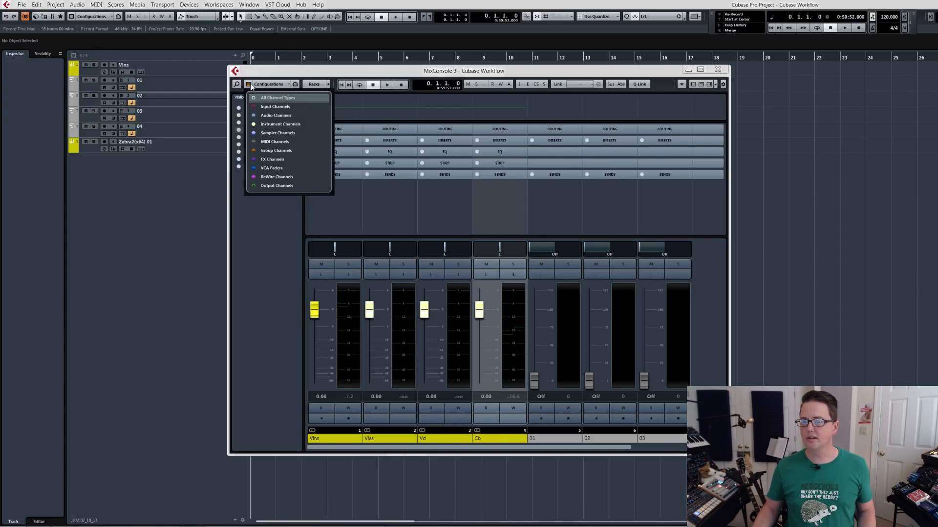
{"action": "left_click", "coordinate": [253, 98]}
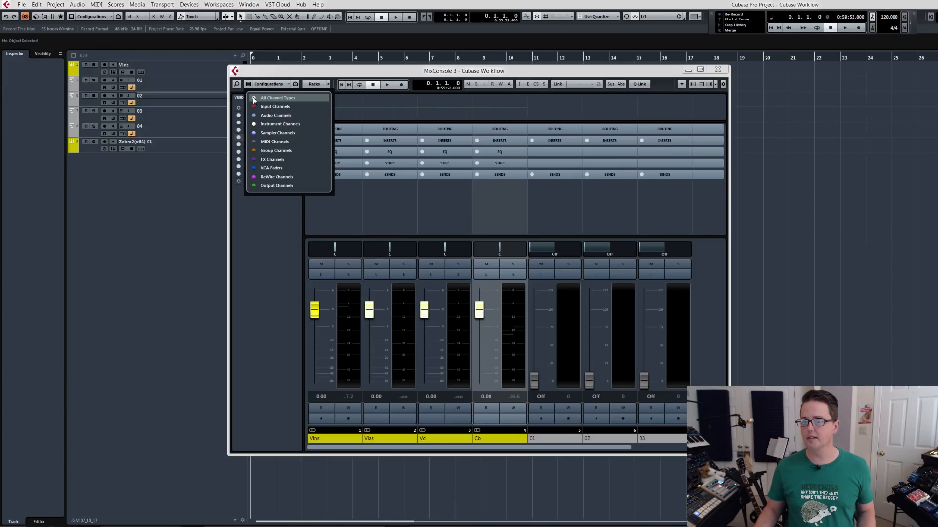
{"action": "left_click", "coordinate": [294, 312]}
{"action": "left_click_drag", "start_coordinate": [729, 312], "coordinate": [912, 309]}
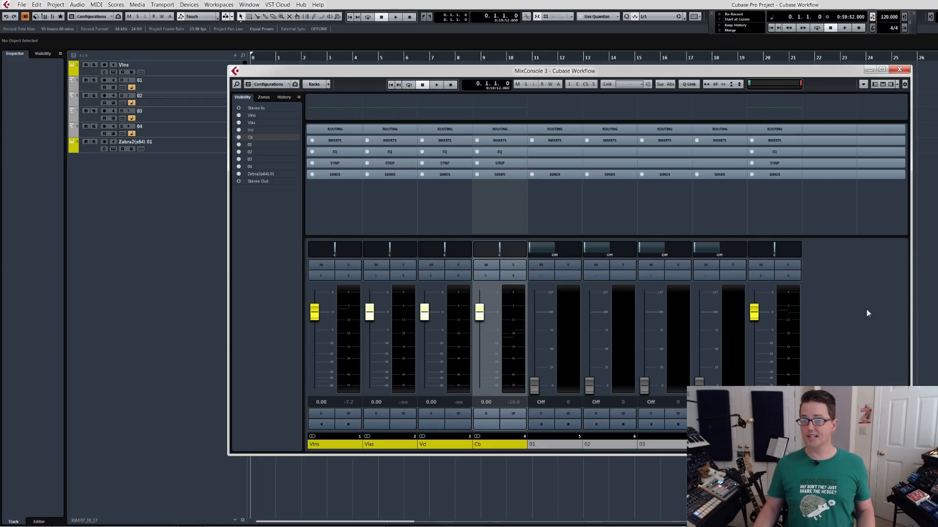
Load the Orch mixer configuration and delete it from the saved configurations.
{"action": "left_click", "coordinate": [268, 85]}
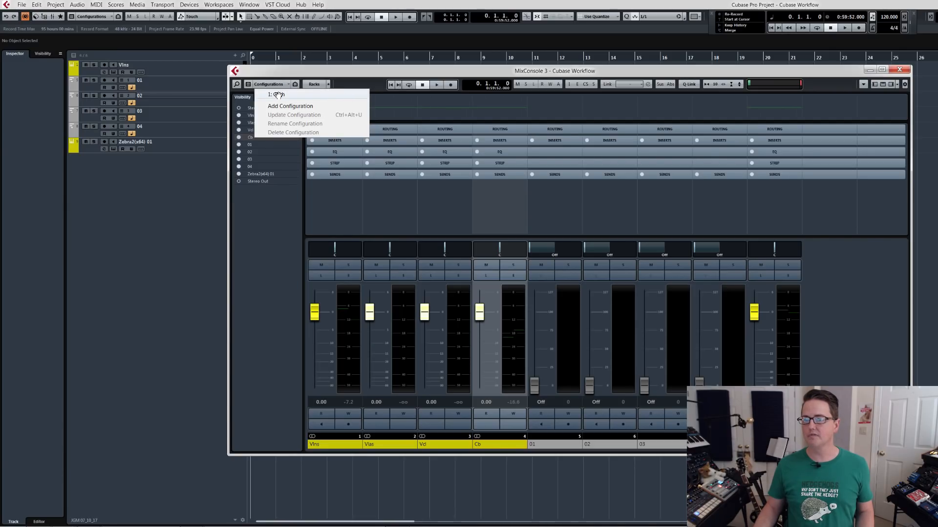
{"action": "left_click", "coordinate": [277, 94]}
{"action": "left_click", "coordinate": [271, 84]}
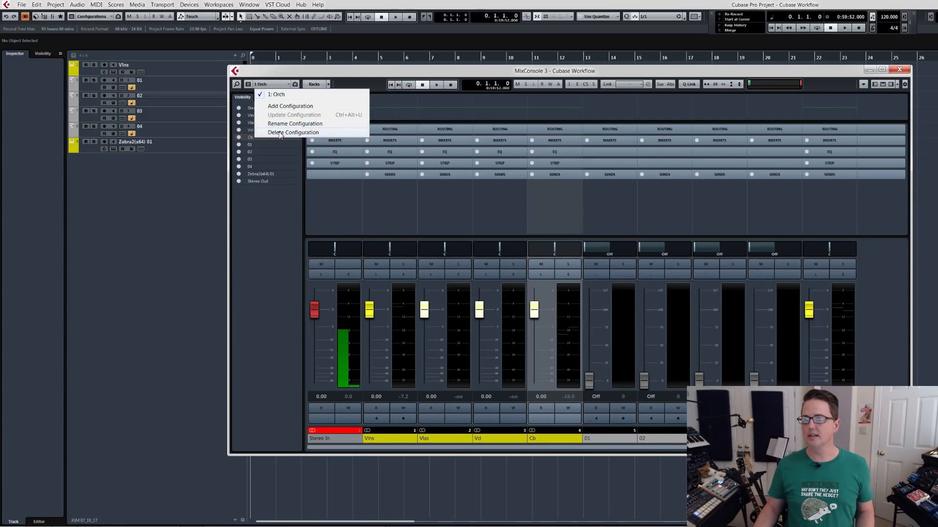
{"action": "left_click", "coordinate": [280, 132]}
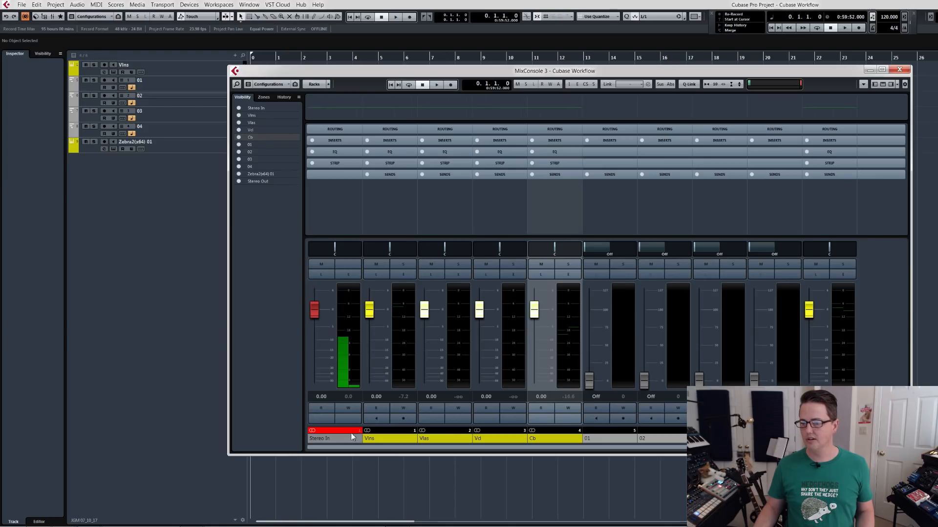
Filter the input channels and output channels out of the MixConsole.
{"action": "left_click", "coordinate": [252, 89]}
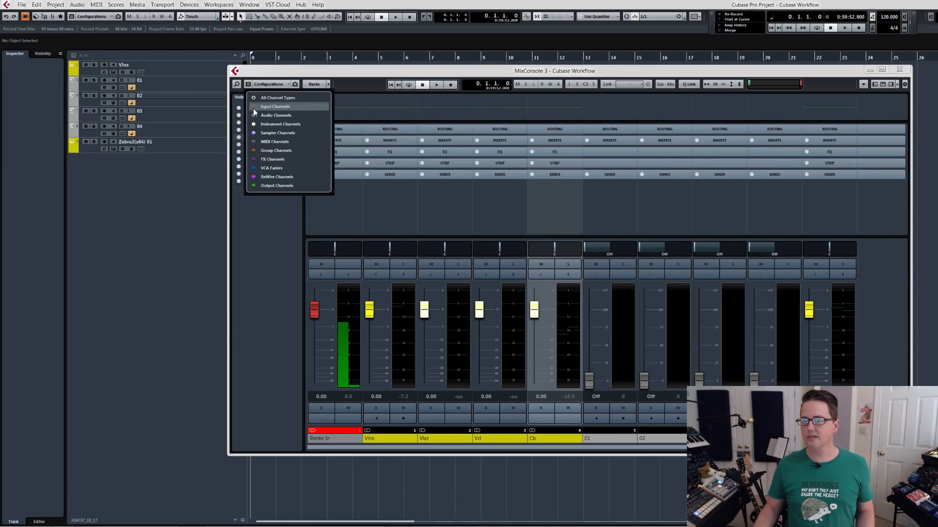
{"action": "left_click", "coordinate": [254, 107]}
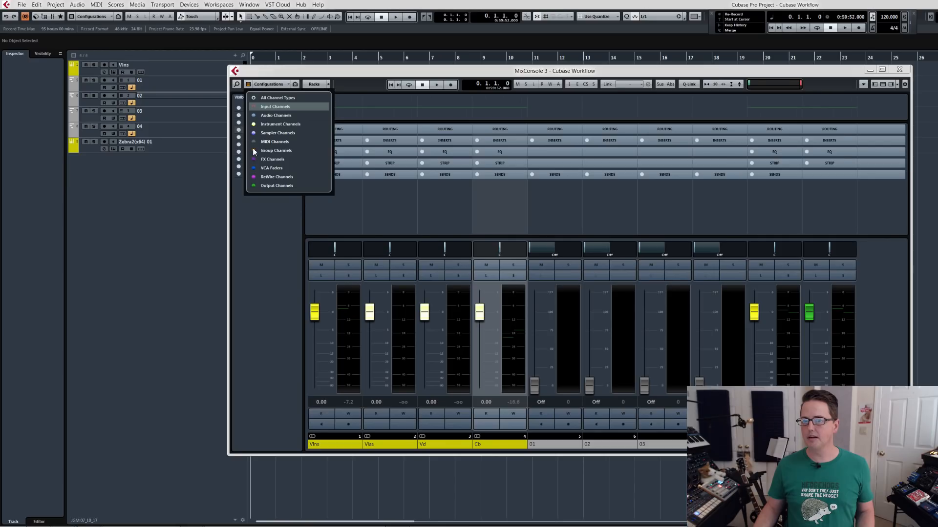
{"action": "left_click", "coordinate": [253, 185]}
{"action": "left_click", "coordinate": [268, 230]}
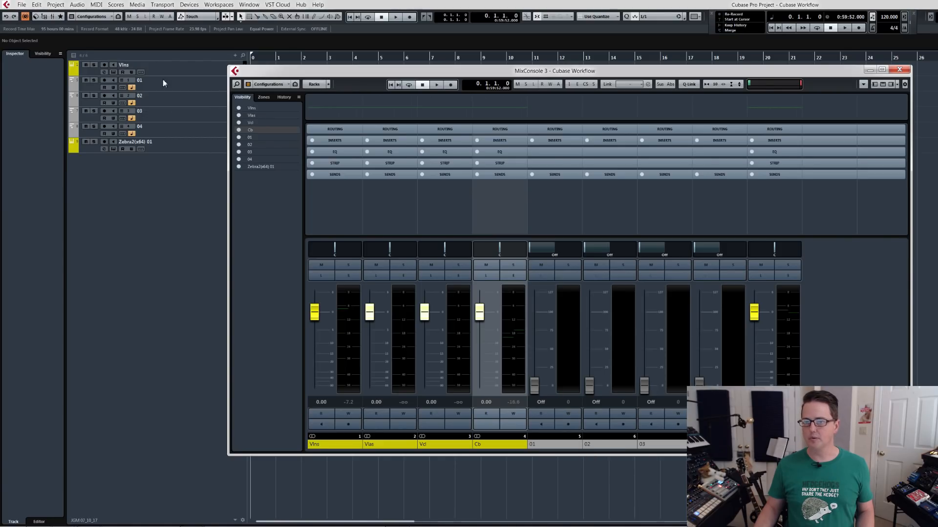
Rename MIDI tracks 01 to 04 in the track list as Vlns, Vlas, Vcl and Cb.
{"action": "double_click", "coordinate": [142, 81]}
{"action": "type", "text": "Vlns"}
{"action": "key", "text": "Tab"}
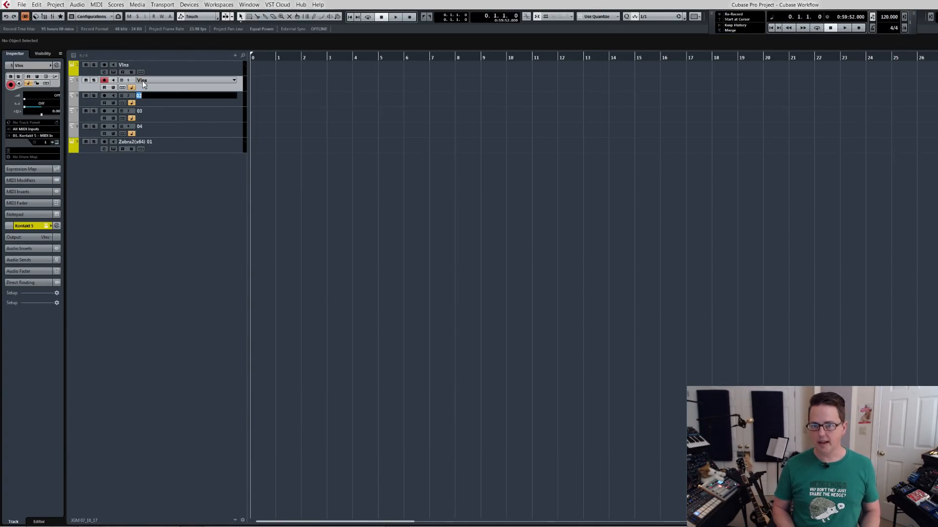
{"action": "type", "text": "Vlns"}
{"action": "key", "text": "Tab"}
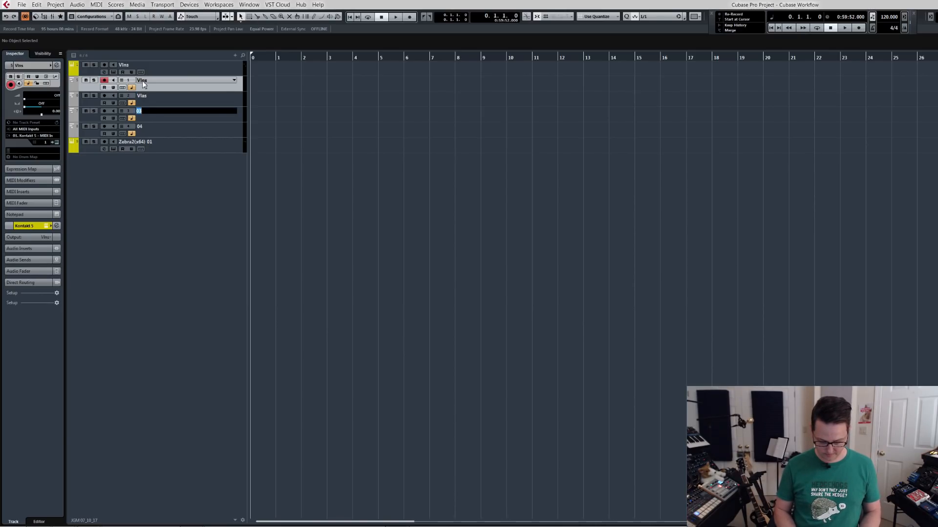
{"action": "type", "text": "Vcl"}
{"action": "key", "text": "Tab"}
{"action": "type", "text": "Cb"}
{"action": "key", "text": "Return"}
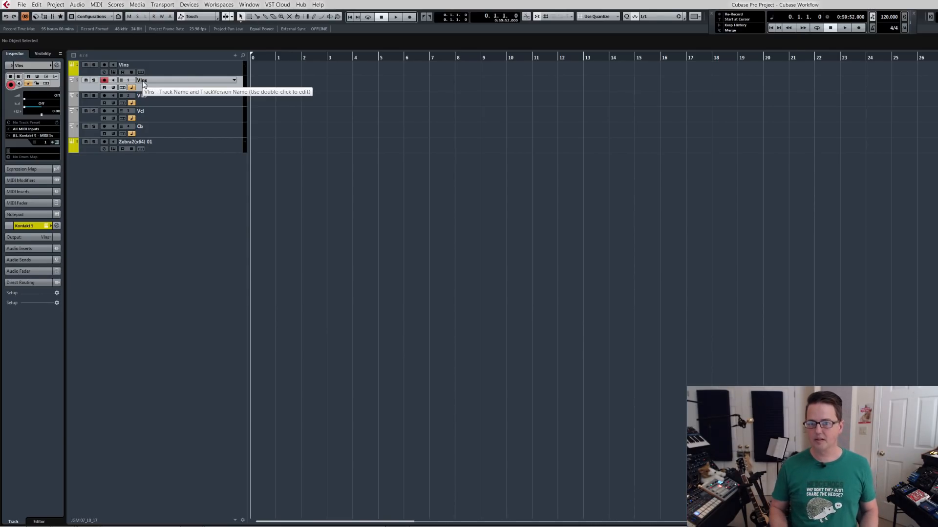
Rename the Zebra2(x64) 01 track in the track list as Synth Bass.
{"action": "key", "text": "F3"}
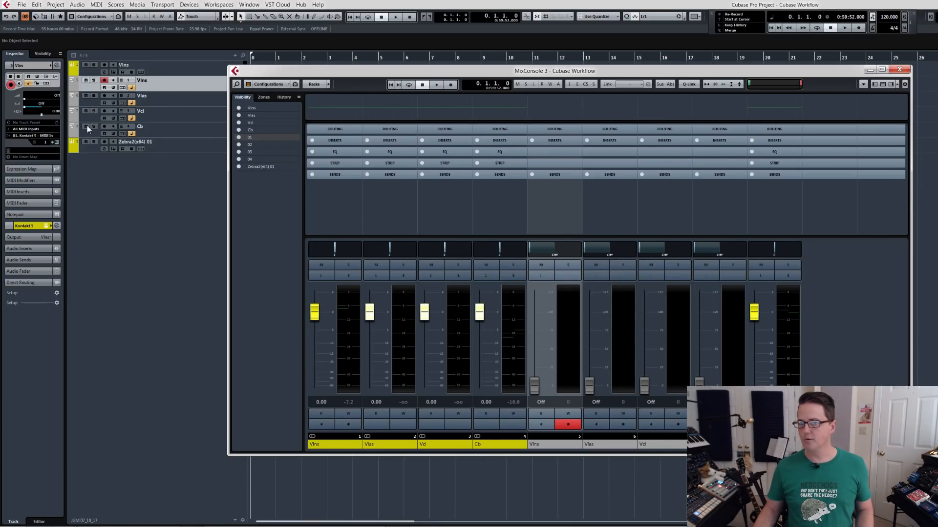
{"action": "key", "text": "F3"}
{"action": "double_click", "coordinate": [138, 142]}
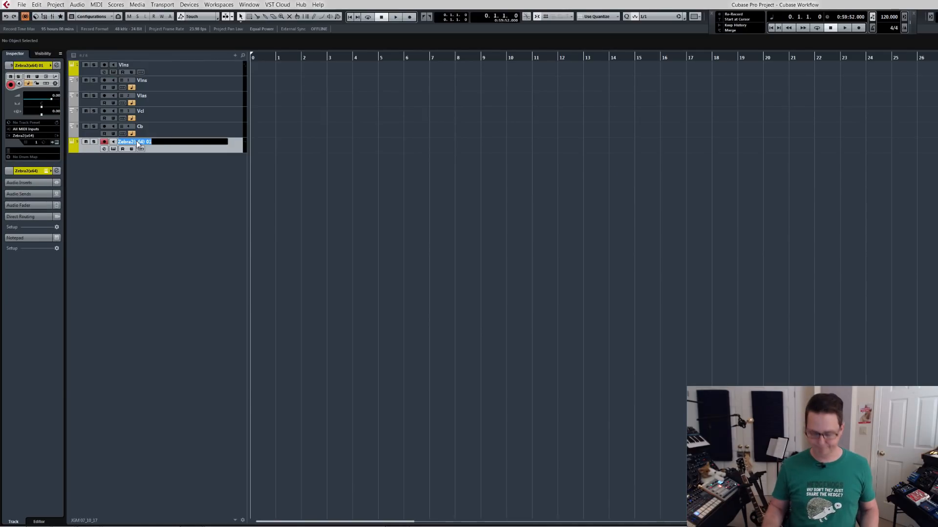
{"action": "type", "text": "Synth"}
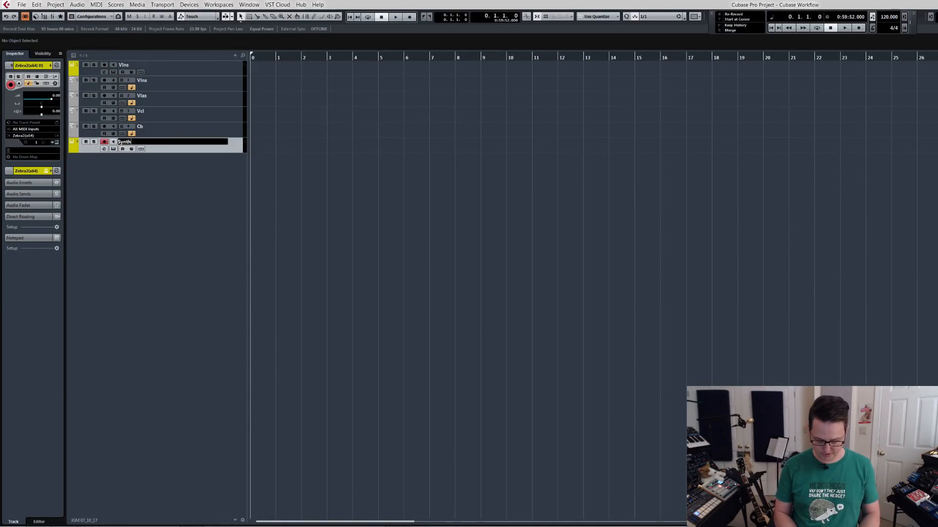
{"action": "type", "text": " Bass"}
{"action": "key", "text": "Return"}
Review the renamed channels in the MixConsole, select the four Kontakt output channels Vlns to Cb, and close the mixer.
{"action": "key", "text": "F3"}
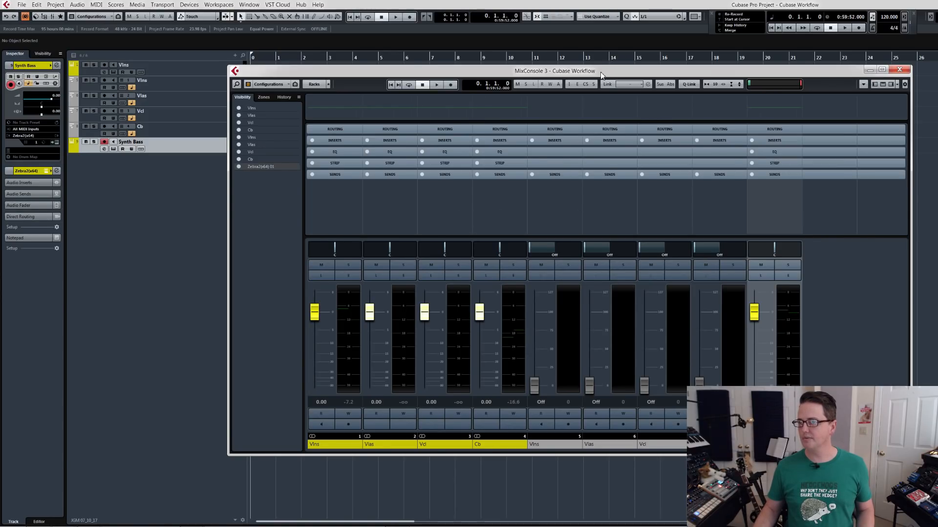
{"action": "left_click_drag", "start_coordinate": [600, 72], "coordinate": [673, 67]}
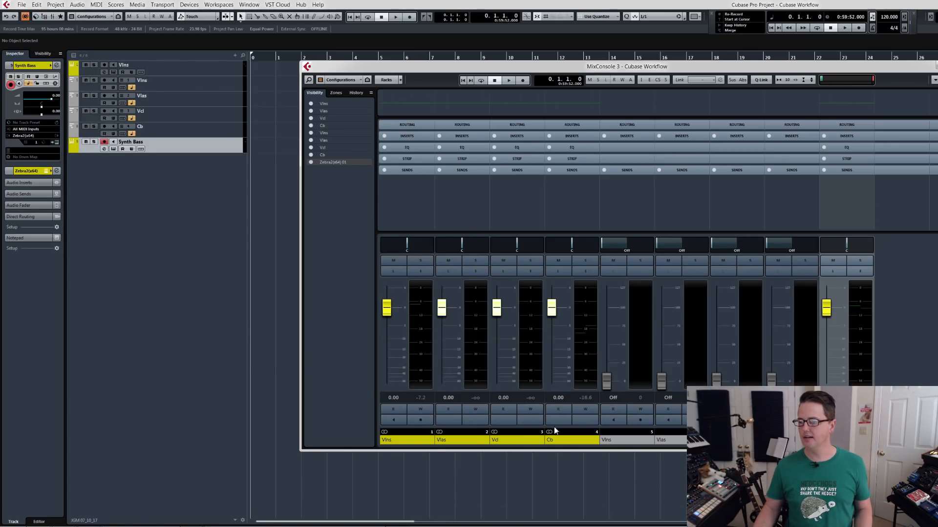
{"action": "left_click", "coordinate": [560, 441]}
{"action": "left_click", "coordinate": [418, 441]}
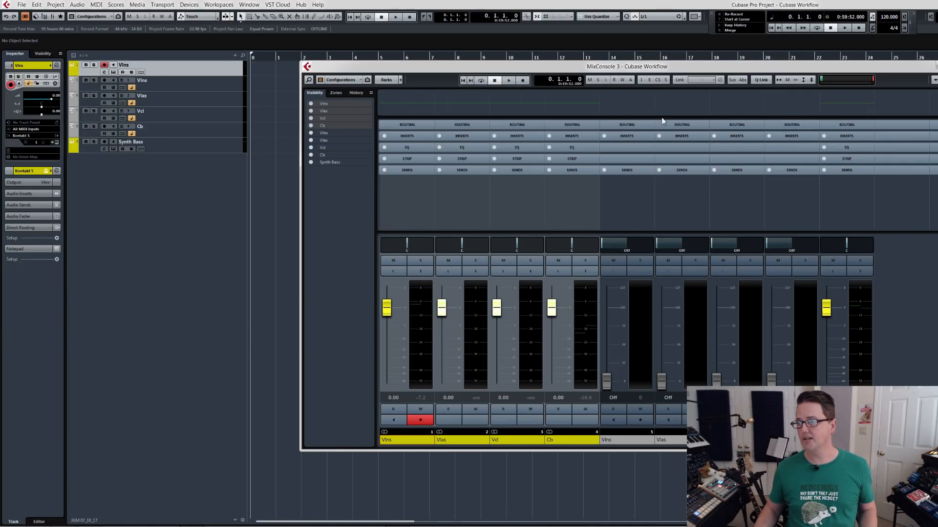
{"action": "left_click_drag", "start_coordinate": [569, 70], "coordinate": [528, 51]}
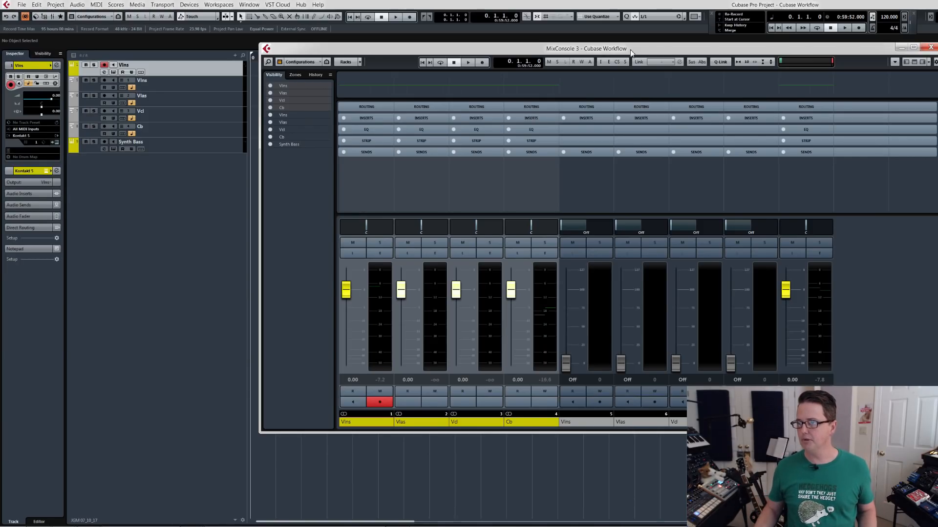
{"action": "left_click_drag", "start_coordinate": [631, 51], "coordinate": [722, 82]}
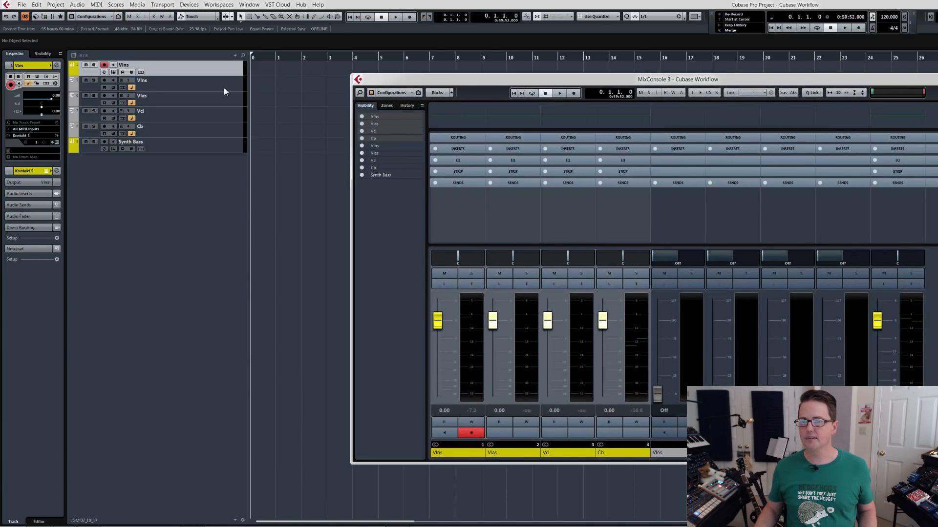
{"action": "key", "text": "F3"}
Select the Vlns MIDI track and set the project tempo to 100 BPM.
{"action": "left_click", "coordinate": [213, 84]}
{"action": "double_click", "coordinate": [887, 18]}
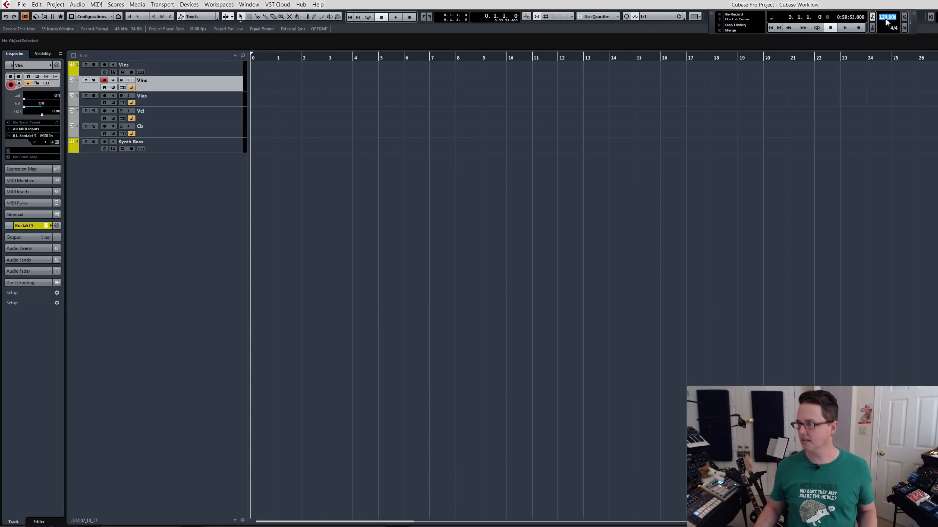
{"action": "type", "text": "100"}
{"action": "key", "text": "Return"}
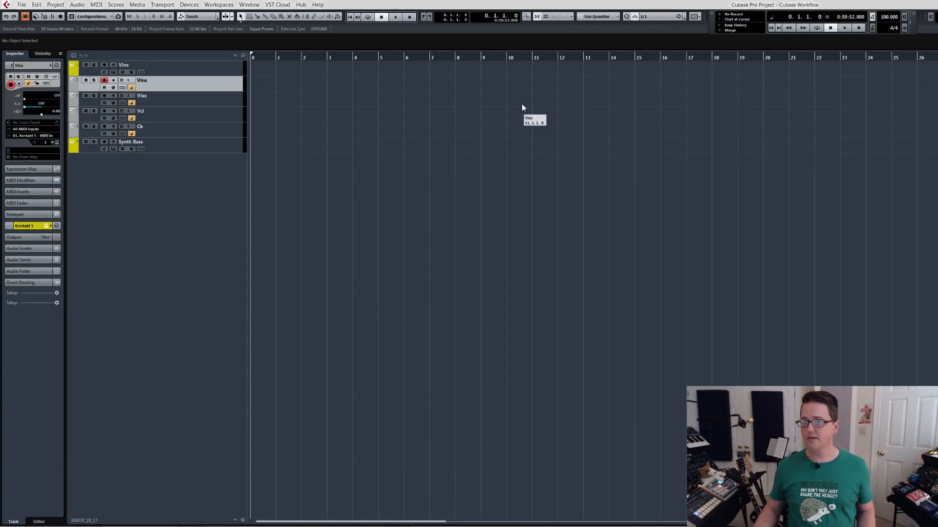
Record a MIDI part on the Vlns track starting at bar 1.
{"action": "left_click", "coordinate": [278, 59]}
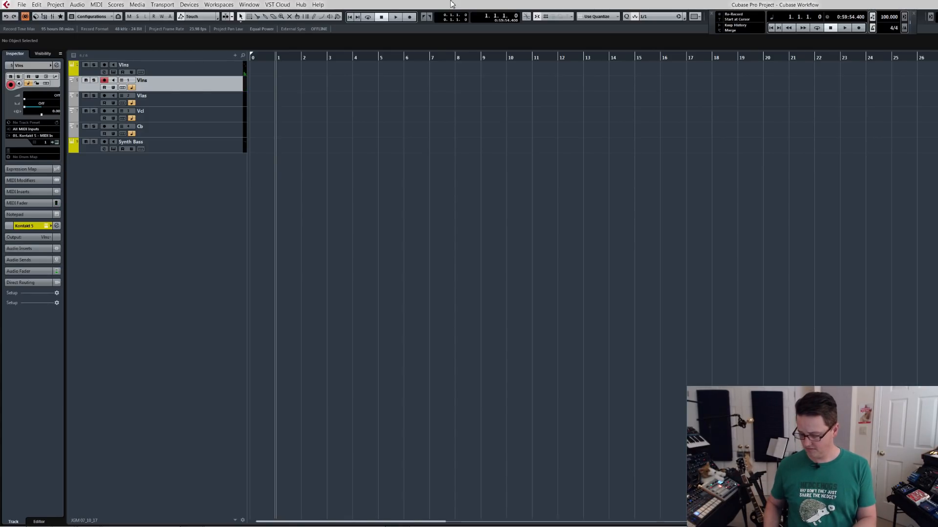
{"action": "key", "text": "KP_Multiply"}
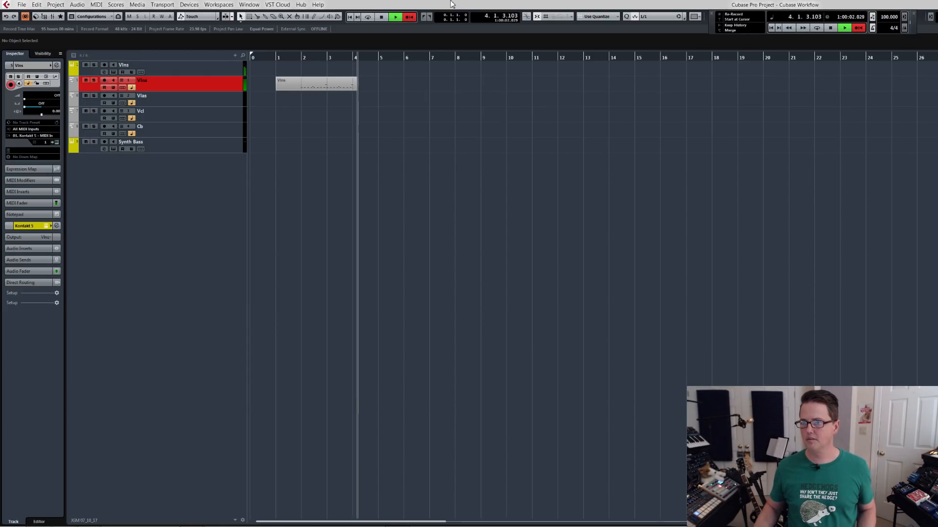
{"action": "key", "text": "space"}
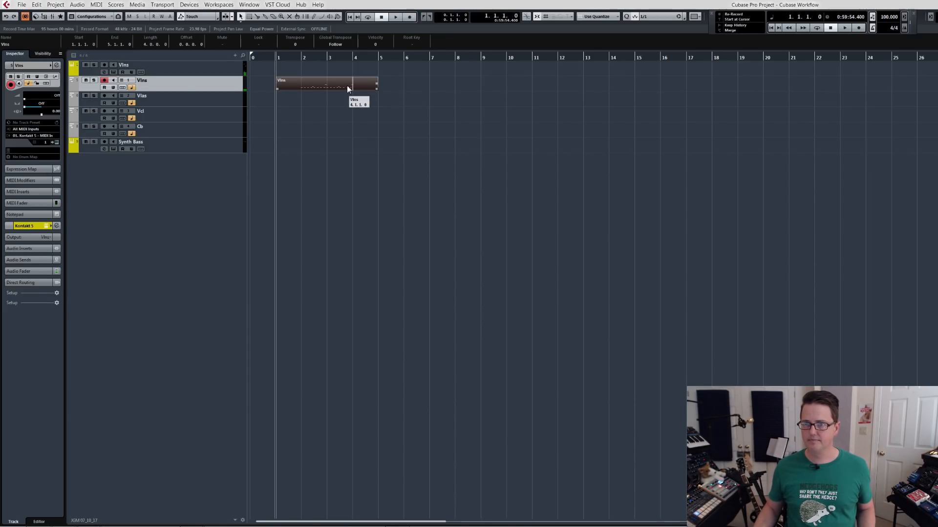
Open the recorded Vlns part in the Key Editor and quantize its notes to a 1/16 grid.
{"action": "left_click_drag", "start_coordinate": [0, 16], "coordinate": [370, 16]}
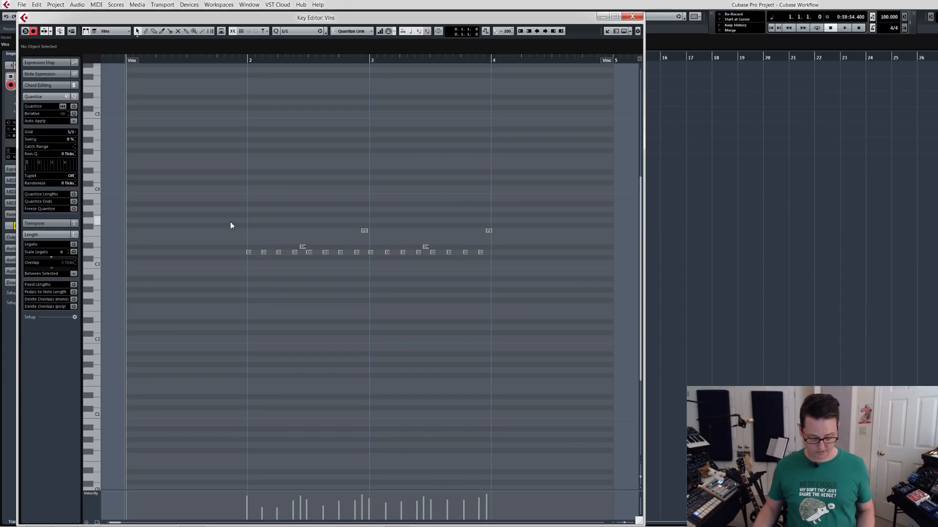
{"action": "key", "text": "q"}
{"action": "key", "text": "ctrl+z"}
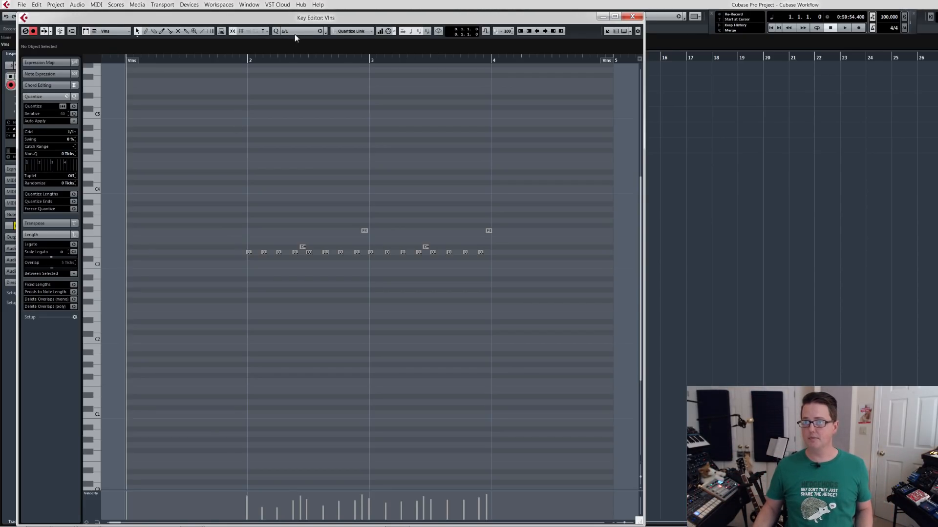
{"action": "left_click_drag", "start_coordinate": [282, 22], "coordinate": [274, 15]}
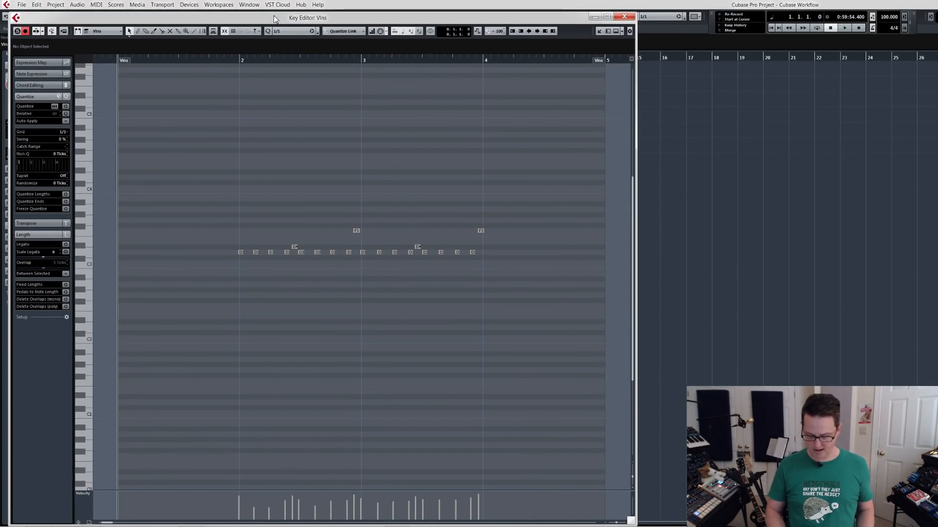
{"action": "key", "text": "Return"}
{"action": "key", "text": "Return"}
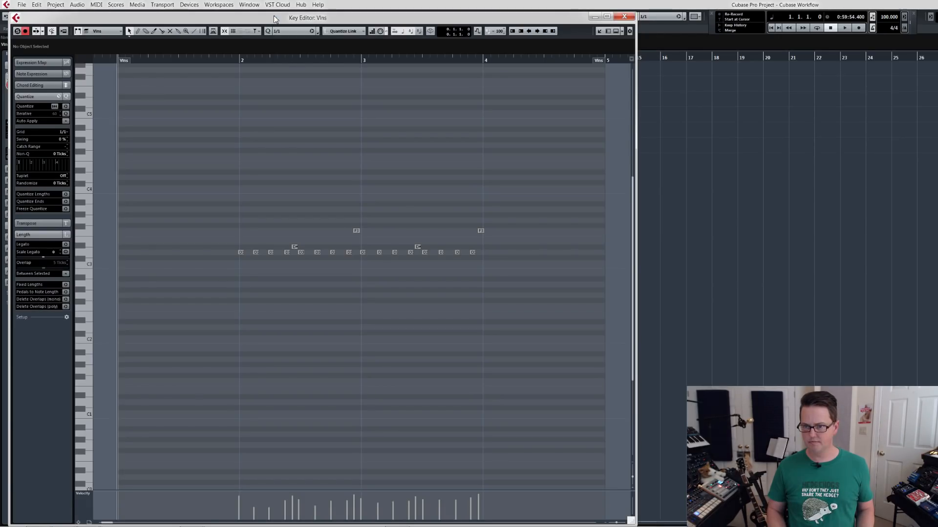
{"action": "key", "text": "alt+5"}
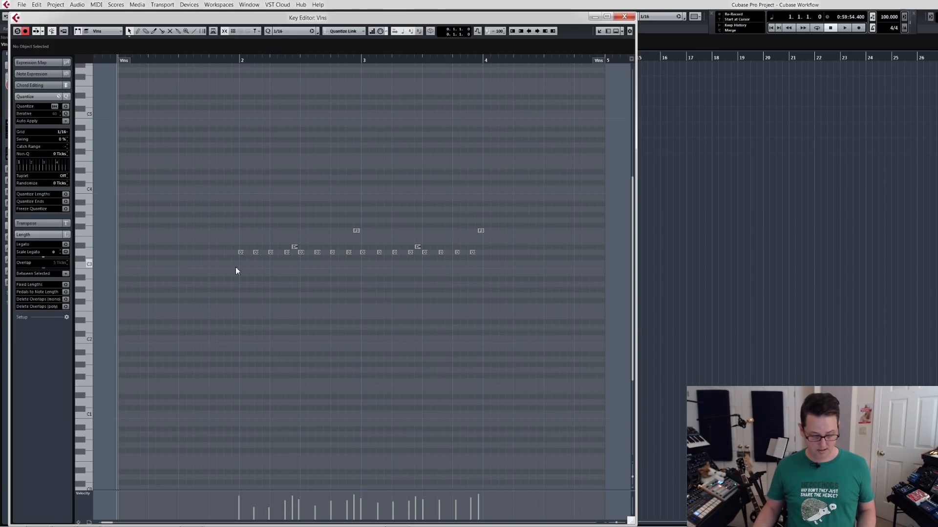
{"action": "key", "text": "q"}
Raise the last D3 note before bar 4 to F3 and the final note to F#3.
{"action": "left_click_drag", "start_coordinate": [462, 236], "coordinate": [517, 225]}
{"action": "left_click_drag", "start_coordinate": [462, 263], "coordinate": [489, 248]}
{"action": "key", "text": "Up"}
{"action": "key", "text": "Up"}
{"action": "key", "text": "Up"}
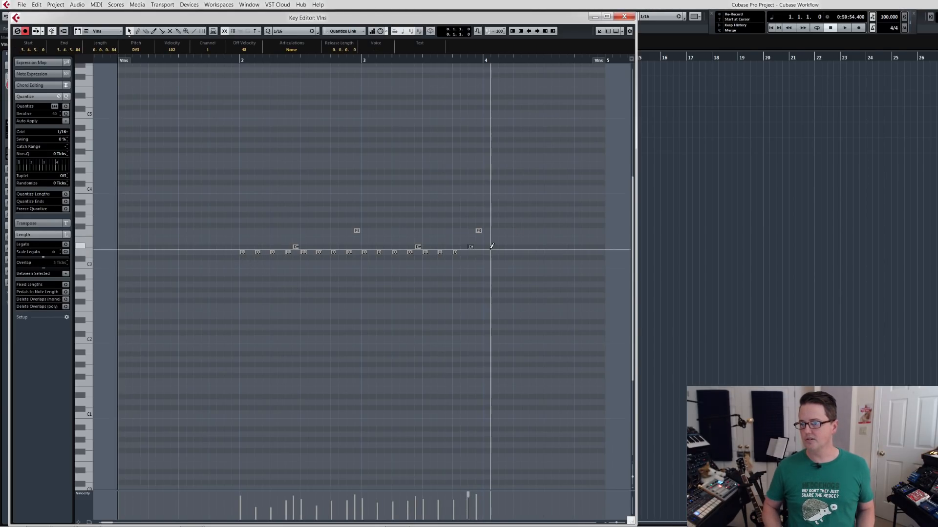
{"action": "left_click", "coordinate": [479, 231]}
{"action": "key", "text": "Up"}
{"action": "left_click", "coordinate": [455, 287]}
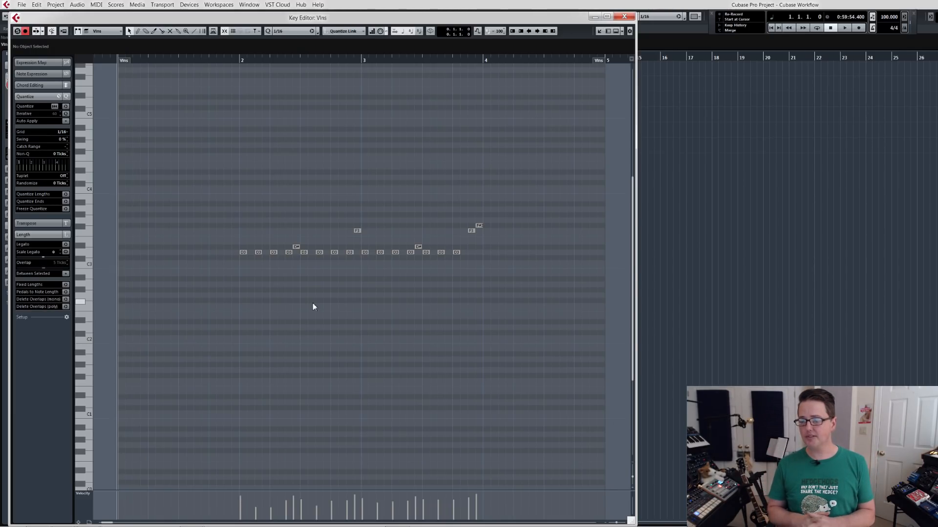
Select all notes in the Vlns part and raise their velocities, bringing the first note to 127.
{"action": "left_click_drag", "start_coordinate": [225, 287], "coordinate": [477, 203]}
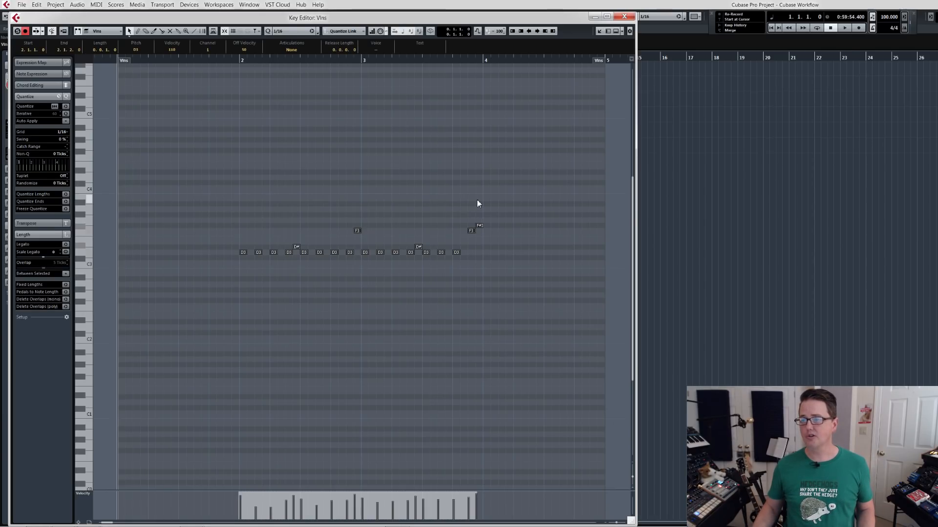
{"action": "left_click_drag", "start_coordinate": [288, 252], "coordinate": [288, 238]}
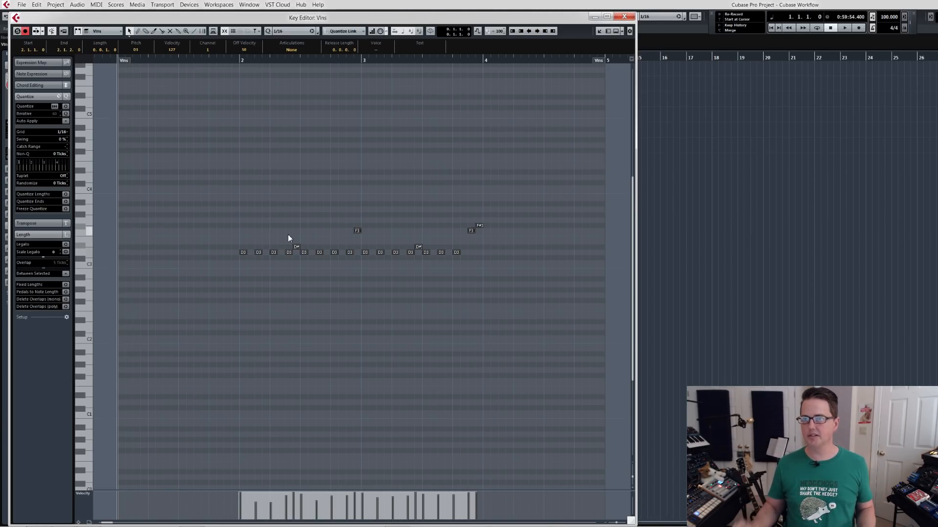
{"action": "left_click", "coordinate": [288, 236]}
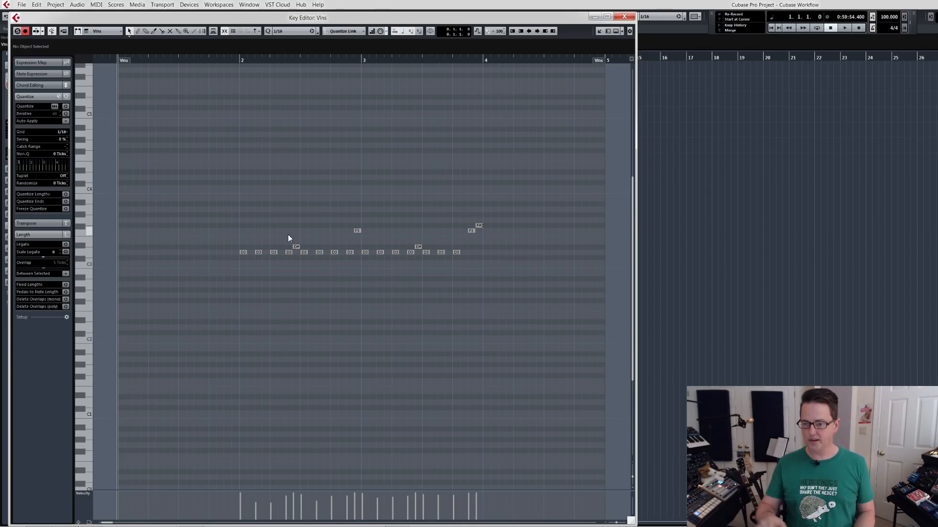
Switch the quantize grid to 1/8, to 1/4, and back to 1/16.
{"action": "key", "text": "alt+4"}
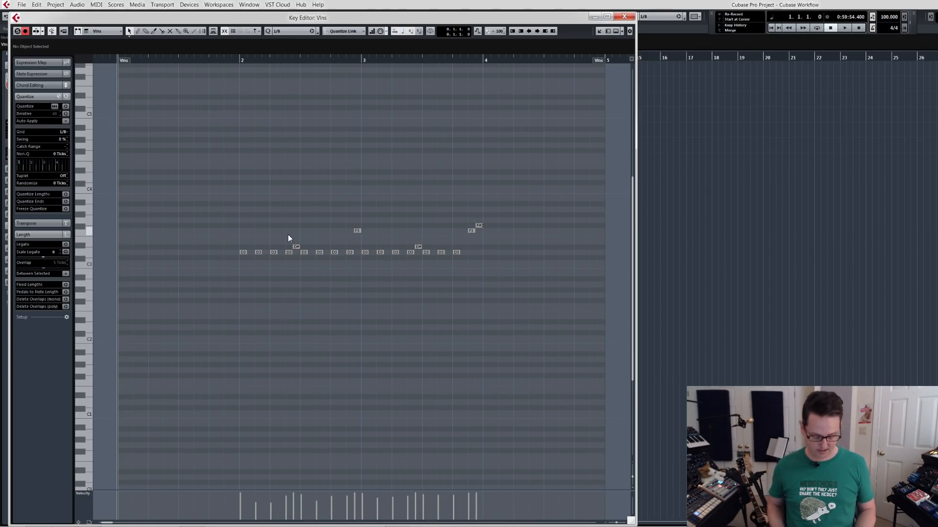
{"action": "key", "text": "alt+1"}
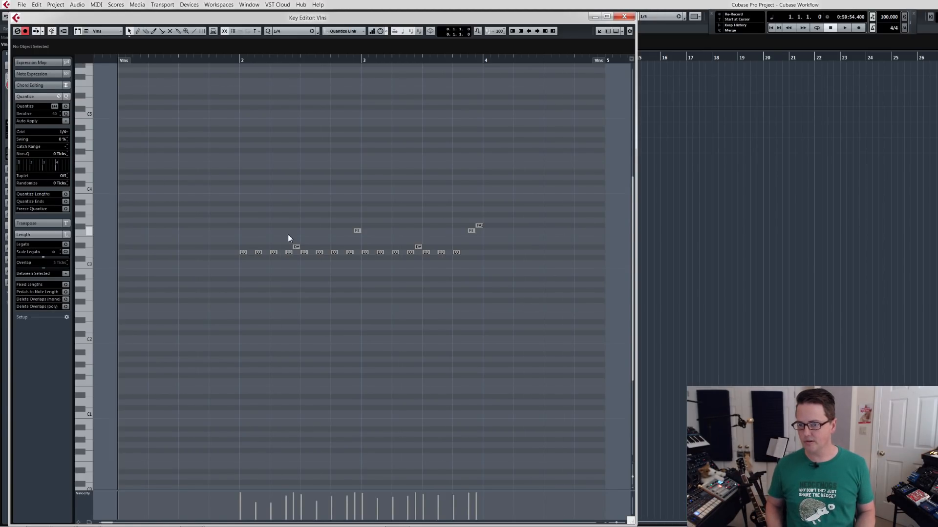
{"action": "key", "text": "alt+5"}
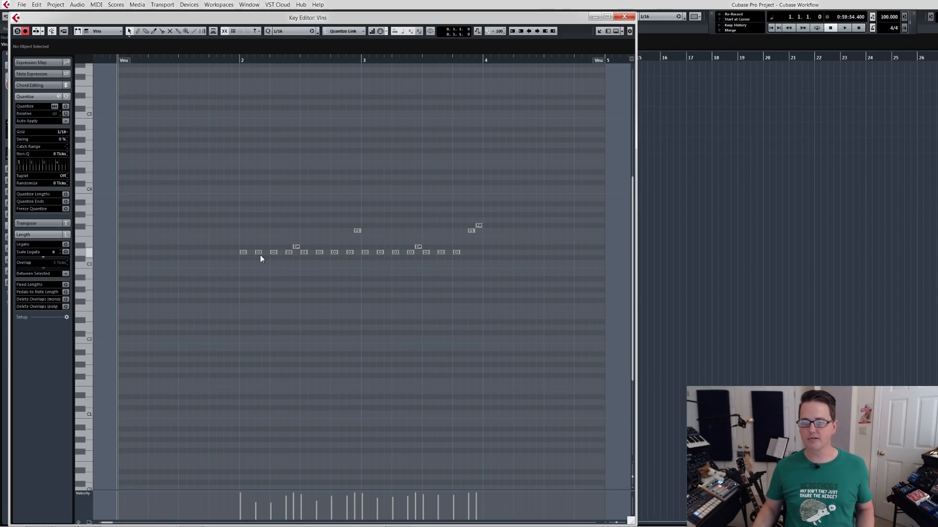
Play the edited Vlns part from bar 2 and close the Key Editor.
{"action": "left_click", "coordinate": [238, 60]}
{"action": "key", "text": "space"}
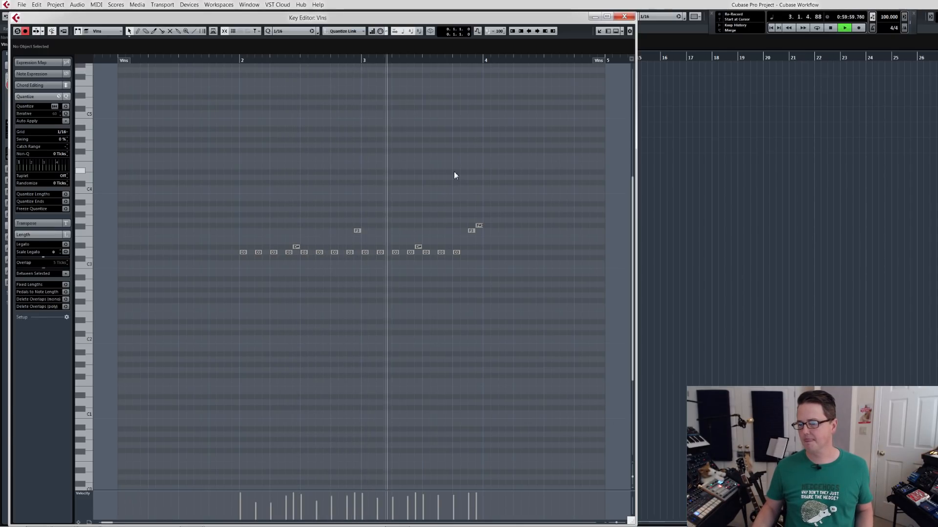
{"action": "key", "text": "space"}
{"action": "left_click", "coordinate": [625, 17]}
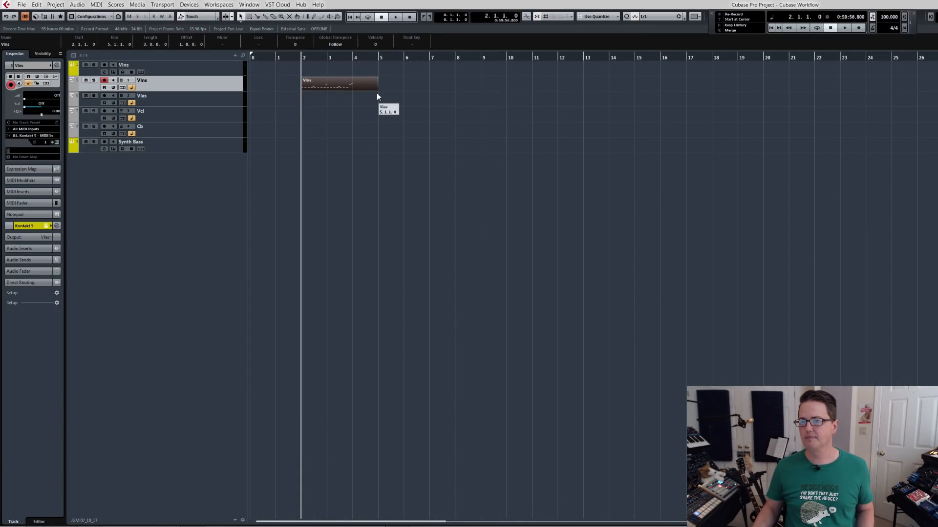
Place the string part on the Vlas track from bar 2 to bar 4 and set the locators around it.
{"action": "left_click_drag", "start_coordinate": [378, 91], "coordinate": [319, 101]}
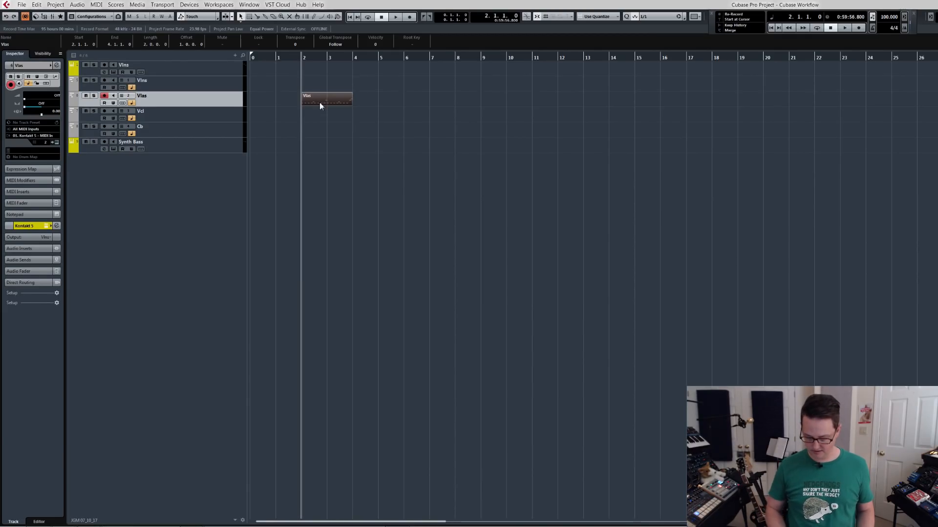
{"action": "key", "text": "p"}
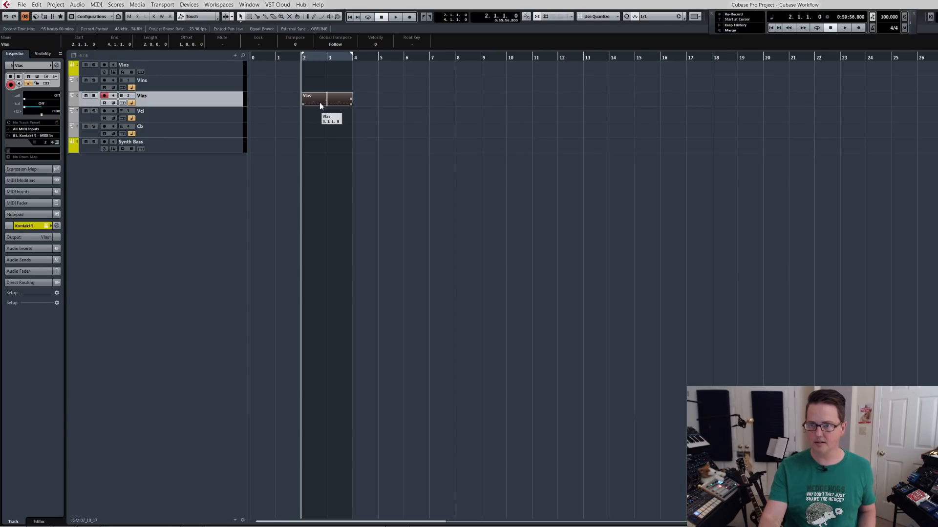
Open the Vlas part in the Key Editor, play it back, and return to the project with nothing selected.
{"action": "double_click", "coordinate": [320, 103]}
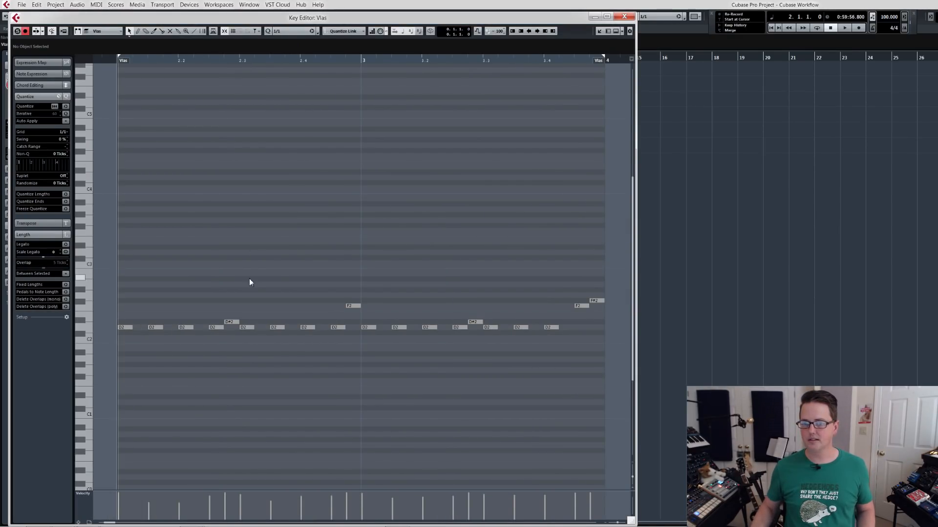
{"action": "key", "text": "space"}
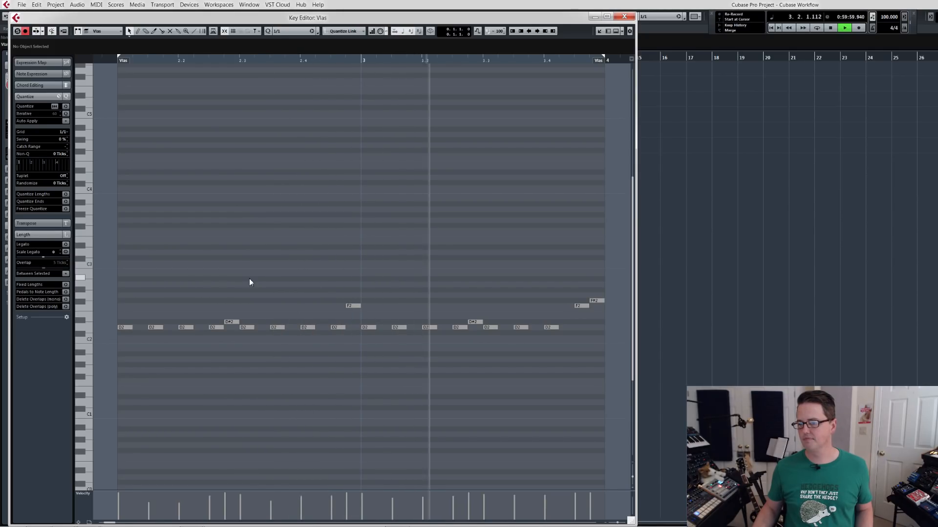
{"action": "key", "text": "space"}
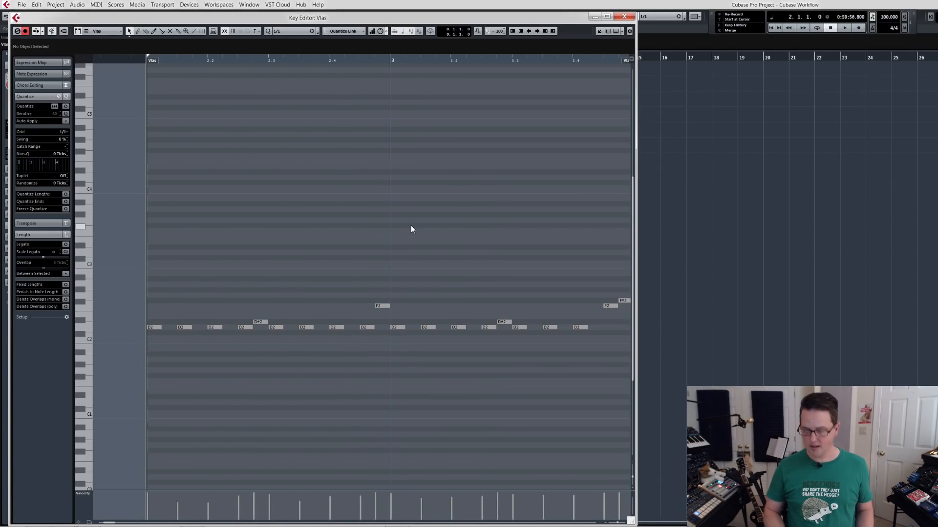
{"action": "key", "text": "Escape"}
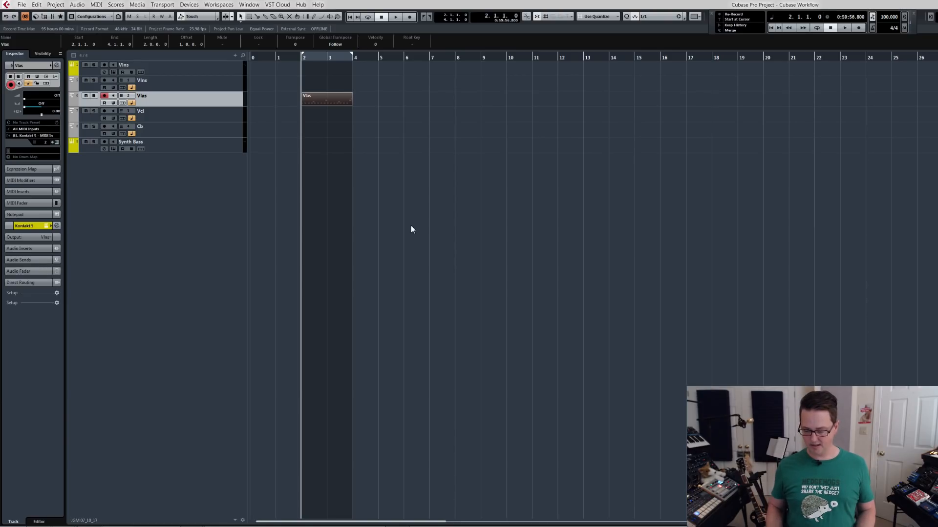
{"action": "left_click", "coordinate": [434, 100]}
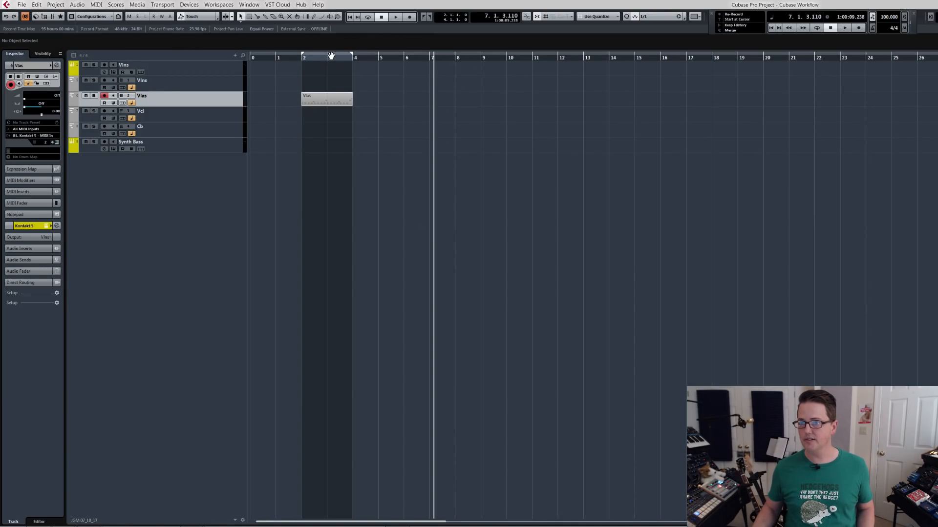
Move the locators to bars 7 to 9, and set them back around the Vlas part.
{"action": "left_click_drag", "start_coordinate": [324, 54], "coordinate": [461, 58]}
{"action": "left_click", "coordinate": [455, 80]}
{"action": "left_click", "coordinate": [323, 98]}
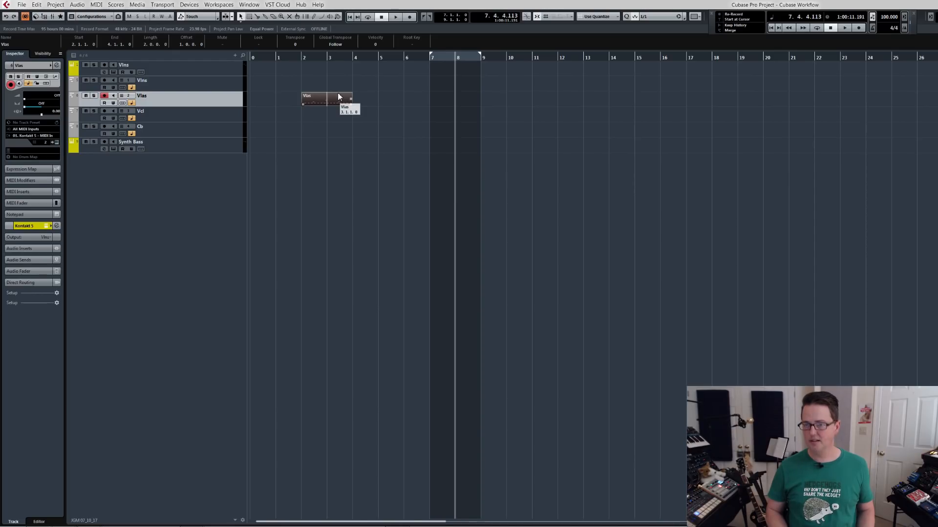
{"action": "key", "text": "p"}
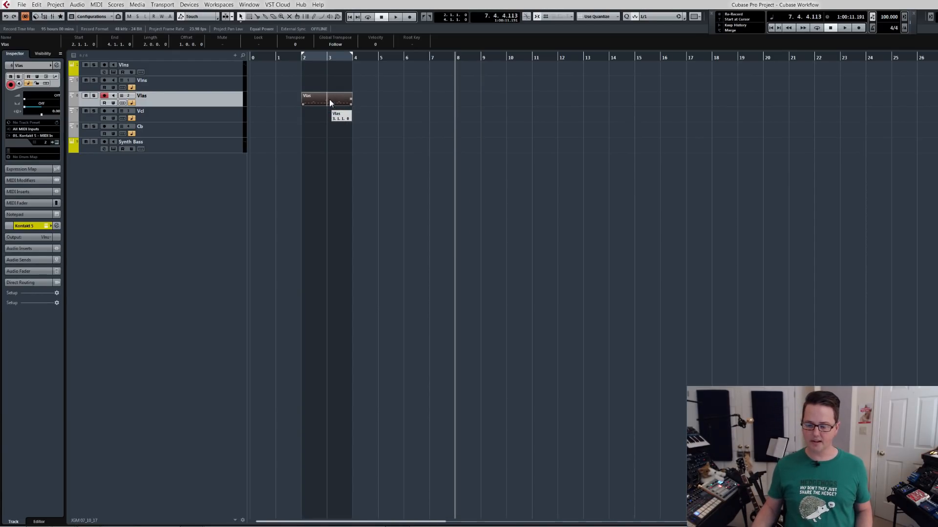
Try duplicating all Vlas notes an octave higher in the Key Editor, undo it, and close the editor.
{"action": "double_click", "coordinate": [329, 101]}
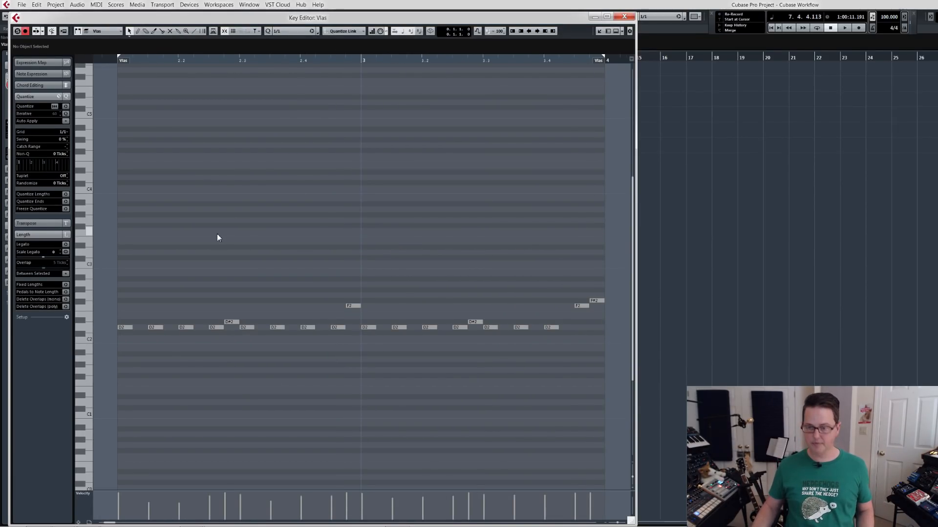
{"action": "key", "text": "ctrl+a"}
{"action": "key", "text": "shift+Up"}
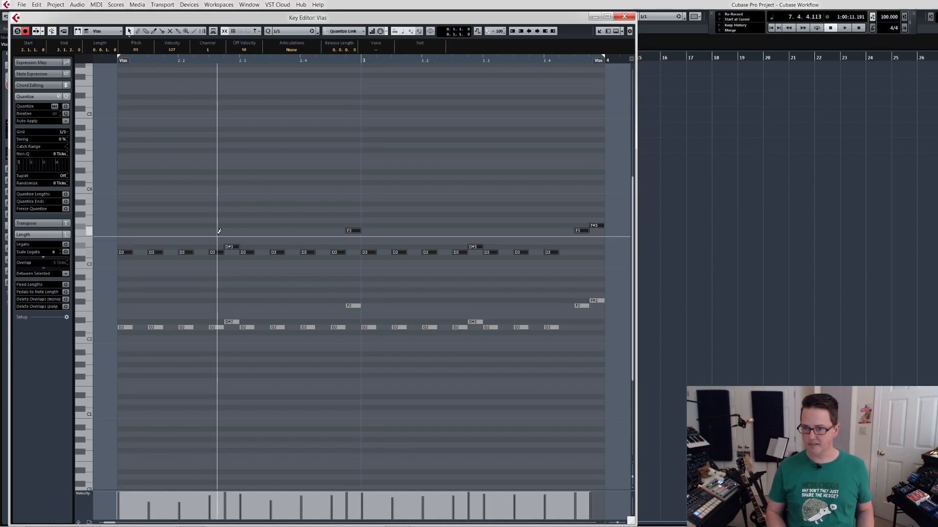
{"action": "key", "text": "ctrl+z"}
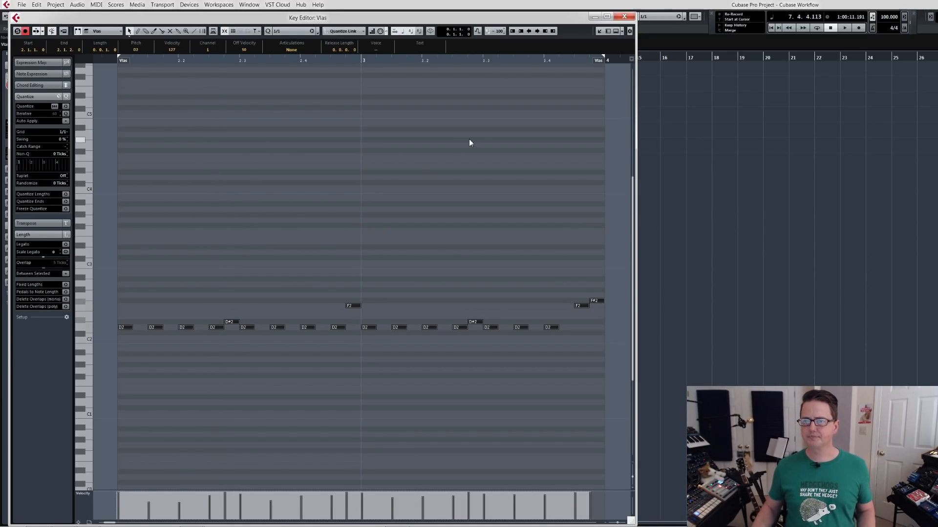
{"action": "left_click", "coordinate": [624, 18]}
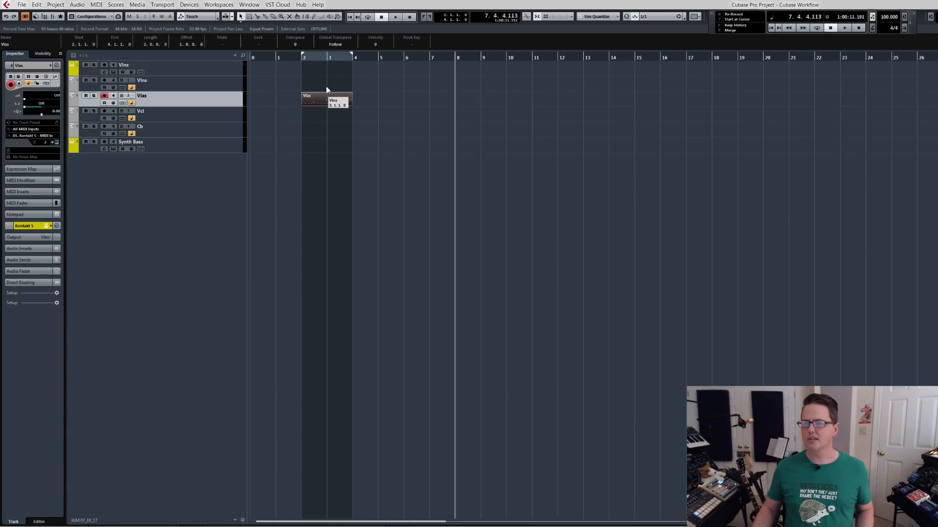
Copy the Vlas part onto the Vlns track at bar 2 and play both parts from the left locator.
{"action": "key", "text": "KP_1"}
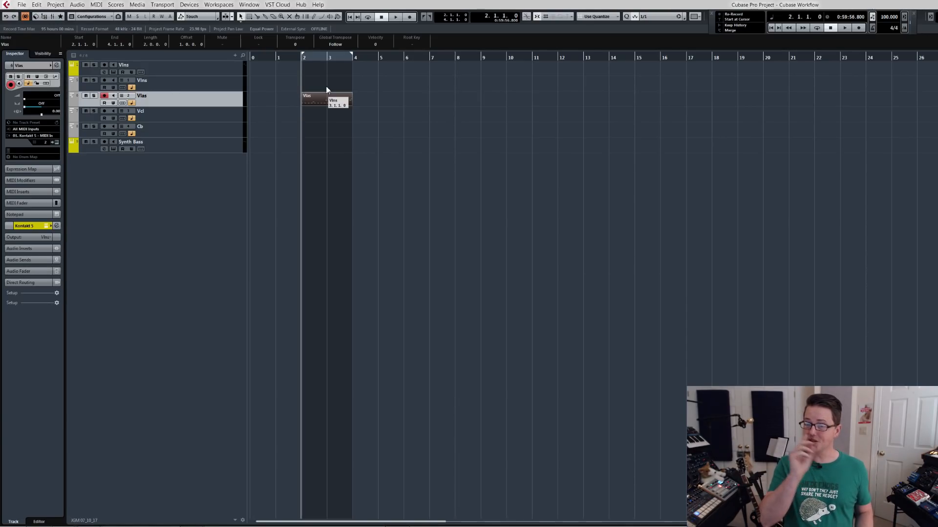
{"action": "key", "text": "space"}
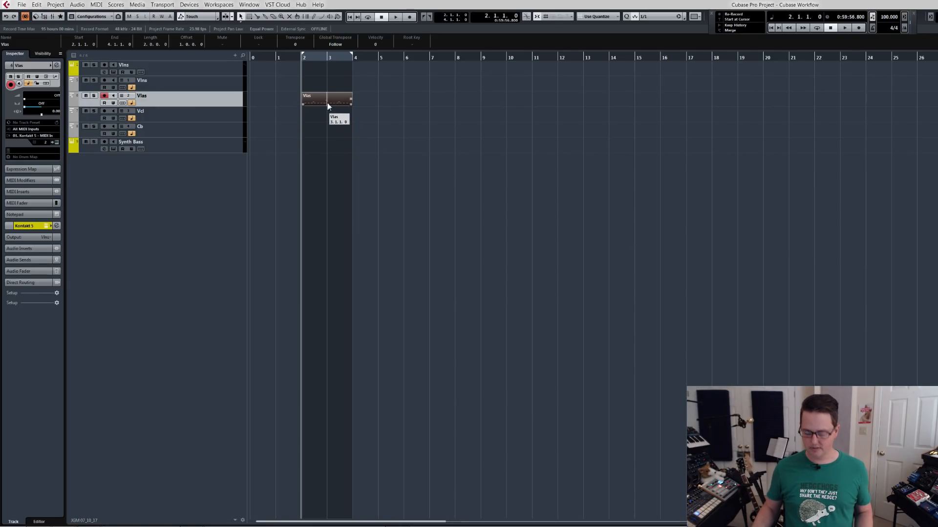
{"action": "left_click_drag", "start_coordinate": [327, 105], "coordinate": [323, 87]}
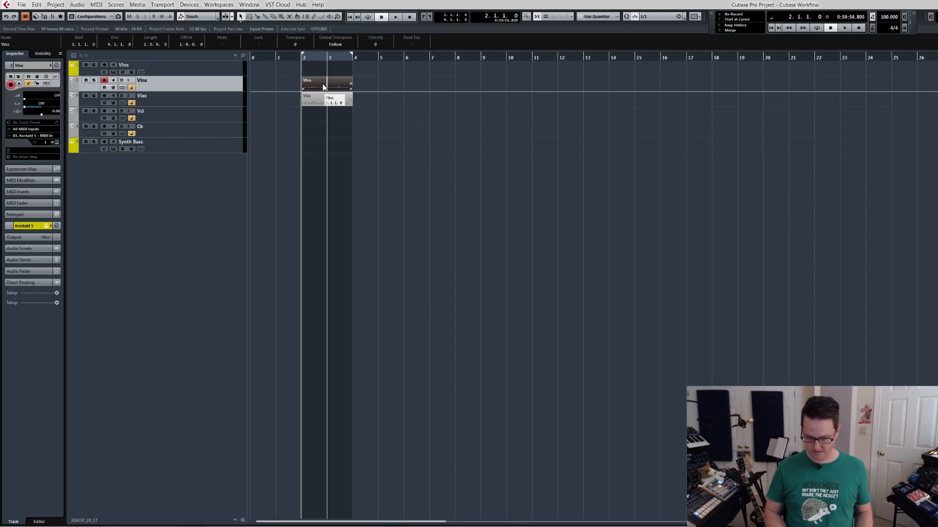
{"action": "key", "text": "space"}
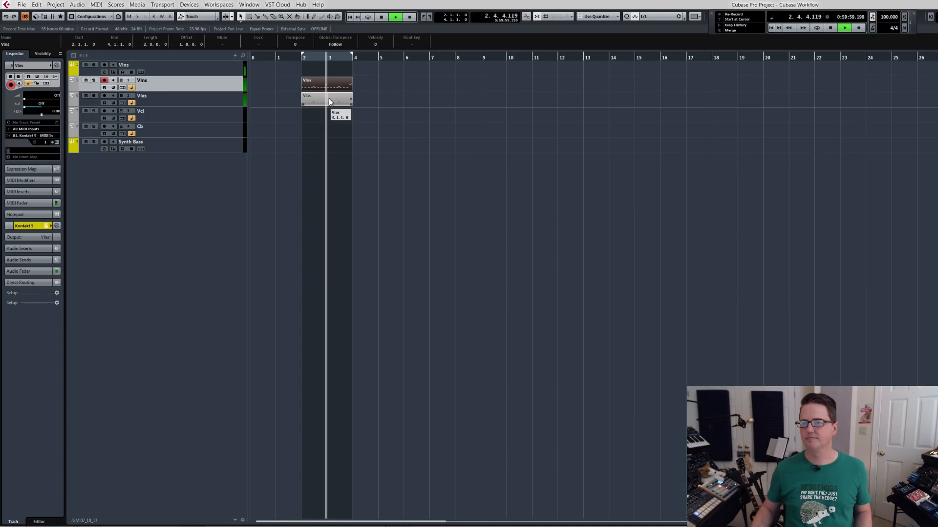
{"action": "key", "text": "space"}
Select the Vcl track, play the existing string parts, and record a Vcl part from bar 1.
{"action": "left_click", "coordinate": [225, 115]}
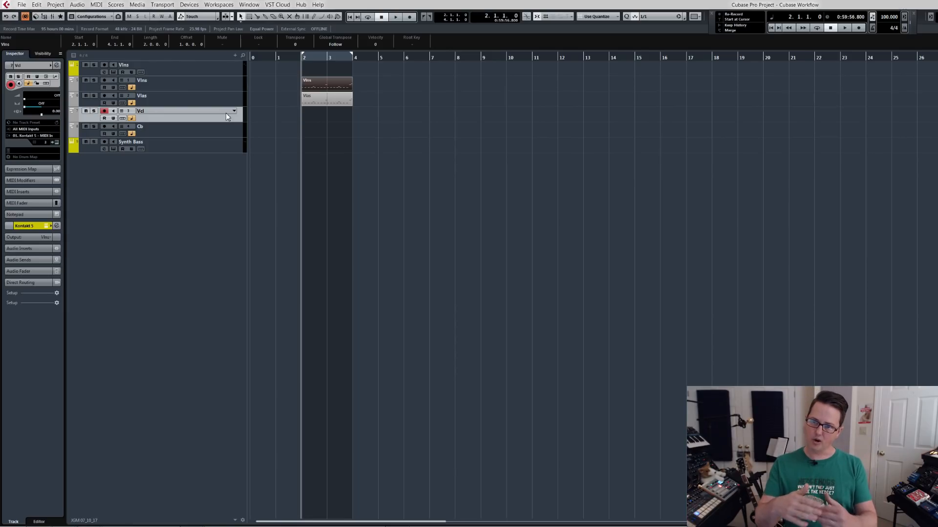
{"action": "key", "text": "space"}
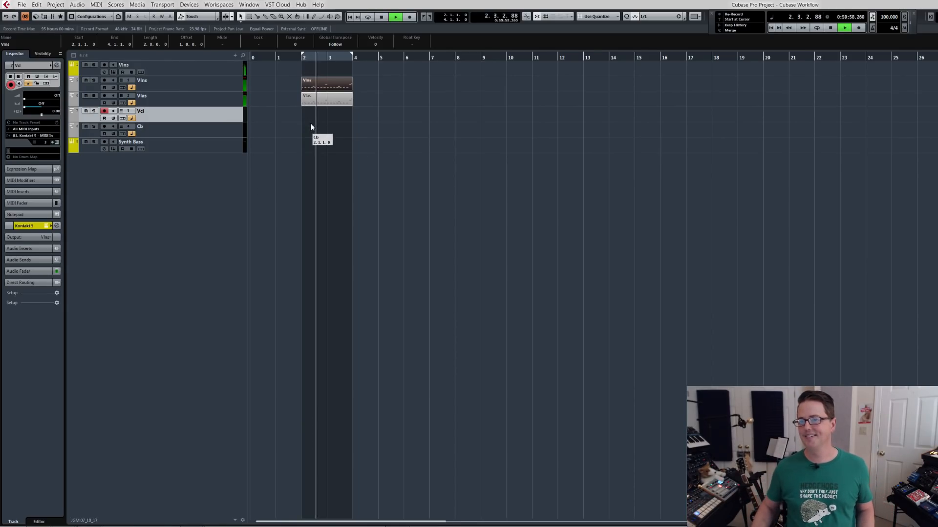
{"action": "key", "text": "space"}
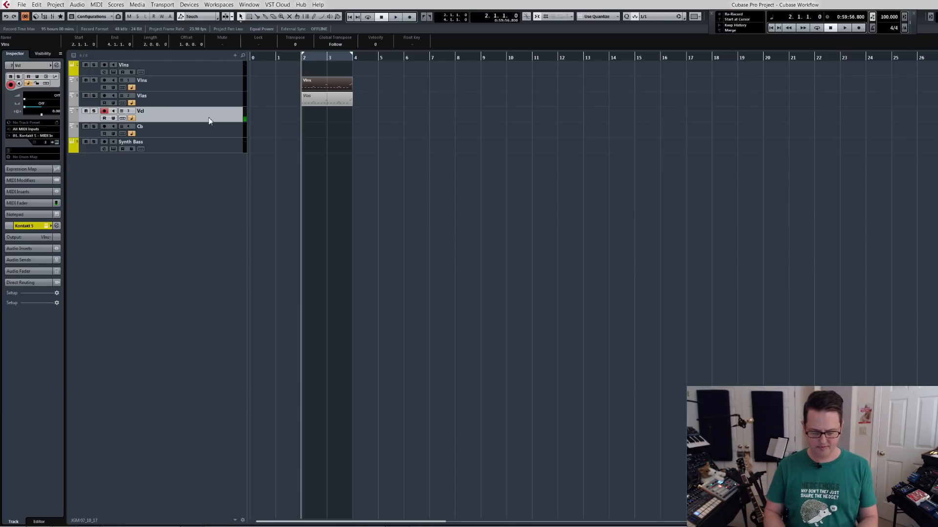
{"action": "left_click", "coordinate": [279, 59]}
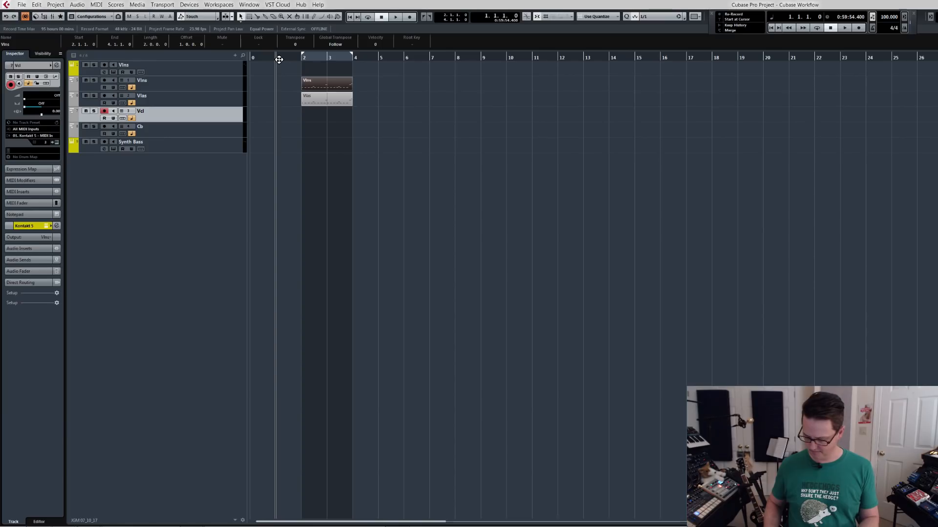
{"action": "key", "text": "KP_Multiply"}
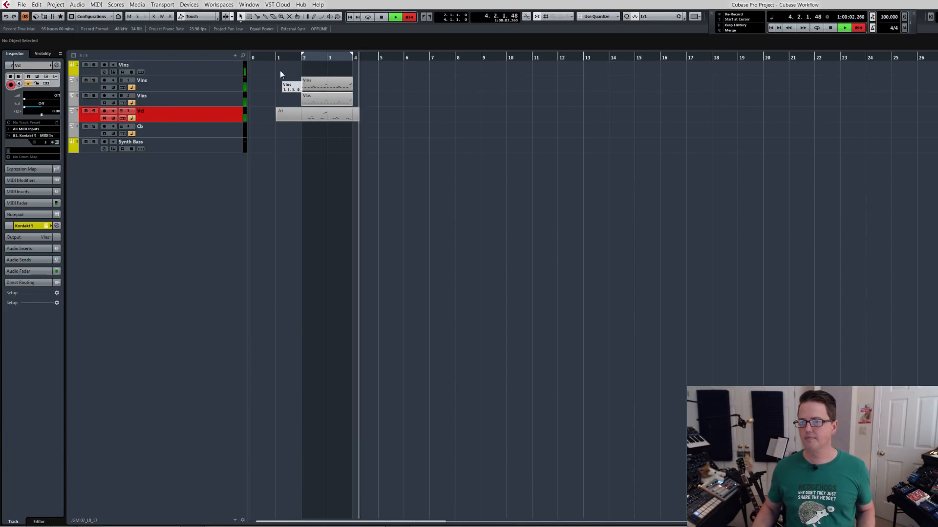
{"action": "key", "text": "space"}
Quantize the Vcl notes to 1/16 in the Key Editor and lower the first phrase's third note to D#2.
{"action": "double_click", "coordinate": [326, 117]}
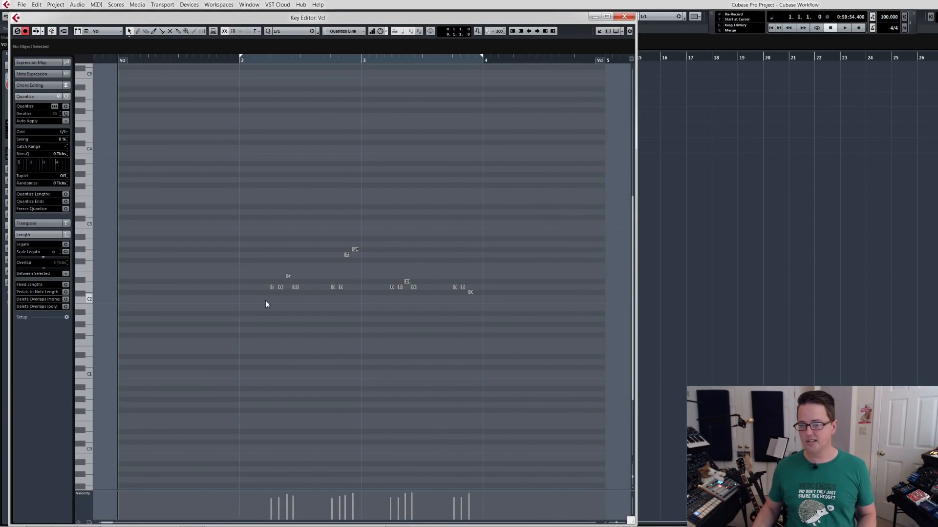
{"action": "key", "text": "alt+5"}
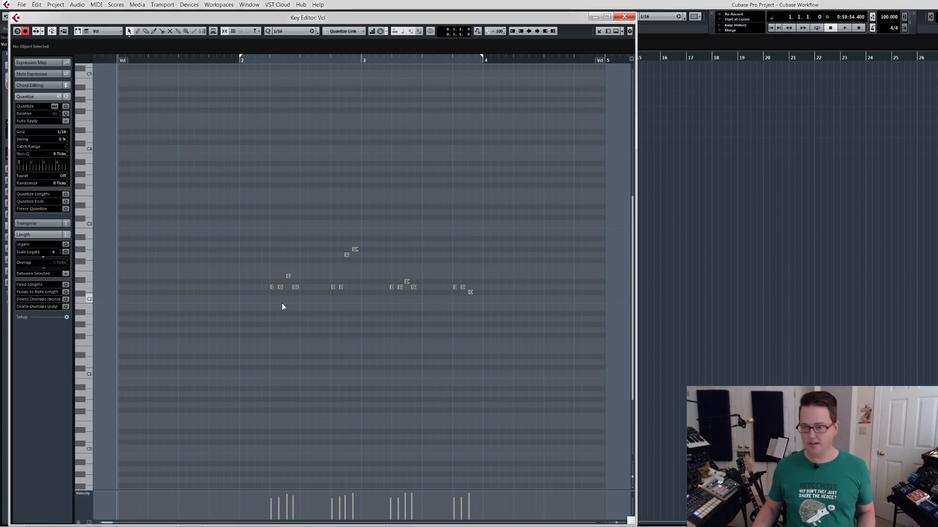
{"action": "left_click", "coordinate": [288, 276]}
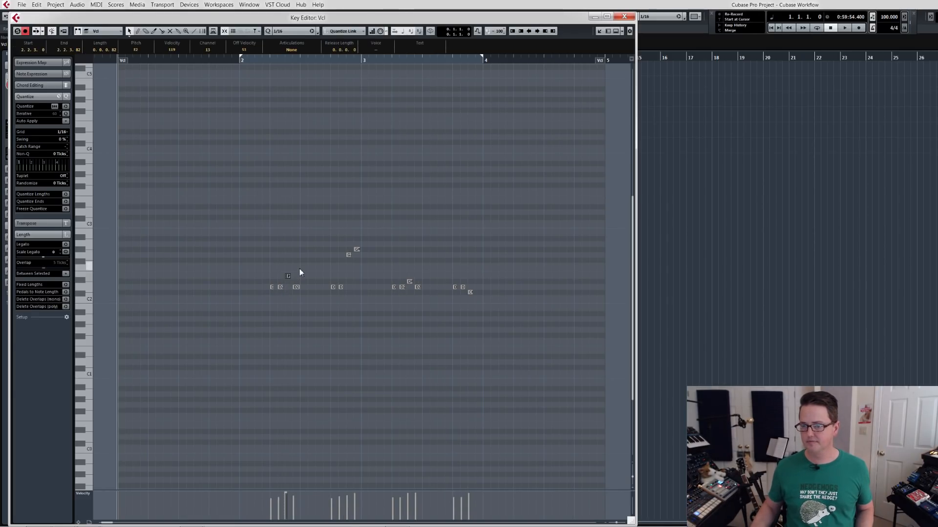
{"action": "key", "text": "Down"}
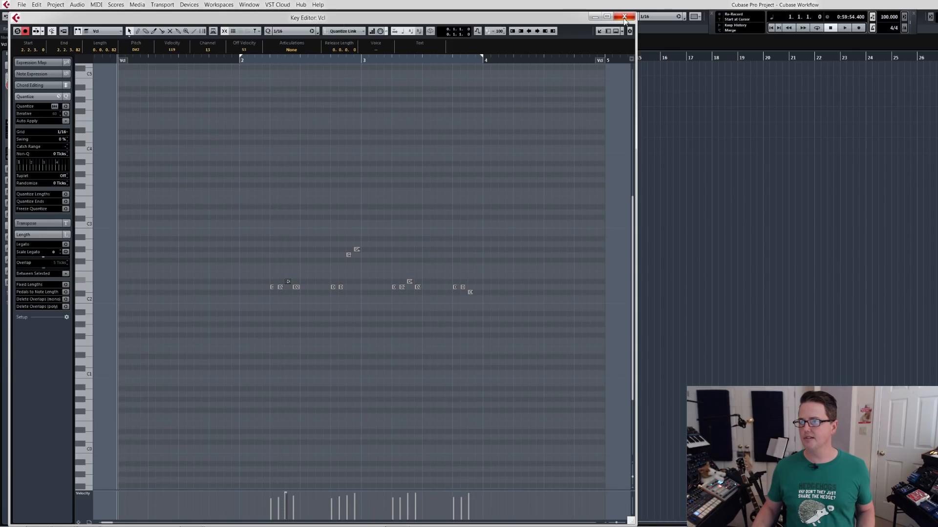
{"action": "left_click", "coordinate": [624, 17]}
Open the Vlas and Vcl parts together in the Key Editor and lower the last two Vcl notes of bar 2 to E2 and F2.
{"action": "double_click", "coordinate": [333, 99]}
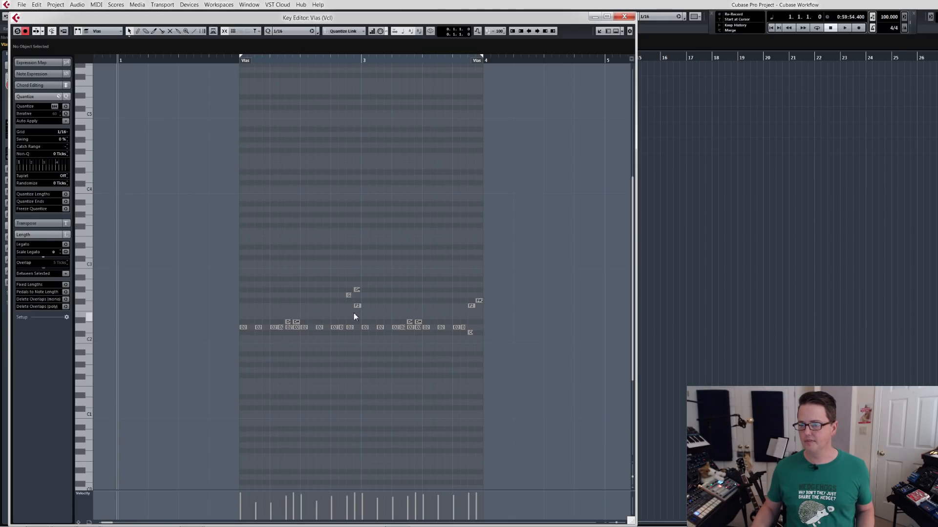
{"action": "left_click_drag", "start_coordinate": [342, 284], "coordinate": [363, 298]}
{"action": "key", "text": "Down"}
{"action": "key", "text": "Down"}
{"action": "key", "text": "Down"}
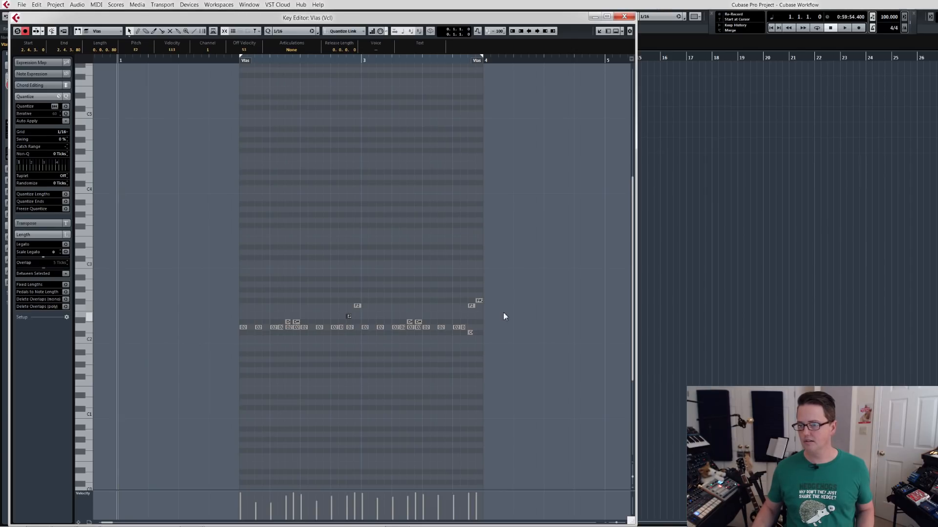
{"action": "key", "text": "Return"}
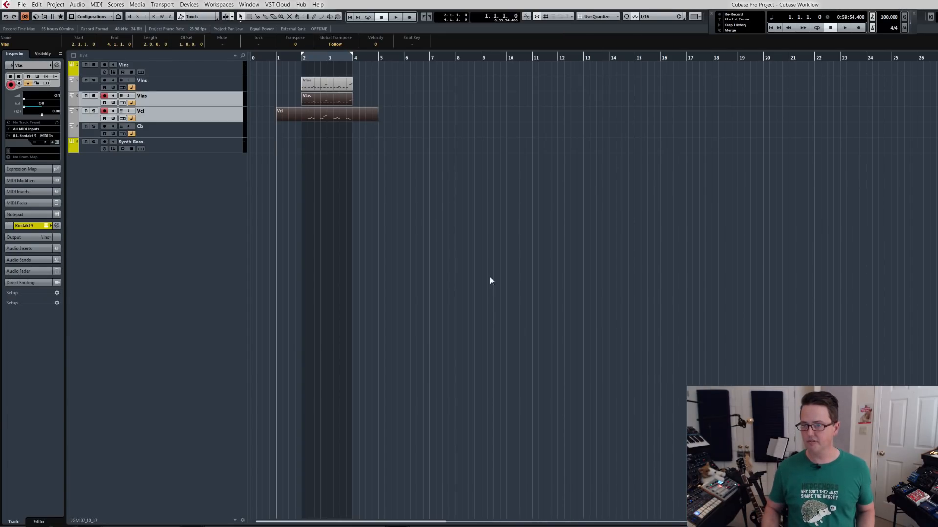
Split the Vcl part at bars 2 and 4, delete the outer pieces, and look over the remaining part in the Key Editor.
{"action": "key", "text": "alt+1"}
{"action": "left_click", "coordinate": [304, 117], "text": "alt"}
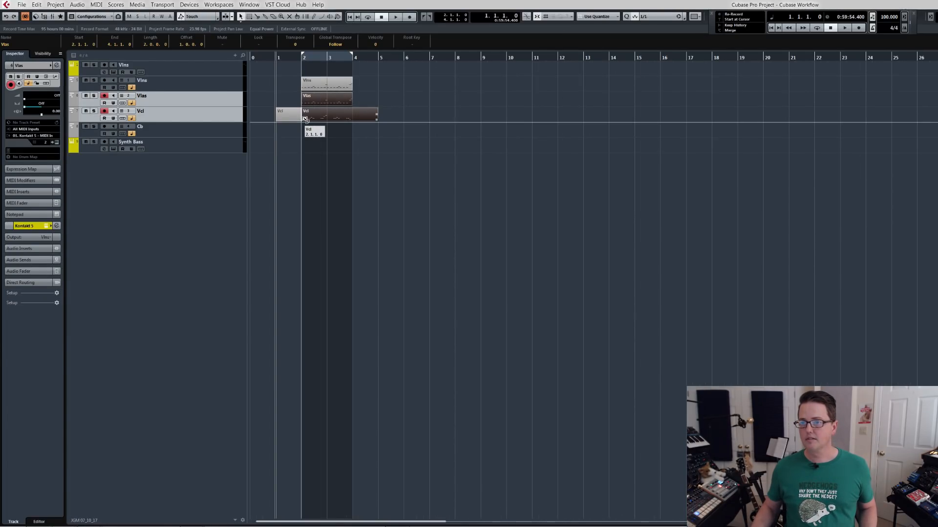
{"action": "left_click", "coordinate": [359, 118], "text": "alt"}
{"action": "left_click", "coordinate": [368, 115]}
{"action": "key", "text": "Delete"}
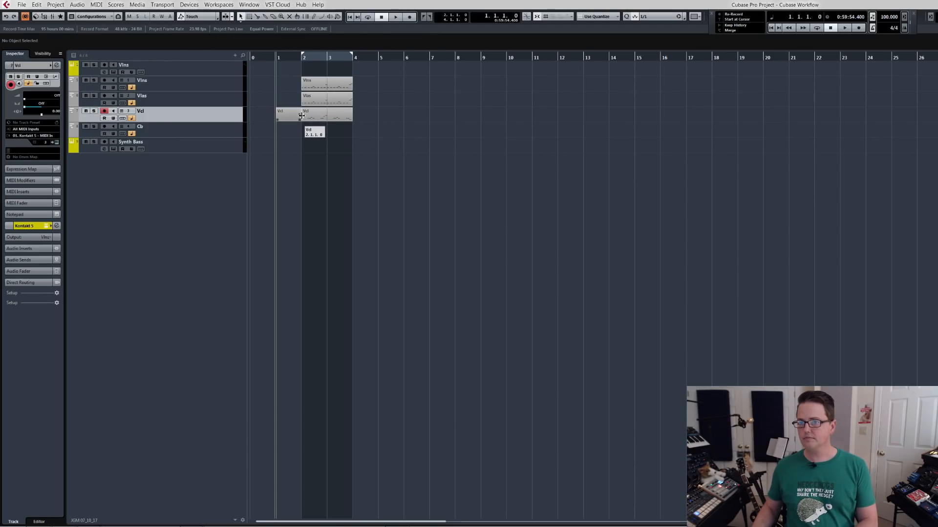
{"action": "double_click", "coordinate": [321, 117]}
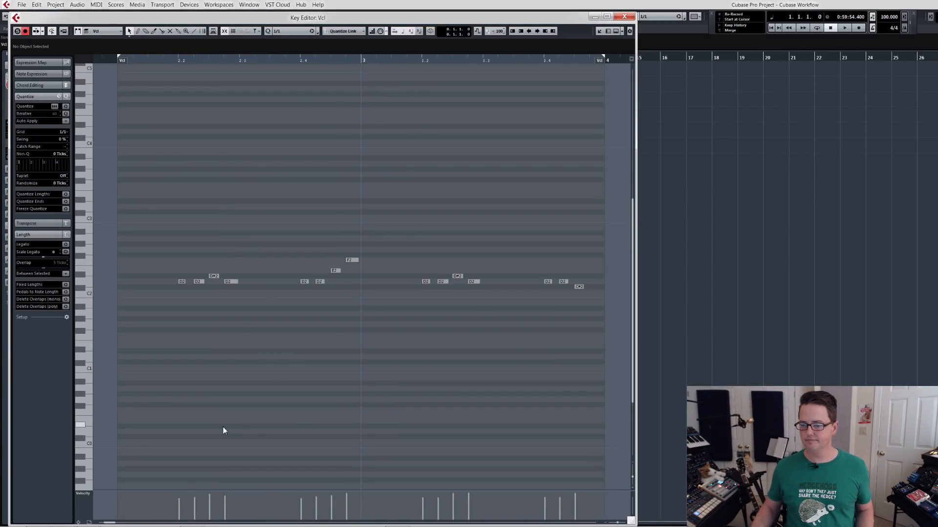
{"action": "left_click", "coordinate": [624, 16]}
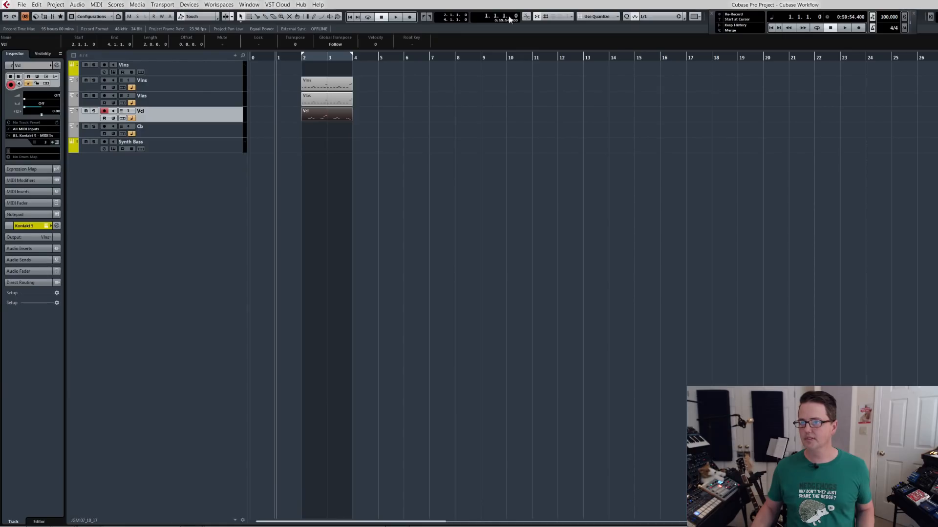
Save the project with the Cb track selected and record a Cb part from bar 1.
{"action": "left_click", "coordinate": [227, 134]}
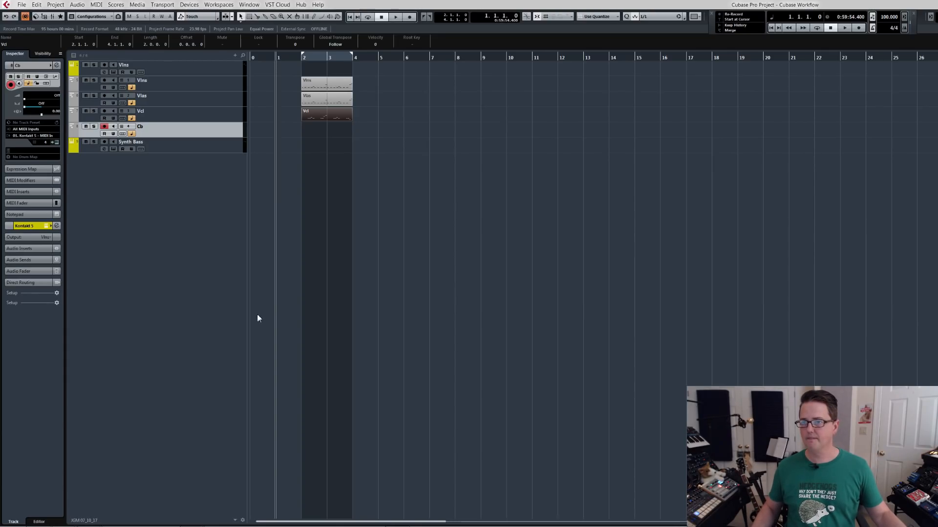
{"action": "key", "text": "ctrl+s"}
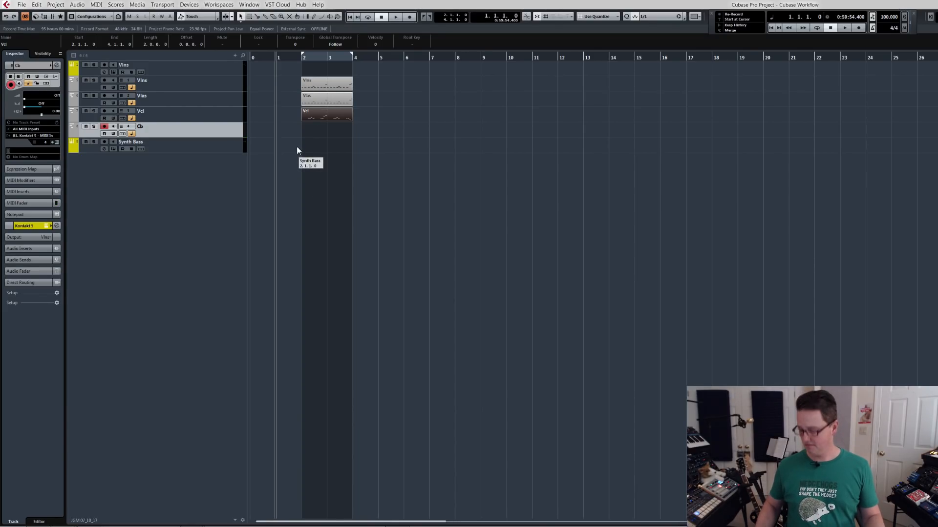
{"action": "key", "text": "KP_Multiply"}
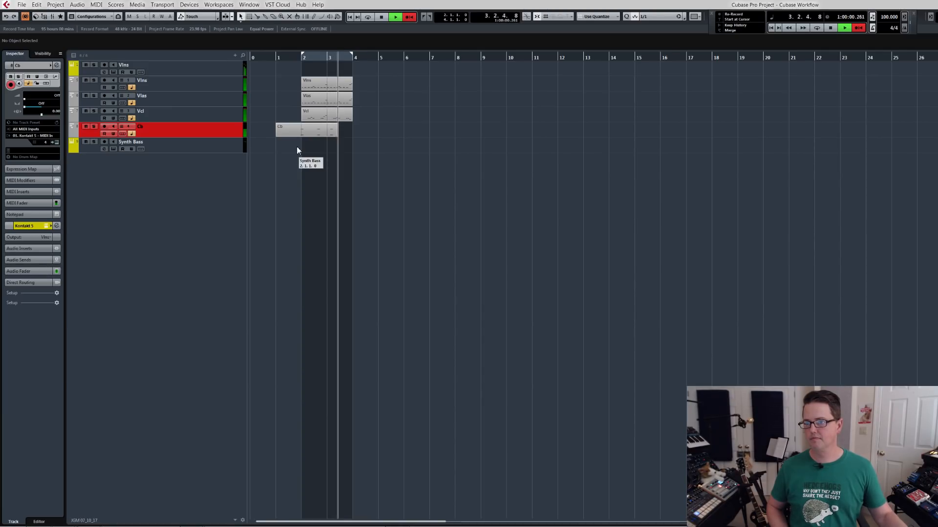
{"action": "key", "text": "space"}
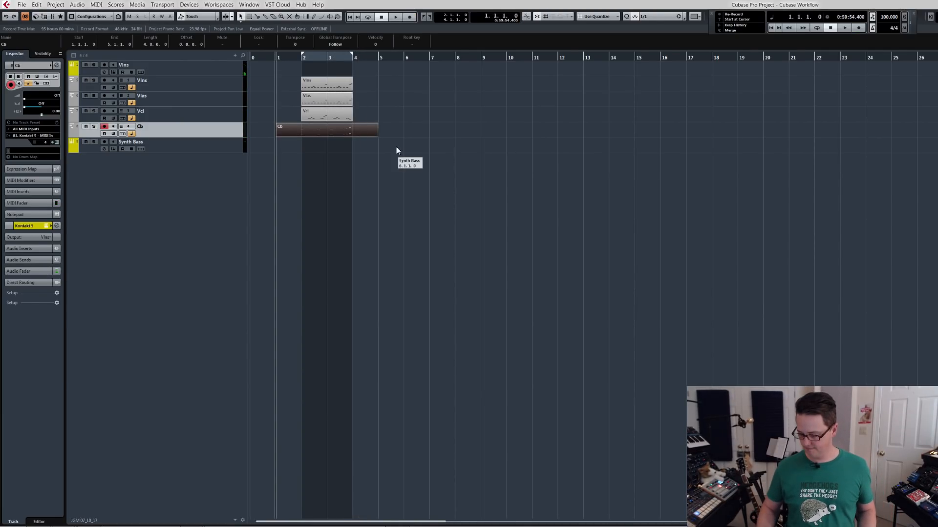
Trim the Cb part to run from bar 2 to bar 4 and quantize its notes to 1/16.
{"action": "left_click", "coordinate": [341, 131], "text": "alt"}
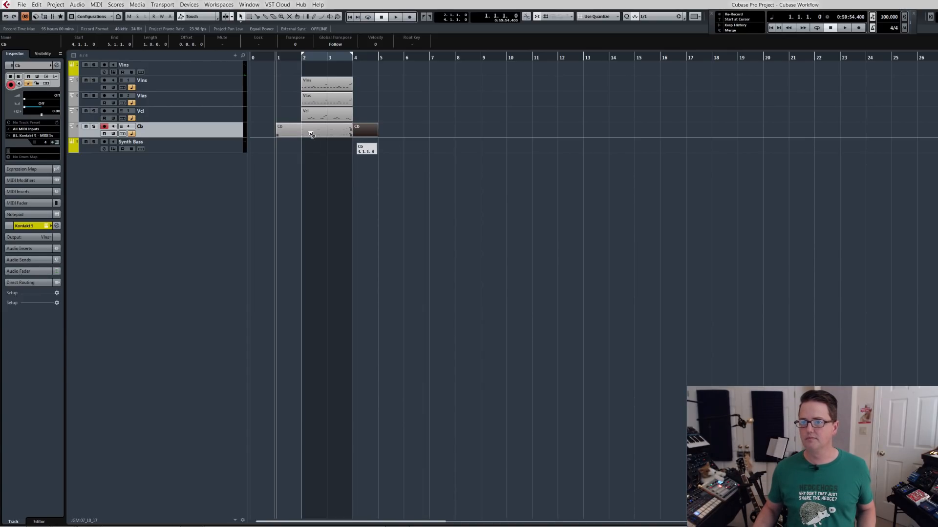
{"action": "double_click", "coordinate": [308, 129]}
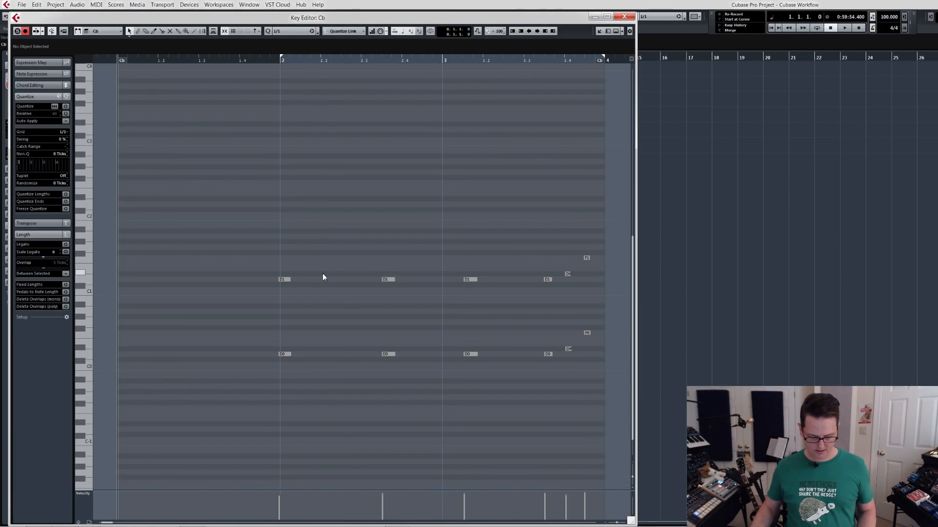
{"action": "key", "text": "q"}
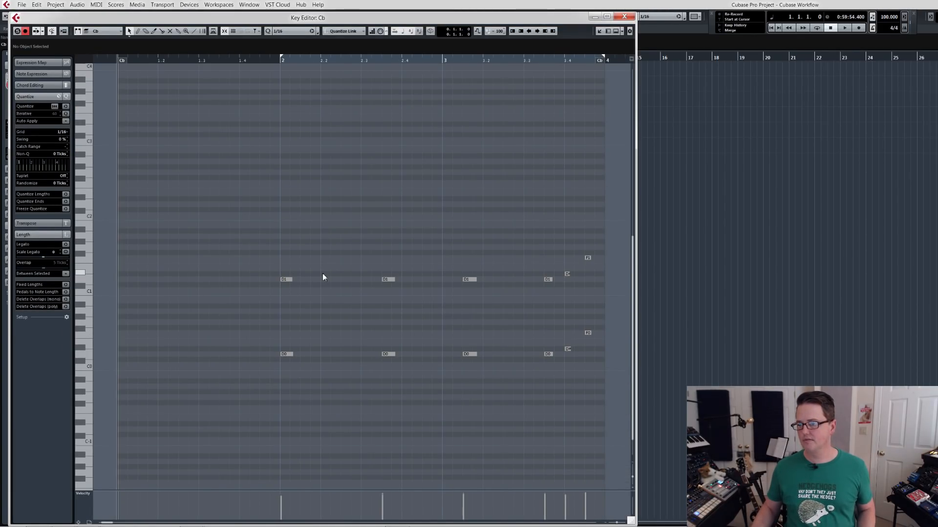
{"action": "left_click_drag", "start_coordinate": [122, 61], "coordinate": [290, 75]}
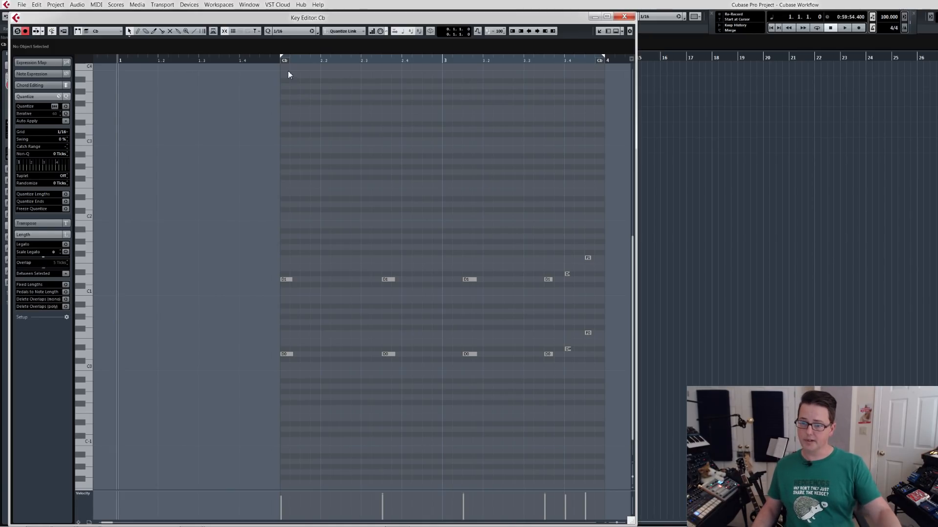
{"action": "left_click", "coordinate": [624, 17]}
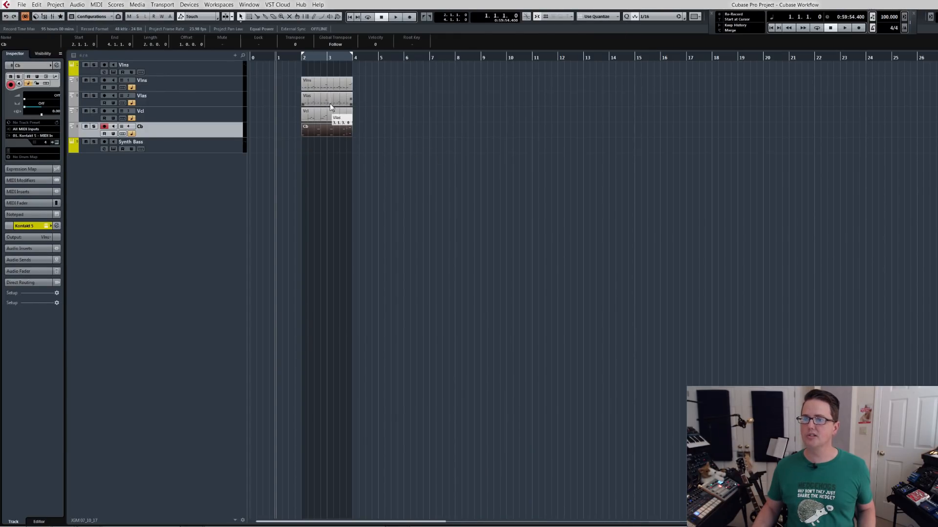
Look over the notes of the Cb part in the Key Editor and play all string parts from bar 2.
{"action": "double_click", "coordinate": [318, 133]}
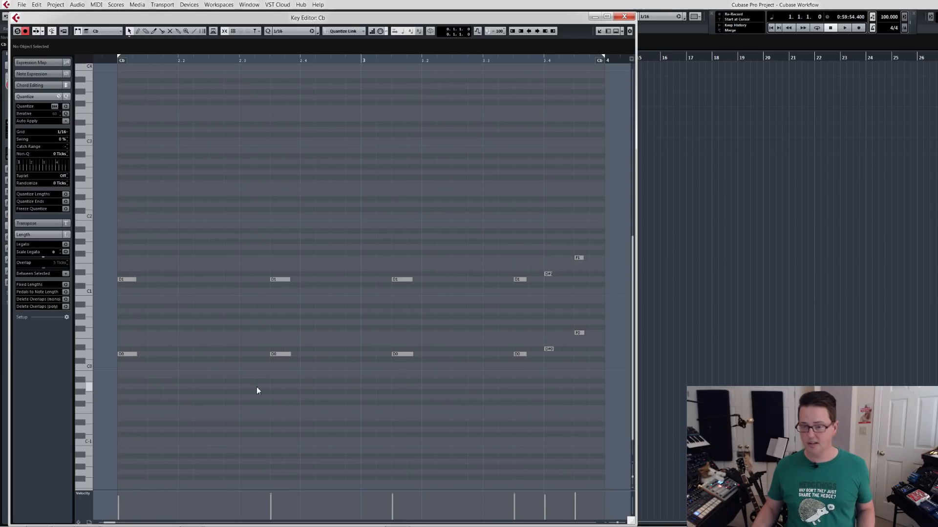
{"action": "key", "text": "ctrl+a"}
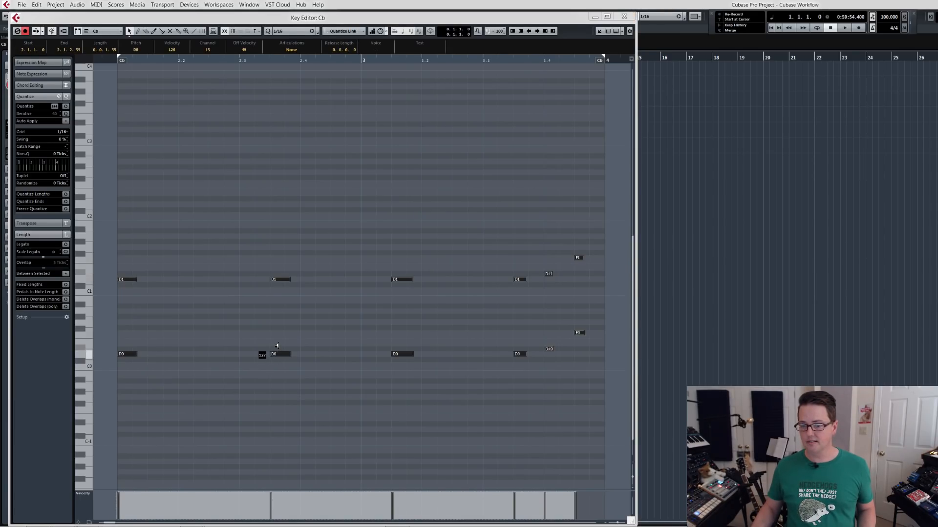
{"action": "left_click", "coordinate": [623, 18]}
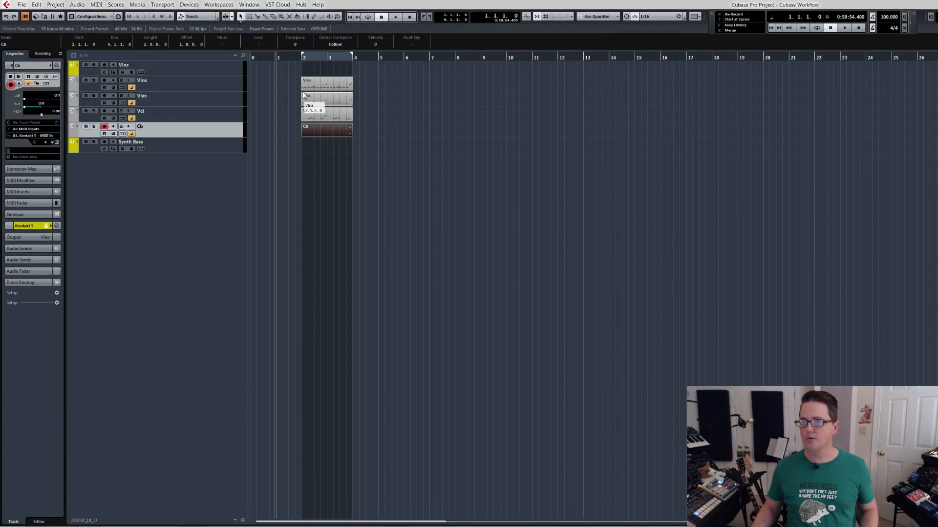
{"action": "key", "text": "shift+p"}
{"action": "type", "text": "2. 1. 1. 0"}
{"action": "key", "text": "Return"}
{"action": "key", "text": "space"}
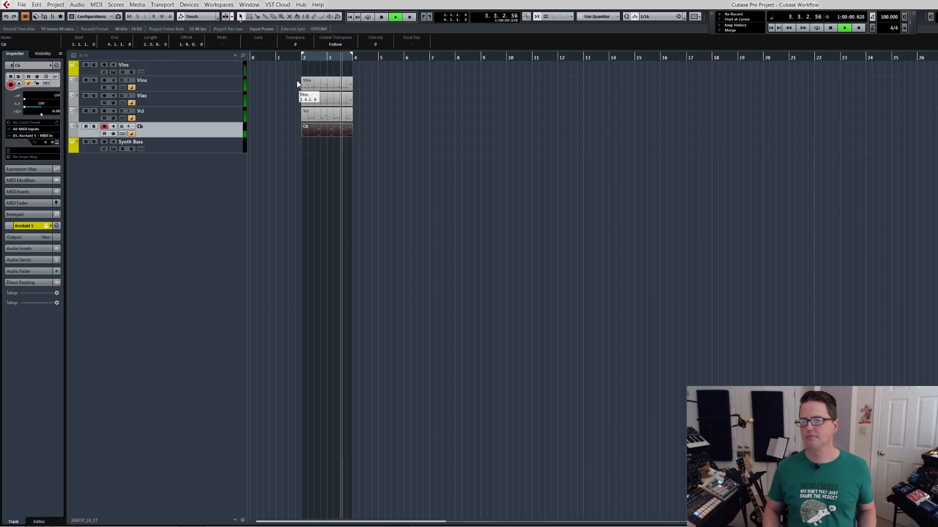
{"action": "key", "text": "space"}
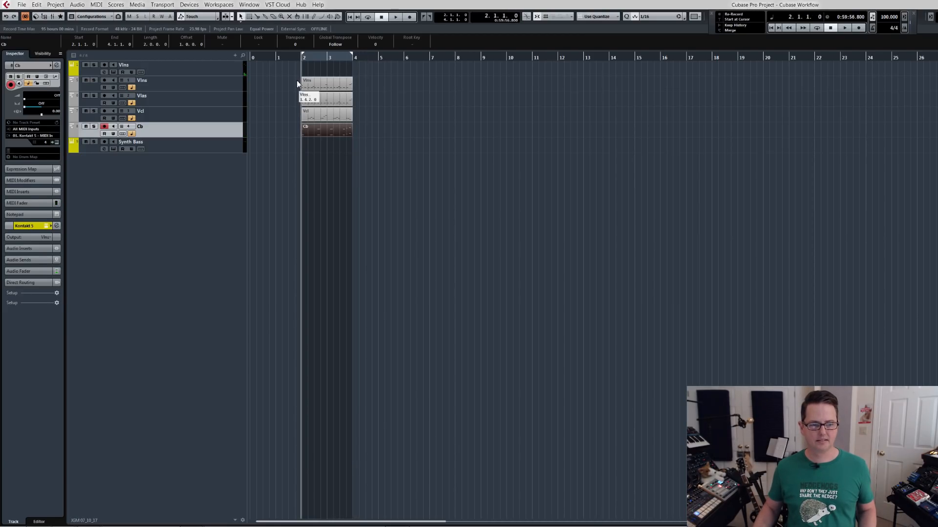
Solo the Cb track and play its part back from bar 3.
{"action": "left_click", "coordinate": [328, 58]}
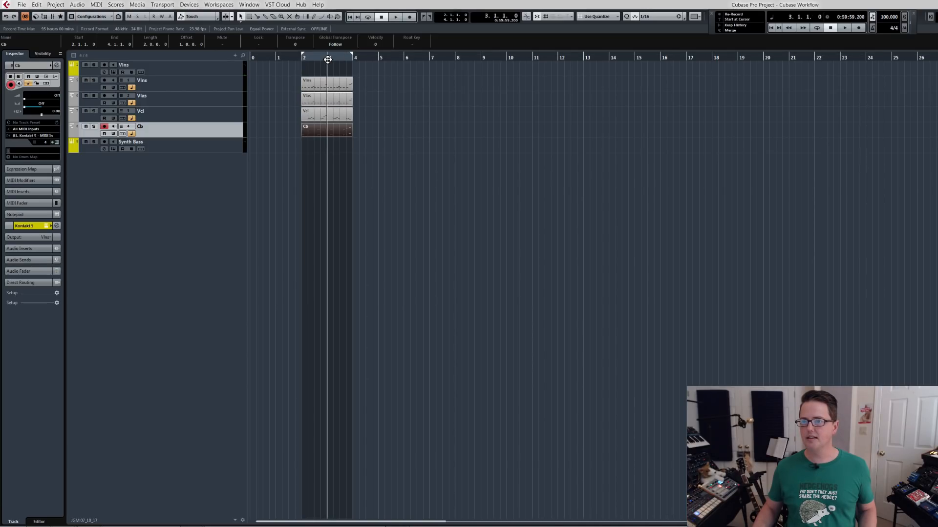
{"action": "key", "text": "s"}
{"action": "key", "text": "space"}
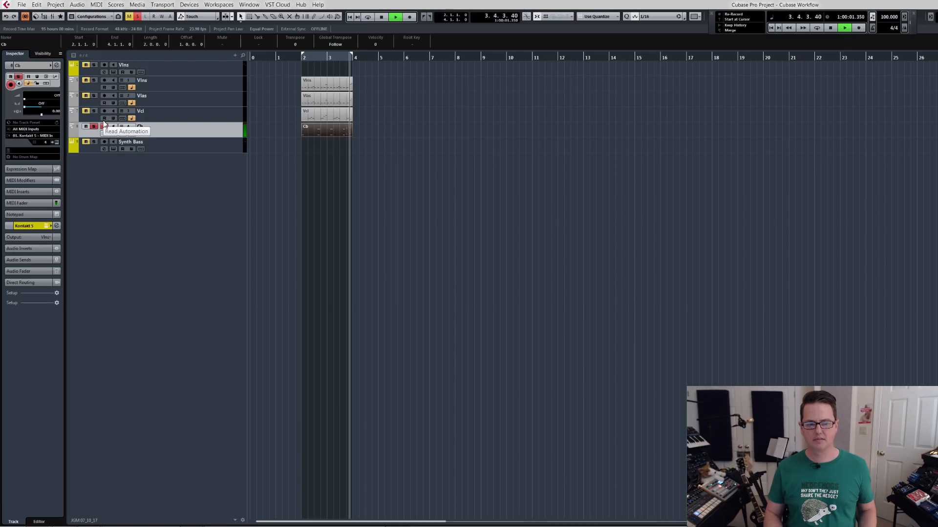
{"action": "key", "text": "space"}
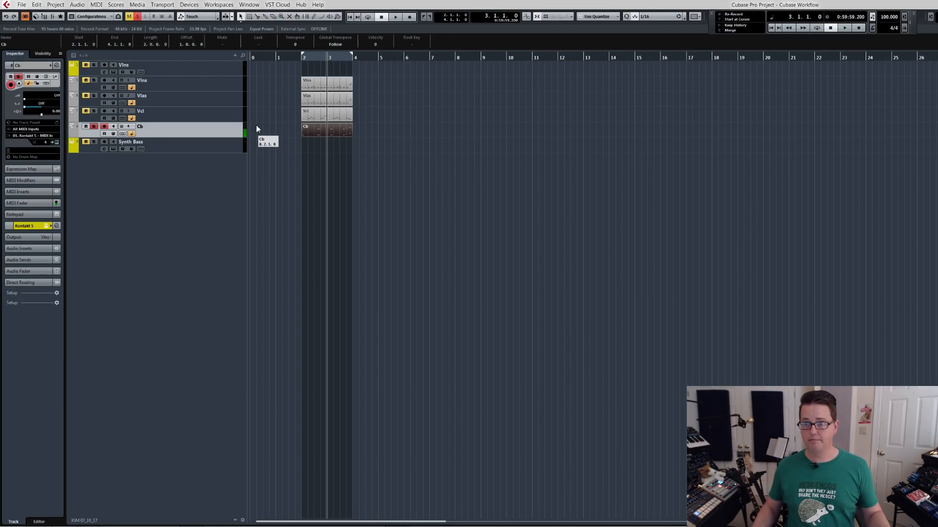
In bar 3 of the Cb part, raise the beat 4 octave pair to F1 and F0 and the final pair to F#1 and F#0.
{"action": "double_click", "coordinate": [337, 133]}
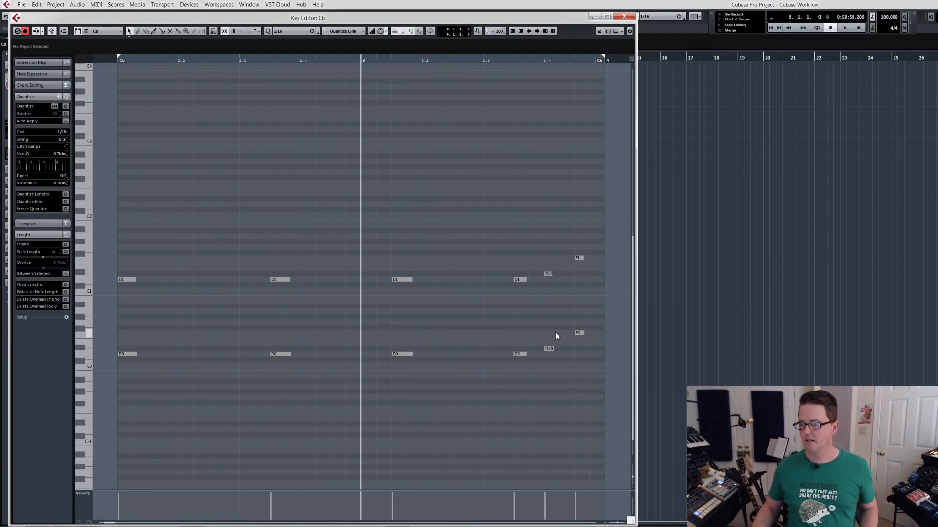
{"action": "left_click_drag", "start_coordinate": [541, 364], "coordinate": [552, 256]}
{"action": "key", "text": "alt+Up"}
{"action": "key", "text": "alt+Up"}
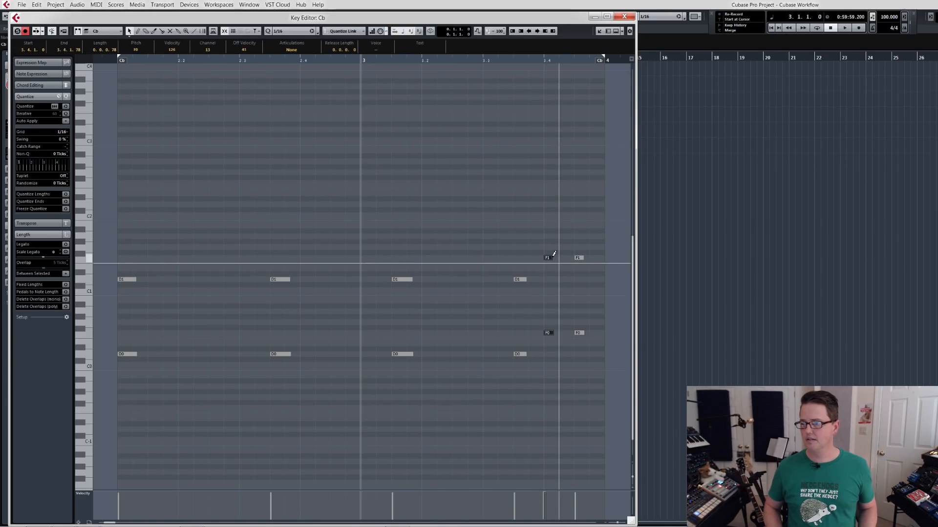
{"action": "left_click_drag", "start_coordinate": [575, 235], "coordinate": [594, 357]}
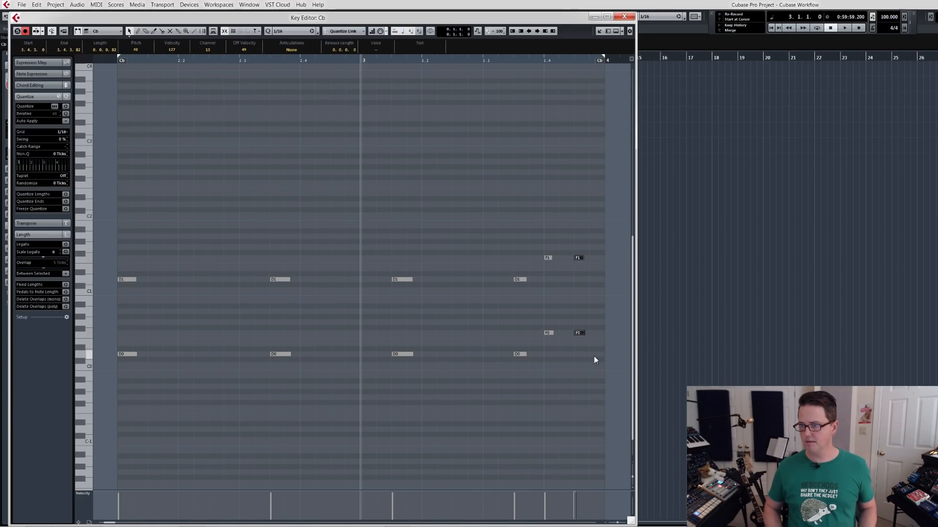
{"action": "key", "text": "Escape"}
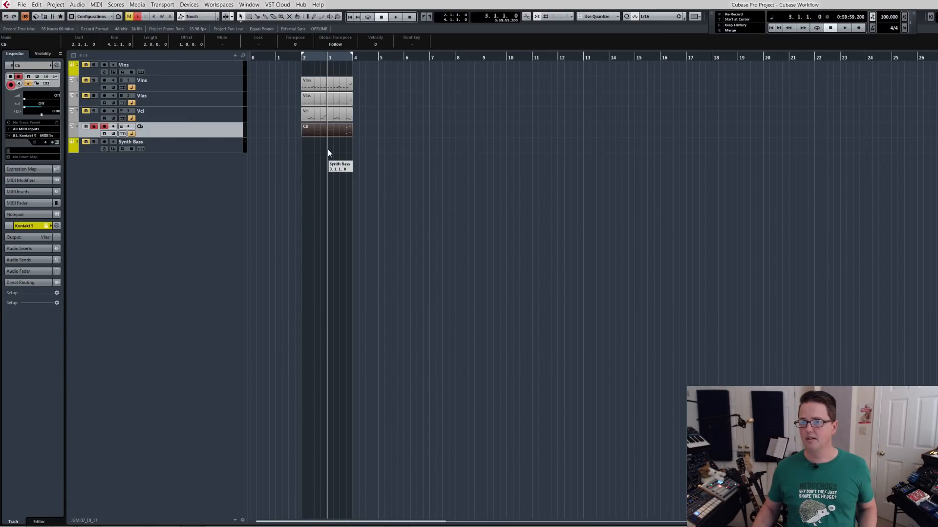
Open the Vlns, Vlas, Vcl and Cb parts together in the Key Editor and audition them from beat 4 of bar 3.
{"action": "left_click_drag", "start_coordinate": [302, 142], "coordinate": [336, 86]}
{"action": "key", "text": "Return"}
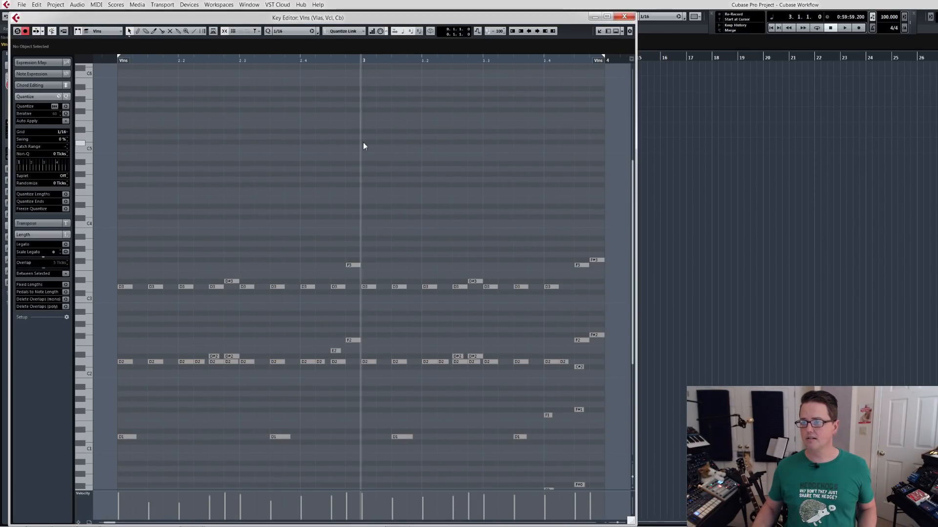
{"action": "left_click", "coordinate": [545, 60]}
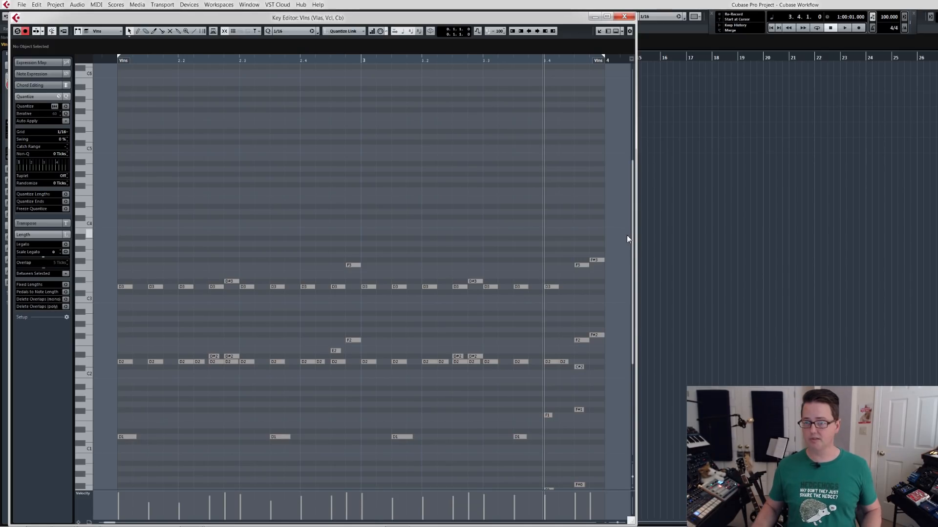
{"action": "left_click_drag", "start_coordinate": [633, 284], "coordinate": [634, 334]}
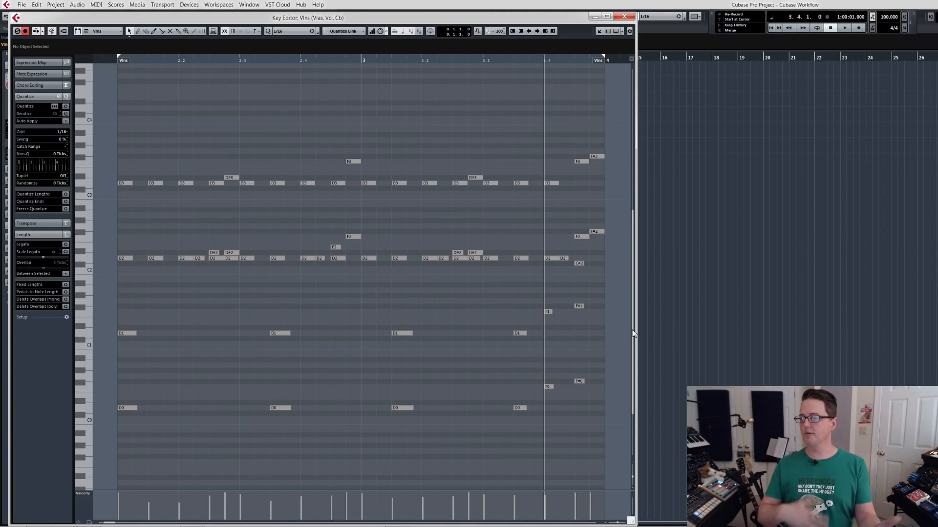
{"action": "key", "text": "space"}
{"action": "key", "text": "space"}
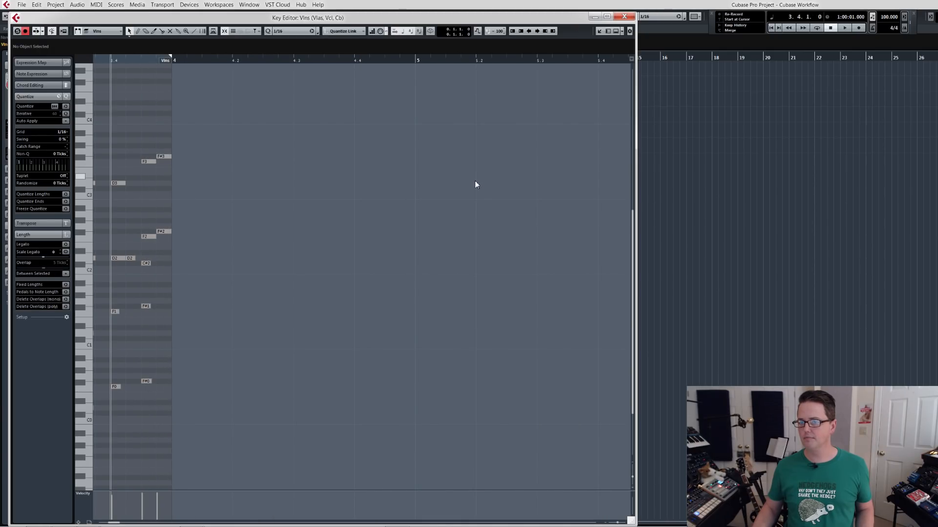
{"action": "scroll", "coordinate": [197, 225], "scroll_direction": "left", "scroll_amount": 5}
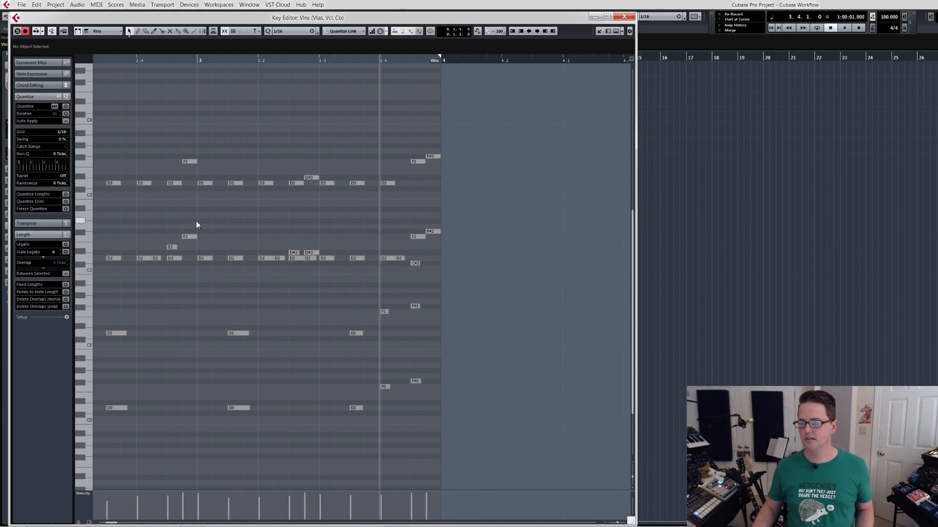
Raise the Cb octave pair on beat 4 of bar 3 to G#1 and G#0, auditioning the change, and close the Key Editor.
{"action": "left_click_drag", "start_coordinate": [389, 295], "coordinate": [380, 414]}
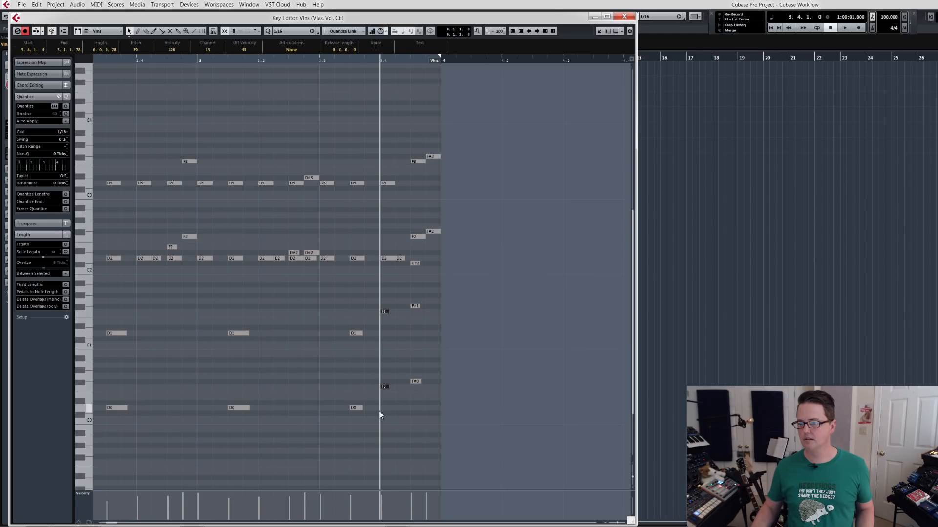
{"action": "key", "text": "Up"}
{"action": "key", "text": "Up"}
{"action": "key", "text": "space"}
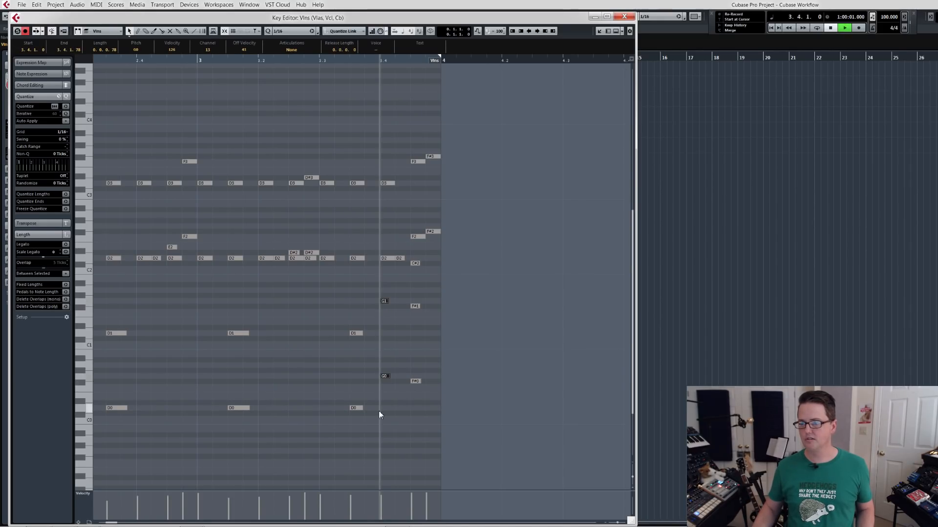
{"action": "key", "text": "space"}
{"action": "key", "text": "space"}
{"action": "key", "text": "space"}
{"action": "key", "text": "Up"}
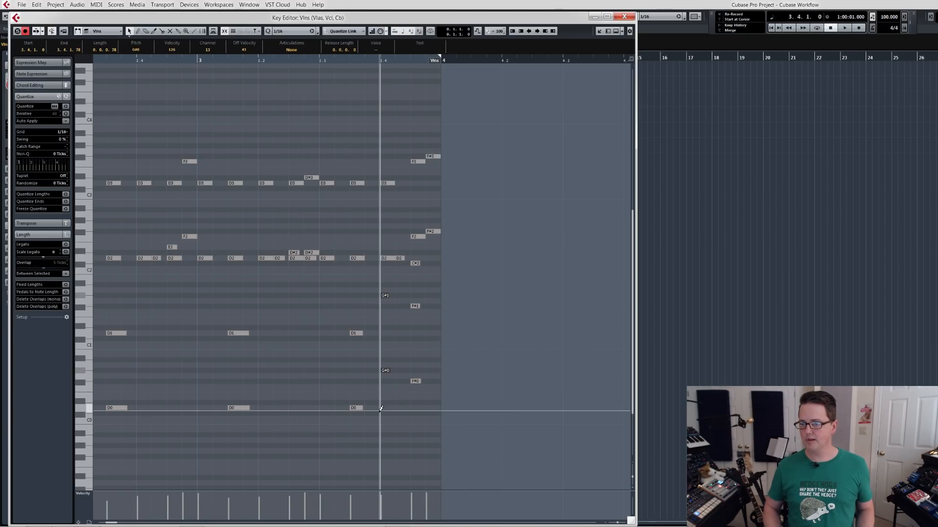
{"action": "key", "text": "space"}
{"action": "key", "text": "space"}
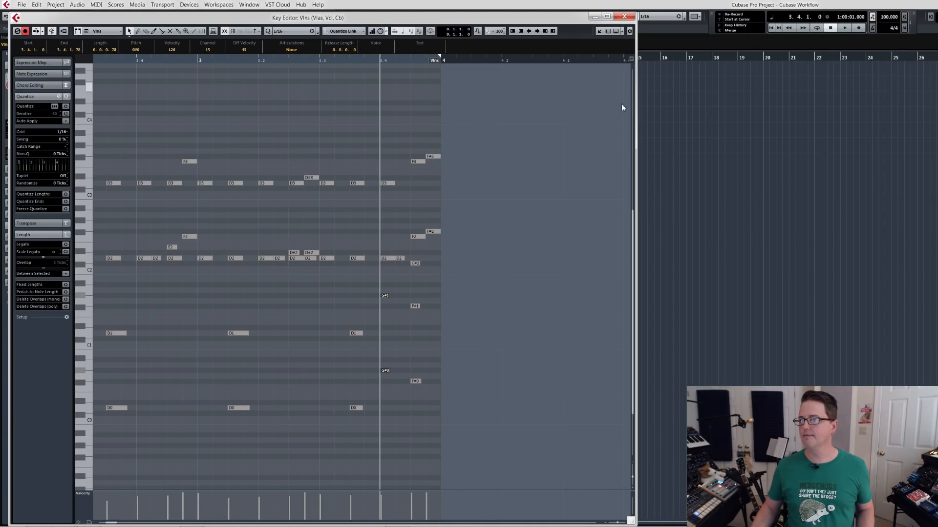
{"action": "left_click", "coordinate": [624, 16]}
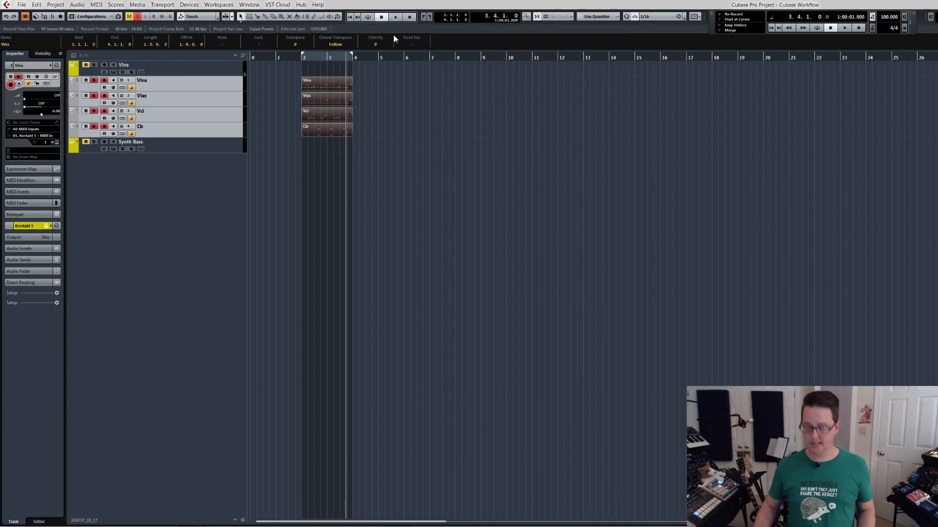
Unsolo the string tracks and play the full ostinato from bar 2.
{"action": "key", "text": "h"}
{"action": "key", "text": "h"}
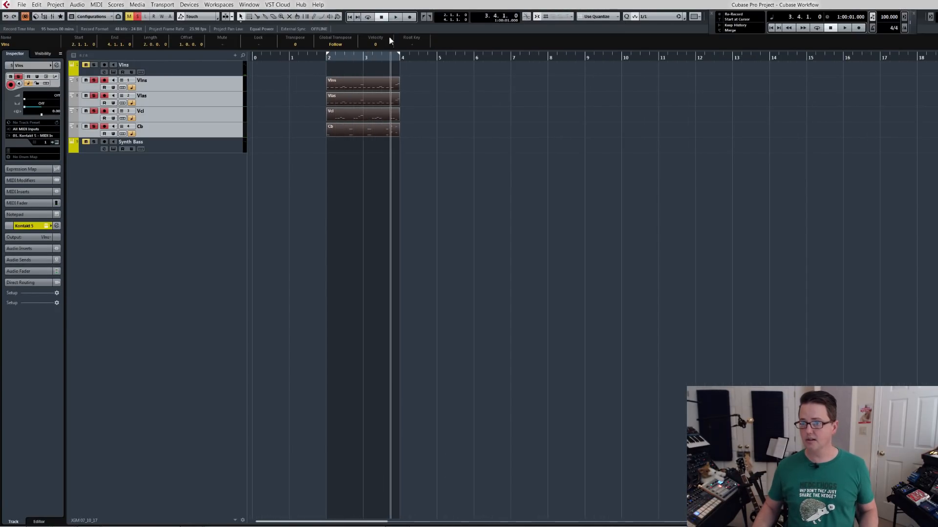
{"action": "left_click", "coordinate": [324, 59]}
{"action": "key", "text": "s"}
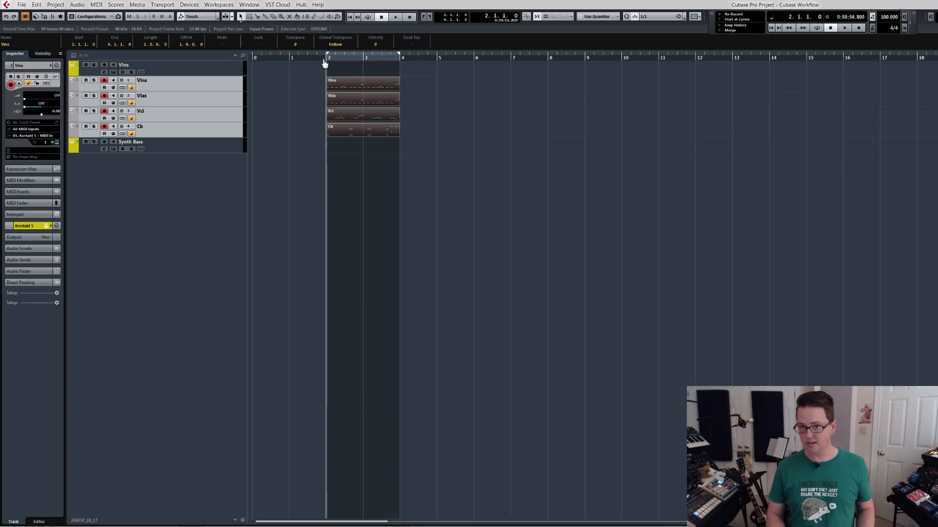
{"action": "key", "text": "space"}
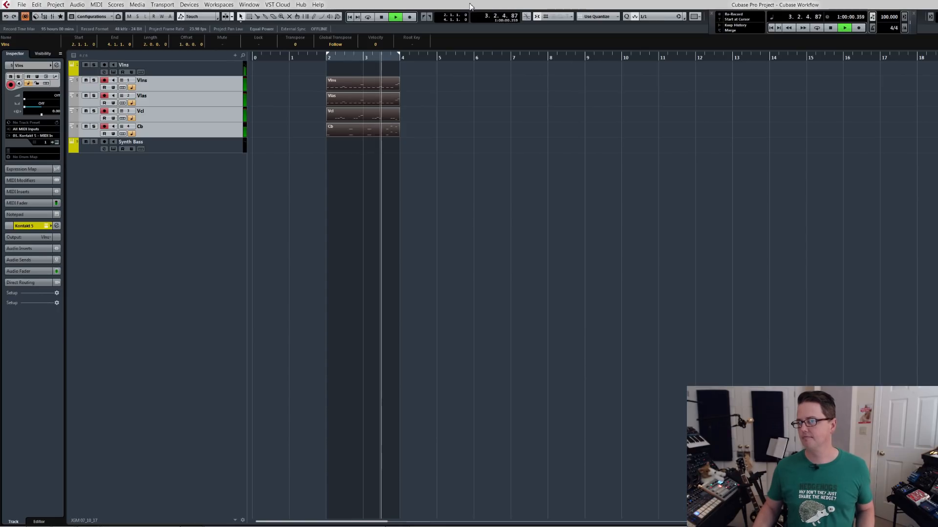
{"action": "key", "text": "space"}
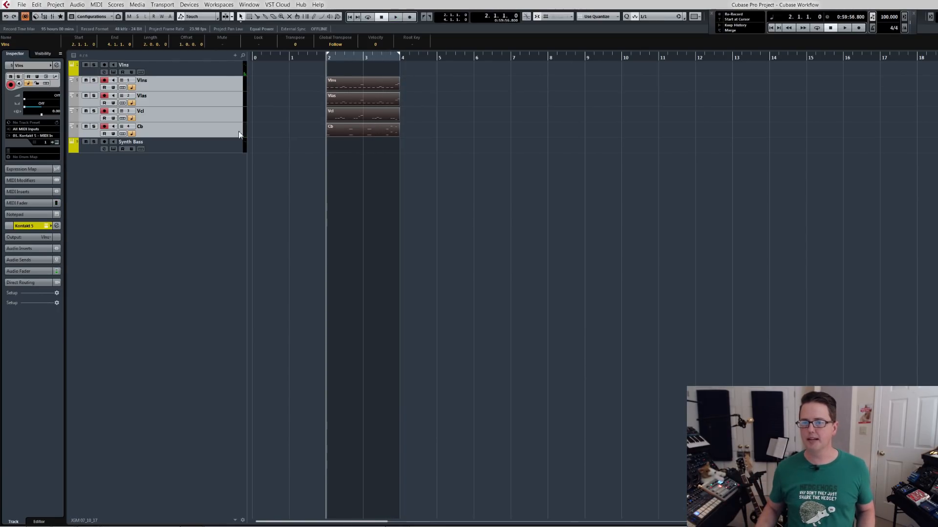
Select the Synth Bass track and copy the Cb part onto it at bar 2.
{"action": "left_click", "coordinate": [211, 143]}
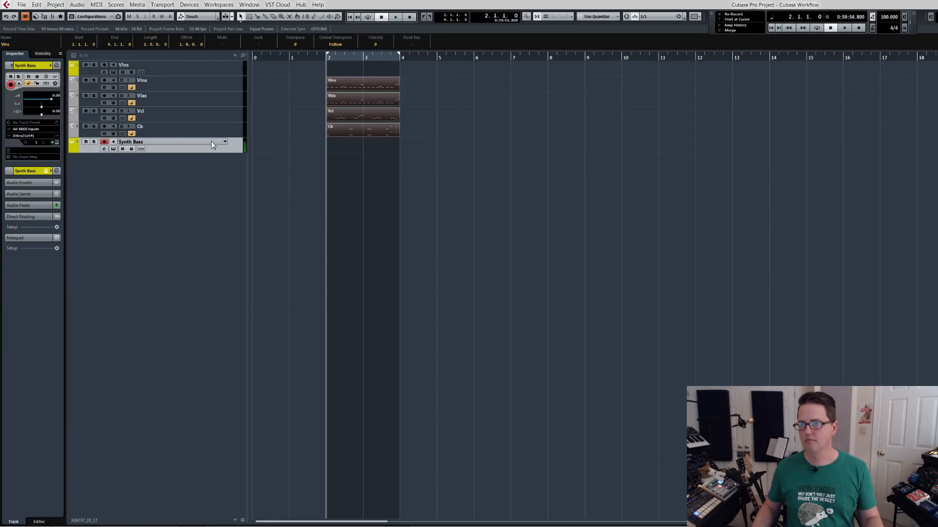
{"action": "left_click_drag", "start_coordinate": [341, 129], "coordinate": [343, 146]}
{"action": "key", "text": "ctrl+z"}
Delete the lower-octave notes and the last two upper notes from the Synth Bass part, and play the result from bar 2.
{"action": "double_click", "coordinate": [343, 147]}
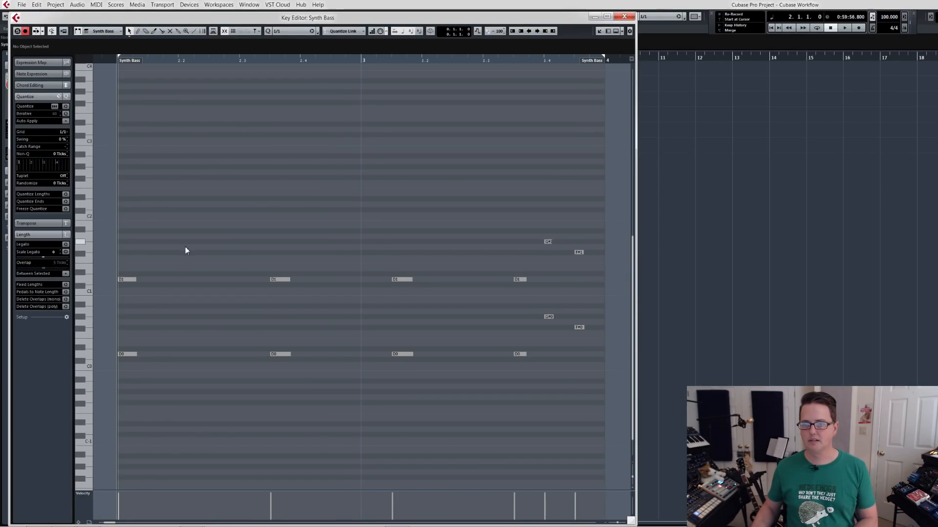
{"action": "left_click_drag", "start_coordinate": [109, 318], "coordinate": [596, 382]}
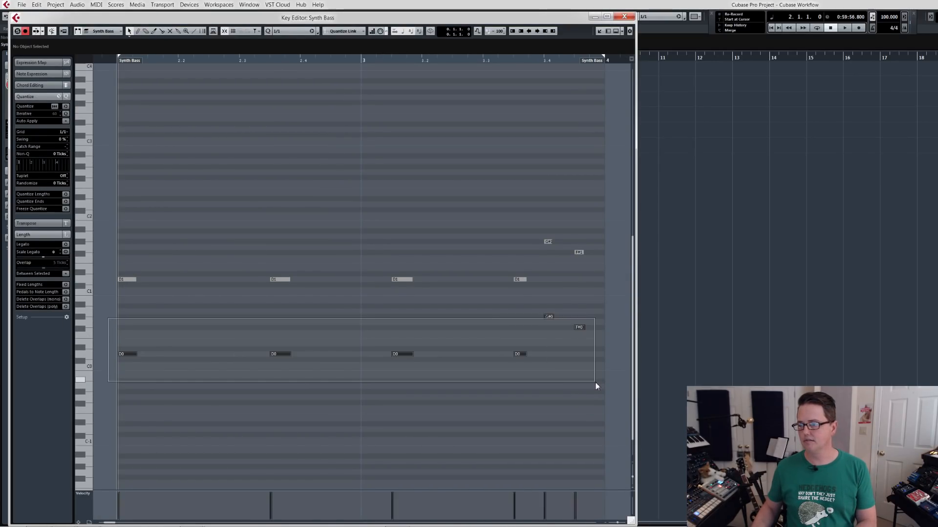
{"action": "key", "text": "Delete"}
{"action": "left_click_drag", "start_coordinate": [533, 258], "coordinate": [616, 219]}
{"action": "key", "text": "Delete"}
{"action": "left_click", "coordinate": [624, 17]}
{"action": "key", "text": "space"}
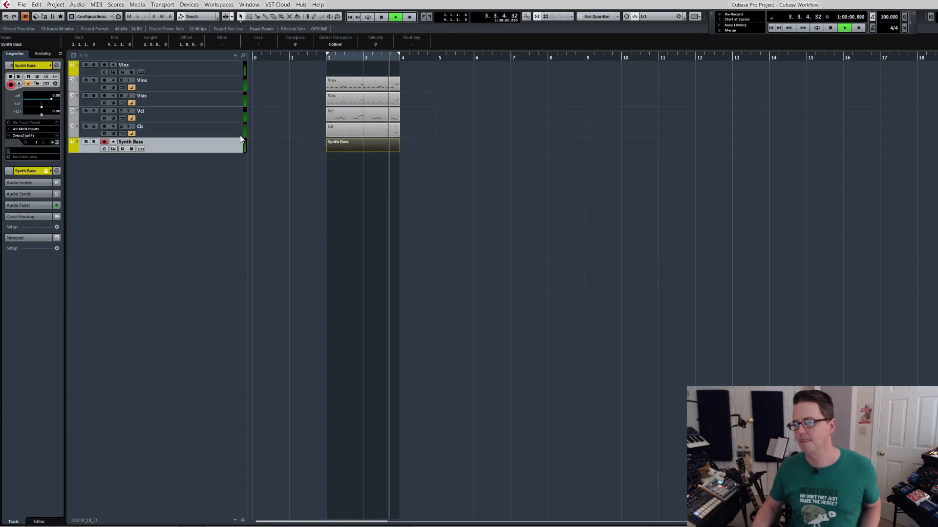
{"action": "key", "text": "space"}
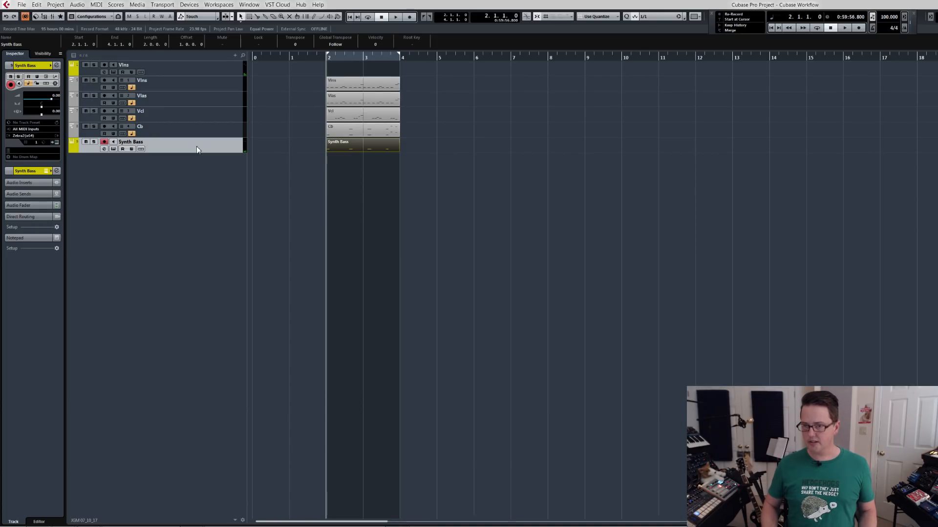
Open the MixConsole, move it clear of the arrangement, and check the channel levels during playback from bar 2.
{"action": "key", "text": "F3"}
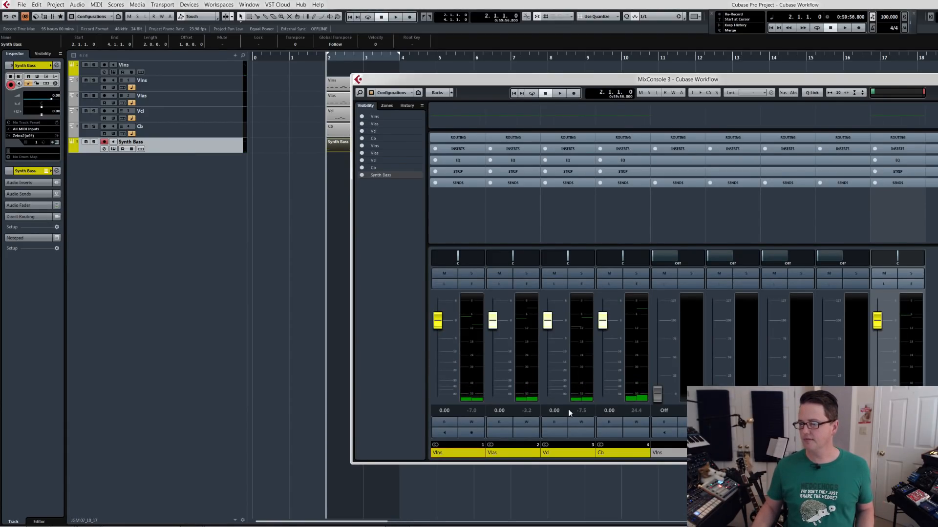
{"action": "left_click_drag", "start_coordinate": [496, 81], "coordinate": [477, 86]}
{"action": "key", "text": "space"}
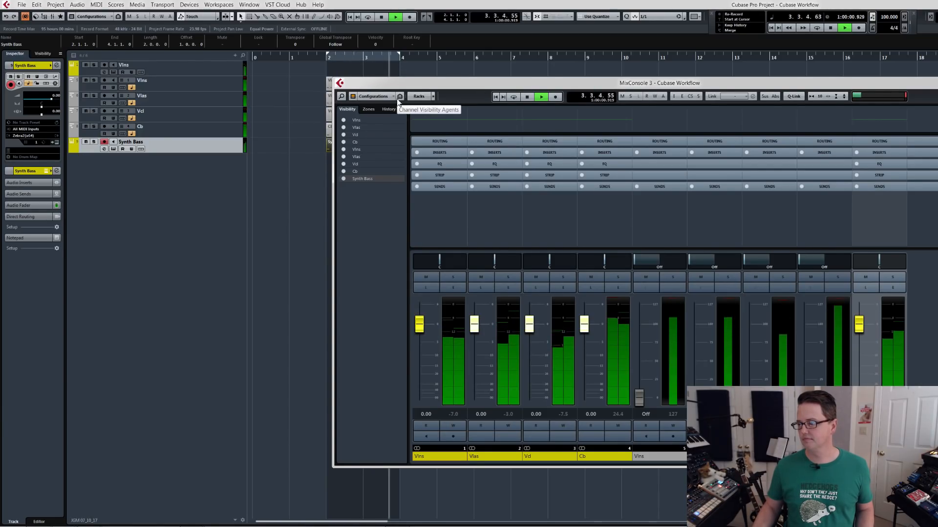
{"action": "key", "text": "space"}
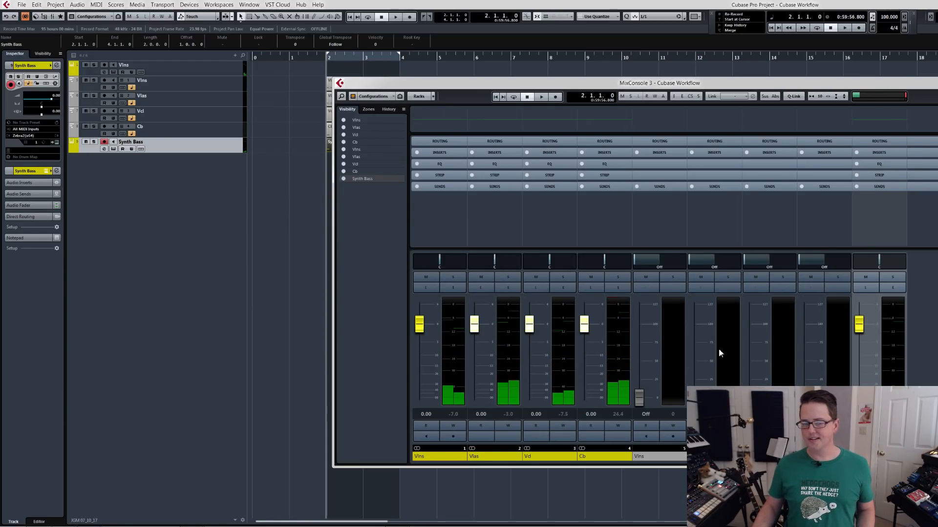
{"action": "left_click_drag", "start_coordinate": [739, 88], "coordinate": [426, 93]}
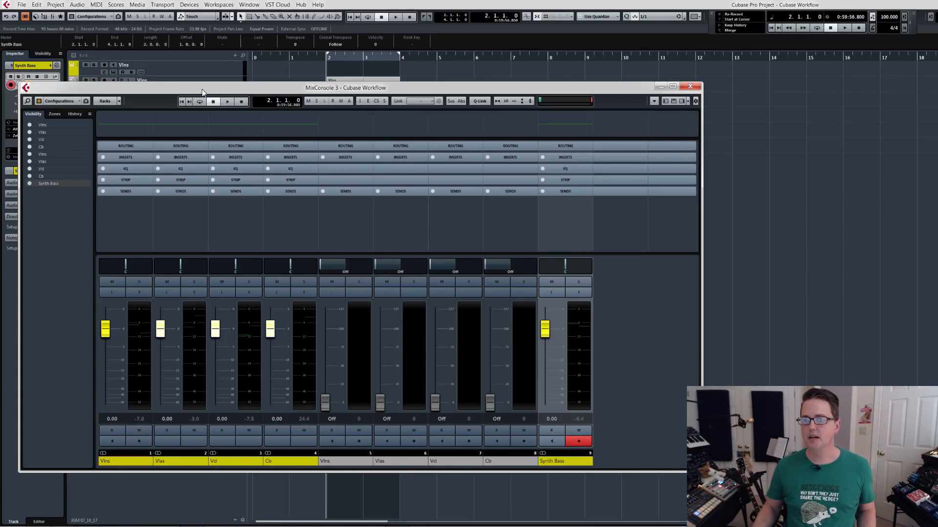
Add a MixConsole channel visibility configuration named Orch.
{"action": "left_click", "coordinate": [59, 103]}
{"action": "left_click", "coordinate": [63, 112]}
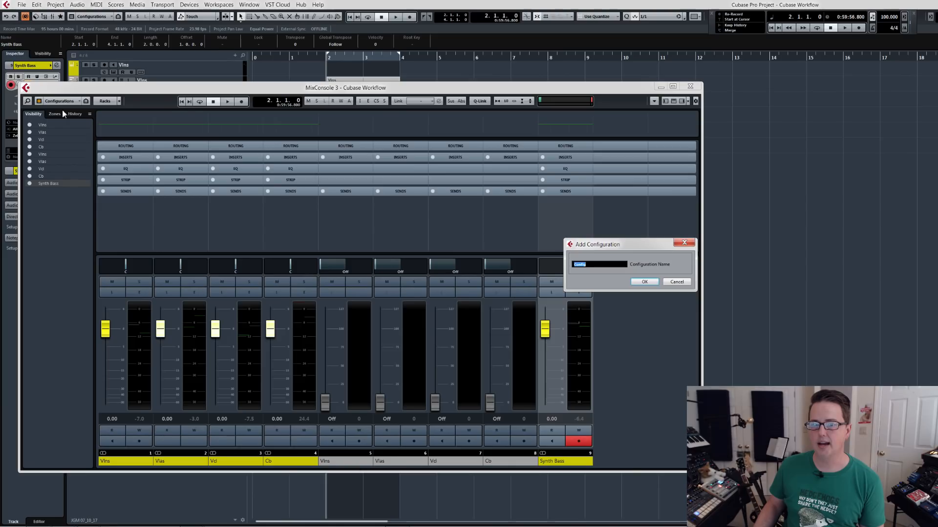
{"action": "type", "text": "Orch"}
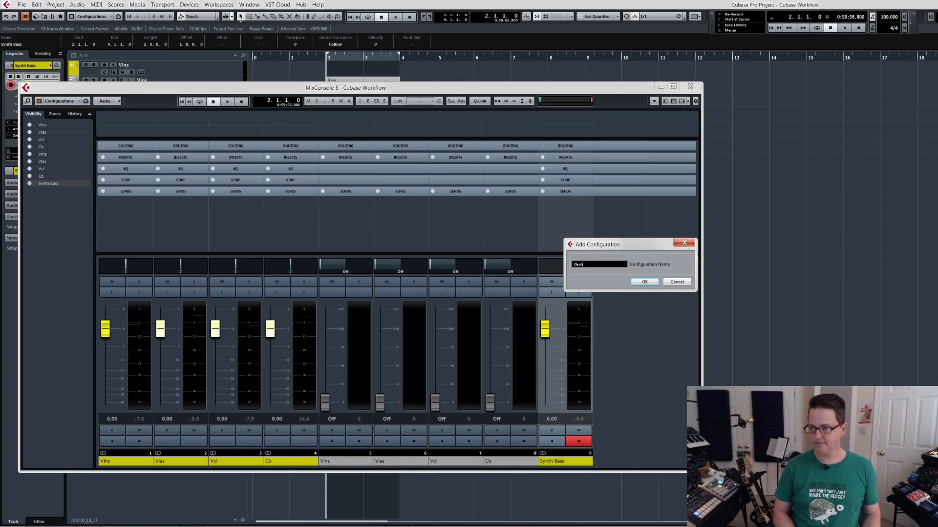
{"action": "key", "text": "Return"}
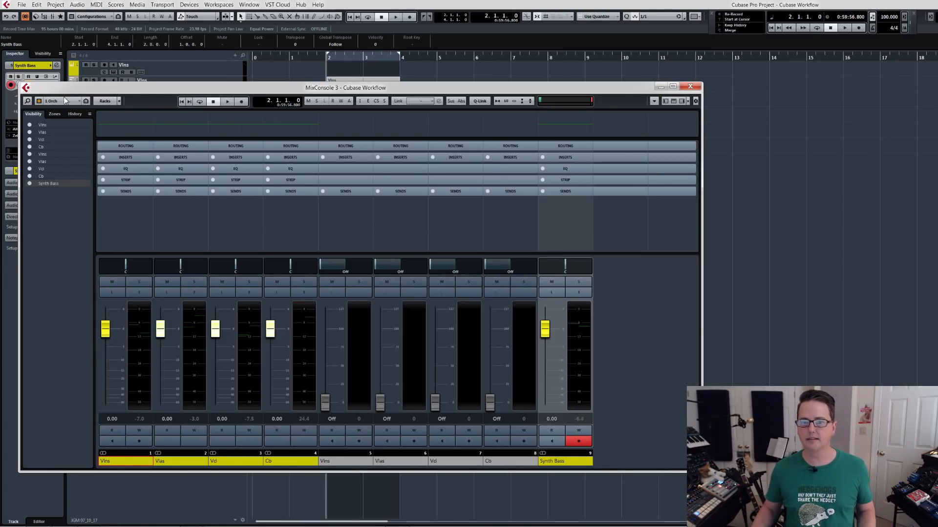
Hide all MIDI channels and the Synth Bass channel from the Orch configuration.
{"action": "left_click", "coordinate": [39, 101]}
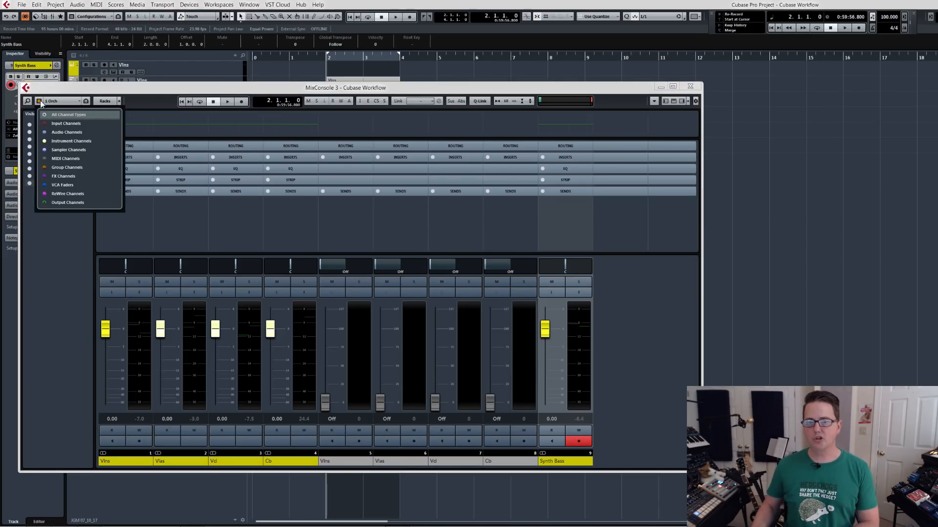
{"action": "left_click", "coordinate": [45, 159]}
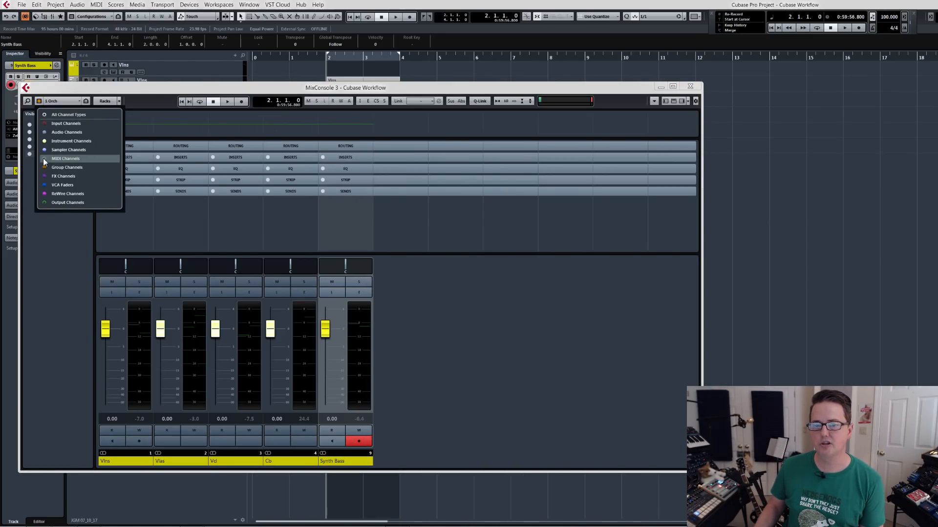
{"action": "left_click", "coordinate": [49, 251]}
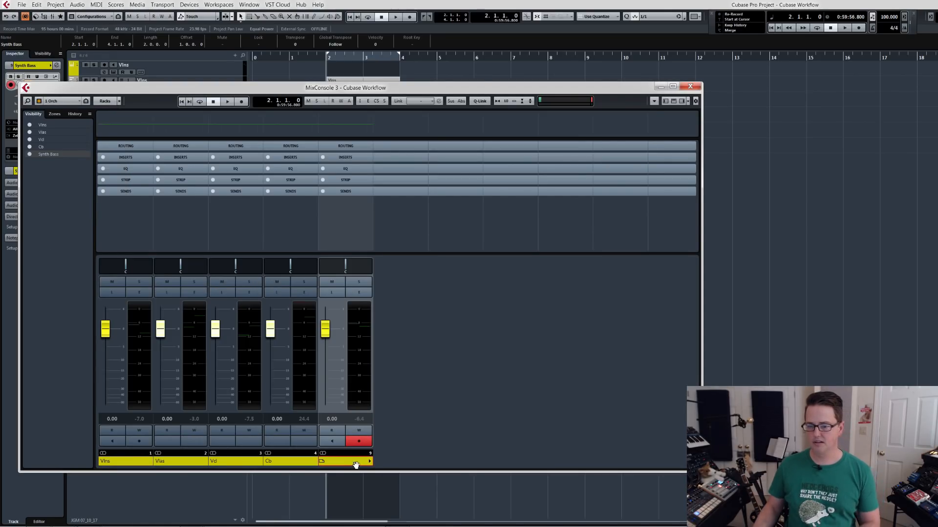
{"action": "key", "text": "ctrl+h"}
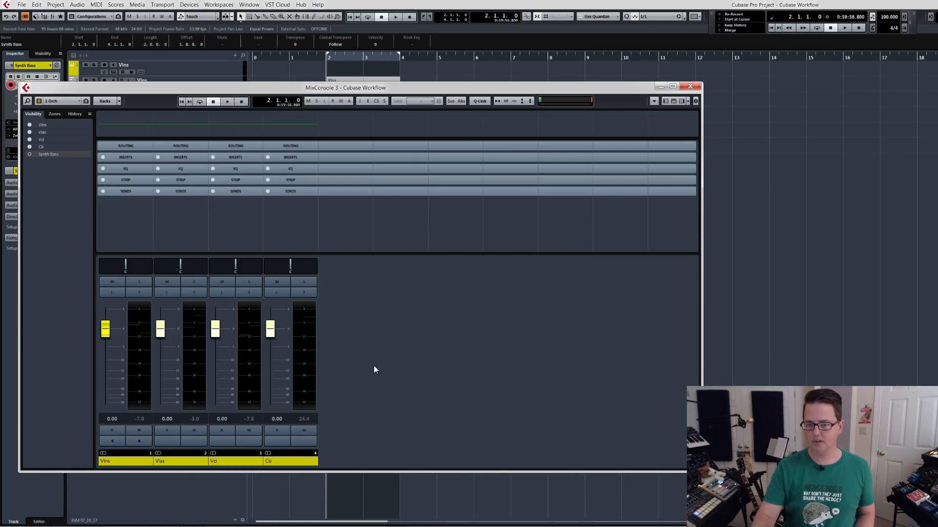
Add a second visibility configuration named Synth that shows only the Synth Bass channel and hides the four string channels.
{"action": "left_click", "coordinate": [71, 101]}
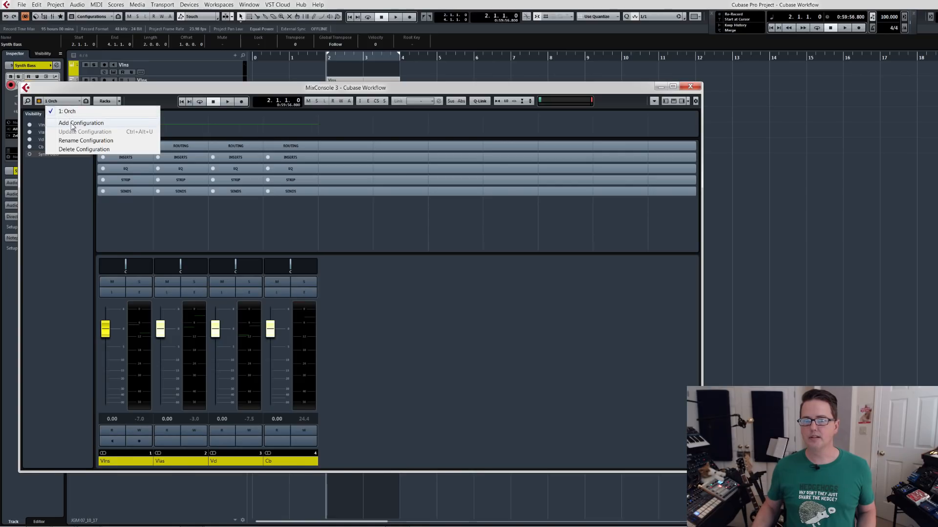
{"action": "left_click", "coordinate": [71, 126]}
{"action": "type", "text": "S"}
{"action": "key", "text": "Return"}
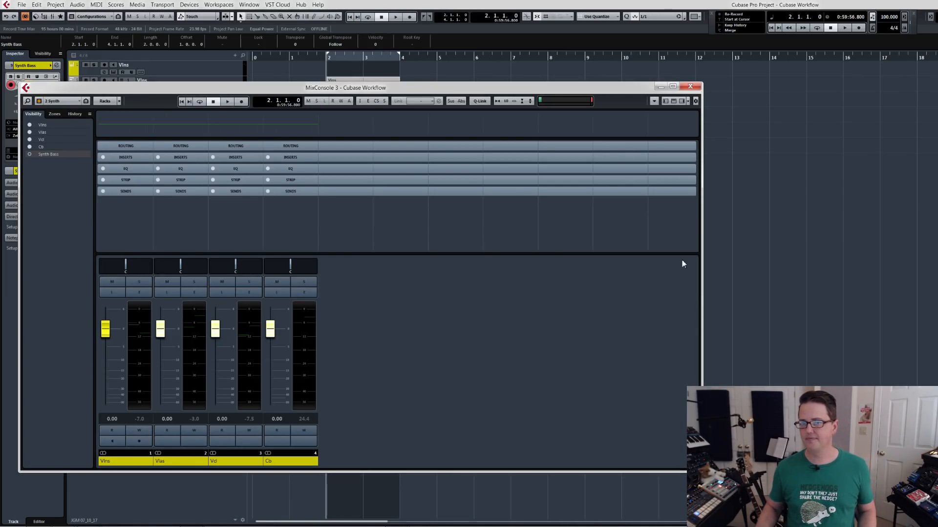
{"action": "left_click", "coordinate": [29, 154]}
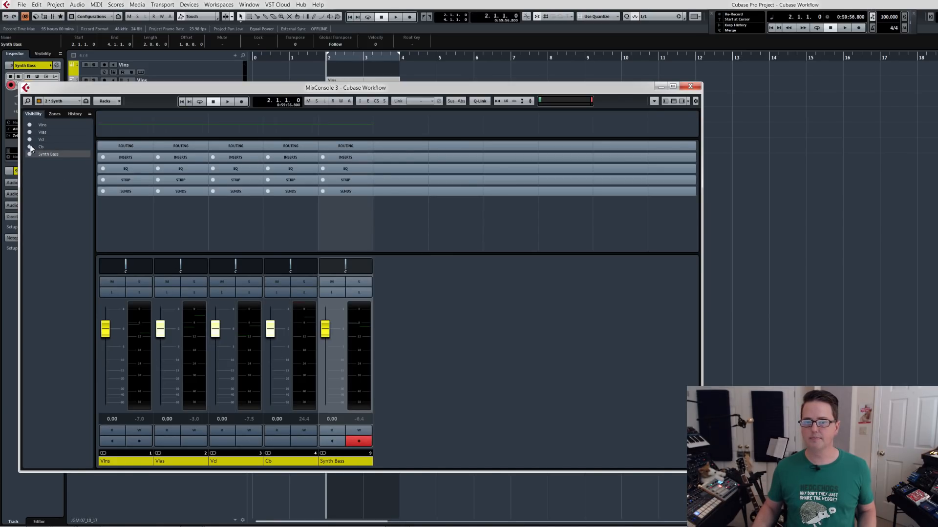
{"action": "left_click_drag", "start_coordinate": [33, 145], "coordinate": [34, 123]}
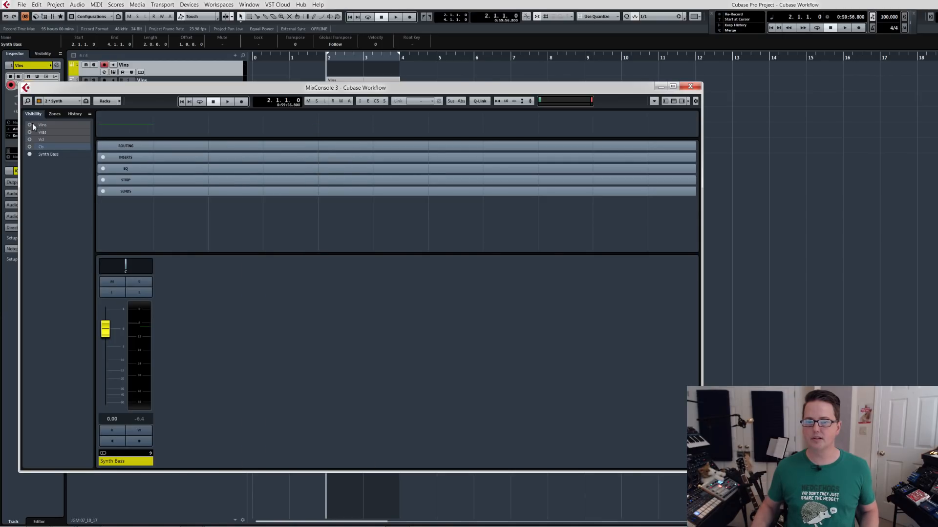
{"action": "left_click", "coordinate": [268, 364]}
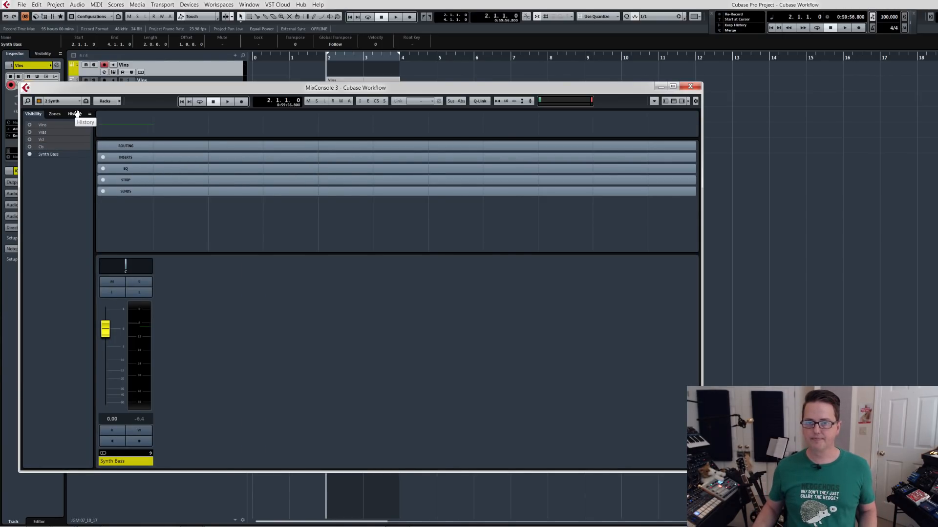
Switch back and forth between the Orch and Synth configurations to compare their channels, and review the list of configurations.
{"action": "scroll", "coordinate": [64, 103], "scroll_direction": "up", "scroll_amount": 1}
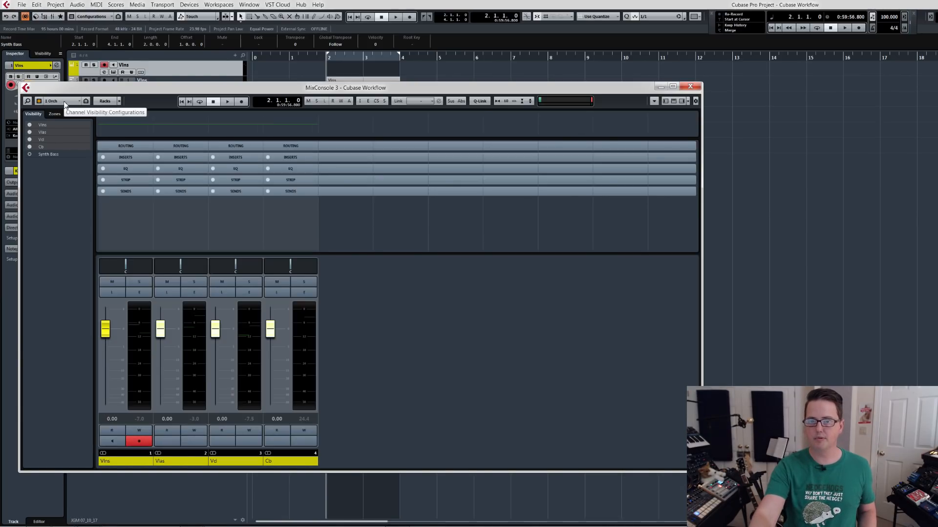
{"action": "scroll", "coordinate": [64, 105], "scroll_direction": "down", "scroll_amount": 1}
{"action": "scroll", "coordinate": [64, 105], "scroll_direction": "up", "scroll_amount": 1}
{"action": "scroll", "coordinate": [65, 105], "scroll_direction": "down", "scroll_amount": 1}
{"action": "scroll", "coordinate": [65, 104], "scroll_direction": "up", "scroll_amount": 1}
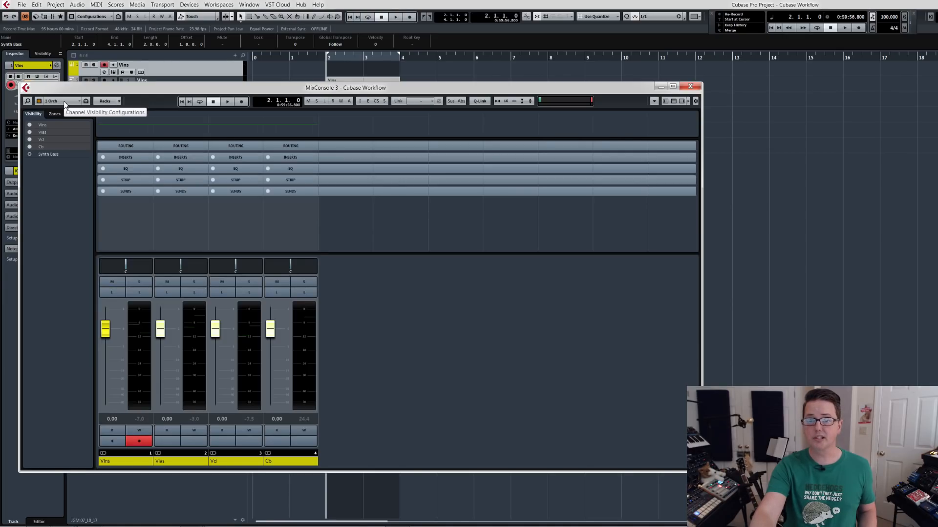
{"action": "scroll", "coordinate": [64, 104], "scroll_direction": "down", "scroll_amount": 1}
{"action": "scroll", "coordinate": [65, 105], "scroll_direction": "up", "scroll_amount": 1}
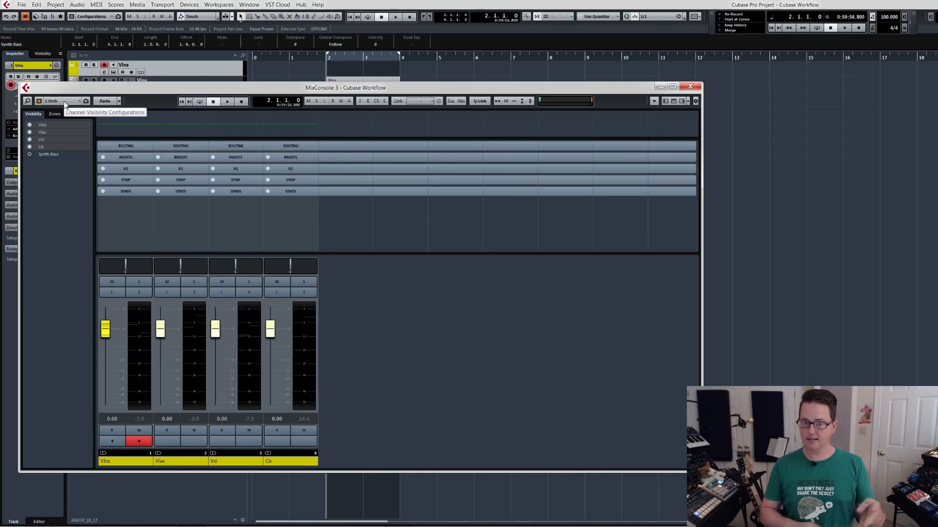
{"action": "left_click", "coordinate": [70, 104]}
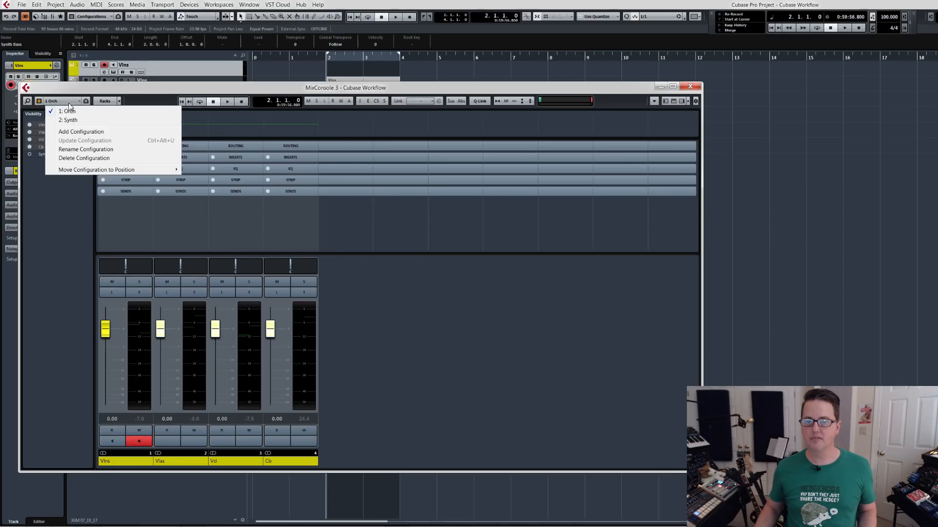
{"action": "left_click", "coordinate": [80, 93]}
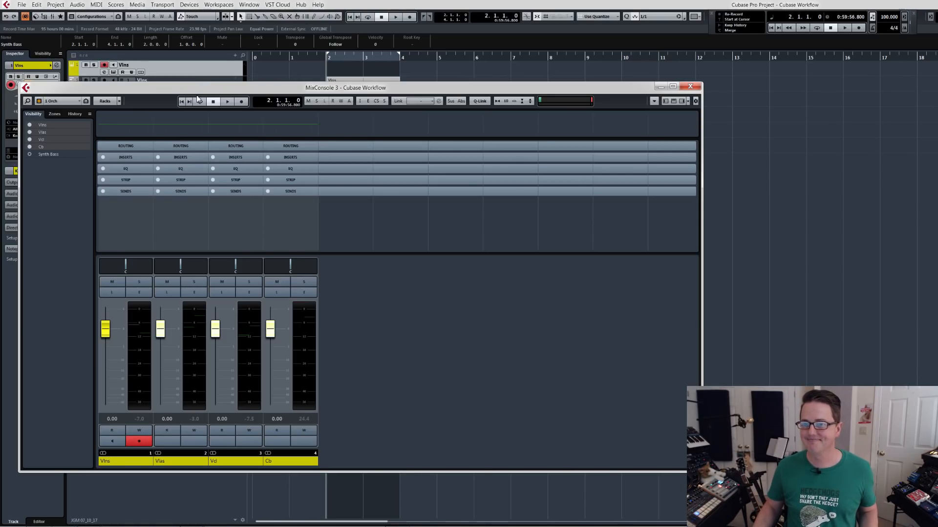
Reposition the MixConsole window, turn on cycle mode for bars 2 to 4, and start playback.
{"action": "left_click_drag", "start_coordinate": [196, 94], "coordinate": [232, 84]}
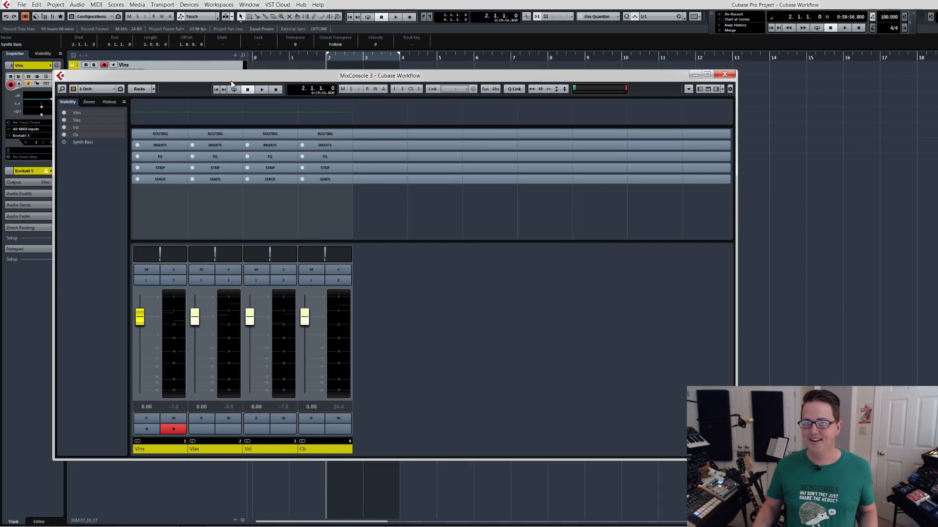
{"action": "key", "text": "slash"}
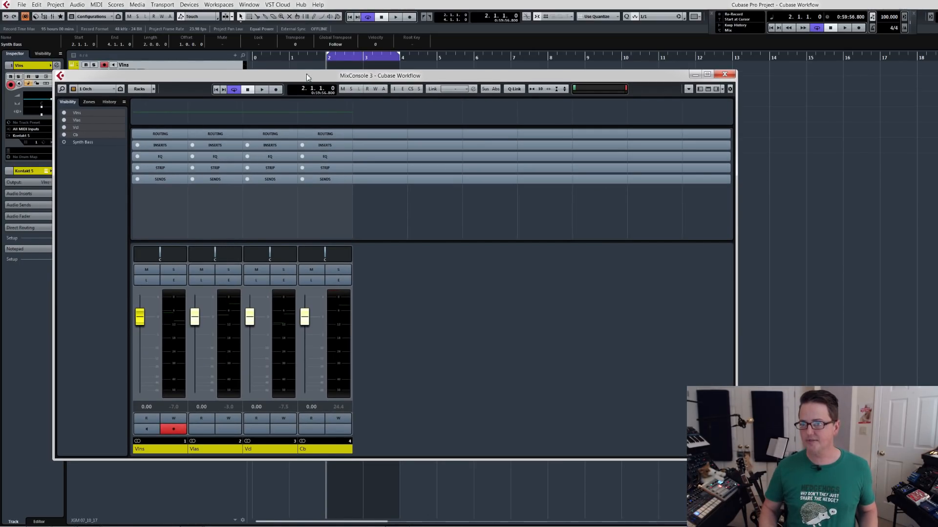
{"action": "key", "text": "space"}
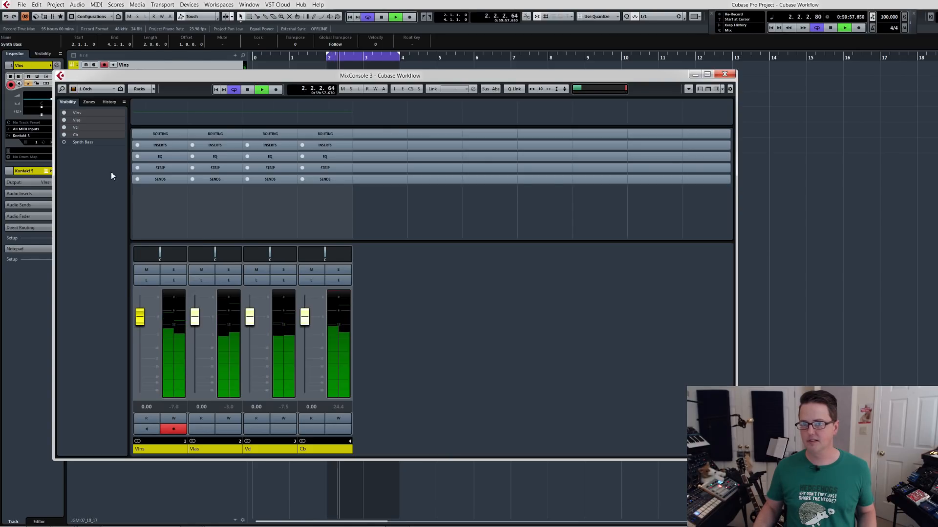
Check the meters in the Synth and Orch configurations during playback, then stop playback and close the MixConsole.
{"action": "left_click", "coordinate": [97, 89]}
{"action": "left_click", "coordinate": [101, 108]}
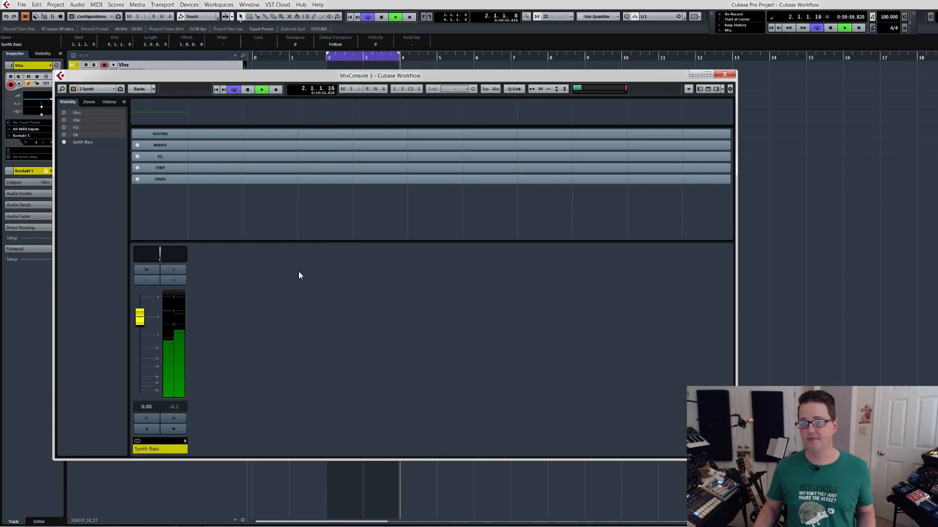
{"action": "left_click", "coordinate": [97, 89]}
{"action": "left_click", "coordinate": [100, 97]}
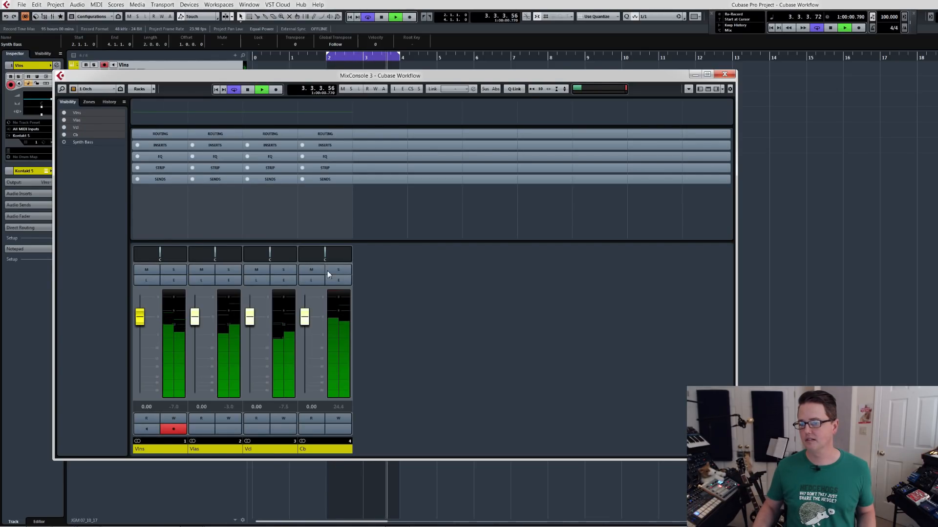
{"action": "key", "text": "space"}
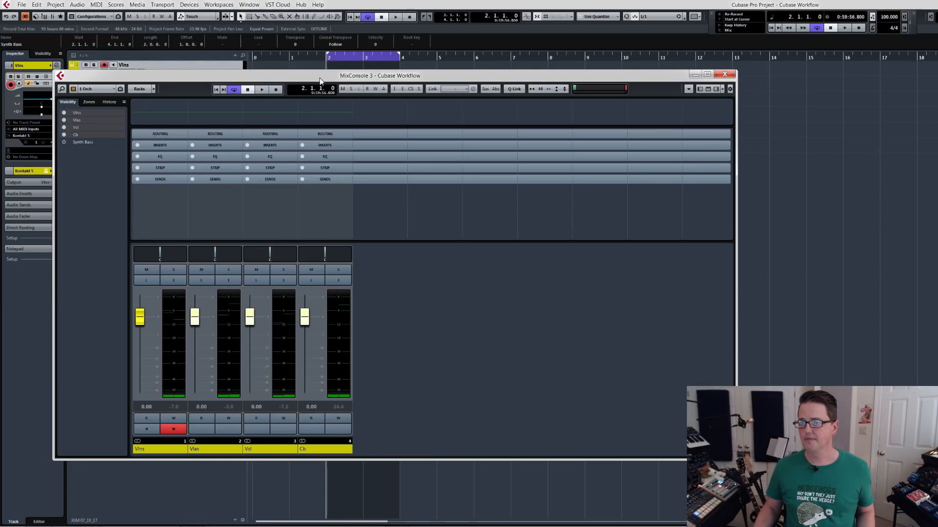
{"action": "left_click_drag", "start_coordinate": [320, 80], "coordinate": [335, 87]}
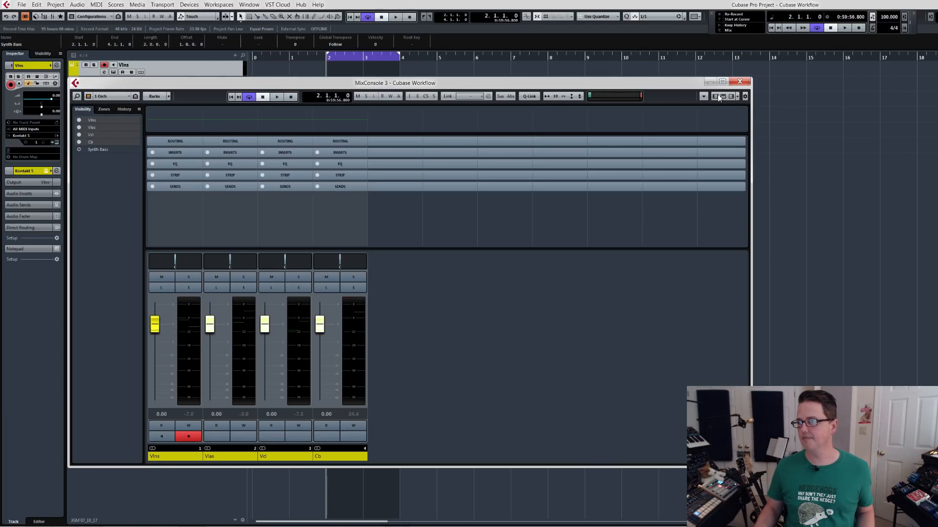
{"action": "left_click", "coordinate": [738, 82]}
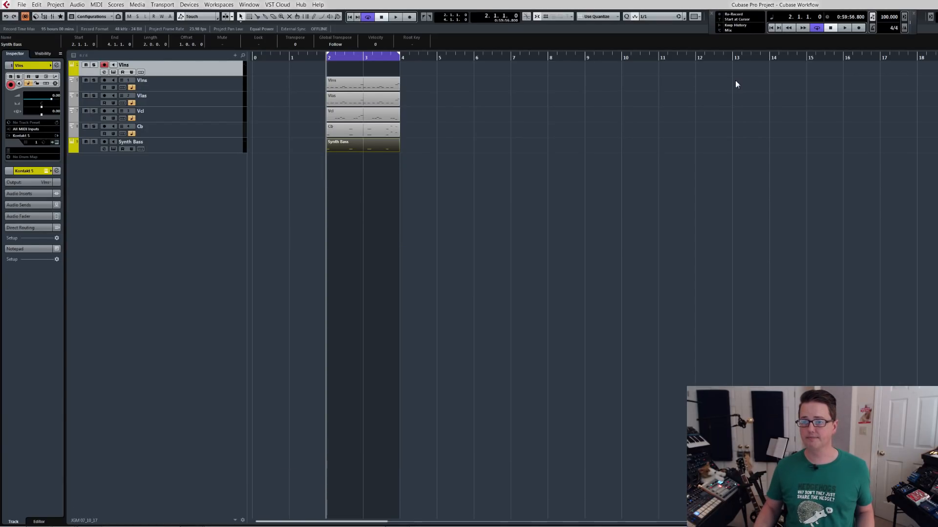
Add a stereo FX channel track named Str Short with the UAD Lexicon 224 effect, routed to Stereo Out.
{"action": "right_click", "coordinate": [156, 171]}
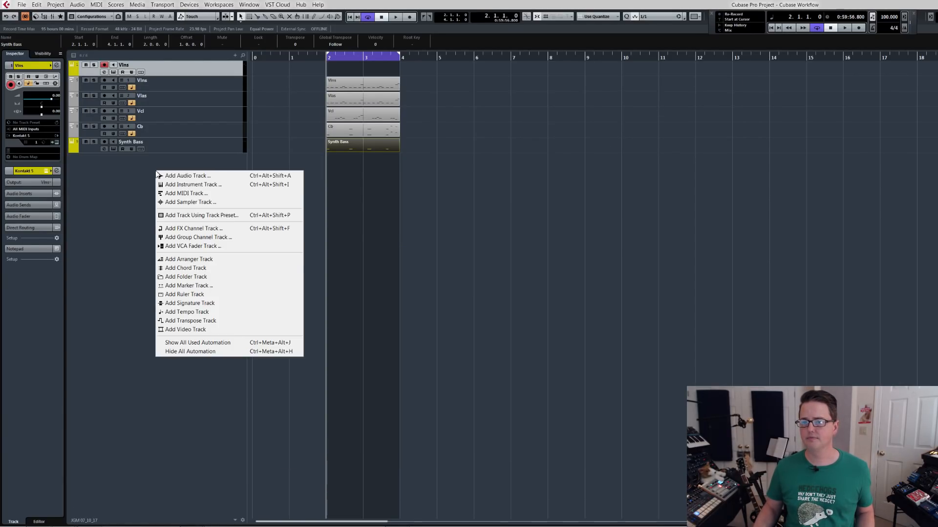
{"action": "left_click", "coordinate": [201, 229]}
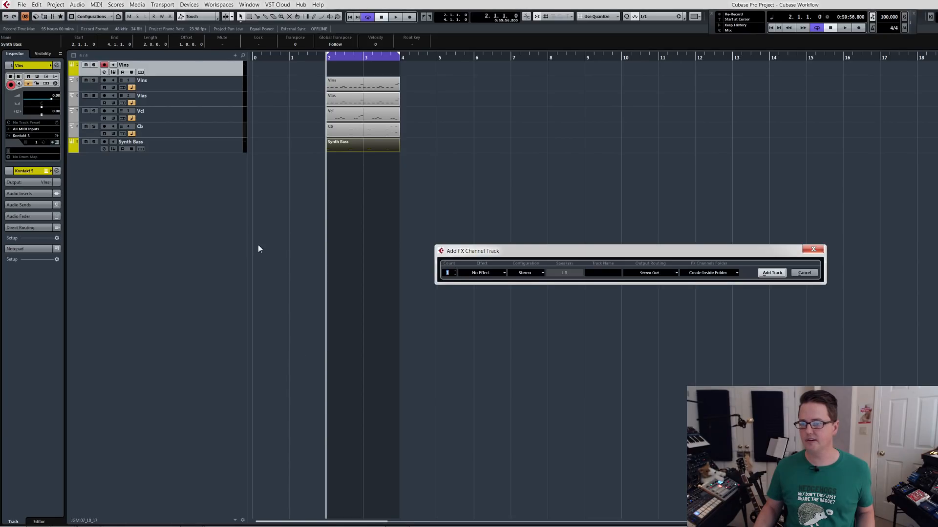
{"action": "left_click", "coordinate": [481, 273]}
{"action": "type", "text": "lexi"}
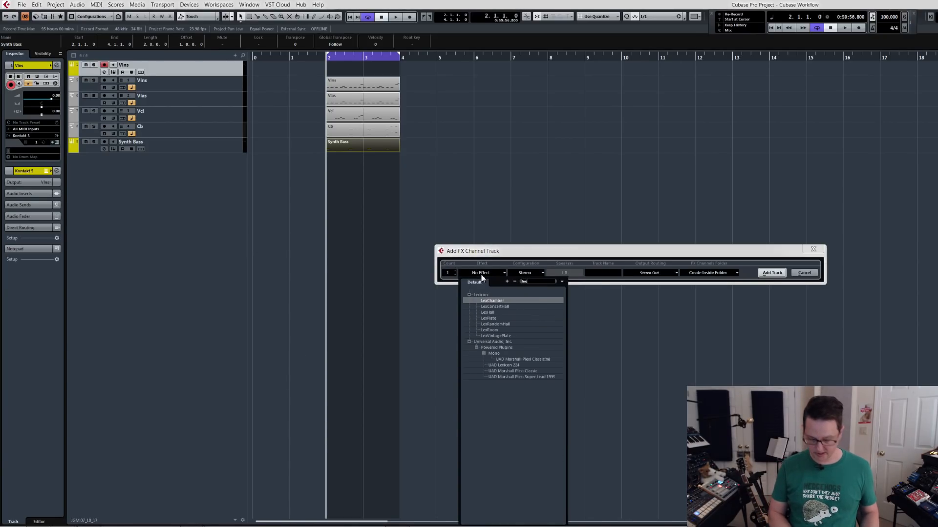
{"action": "left_click", "coordinate": [497, 365]}
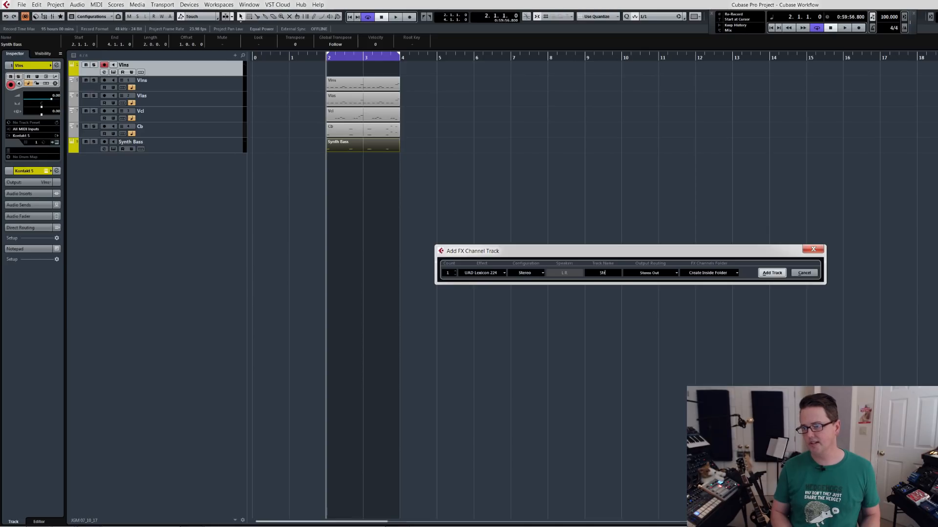
{"action": "type", "text": "Short"}
{"action": "left_click", "coordinate": [772, 273]}
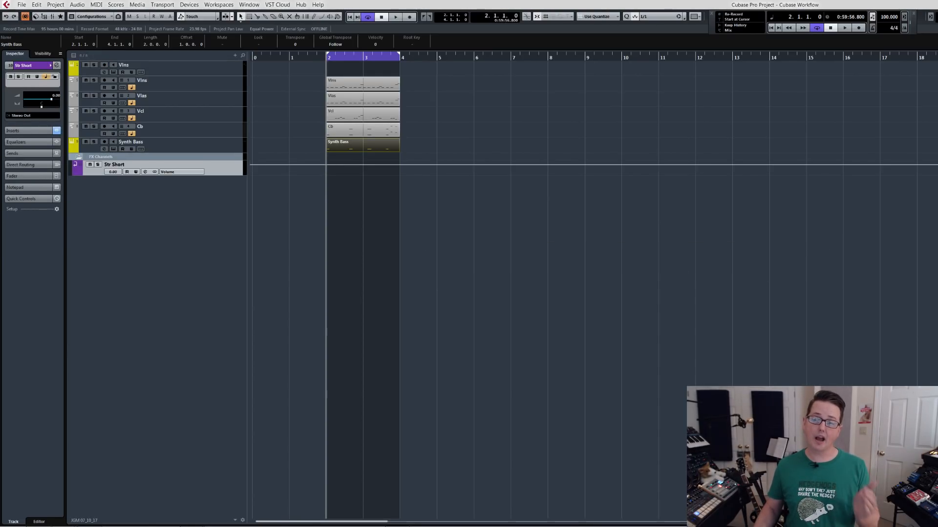
Set the Lexicon 224 reverb on Str Short to program 3, the large hall, and close the plug-in window.
{"action": "left_click_drag", "start_coordinate": [294, 214], "coordinate": [283, 191]}
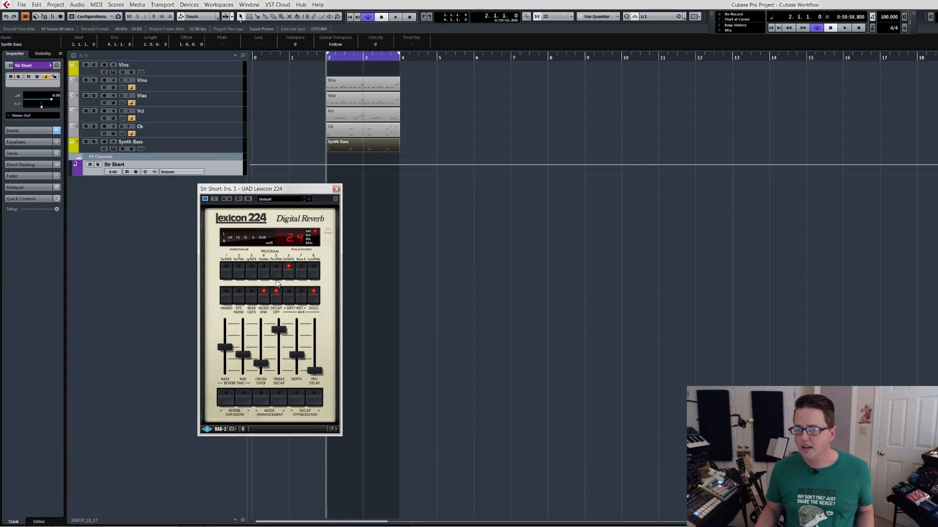
{"action": "left_click", "coordinate": [252, 271]}
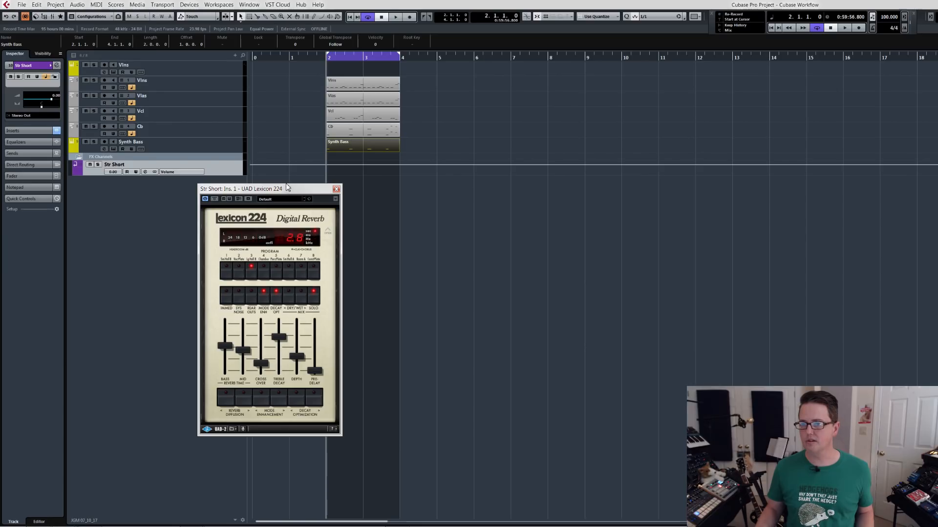
{"action": "left_click", "coordinate": [336, 189]}
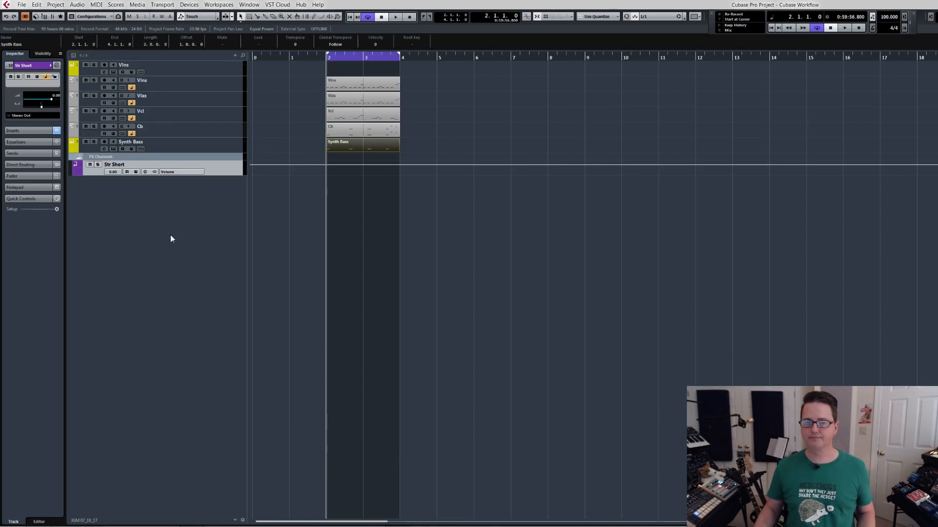
Open the MixConsole and expand the Sends rack for the channels in the Orch configuration.
{"action": "key", "text": "F3"}
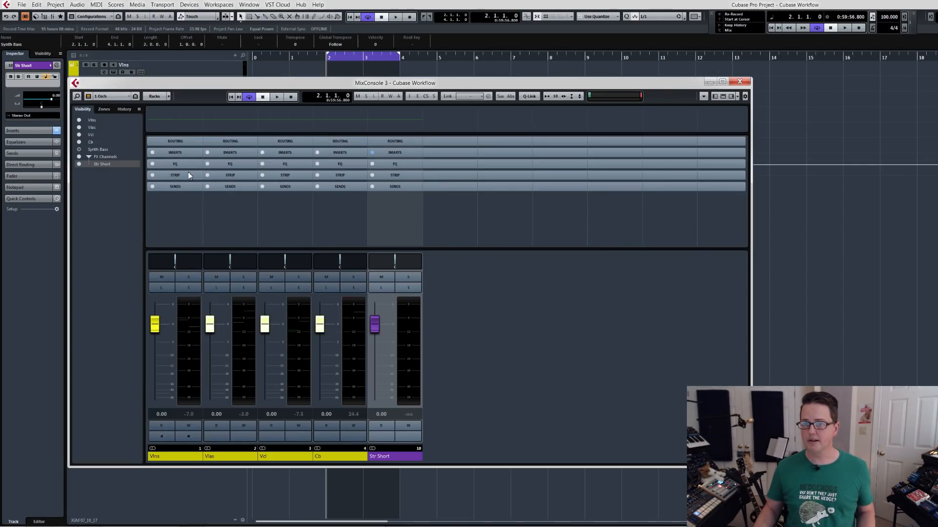
{"action": "left_click", "coordinate": [182, 186]}
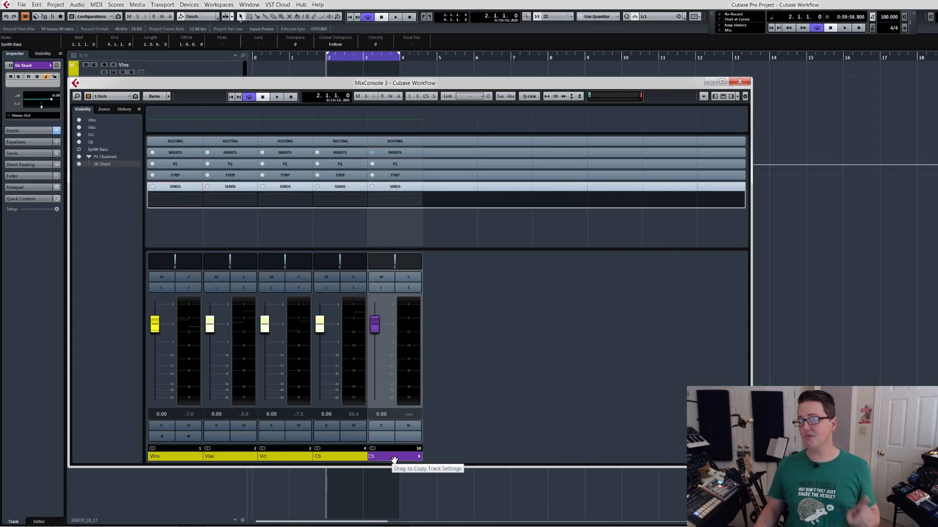
{"action": "left_click", "coordinate": [88, 97]}
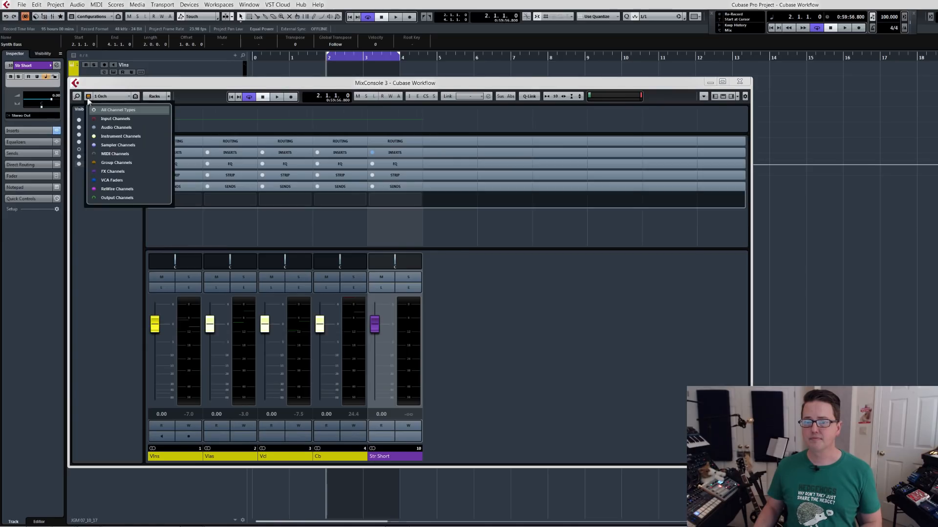
{"action": "left_click", "coordinate": [100, 223]}
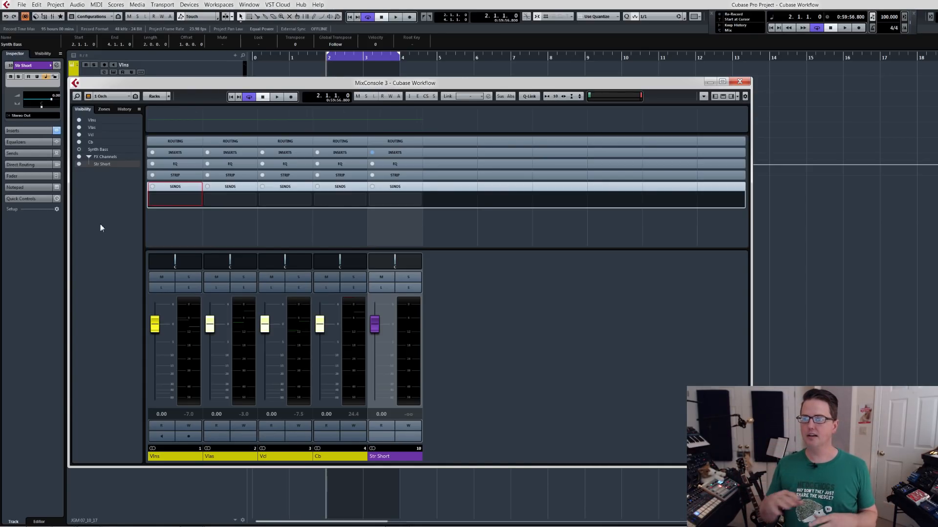
{"action": "left_click", "coordinate": [111, 98]}
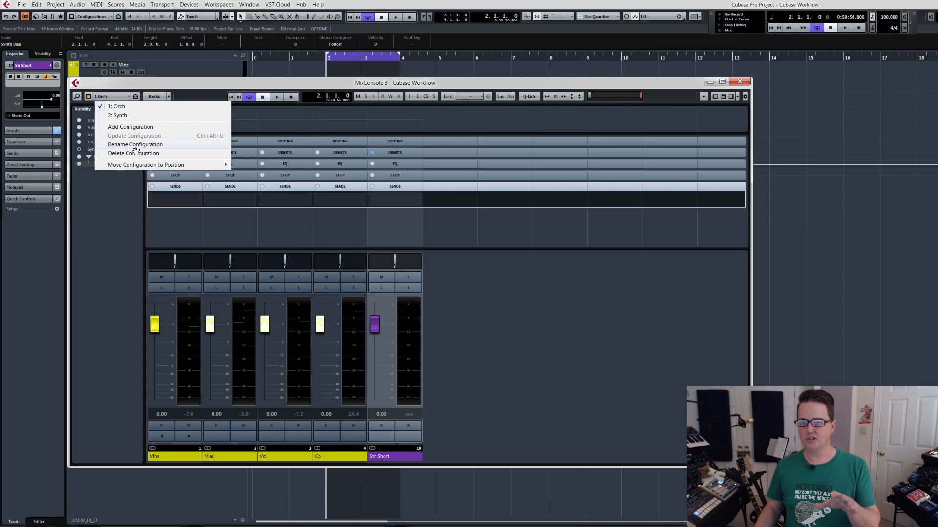
{"action": "left_click", "coordinate": [112, 89]}
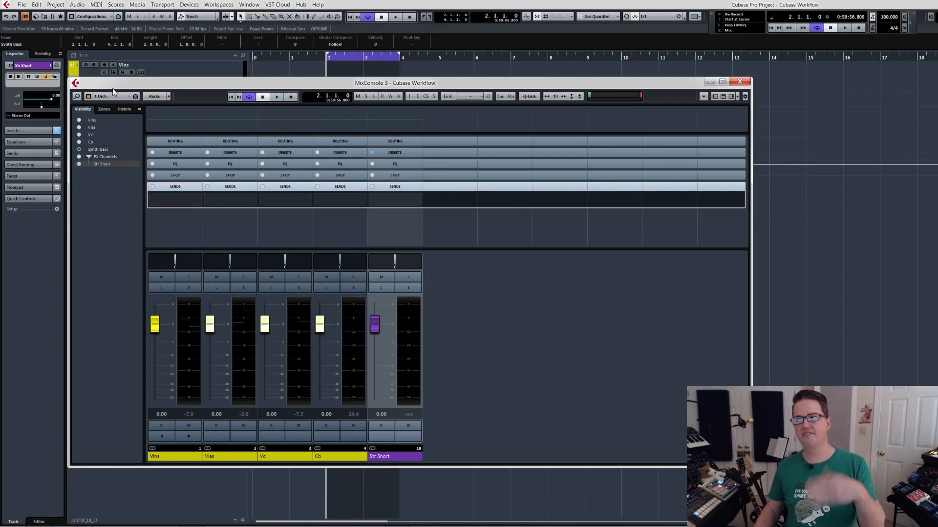
Filter the FX channels out of the Orch view by channel type while keeping the instrument channels shown.
{"action": "left_click", "coordinate": [88, 97]}
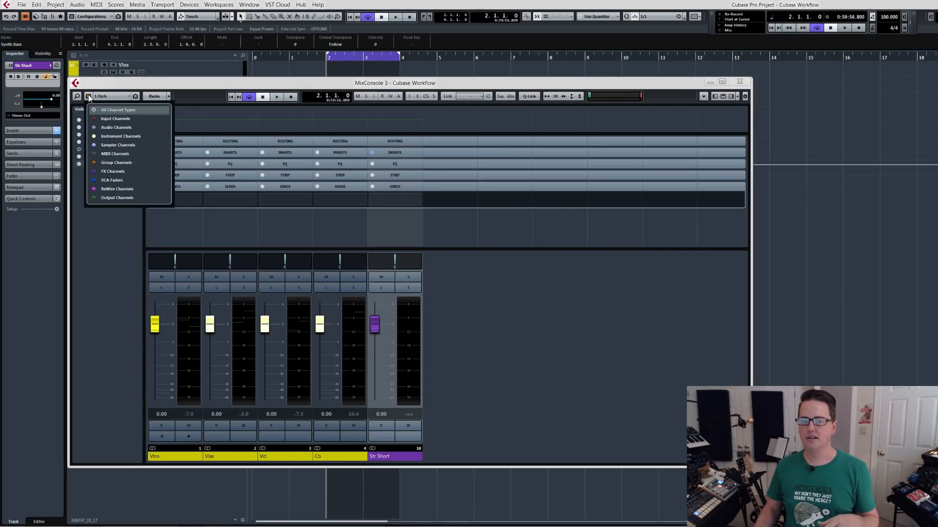
{"action": "left_click", "coordinate": [93, 173]}
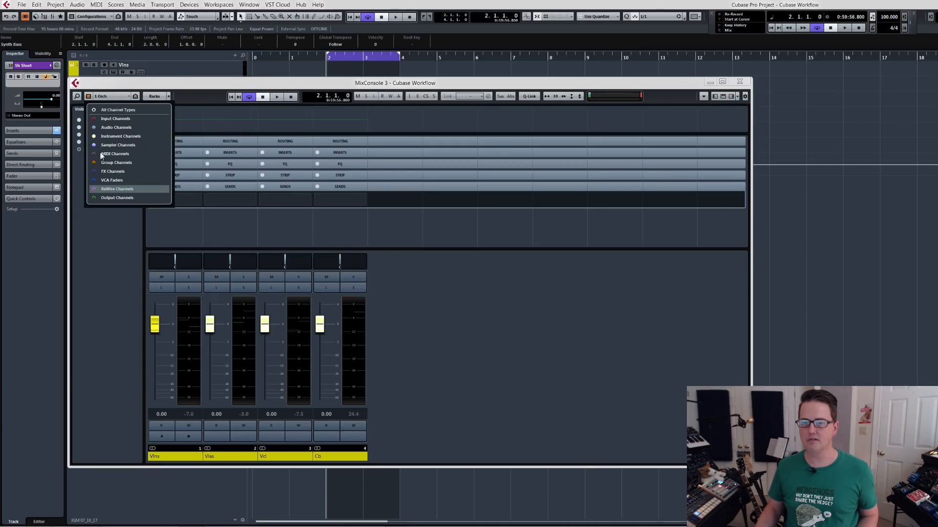
{"action": "left_click", "coordinate": [94, 136]}
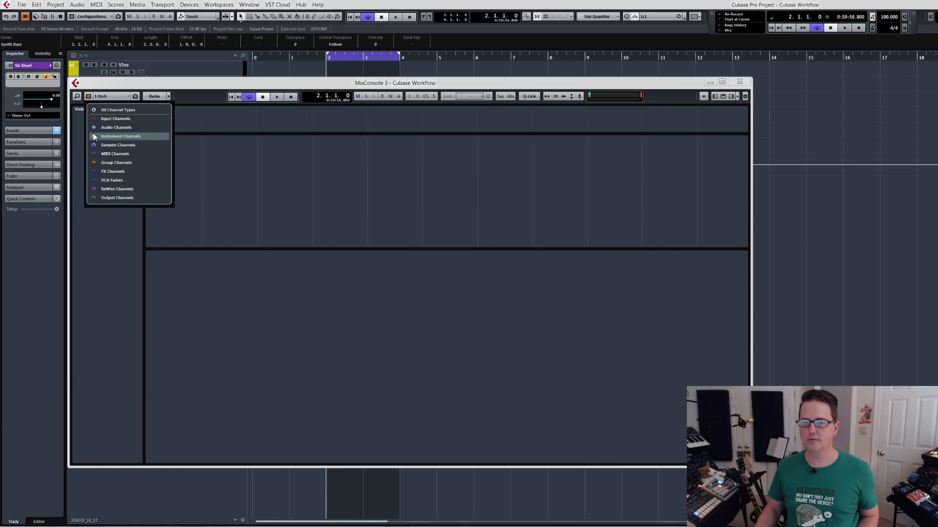
{"action": "left_click", "coordinate": [93, 136]}
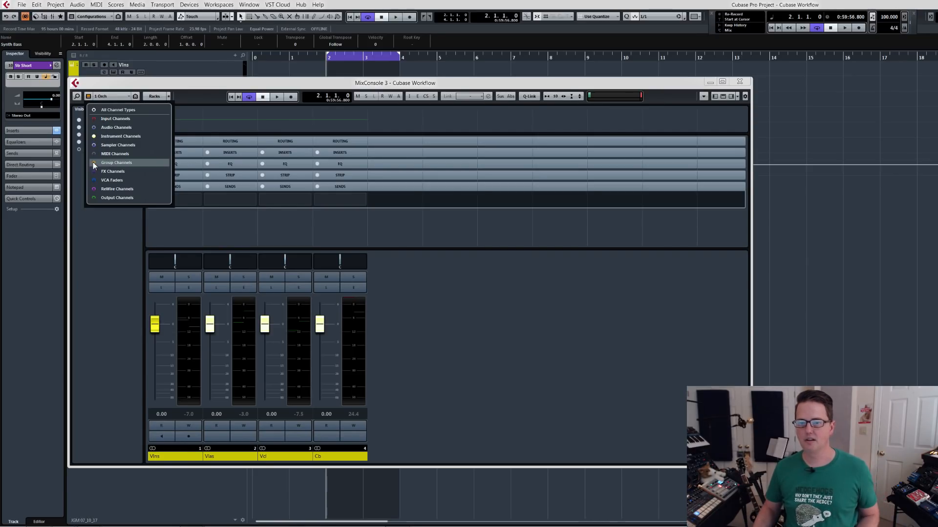
{"action": "left_click", "coordinate": [116, 87]}
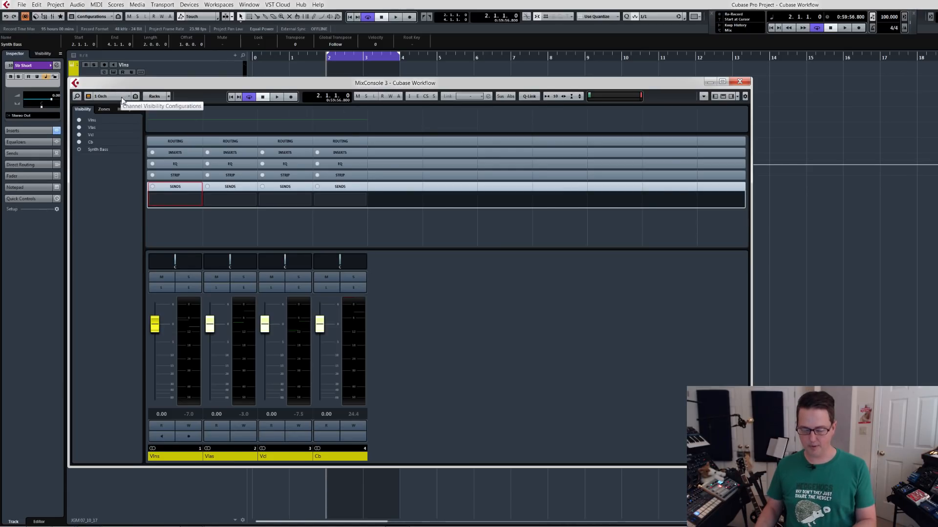
Add a channel visibility configuration named FX.
{"action": "left_click", "coordinate": [122, 97]}
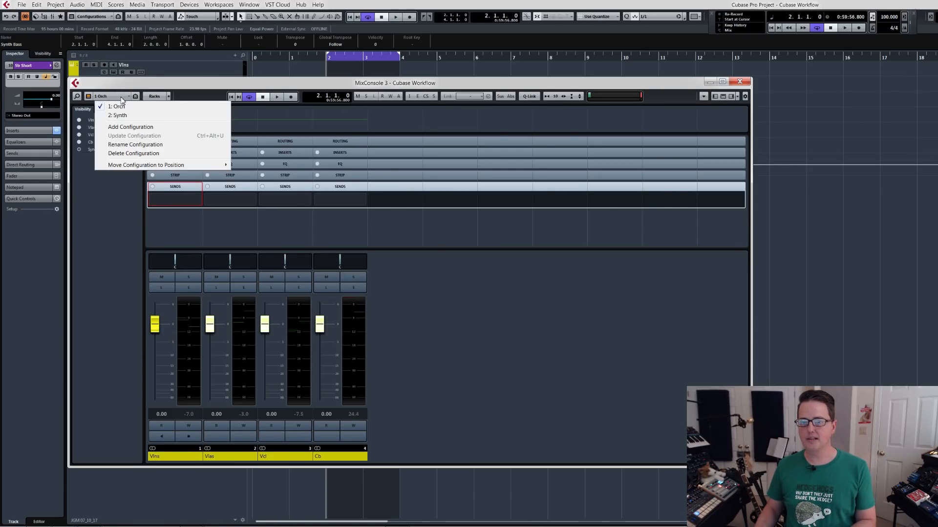
{"action": "left_click", "coordinate": [123, 127]}
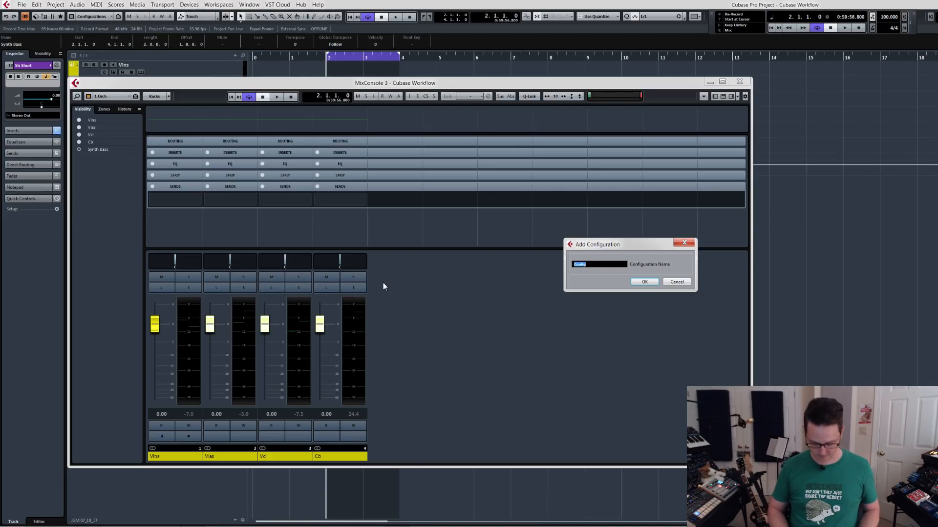
{"action": "type", "text": "FX"}
{"action": "key", "text": "Return"}
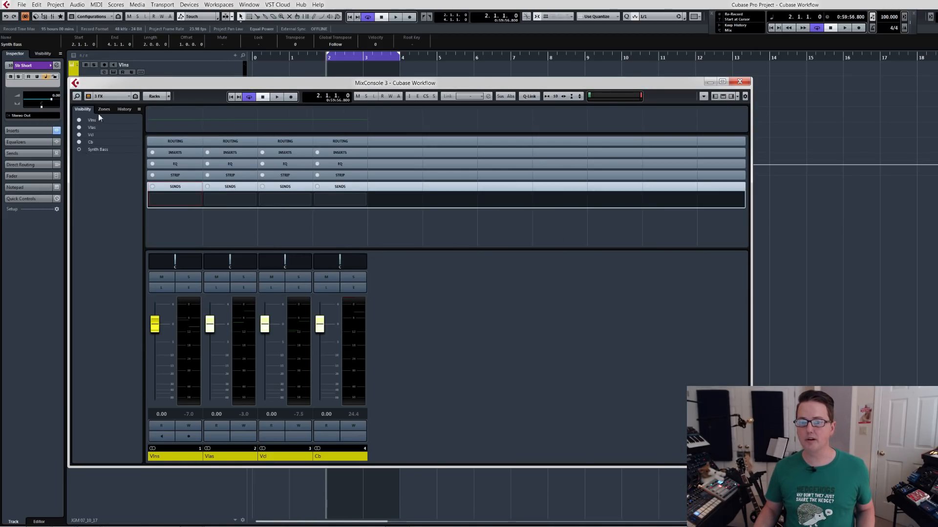
Show all channel types, then hide every channel except Str Short in the FX configuration.
{"action": "left_click", "coordinate": [89, 101]}
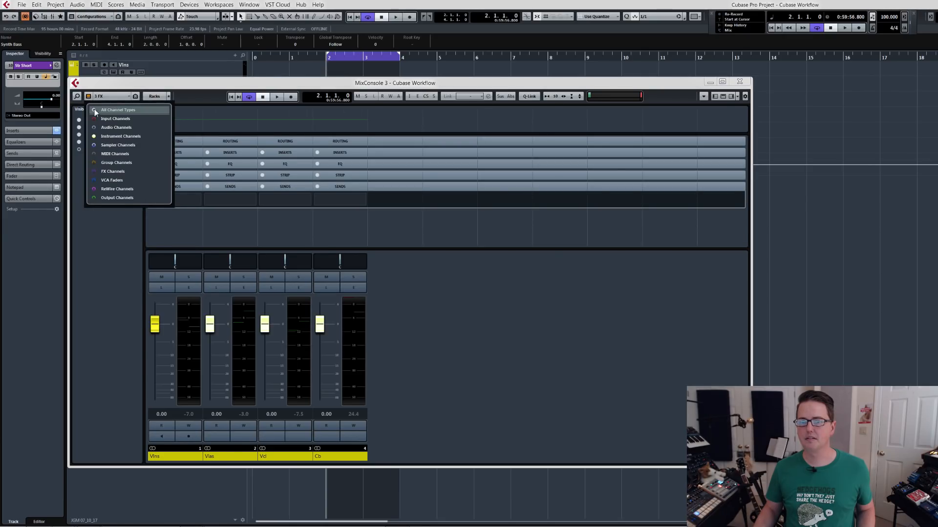
{"action": "left_click", "coordinate": [95, 110]}
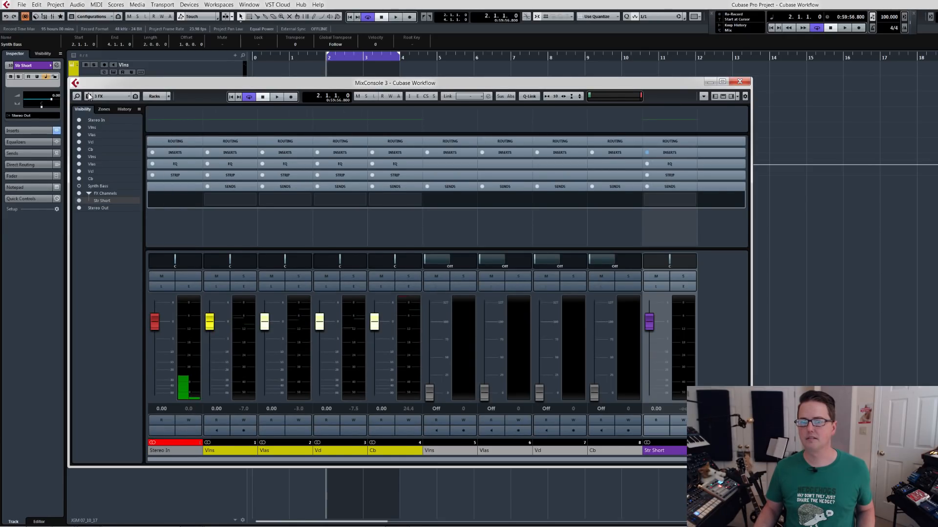
{"action": "left_click", "coordinate": [80, 201]}
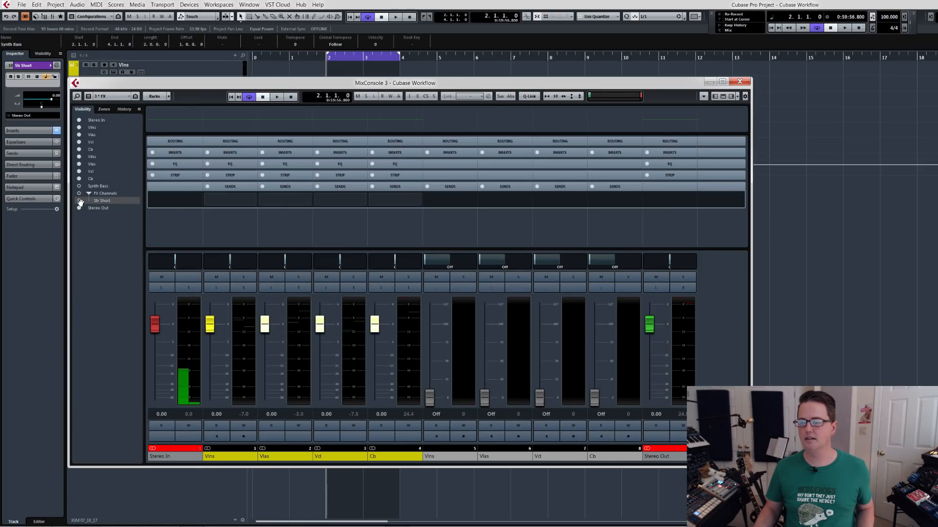
{"action": "left_click", "coordinate": [80, 201], "text": "alt"}
{"action": "left_click", "coordinate": [80, 202]}
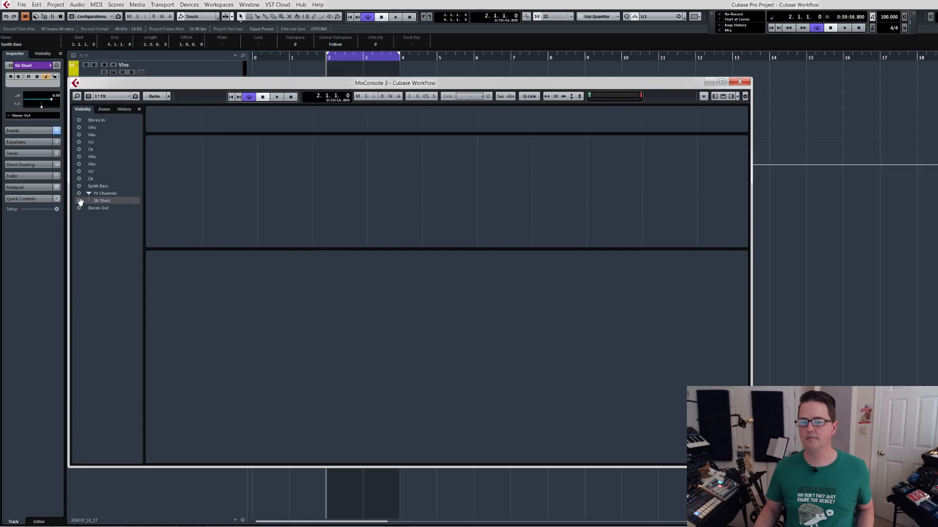
{"action": "left_click", "coordinate": [81, 201]}
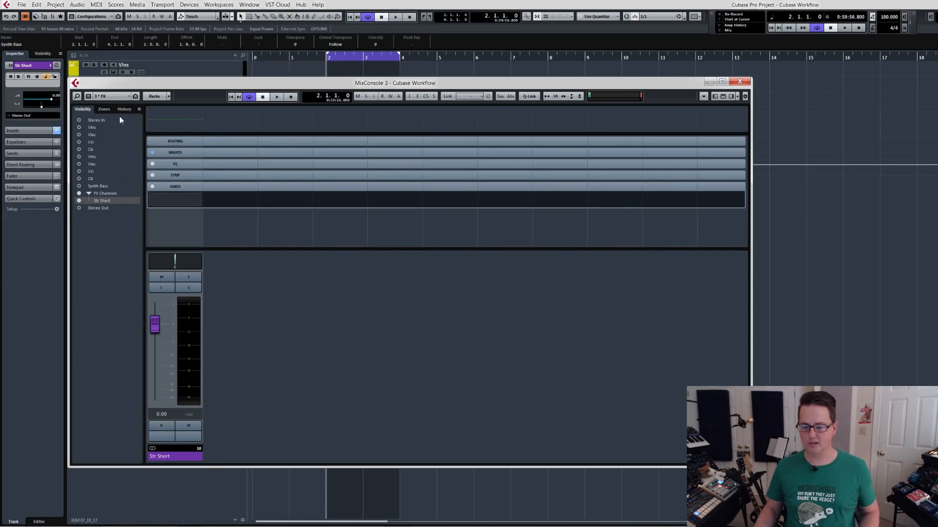
Switch to the Orch configuration and update it with the Str Short channel hidden.
{"action": "left_click", "coordinate": [111, 96]}
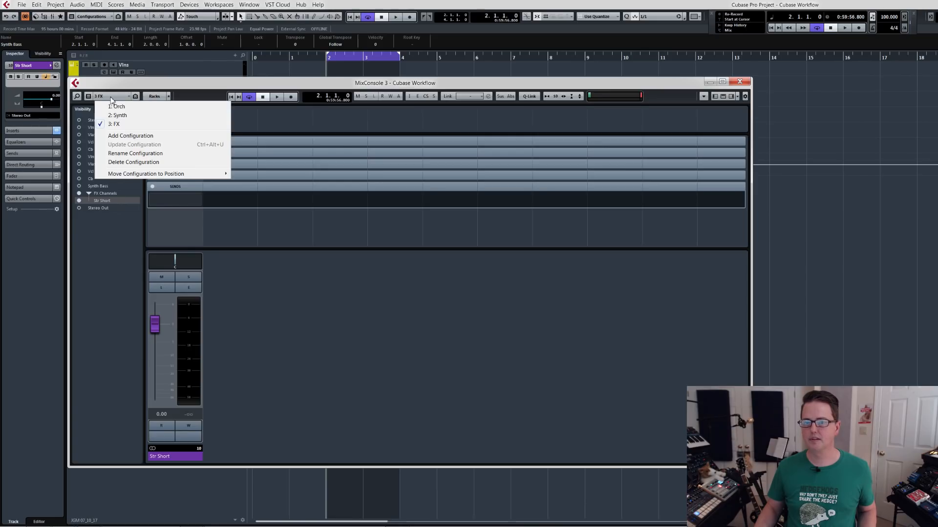
{"action": "left_click", "coordinate": [115, 104]}
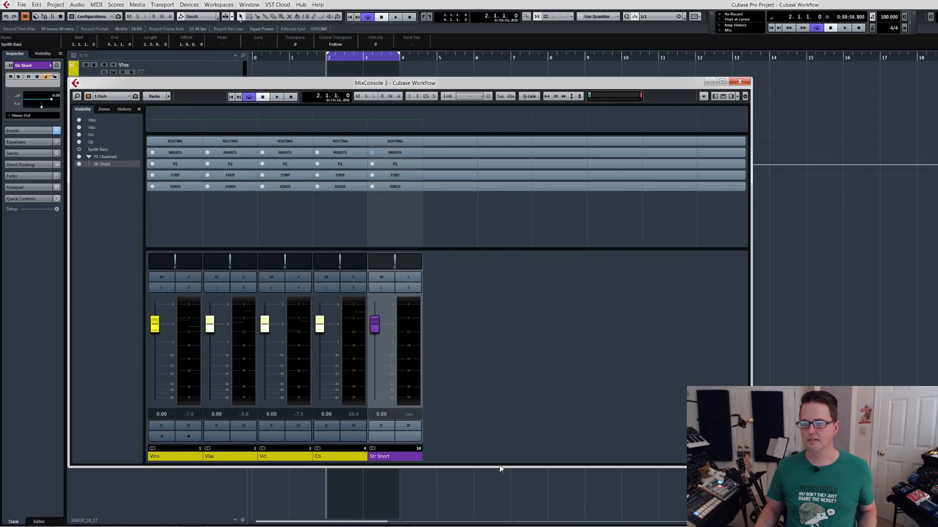
{"action": "left_click", "coordinate": [388, 459]}
{"action": "key", "text": "ctrl+h"}
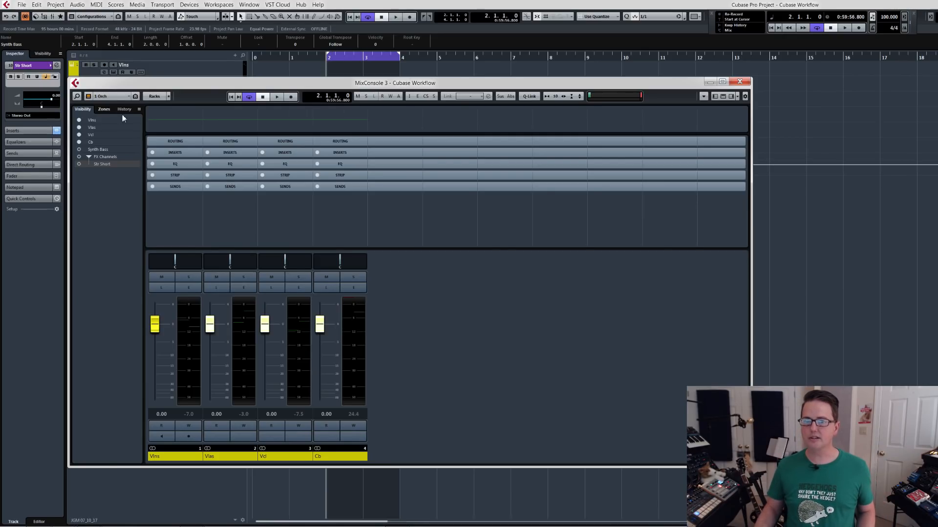
{"action": "left_click", "coordinate": [124, 98]}
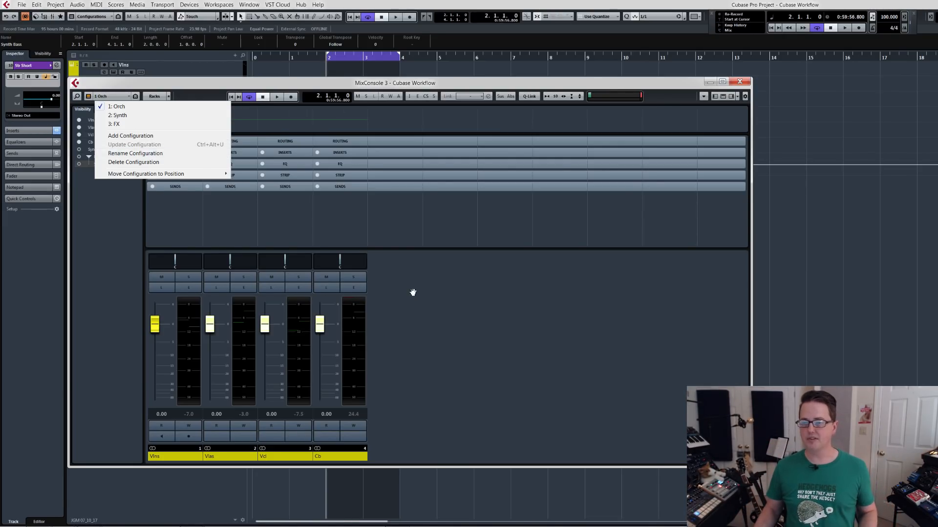
{"action": "left_click", "coordinate": [422, 316]}
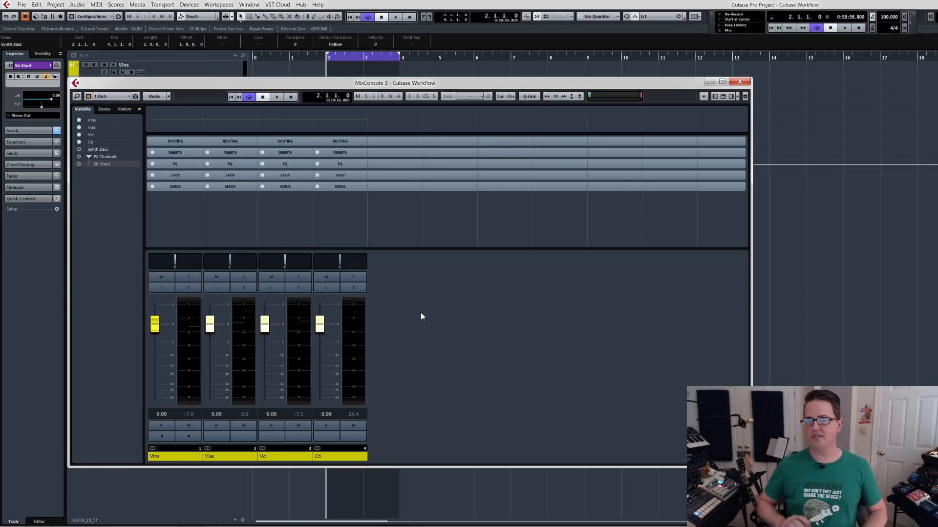
Switch to the Synth configuration and hide the Str Short channel so only Synth Bass is shown.
{"action": "left_click", "coordinate": [110, 97]}
{"action": "left_click", "coordinate": [118, 116]}
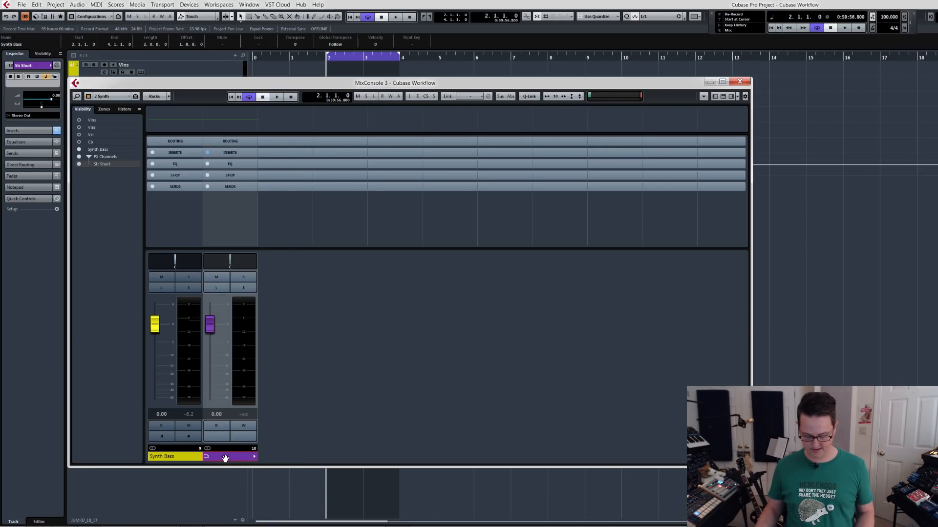
{"action": "key", "text": "ctrl+h"}
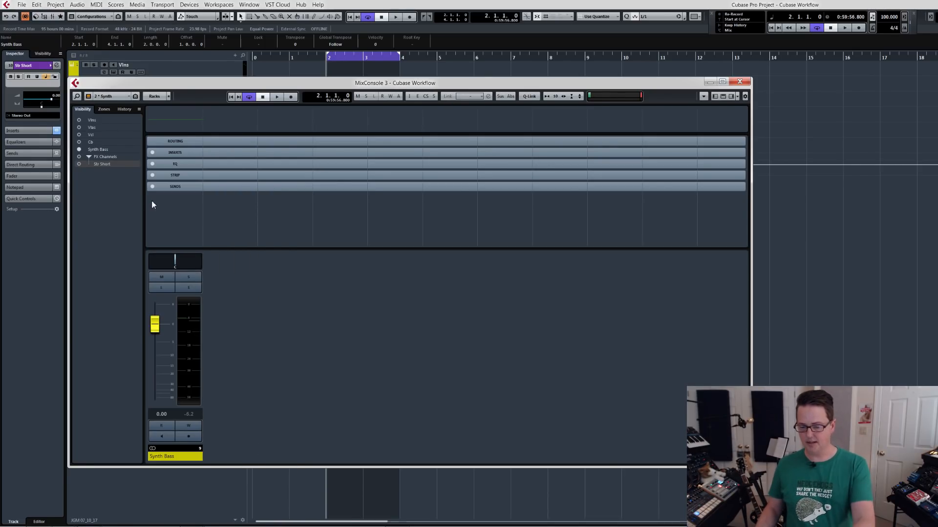
Check the channels shown in the FX configuration, then return to the Orch configuration.
{"action": "left_click", "coordinate": [110, 96]}
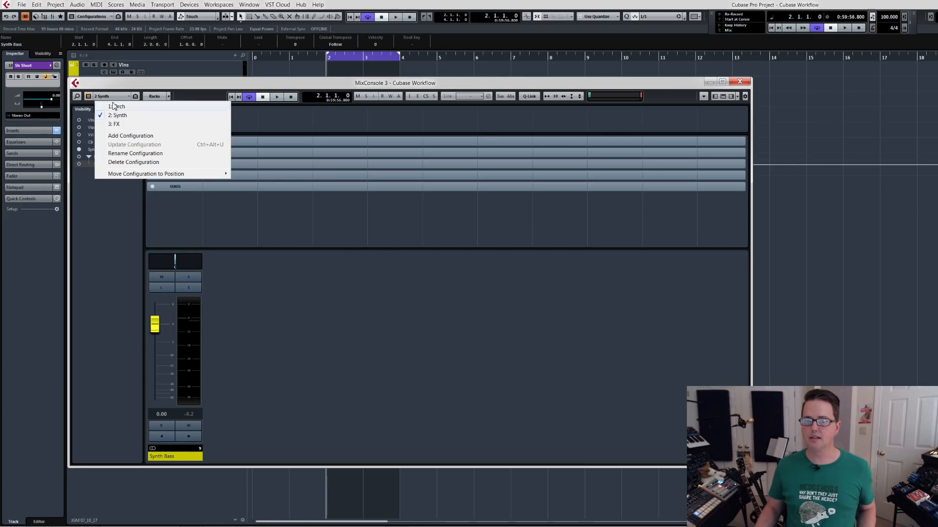
{"action": "left_click", "coordinate": [118, 124]}
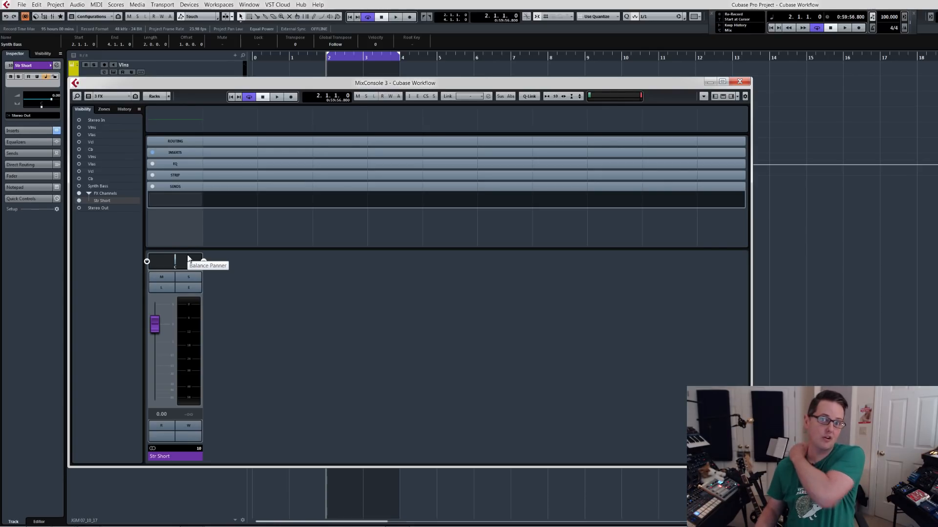
{"action": "left_click", "coordinate": [113, 97]}
{"action": "left_click", "coordinate": [117, 104]}
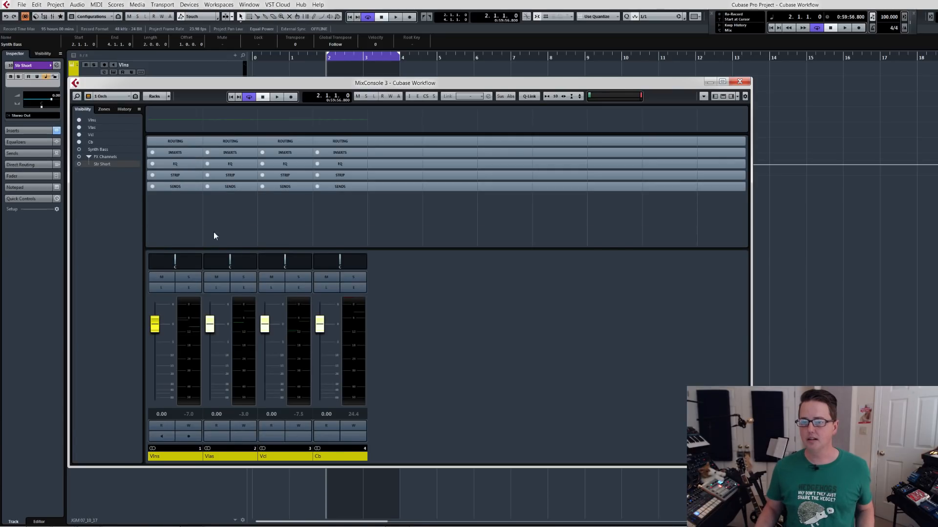
Select the Vlns, Vlas, Vcl and Cb channels with Q-Link active and add an enabled send to Str Short on all four.
{"action": "left_click", "coordinate": [177, 189]}
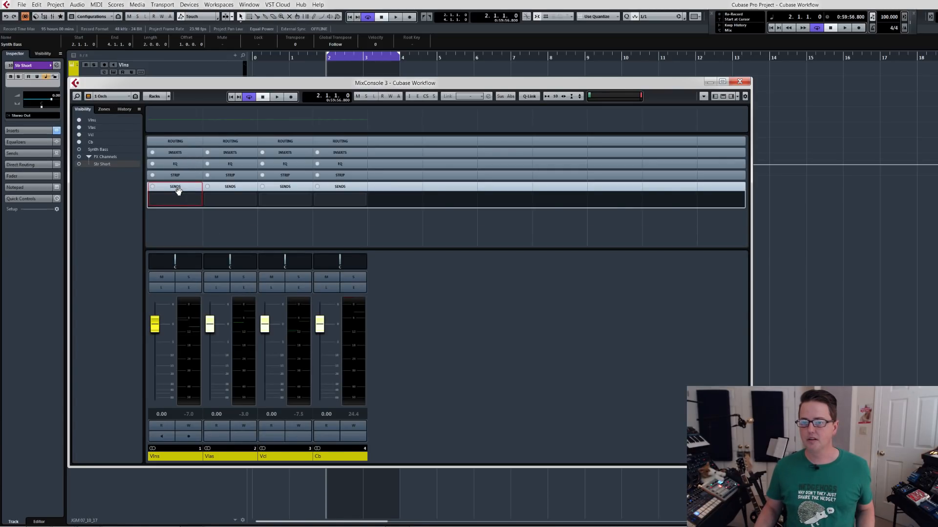
{"action": "left_click", "coordinate": [185, 458]}
{"action": "left_click", "coordinate": [330, 460], "text": "shift"}
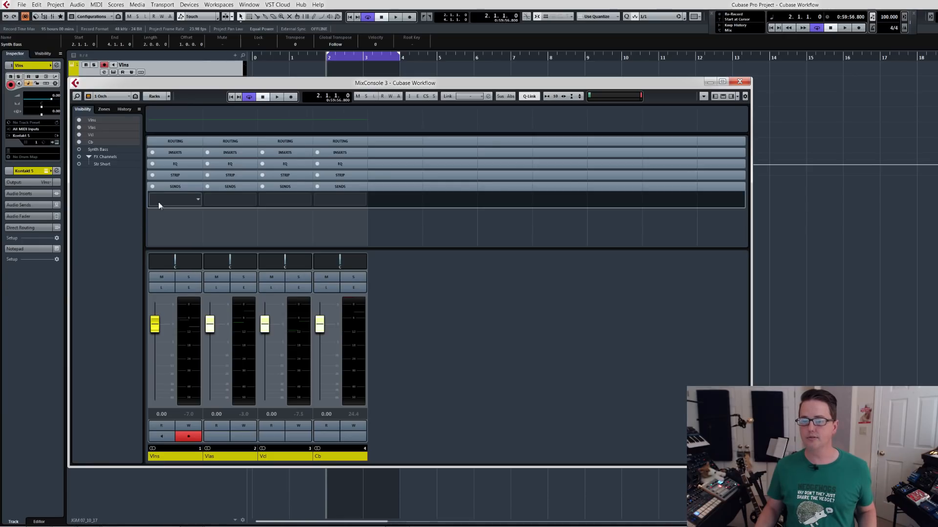
{"action": "left_click", "coordinate": [200, 202]}
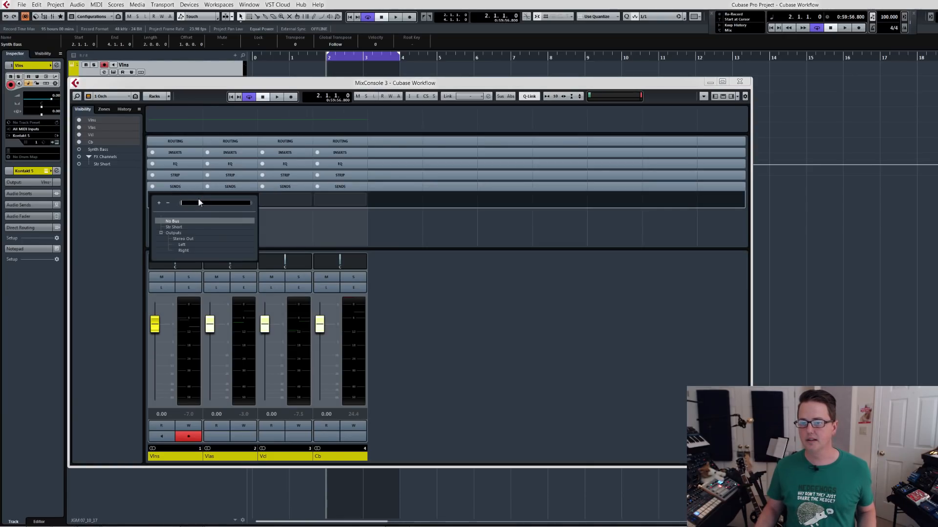
{"action": "left_click", "coordinate": [180, 227]}
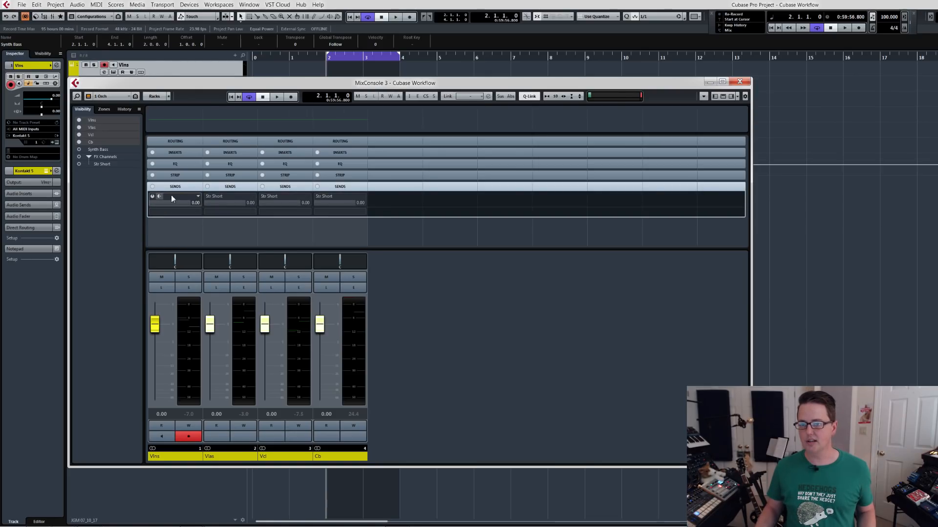
{"action": "left_click", "coordinate": [152, 196]}
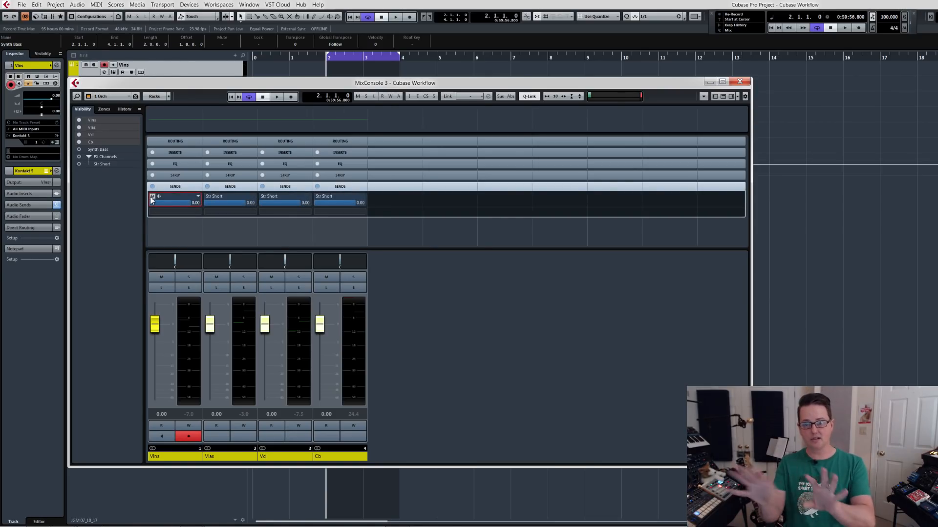
Solo the four string channels and play the loop in short bursts to hear the reverb tail.
{"action": "key", "text": "space"}
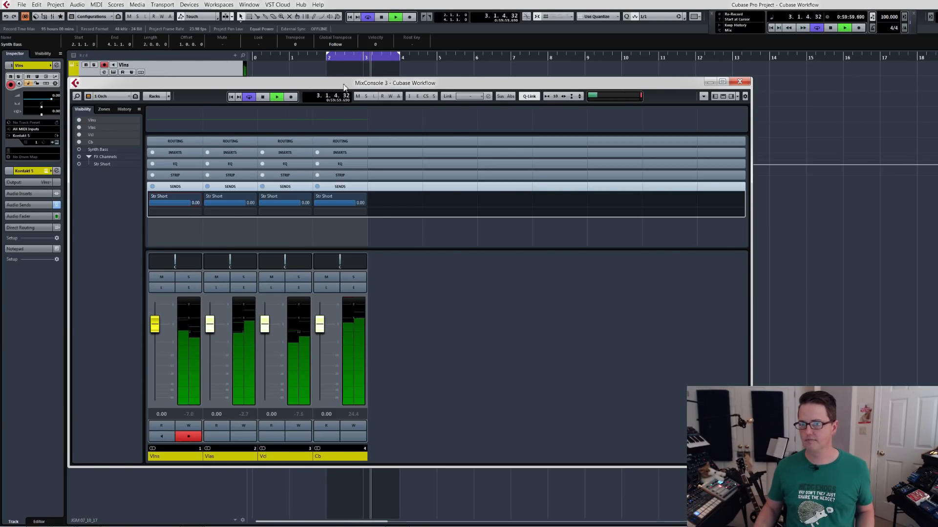
{"action": "key", "text": "space"}
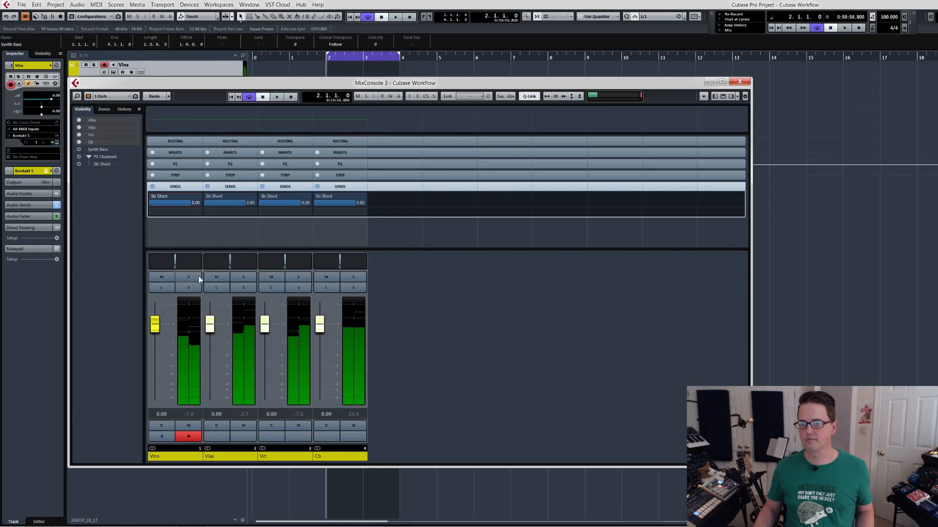
{"action": "left_click", "coordinate": [194, 279]}
{"action": "key", "text": "space"}
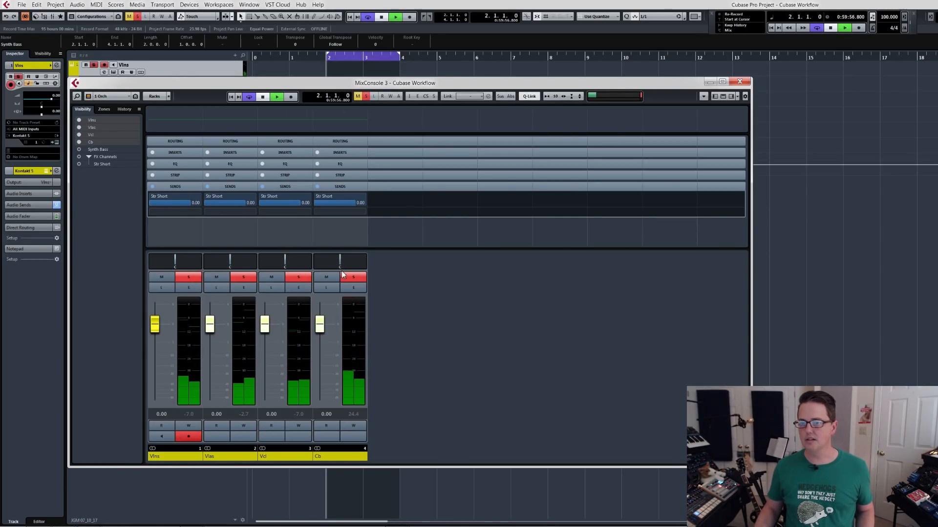
{"action": "key", "text": "space"}
{"action": "key", "text": "space"}
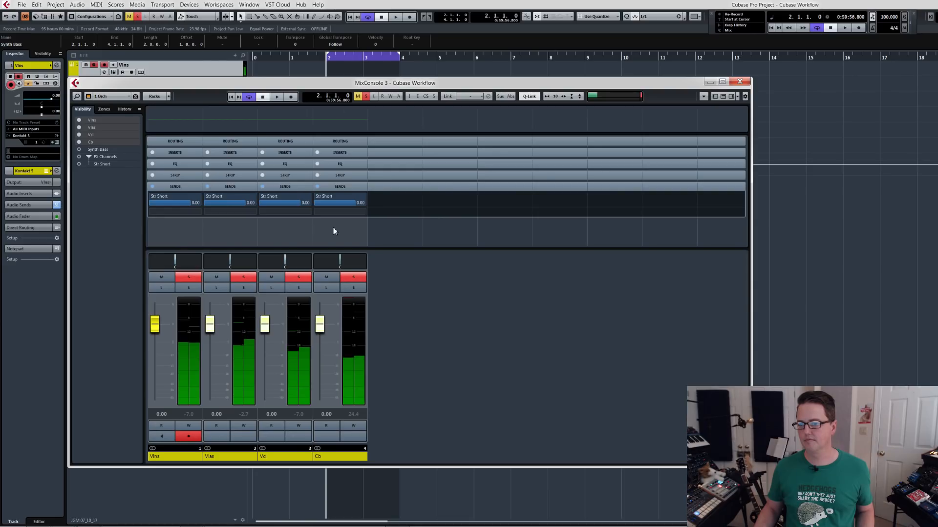
Lower the Str Short send level on all four string channels to -7.25 and audition the result with short playback.
{"action": "left_click_drag", "start_coordinate": [352, 202], "coordinate": [342, 203]}
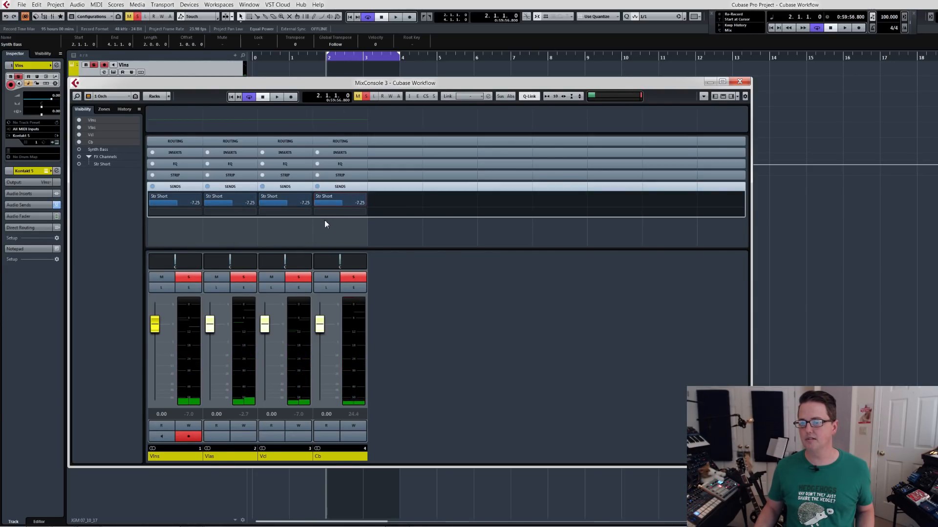
{"action": "key", "text": "space"}
{"action": "key", "text": "space"}
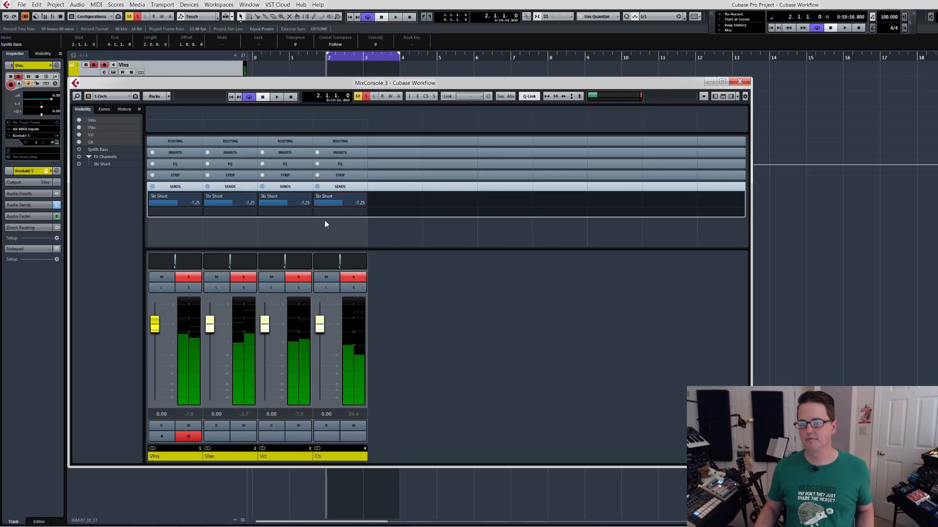
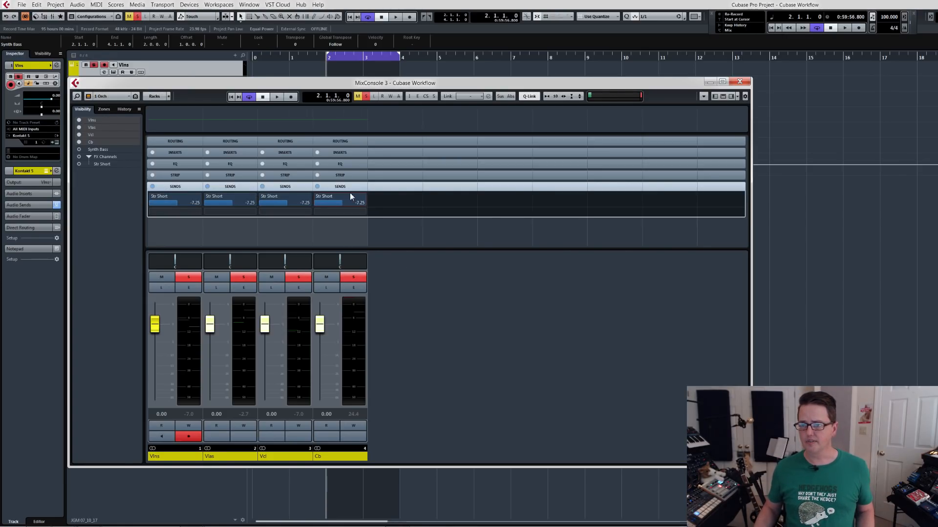
Select the Synth Bass channel and switch the mixer to the Synth configuration, then close the mixer and clear the solo.
{"action": "left_click", "coordinate": [176, 188]}
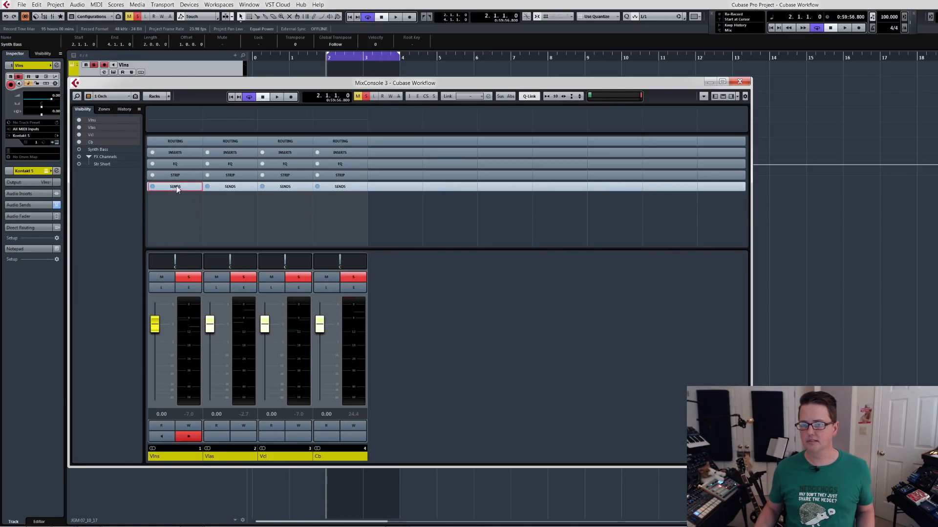
{"action": "left_click", "coordinate": [176, 187]}
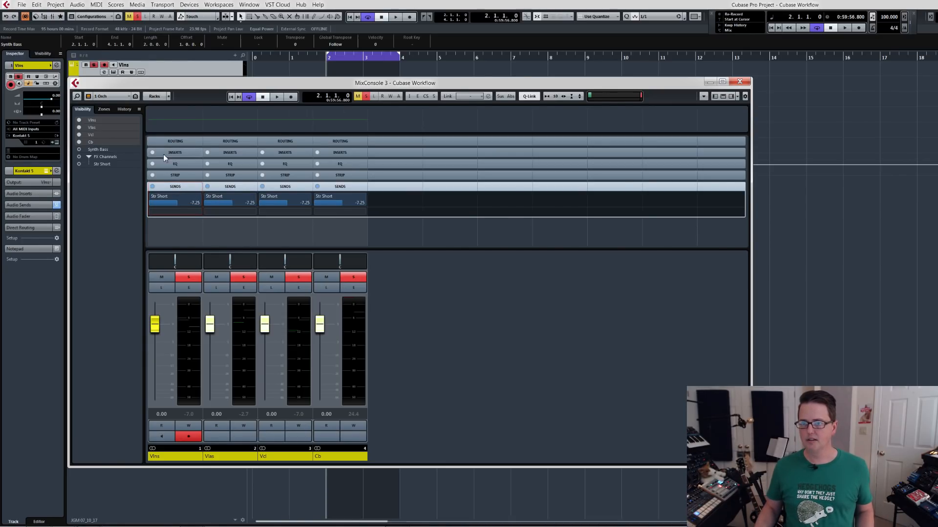
{"action": "left_click", "coordinate": [106, 149]}
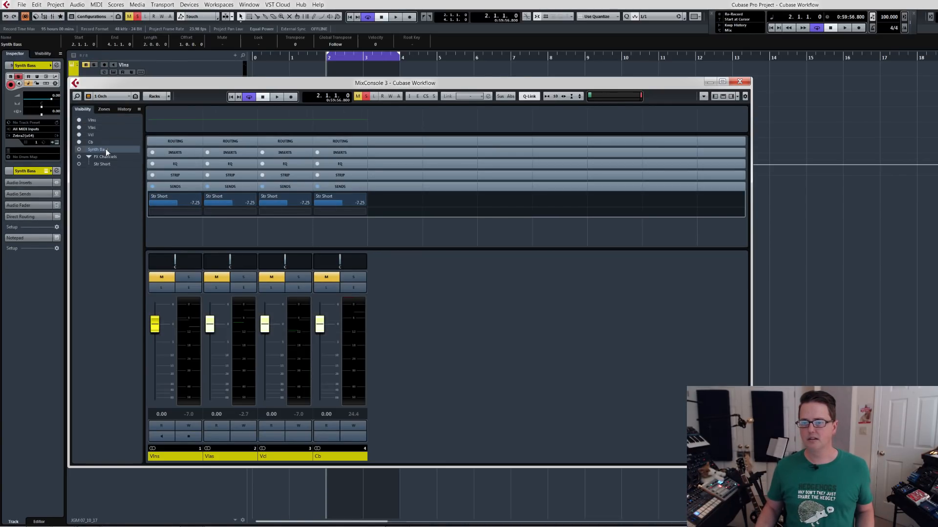
{"action": "left_click", "coordinate": [111, 97]}
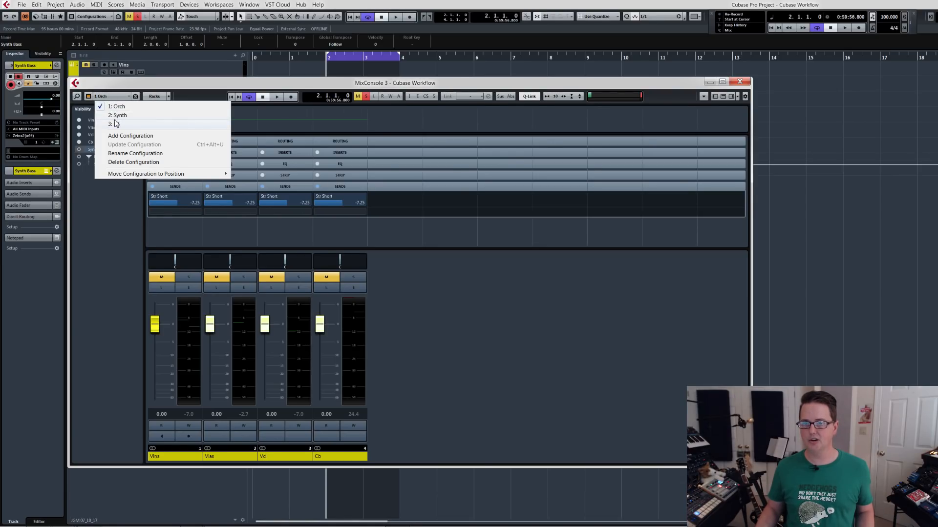
{"action": "left_click", "coordinate": [117, 116]}
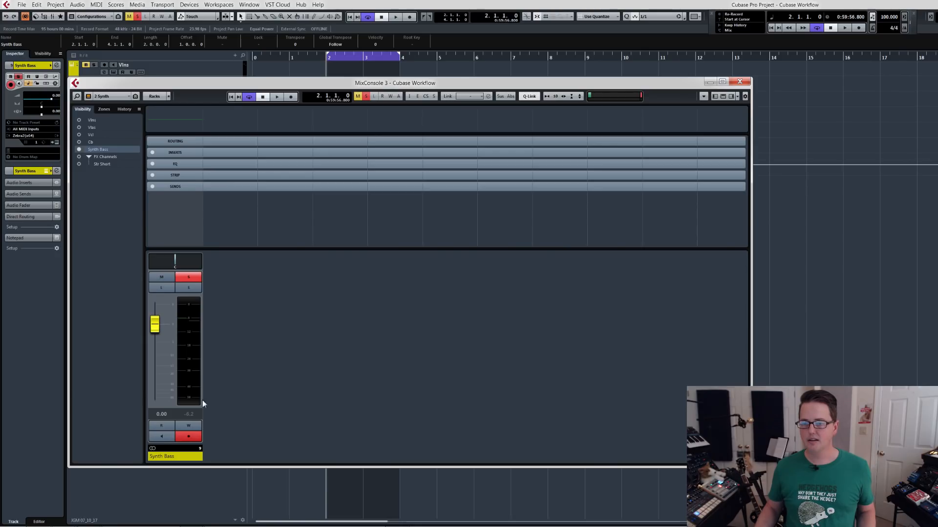
{"action": "left_click", "coordinate": [739, 81]}
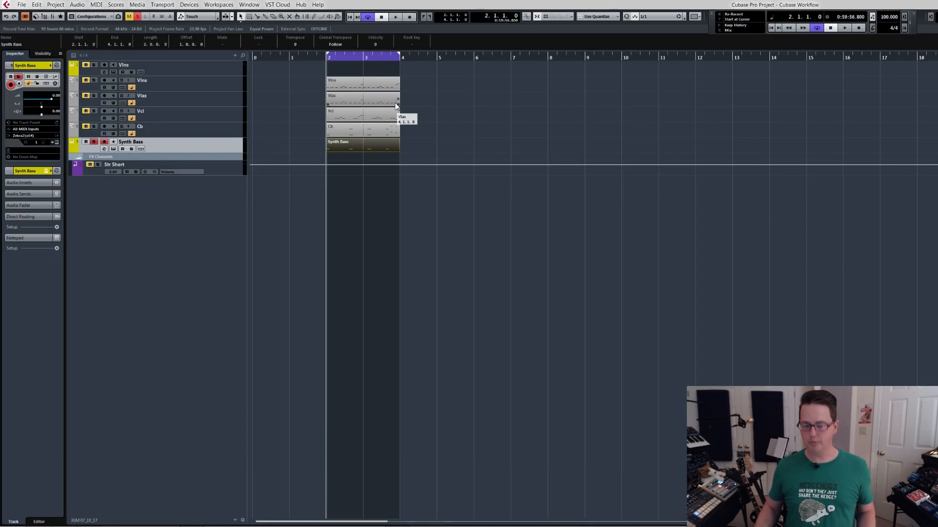
{"action": "key", "text": "s"}
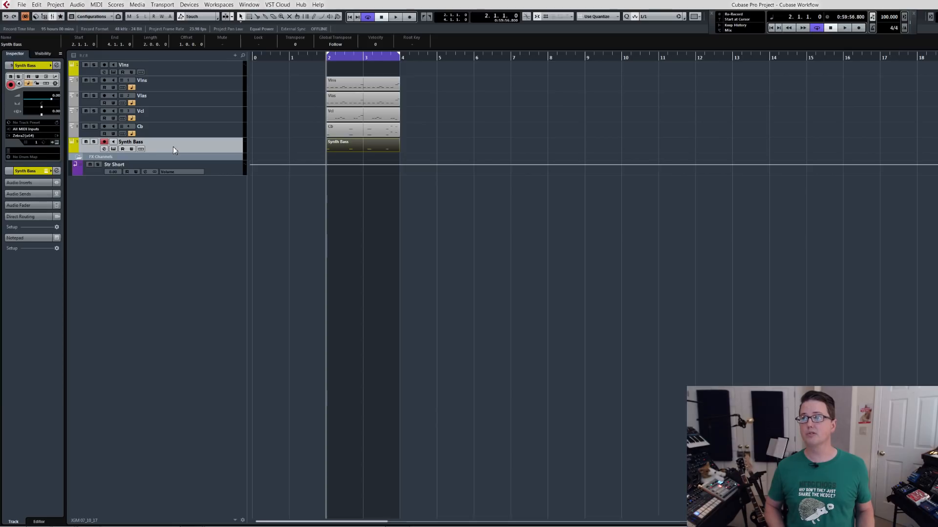
Open the main MixConsole, move it over the project window and increase its height to show the full channel strips.
{"action": "key", "text": "F3"}
{"action": "key", "text": "F3"}
{"action": "key", "text": "F3"}
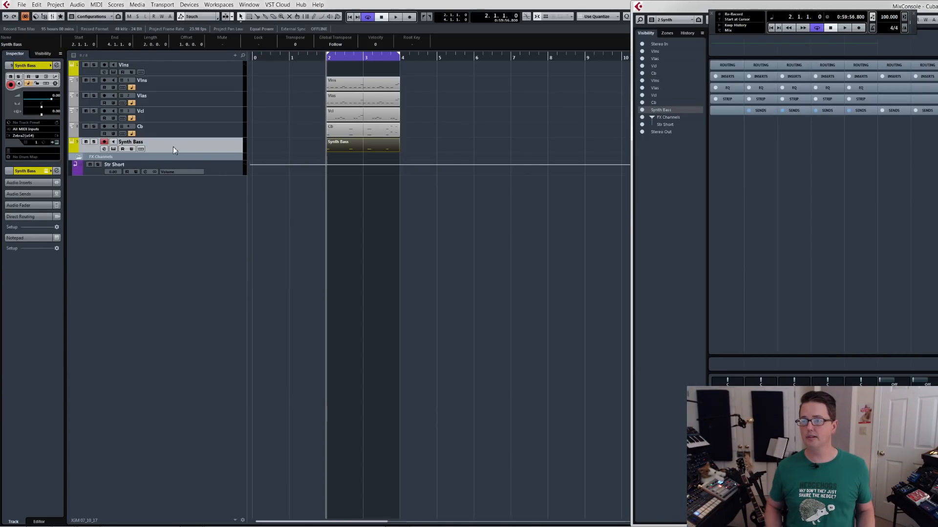
{"action": "left_click_drag", "start_coordinate": [685, 8], "coordinate": [63, 41]}
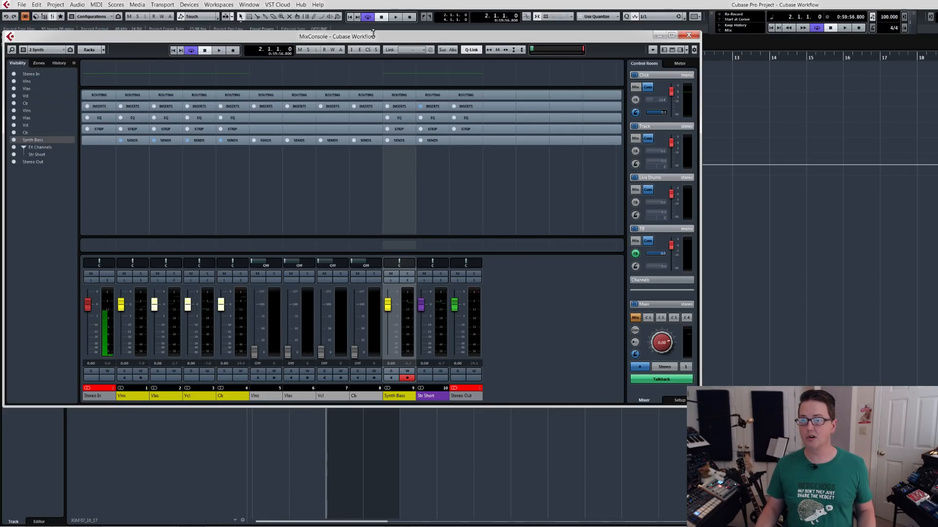
{"action": "left_click_drag", "start_coordinate": [376, 37], "coordinate": [374, 38]}
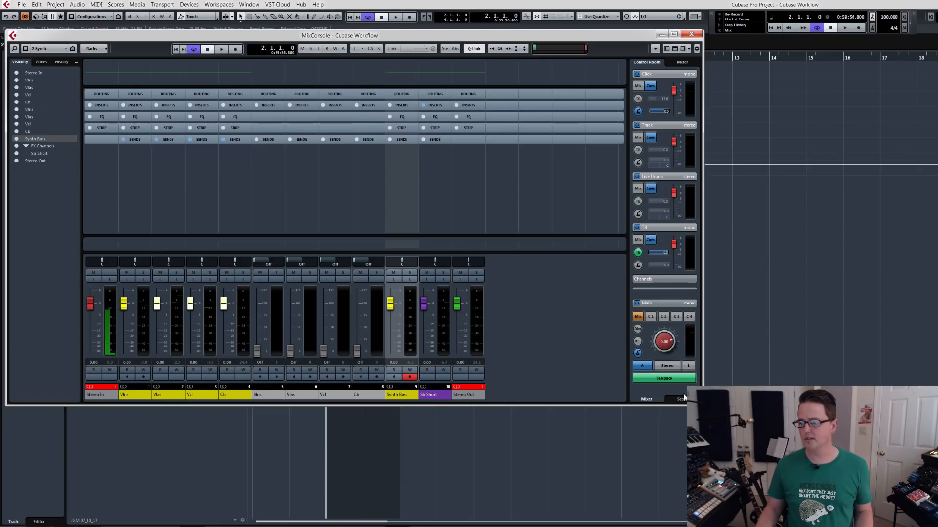
{"action": "left_click_drag", "start_coordinate": [677, 407], "coordinate": [682, 483]}
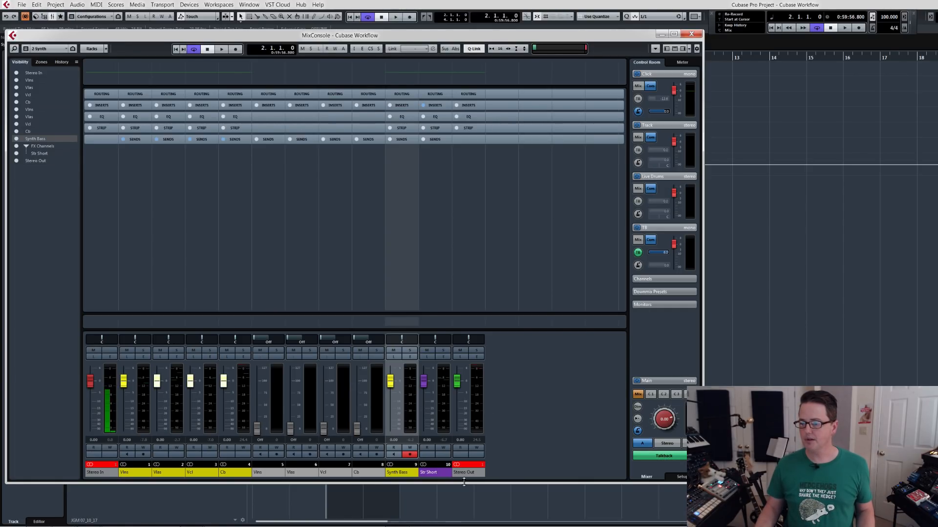
Select the Stereo Out channel, play the loop to check its level and view its insert slots, then close the MixConsole.
{"action": "left_click", "coordinate": [470, 473]}
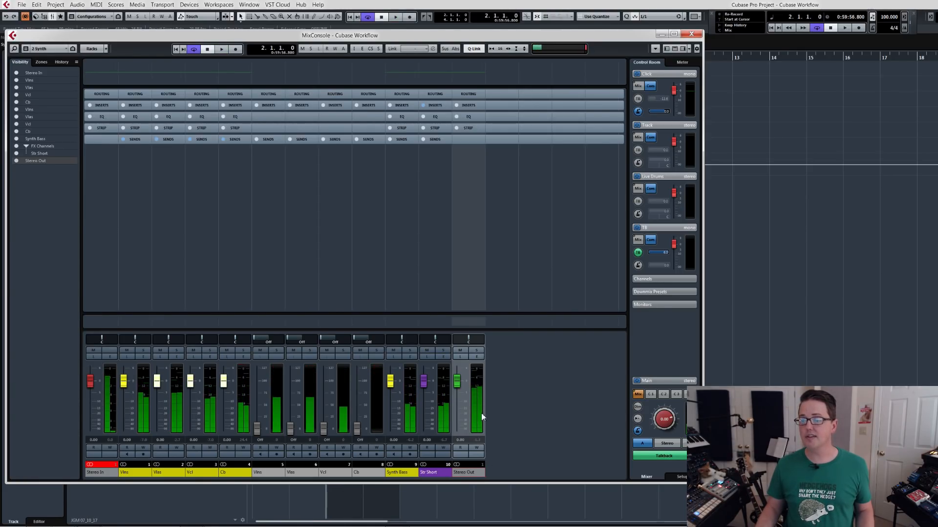
{"action": "left_click", "coordinate": [465, 105]}
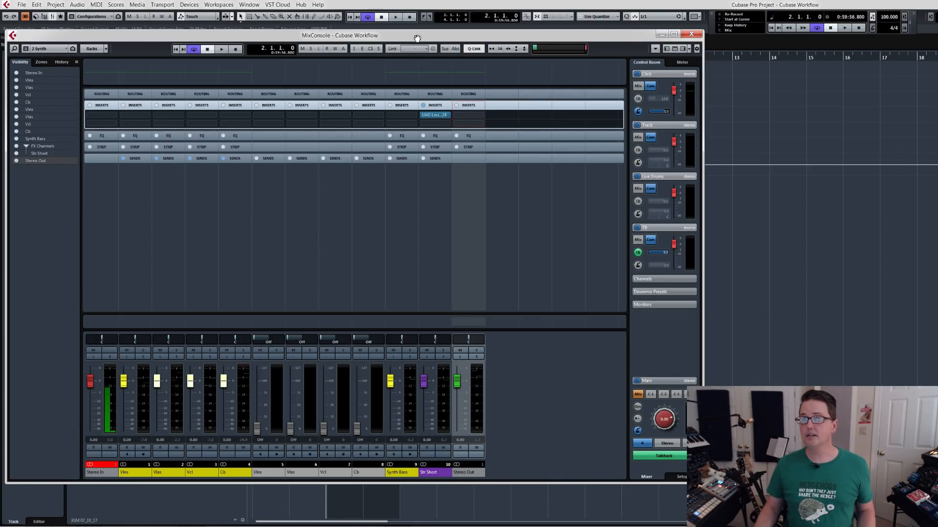
{"action": "left_click_drag", "start_coordinate": [415, 35], "coordinate": [415, 32]}
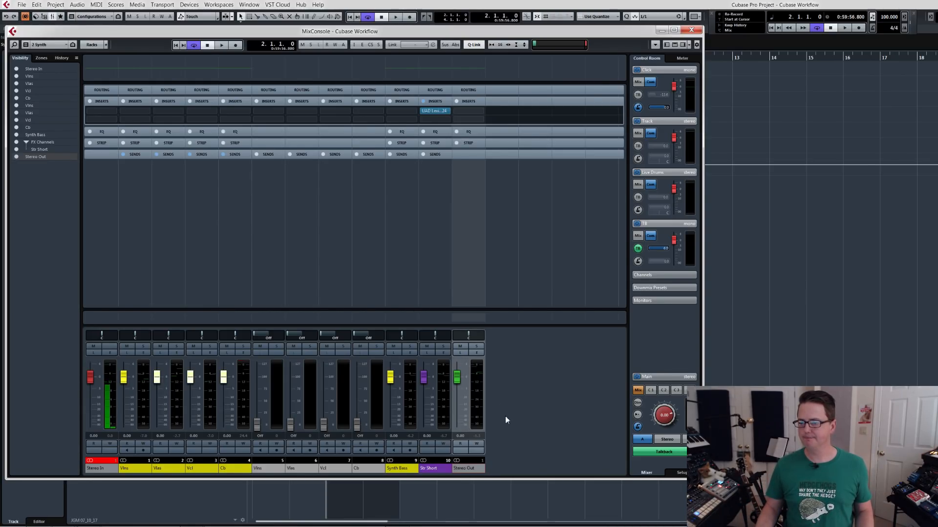
{"action": "left_click", "coordinate": [692, 31]}
Add one stereo audio track named EQ, routed to Stereo Out.
{"action": "right_click", "coordinate": [147, 223]}
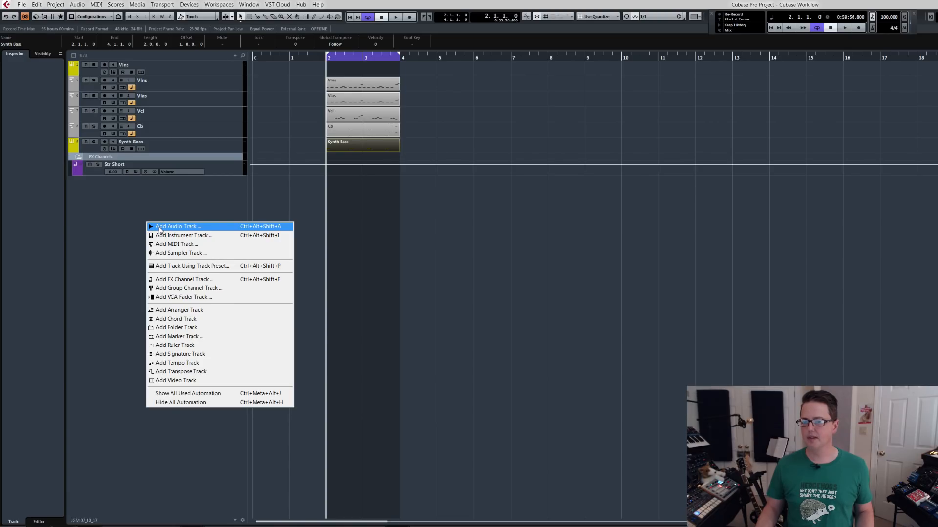
{"action": "left_click", "coordinate": [160, 230]}
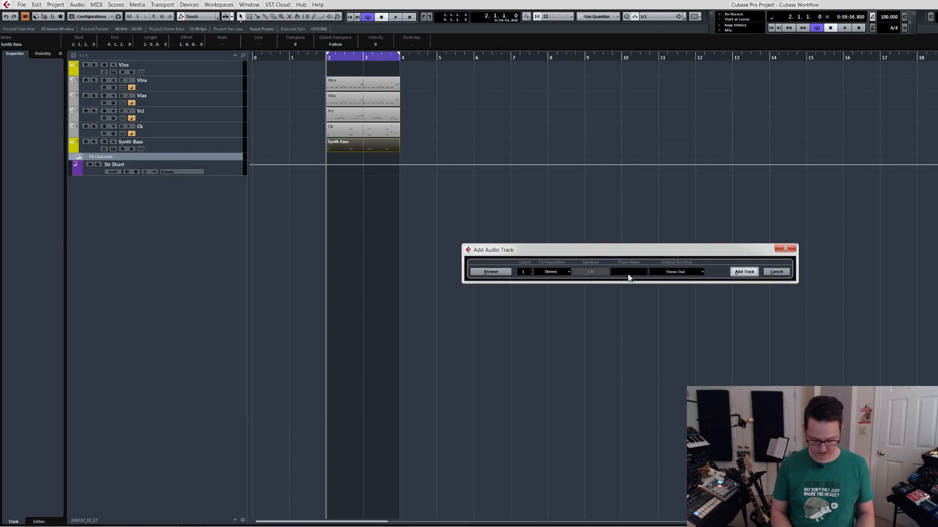
{"action": "type", "text": "EQ"}
{"action": "key", "text": "Return"}
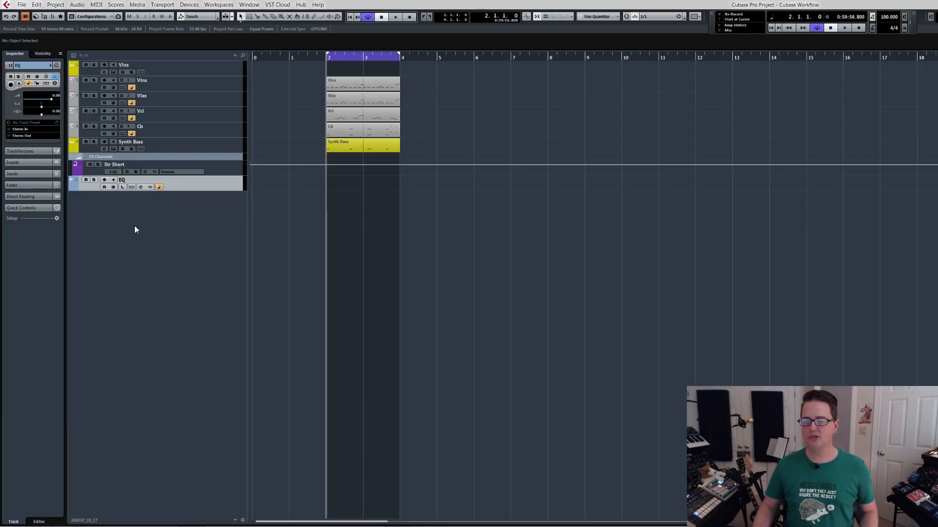
In MixConsole 3, hide the EQ channel from the Orch configuration and update that configuration, with the routing rack shown.
{"action": "key", "text": "F3"}
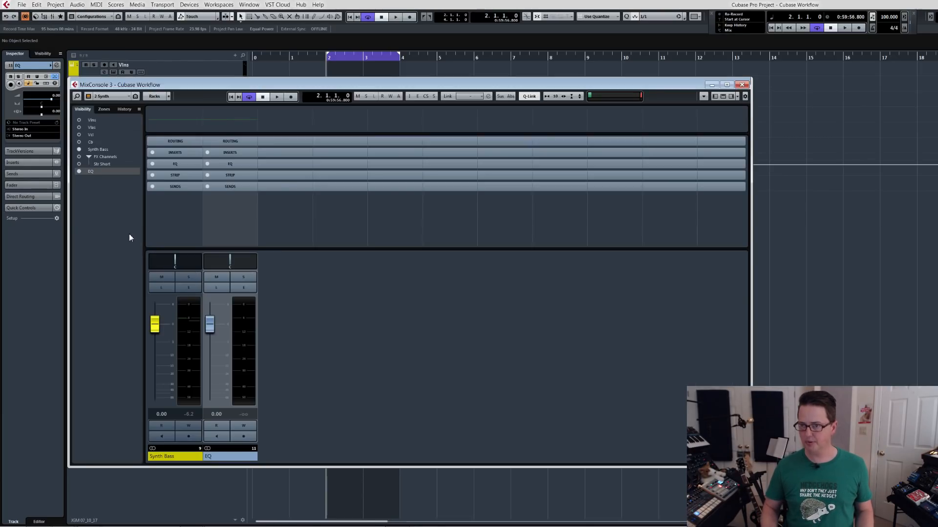
{"action": "left_click", "coordinate": [230, 141]}
{"action": "left_click", "coordinate": [110, 97]}
{"action": "left_click", "coordinate": [117, 107]}
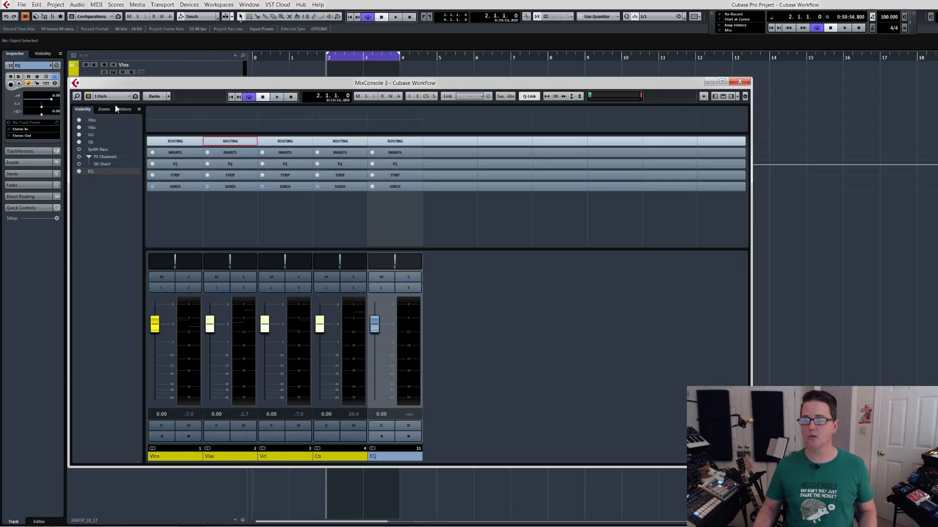
{"action": "left_click", "coordinate": [234, 142]}
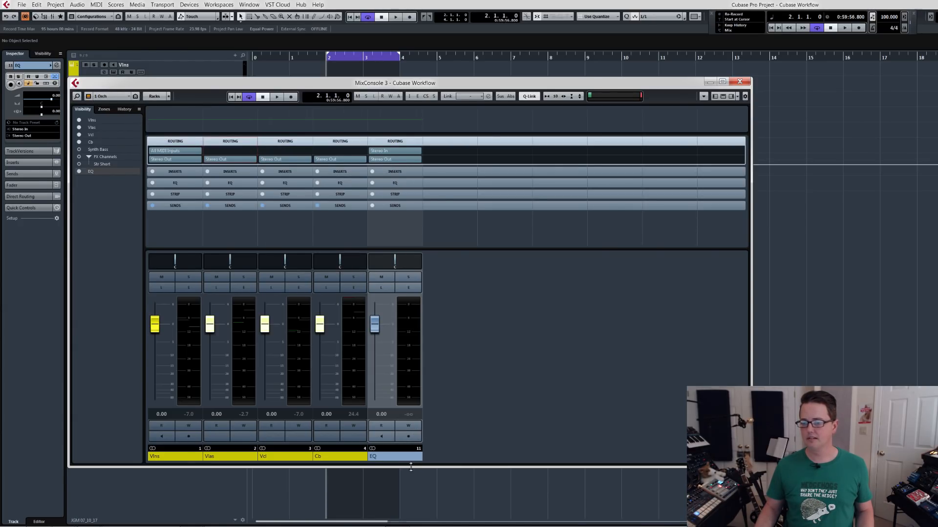
{"action": "left_click", "coordinate": [394, 458]}
{"action": "key", "text": "ctrl+h"}
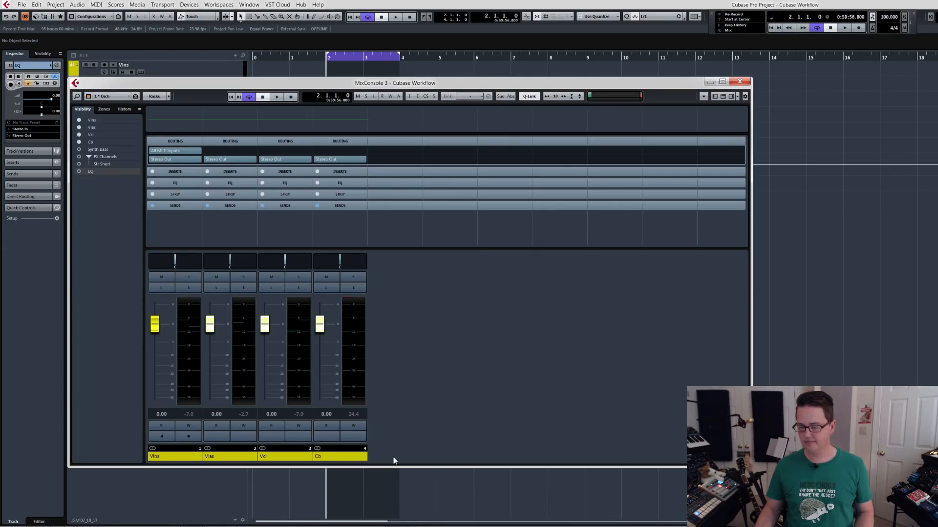
{"action": "key", "text": "ctrl+u"}
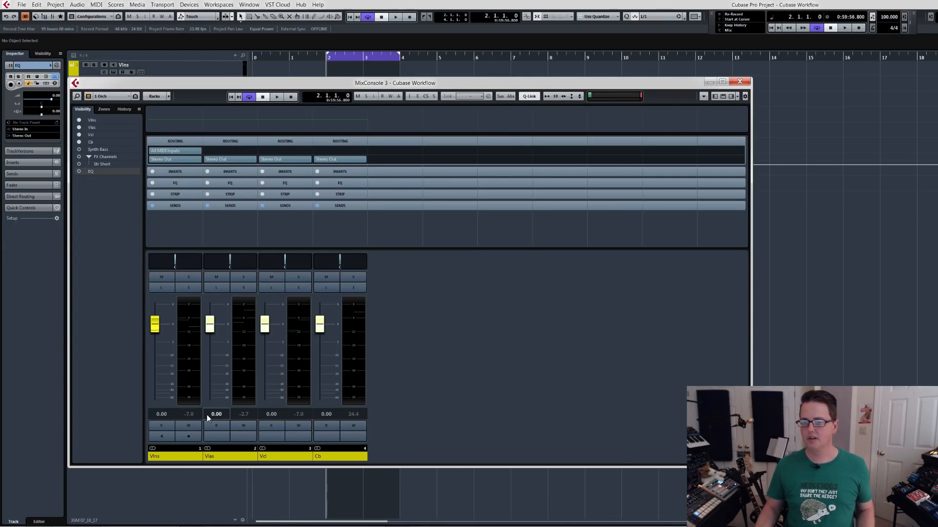
Select the Vlns, Vlas, Vcl and Cb channels and set the output routing of all four to No Bus.
{"action": "left_click", "coordinate": [178, 454]}
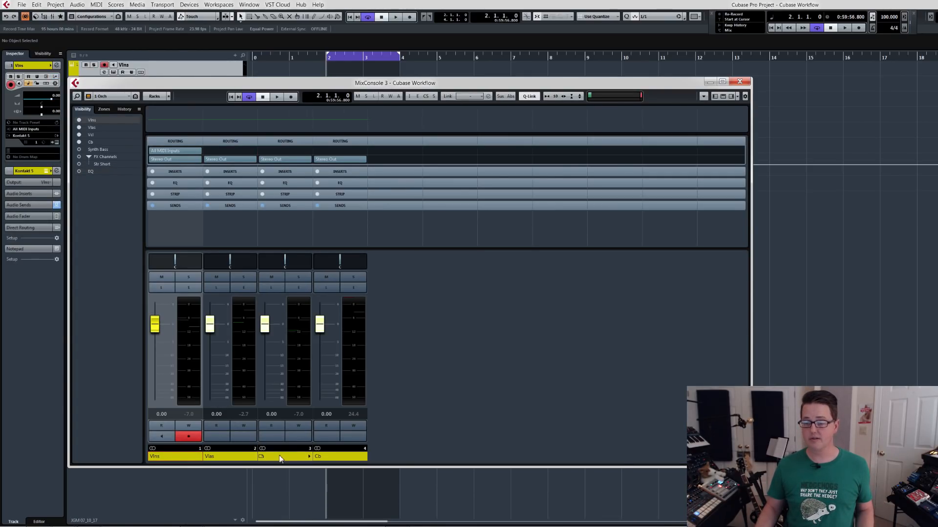
{"action": "left_click", "coordinate": [326, 457], "text": "shift"}
{"action": "left_click", "coordinate": [364, 160]}
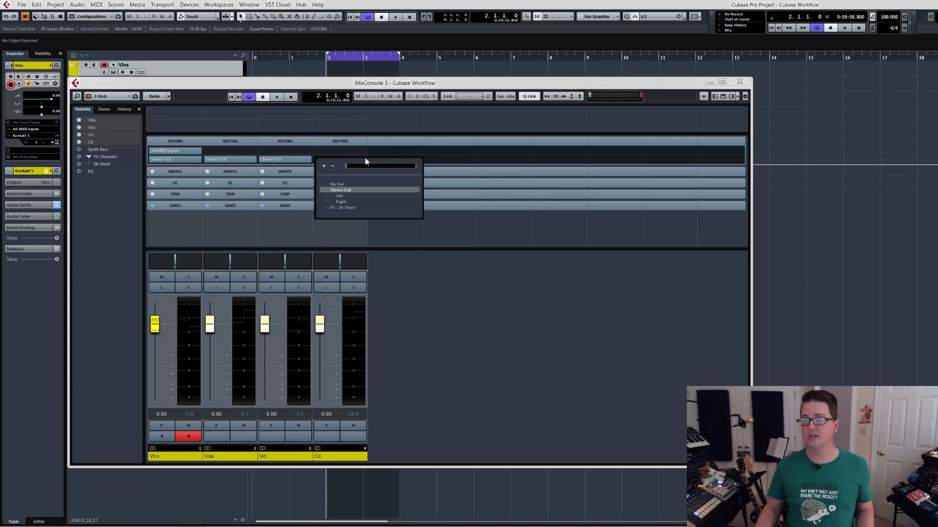
{"action": "left_click", "coordinate": [351, 183]}
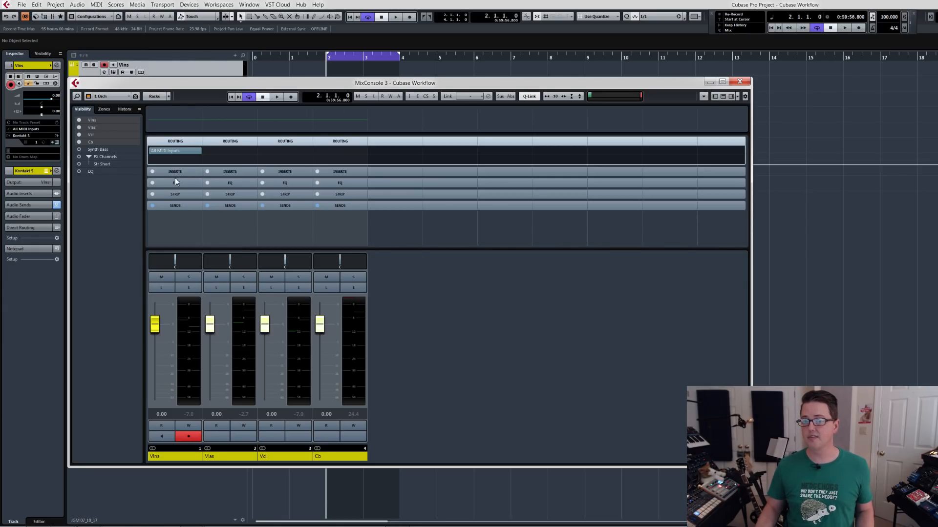
In the Synth configuration, set the Synth Bass output routing to No Bus and hide the EQ channel.
{"action": "left_click", "coordinate": [110, 97]}
{"action": "left_click", "coordinate": [117, 114]}
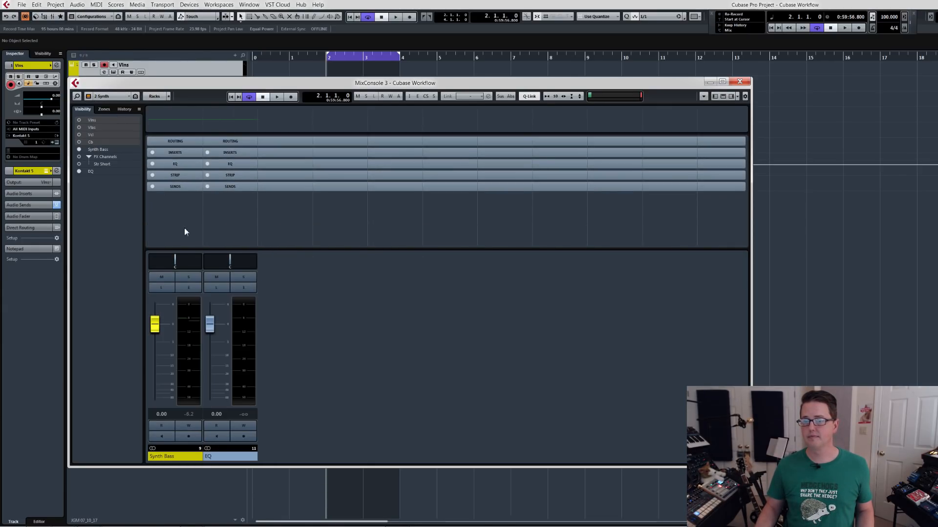
{"action": "left_click", "coordinate": [176, 143]}
{"action": "left_click", "coordinate": [175, 157]}
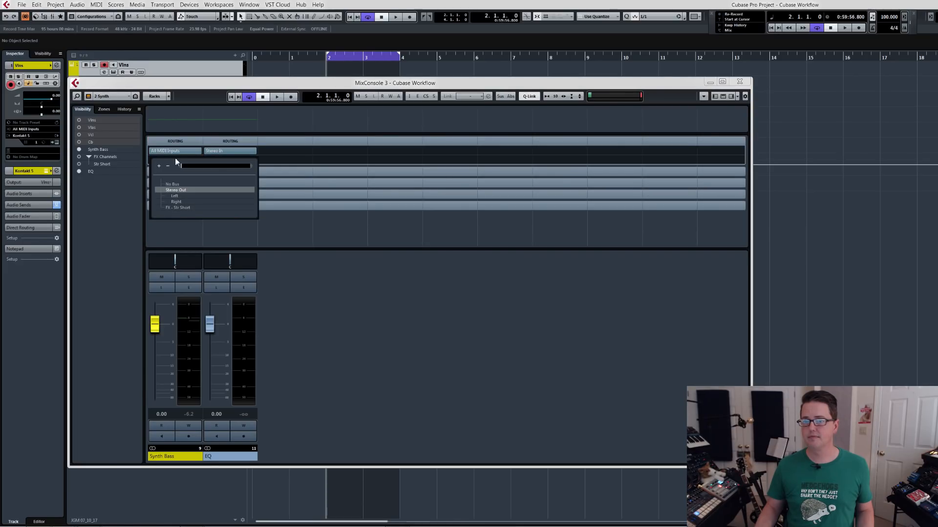
{"action": "key", "text": "Up"}
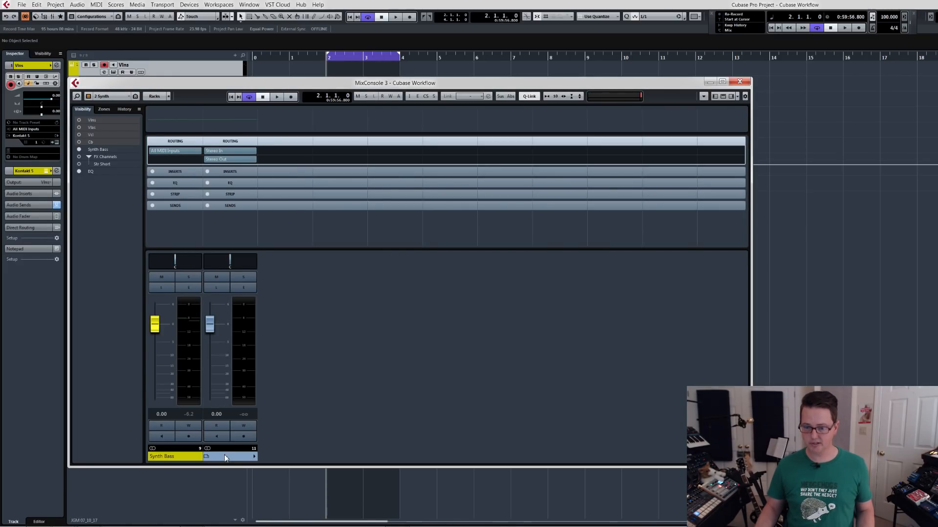
{"action": "left_click", "coordinate": [224, 456]}
{"action": "key", "text": "ctrl+h"}
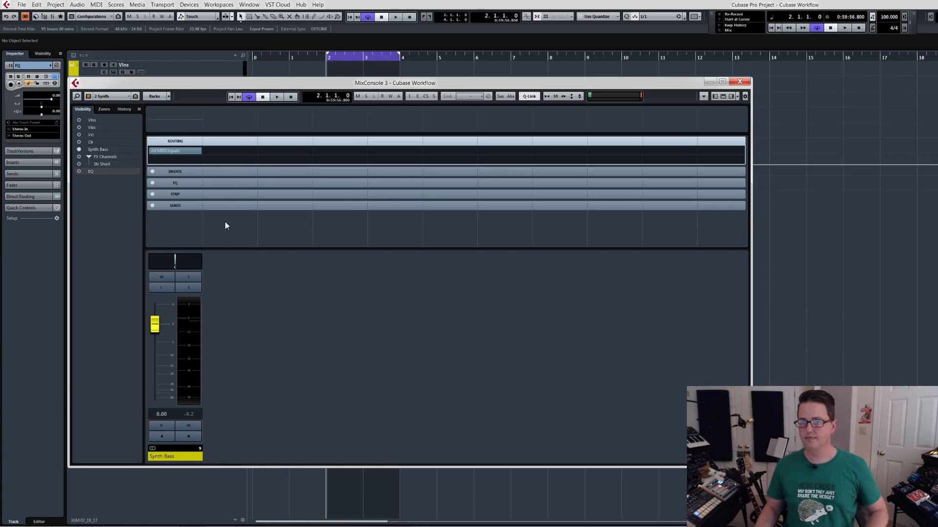
Switch to the FX configuration with the routing rack shown and hide the EQ channel from it.
{"action": "left_click", "coordinate": [110, 97]}
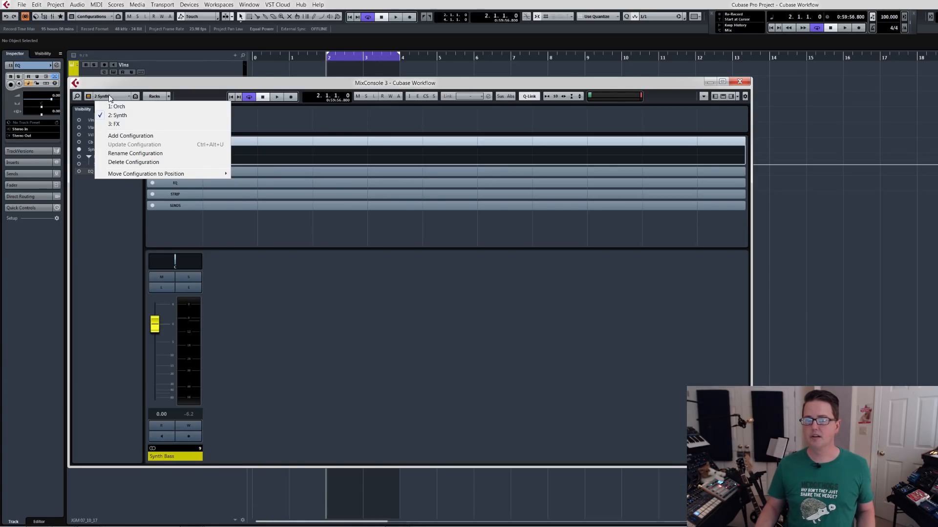
{"action": "left_click", "coordinate": [121, 122]}
{"action": "left_click", "coordinate": [175, 141]}
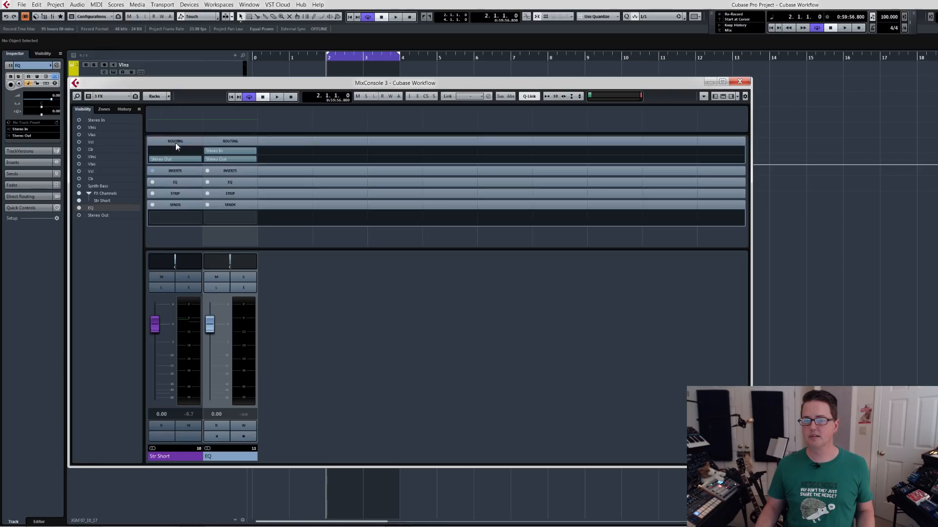
{"action": "left_click", "coordinate": [233, 456]}
{"action": "key", "text": "ctrl+h"}
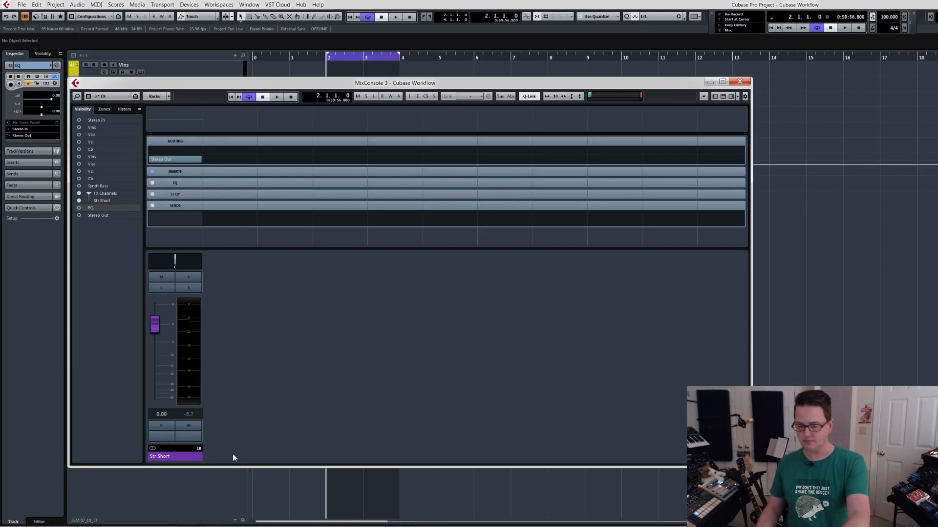
Set the Str Short channel's output routing to No Bus and close the mixer.
{"action": "left_click", "coordinate": [180, 160]}
{"action": "left_click", "coordinate": [178, 186]}
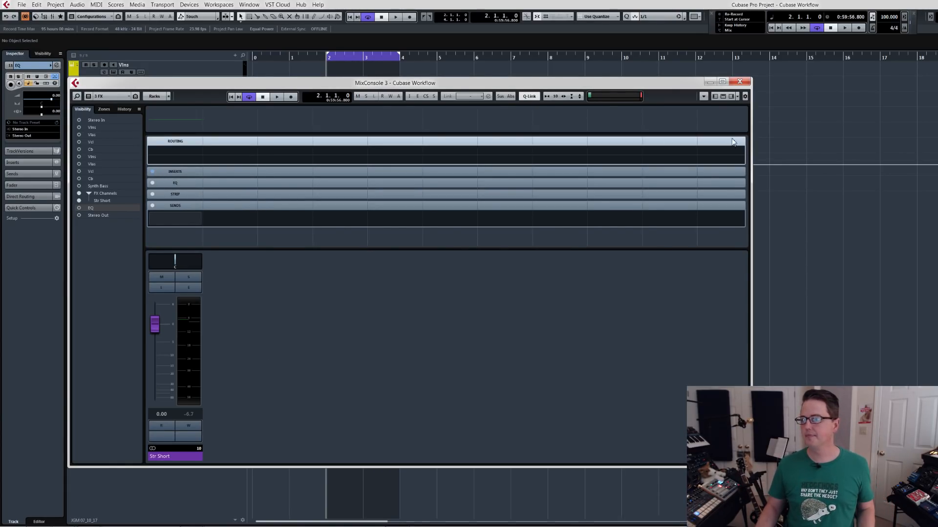
{"action": "left_click", "coordinate": [741, 82]}
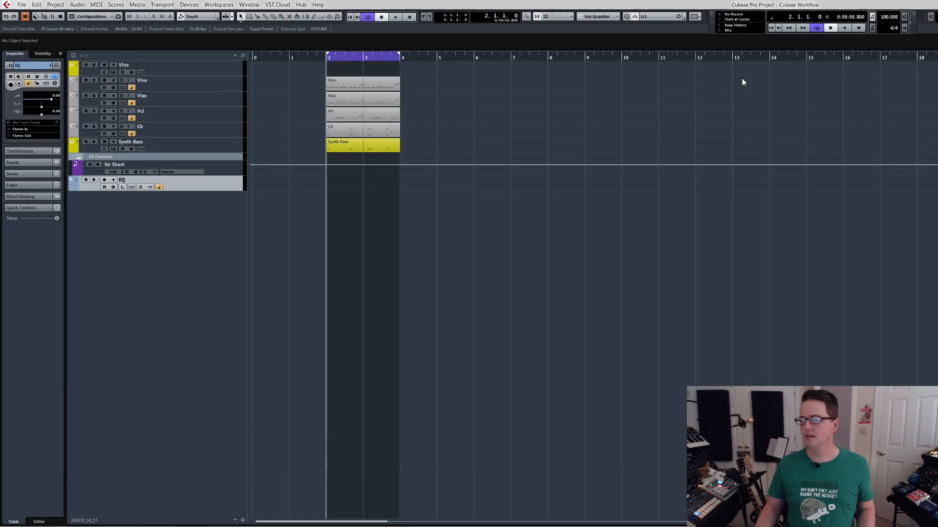
Add four stereo group channel tracks outside a folder, with their output routed to Stereo Out.
{"action": "right_click", "coordinate": [176, 236]}
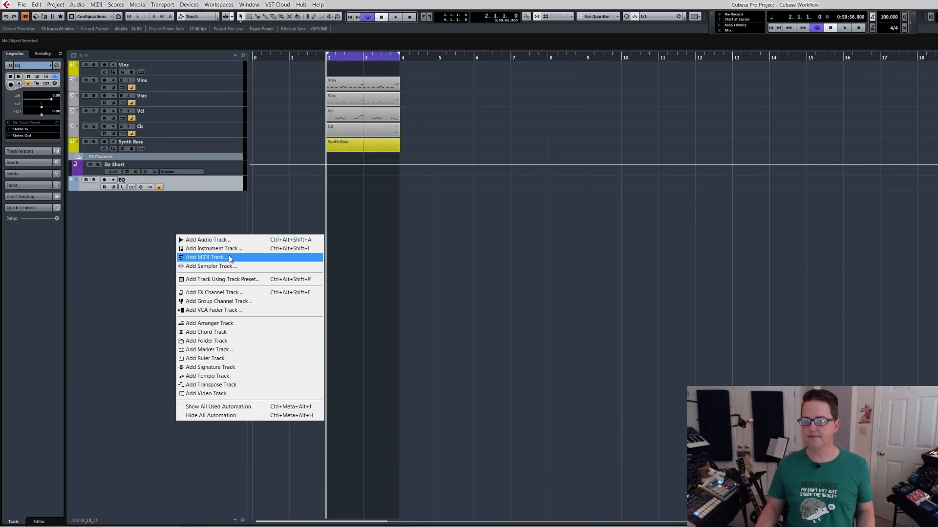
{"action": "left_click", "coordinate": [238, 303]}
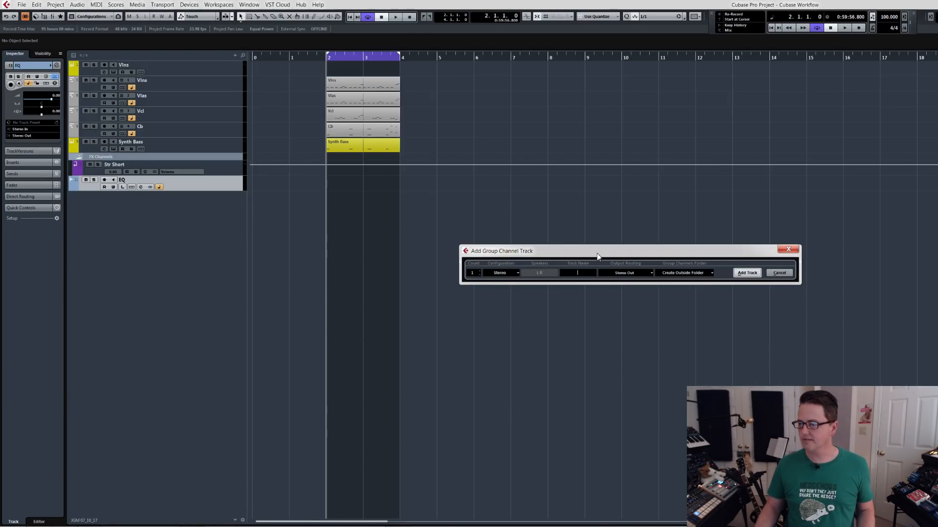
{"action": "left_click_drag", "start_coordinate": [597, 256], "coordinate": [560, 252]}
{"action": "left_click", "coordinate": [541, 269]}
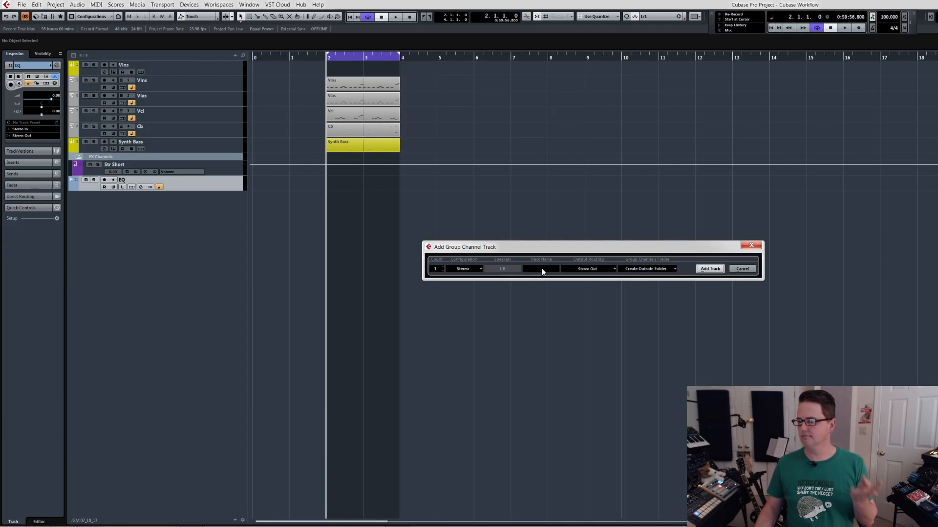
{"action": "left_click", "coordinate": [443, 268]}
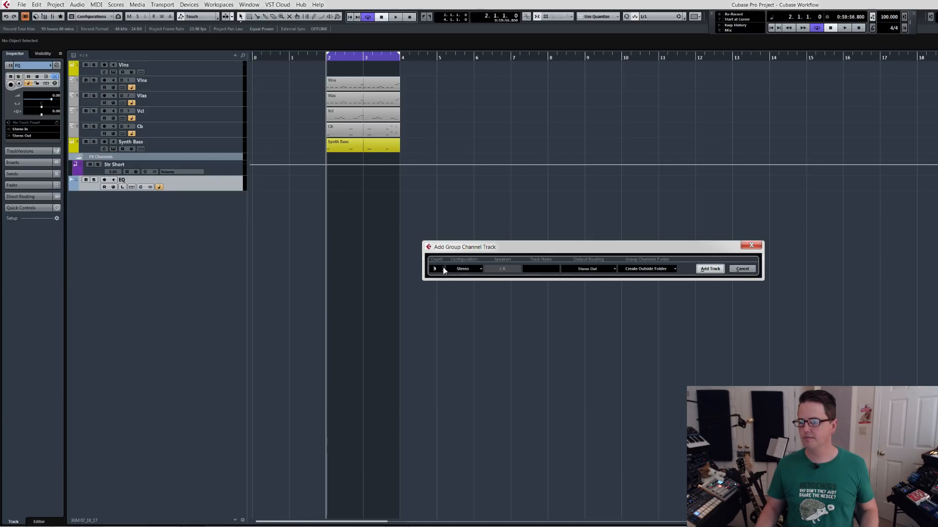
{"action": "left_click", "coordinate": [710, 269]}
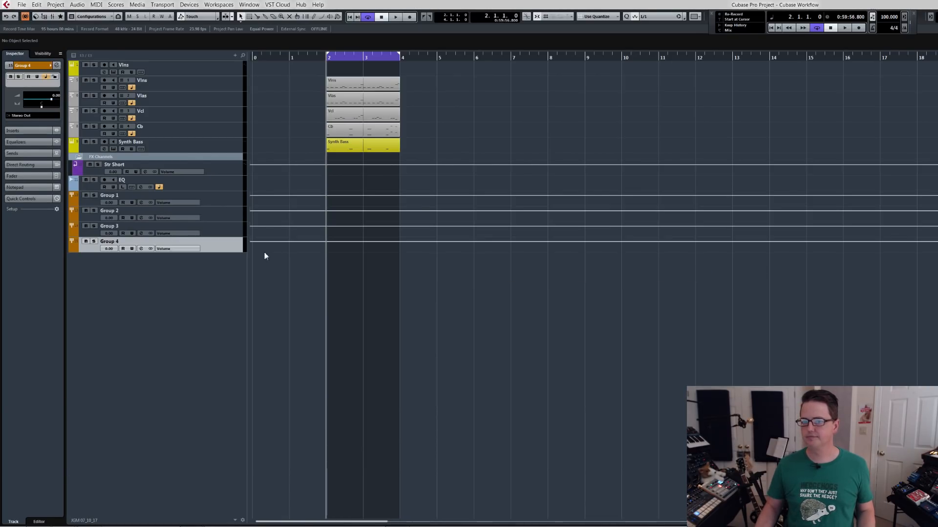
Rename the four group tracks High Str, Low Str, Synth Bass and Drums, in that order.
{"action": "left_click", "coordinate": [224, 199]}
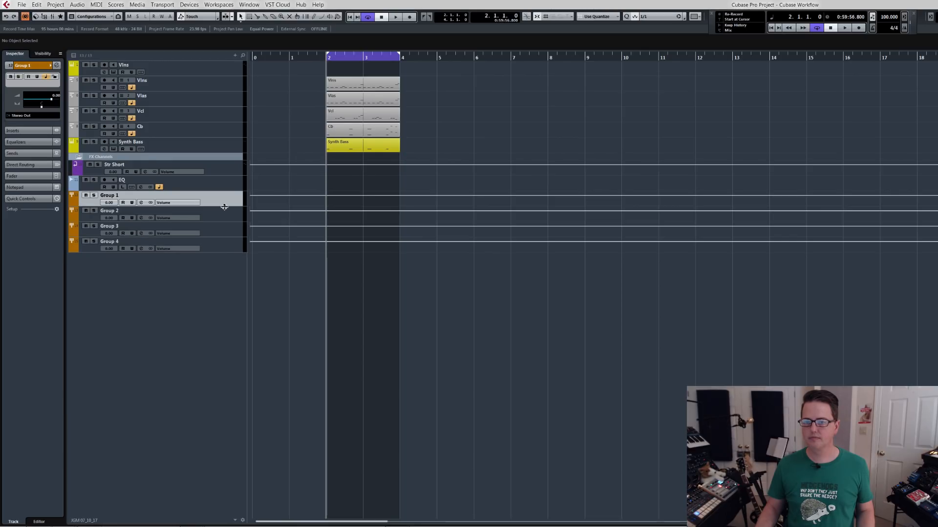
{"action": "double_click", "coordinate": [111, 196]}
{"action": "type", "text": "Hi"}
{"action": "key", "text": "Tab"}
{"action": "type", "text": "Low Str"}
{"action": "key", "text": "Tab"}
{"action": "type", "text": "Synth Bass"}
{"action": "key", "text": "Tab"}
{"action": "type", "text": "Drums"}
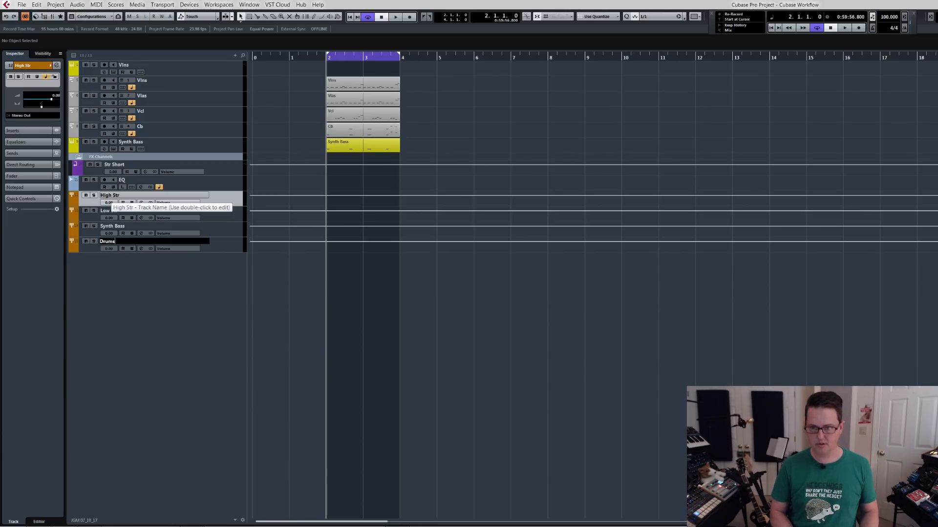
{"action": "key", "text": "Return"}
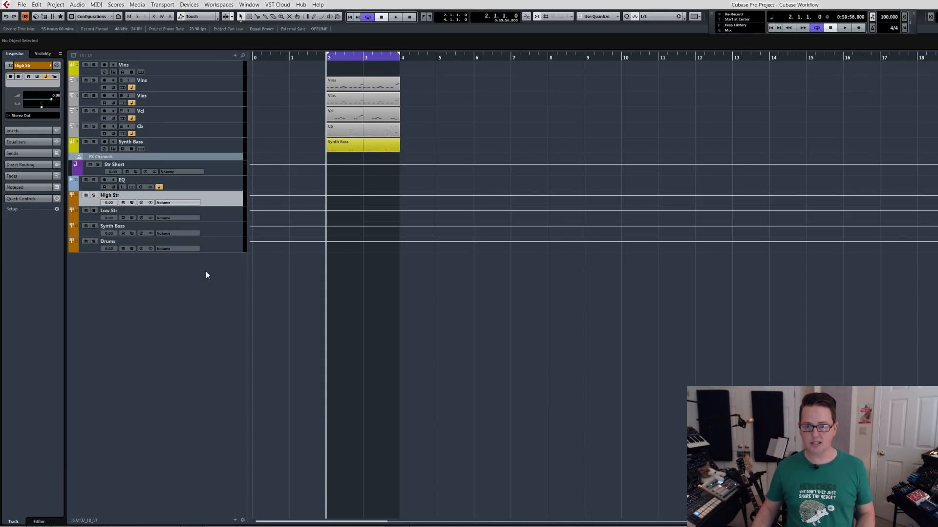
Open the Export Audio Mixdown dialog to examine the channels available for batch export, and close it without exporting.
{"action": "key", "text": "ctrl+shift+e"}
{"action": "left_click_drag", "start_coordinate": [31, 42], "coordinate": [148, 22]}
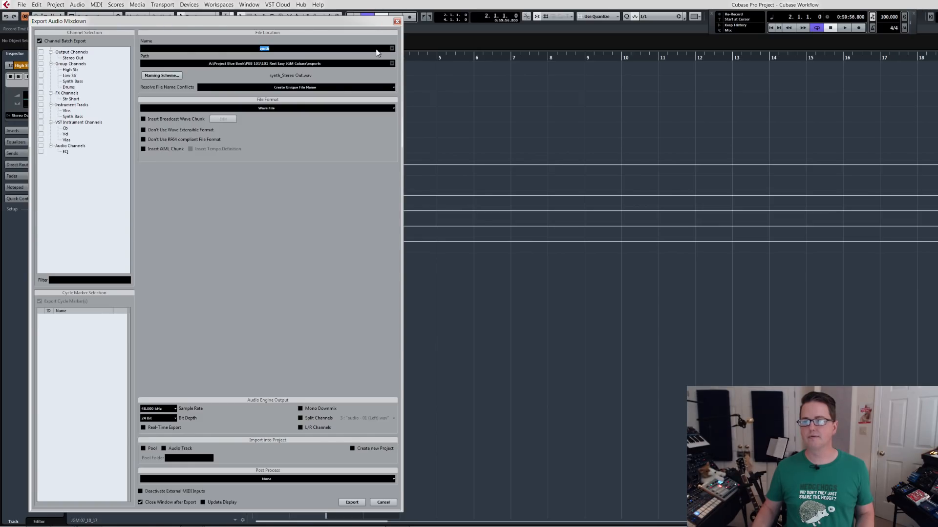
{"action": "left_click", "coordinate": [397, 22]}
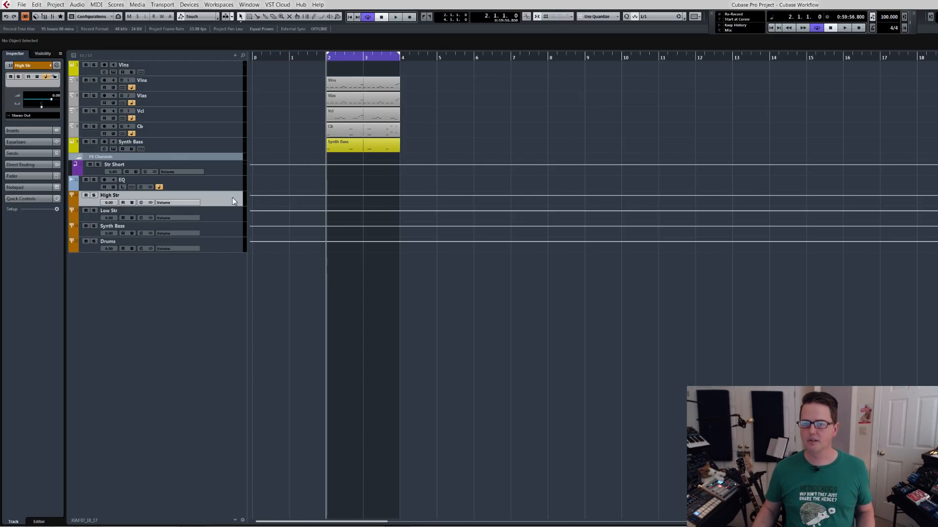
Duplicate the Str Short FX track and rename the copy Str Short Low.
{"action": "left_click", "coordinate": [216, 172]}
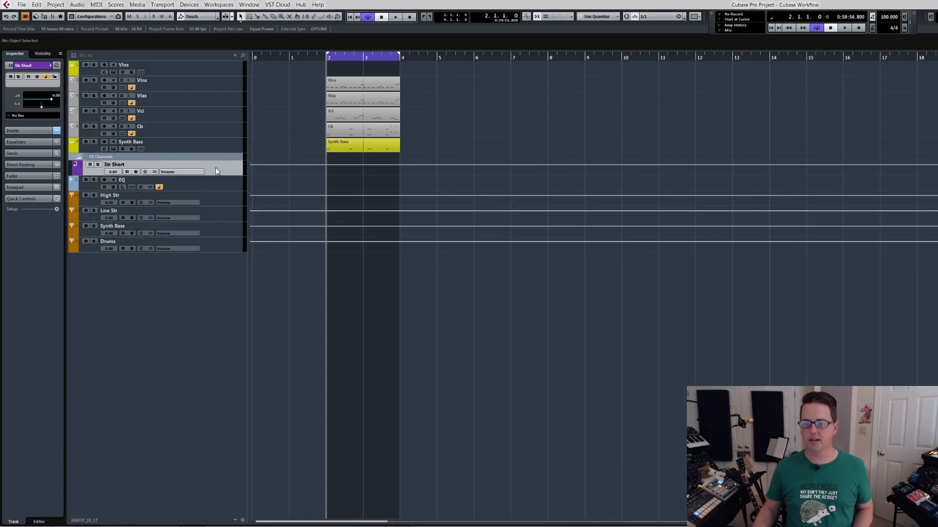
{"action": "key", "text": "shift+ctrl+d"}
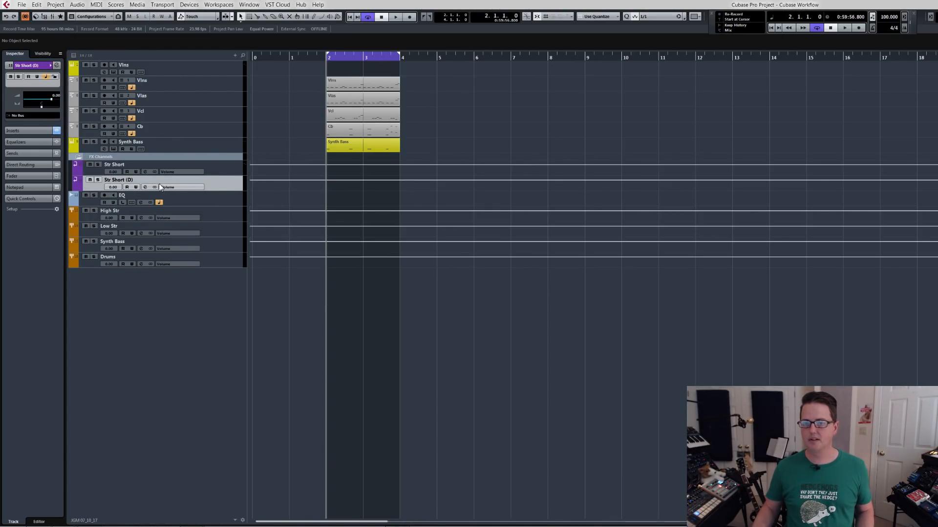
{"action": "double_click", "coordinate": [123, 179]}
{"action": "left_click", "coordinate": [136, 182]}
{"action": "key", "text": "BackSpace"}
{"action": "key", "text": "BackSpace"}
{"action": "key", "text": "BackSpace"}
{"action": "type", "text": "Low"}
{"action": "key", "text": "Return"}
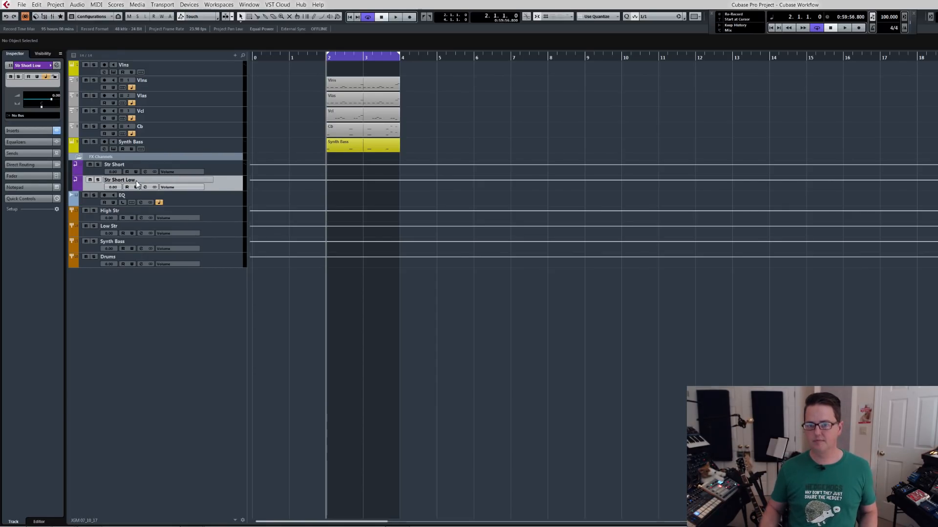
Rename the original Str Short FX track as Str Short High.
{"action": "double_click", "coordinate": [124, 165]}
{"action": "key", "text": "End"}
{"action": "type", "text": "High"}
{"action": "key", "text": "Return"}
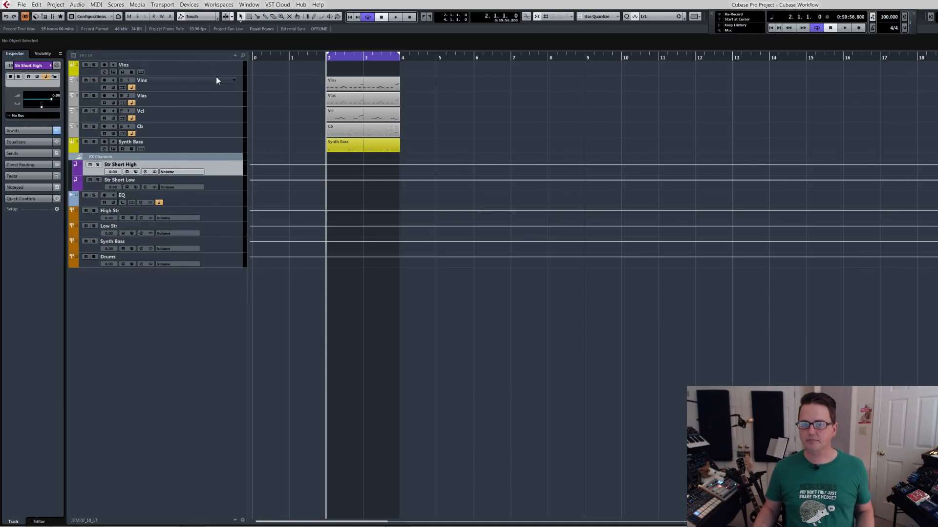
In the mixer's Orch configuration, show the sends and change the send destination of the Vcl and Cb channels to Str Short Low.
{"action": "key", "text": "F3"}
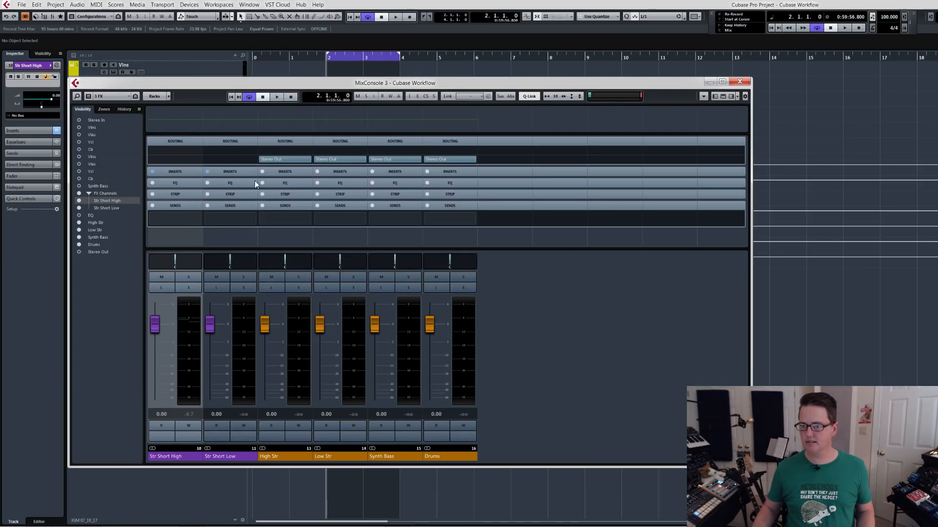
{"action": "left_click", "coordinate": [113, 97]}
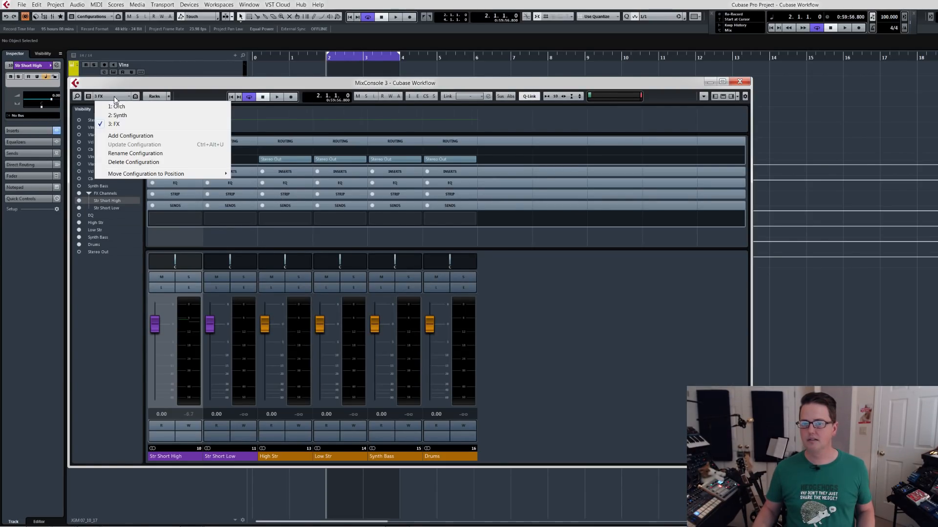
{"action": "left_click", "coordinate": [117, 101]}
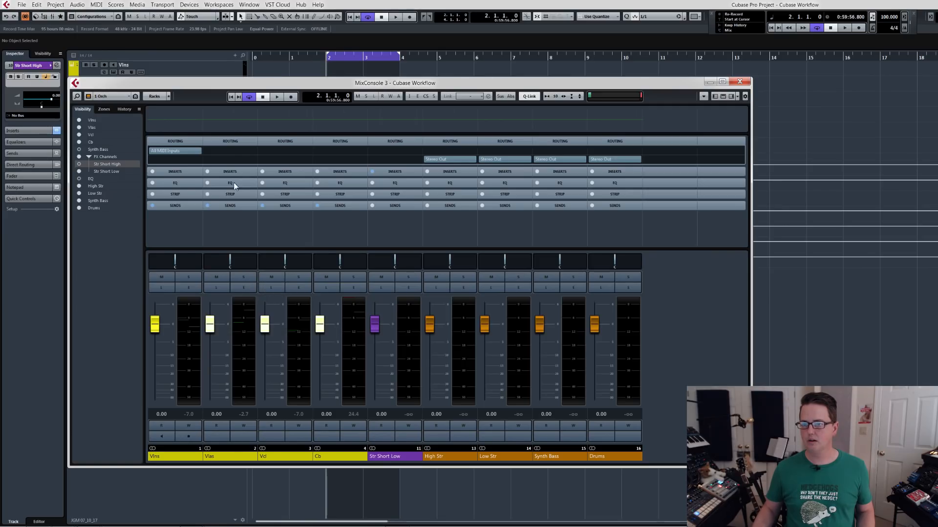
{"action": "left_click", "coordinate": [228, 206]}
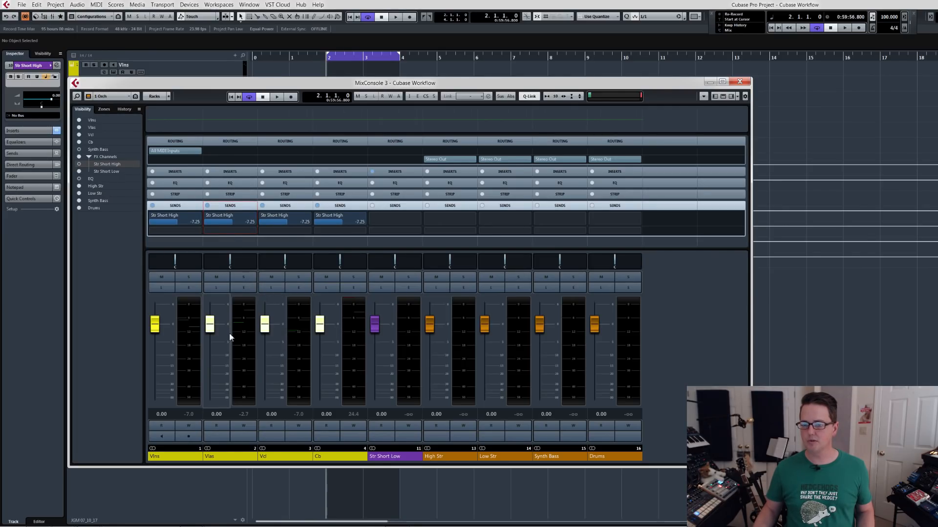
{"action": "left_click", "coordinate": [288, 457]}
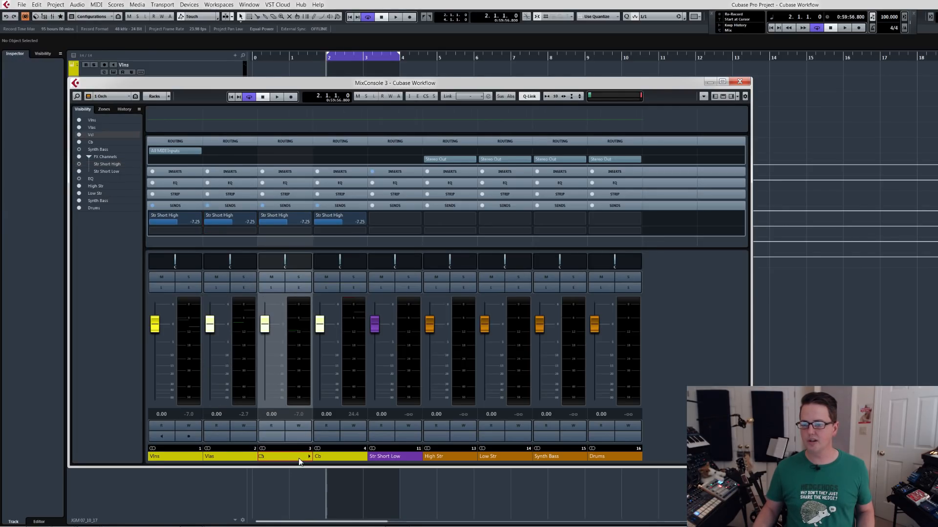
{"action": "left_click", "coordinate": [325, 456], "text": "ctrl"}
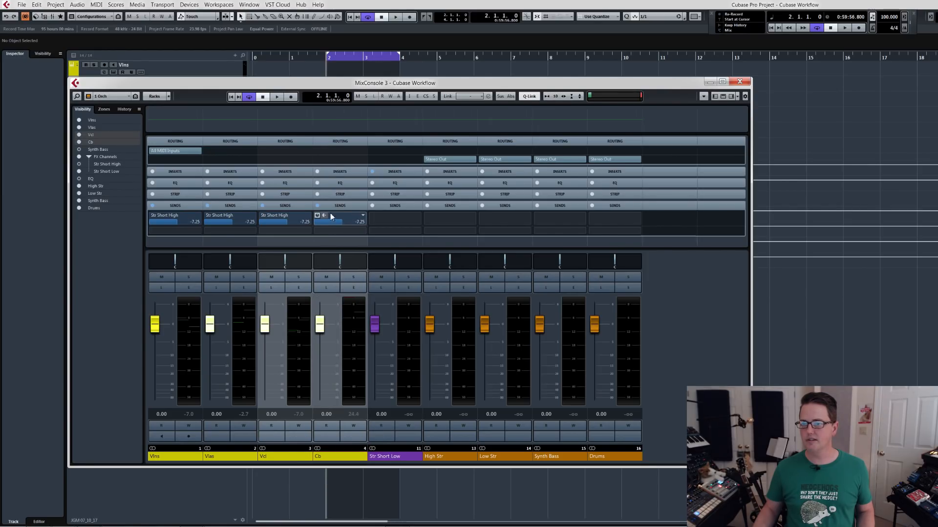
{"action": "left_click", "coordinate": [362, 215]}
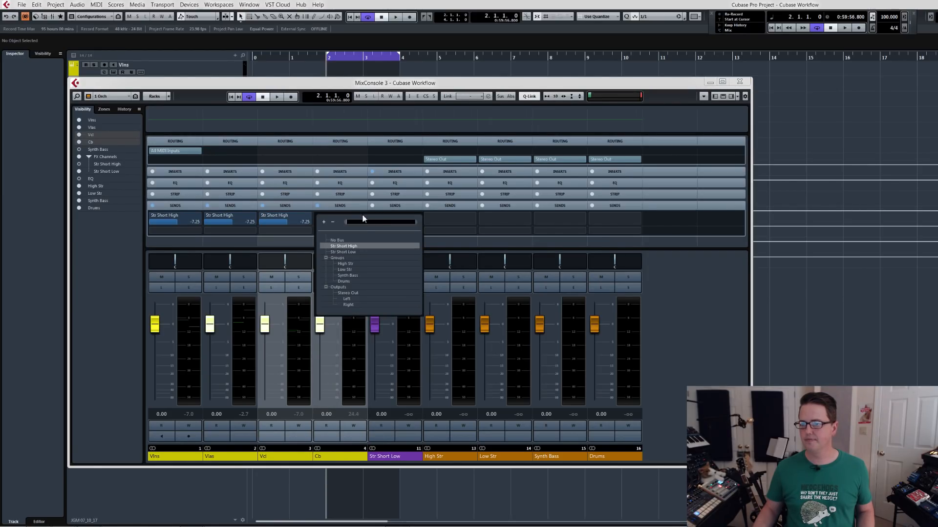
{"action": "left_click", "coordinate": [350, 252]}
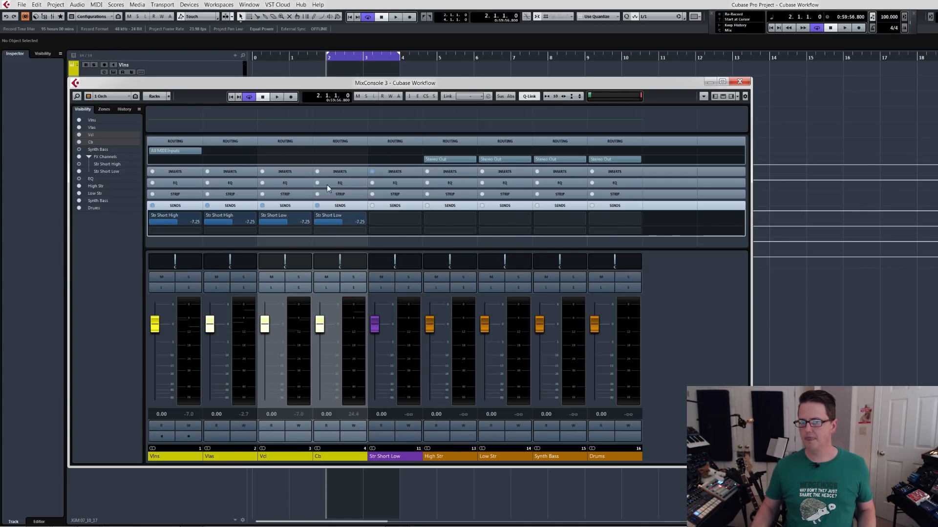
Hide the Str Short Low channel and the four group channels from the Orch configuration and close the mixer.
{"action": "left_click", "coordinate": [397, 460]}
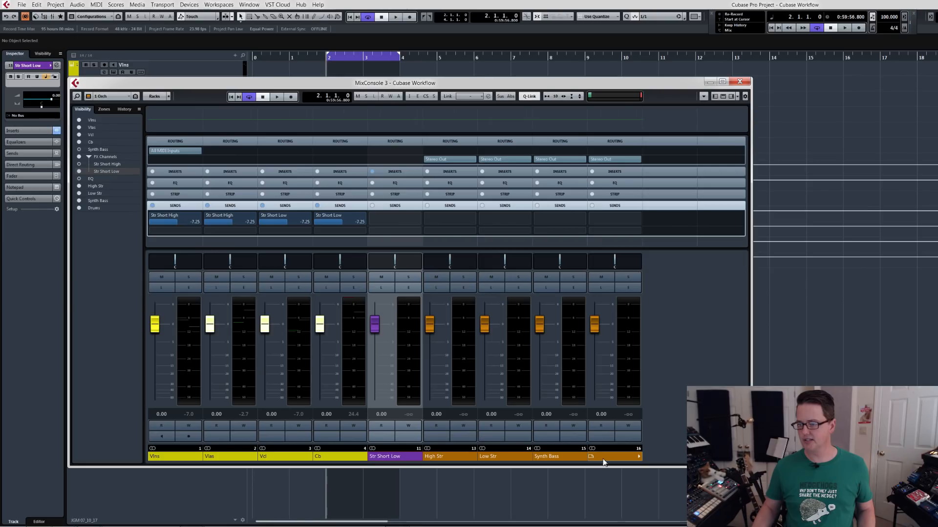
{"action": "key", "text": "ctrl+h"}
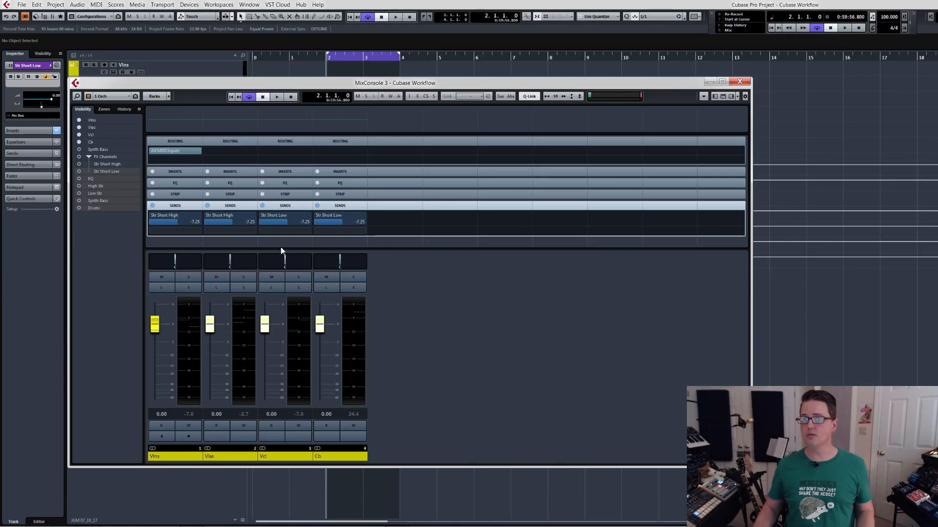
{"action": "left_click", "coordinate": [739, 82]}
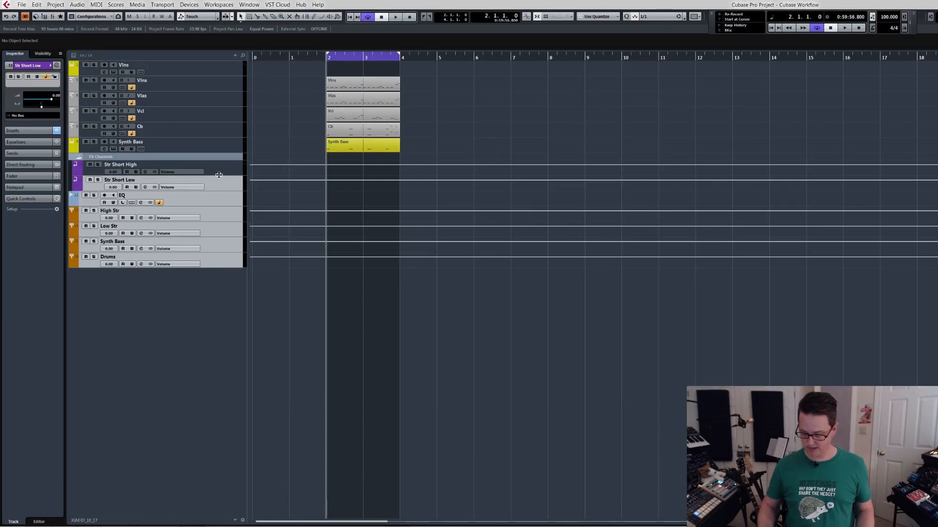
Reopen the mixer in the FX configuration and hide the High Str, Low Str, Synth Bass and Drums group channels from it.
{"action": "key", "text": "F3"}
{"action": "left_click", "coordinate": [114, 98]}
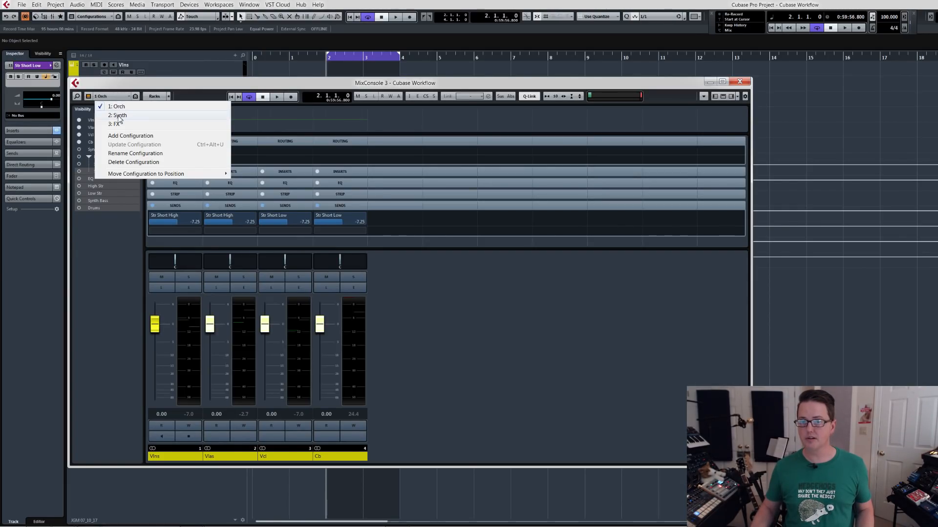
{"action": "left_click", "coordinate": [119, 121]}
{"action": "left_click", "coordinate": [270, 456]}
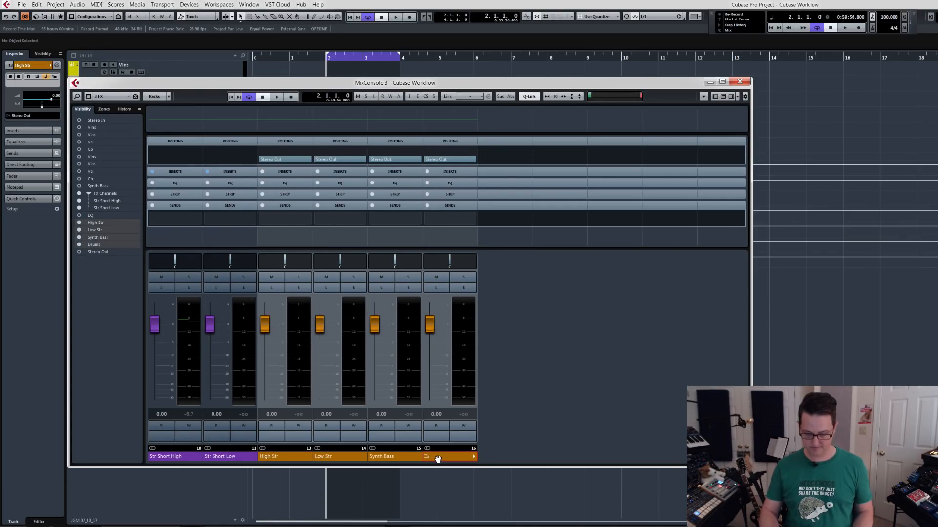
{"action": "key", "text": "ctrl+h"}
Briefly play the loop to check the FX levels, and route Str Short High to the High Str group and Str Short Low to Low Str.
{"action": "key", "text": "space"}
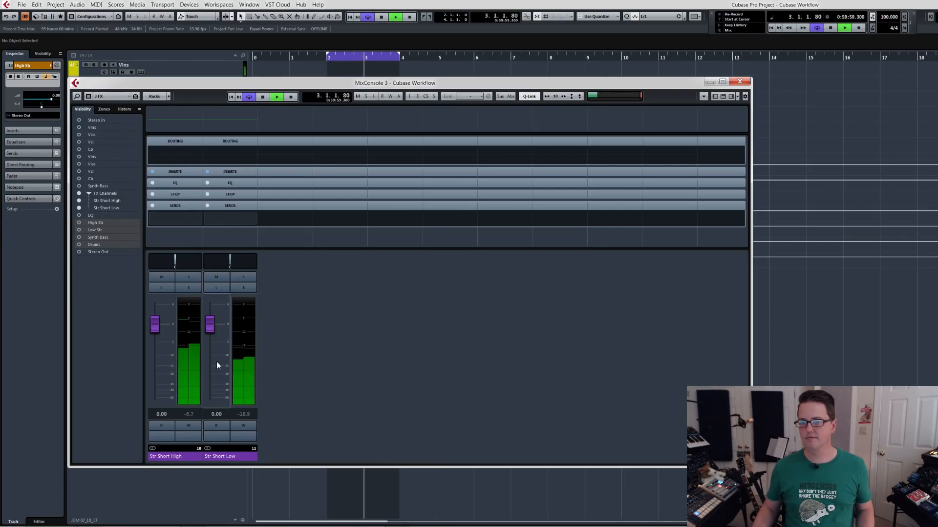
{"action": "key", "text": "space"}
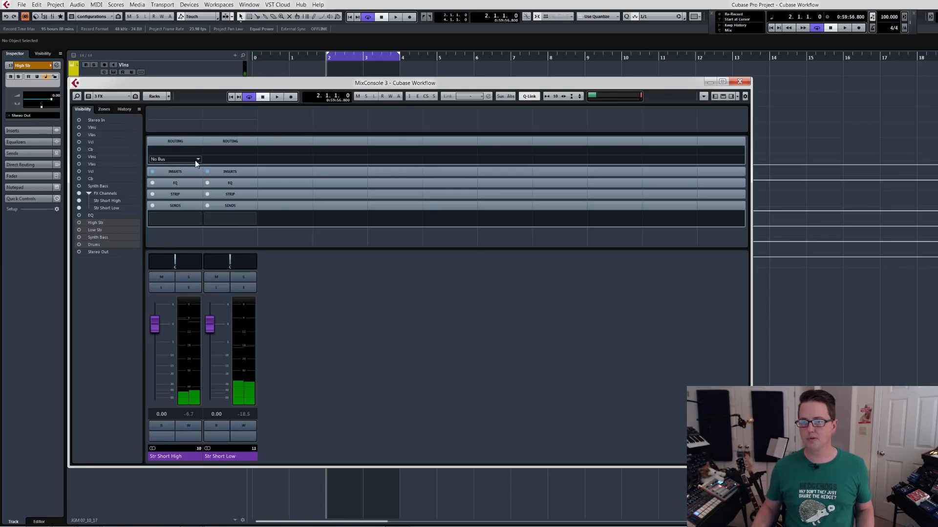
{"action": "left_click", "coordinate": [198, 161]}
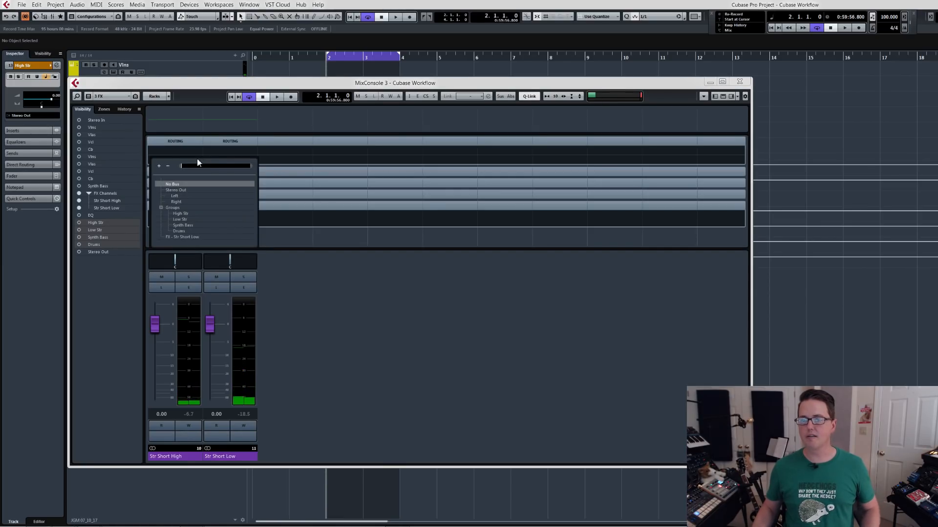
{"action": "left_click", "coordinate": [190, 214]}
{"action": "left_click", "coordinate": [253, 163]}
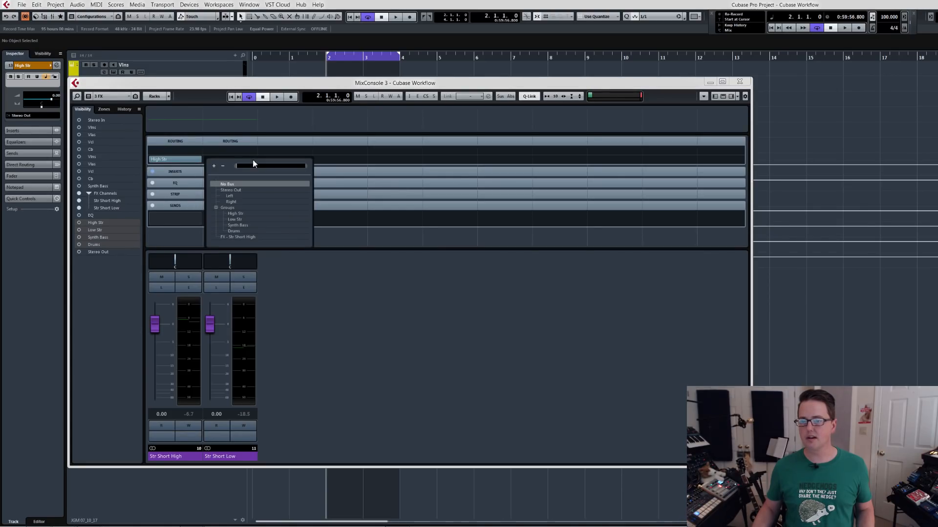
{"action": "left_click", "coordinate": [244, 220]}
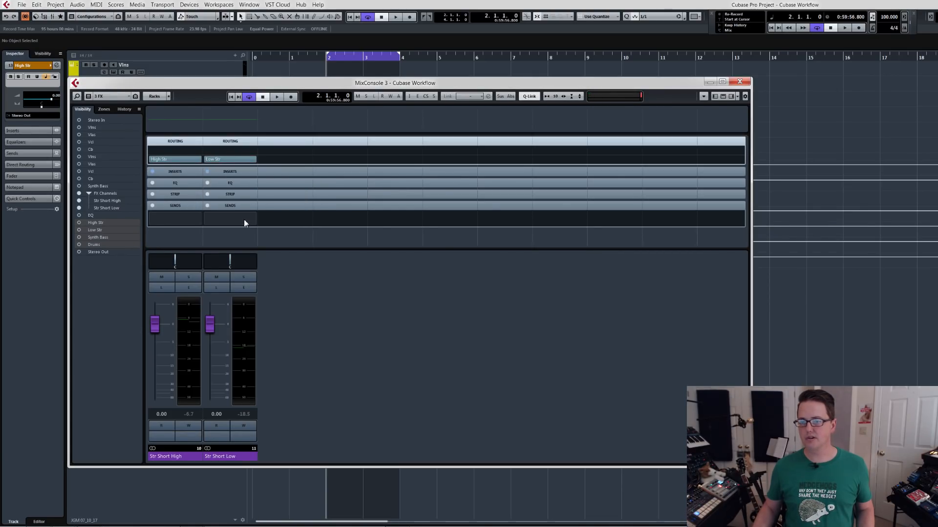
Add a mixer configuration named Busses that shows only the High Str, Low Str, Synth Bass and Drums group channels, and save its visibility.
{"action": "left_click", "coordinate": [114, 97]}
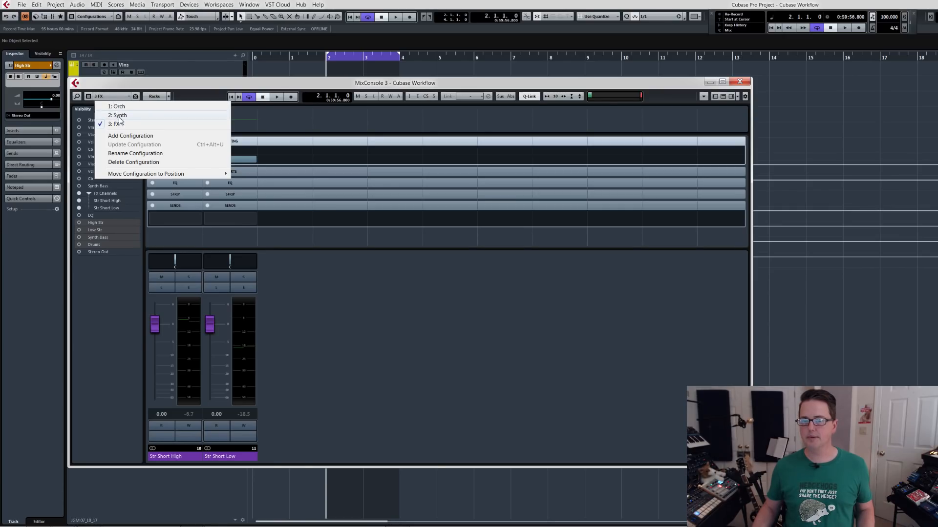
{"action": "left_click", "coordinate": [125, 136]}
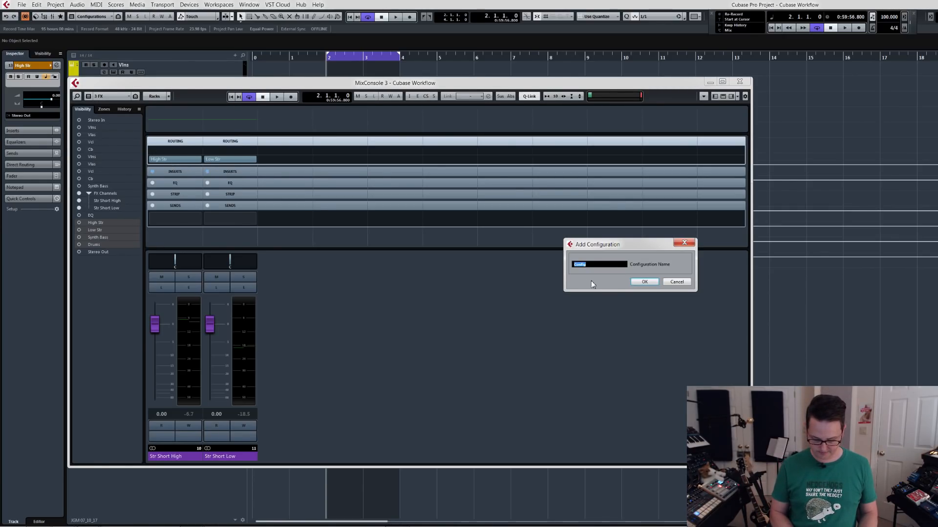
{"action": "type", "text": "Busses"}
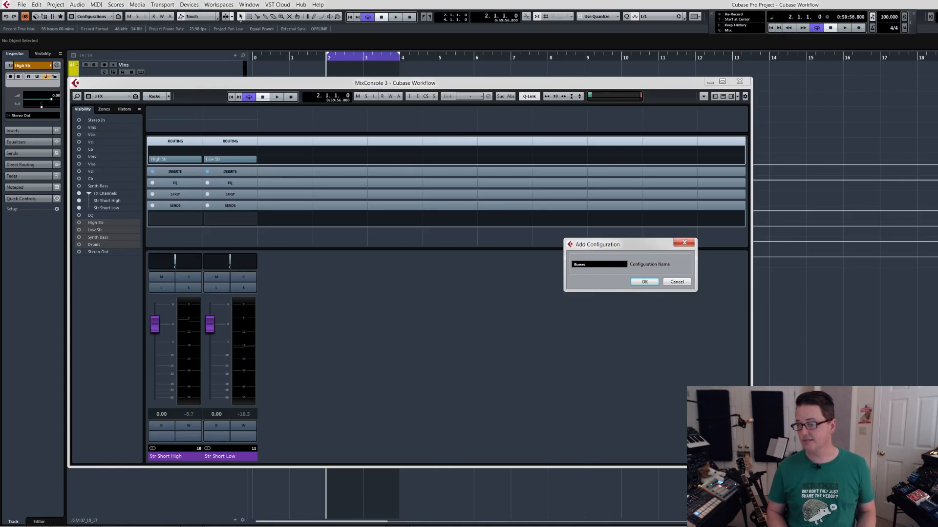
{"action": "key", "text": "Return"}
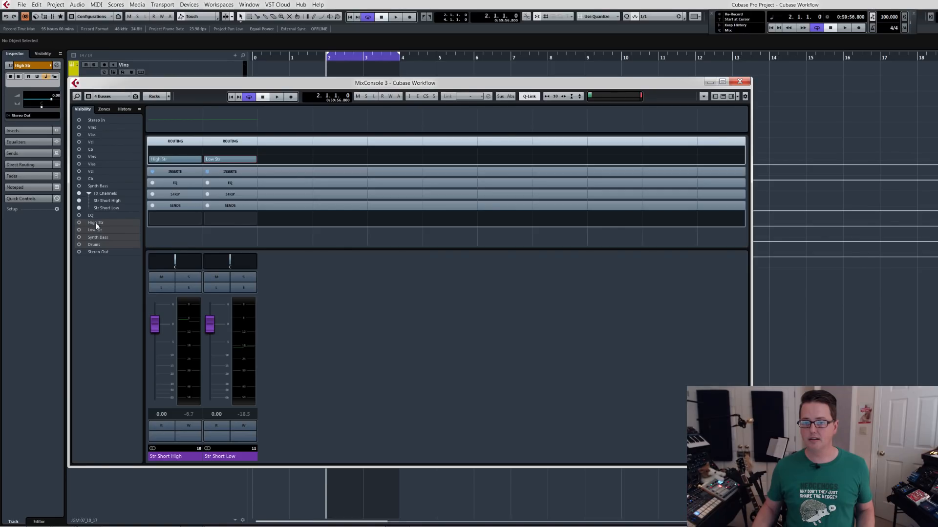
{"action": "left_click", "coordinate": [81, 223]}
{"action": "left_click", "coordinate": [79, 193]}
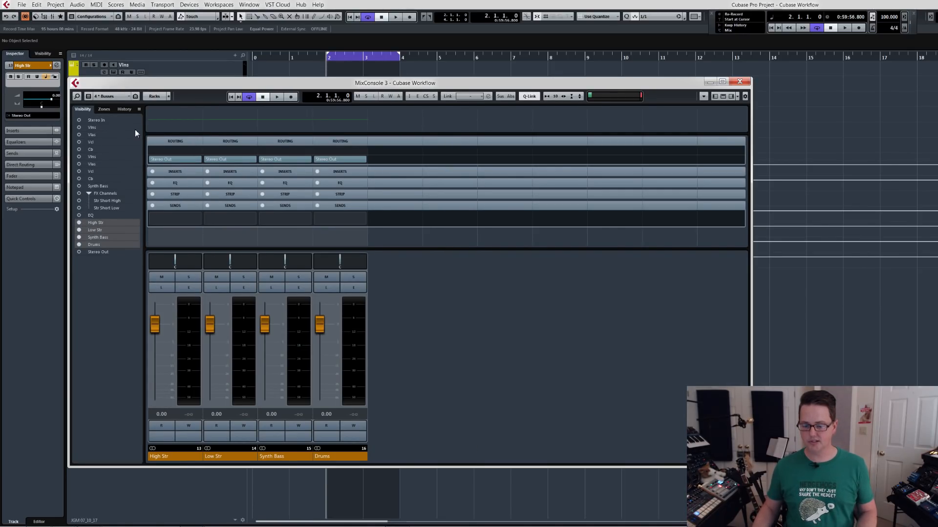
{"action": "key", "text": "ctrl+s"}
Briefly play the loop to check the levels on the group channels, and close the mixer.
{"action": "key", "text": "space"}
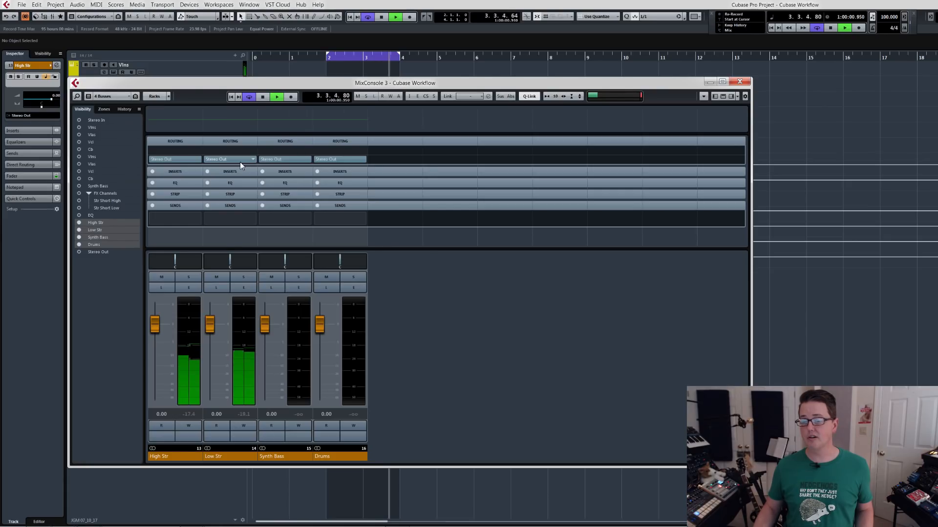
{"action": "key", "text": "space"}
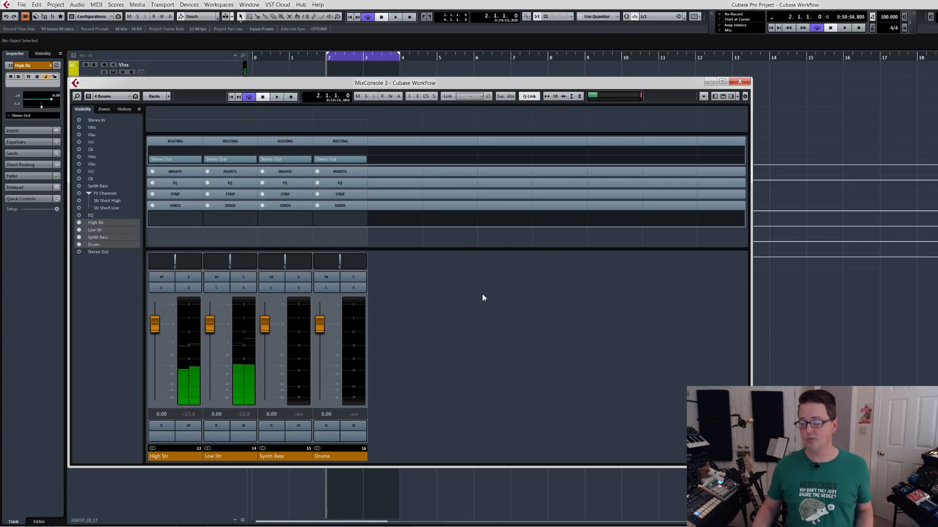
{"action": "left_click", "coordinate": [740, 81]}
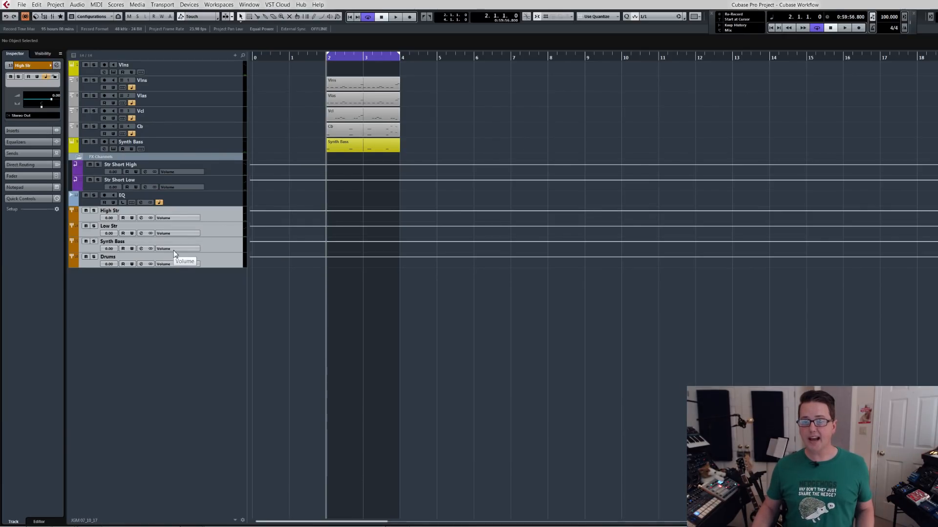
Move the EQ audio track below the Drums group track and select the four group tracks.
{"action": "left_click_drag", "start_coordinate": [216, 201], "coordinate": [212, 264]}
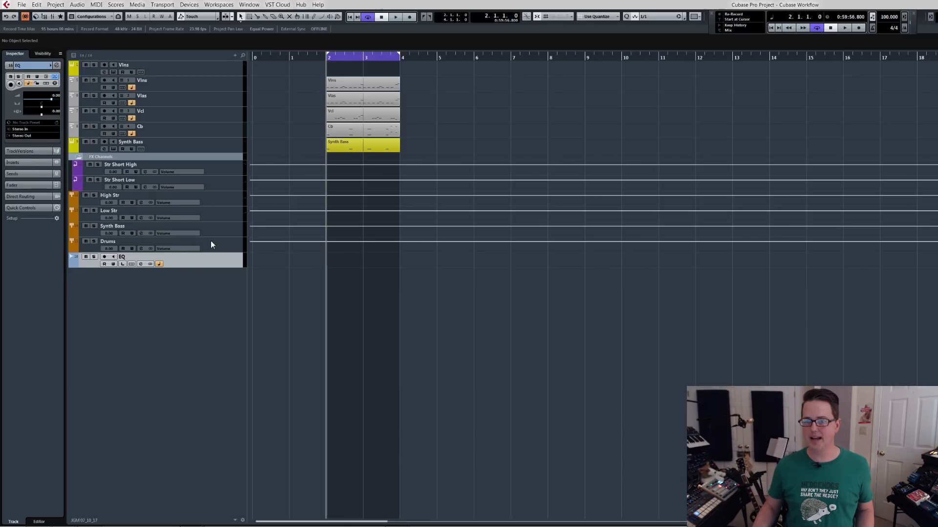
{"action": "left_click", "coordinate": [215, 245]}
{"action": "left_click", "coordinate": [212, 203], "text": "shift"}
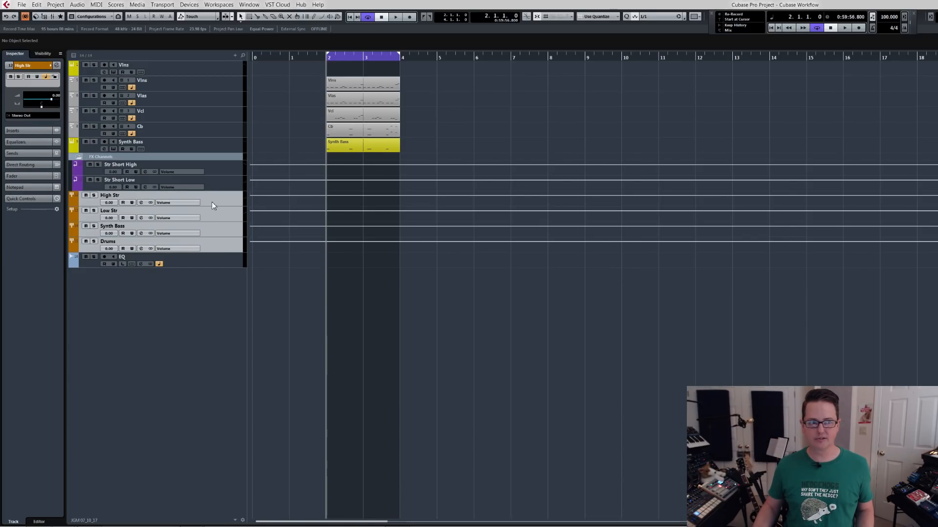
Reopen the mixer, examine the output routing choices of the High Str group, and close the mixer without rerouting.
{"action": "key", "text": "F3"}
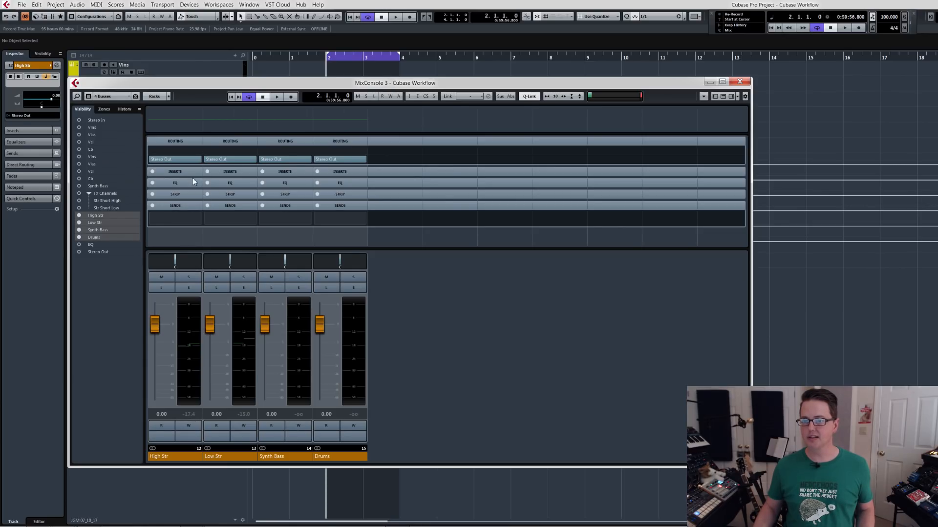
{"action": "left_click", "coordinate": [198, 160]}
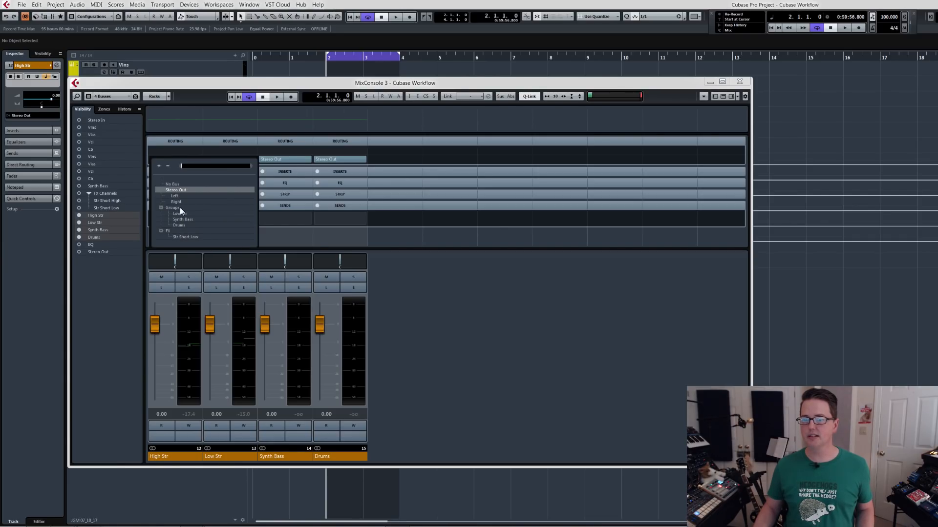
{"action": "left_click", "coordinate": [180, 144]}
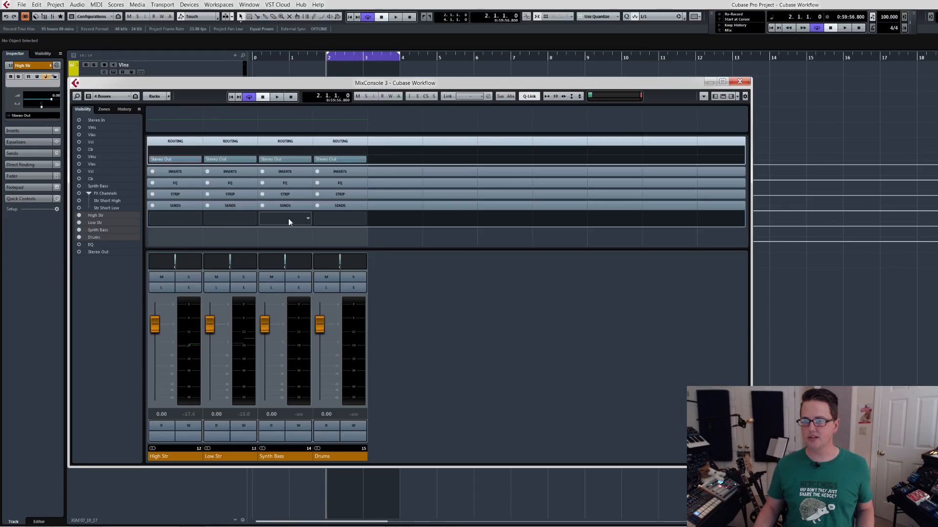
{"action": "left_click", "coordinate": [740, 82]}
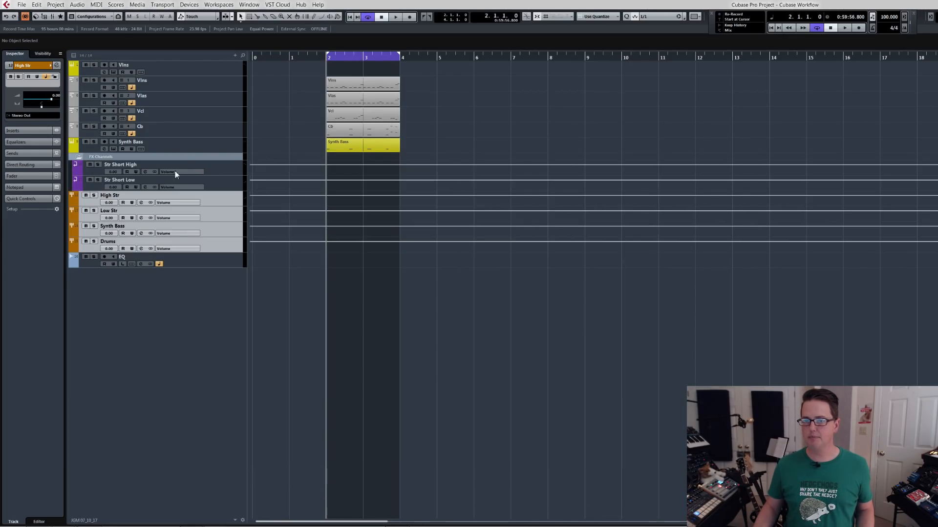
Add a stereo group channel track named EQ and delete the existing EQ audio track.
{"action": "right_click", "coordinate": [139, 285]}
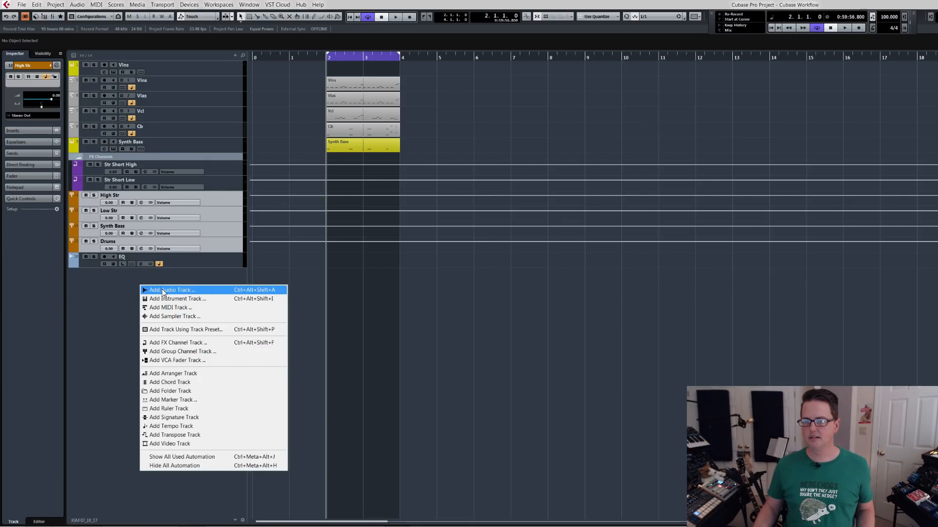
{"action": "left_click", "coordinate": [192, 352]}
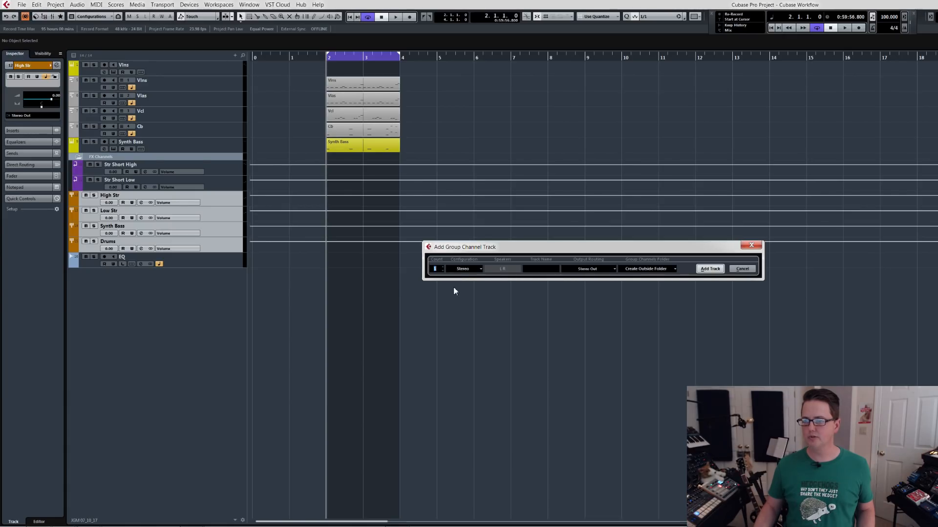
{"action": "type", "text": "EQ"}
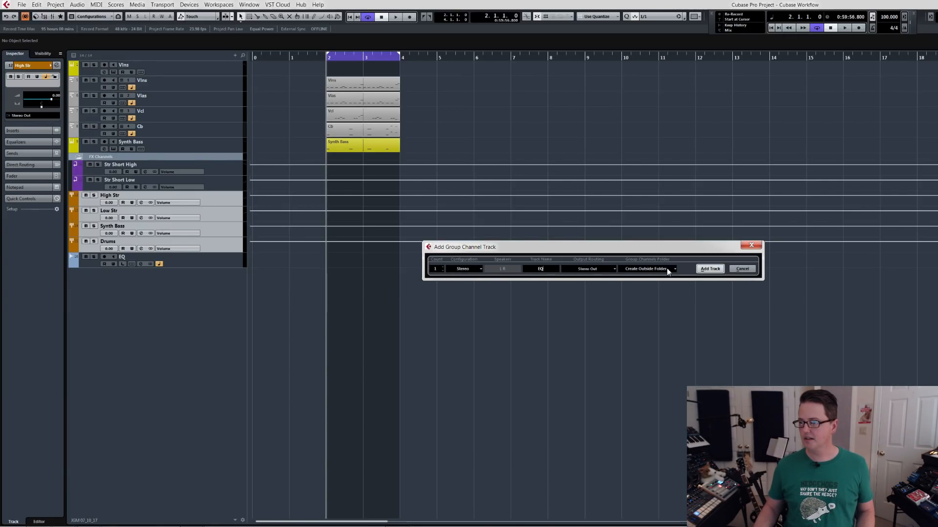
{"action": "left_click", "coordinate": [709, 269]}
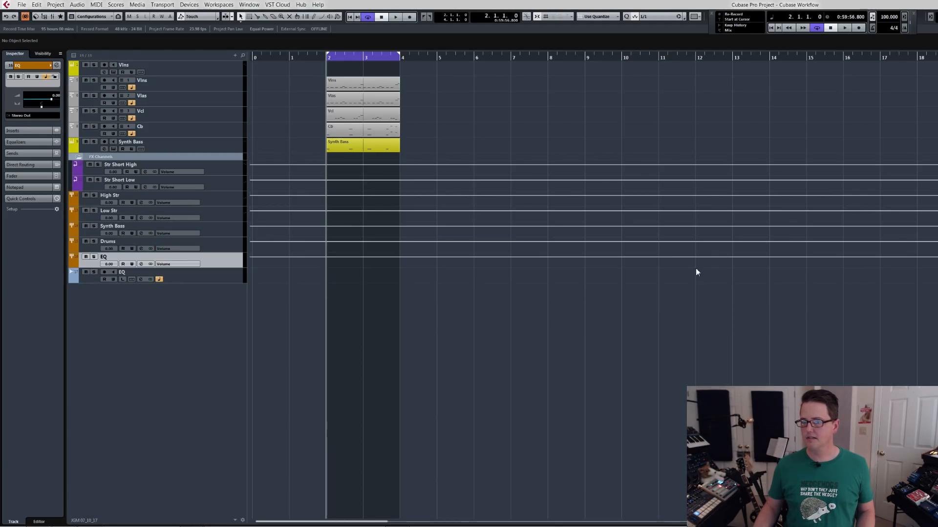
{"action": "left_click", "coordinate": [197, 282]}
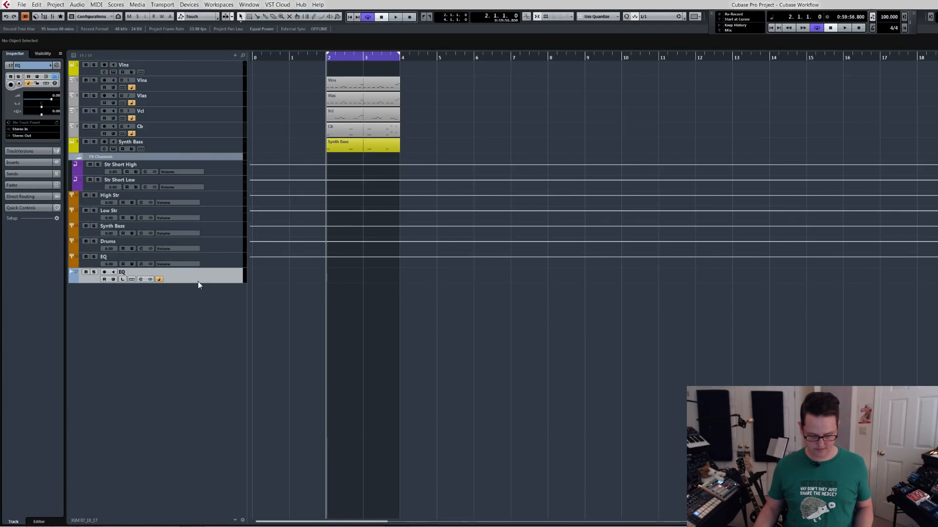
{"action": "key", "text": "Delete"}
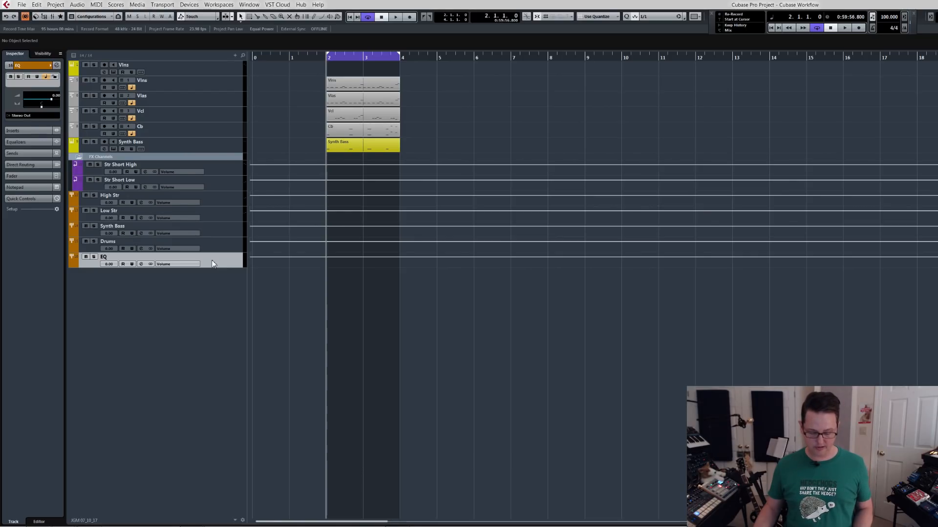
Duplicate the EQ group track twice and rename the copies COMP and FX.
{"action": "key", "text": "ctrl+d"}
{"action": "key", "text": "ctrl+d"}
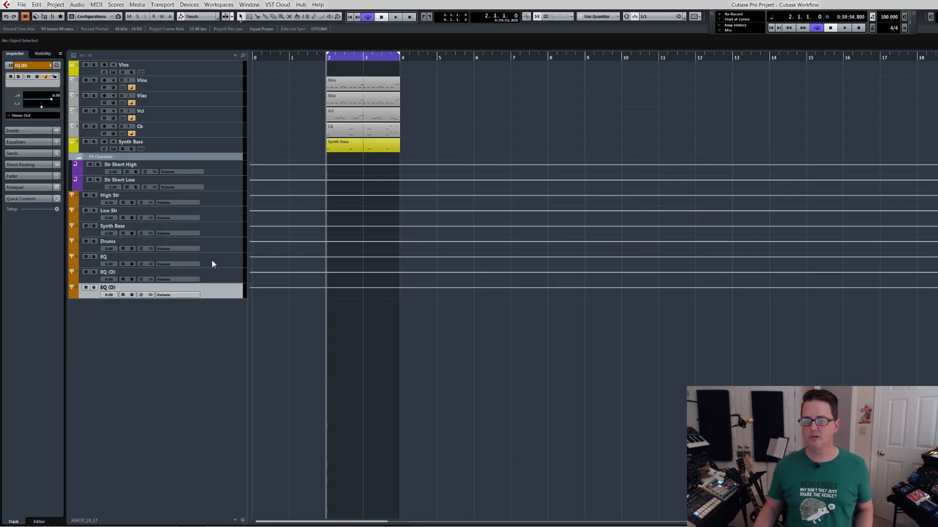
{"action": "double_click", "coordinate": [109, 273]}
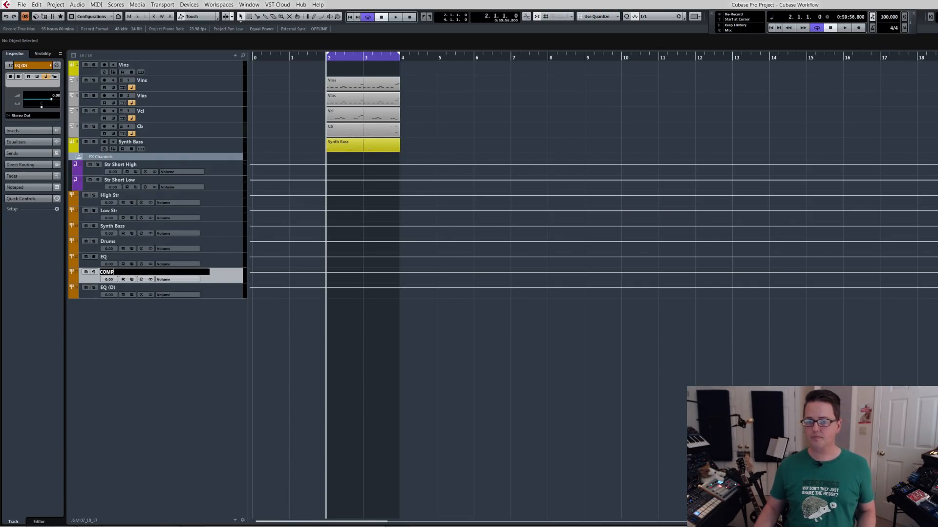
{"action": "key", "text": "Tab"}
{"action": "type", "text": "FX"}
{"action": "key", "text": "Return"}
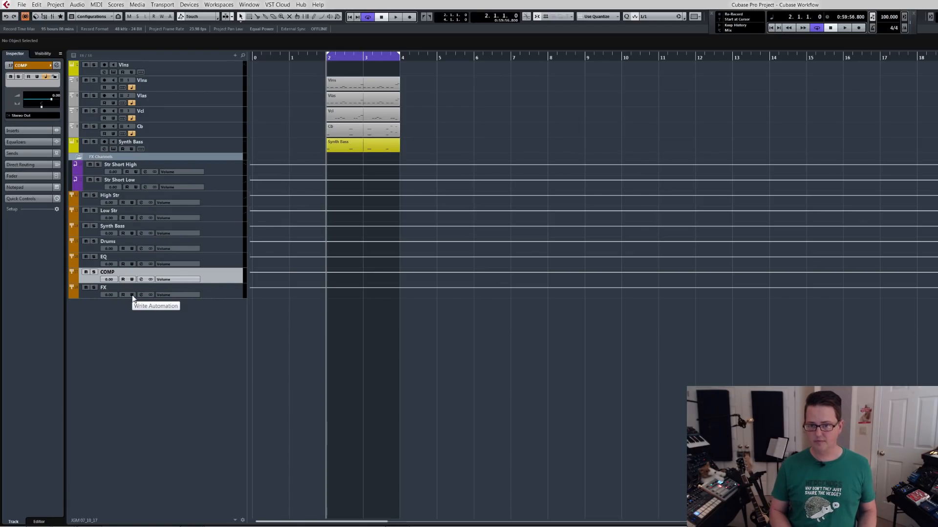
Open the EQ group's channel settings to view its inserts and equalizer, and close them.
{"action": "left_click", "coordinate": [215, 249]}
{"action": "left_click", "coordinate": [221, 265]}
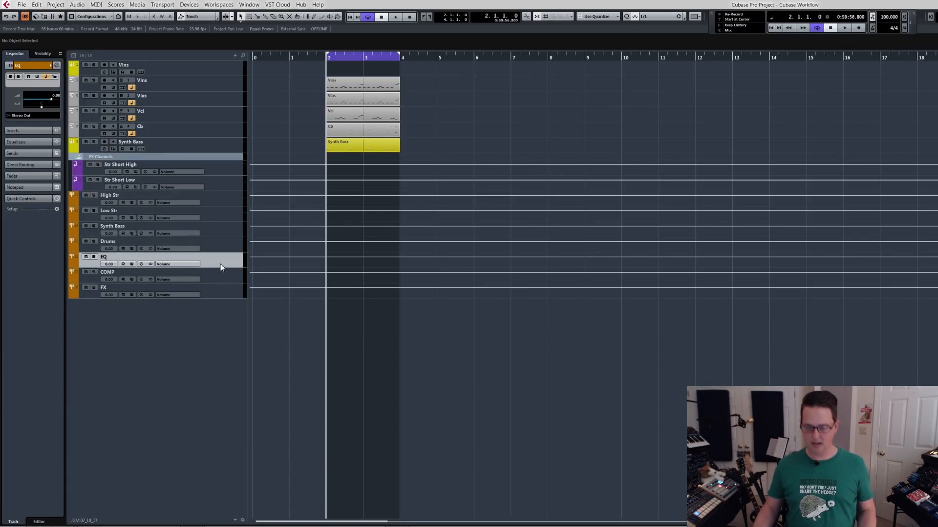
{"action": "key", "text": "e"}
{"action": "left_click_drag", "start_coordinate": [340, 119], "coordinate": [341, 203]}
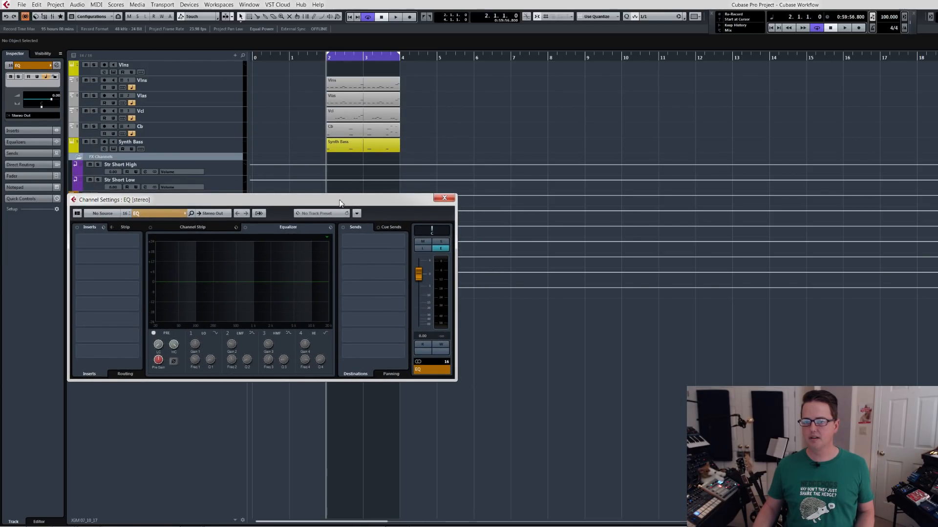
{"action": "left_click", "coordinate": [438, 200]}
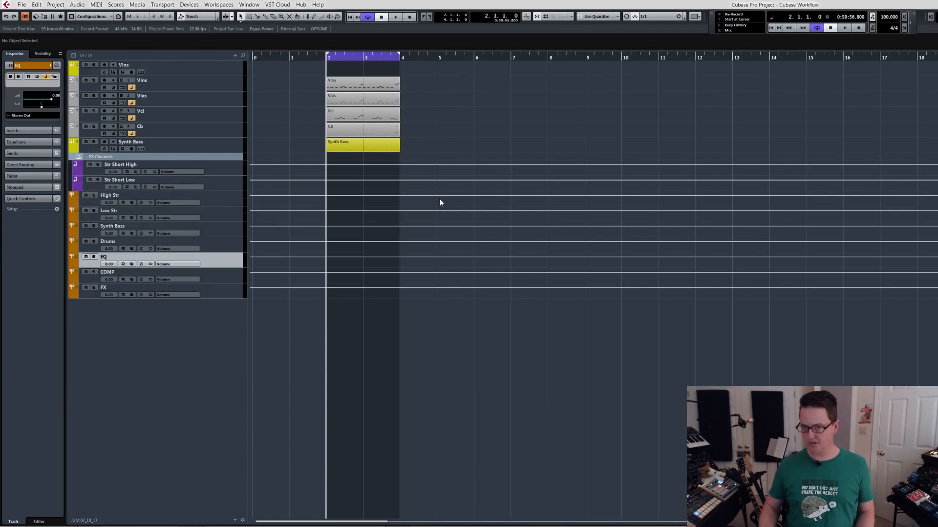
In the mixer, route the EQ group's output to COMP, COMP to FX, and FX to Stereo Out.
{"action": "key", "text": "F3"}
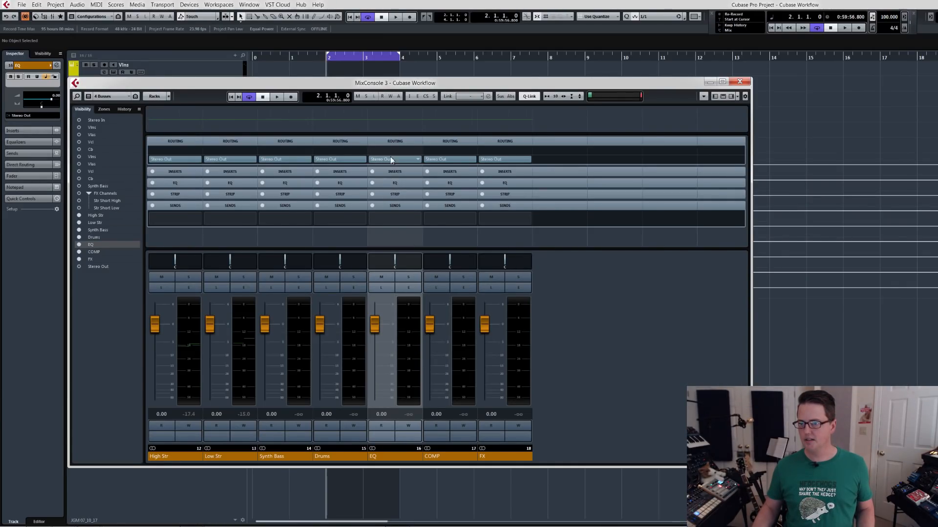
{"action": "left_click", "coordinate": [417, 159]}
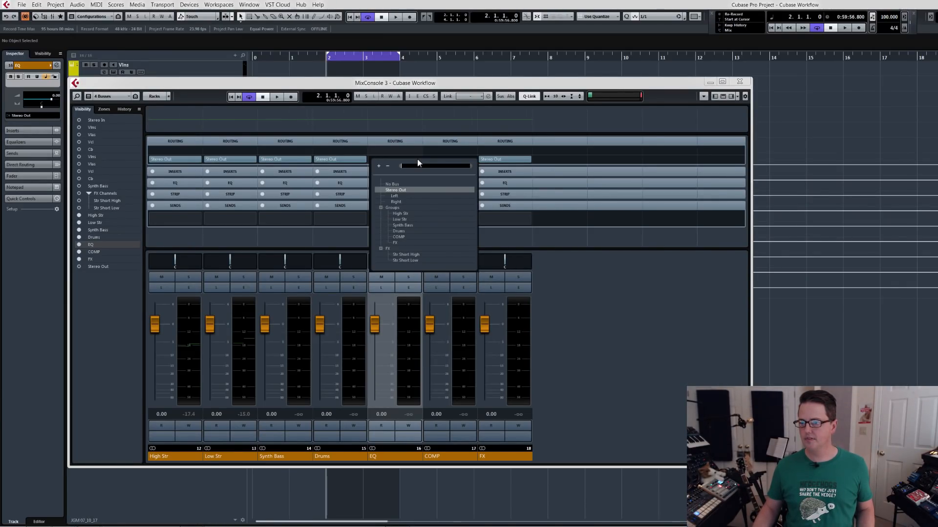
{"action": "left_click", "coordinate": [397, 237]}
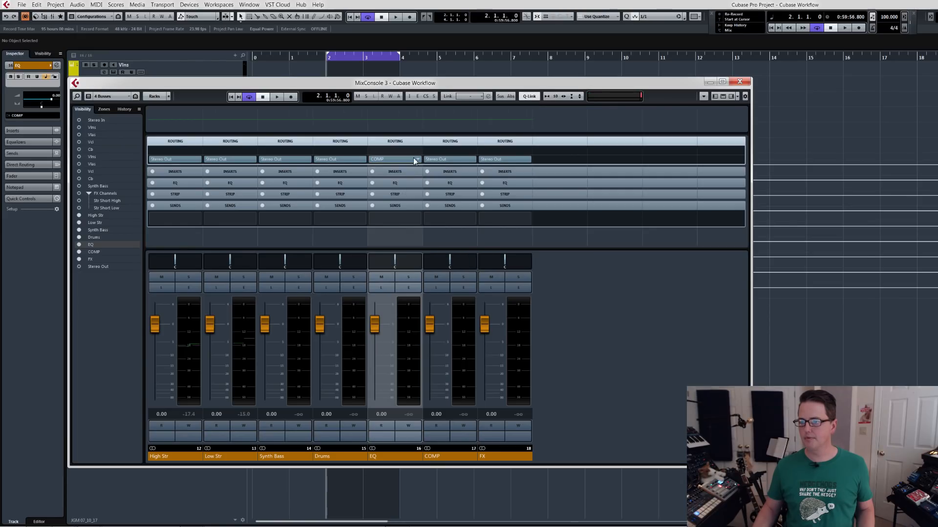
{"action": "left_click", "coordinate": [472, 159]}
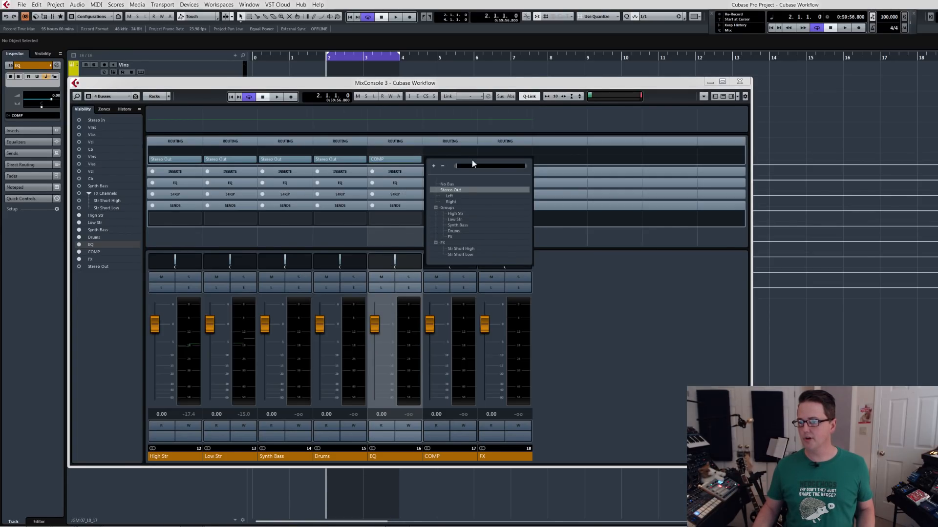
{"action": "left_click", "coordinate": [456, 239]}
{"action": "left_click", "coordinate": [527, 159]}
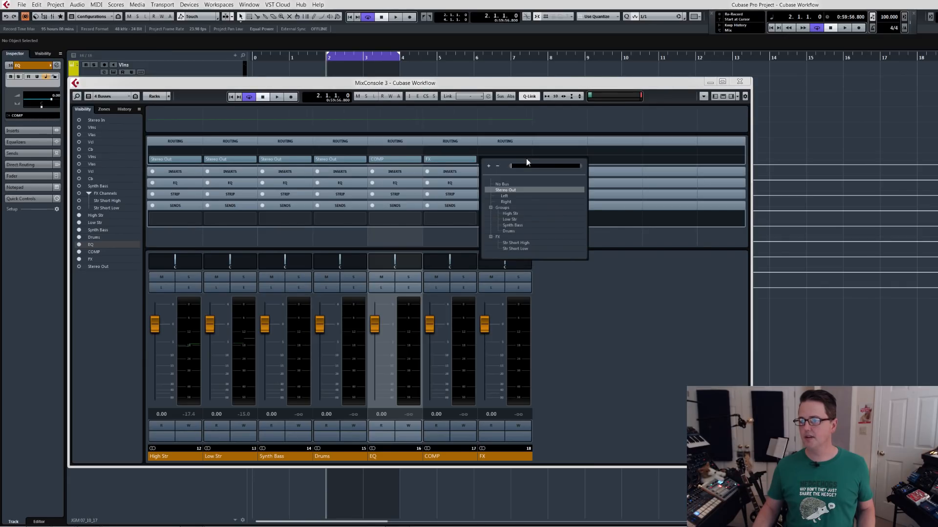
{"action": "left_click", "coordinate": [510, 190]}
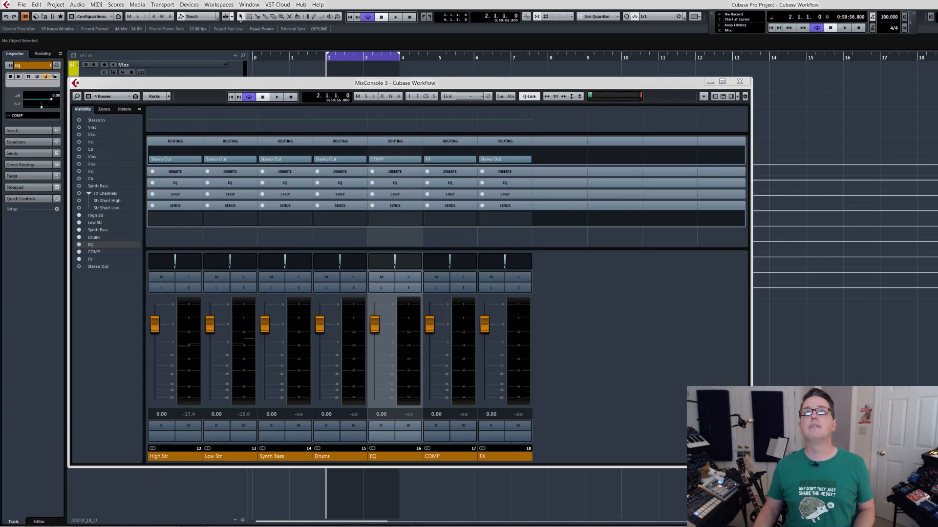
Rename the Stereo Out bus as MAIN OUT and open the FX group's output routing choices.
{"action": "key", "text": "ctrl+shift+a"}
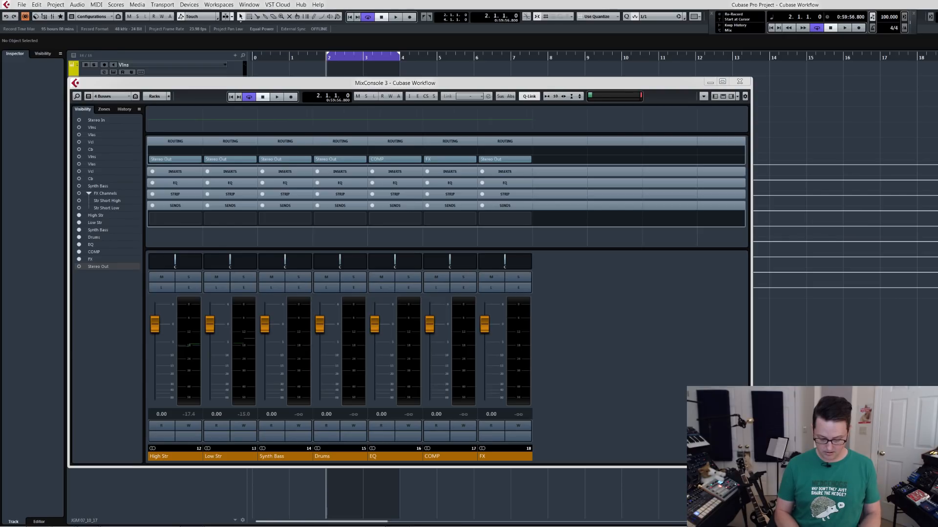
{"action": "key", "text": "Return"}
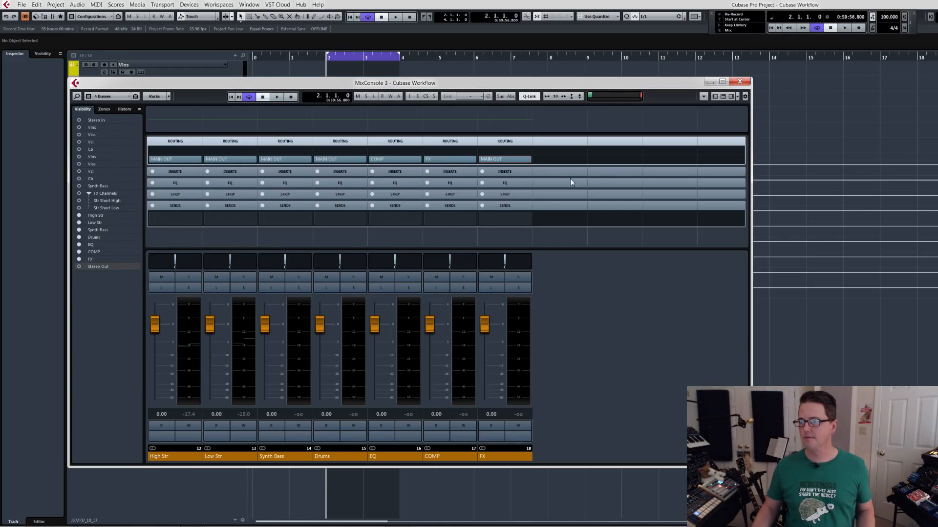
{"action": "left_click", "coordinate": [527, 160]}
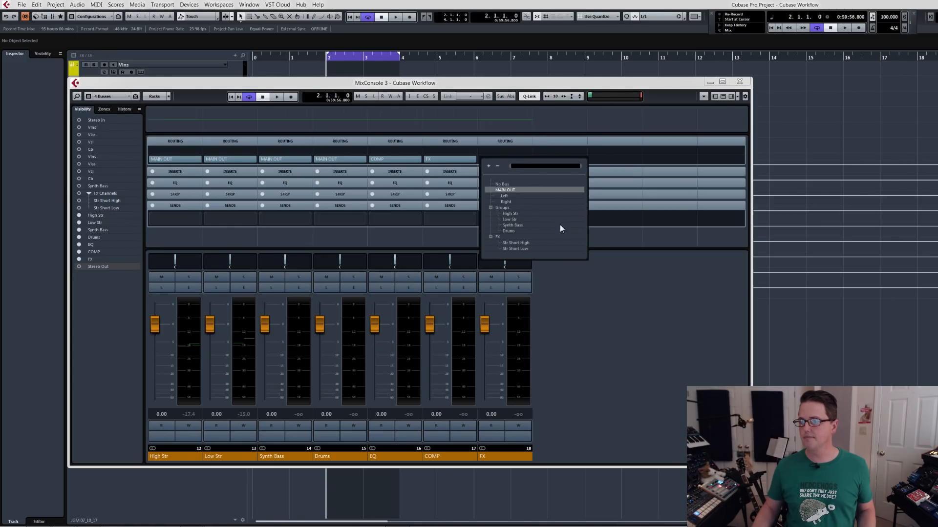
Keep MAIN OUT as the FX group's output and play the looped passage briefly to check the group levels.
{"action": "left_click", "coordinate": [650, 324]}
{"action": "key", "text": "space"}
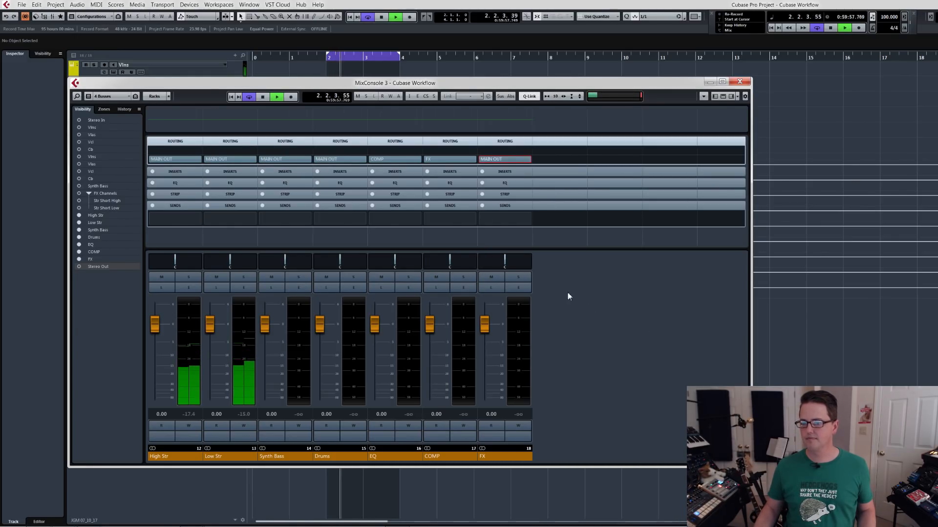
{"action": "key", "text": "space"}
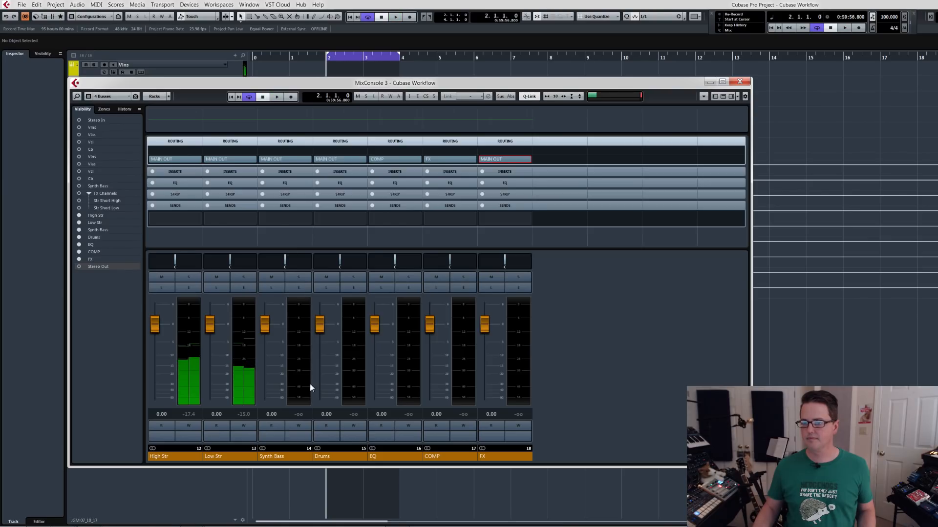
Select the High Str, Low Str, Synth Bass and Drums groups, route their outputs together to EQ, and test the routing with playback.
{"action": "left_click", "coordinate": [180, 457]}
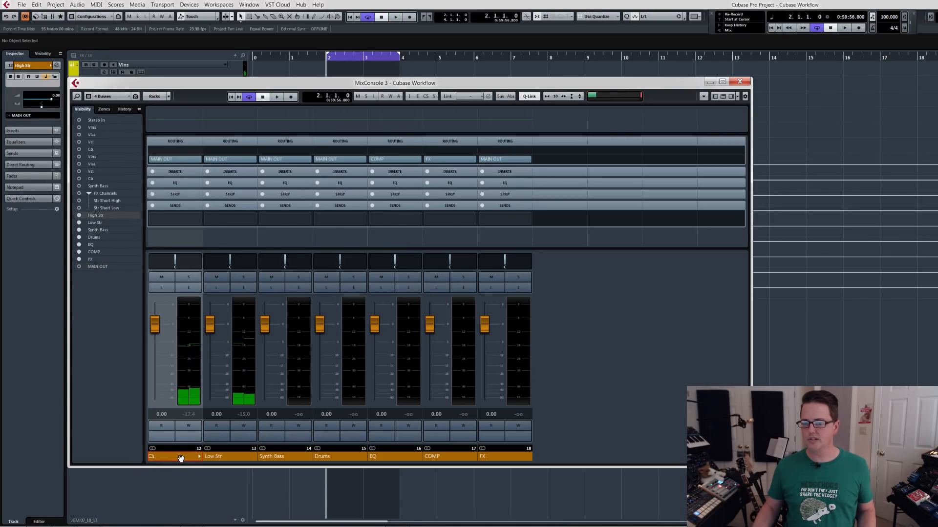
{"action": "left_click", "coordinate": [222, 458], "text": "ctrl"}
{"action": "left_click", "coordinate": [282, 457], "text": "ctrl"}
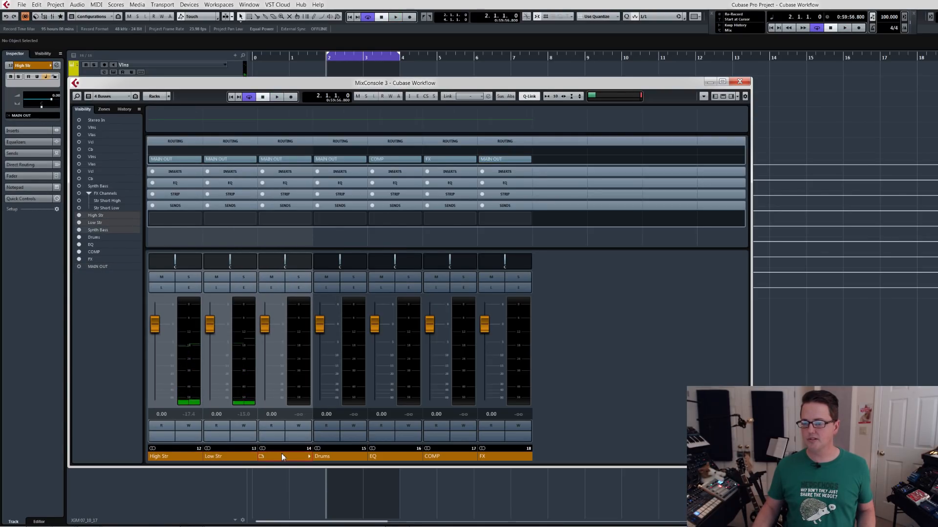
{"action": "left_click", "coordinate": [327, 457], "text": "ctrl"}
{"action": "left_click", "coordinate": [363, 160]}
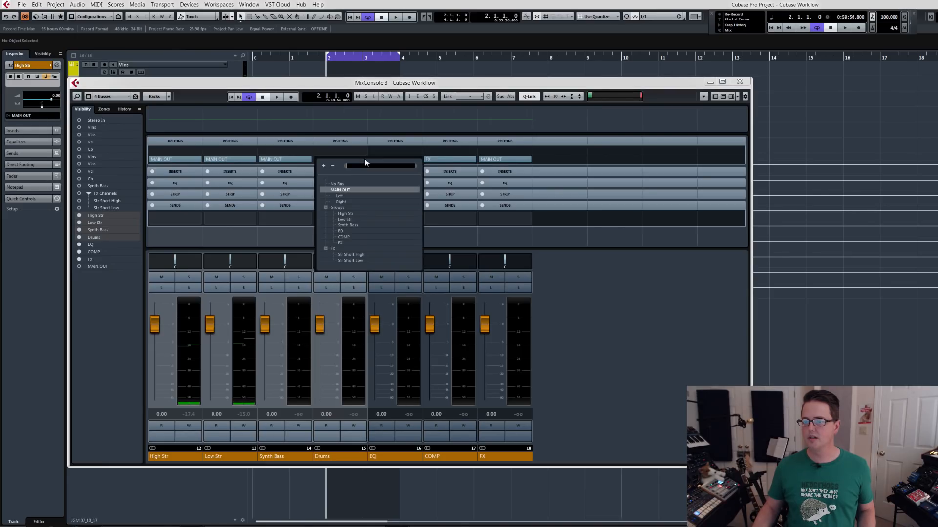
{"action": "left_click", "coordinate": [352, 231]}
{"action": "key", "text": "space"}
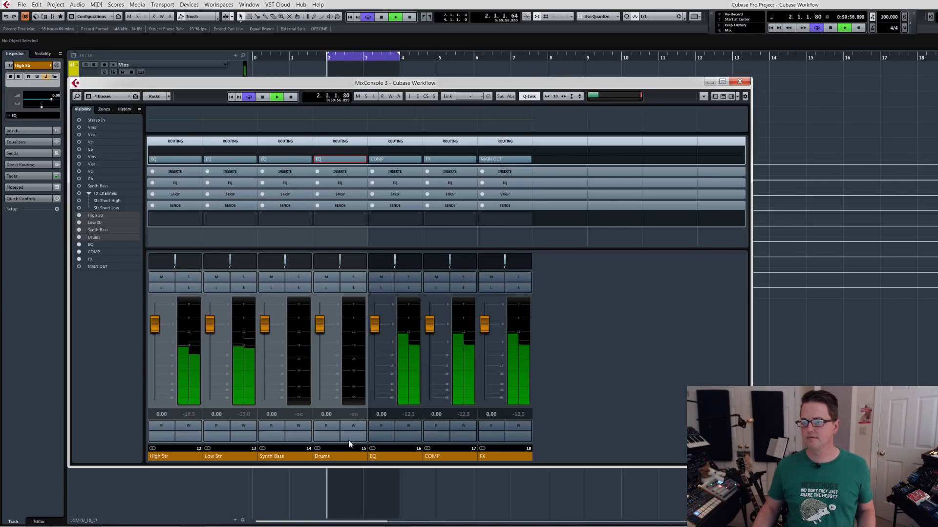
{"action": "key", "text": "space"}
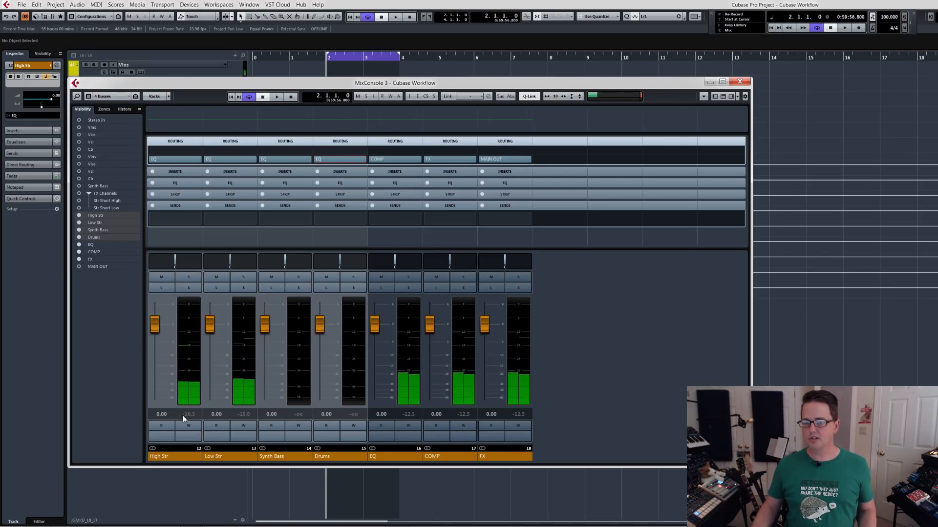
Hide the High Str to Drums groups in the mixer, show MAIN OUT beside EQ, COMP and FX, and play the loop.
{"action": "left_click", "coordinate": [167, 455]}
{"action": "left_click", "coordinate": [326, 458], "text": "shift"}
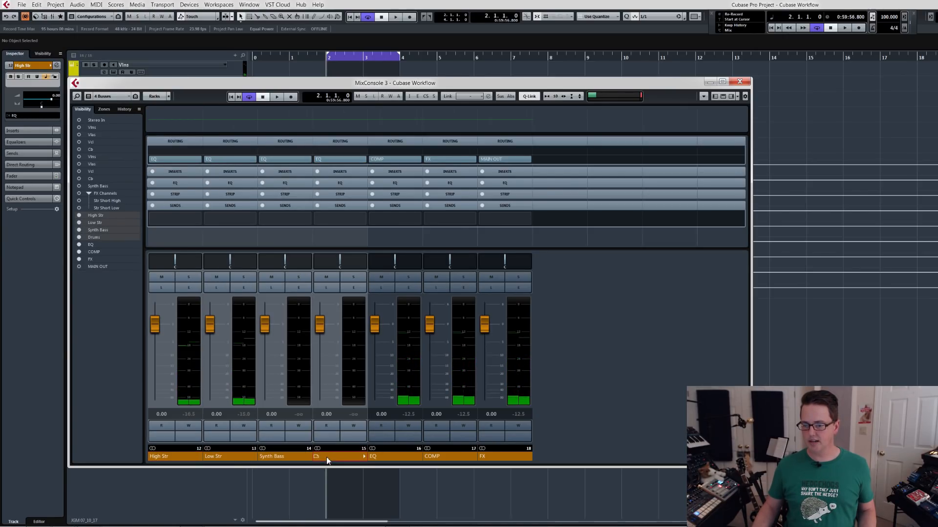
{"action": "key", "text": "ctrl+h"}
{"action": "key", "text": "space"}
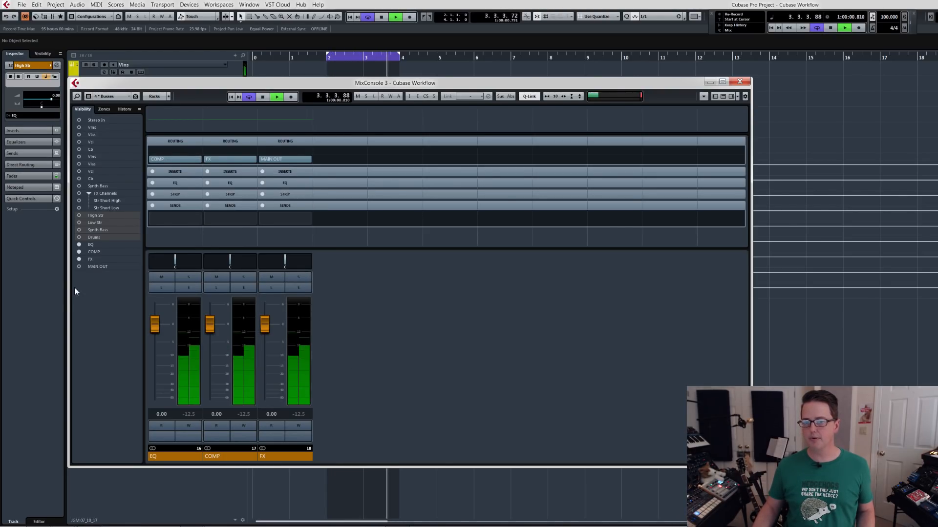
{"action": "left_click", "coordinate": [78, 266]}
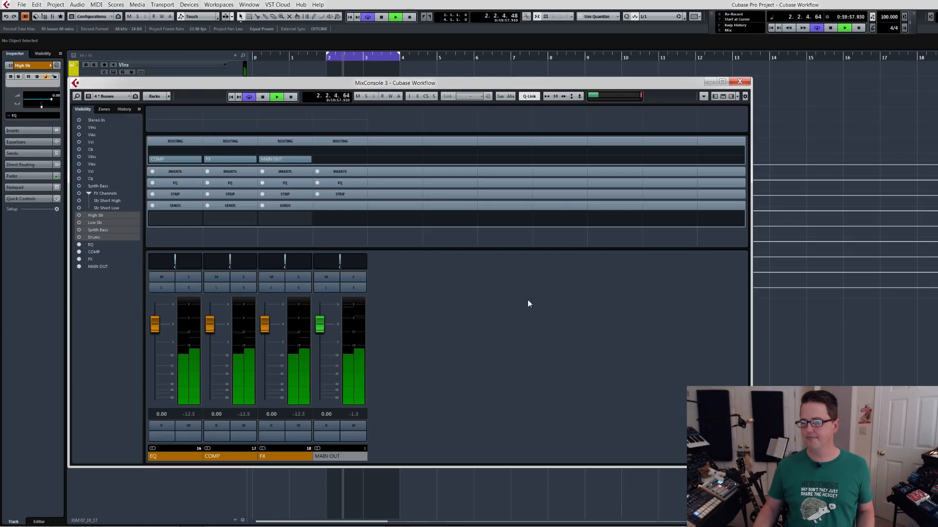
{"action": "key", "text": "space"}
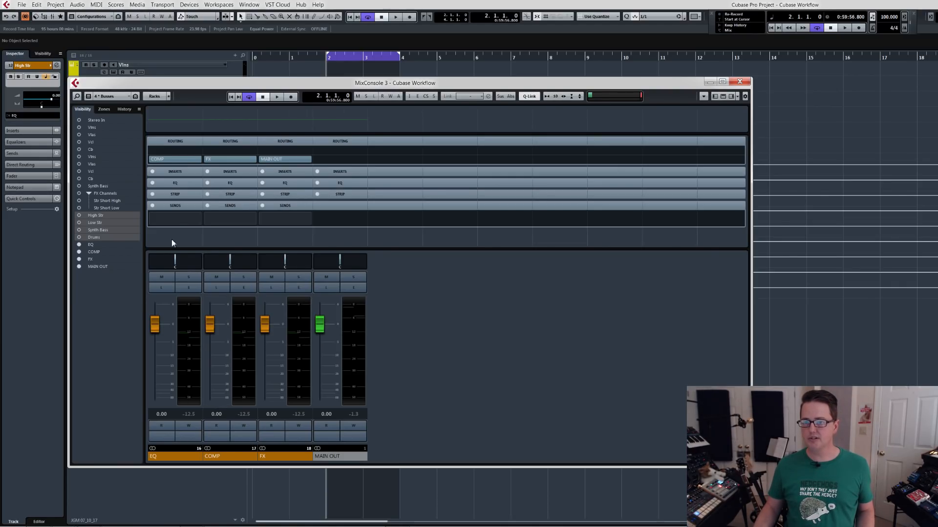
Load FabFilter Pro-Q 2, UAD Neve 31102 and UAD Manley Massive Passive into the EQ group's first three inserts.
{"action": "left_click", "coordinate": [179, 173]}
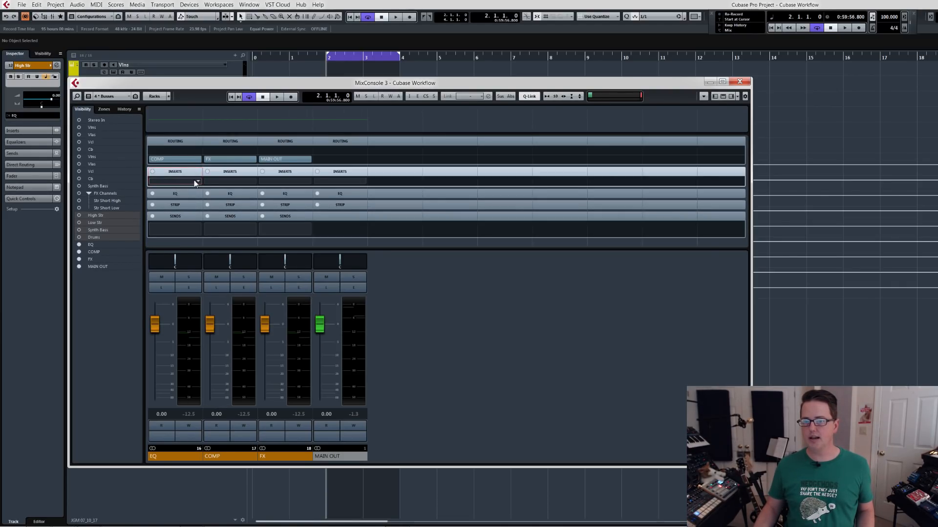
{"action": "left_click", "coordinate": [196, 183]}
{"action": "type", "text": "pro-q"}
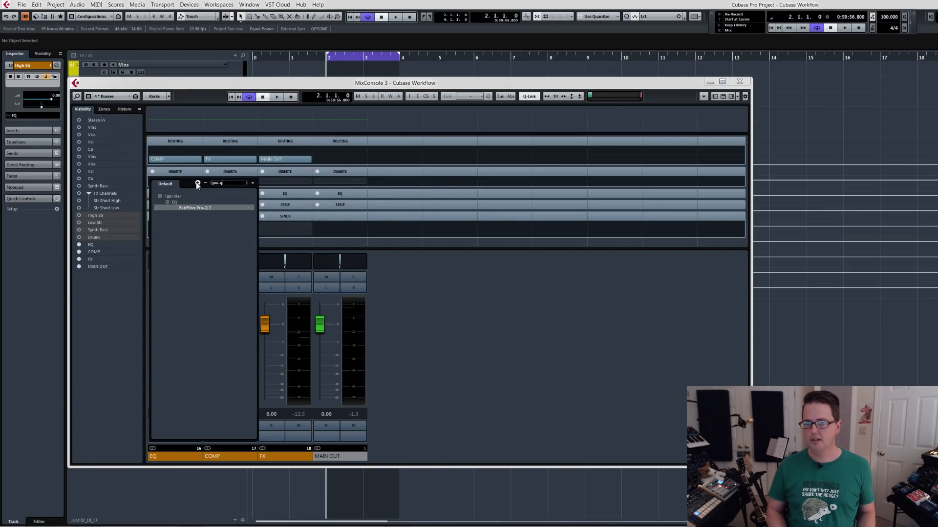
{"action": "key", "text": "Return"}
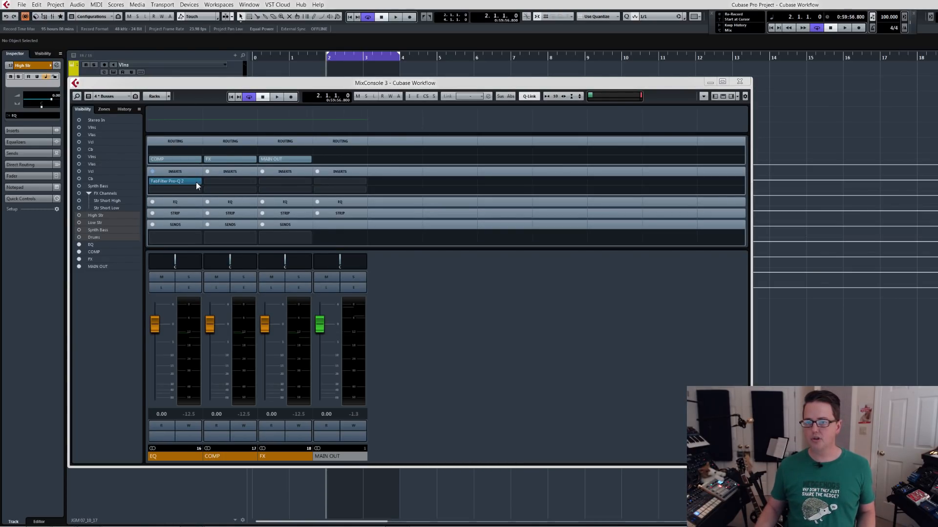
{"action": "left_click", "coordinate": [198, 190]}
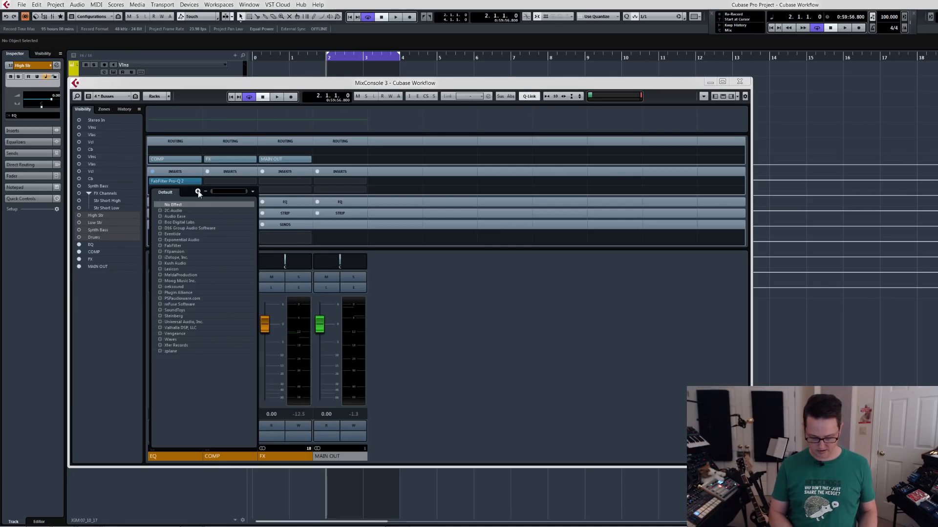
{"action": "type", "text": "neve"}
{"action": "left_click", "coordinate": [210, 240]}
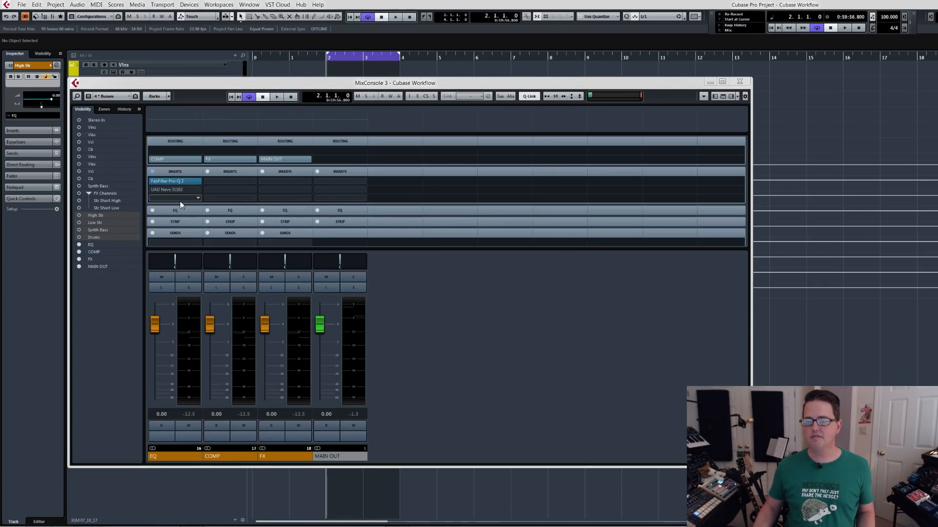
{"action": "left_click", "coordinate": [199, 198]}
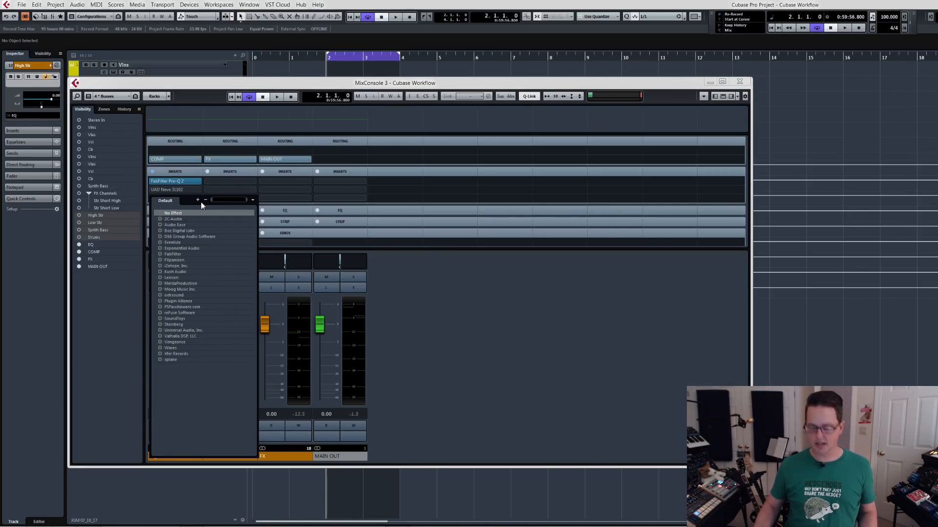
{"action": "type", "text": "manley"}
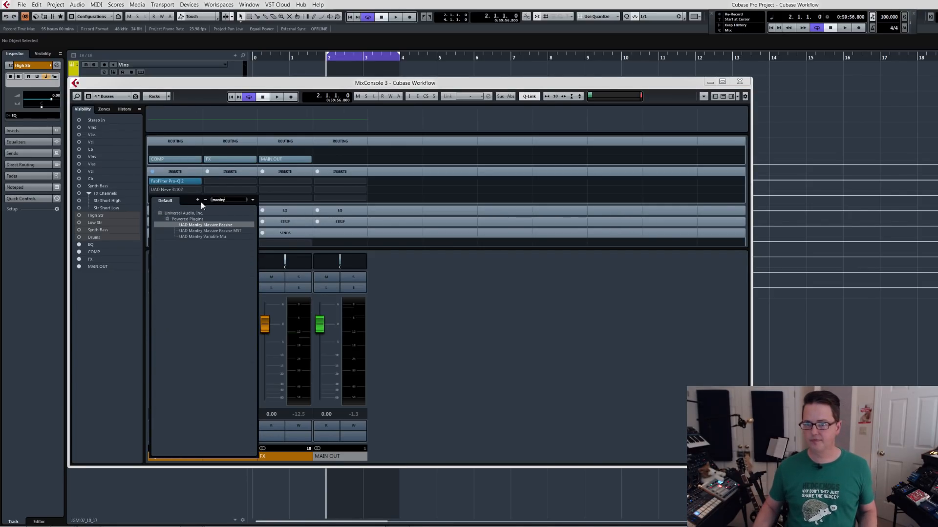
{"action": "left_click", "coordinate": [212, 225]}
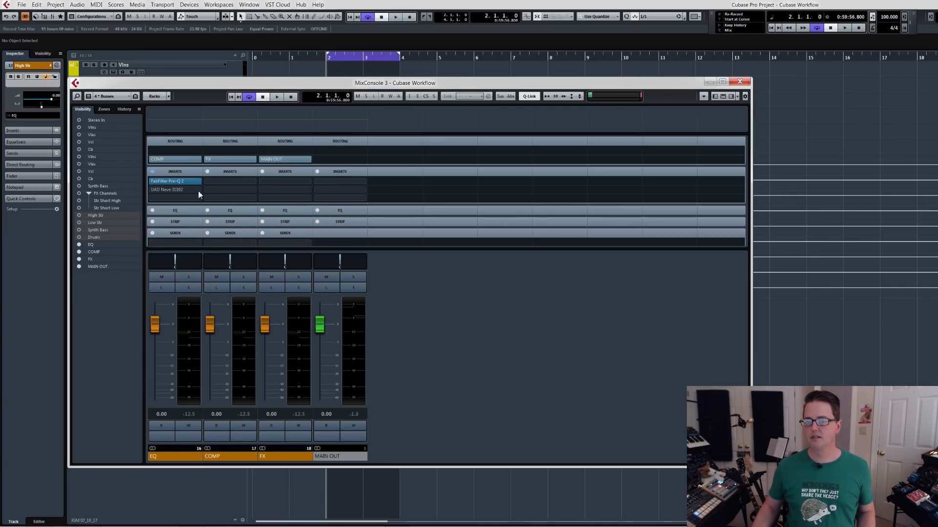
Spread out the Manley Massive Passive, Neve 31102 and Pro-Q 2 plug-in windows so all three can be seen.
{"action": "left_click_drag", "start_coordinate": [384, 223], "coordinate": [613, 315]}
{"action": "left_click_drag", "start_coordinate": [441, 270], "coordinate": [544, 215]}
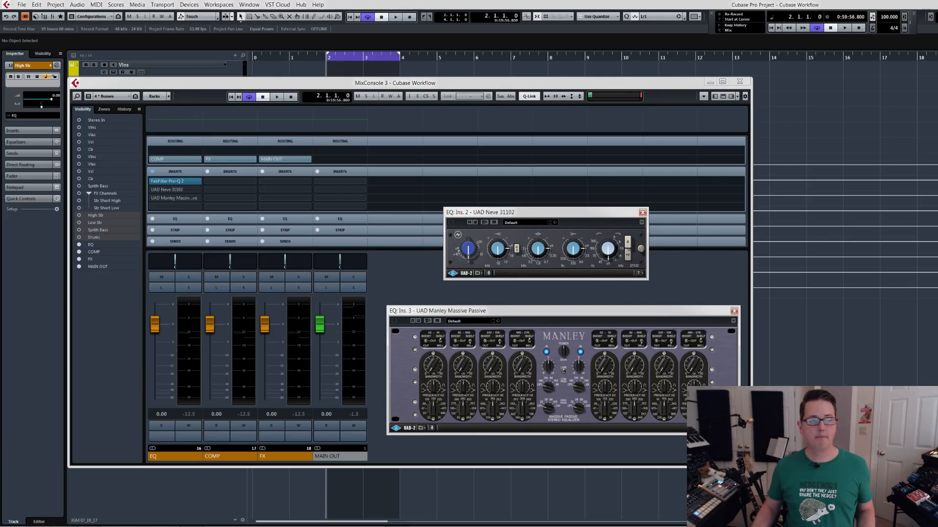
{"action": "left_click_drag", "start_coordinate": [571, 80], "coordinate": [889, 67]}
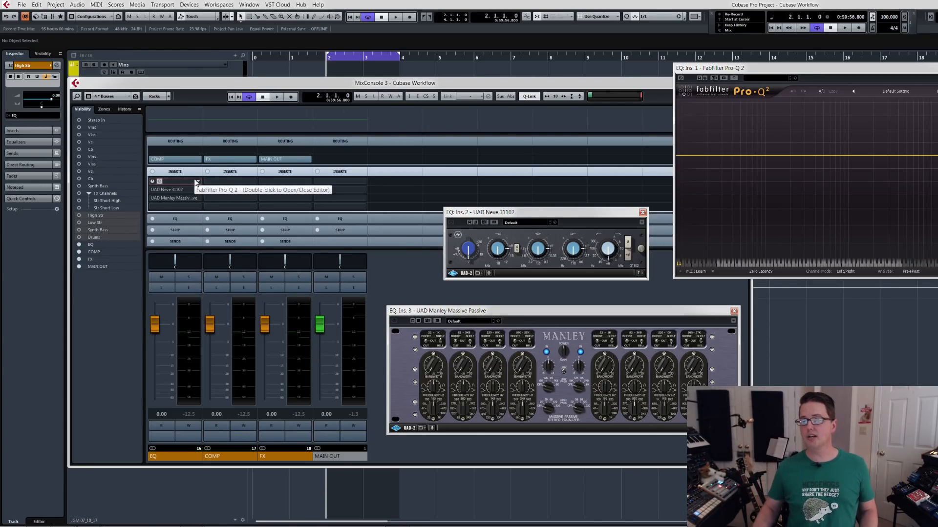
Activate the EQ group's Pro-Q 2 insert, disable Constrain Delay Compensation, and bring the mixer back into view.
{"action": "left_click", "coordinate": [154, 183]}
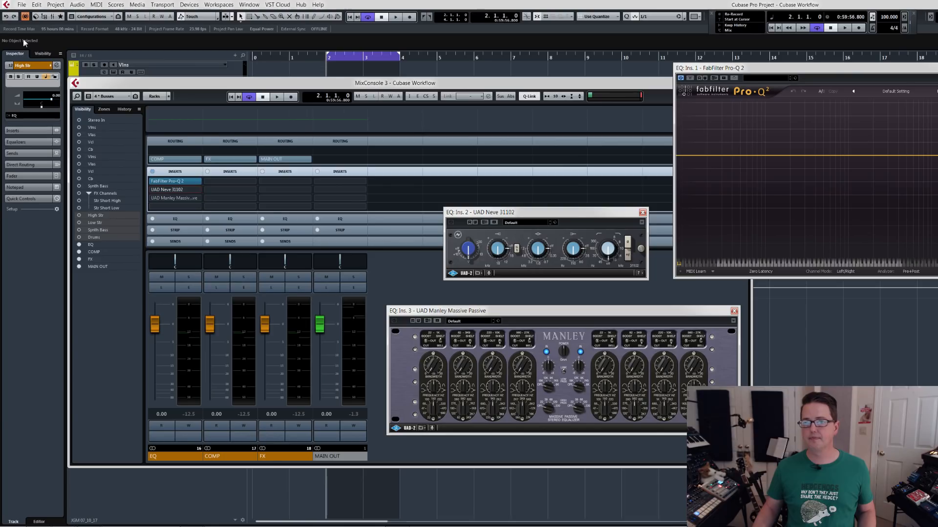
{"action": "left_click", "coordinate": [25, 16]}
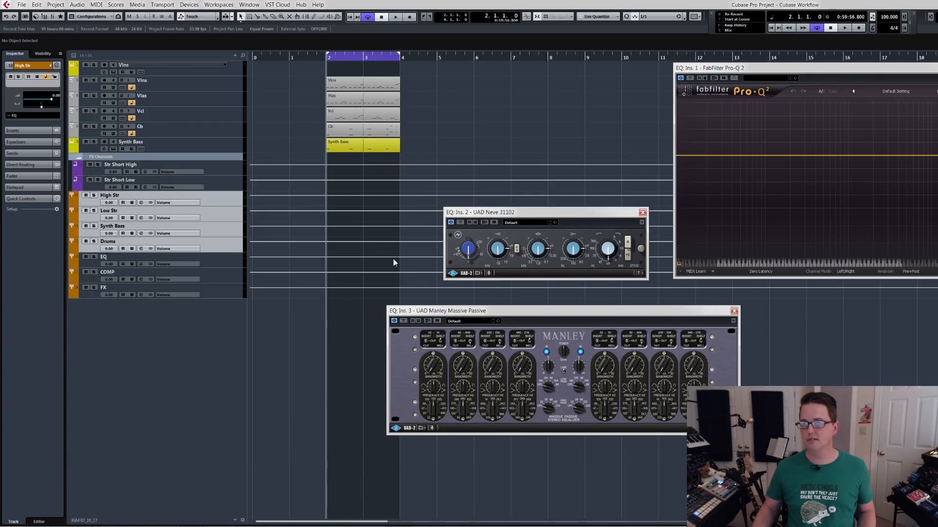
{"action": "key", "text": "F3"}
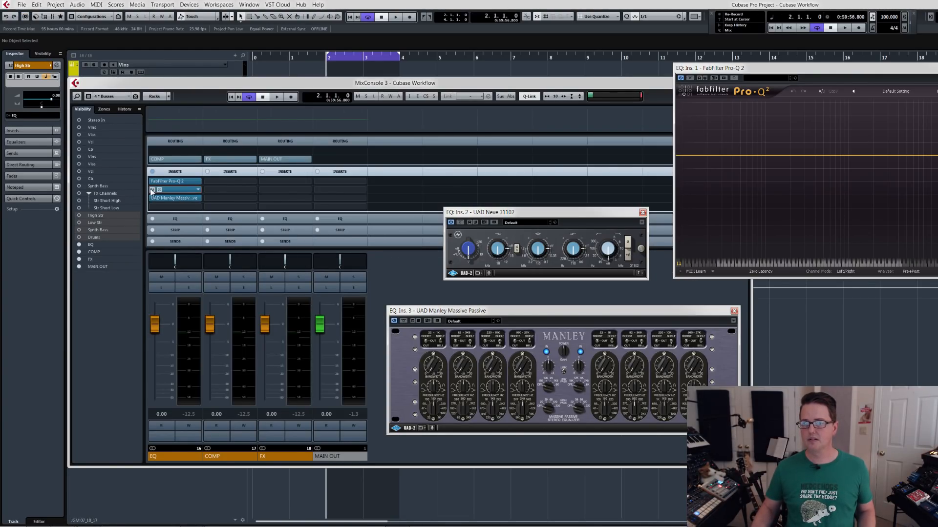
Bypass the Pro-Q 2, Neve 31102 and Manley Massive Passive inserts on the EQ group.
{"action": "left_click", "coordinate": [152, 181]}
{"action": "left_click", "coordinate": [152, 190]}
{"action": "left_click", "coordinate": [153, 198]}
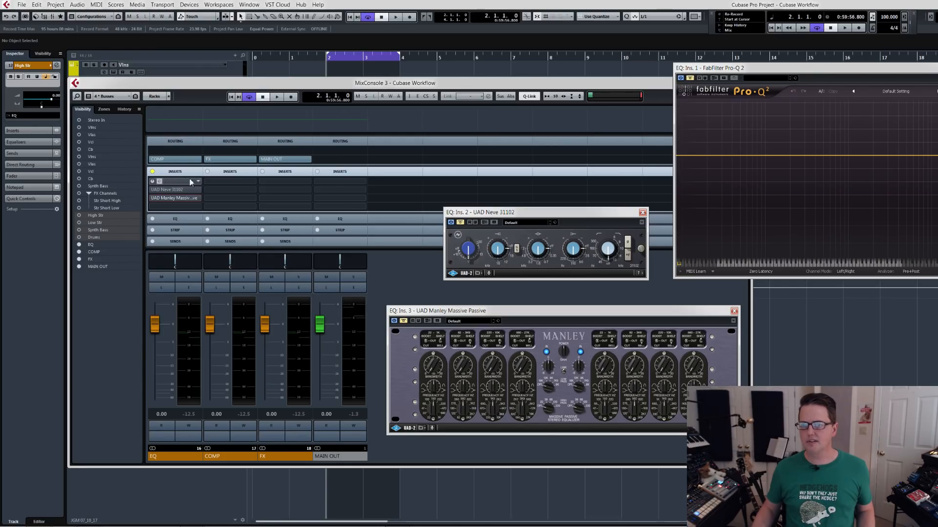
Load UAD Neve 33609 and UAD Fairchild 670 into the COMP group's first two inserts.
{"action": "left_click", "coordinate": [252, 182]}
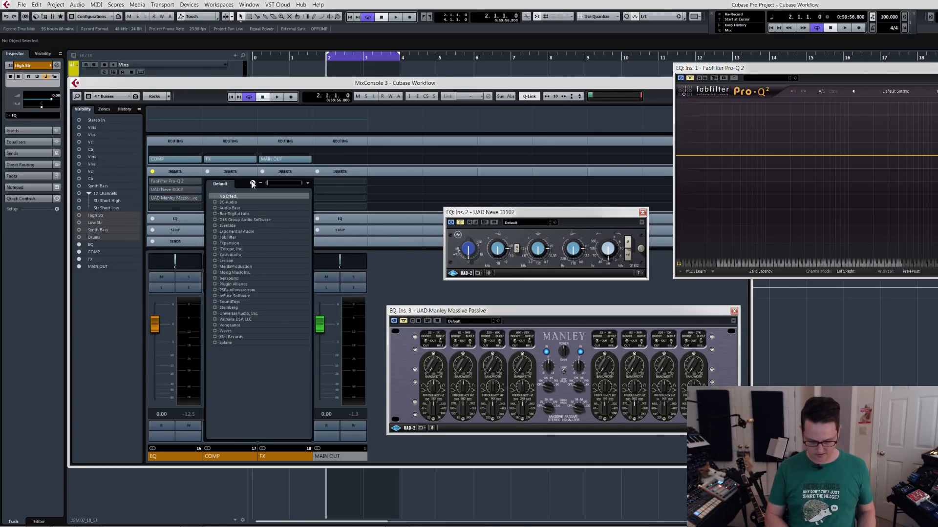
{"action": "type", "text": "neve"}
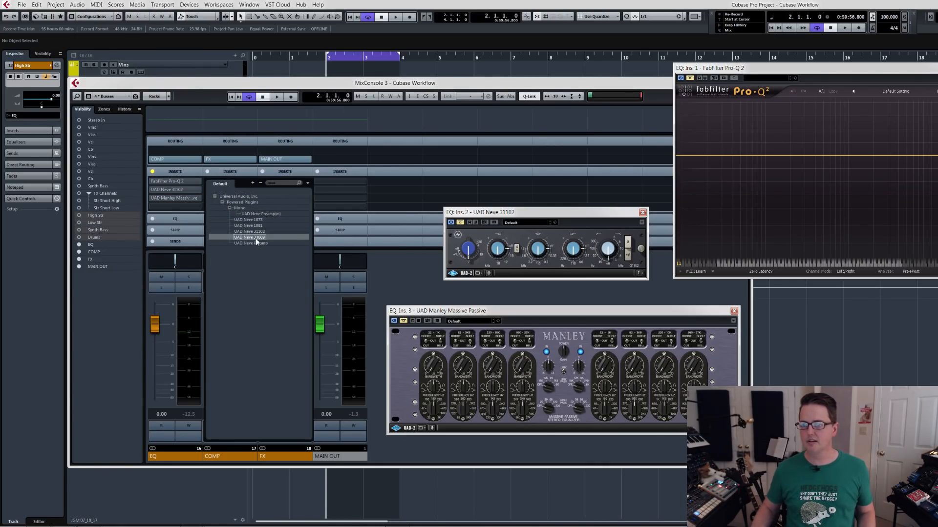
{"action": "left_click", "coordinate": [256, 238]}
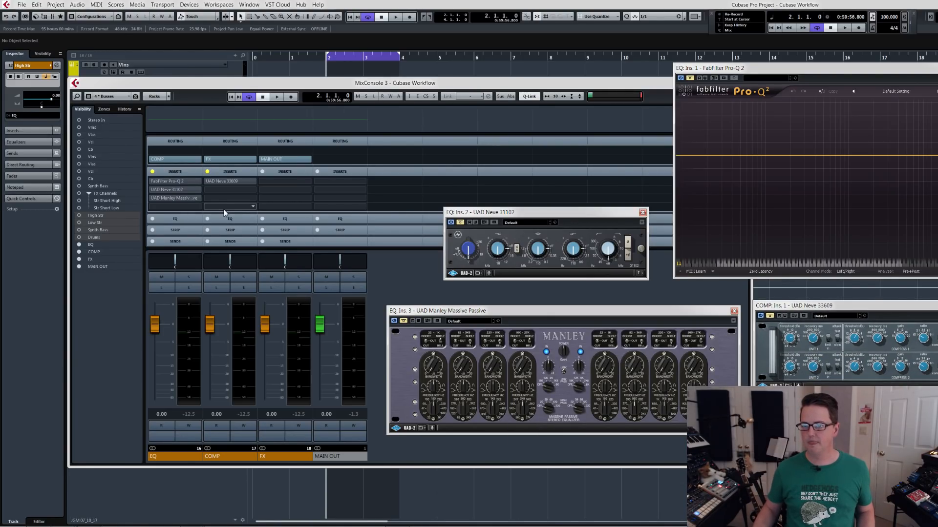
{"action": "left_click", "coordinate": [253, 191]}
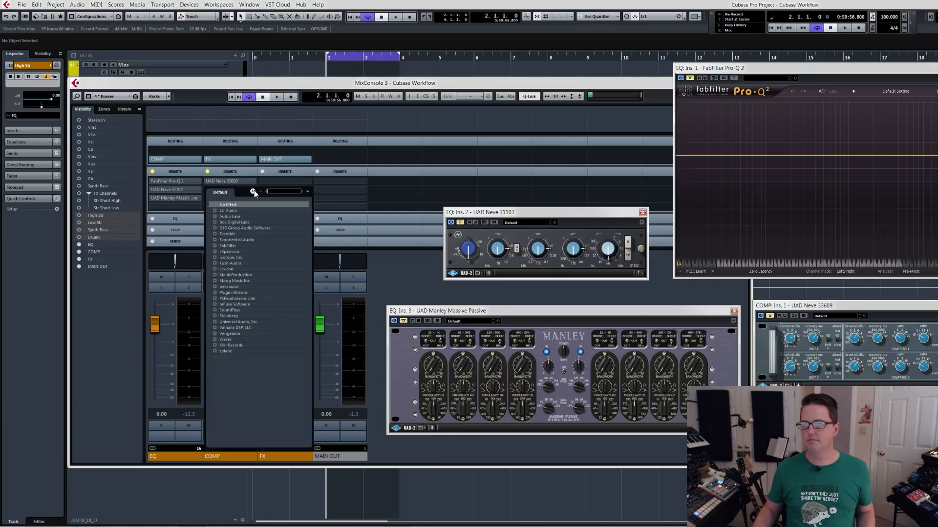
{"action": "type", "text": "fair"}
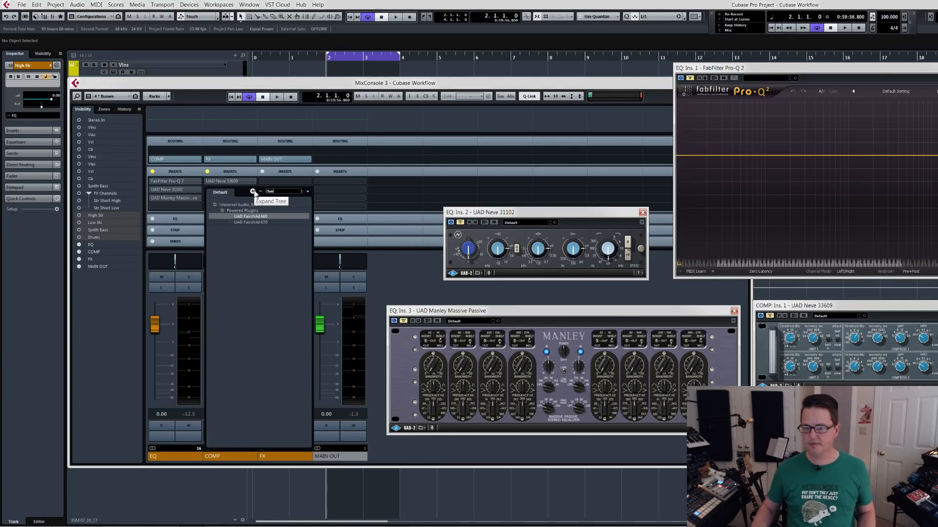
{"action": "left_click", "coordinate": [267, 223]}
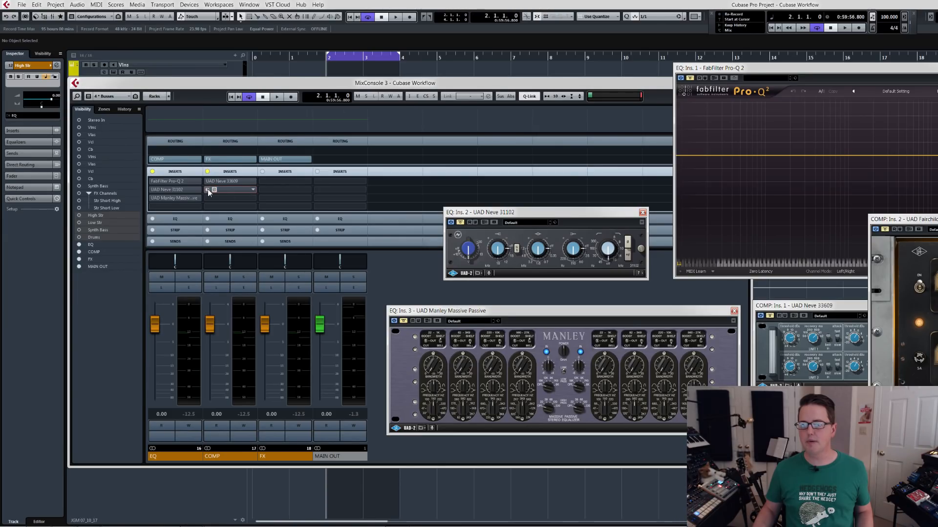
Switch off the three equalizer plug-ins in the EQ group's inserts.
{"action": "left_click", "coordinate": [153, 181], "text": "alt"}
{"action": "left_click", "coordinate": [153, 189], "text": "alt"}
{"action": "left_click", "coordinate": [152, 198], "text": "alt"}
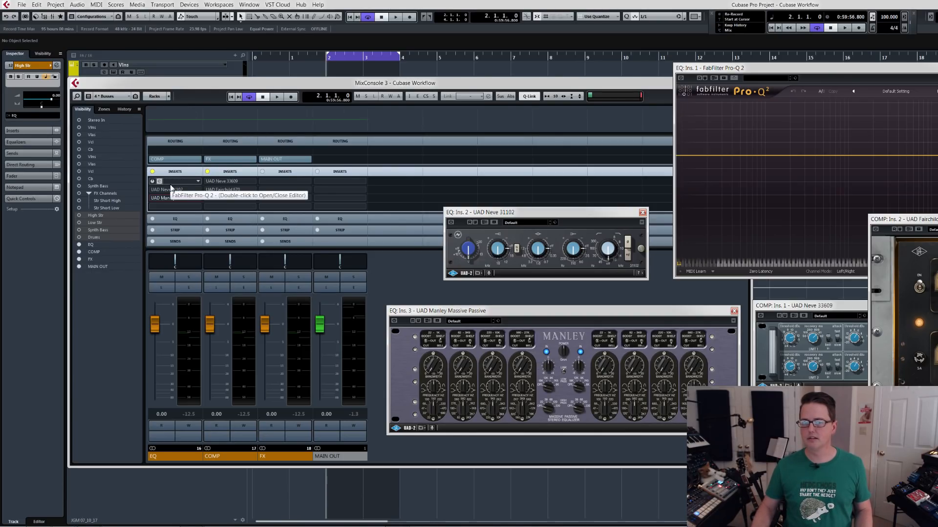
Switch the insert browser to the JGM 01 plug-in collection and try to load Span in MAIN OUT's first insert.
{"action": "left_click", "coordinate": [362, 181]}
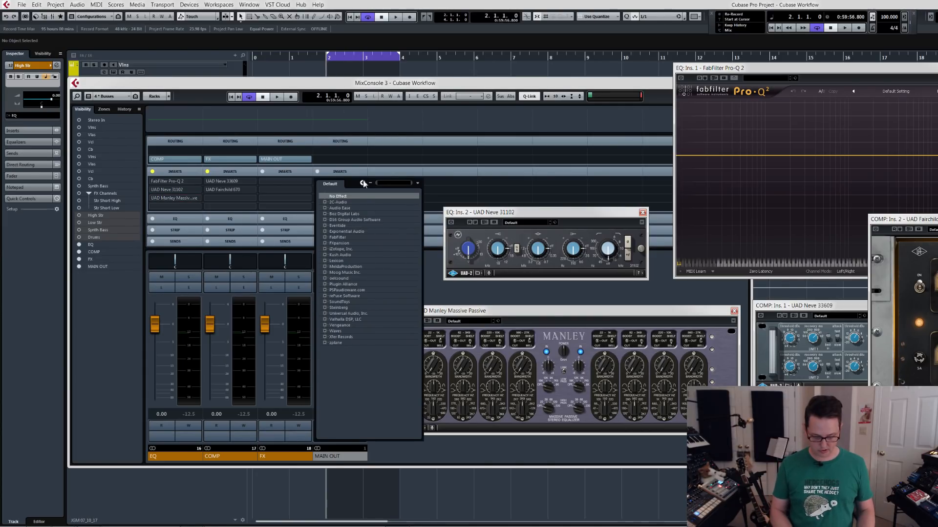
{"action": "type", "text": "span"}
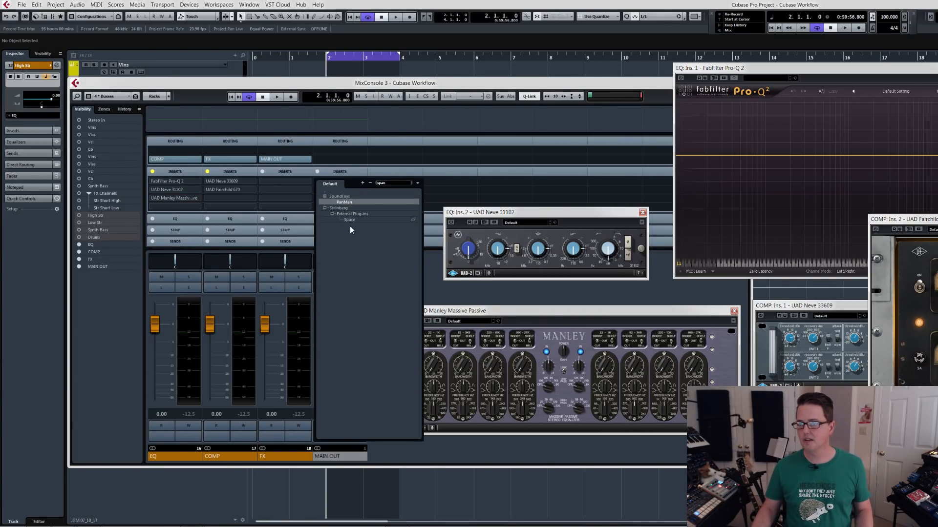
{"action": "left_click", "coordinate": [418, 183]}
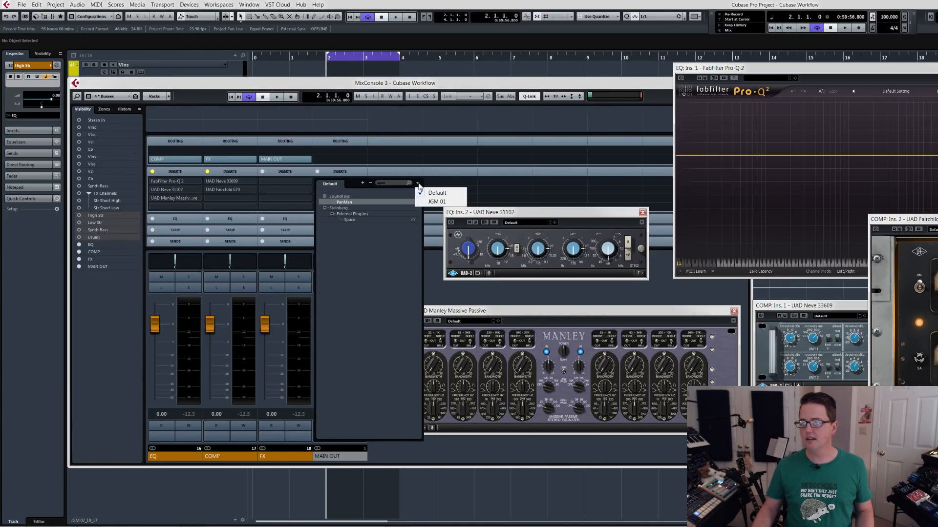
{"action": "left_click", "coordinate": [425, 203]}
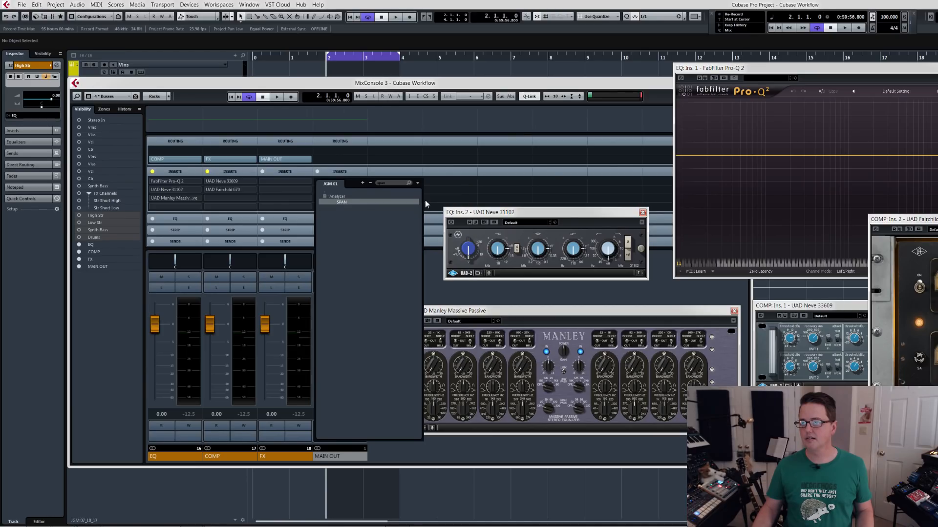
{"action": "left_click", "coordinate": [345, 201]}
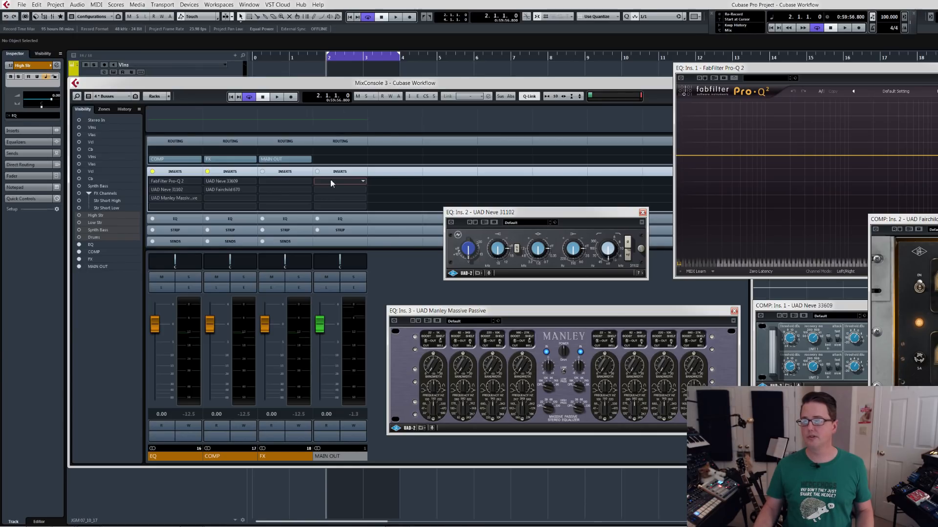
Load VPS Scope into MAIN OUT's first insert.
{"action": "left_click", "coordinate": [363, 181]}
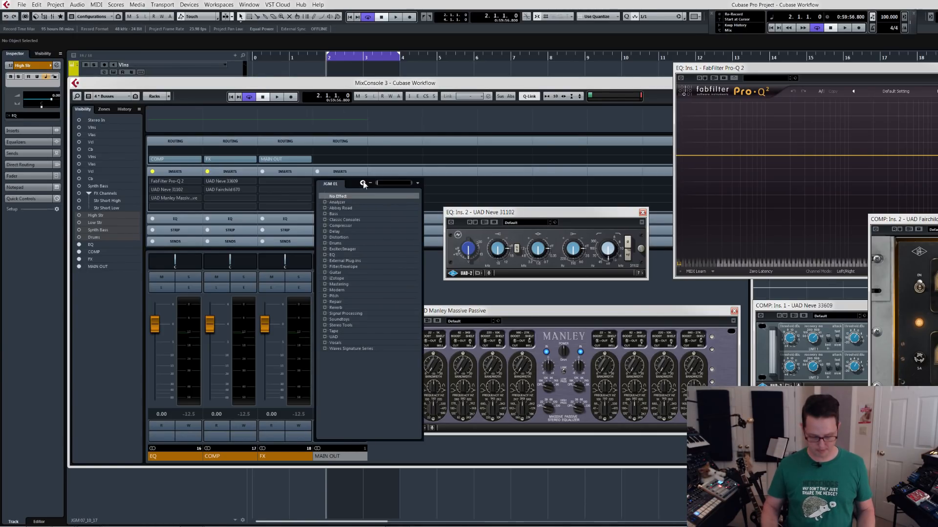
{"action": "type", "text": "scope"}
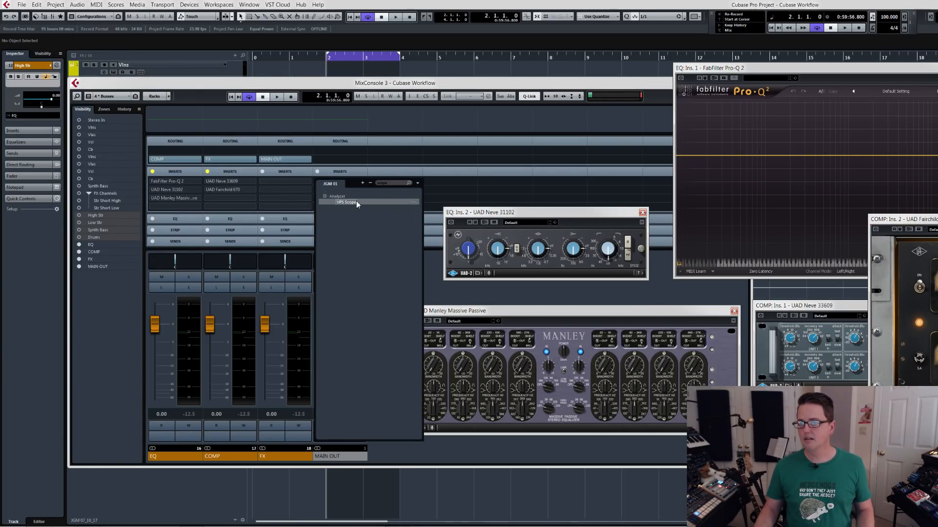
{"action": "left_click", "coordinate": [356, 202]}
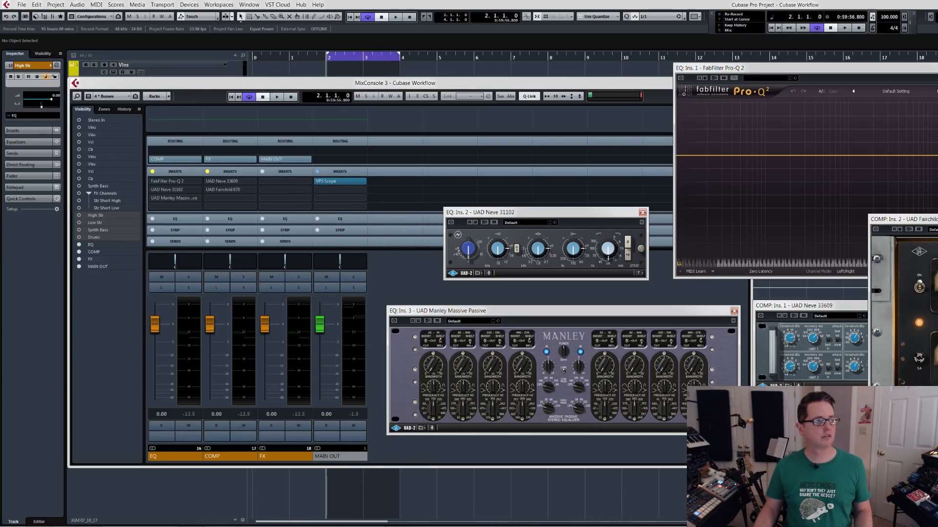
Lengthen VPS Scope's visible time during playback and move its window clear of the mixer channels.
{"action": "left_click", "coordinate": [340, 181]}
{"action": "left_click_drag", "start_coordinate": [505, 110], "coordinate": [540, 157]}
{"action": "key", "text": "space"}
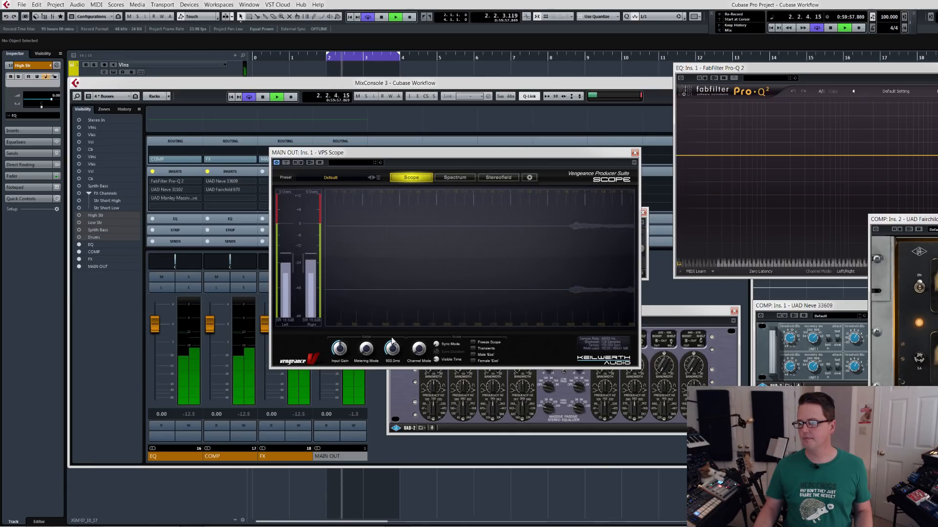
{"action": "left_click_drag", "start_coordinate": [436, 360], "coordinate": [444, 294]}
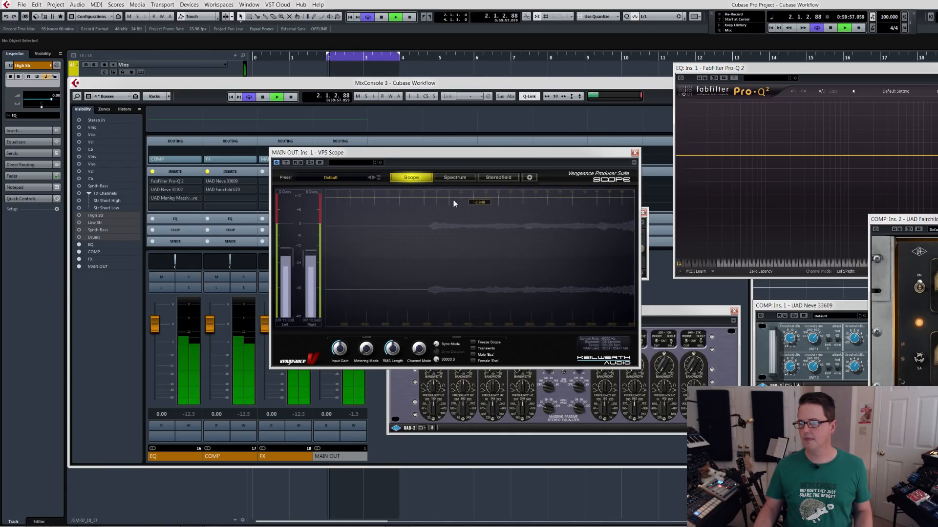
{"action": "left_click_drag", "start_coordinate": [438, 157], "coordinate": [603, 117]}
{"action": "key", "text": "space"}
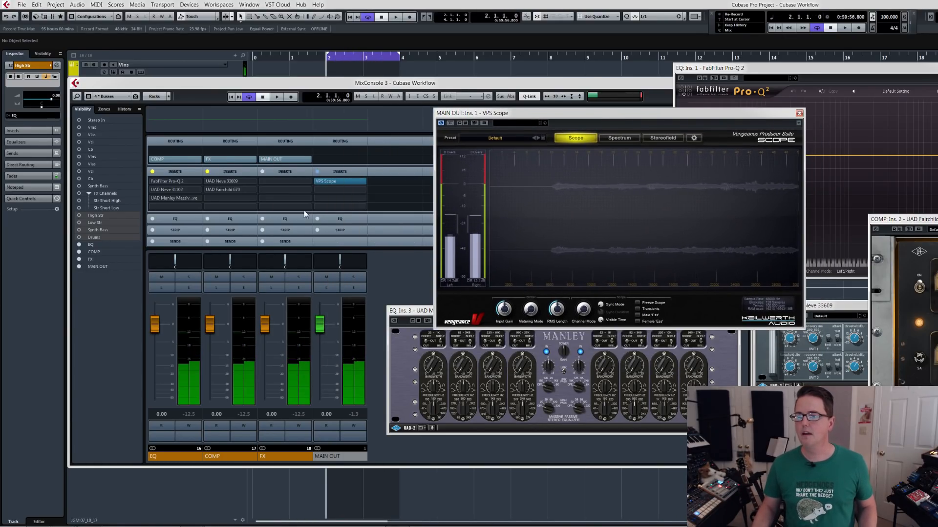
Load FabFilter Pro-L into the FX group's third insert, check it in playback, and close all plug-in windows.
{"action": "left_click", "coordinate": [305, 198]}
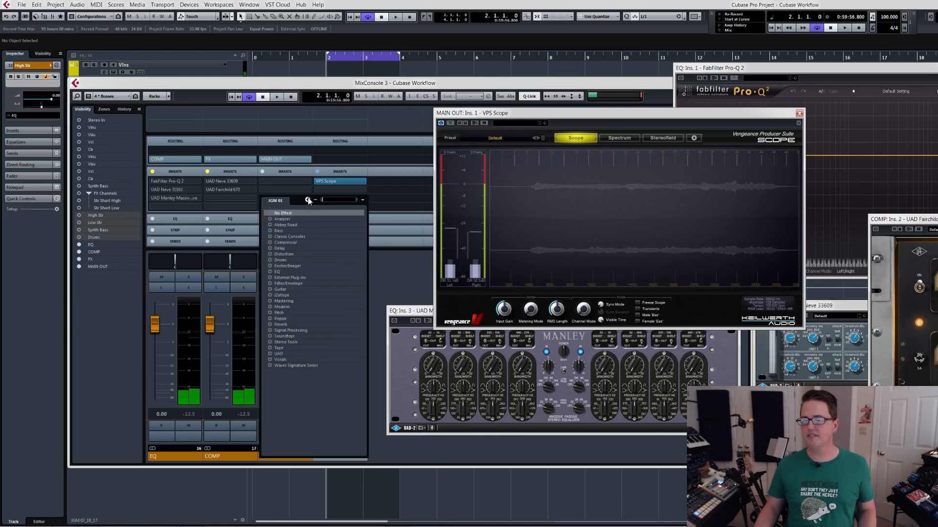
{"action": "type", "text": "pro-l"}
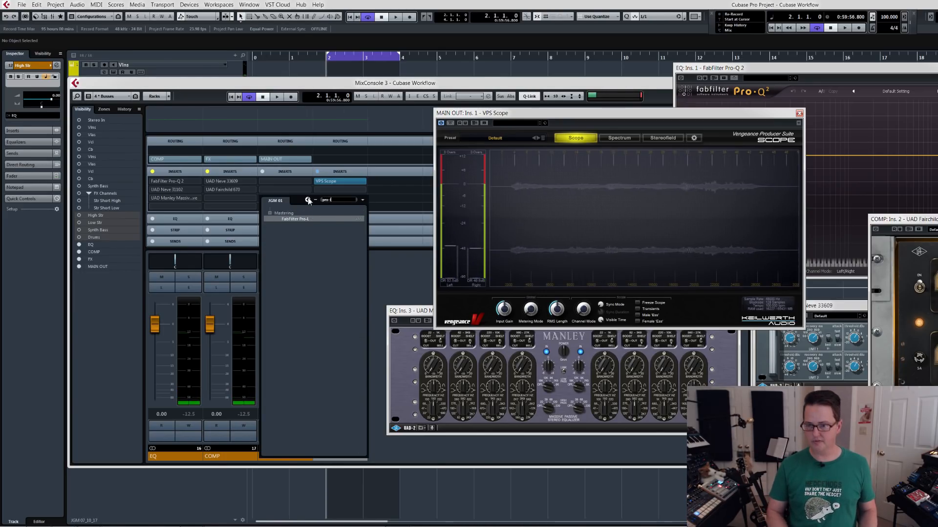
{"action": "key", "text": "Return"}
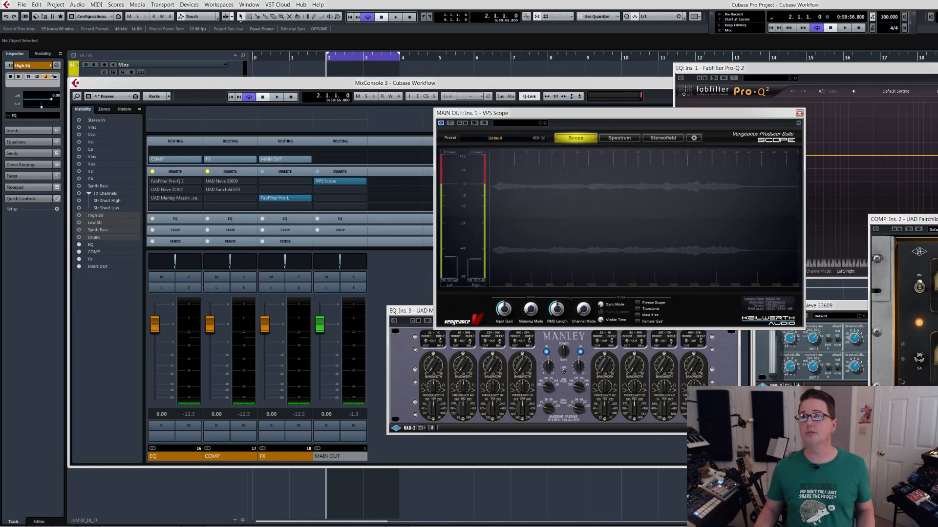
{"action": "key", "text": "space"}
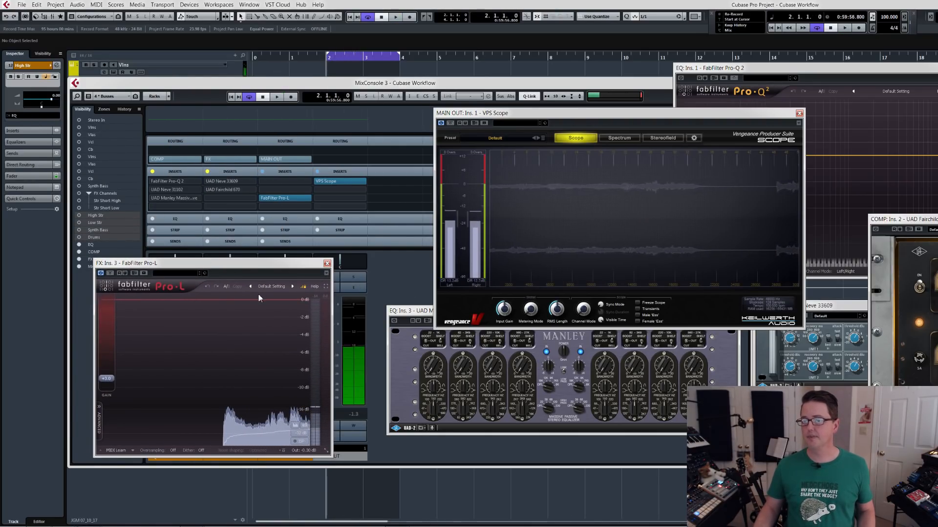
{"action": "key", "text": "space"}
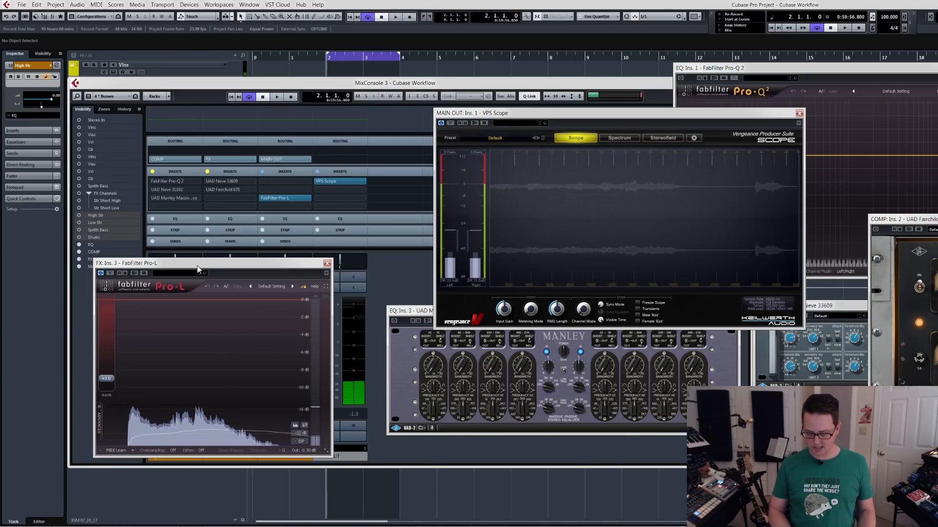
{"action": "key", "text": "ctrl+shift+w"}
{"action": "key", "text": "ctrl+shift+w"}
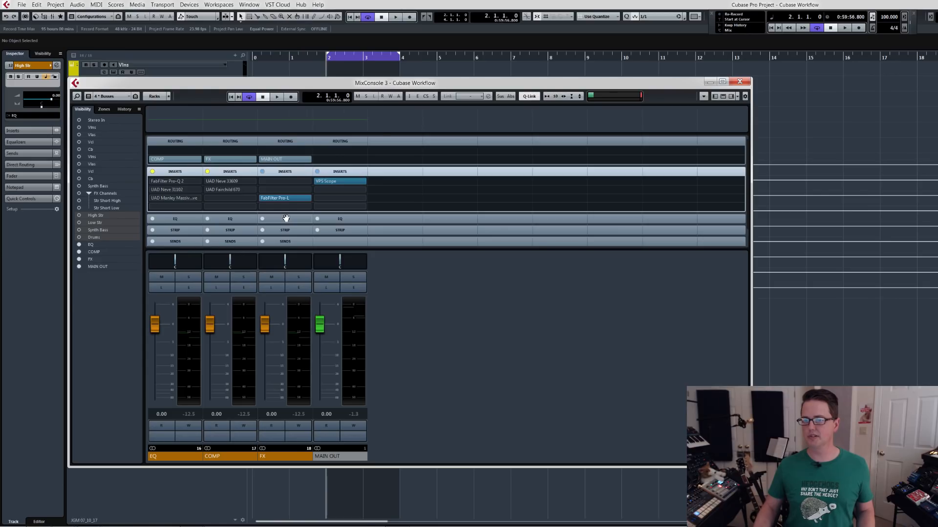
Open and close the insert plug-in editors of the FX group and of the COMP group.
{"action": "left_click", "coordinate": [299, 291]}
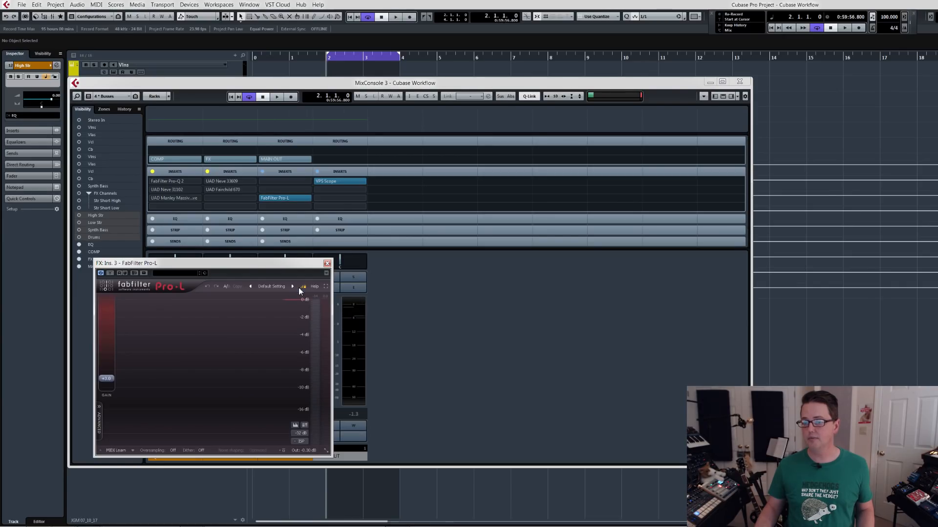
{"action": "left_click", "coordinate": [327, 262]}
{"action": "left_click", "coordinate": [240, 287], "text": "alt"}
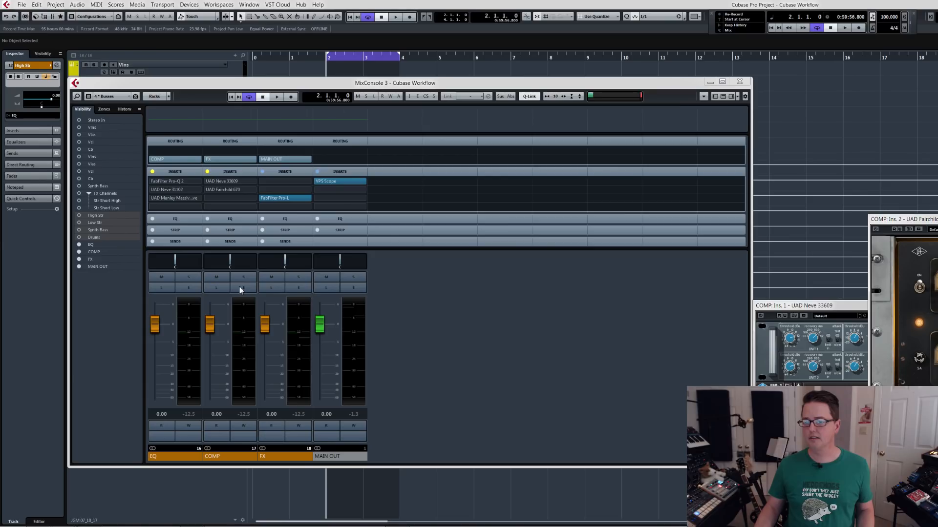
{"action": "left_click", "coordinate": [239, 287], "text": "alt"}
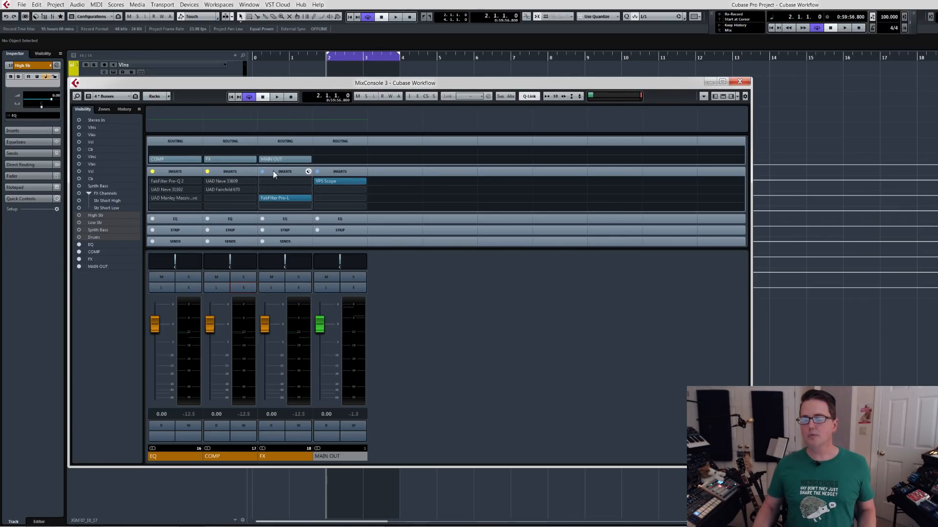
Activate UAD Neve 33609 in the COMP group's first insert and audition it with its editor open over the mixer.
{"action": "mouse_move", "coordinate": [176, 185]}
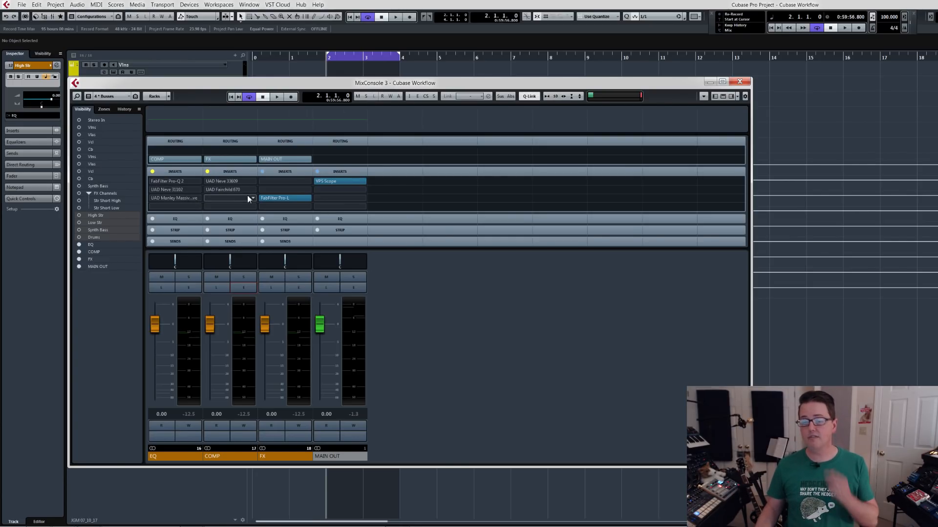
{"action": "left_click", "coordinate": [207, 181]}
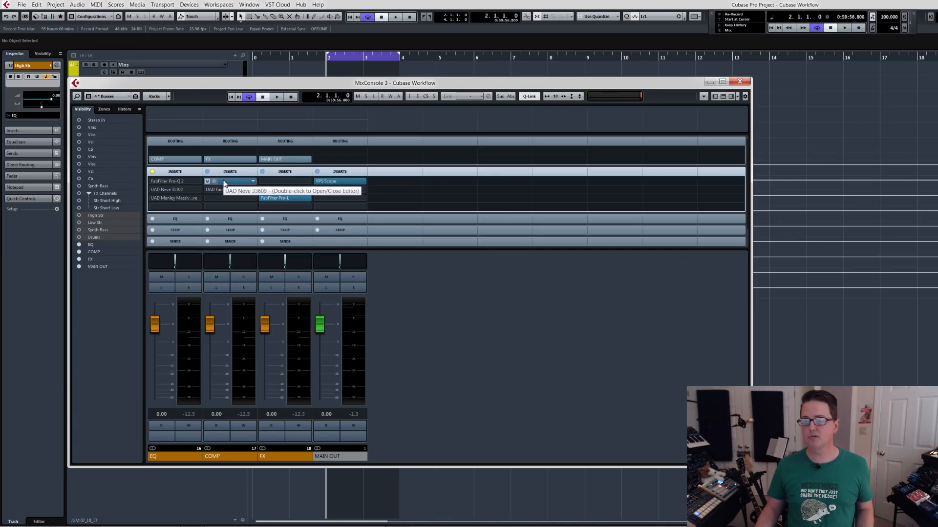
{"action": "key", "text": "space"}
{"action": "left_click", "coordinate": [224, 182]}
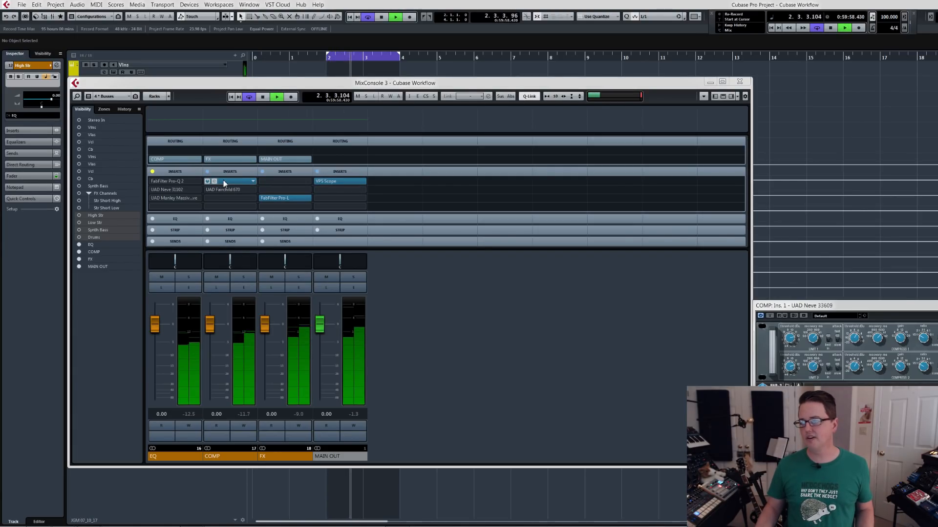
{"action": "left_click_drag", "start_coordinate": [830, 306], "coordinate": [548, 136]}
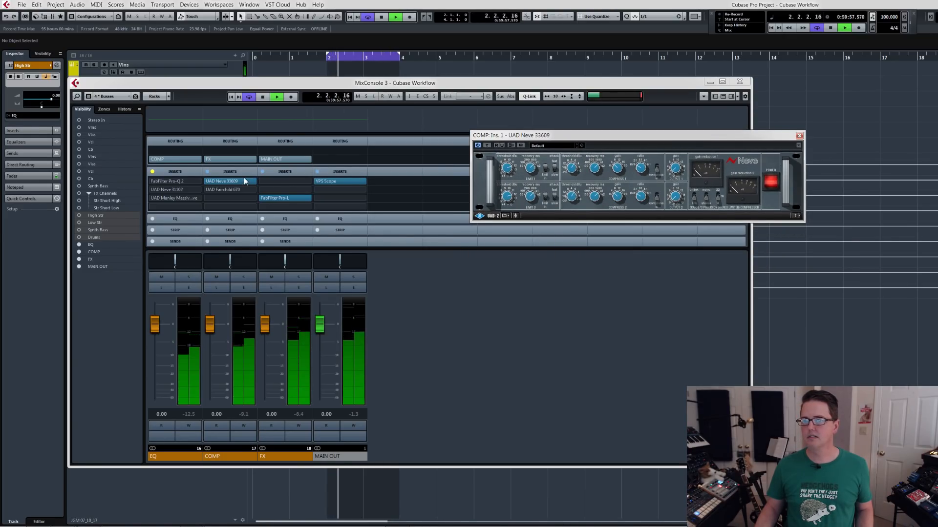
{"action": "key", "text": "space"}
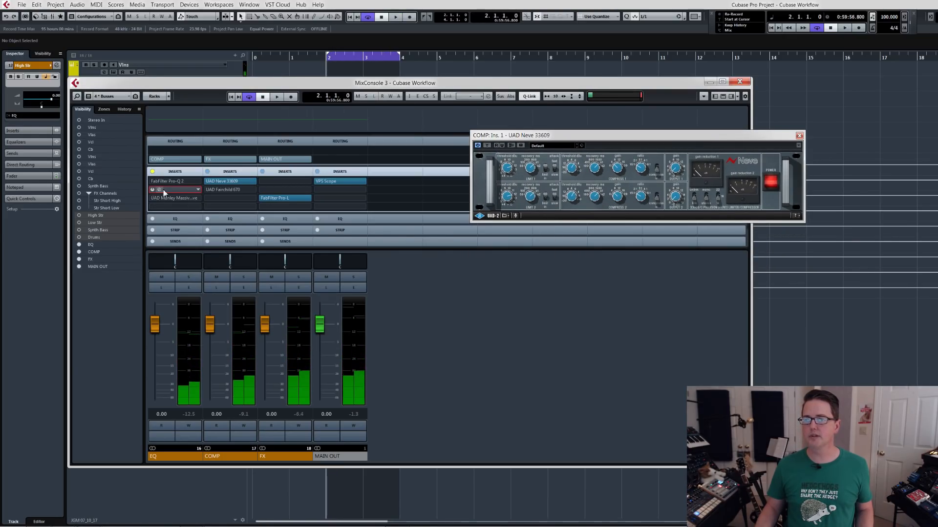
Activate UAD Neve 31102 in the EQ group's second insert, adjust its bands during playback, and close the plug-in editors.
{"action": "left_click", "coordinate": [170, 189]}
{"action": "left_click_drag", "start_coordinate": [536, 214], "coordinate": [600, 254]}
{"action": "key", "text": "space"}
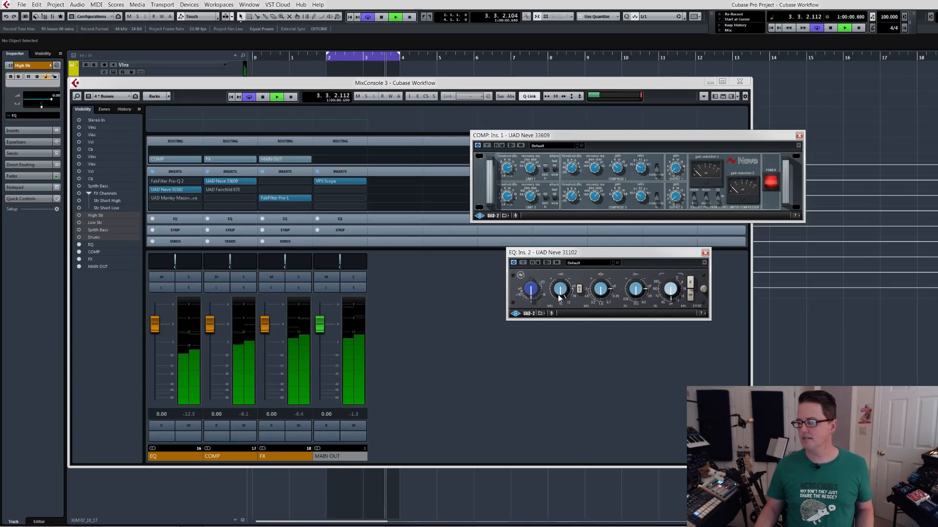
{"action": "key", "text": "space"}
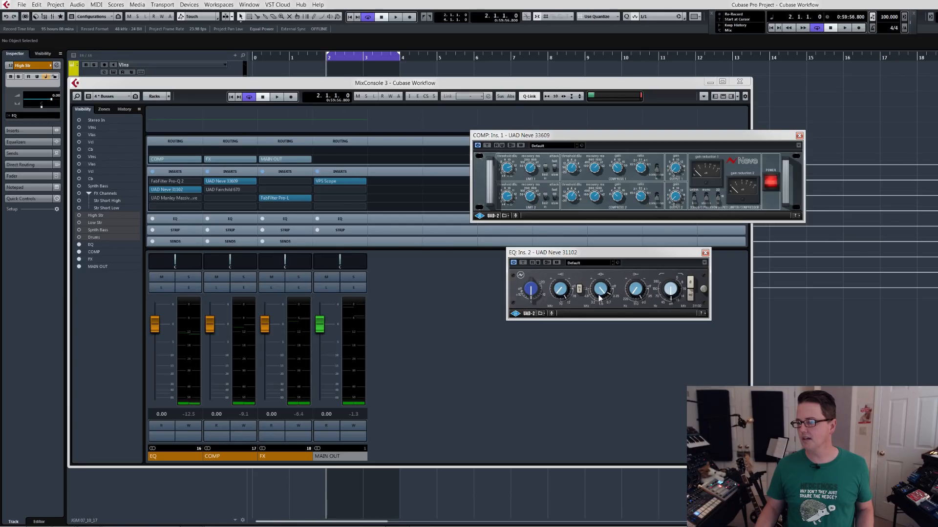
{"action": "key", "text": "space"}
{"action": "left_click_drag", "start_coordinate": [608, 255], "coordinate": [602, 252]}
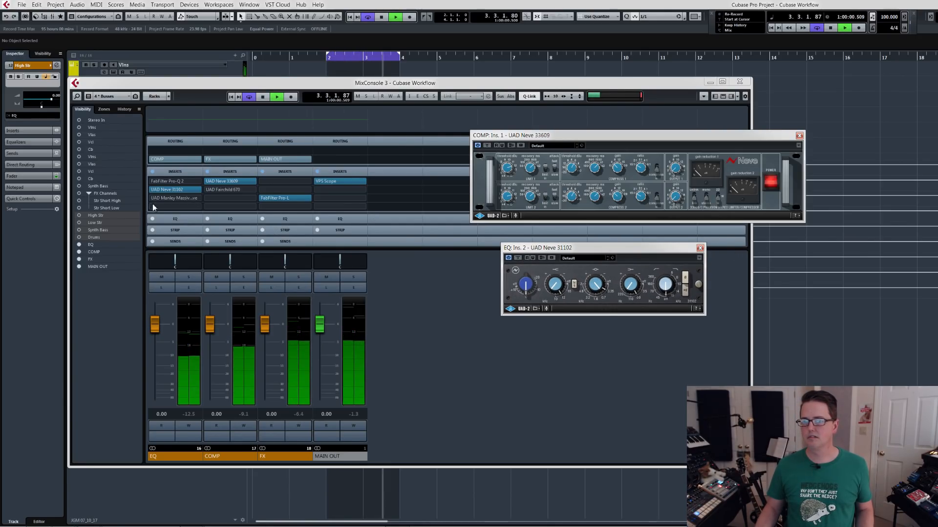
{"action": "key", "text": "space"}
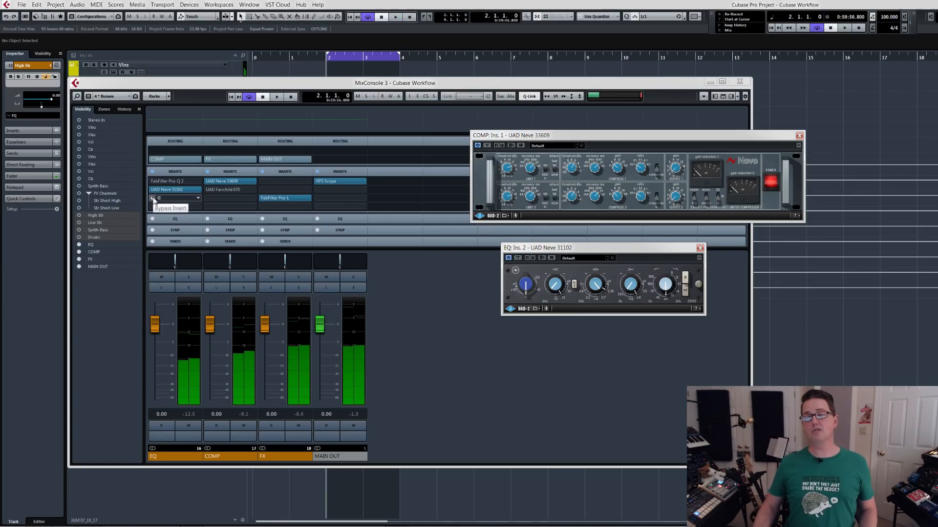
{"action": "key", "text": "ctrl+w"}
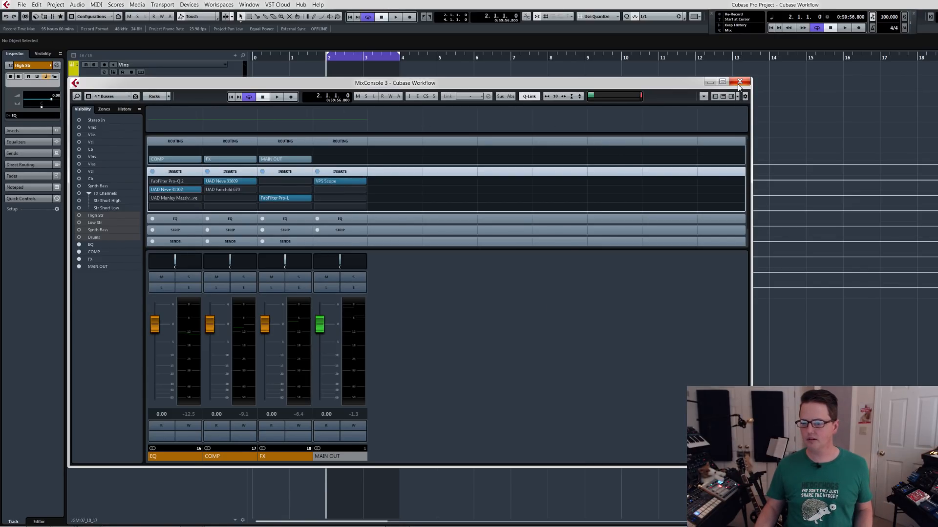
Hide the EQ, COMP and FX groups in the mixer's FX configuration and update that configuration.
{"action": "left_click", "coordinate": [116, 96]}
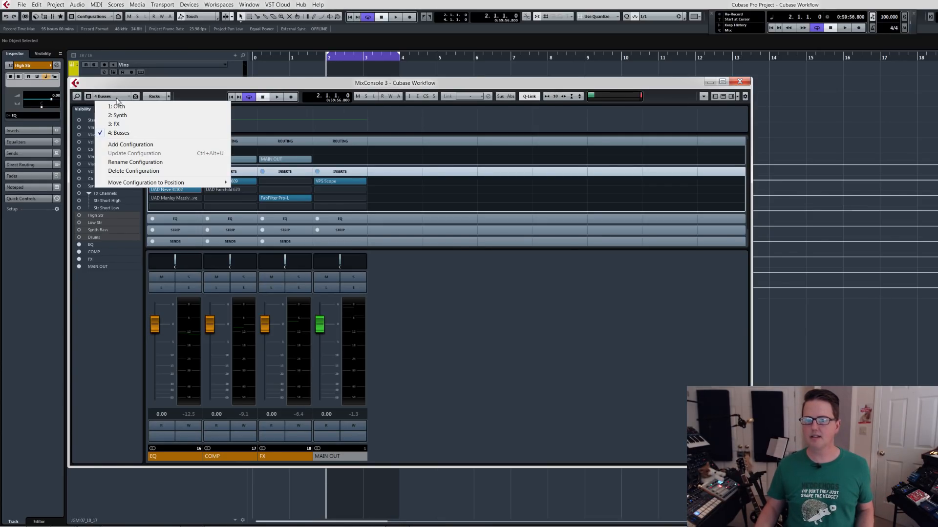
{"action": "left_click", "coordinate": [126, 124]}
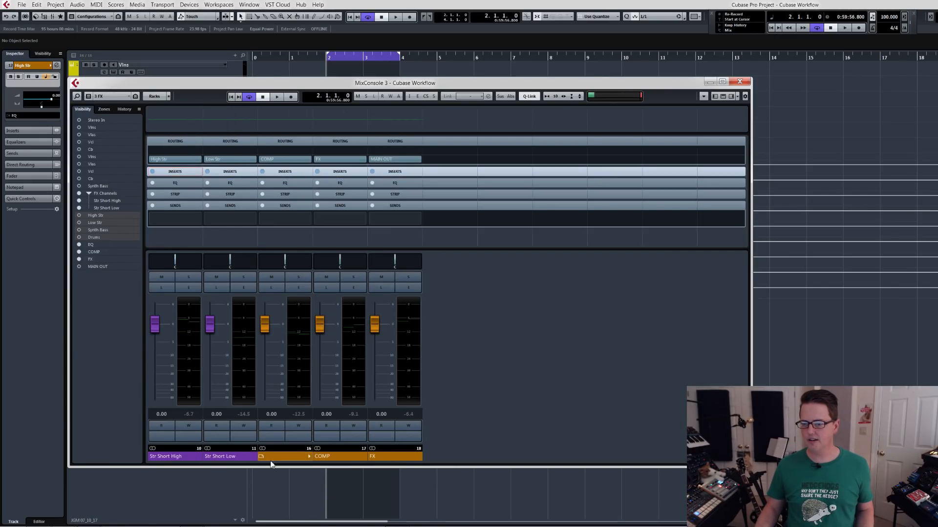
{"action": "double_click", "coordinate": [380, 456]}
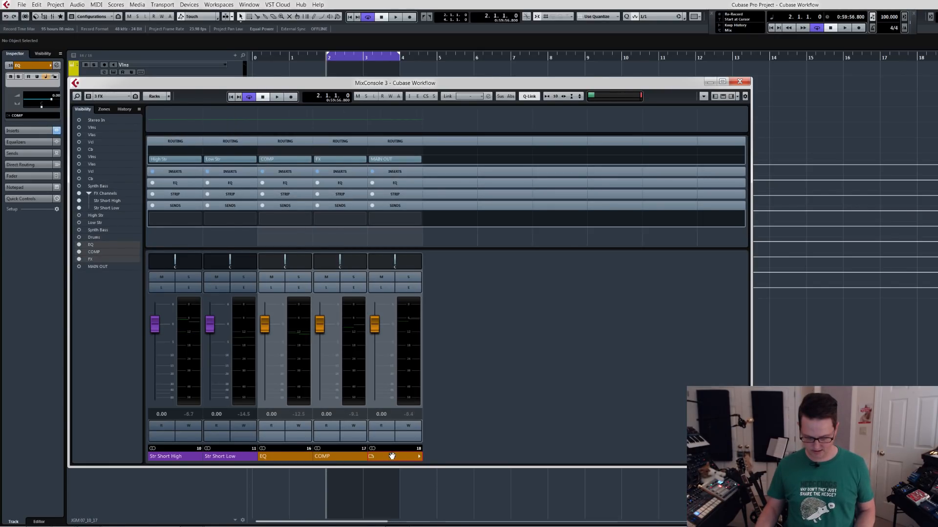
{"action": "key", "text": "ctrl+h"}
{"action": "key", "text": "ctrl+u"}
In the mixer's Synth configuration, hide every channel from Str Short Low through FX, leaving only Synth Bass.
{"action": "left_click", "coordinate": [111, 100]}
{"action": "left_click", "coordinate": [119, 113]}
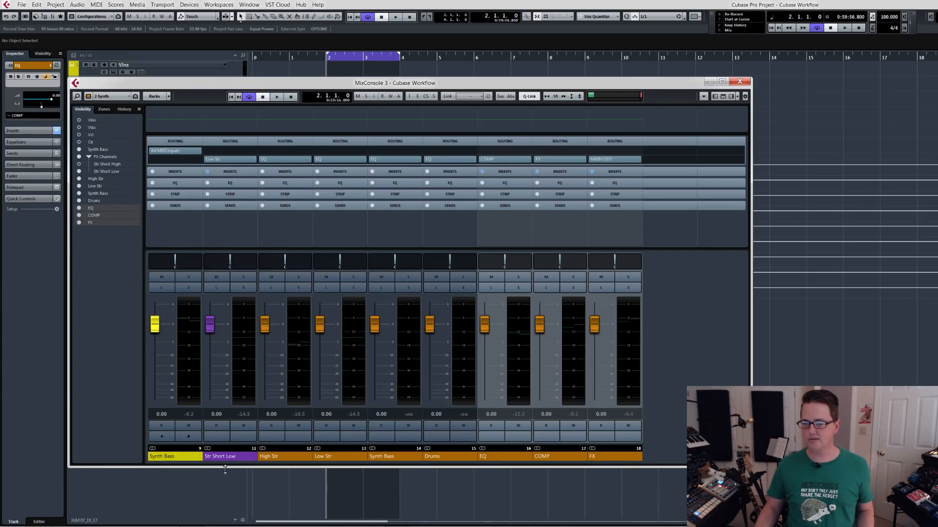
{"action": "left_click", "coordinate": [176, 457]}
{"action": "left_click", "coordinate": [229, 457]}
{"action": "left_click_drag", "start_coordinate": [381, 456], "coordinate": [602, 455]}
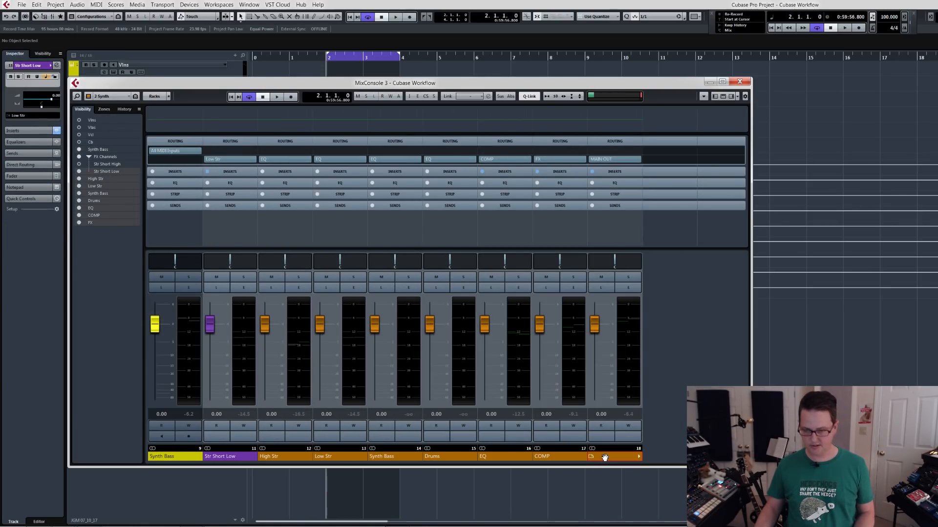
{"action": "key", "text": "ctrl+h"}
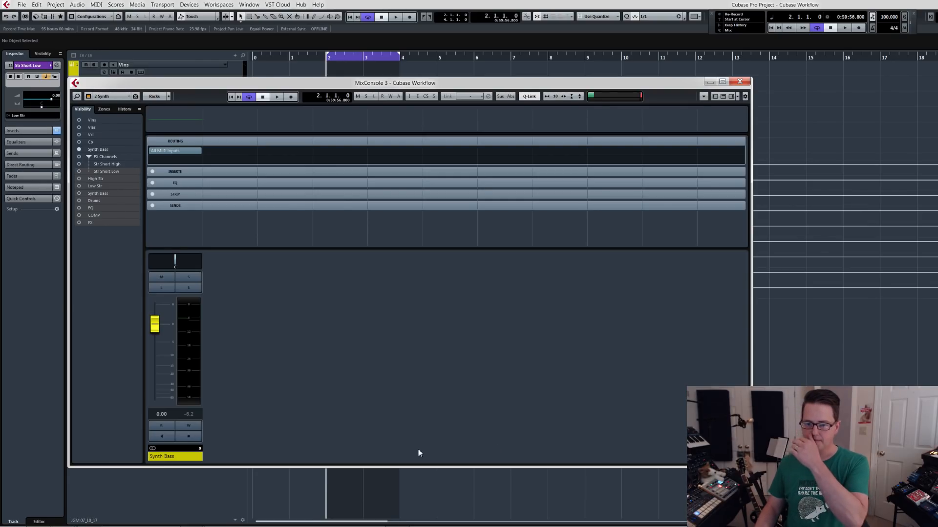
Switch the mixer to the Orch configuration and hide its EQ, COMP and FX groups.
{"action": "left_click", "coordinate": [111, 97]}
{"action": "left_click", "coordinate": [117, 108]}
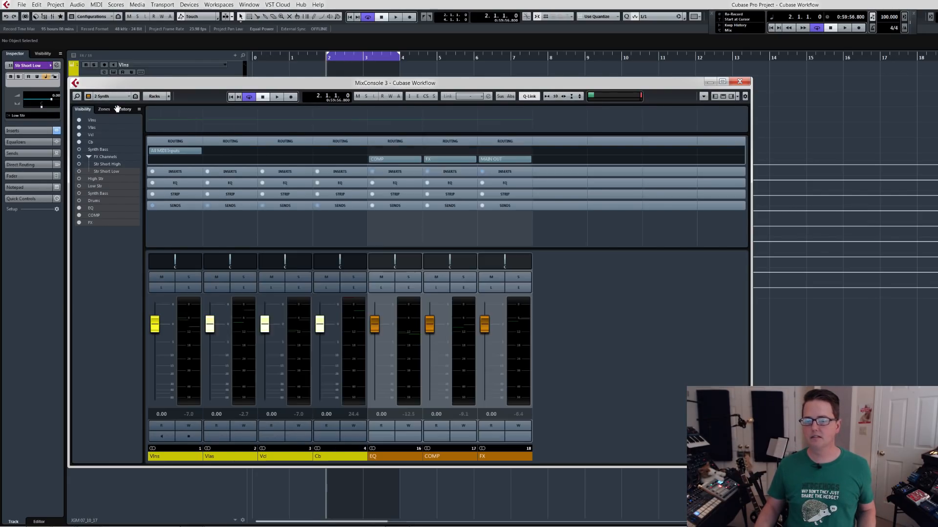
{"action": "left_click", "coordinate": [404, 457]}
{"action": "left_click", "coordinate": [499, 457], "text": "shift"}
{"action": "key", "text": "ctrl+h"}
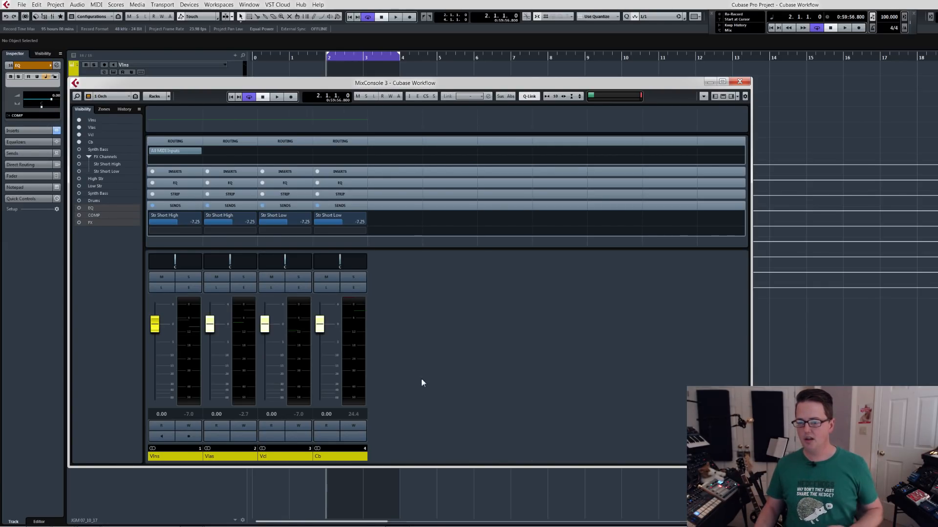
Check the mixer by recalling the Synth, FX and Busses configurations, and close the mixer window.
{"action": "left_click", "coordinate": [119, 98]}
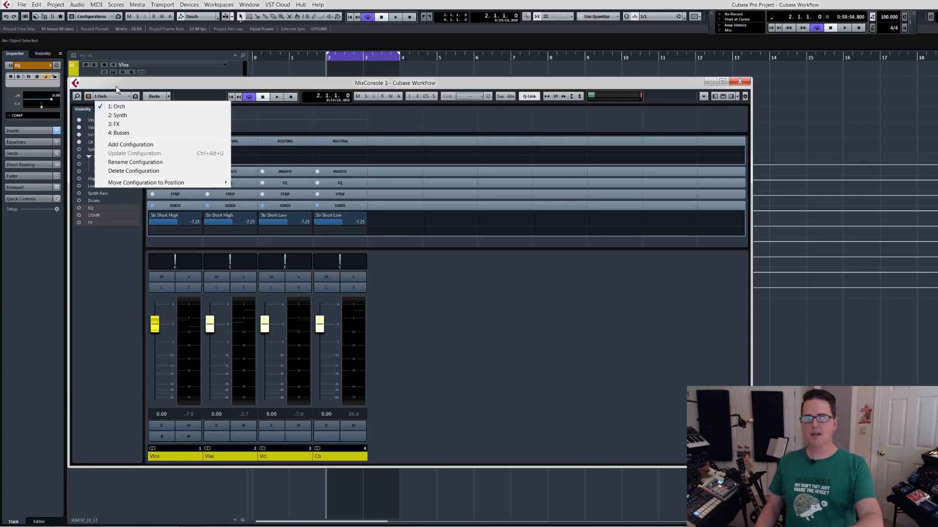
{"action": "left_click", "coordinate": [116, 86]}
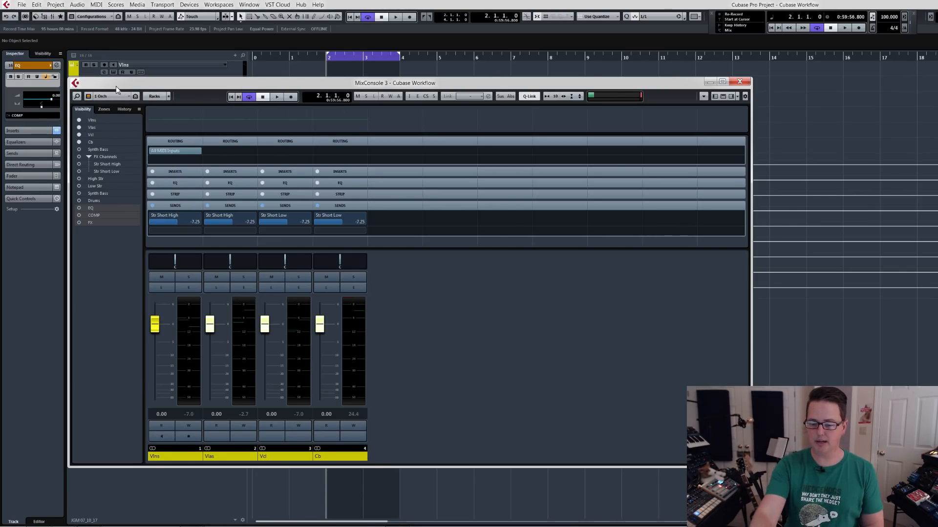
{"action": "key", "text": "2"}
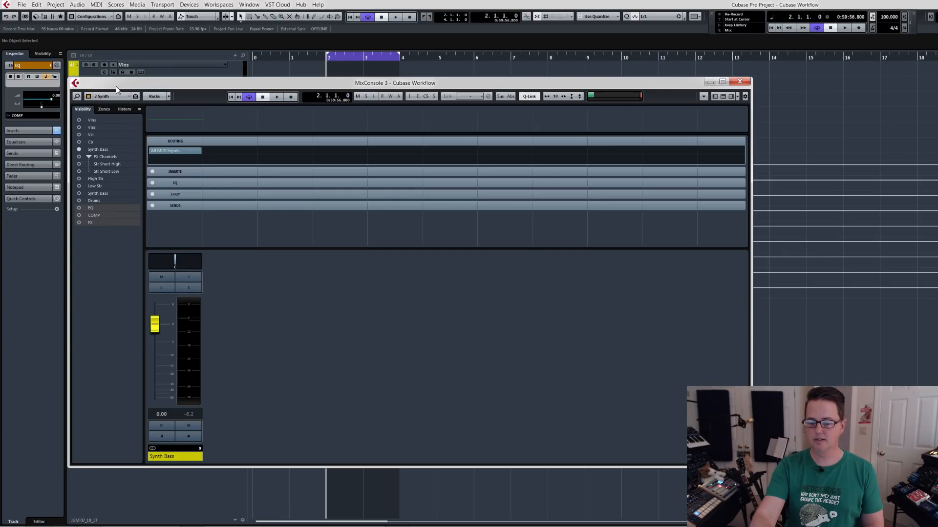
{"action": "key", "text": "3"}
{"action": "key", "text": "4"}
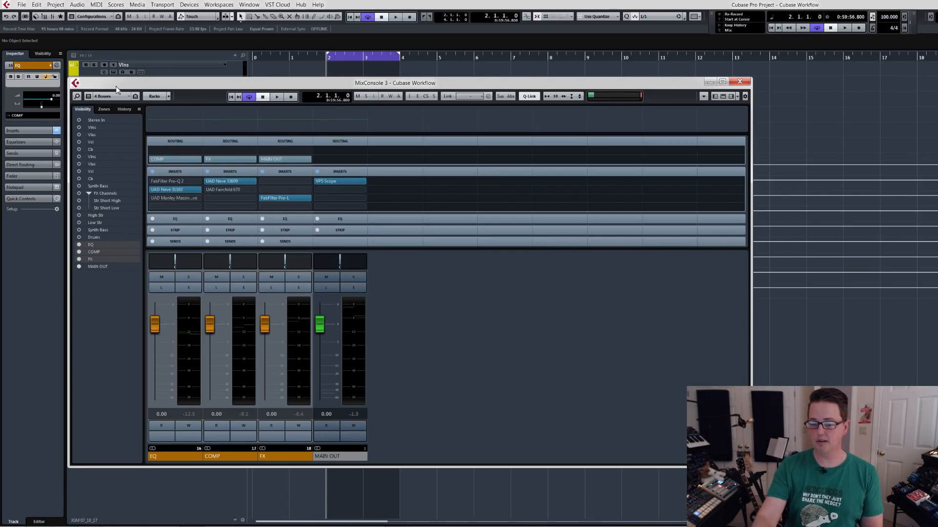
{"action": "key", "text": "2"}
{"action": "key", "text": "F3"}
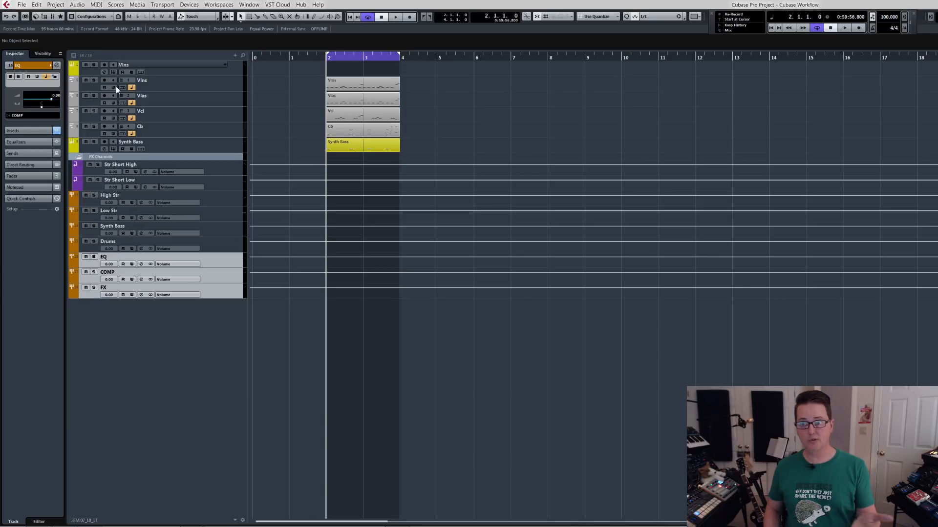
{"action": "key", "text": "F3"}
{"action": "key", "text": "4"}
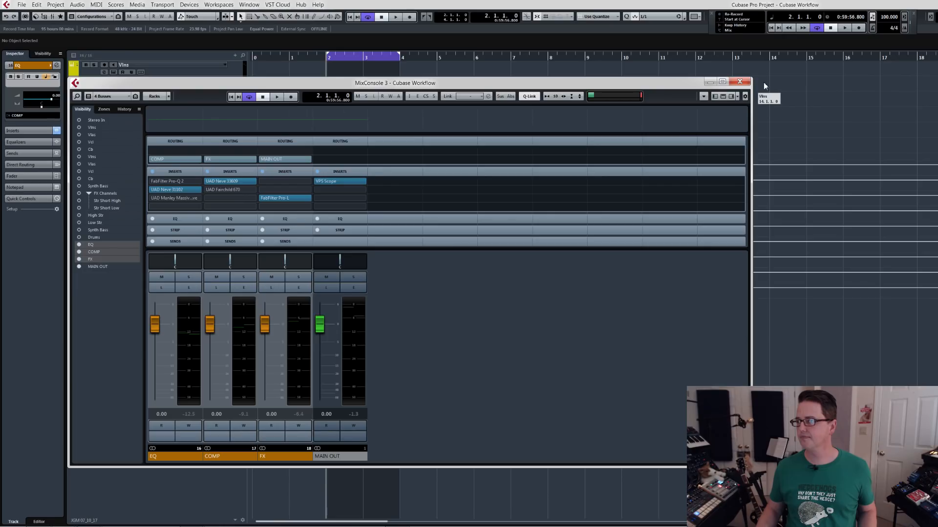
{"action": "left_click", "coordinate": [739, 82]}
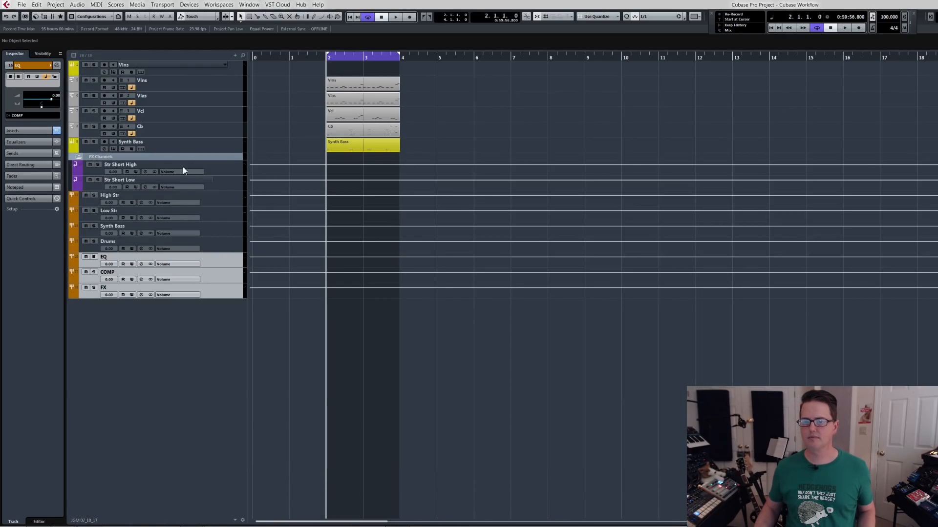
Hide the FX Channels folder and all group tracks from High Str to FX in the project's track list.
{"action": "left_click", "coordinate": [136, 157]}
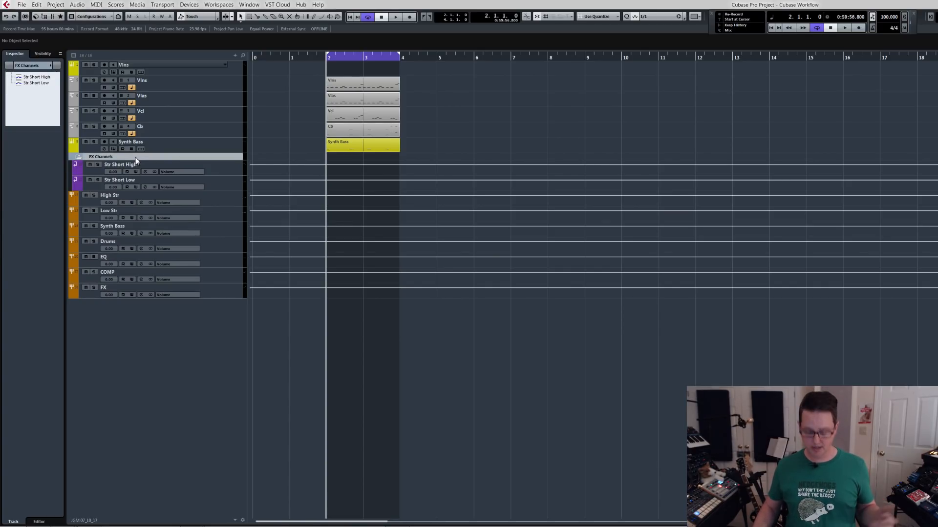
{"action": "key", "text": "ctrl+h"}
{"action": "left_click", "coordinate": [220, 165]}
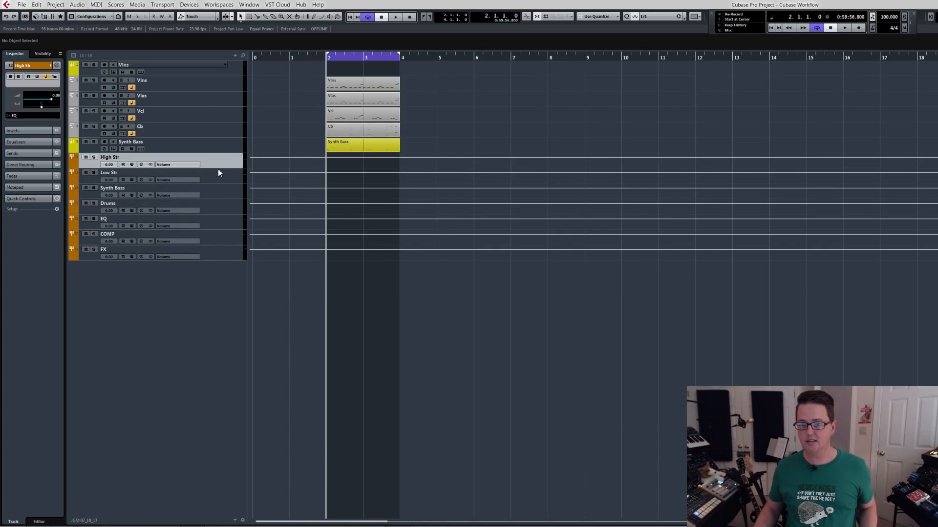
{"action": "left_click", "coordinate": [218, 255], "text": "shift"}
{"action": "key", "text": "ctrl+h"}
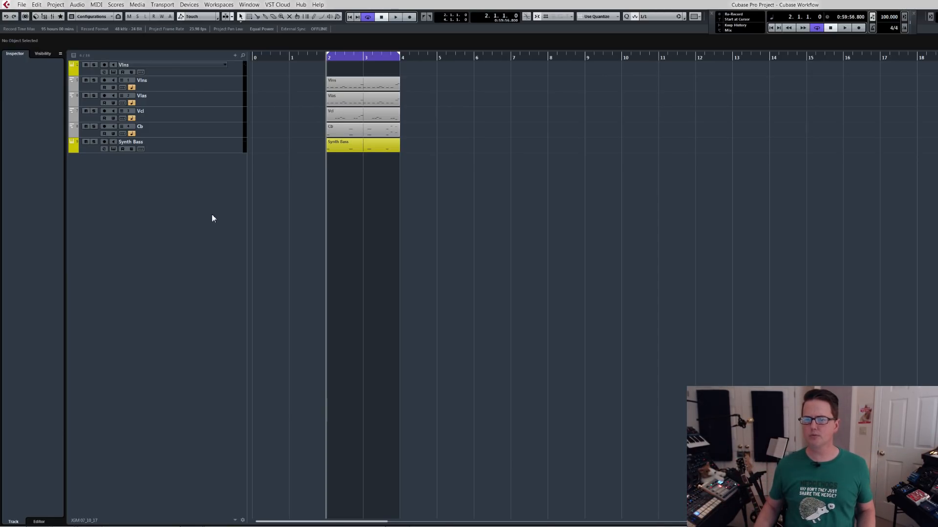
Compare the Vlns instrument track with the Vlns MIDI track, then solo the MIDI track and audition the loop.
{"action": "left_click", "coordinate": [195, 144]}
{"action": "left_click", "coordinate": [192, 73]}
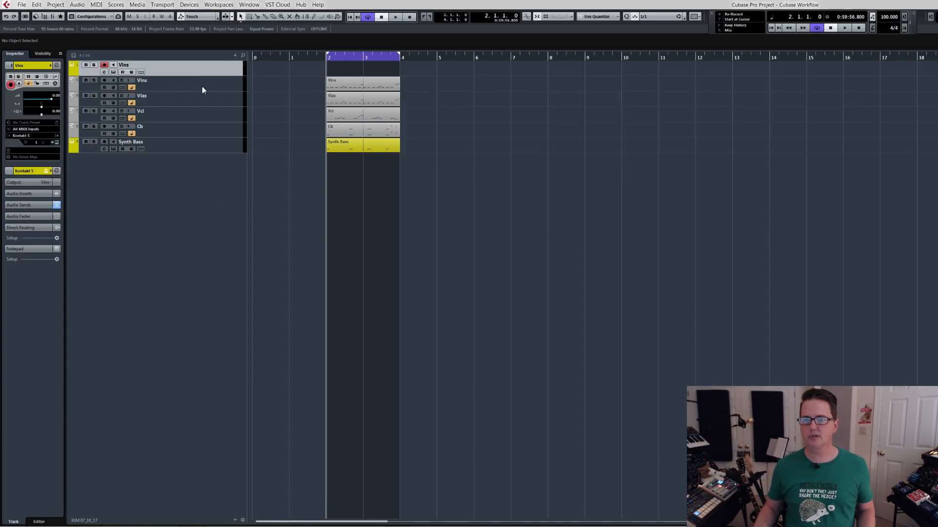
{"action": "left_click", "coordinate": [202, 90]}
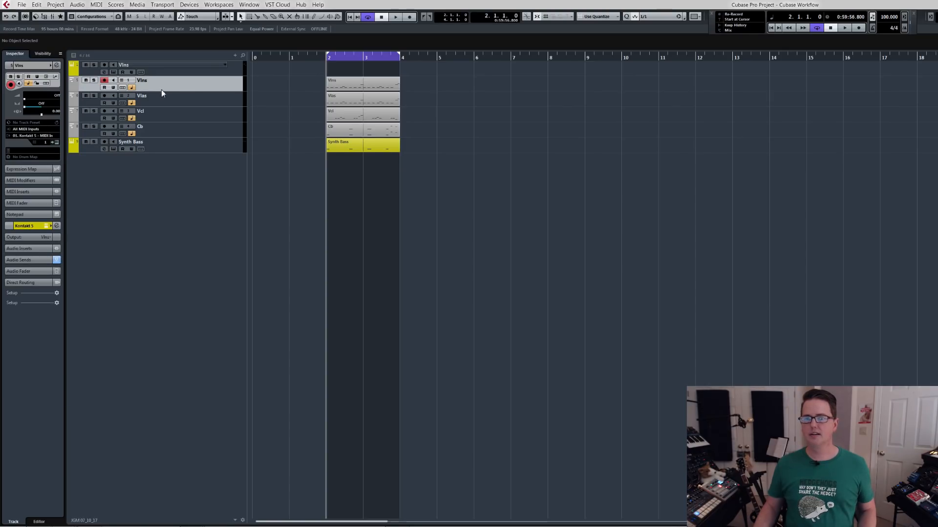
{"action": "left_click", "coordinate": [123, 66]}
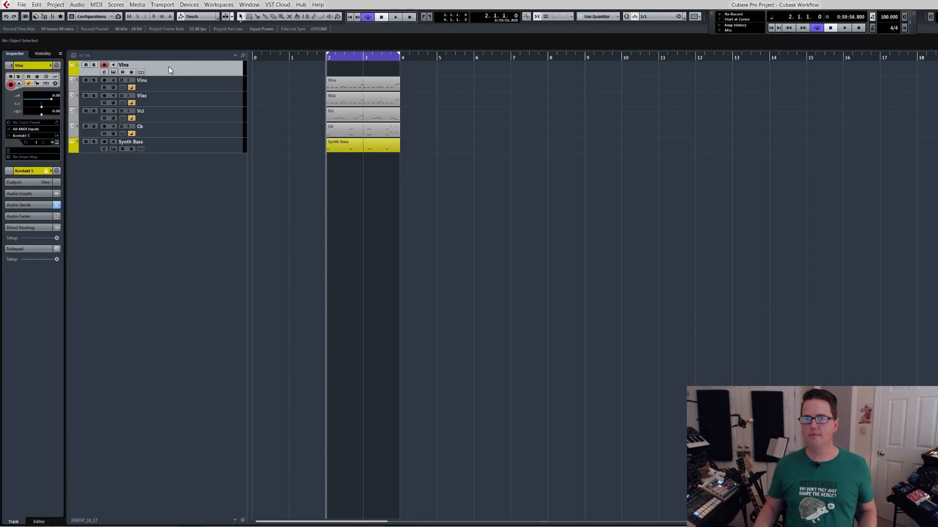
{"action": "left_click", "coordinate": [182, 87]}
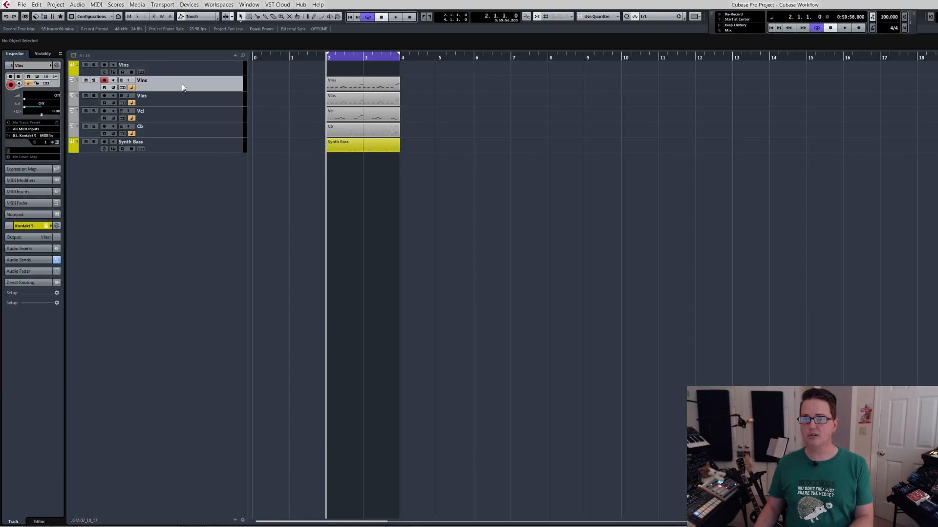
{"action": "key", "text": "s"}
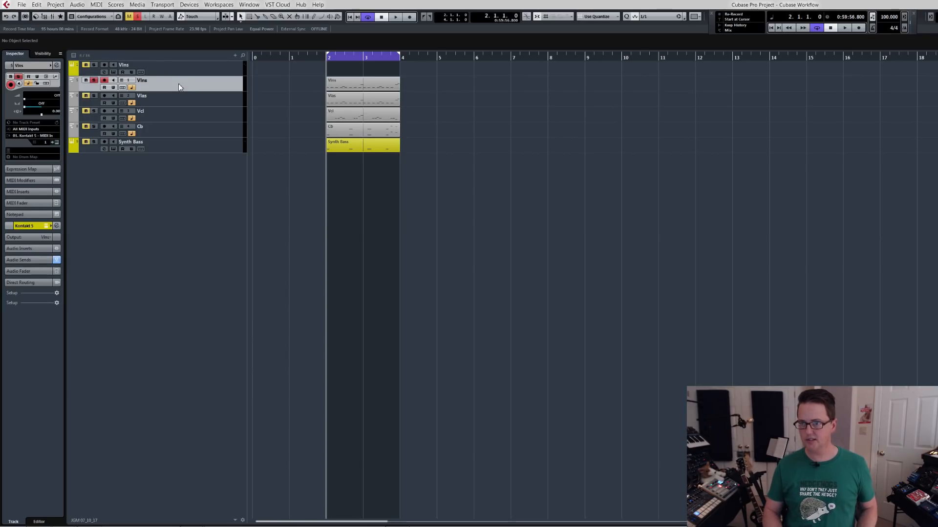
{"action": "key", "text": "space"}
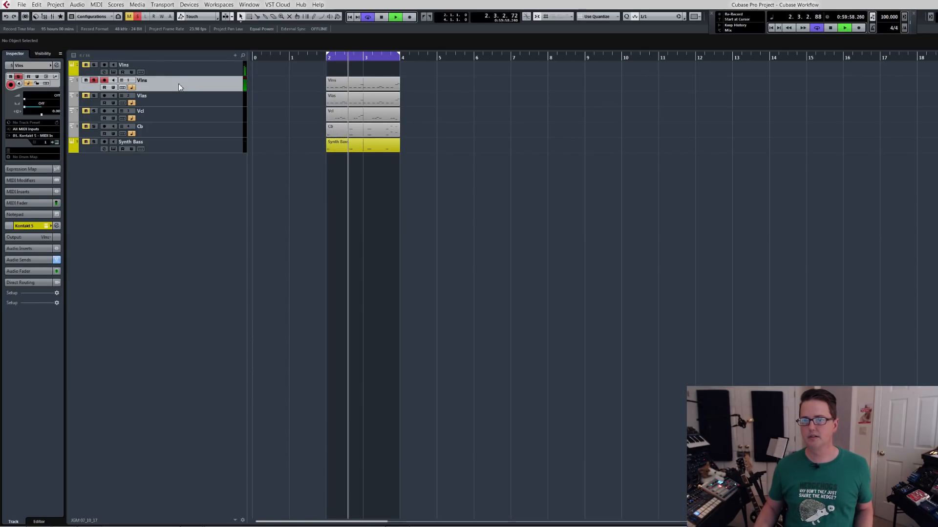
{"action": "key", "text": "space"}
Hide the Vlns instrument track so the list shows only the string MIDI tracks and Synth Bass.
{"action": "left_click", "coordinate": [173, 72]}
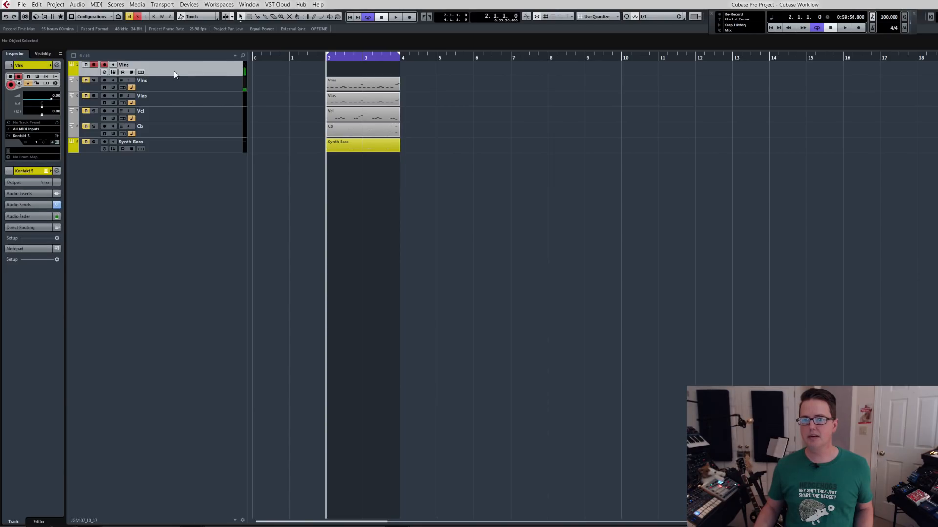
{"action": "key", "text": "Delete"}
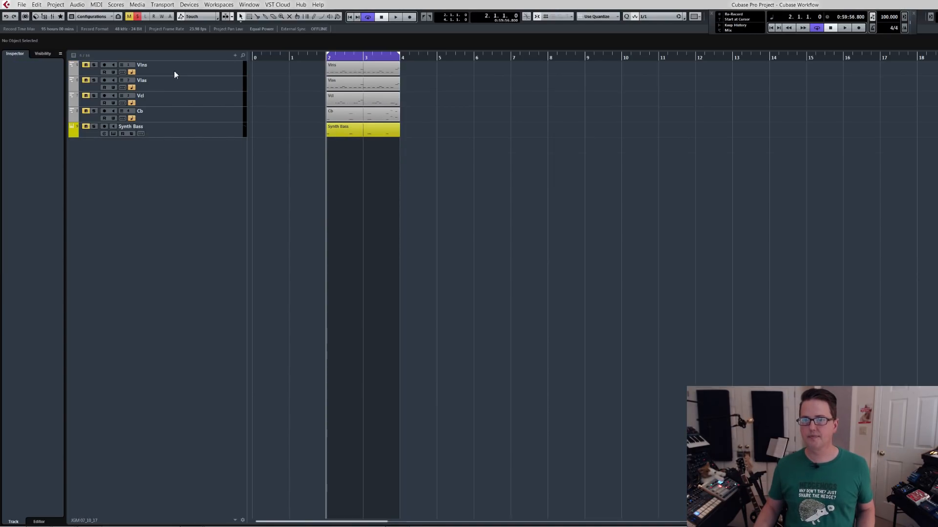
{"action": "left_click", "coordinate": [174, 71]}
{"action": "left_click", "coordinate": [186, 117]}
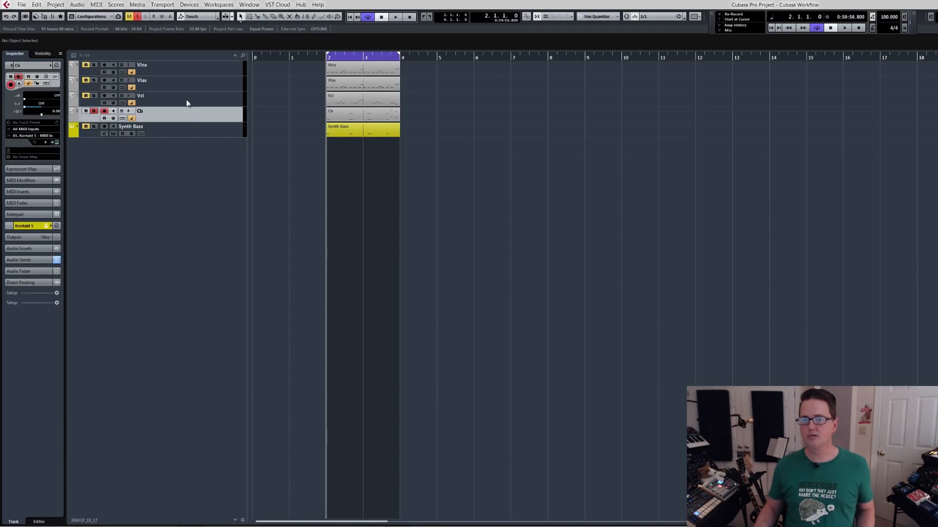
Play the soloed Vlns MIDI track and inspect its MIDI fader and Kontakt 5 instrument sections.
{"action": "left_click", "coordinate": [183, 69]}
{"action": "key", "text": "space"}
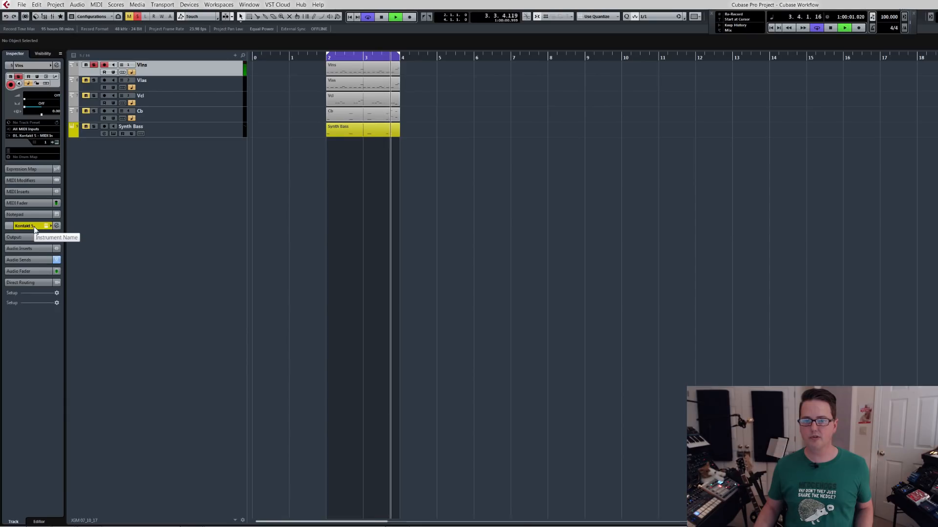
{"action": "left_click", "coordinate": [36, 204]}
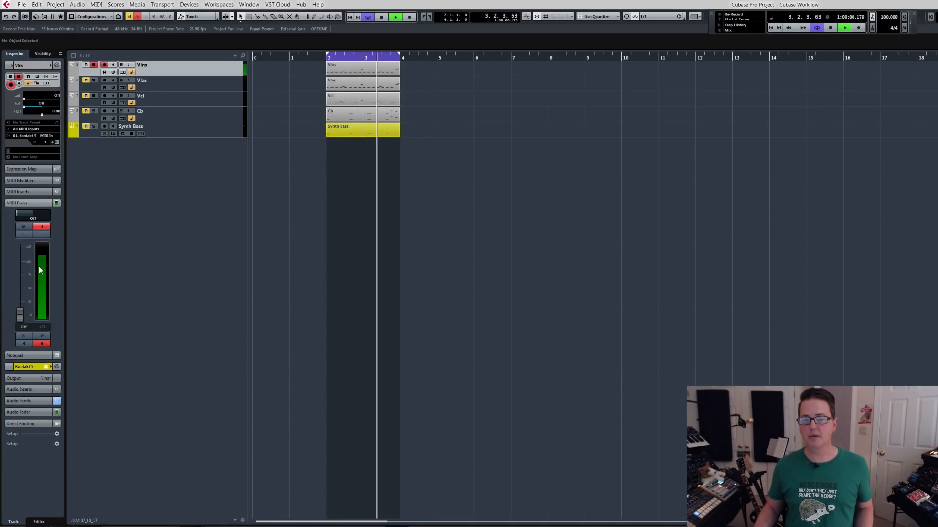
{"action": "left_click", "coordinate": [29, 202]}
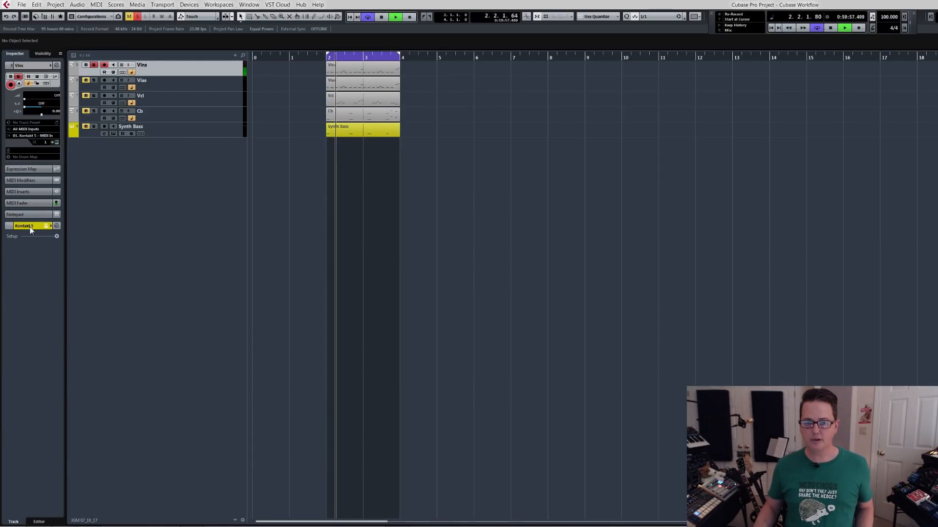
{"action": "left_click", "coordinate": [36, 225]}
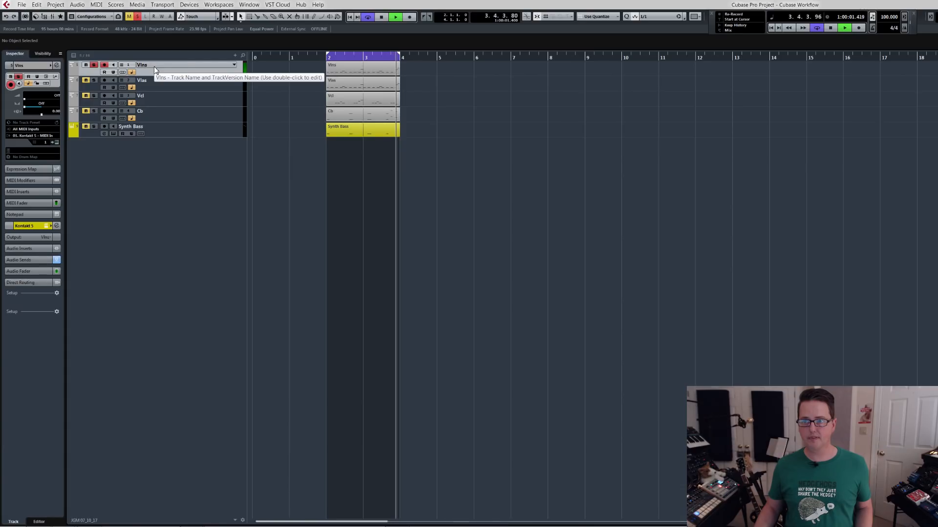
{"action": "key", "text": "space"}
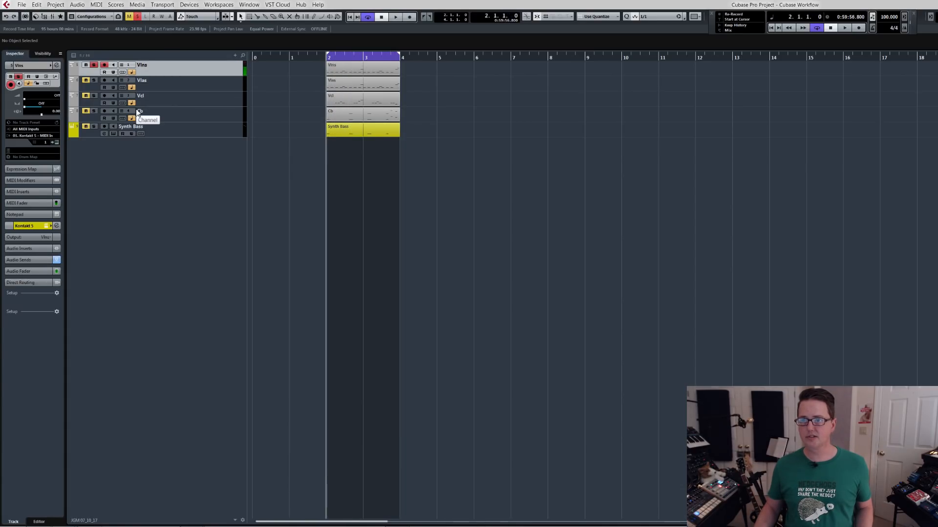
Show the audio fader of the Vlns MIDI track's Kontakt output and play the loop briefly.
{"action": "left_click", "coordinate": [26, 238]}
{"action": "left_click", "coordinate": [23, 238]}
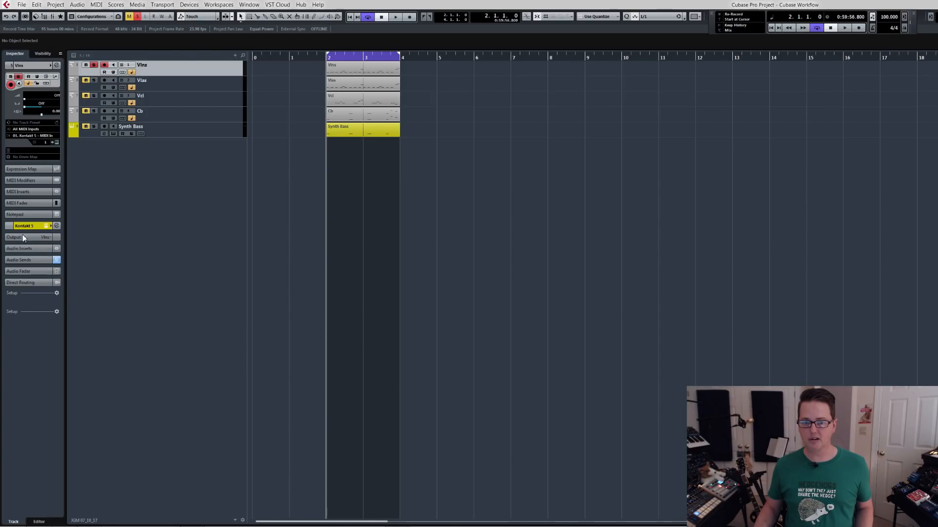
{"action": "left_click", "coordinate": [27, 271]}
{"action": "key", "text": "space"}
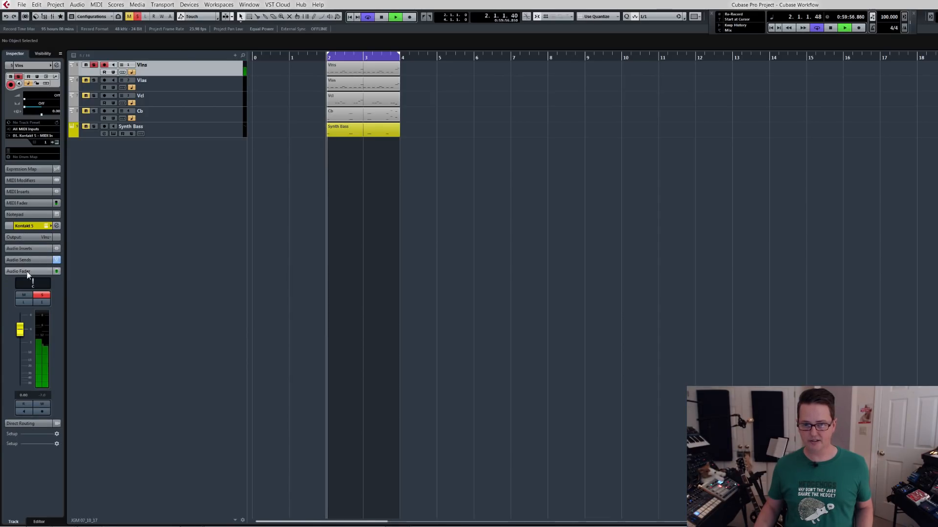
{"action": "key", "text": "space"}
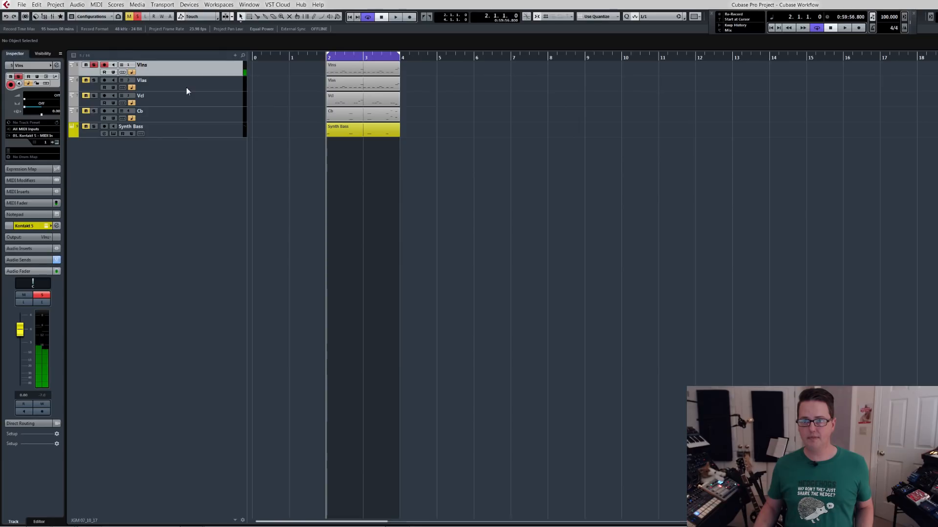
Set the Vlas MIDI track's Kontakt 5 output to Vlas and audition it.
{"action": "left_click", "coordinate": [186, 87]}
{"action": "left_click", "coordinate": [47, 238]}
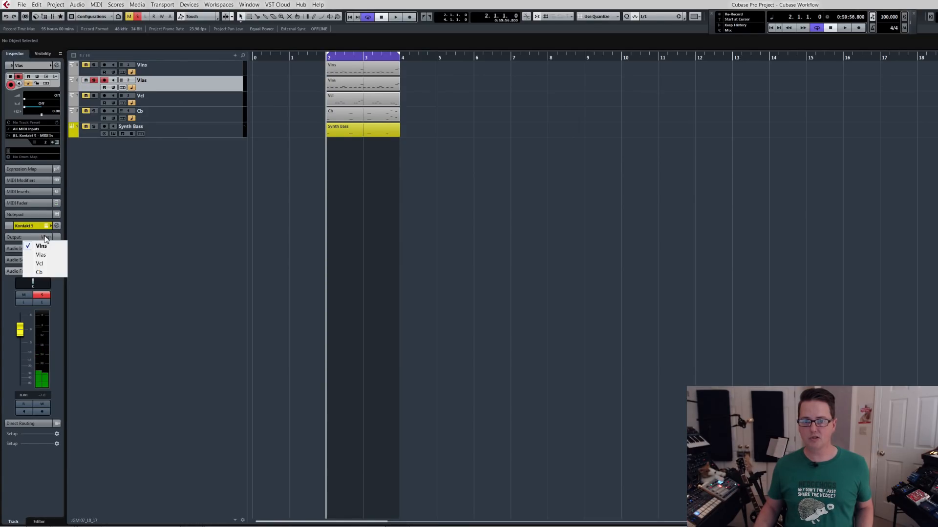
{"action": "left_click", "coordinate": [45, 254]}
{"action": "key", "text": "space"}
{"action": "key", "text": "space"}
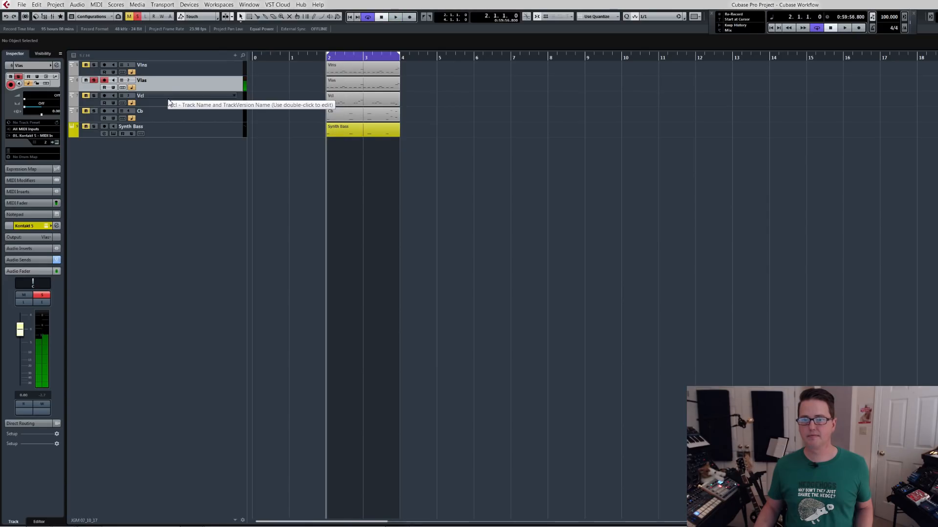
Set the Vcl MIDI track's Kontakt 5 output to Vcl and play the loop briefly to audition it.
{"action": "left_click", "coordinate": [168, 101]}
{"action": "left_click", "coordinate": [43, 237]}
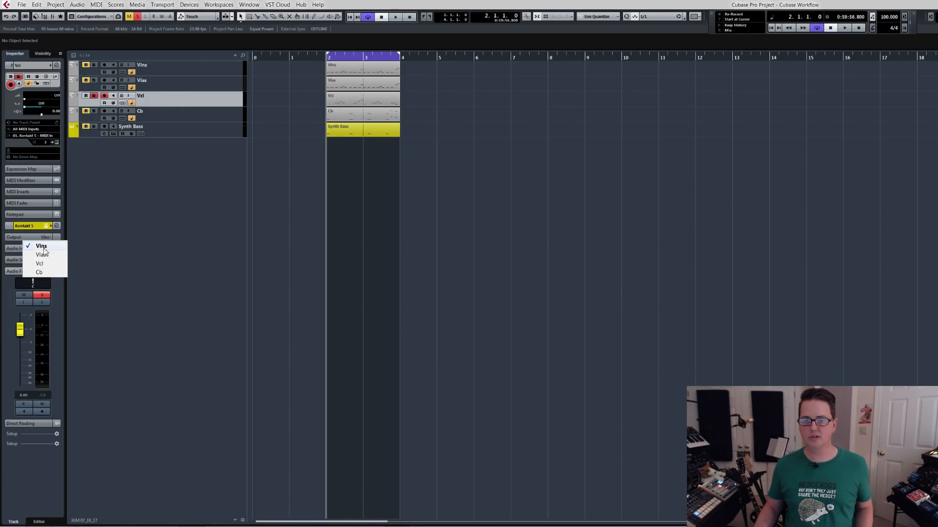
{"action": "left_click", "coordinate": [45, 263]}
{"action": "key", "text": "space"}
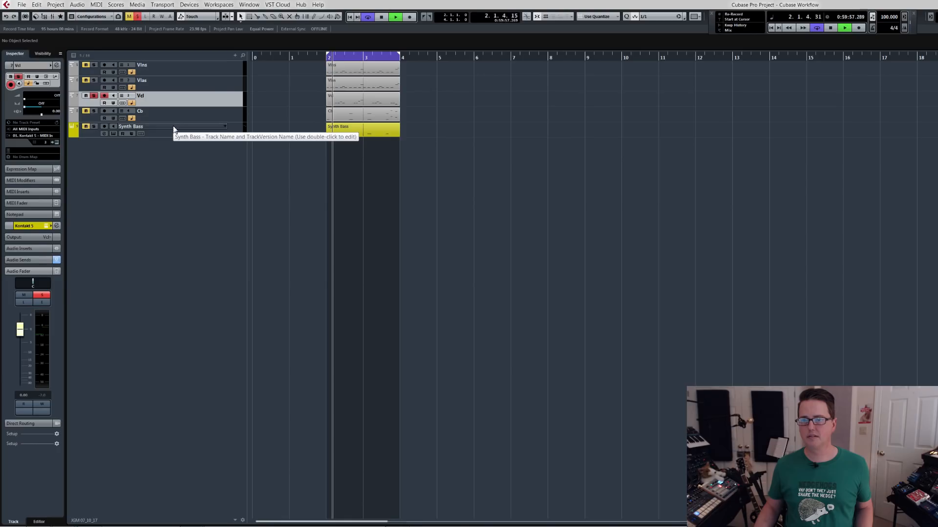
{"action": "key", "text": "space"}
Set the Cb MIDI track's Kontakt 5 output to Cb.
{"action": "left_click", "coordinate": [172, 118]}
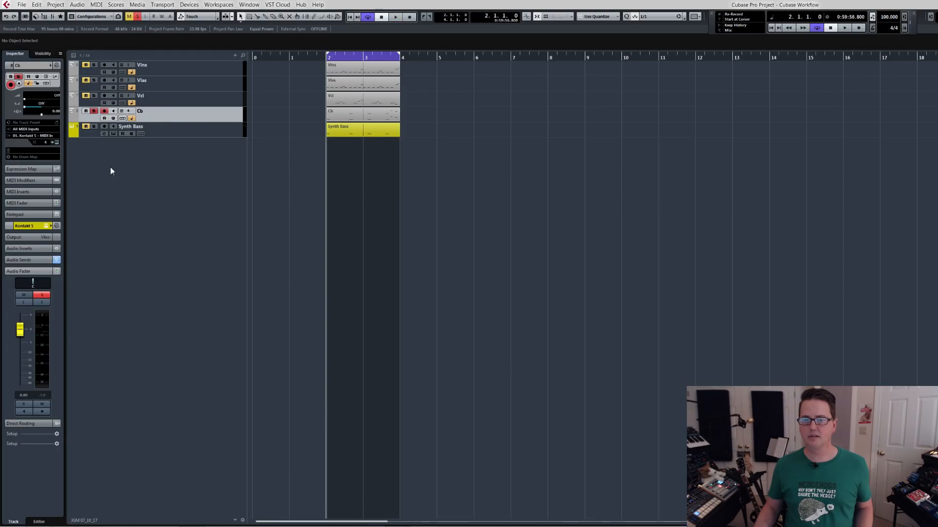
{"action": "left_click", "coordinate": [45, 237]}
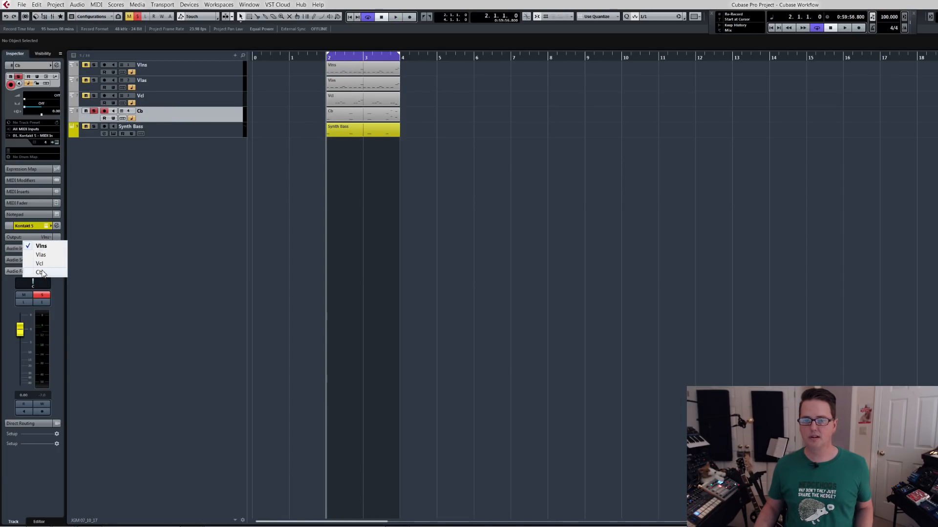
{"action": "left_click", "coordinate": [44, 270]}
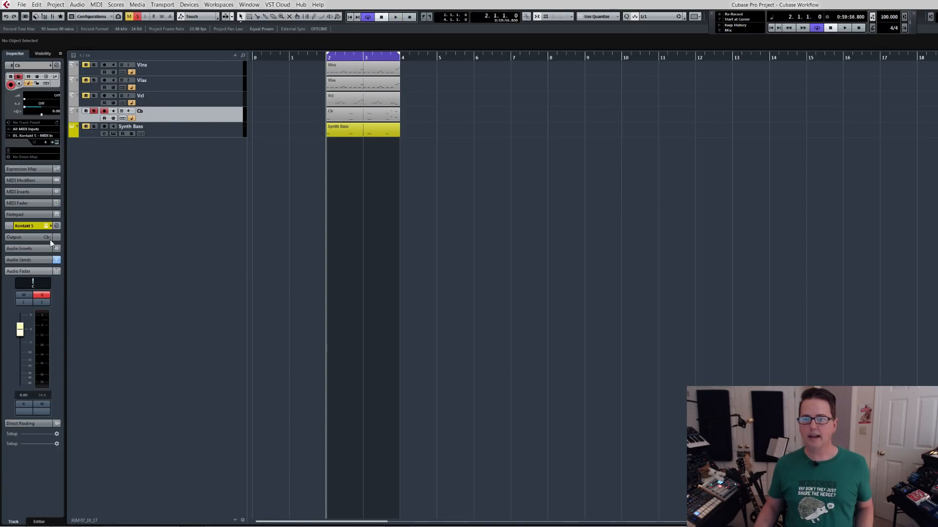
Check the Kontakt 5 output assignment of the Vlns, Vlas, Vcl and Cb MIDI tracks in turn.
{"action": "left_click", "coordinate": [162, 69]}
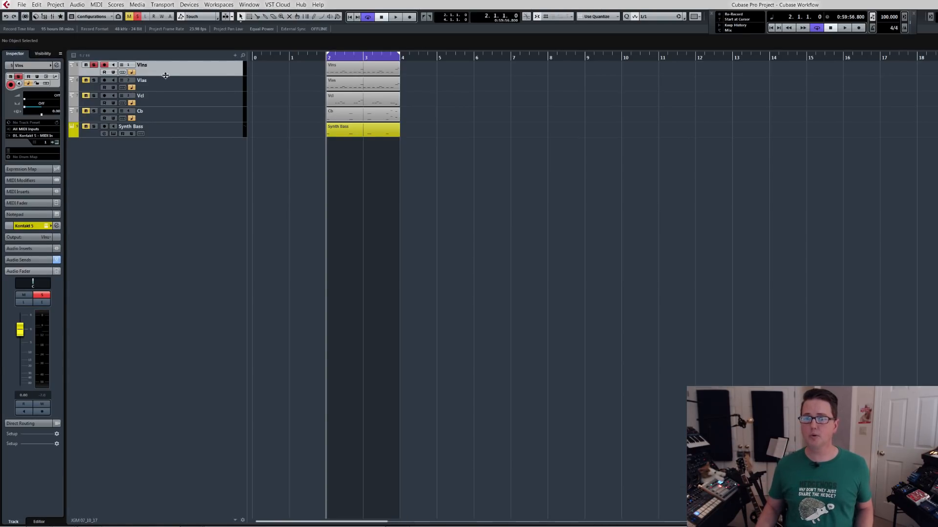
{"action": "left_click", "coordinate": [179, 81]}
{"action": "left_click", "coordinate": [179, 98]}
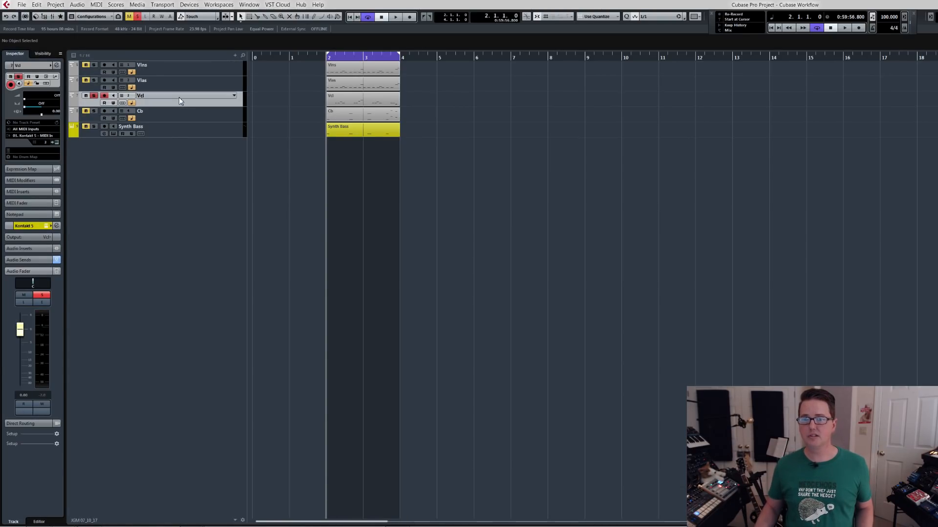
{"action": "left_click", "coordinate": [183, 112]}
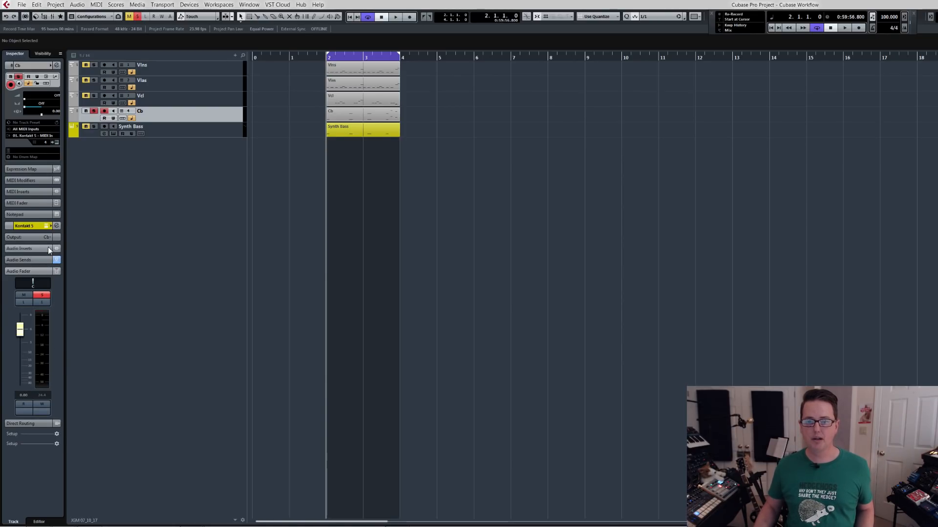
Show the audio inserts of the Cb track's Kontakt output and review them on the other string tracks.
{"action": "left_click", "coordinate": [35, 247]}
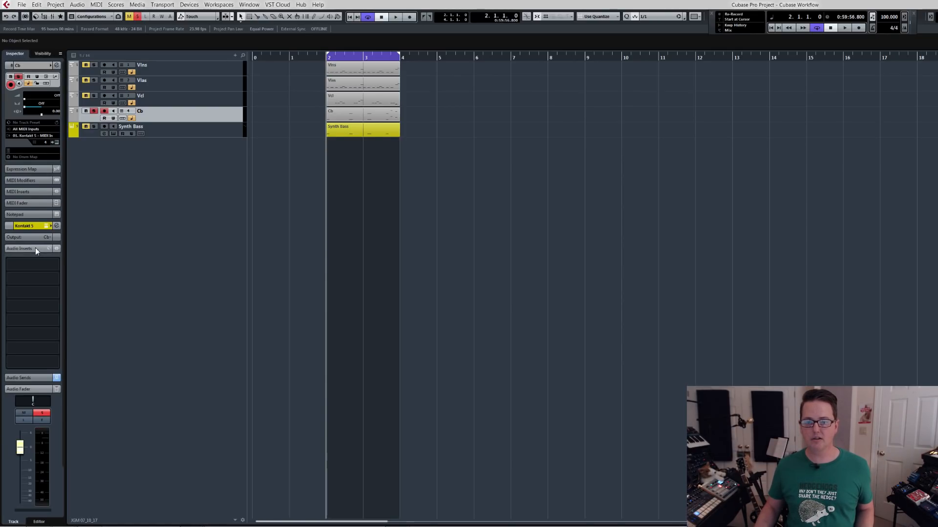
{"action": "left_click", "coordinate": [183, 98]}
{"action": "left_click", "coordinate": [184, 90]}
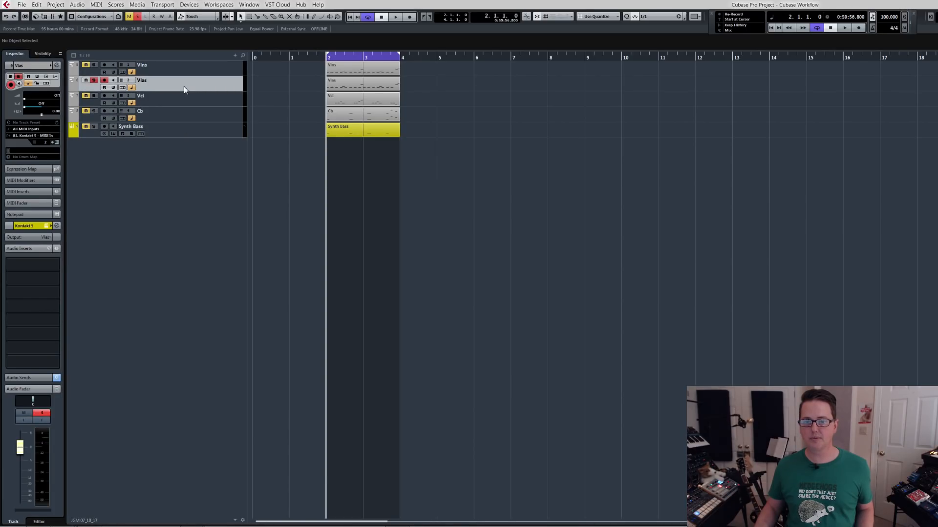
{"action": "left_click", "coordinate": [184, 72]}
{"action": "left_click", "coordinate": [181, 97]}
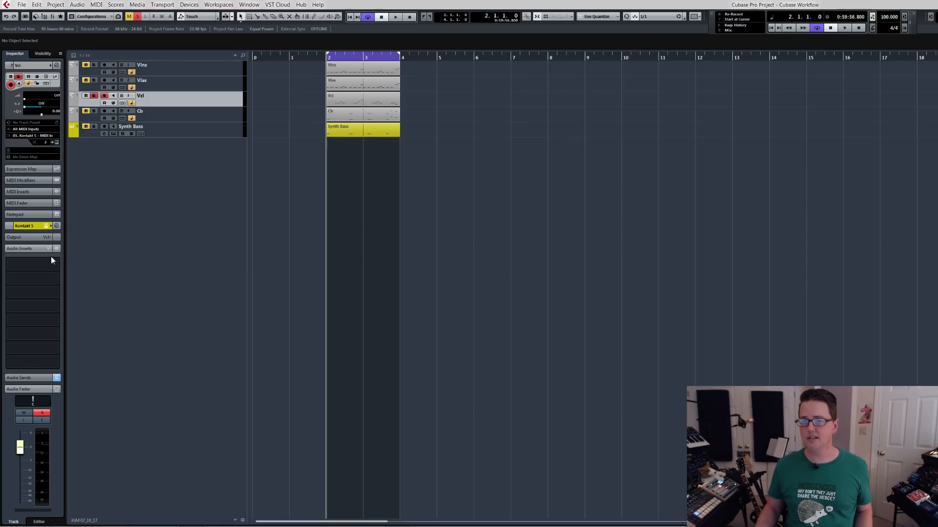
Inspect the Synth Bass track's instrument section and show its audio inserts.
{"action": "left_click", "coordinate": [186, 127]}
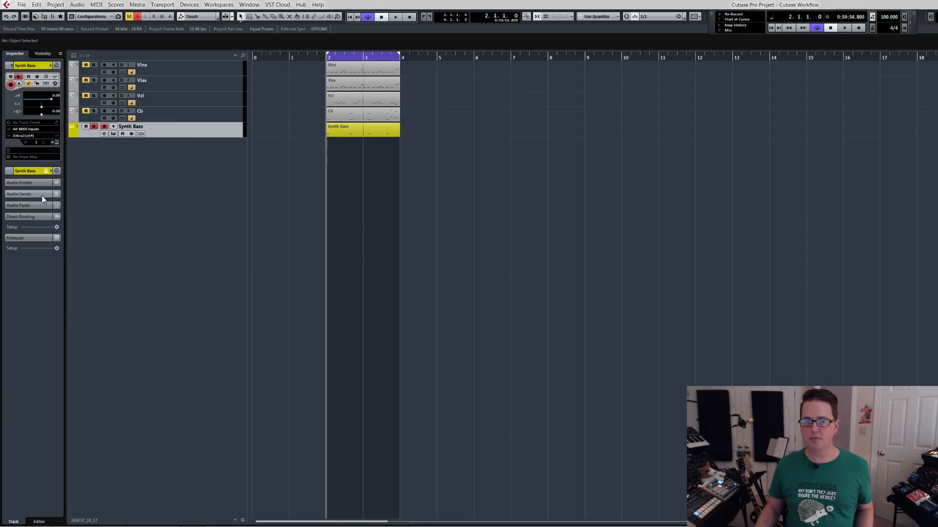
{"action": "left_click", "coordinate": [30, 172]}
{"action": "left_click", "coordinate": [30, 174]}
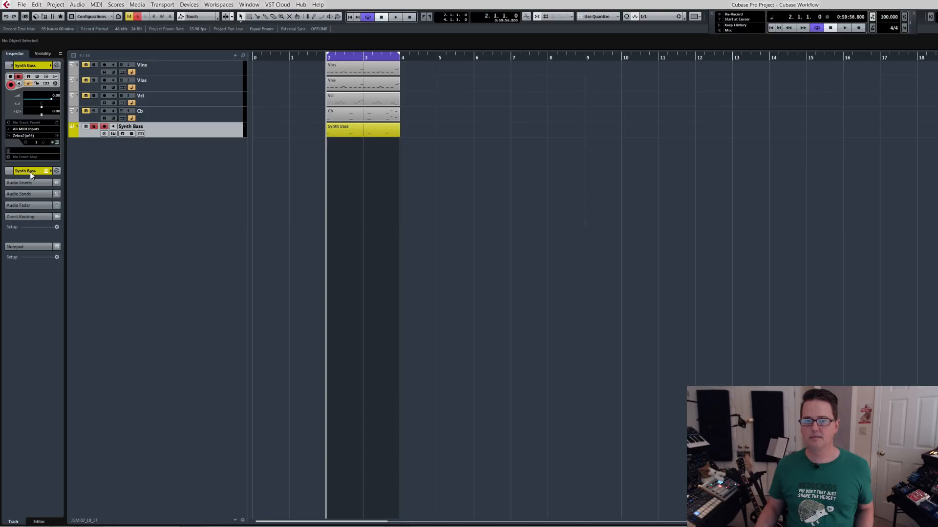
{"action": "left_click", "coordinate": [30, 182]}
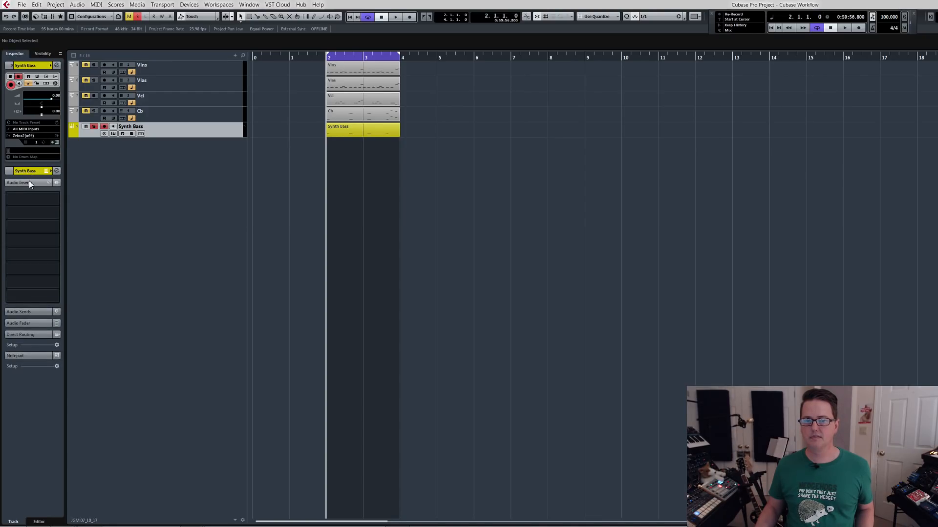
Compare the inspector layout of the Cb, Vcl and Vlas MIDI tracks with that of Synth Bass.
{"action": "left_click", "coordinate": [189, 119]}
{"action": "left_click", "coordinate": [186, 104]}
{"action": "left_click", "coordinate": [186, 85]}
{"action": "left_click", "coordinate": [189, 110]}
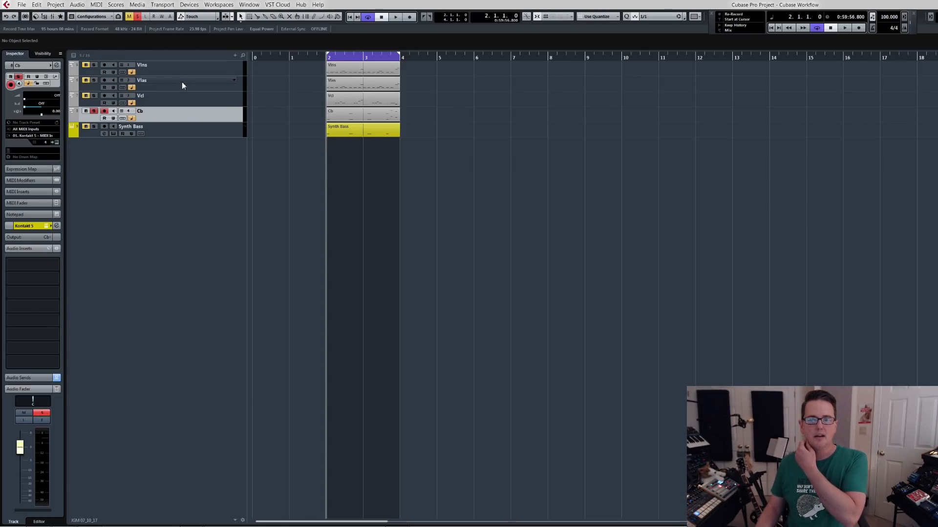
{"action": "left_click", "coordinate": [193, 85]}
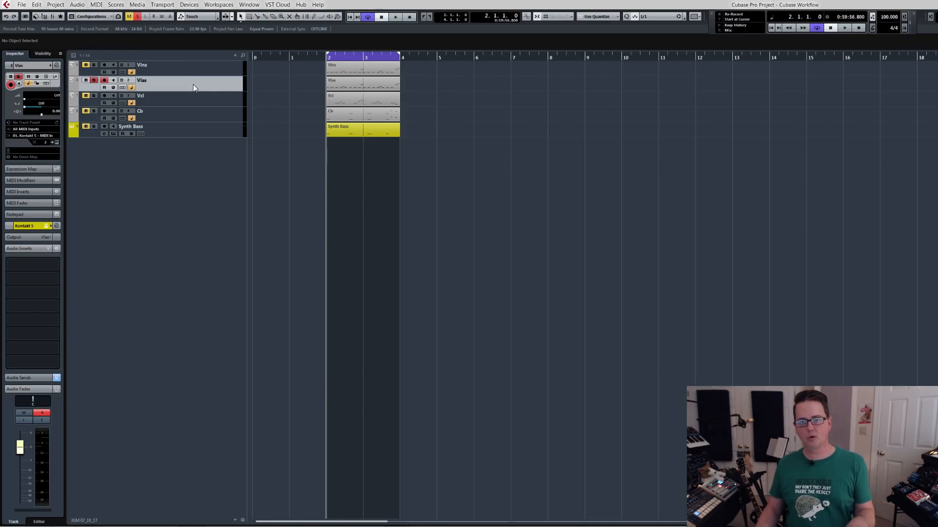
Step the selection up and down between the Vlns and Cb tracks, with solo following the selected track.
{"action": "key", "text": "Down"}
{"action": "key", "text": "Down"}
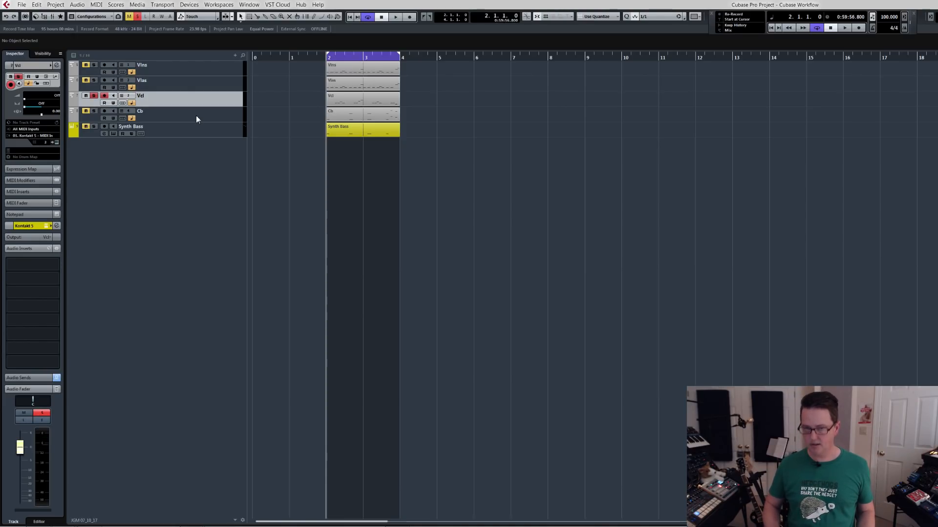
{"action": "key", "text": "Up"}
{"action": "key", "text": "Up"}
{"action": "key", "text": "Up"}
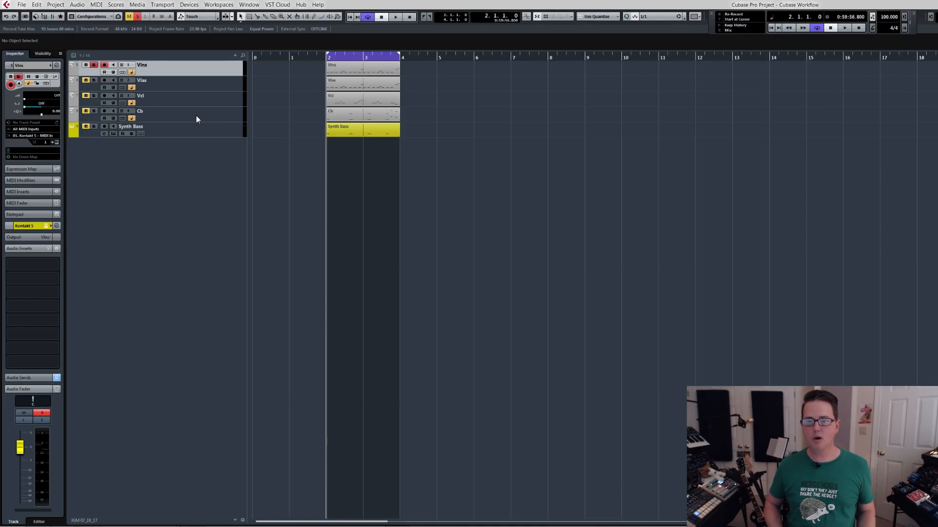
{"action": "key", "text": "Down"}
{"action": "key", "text": "Down"}
{"action": "key", "text": "Down"}
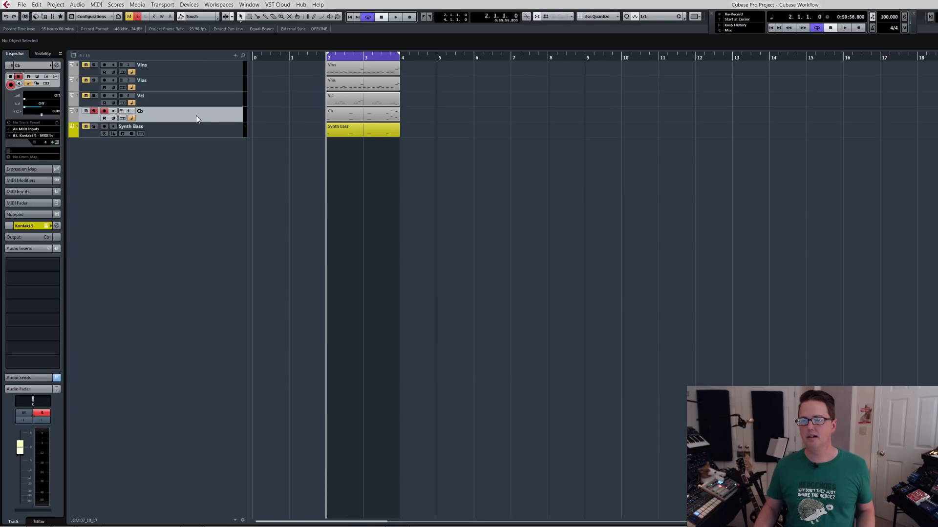
{"action": "key", "text": "Up"}
{"action": "key", "text": "Up"}
{"action": "key", "text": "Up"}
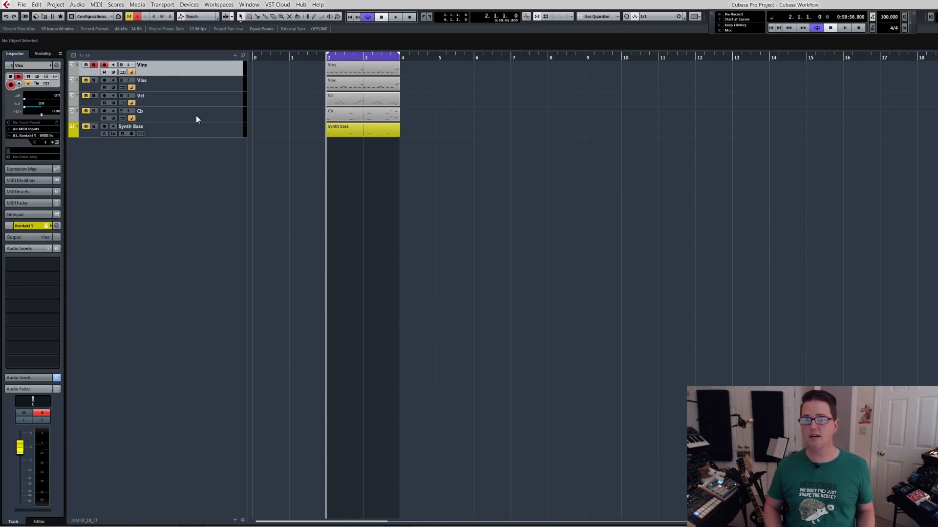
{"action": "key", "text": "Down"}
{"action": "key", "text": "Down"}
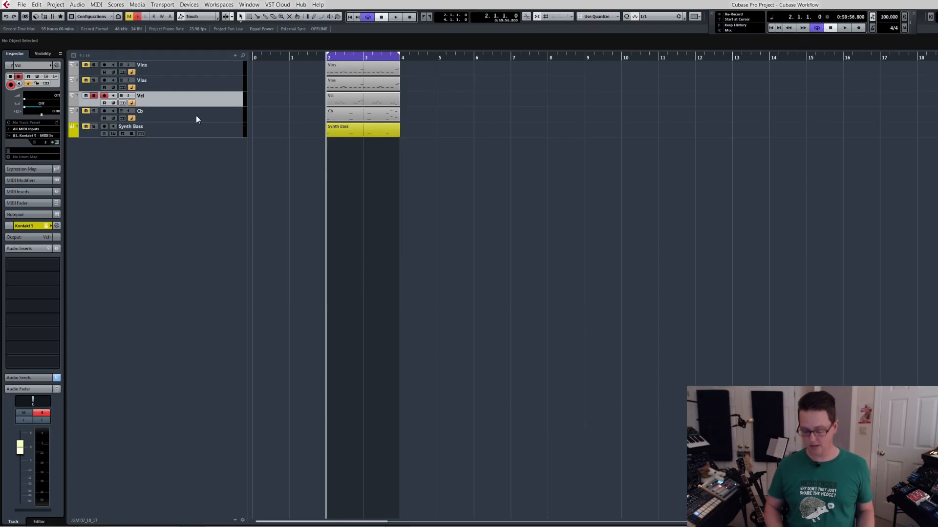
Turn off solo and step through the string tracks from Vlns to Cb.
{"action": "key", "text": "s"}
{"action": "key", "text": "Up"}
{"action": "key", "text": "Up"}
{"action": "key", "text": "Down"}
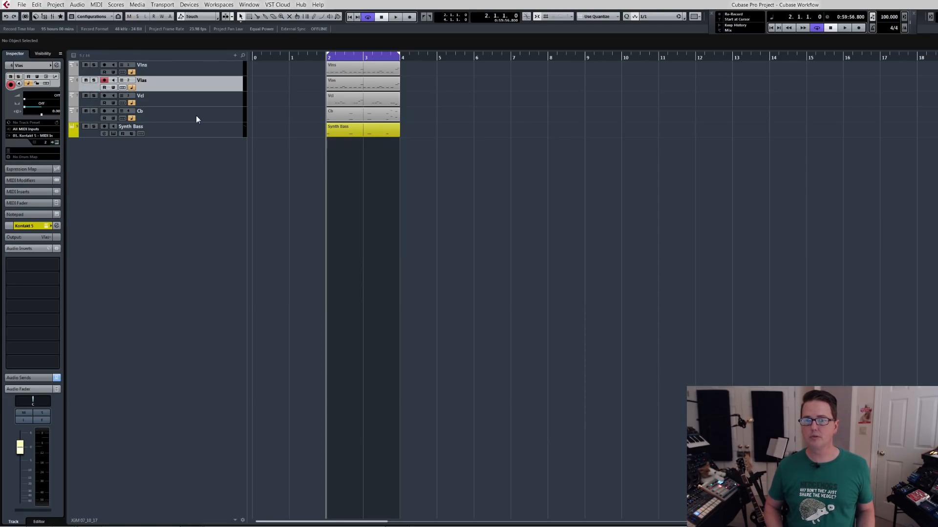
{"action": "key", "text": "Down"}
{"action": "key", "text": "Down"}
Toggle solo on and off twice on the Cb track, ending with it off.
{"action": "key", "text": "s"}
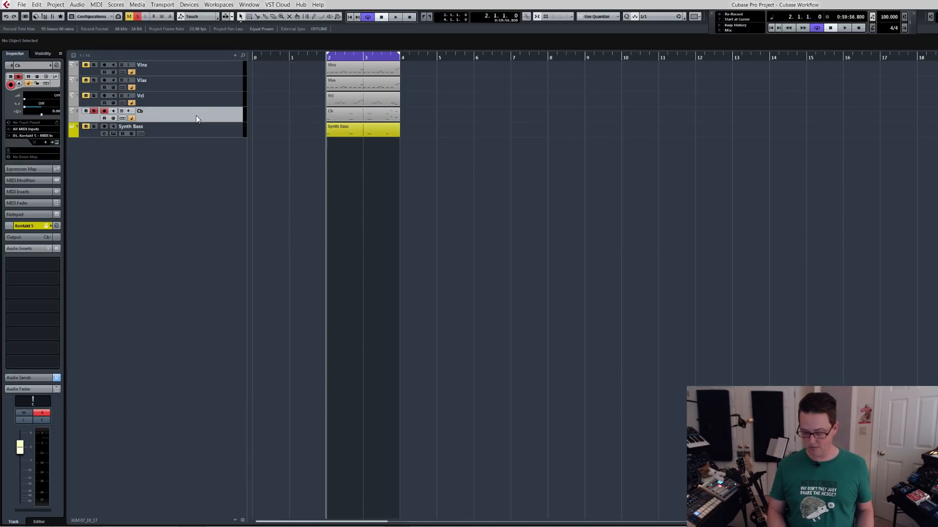
{"action": "key", "text": "s"}
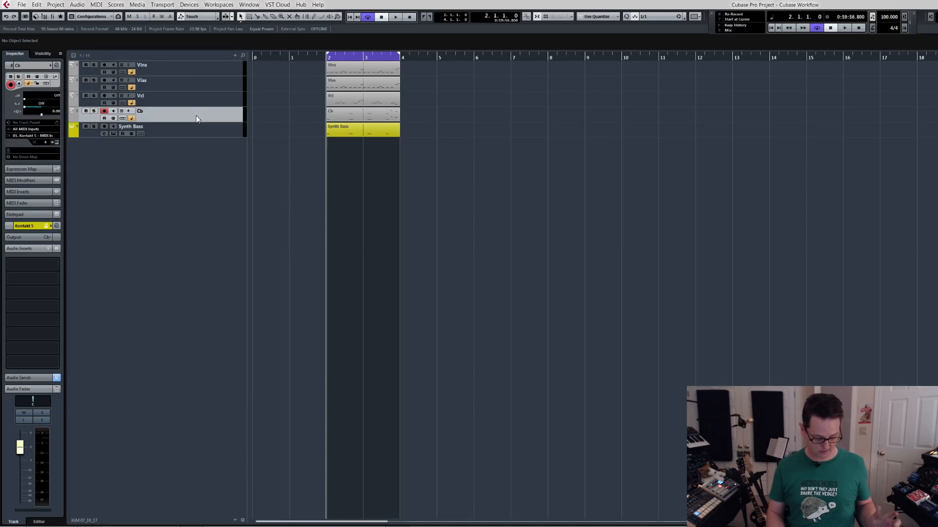
{"action": "key", "text": "s"}
{"action": "key", "text": "s"}
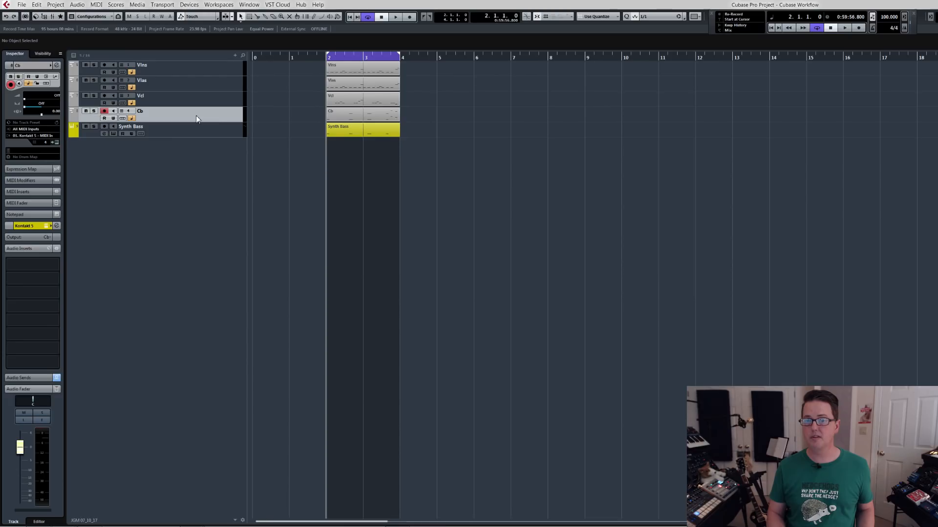
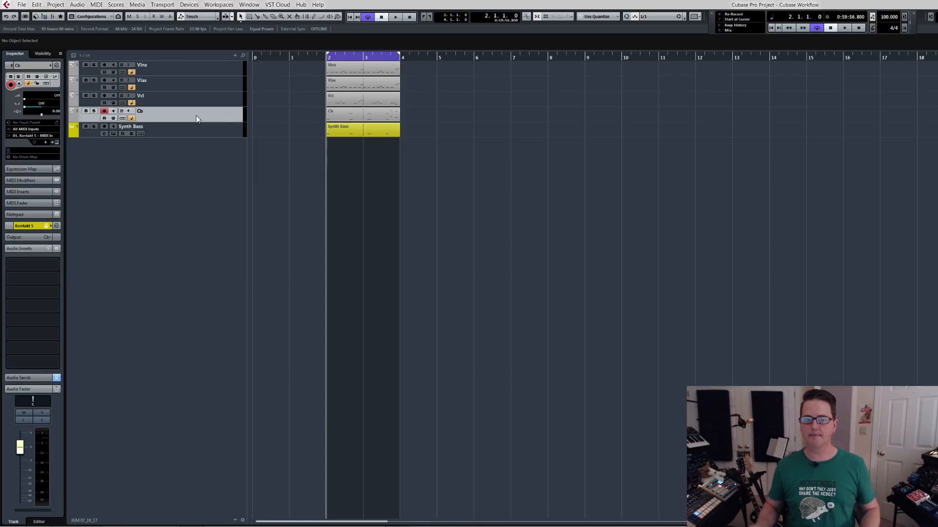
Step through the Vcl, Vlas and Vlns tracks and end on Synth Bass to compare their inspector settings.
{"action": "left_click", "coordinate": [171, 102]}
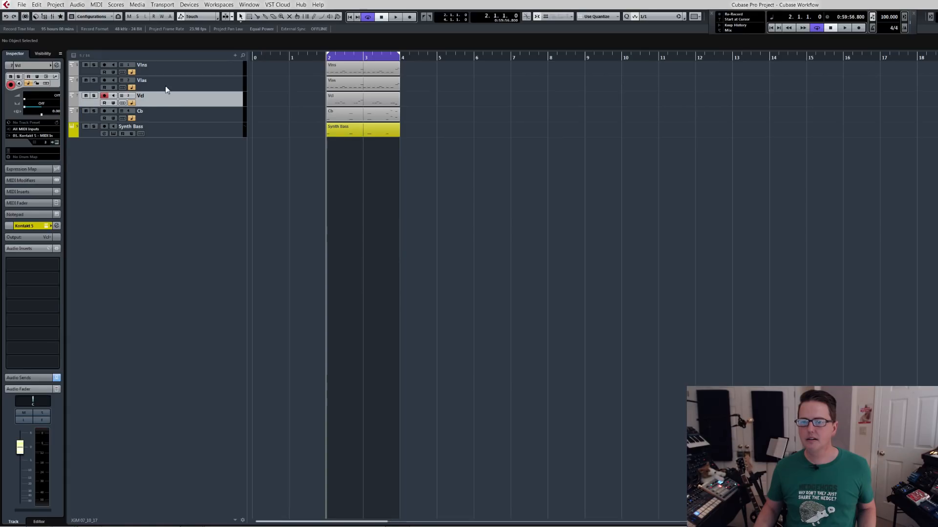
{"action": "left_click", "coordinate": [165, 86]}
{"action": "left_click", "coordinate": [166, 71]}
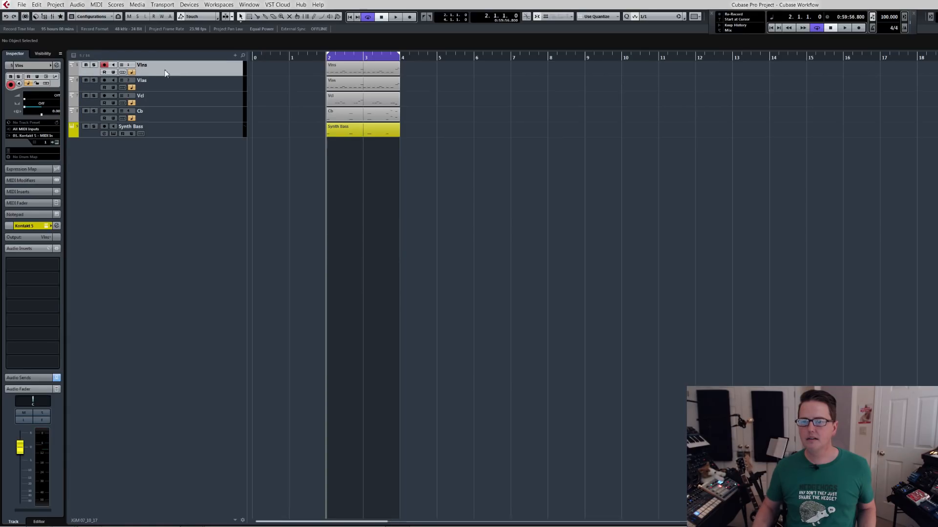
{"action": "left_click", "coordinate": [182, 135]}
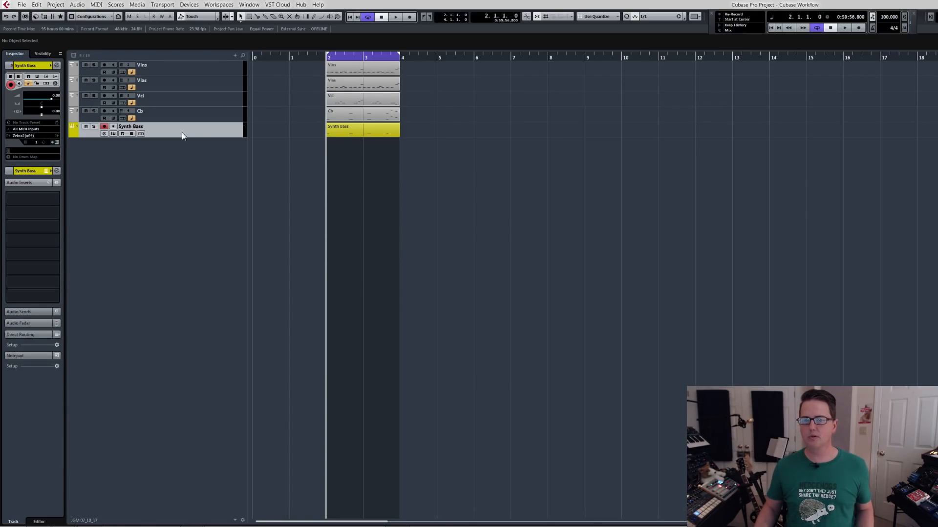
Add one instrument track hosting Kontakt 5 below Synth Bass, with its output routed to MAIN OUT.
{"action": "right_click", "coordinate": [174, 153]}
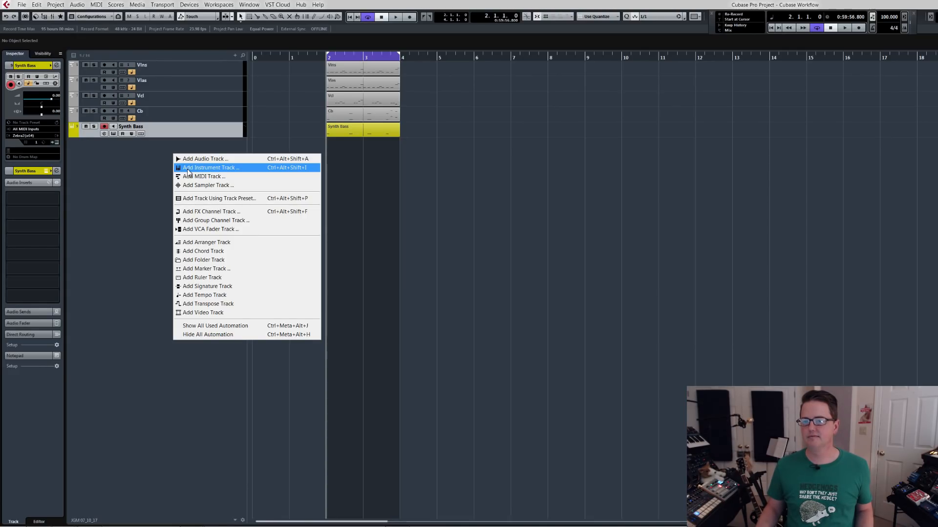
{"action": "left_click", "coordinate": [188, 171]}
{"action": "left_click", "coordinate": [589, 272]}
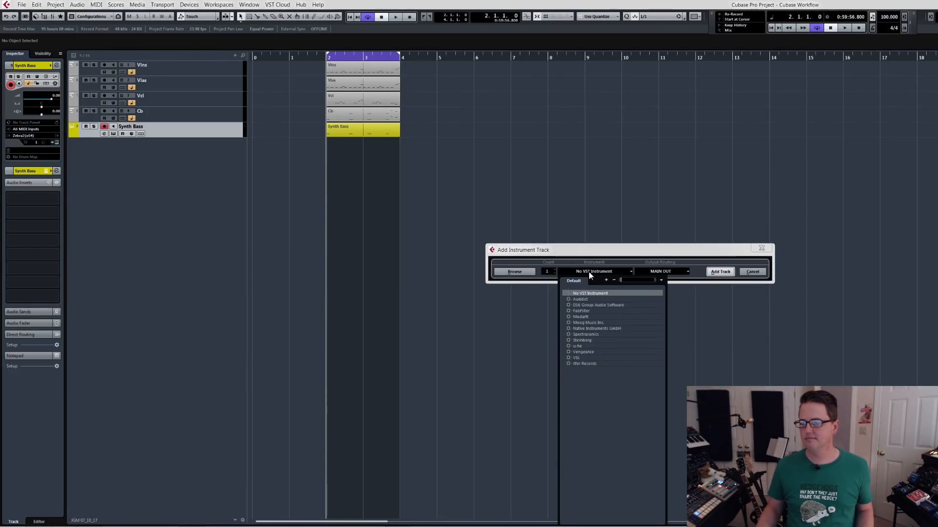
{"action": "type", "text": "kon"}
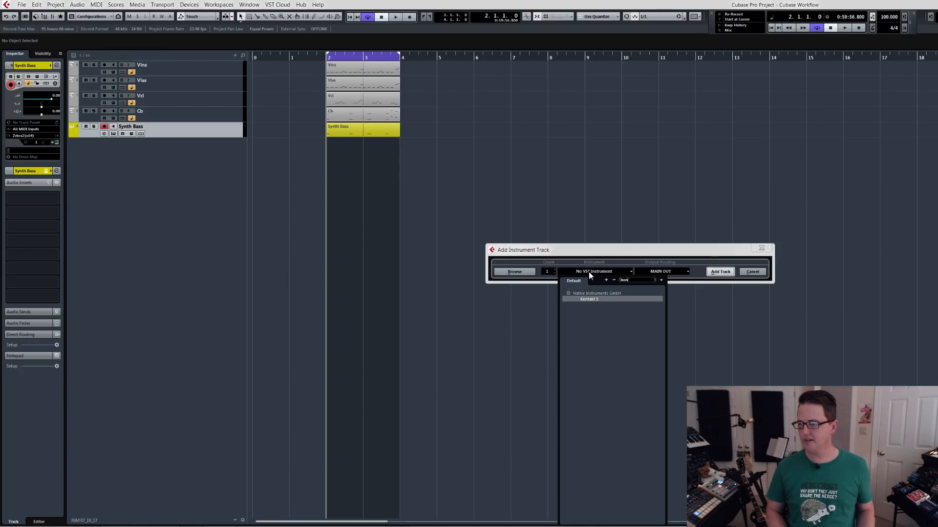
{"action": "key", "text": "Return"}
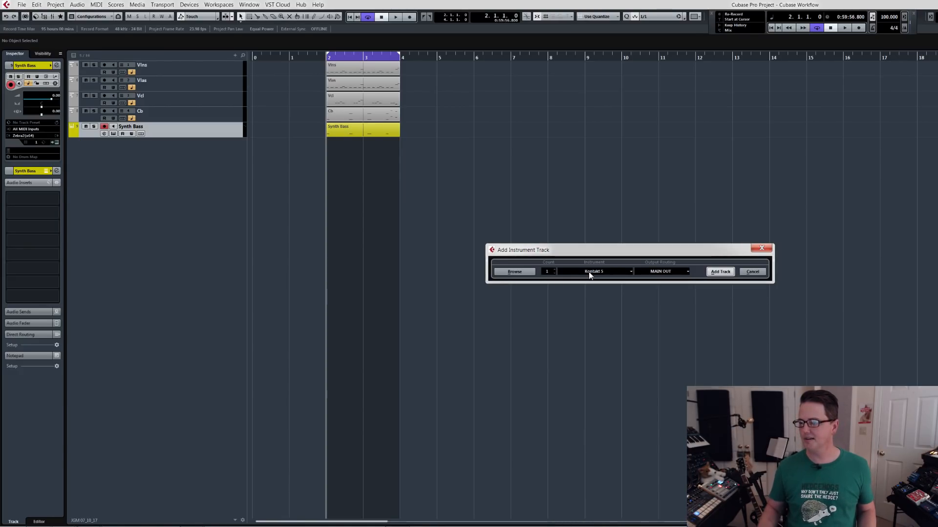
{"action": "left_click", "coordinate": [665, 273]}
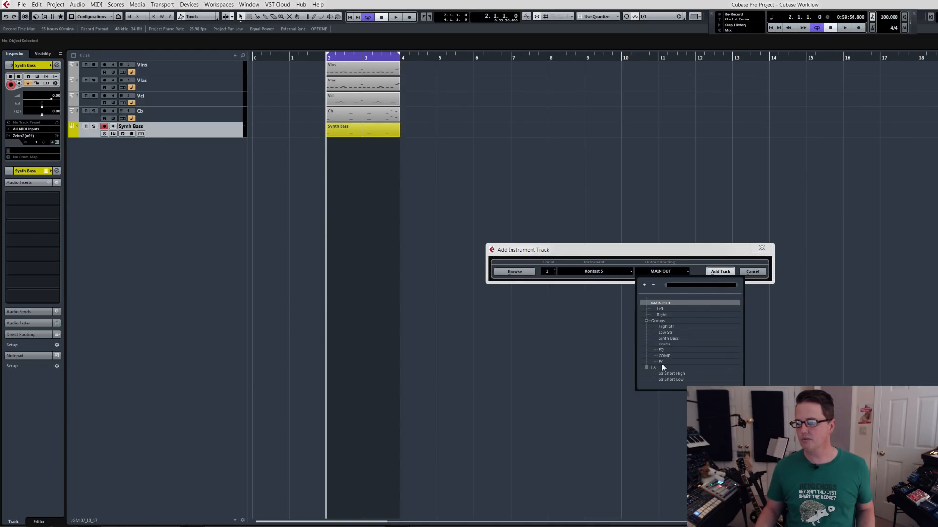
{"action": "left_click", "coordinate": [721, 257]}
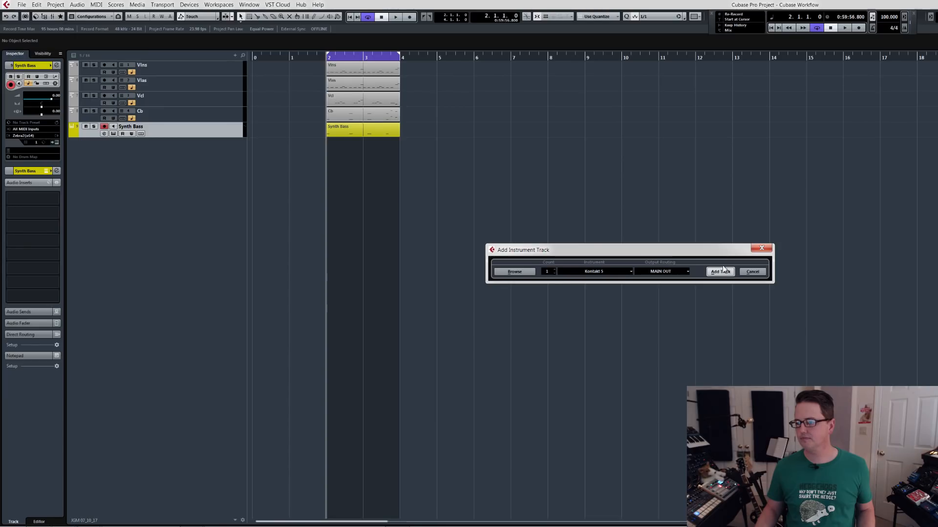
{"action": "left_click", "coordinate": [721, 271]}
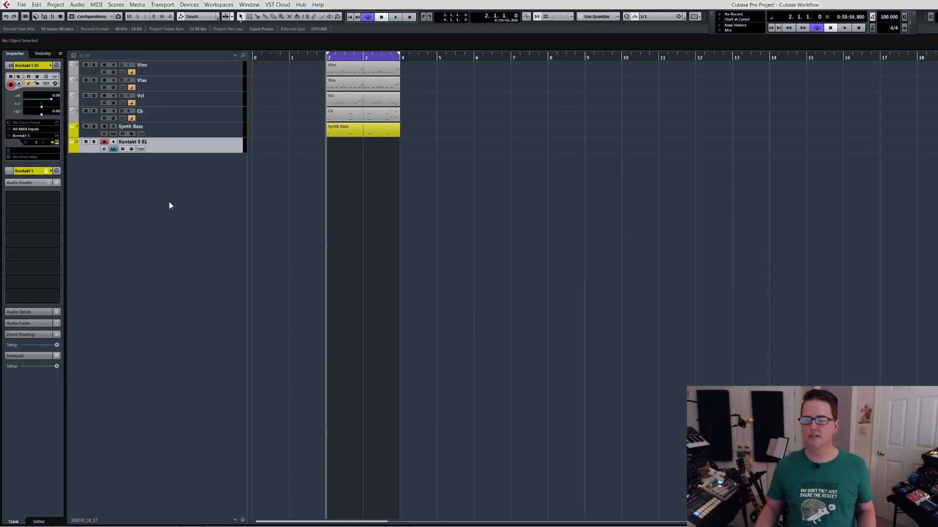
Show the mixer with the 4 Busses configuration and rename the EQ group channel to =EQ.
{"action": "key", "text": "F3"}
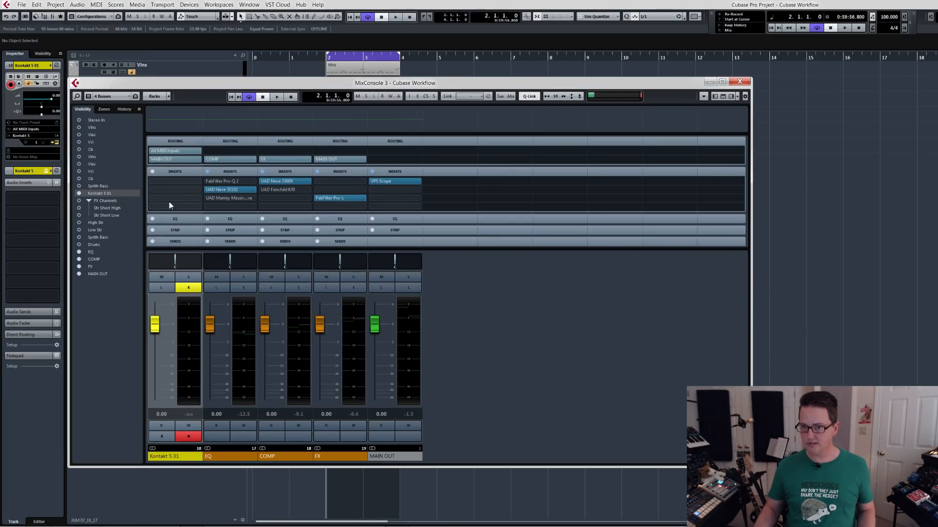
{"action": "double_click", "coordinate": [213, 457]}
{"action": "left_click", "coordinate": [218, 459]}
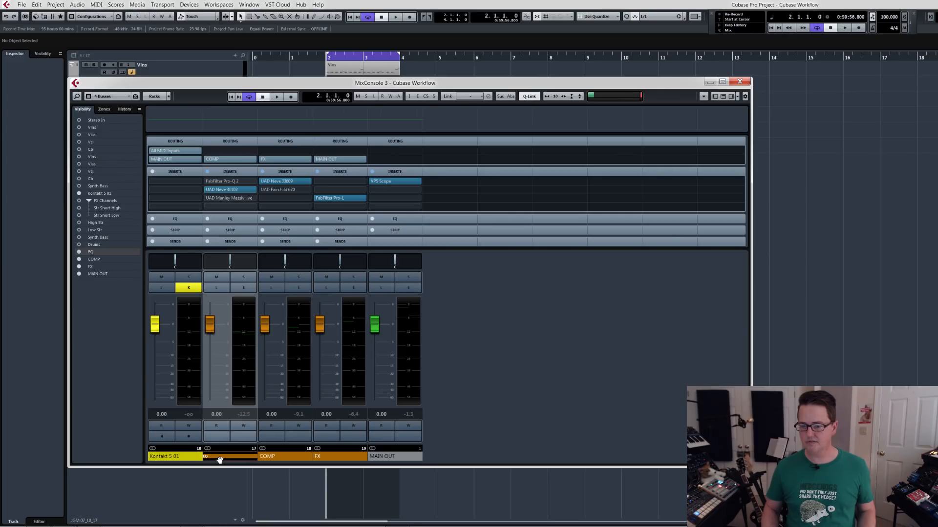
{"action": "type", "text": "="}
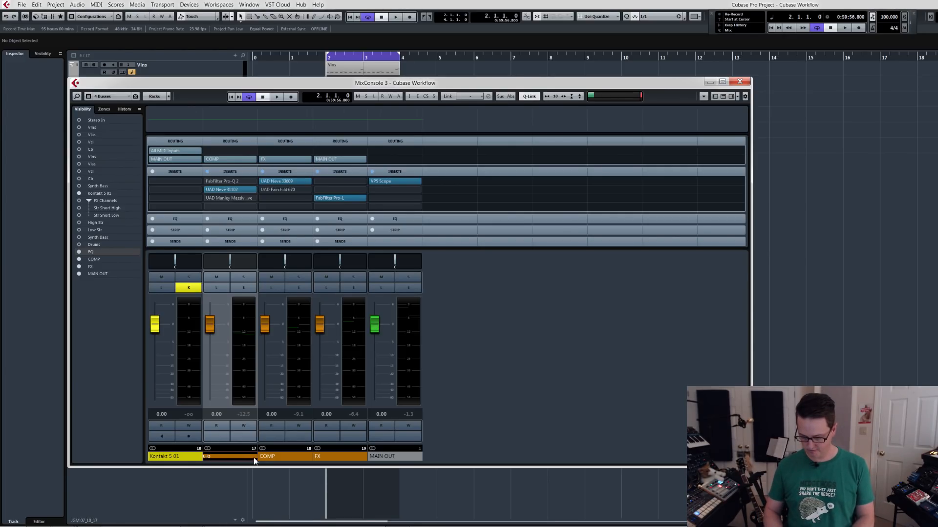
{"action": "key", "text": "BackSpace"}
{"action": "key", "text": "Left"}
{"action": "type", "text": "="}
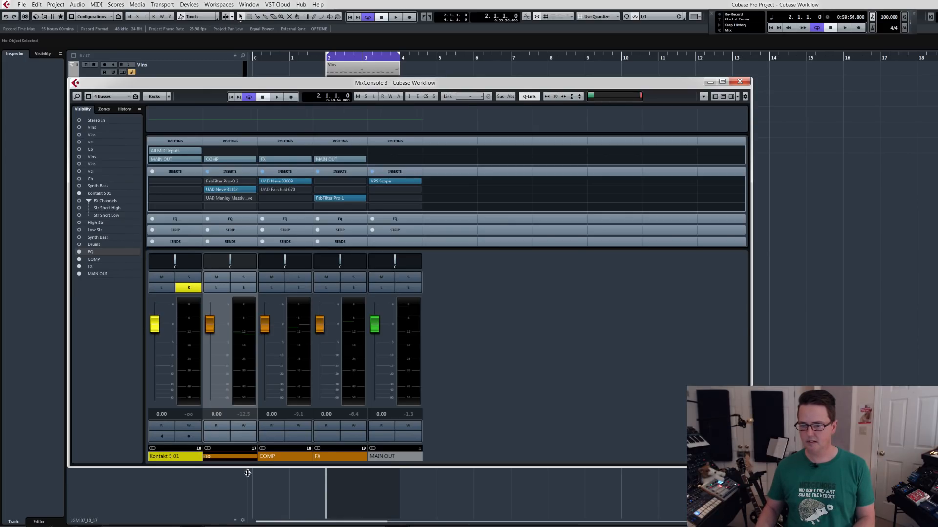
Rename the COMP and FX group channels to =COMP and =FX.
{"action": "double_click", "coordinate": [264, 458]}
{"action": "left_click", "coordinate": [266, 459]}
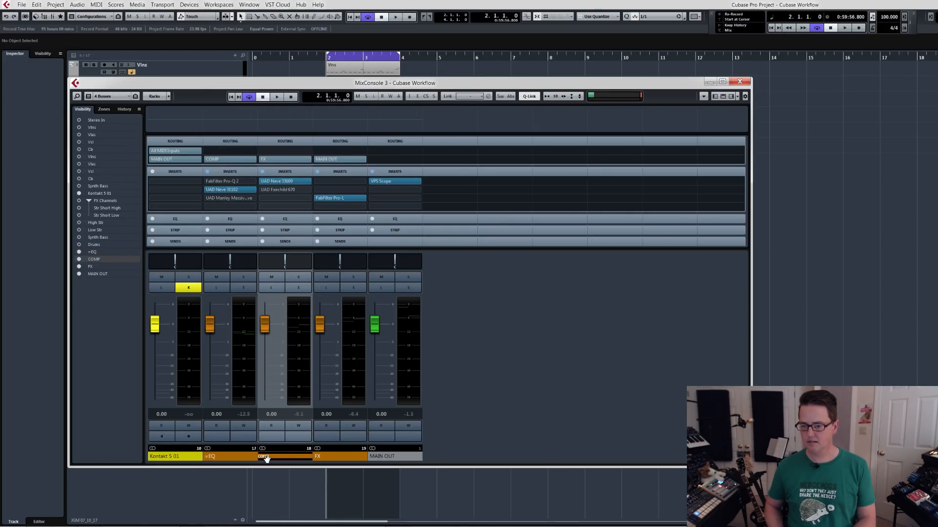
{"action": "type", "text": "="}
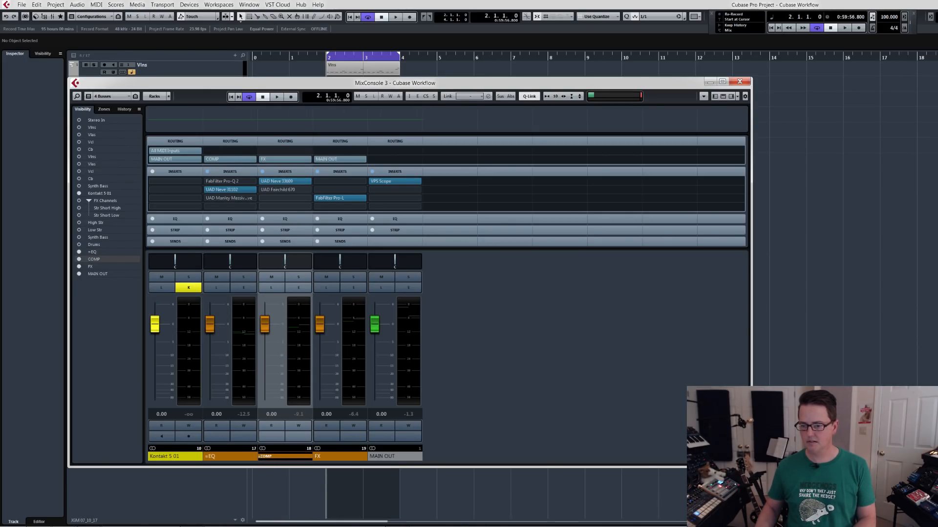
{"action": "double_click", "coordinate": [318, 457]}
{"action": "left_click", "coordinate": [317, 456]}
{"action": "type", "text": "="}
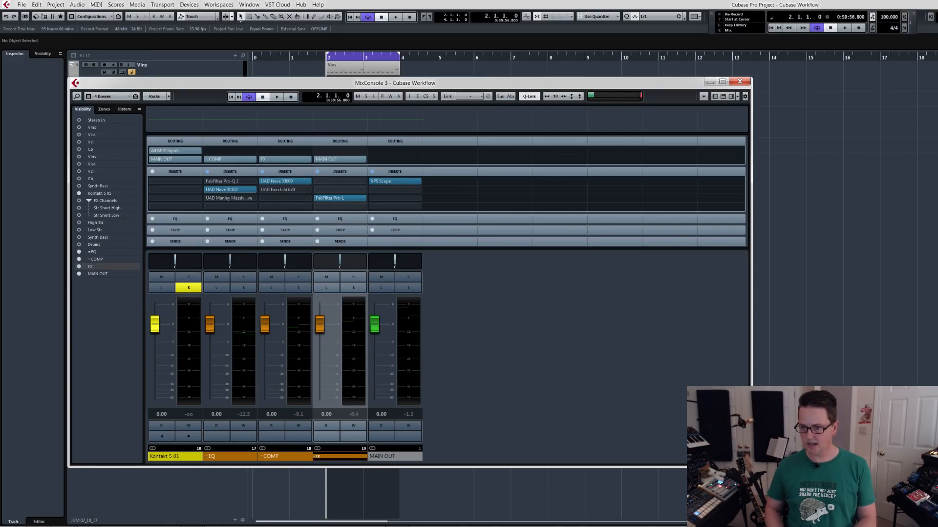
{"action": "key", "text": "Return"}
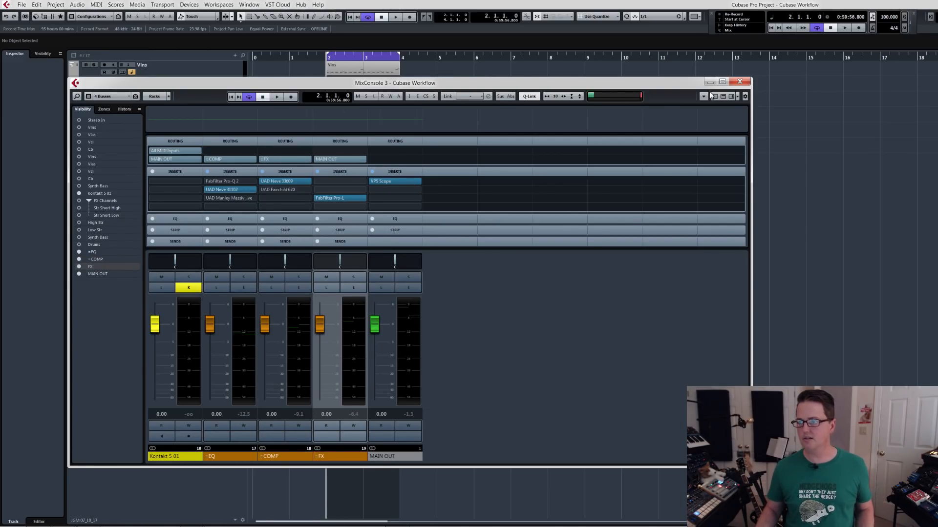
Filter the Kontakt 5 01 channel's output destinations by "=" and leave its routing on MAIN OUT.
{"action": "left_click", "coordinate": [198, 160]}
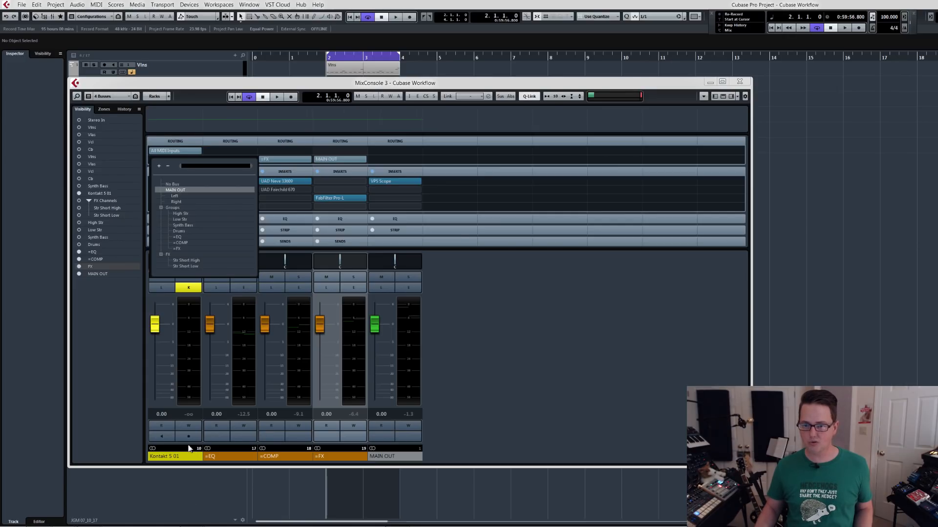
{"action": "left_click", "coordinate": [191, 110]}
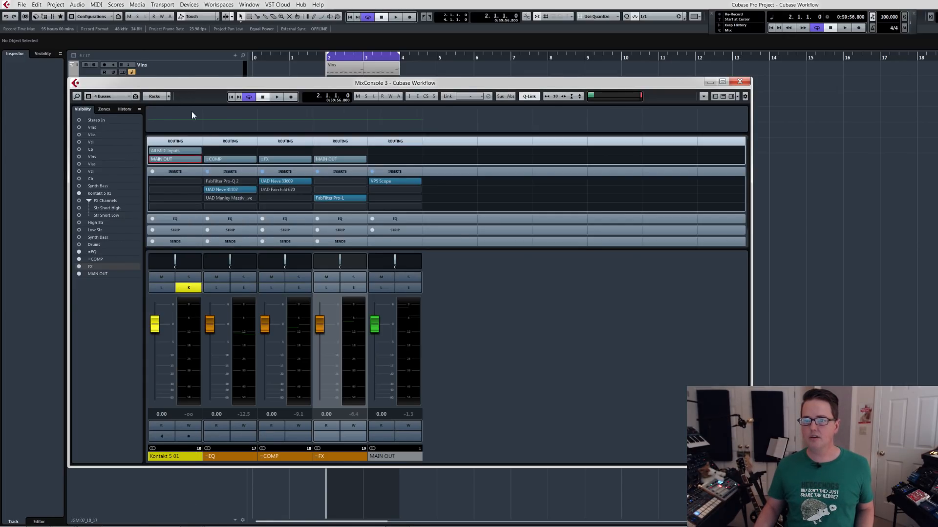
{"action": "left_click", "coordinate": [197, 161]}
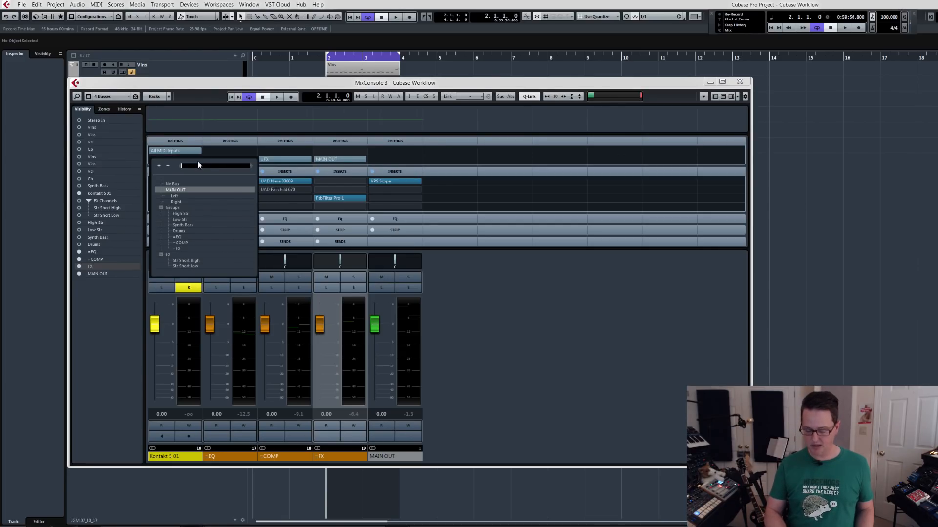
{"action": "type", "text": "="}
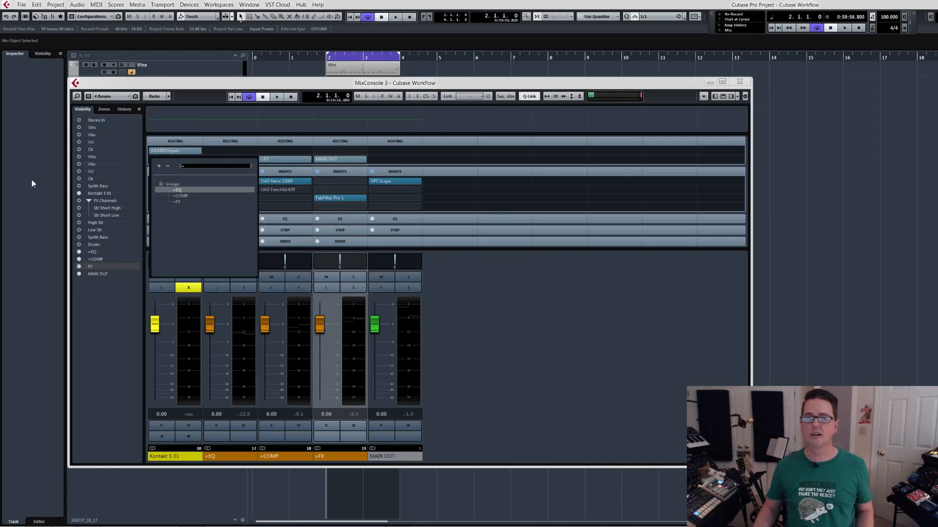
{"action": "left_click", "coordinate": [188, 91]}
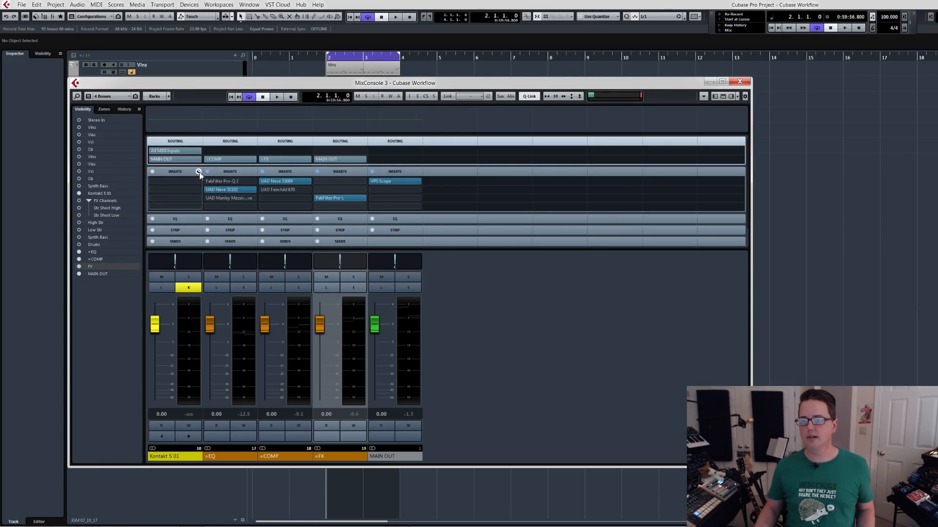
Load Industrial Mashup Breakout 1 (C1-B1).nki from the DM-307 library's Industrial Mashup folder into the new Kontakt 5 instance.
{"action": "left_click_drag", "start_coordinate": [384, 55], "coordinate": [458, 40]}
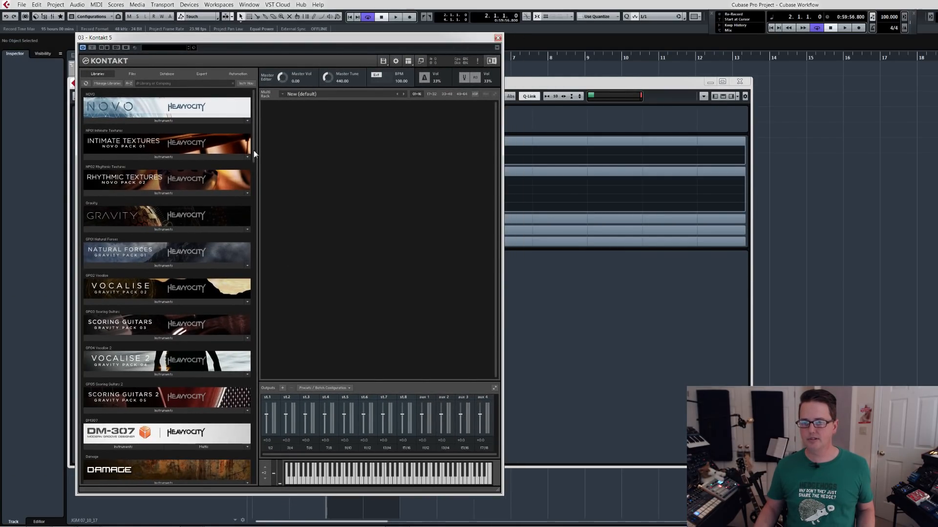
{"action": "left_click_drag", "start_coordinate": [254, 150], "coordinate": [257, 176]}
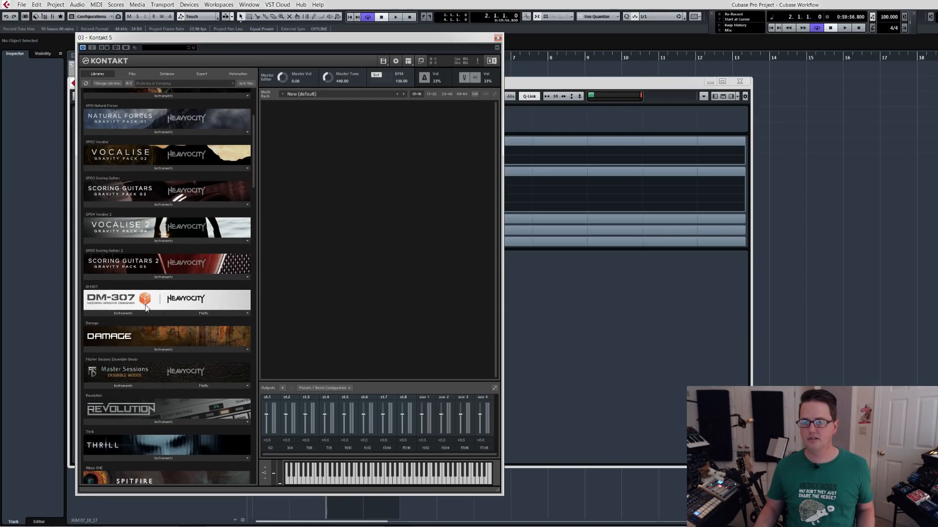
{"action": "left_click", "coordinate": [129, 312]}
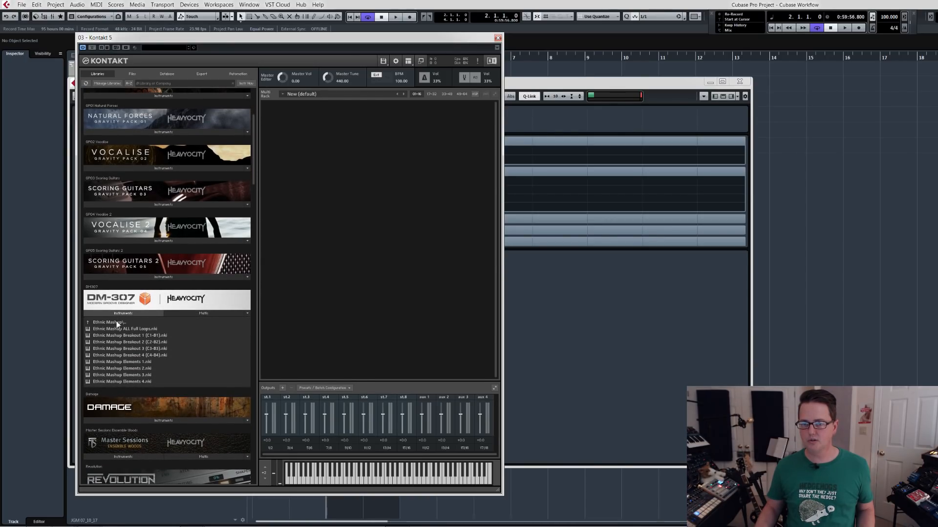
{"action": "left_click", "coordinate": [108, 323]}
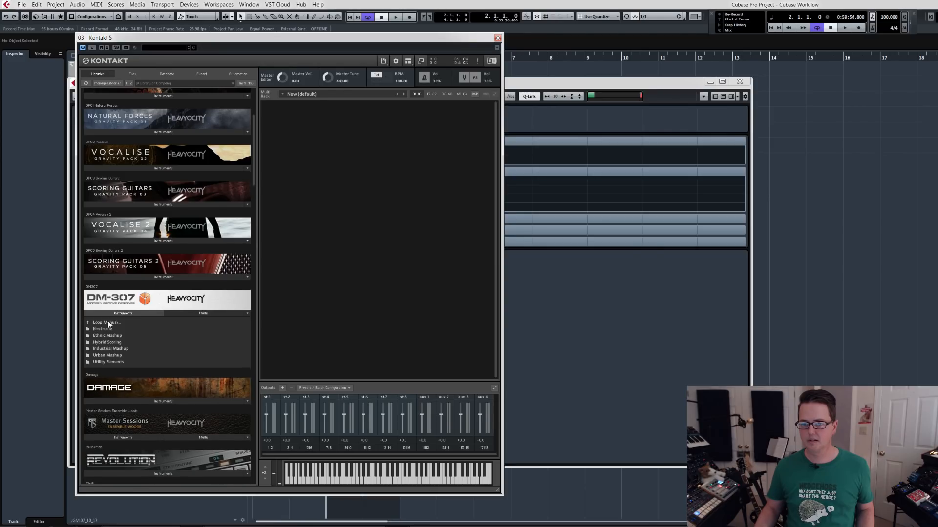
{"action": "left_click", "coordinate": [106, 349]}
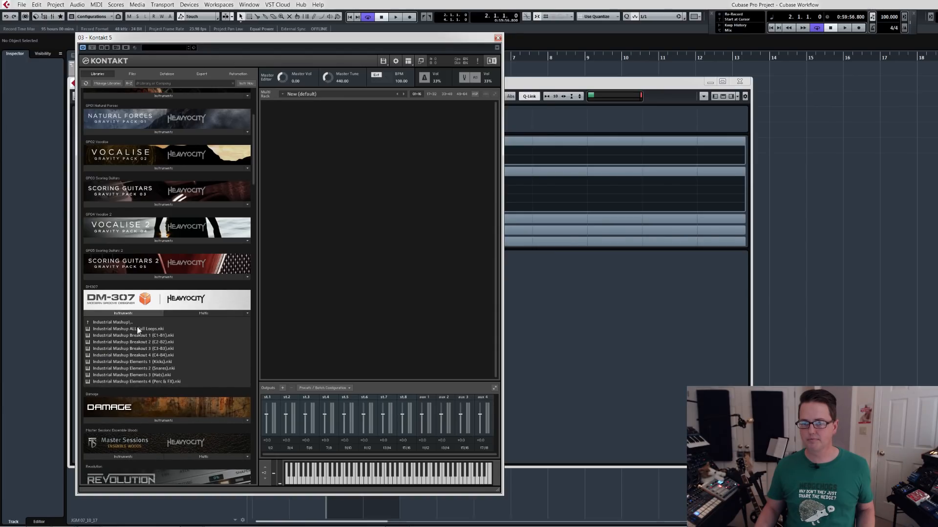
{"action": "left_click_drag", "start_coordinate": [138, 335], "coordinate": [353, 330]}
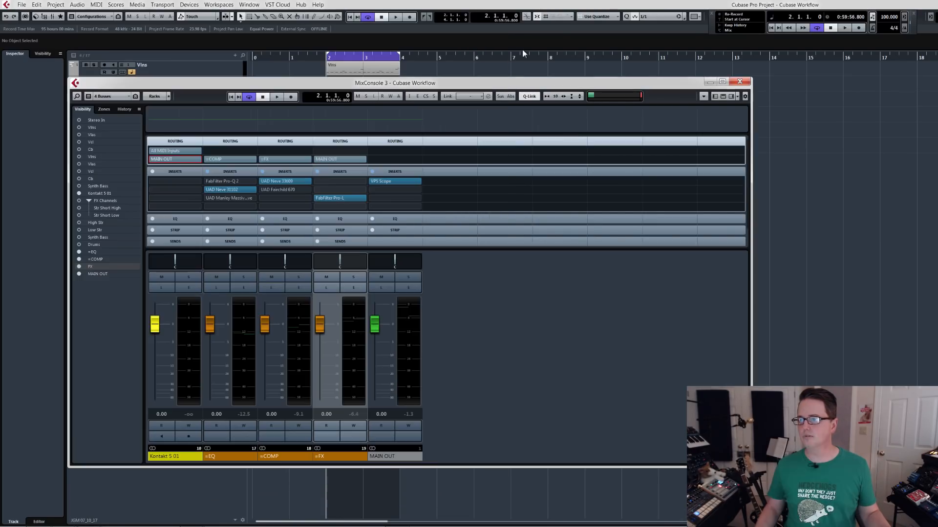
Close the Kontakt and mixer windows and rename the Kontakt 5 01 track as DM 307.
{"action": "left_click", "coordinate": [498, 37]}
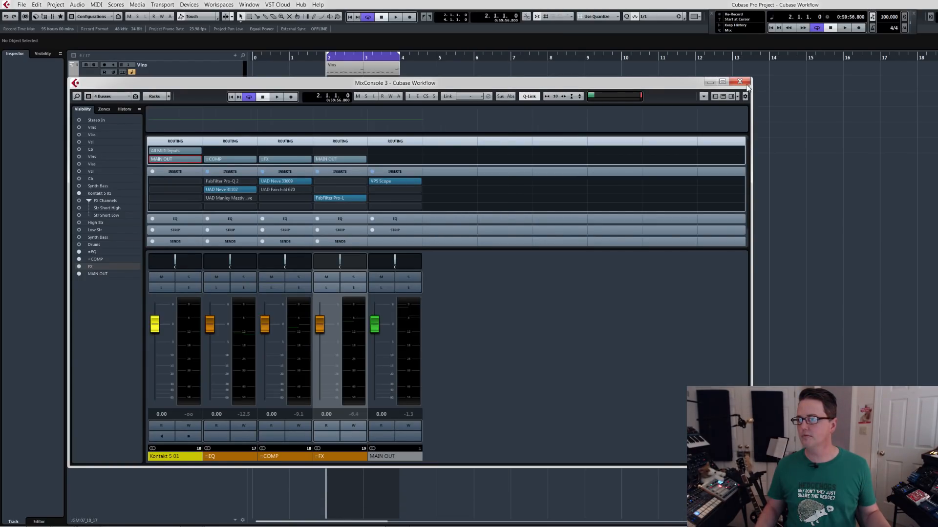
{"action": "left_click", "coordinate": [746, 85]}
{"action": "left_click", "coordinate": [203, 146]}
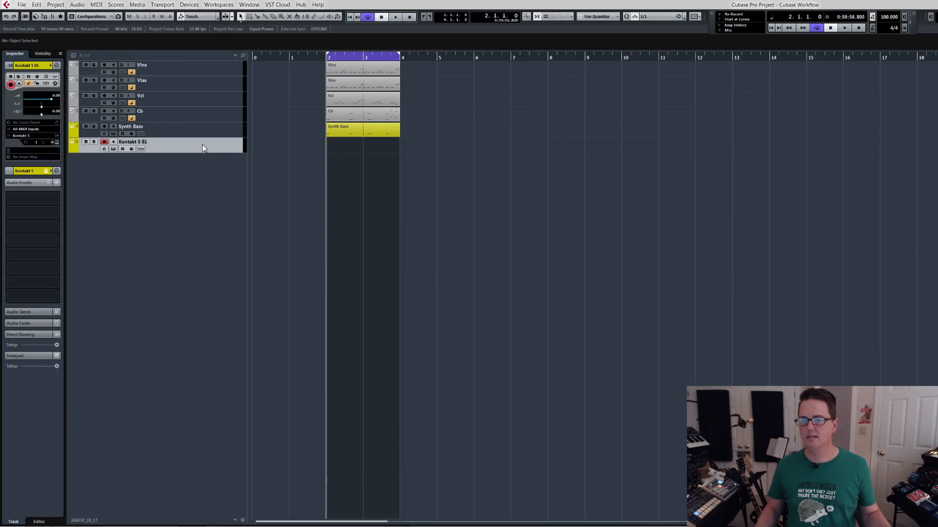
{"action": "double_click", "coordinate": [139, 143]}
{"action": "type", "text": "DM"}
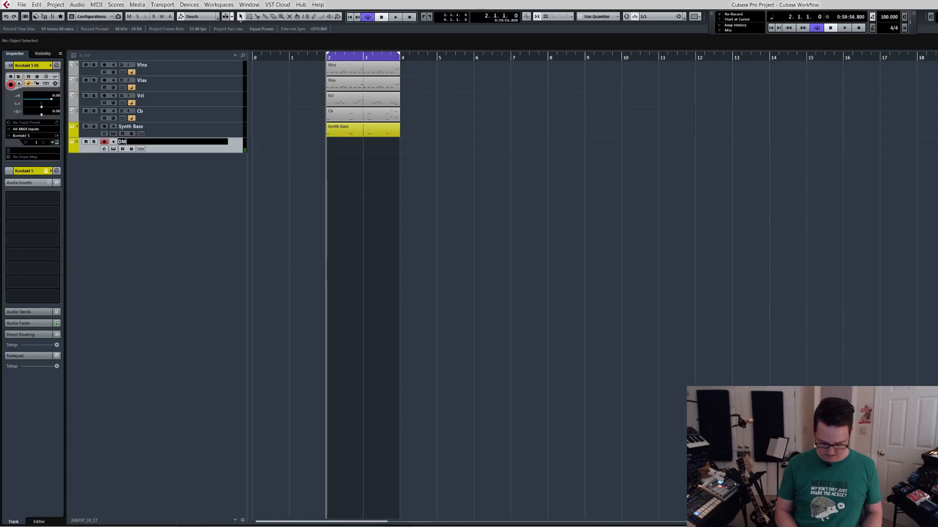
{"action": "type", "text": " 307"}
{"action": "key", "text": "Return"}
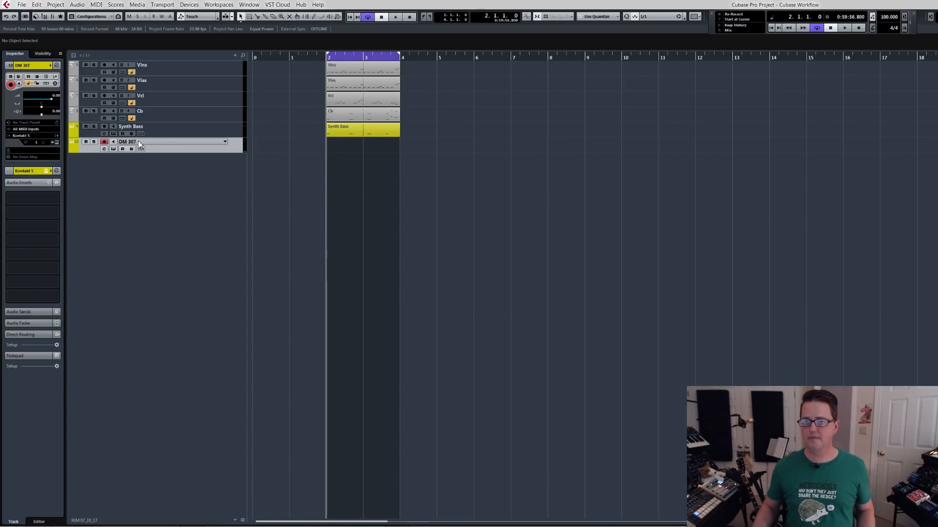
Reopen the DM 307 track's Kontakt instrument and move its window clear of the track controls.
{"action": "key", "text": "e"}
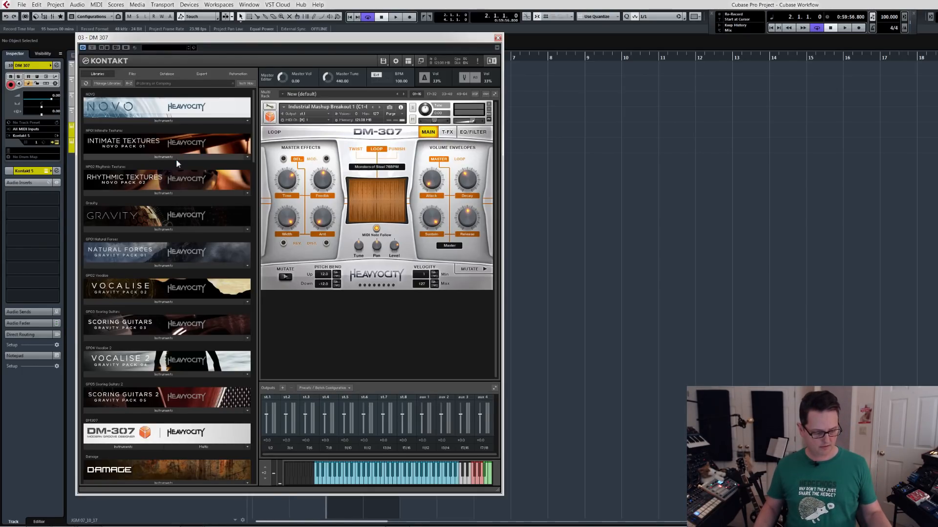
{"action": "left_click_drag", "start_coordinate": [394, 43], "coordinate": [448, 47]}
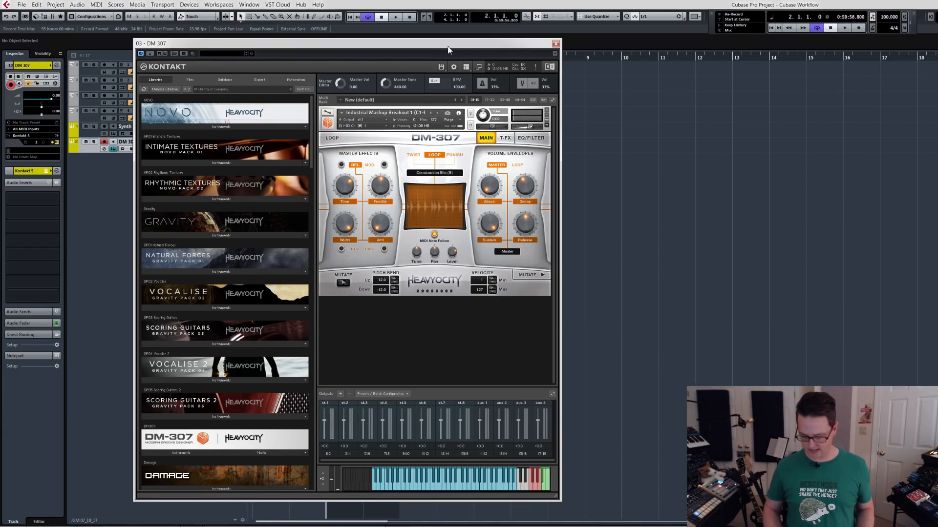
Close the Kontakt window, move the cursor to bar 1, switch cycle off and record a MIDI part on the DM 307 track.
{"action": "key", "text": "ctrl+w"}
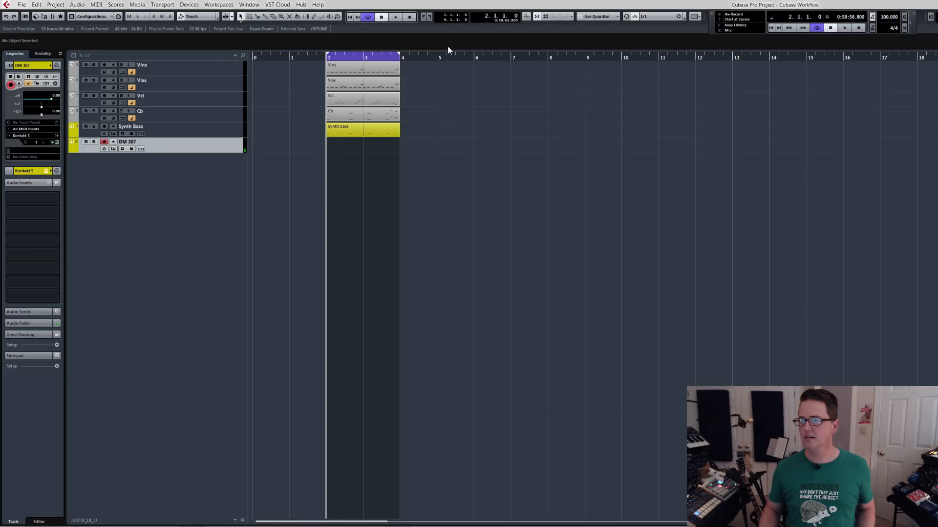
{"action": "key", "text": "shift+p"}
{"action": "type", "text": "1. 1. 1. 0"}
{"action": "key", "text": "Return"}
{"action": "key", "text": "KP_Divide"}
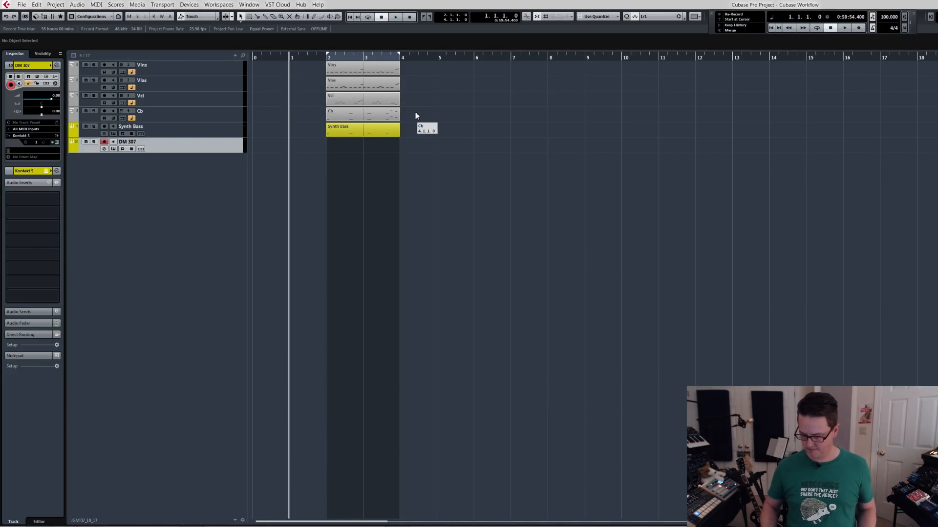
{"action": "key", "text": "KP_Multiply"}
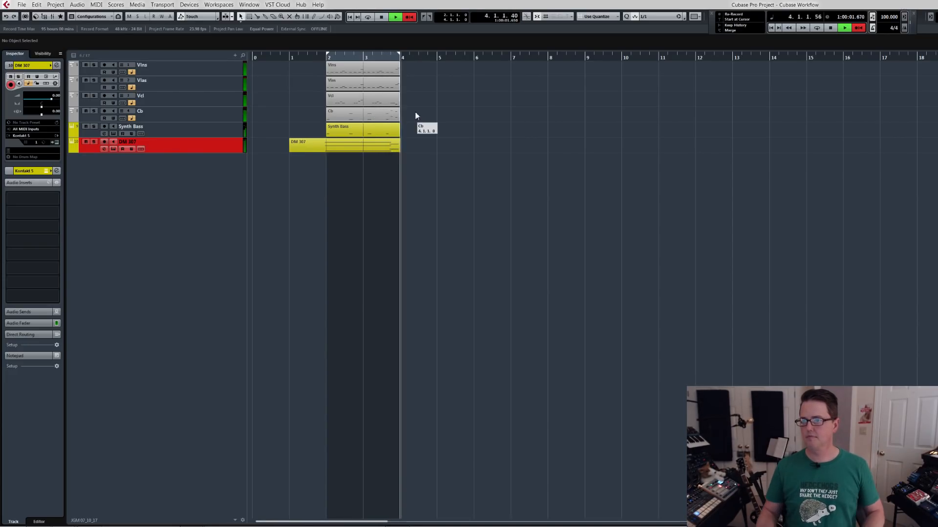
{"action": "key", "text": "space"}
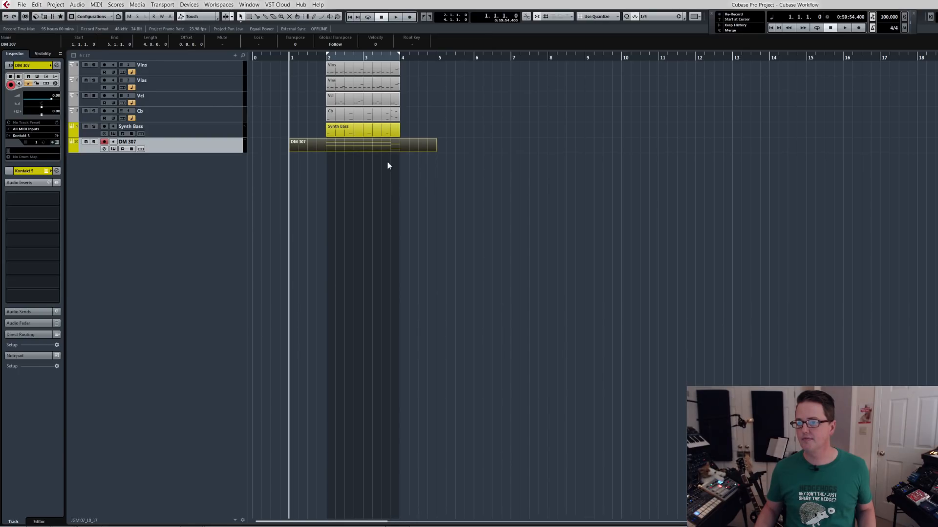
Split the recorded DM 307 part at bars 2 and 4 and delete the pieces before and after that range.
{"action": "key", "text": "alt+1"}
{"action": "left_click", "coordinate": [329, 148], "text": "alt"}
{"action": "left_click", "coordinate": [402, 148], "text": "alt"}
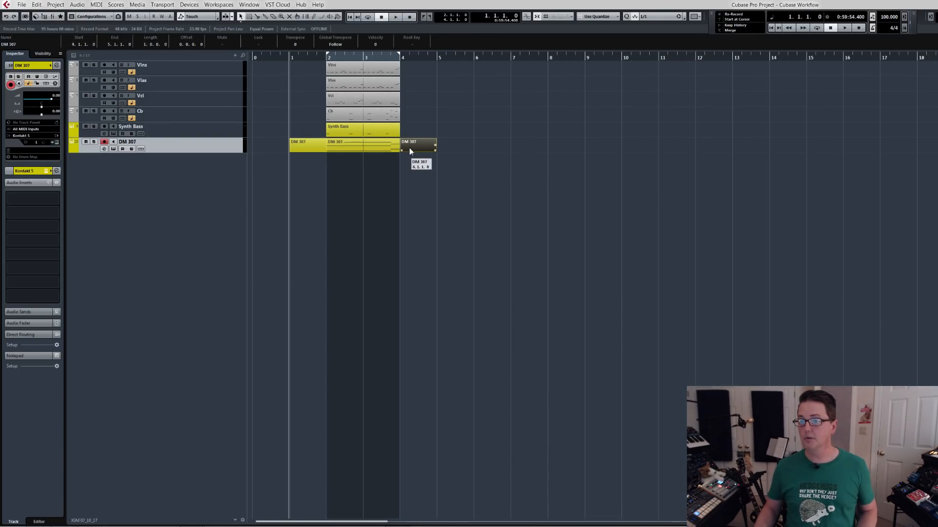
{"action": "key", "text": "Delete"}
{"action": "left_click", "coordinate": [317, 148]}
{"action": "key", "text": "Delete"}
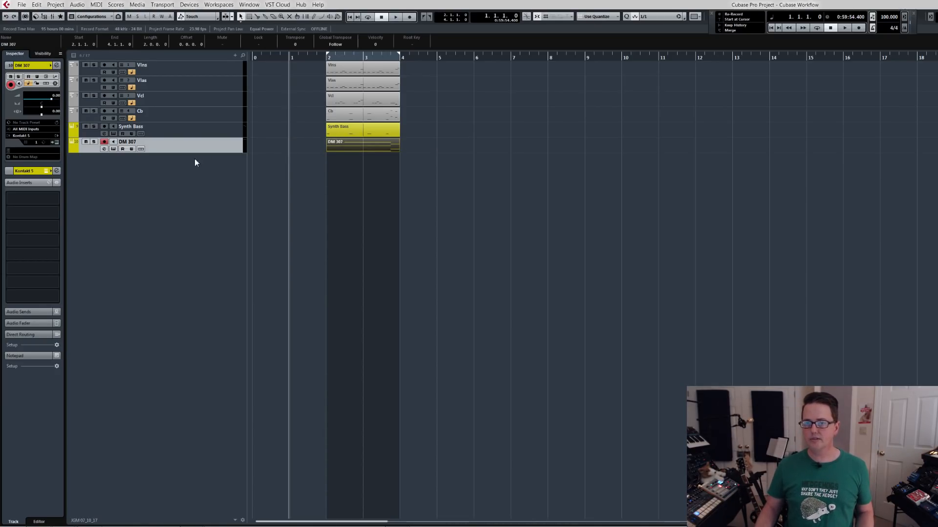
Open the MixConsole and add a channel visibility configuration named Drums.
{"action": "left_click", "coordinate": [95, 18]}
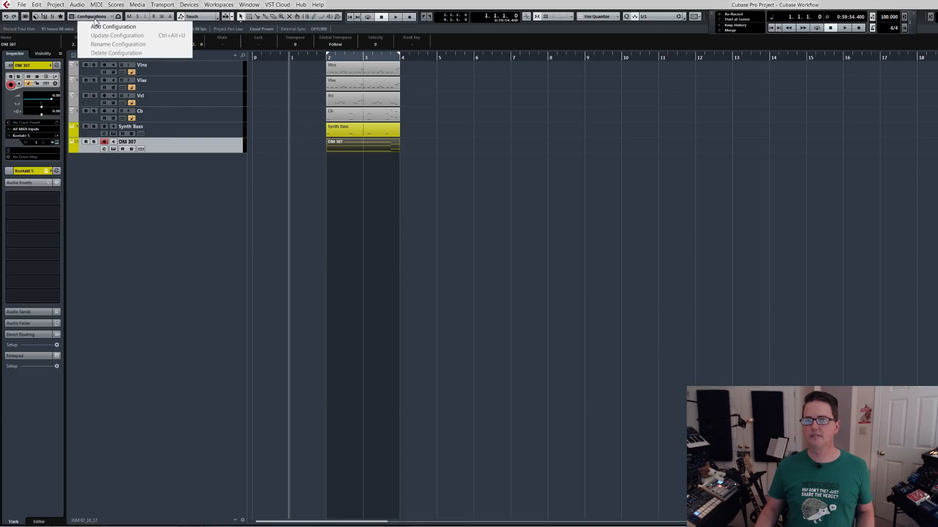
{"action": "left_click", "coordinate": [95, 18]}
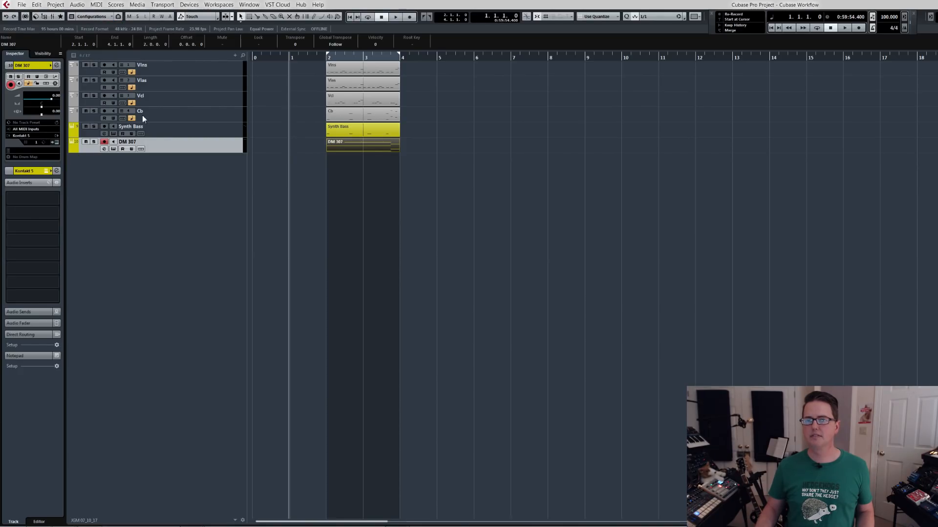
{"action": "key", "text": "F3"}
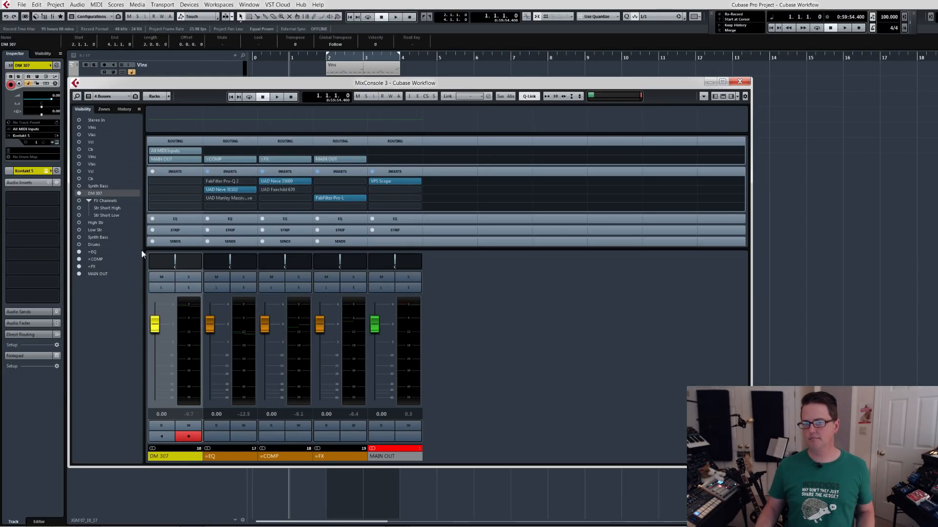
{"action": "left_click", "coordinate": [105, 97]}
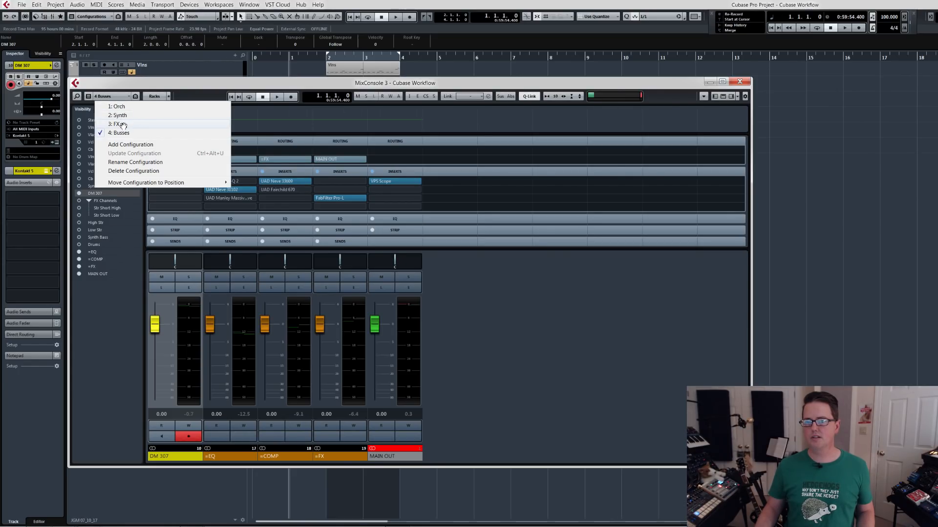
{"action": "left_click", "coordinate": [128, 145]}
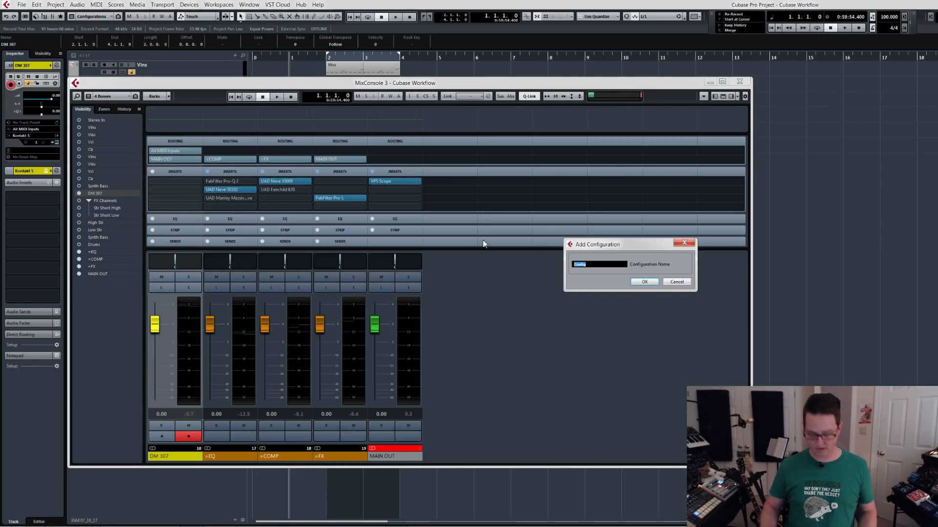
{"action": "type", "text": "Drums"}
{"action": "key", "text": "Return"}
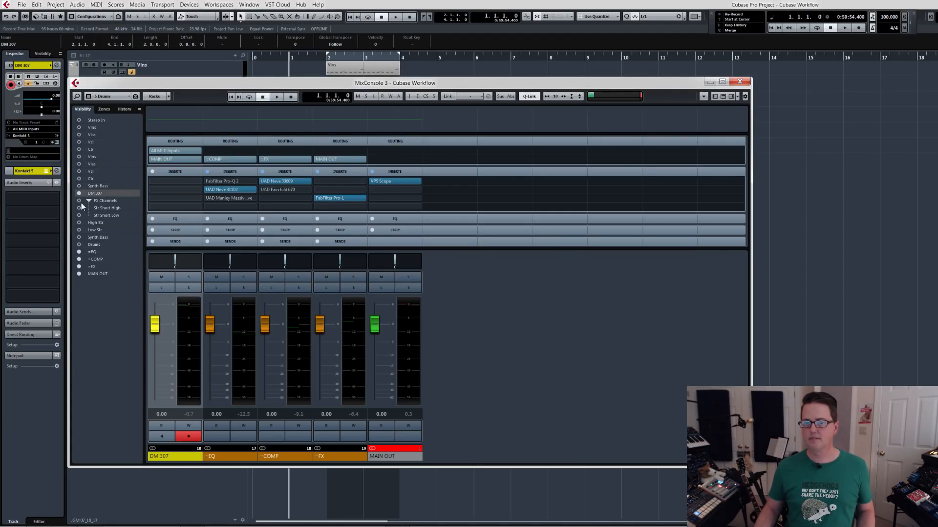
Hide the =EQ, =COMP, =FX and MAIN OUT channels, update the Drums configuration and close the MixConsole.
{"action": "left_click_drag", "start_coordinate": [80, 253], "coordinate": [80, 274]}
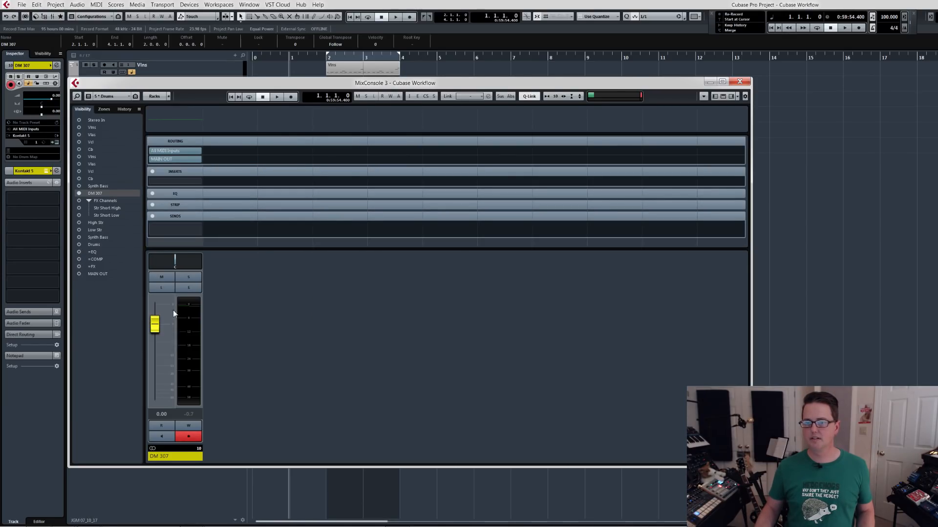
{"action": "left_click", "coordinate": [193, 161]}
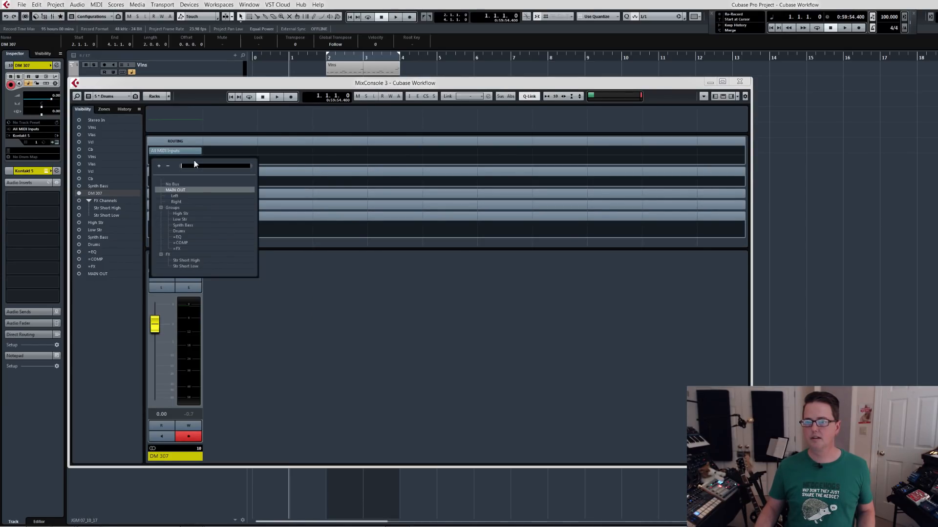
{"action": "left_click", "coordinate": [194, 96]}
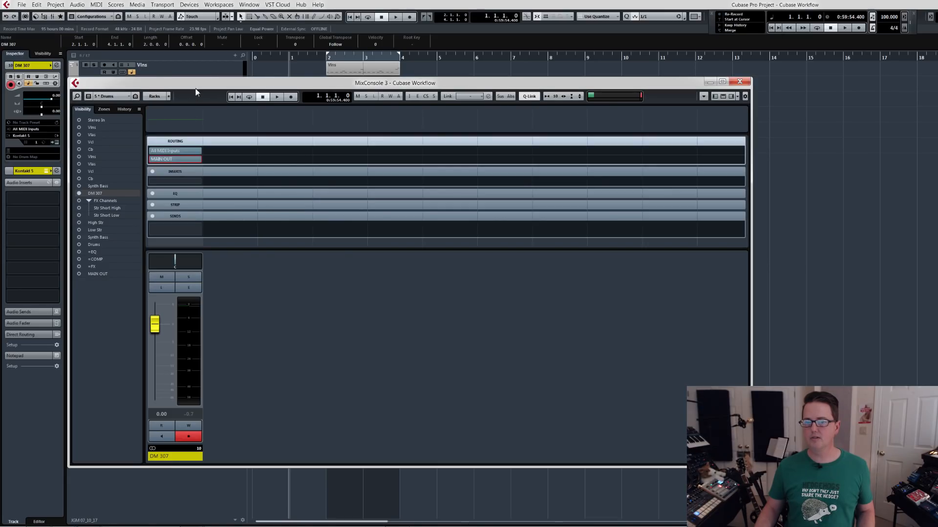
{"action": "left_click", "coordinate": [136, 96]}
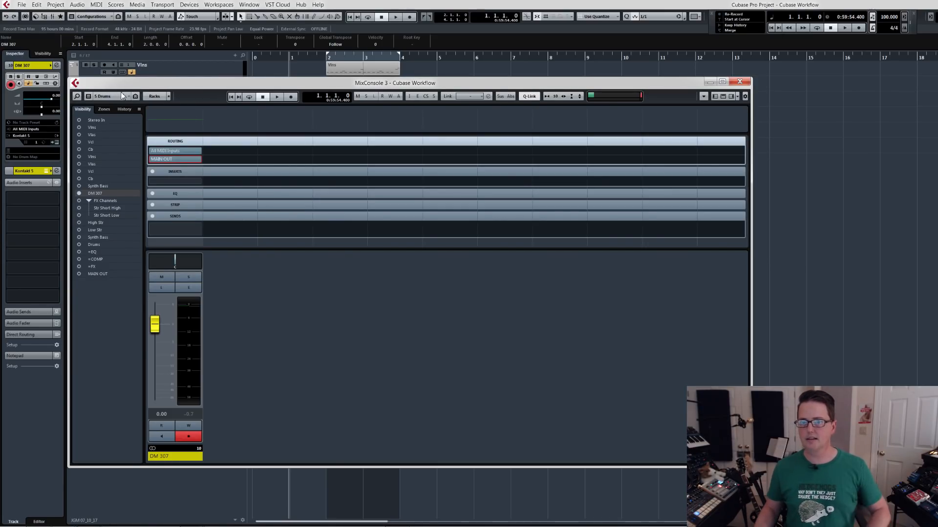
{"action": "left_click", "coordinate": [736, 84]}
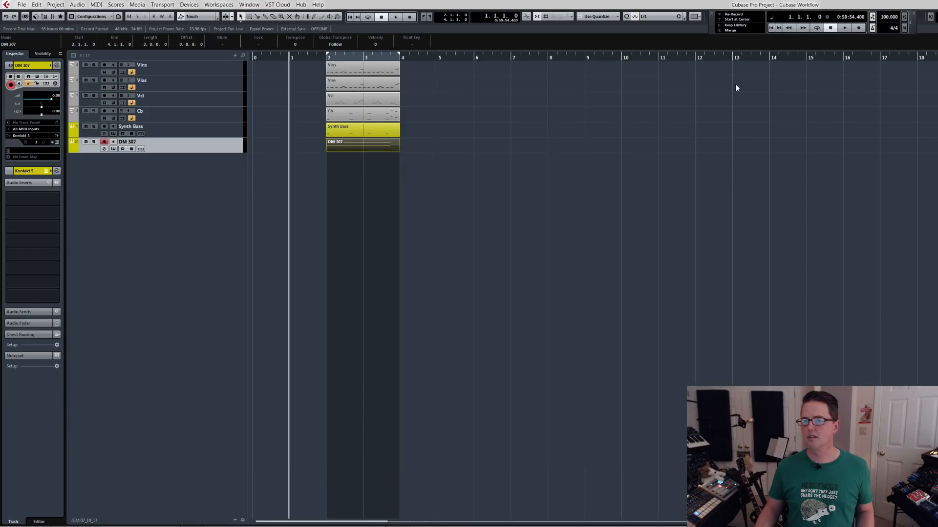
Compare the project window's track visibility configurations with those available in the MixConsole.
{"action": "left_click", "coordinate": [84, 16]}
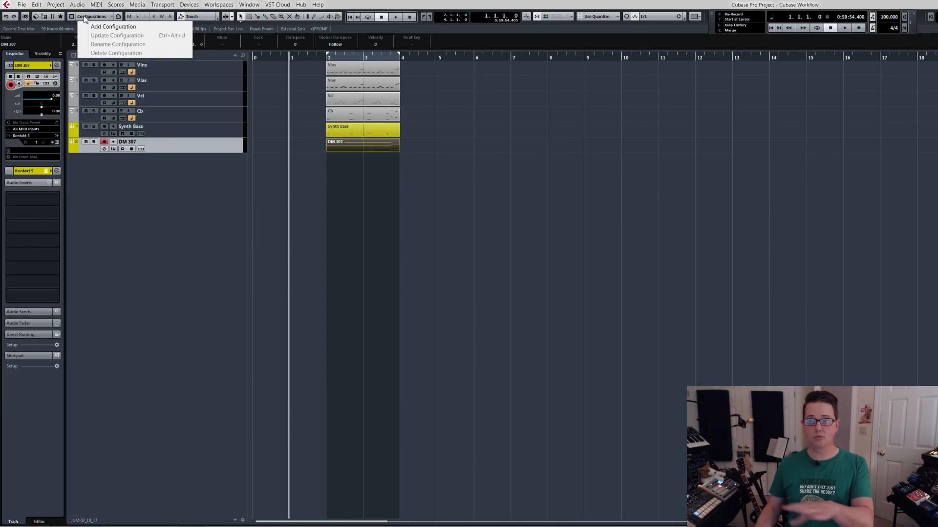
{"action": "left_click", "coordinate": [84, 18]}
{"action": "key", "text": "F3"}
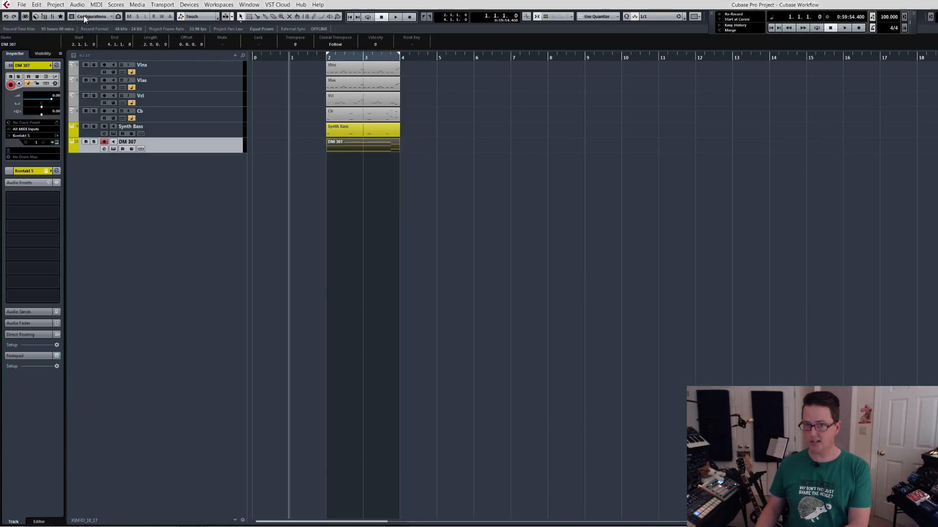
{"action": "left_click", "coordinate": [117, 97]}
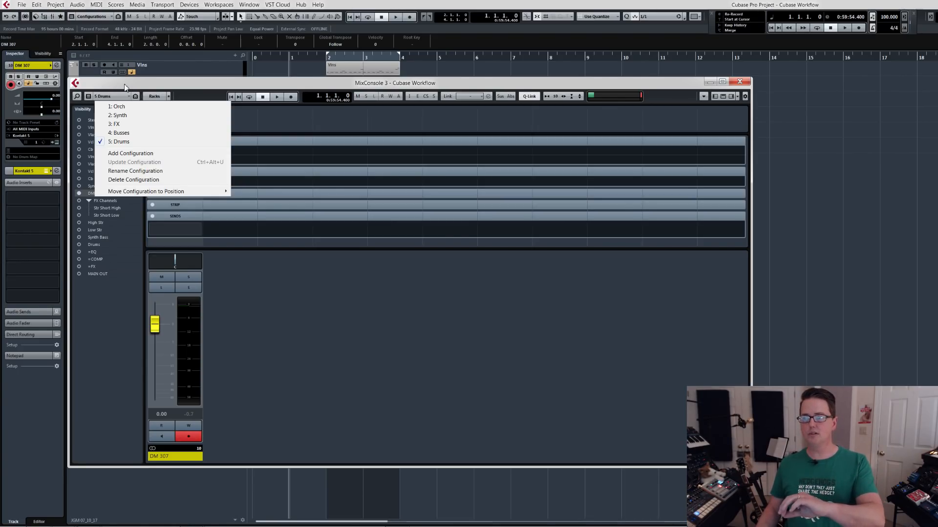
{"action": "left_click", "coordinate": [124, 88]}
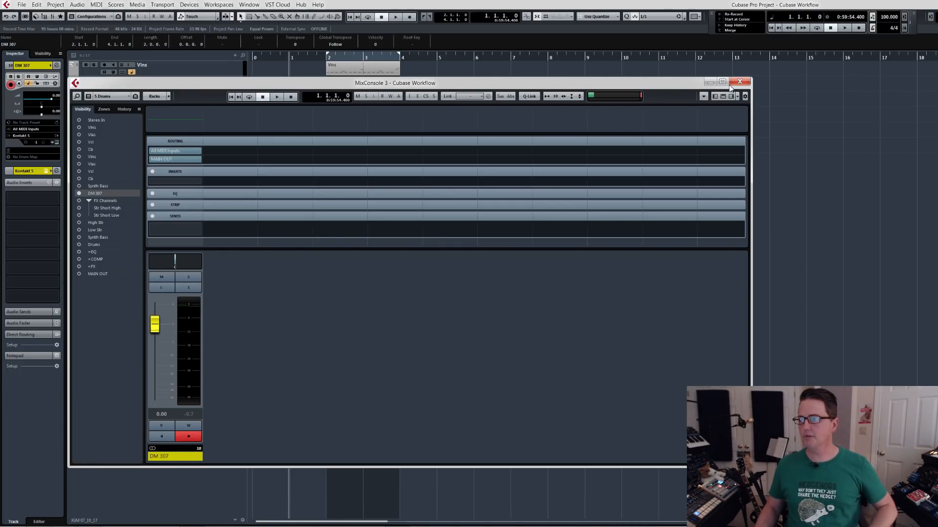
{"action": "left_click", "coordinate": [740, 82]}
{"action": "left_click", "coordinate": [98, 18]}
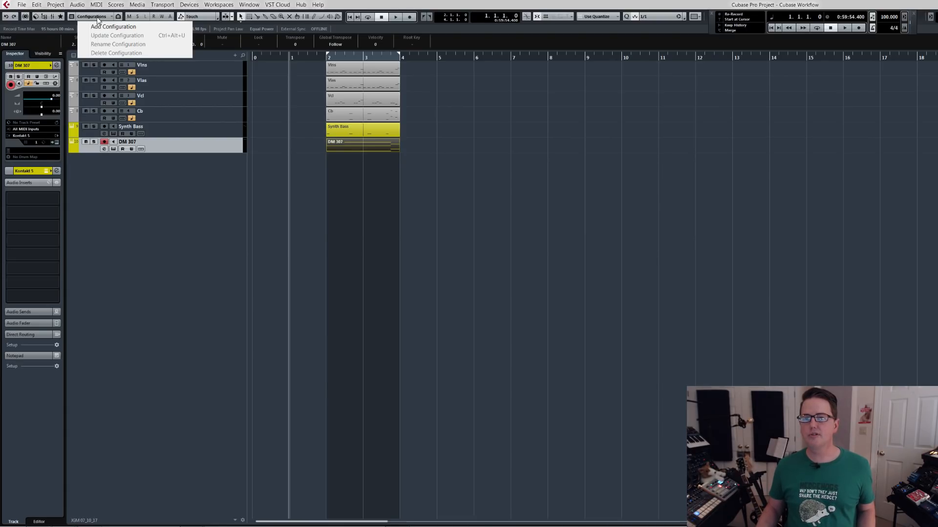
{"action": "left_click", "coordinate": [97, 16]}
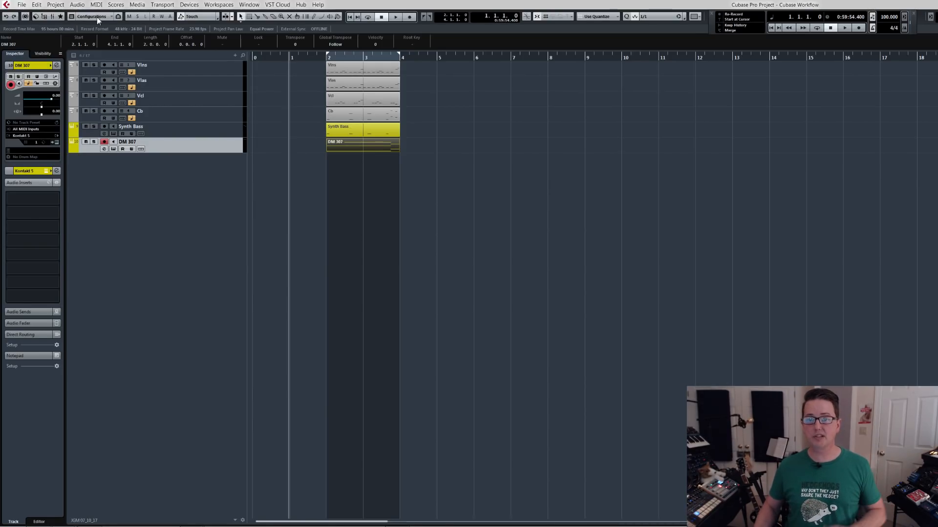
Add a track visibility configuration named Instruments for the currently visible tracks in the project window.
{"action": "left_click", "coordinate": [97, 17]}
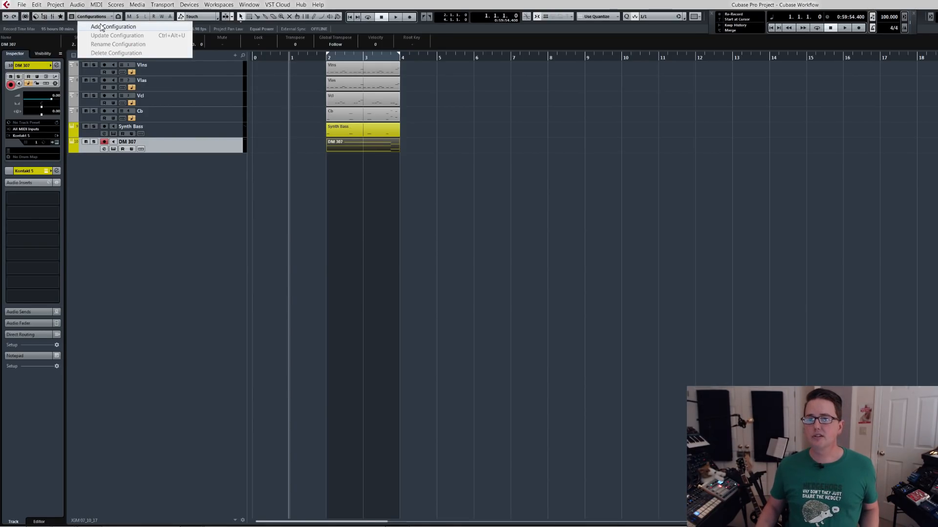
{"action": "left_click", "coordinate": [104, 27]}
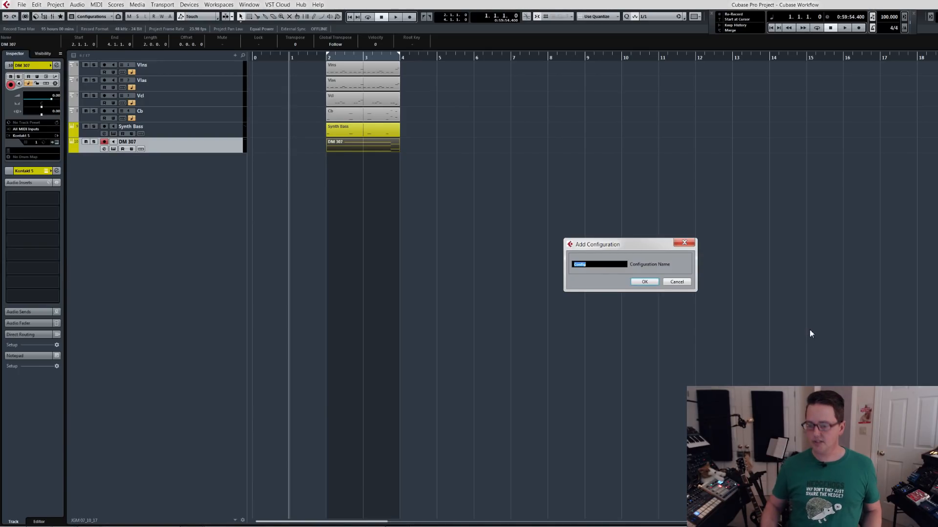
{"action": "type", "text": "Instruments"}
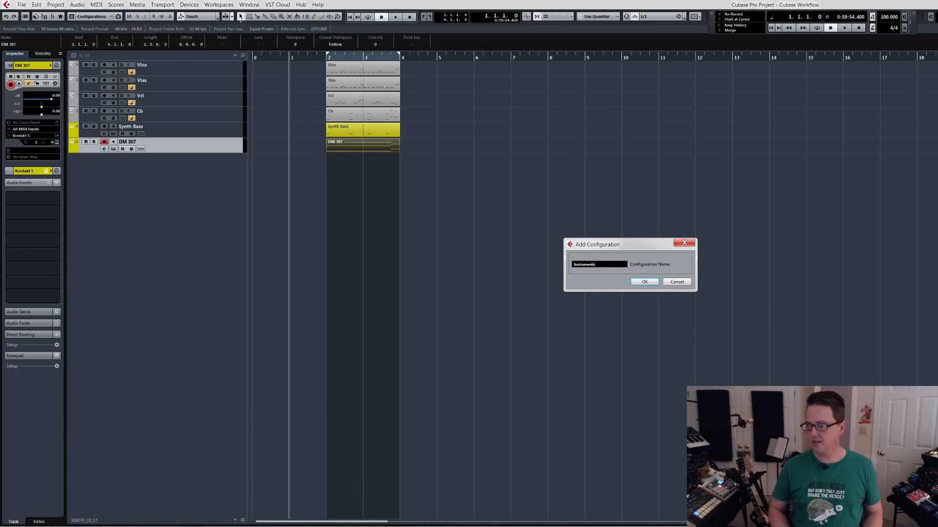
{"action": "key", "text": "Return"}
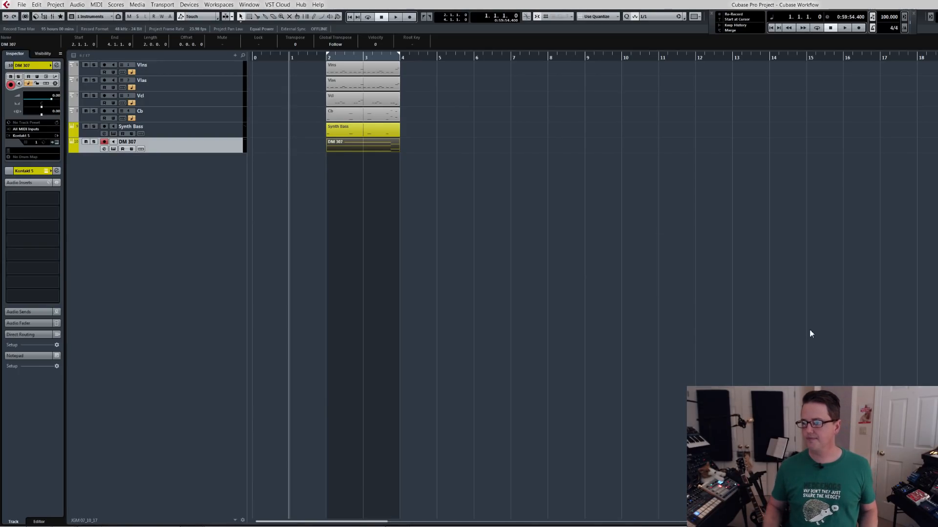
Add a second track visibility configuration named Busses to the project window.
{"action": "left_click", "coordinate": [104, 20]}
{"action": "left_click", "coordinate": [104, 26]}
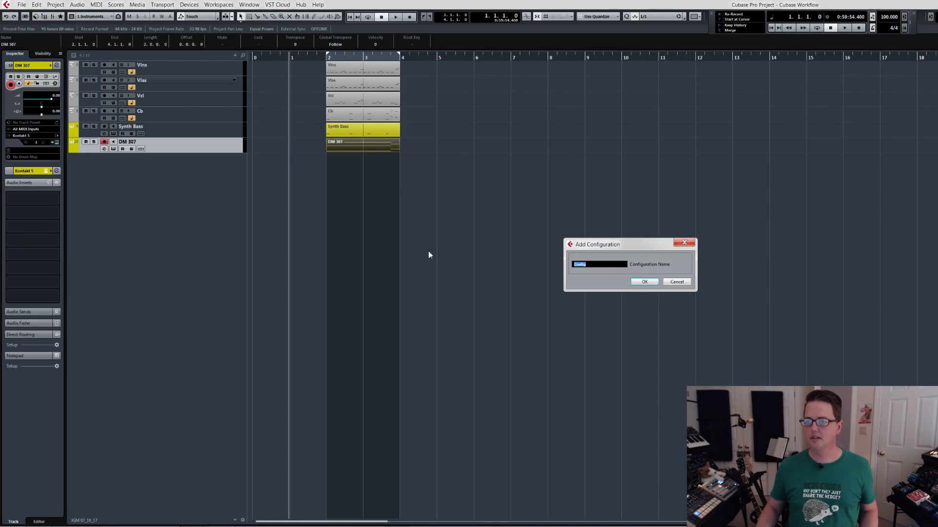
{"action": "type", "text": "Busses"}
{"action": "key", "text": "Return"}
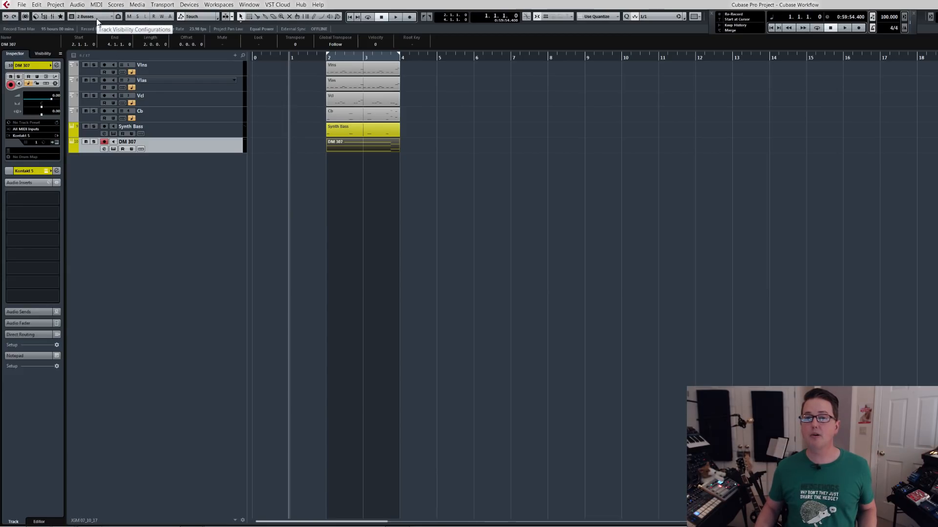
Show only the High Str, Low Str, Synth Bass and Drums group tracks in the Busses track configuration.
{"action": "left_click", "coordinate": [43, 55]}
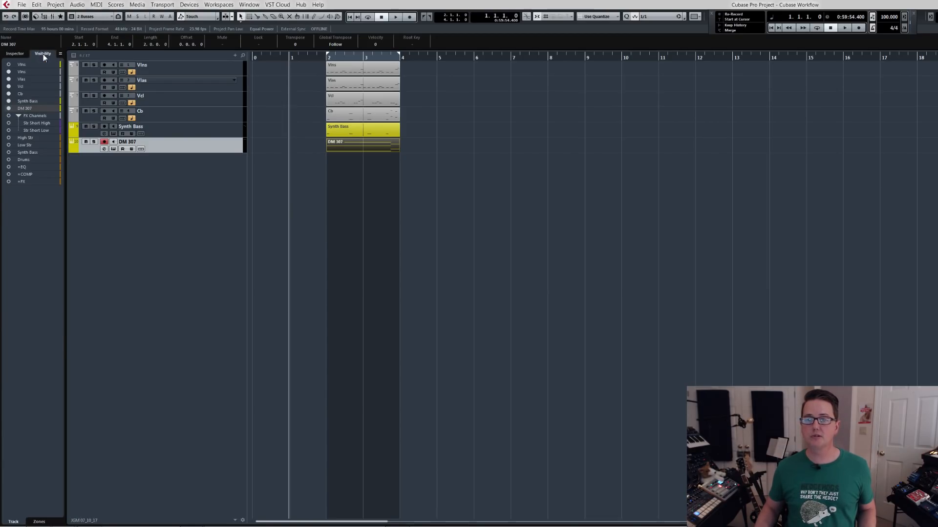
{"action": "left_click", "coordinate": [9, 138], "text": "ctrl"}
{"action": "left_click", "coordinate": [9, 138]}
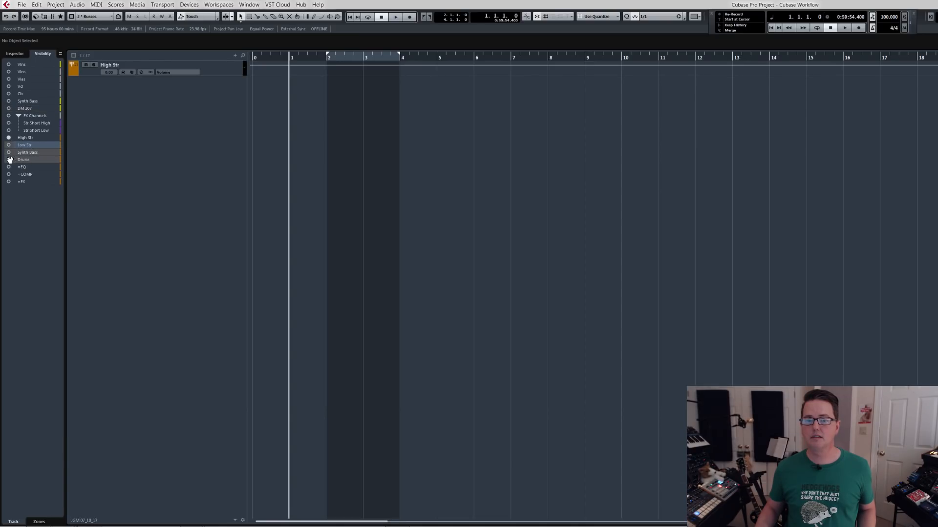
{"action": "left_click", "coordinate": [10, 160]}
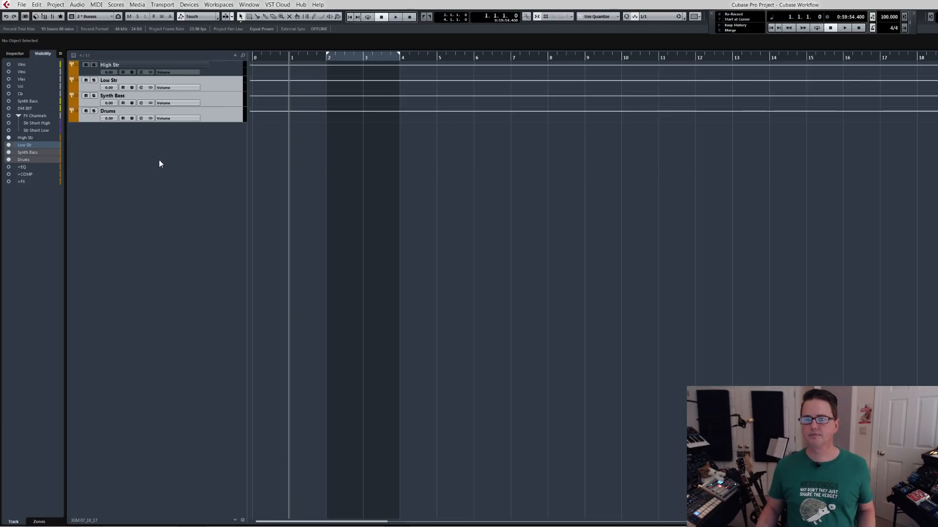
Check the track configurations by switching the project window to Instruments and back to Busses.
{"action": "left_click", "coordinate": [91, 18]}
{"action": "left_click", "coordinate": [99, 26]}
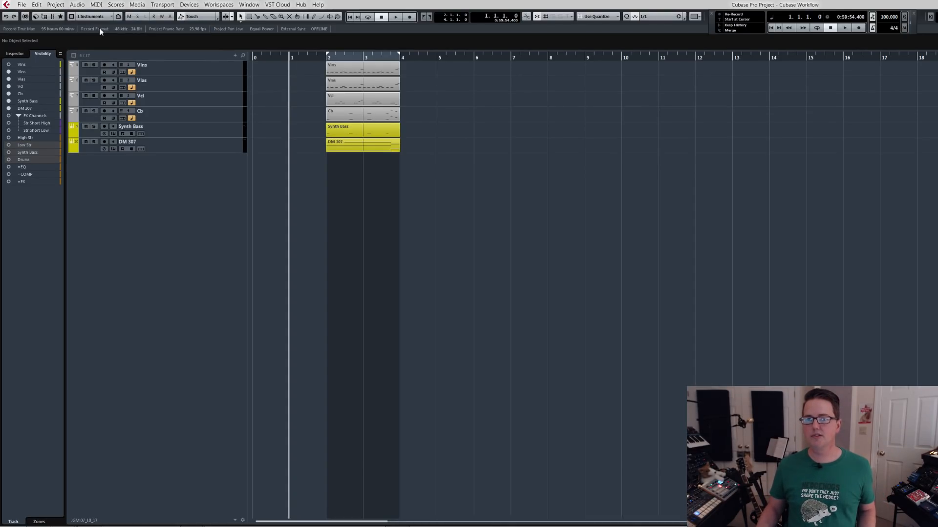
{"action": "left_click", "coordinate": [100, 17]}
{"action": "left_click", "coordinate": [98, 33]}
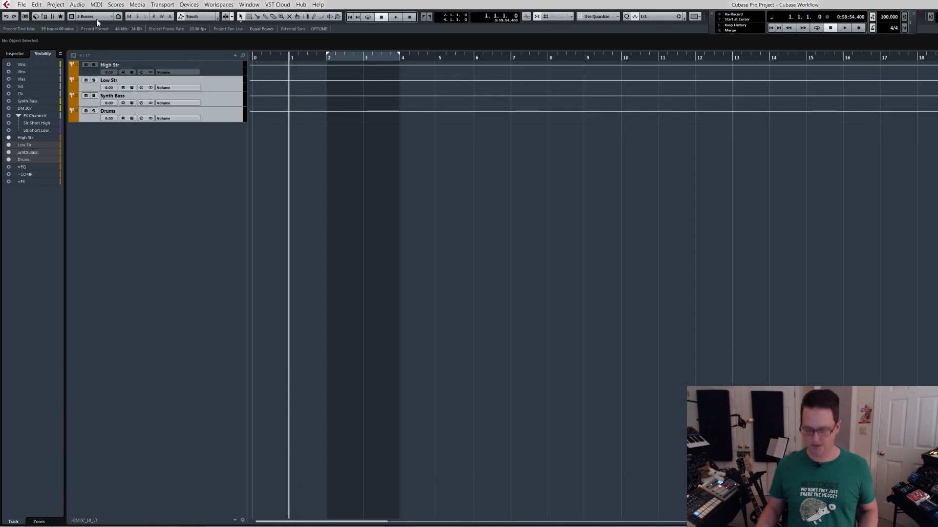
Route the DM 307 channel's output to the Drums group in MixConsole 3.
{"action": "key", "text": "F3"}
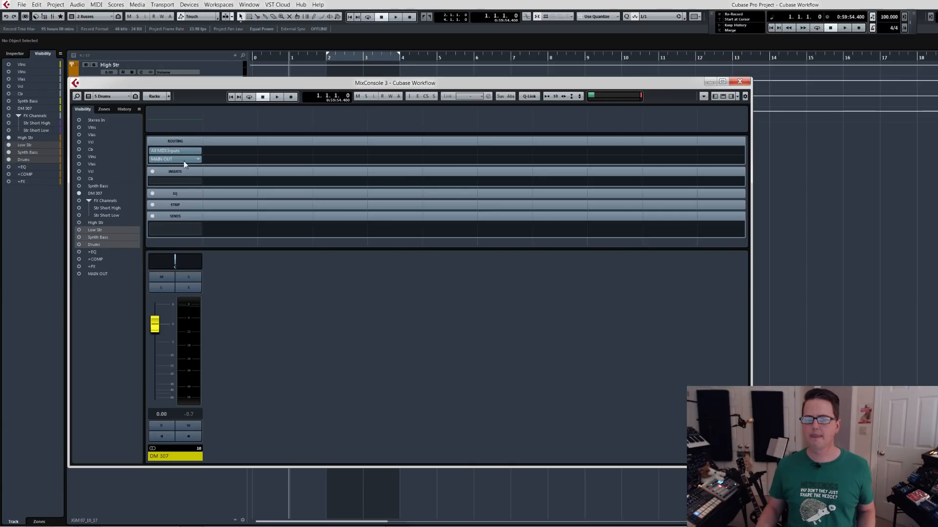
{"action": "left_click", "coordinate": [197, 160]}
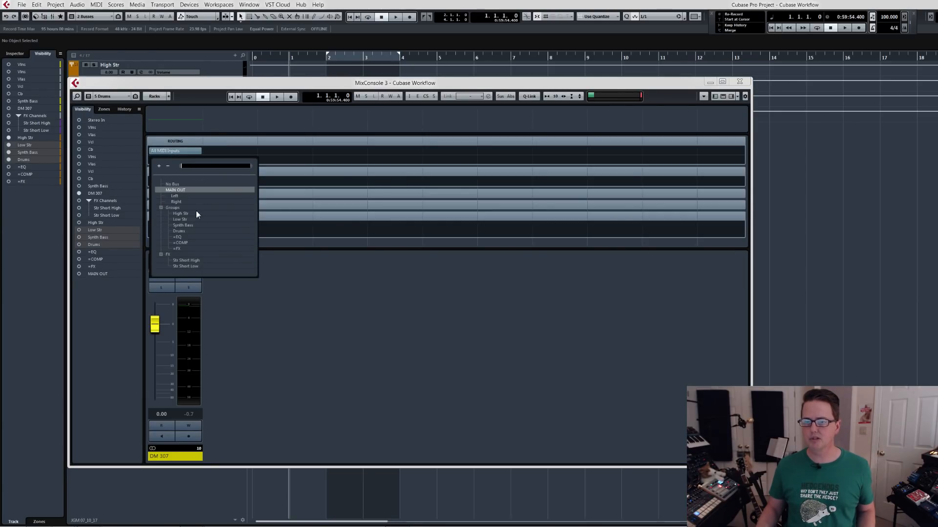
{"action": "left_click", "coordinate": [190, 230]}
{"action": "left_click", "coordinate": [191, 230]}
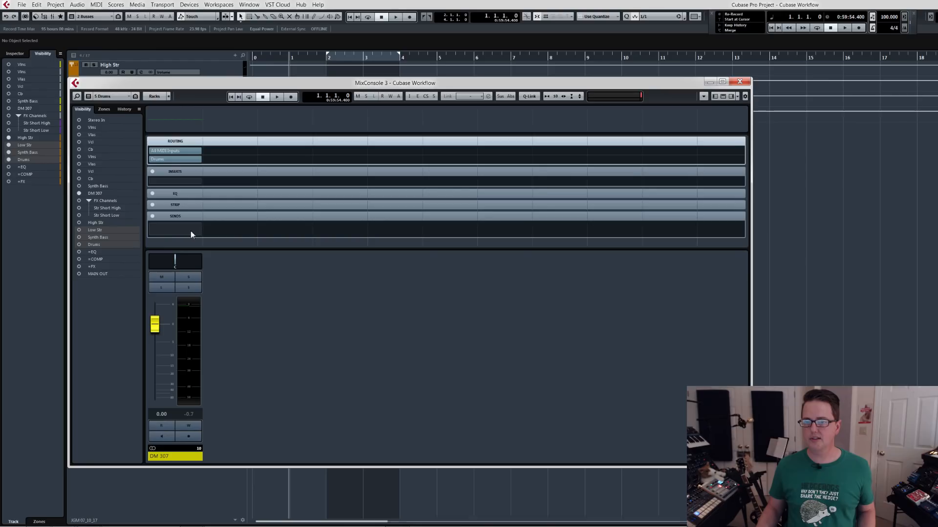
Move the mixer's Drums visibility configuration to position 3, check the configuration order, and close the mixer.
{"action": "left_click", "coordinate": [116, 97]}
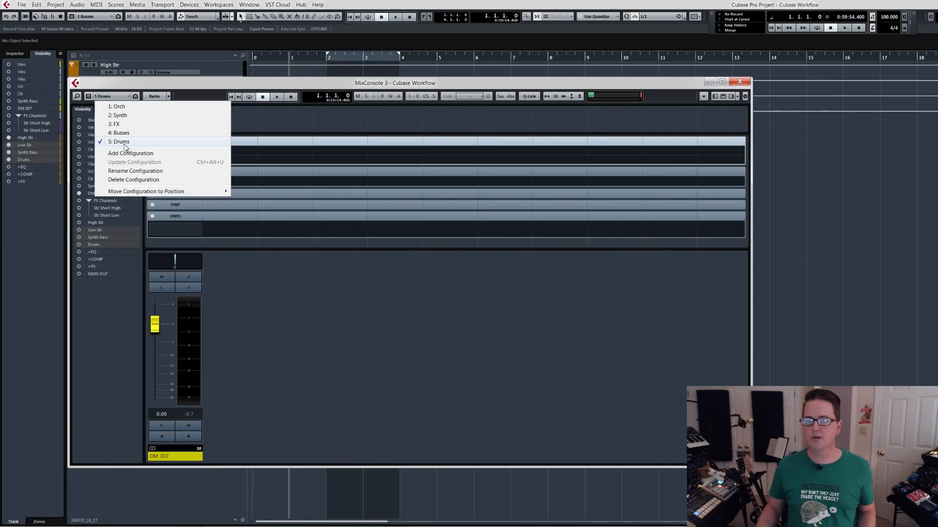
{"action": "mouse_move", "coordinate": [198, 192]}
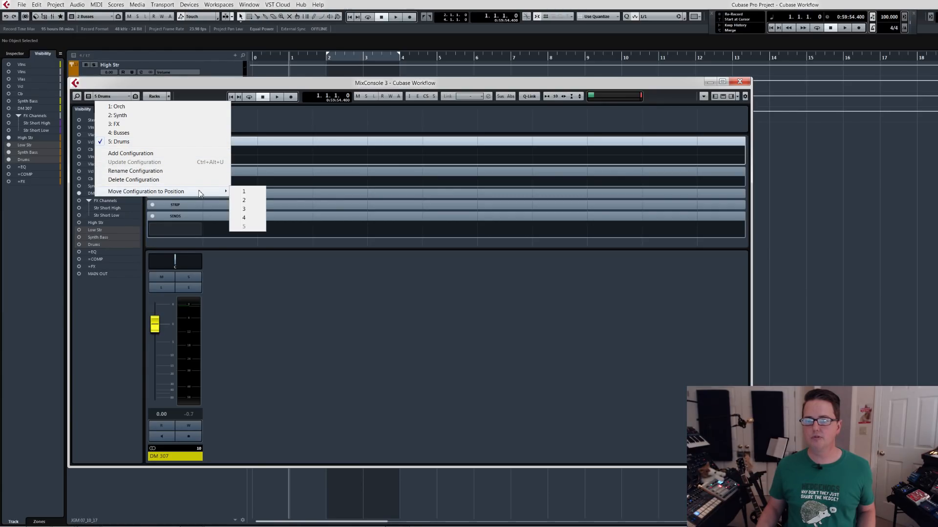
{"action": "left_click", "coordinate": [244, 210]}
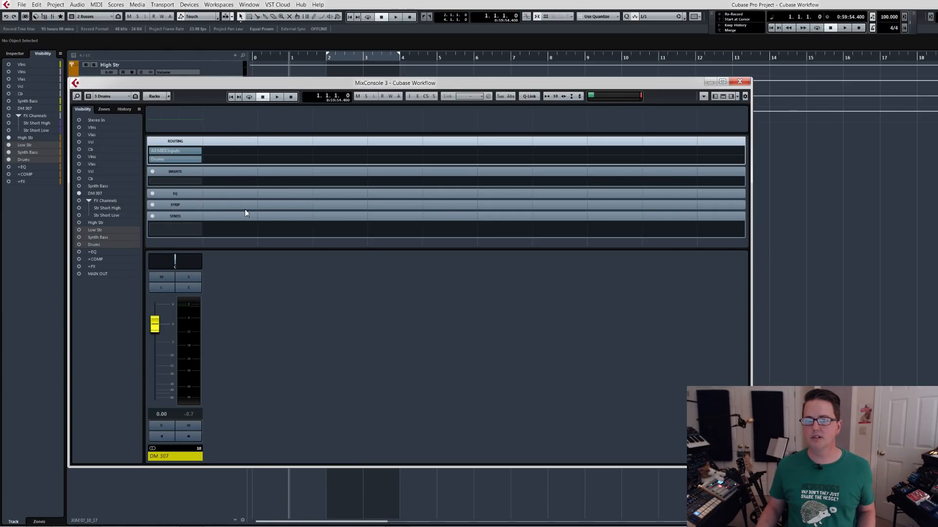
{"action": "left_click", "coordinate": [111, 97]}
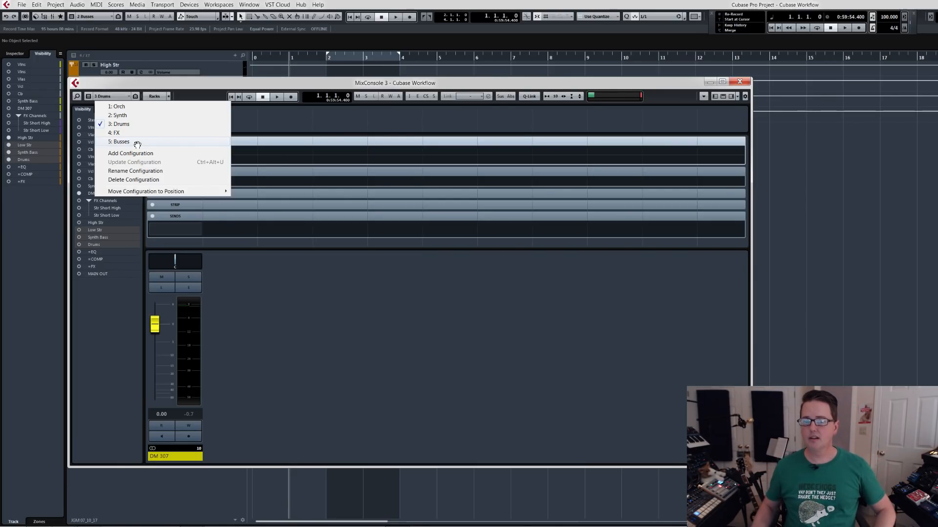
{"action": "left_click", "coordinate": [153, 87]}
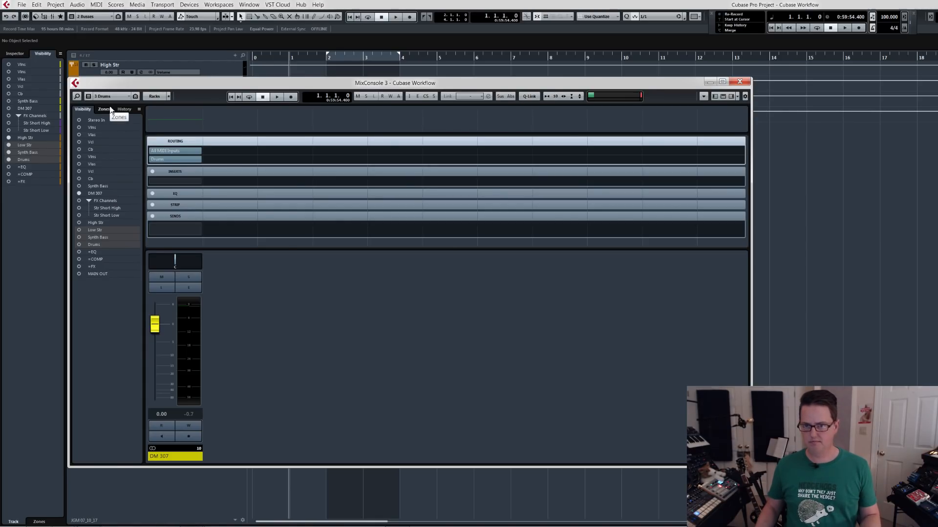
{"action": "left_click", "coordinate": [738, 82]}
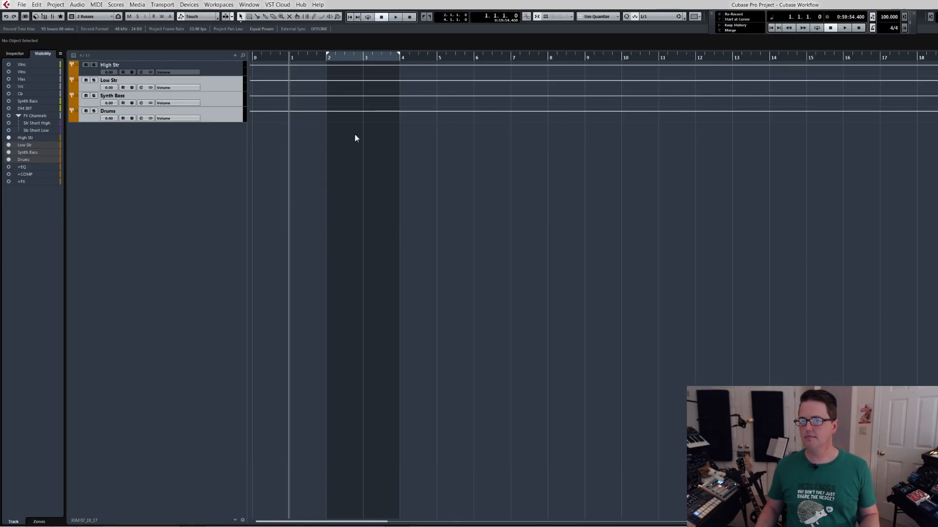
Switch the project window to the Instruments track configuration and select the DM 307 track.
{"action": "left_click", "coordinate": [82, 18]}
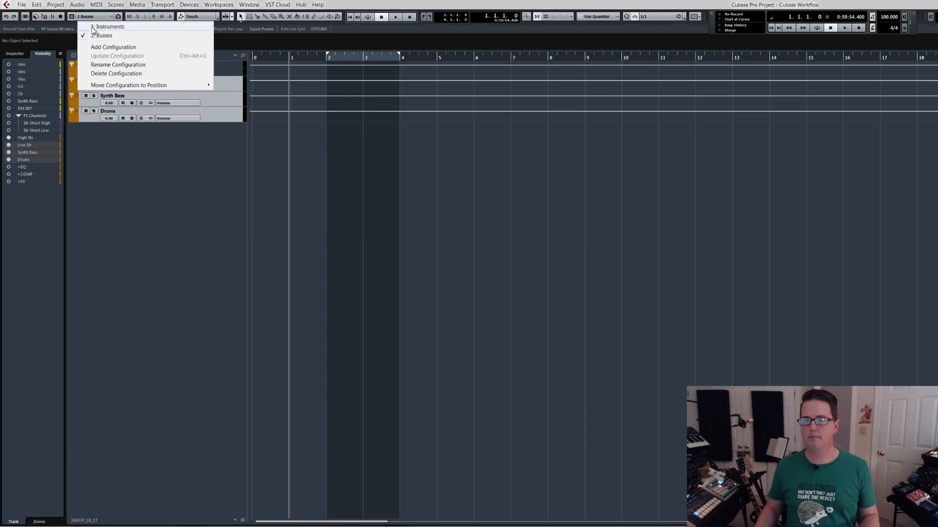
{"action": "left_click", "coordinate": [93, 27]}
{"action": "left_click", "coordinate": [171, 146]}
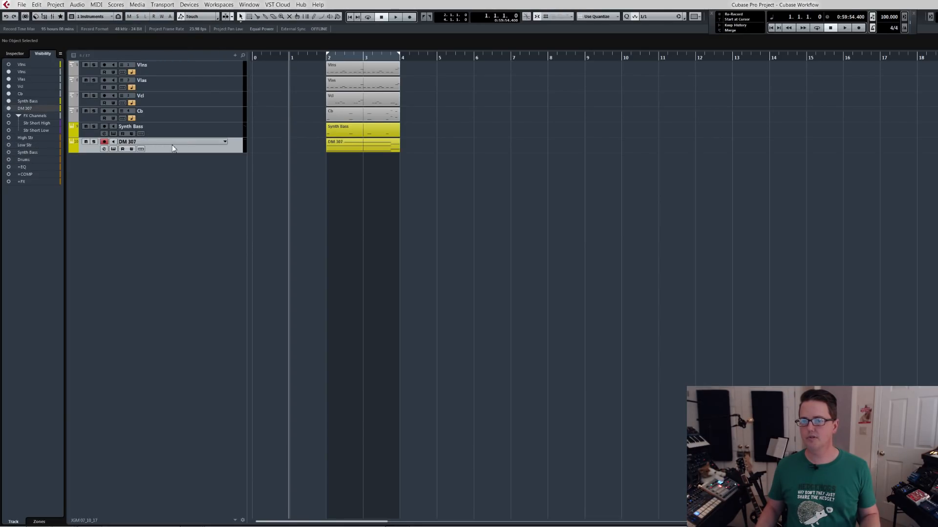
Hide the DM 307 channel in the Busses configuration of MixConsole 3 and close the mixer.
{"action": "key", "text": "F3"}
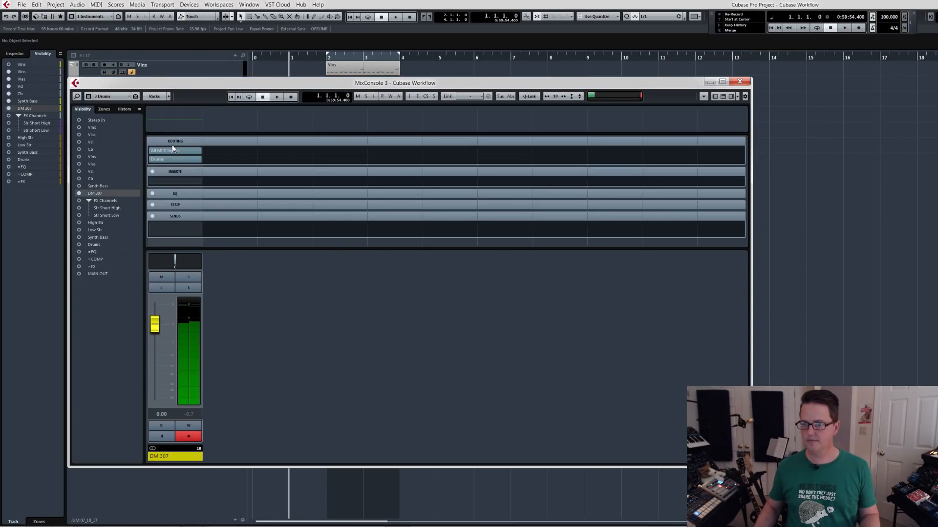
{"action": "left_click", "coordinate": [111, 97]}
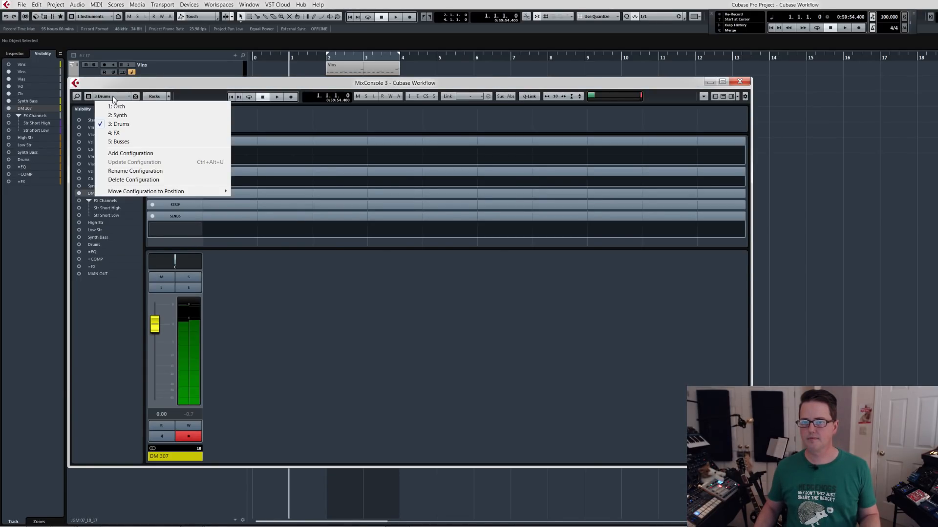
{"action": "left_click", "coordinate": [121, 142]}
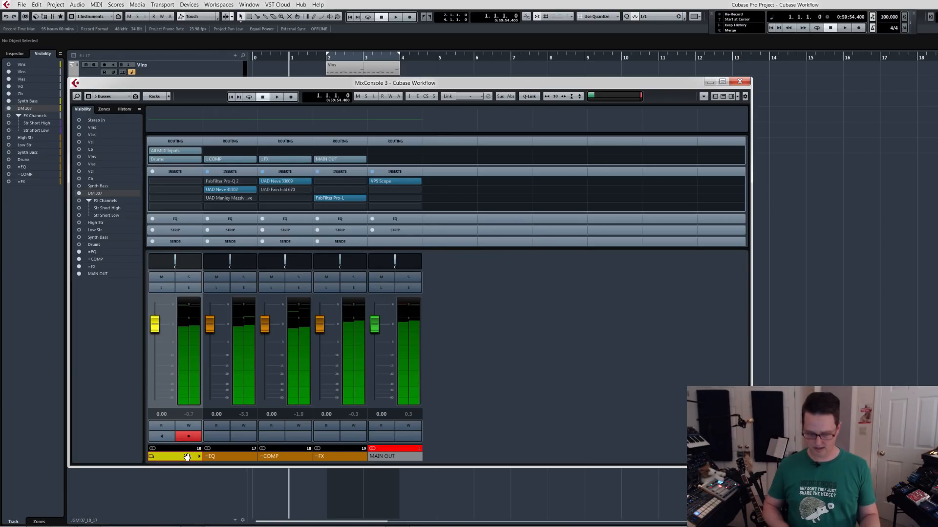
{"action": "key", "text": "ctrl+h"}
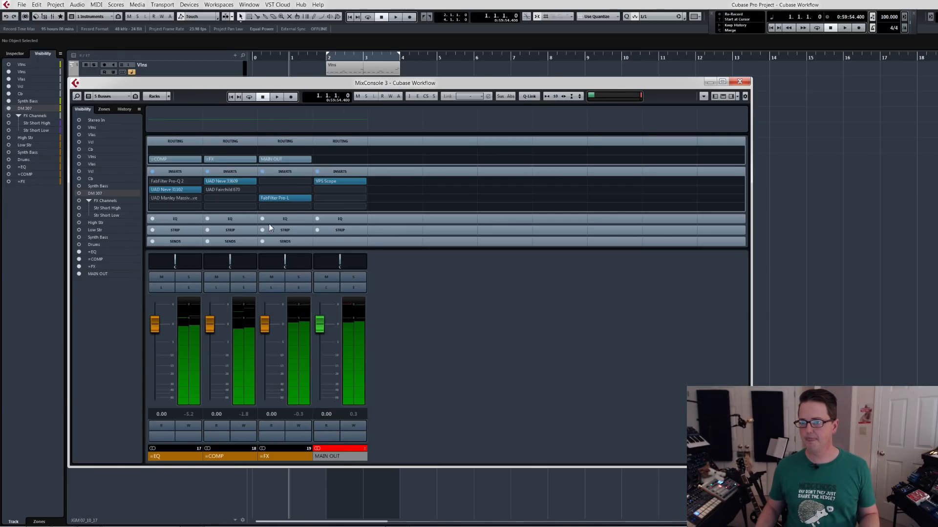
{"action": "left_click", "coordinate": [739, 82]}
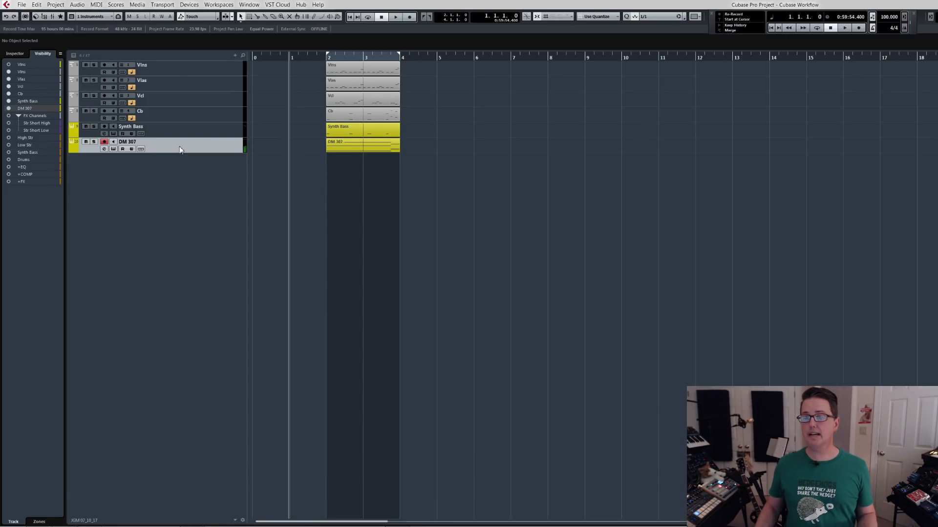
Add a third track visibility configuration named FX to the project window.
{"action": "left_click", "coordinate": [96, 16]}
{"action": "left_click", "coordinate": [108, 48]}
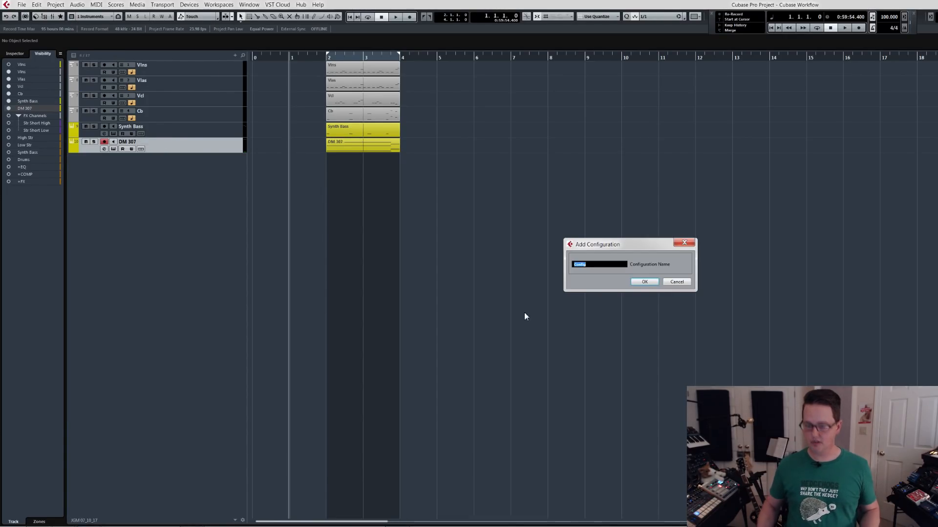
{"action": "type", "text": "FX"}
{"action": "key", "text": "Return"}
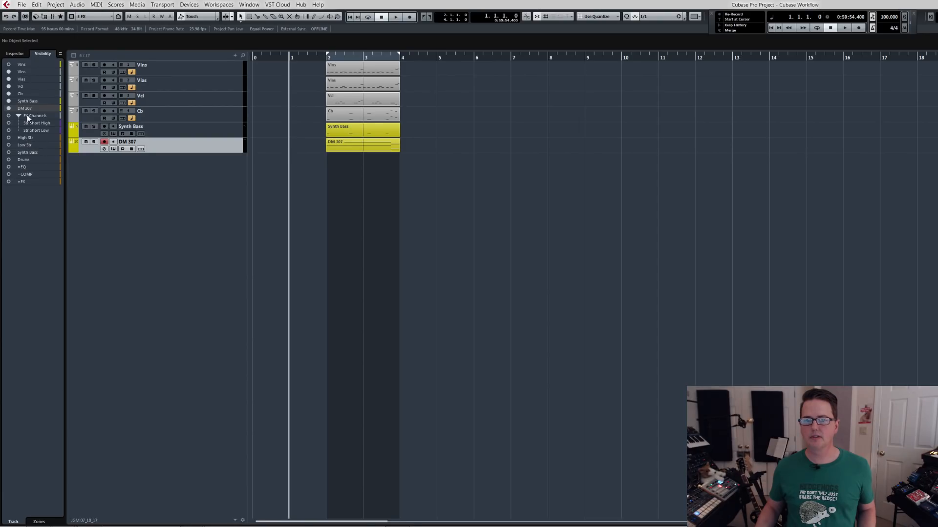
Show only the FX Channels folder with its Str Short High and Str Short Low tracks in the project window.
{"action": "left_click", "coordinate": [23, 137]}
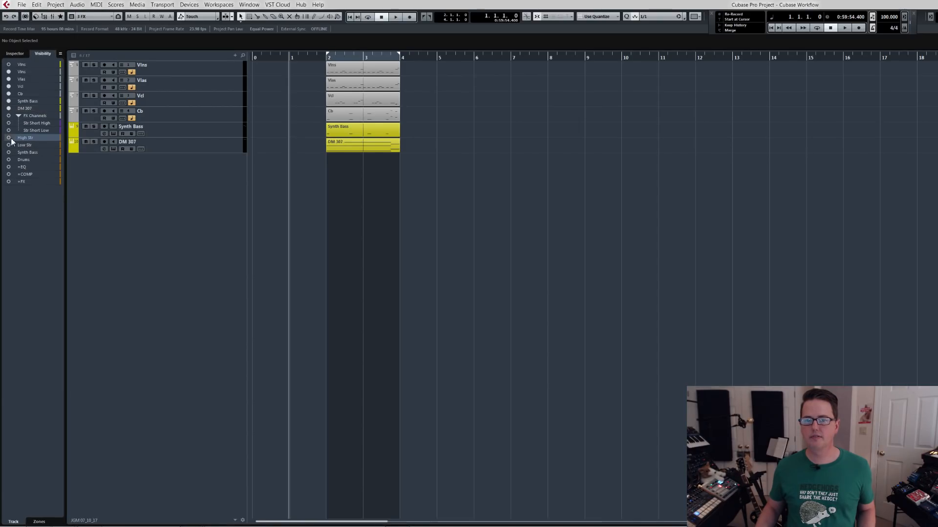
{"action": "left_click", "coordinate": [8, 138]}
{"action": "left_click", "coordinate": [9, 138]}
{"action": "left_click", "coordinate": [9, 139], "text": "ctrl"}
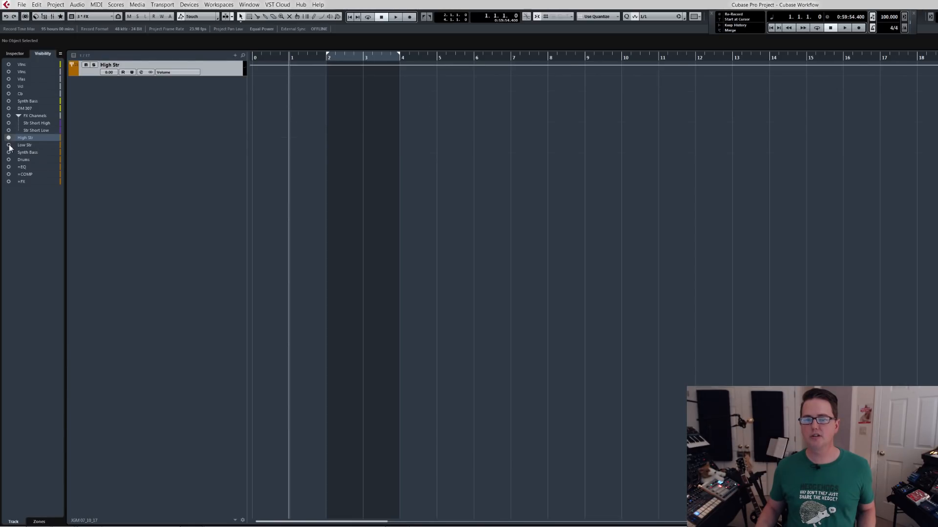
{"action": "left_click", "coordinate": [9, 146]}
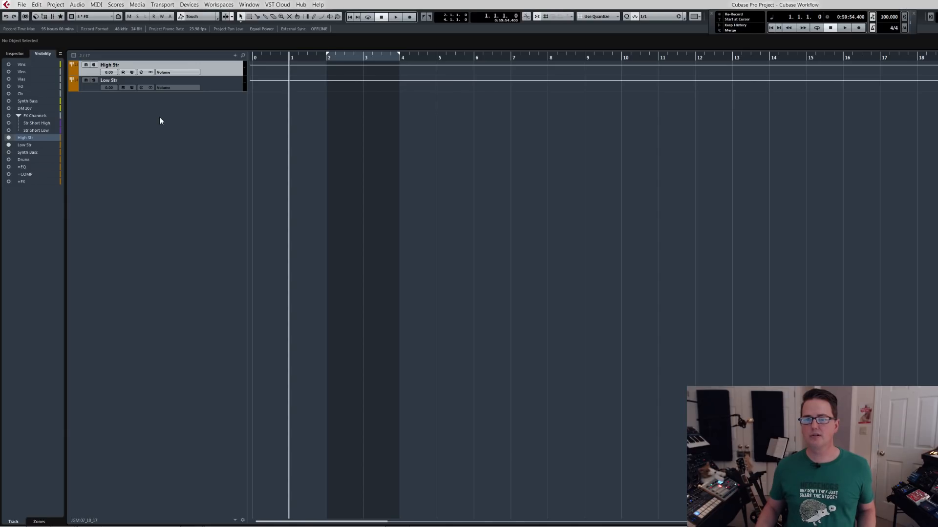
{"action": "left_click", "coordinate": [8, 116]}
{"action": "left_click", "coordinate": [9, 138]}
{"action": "left_click", "coordinate": [9, 145]}
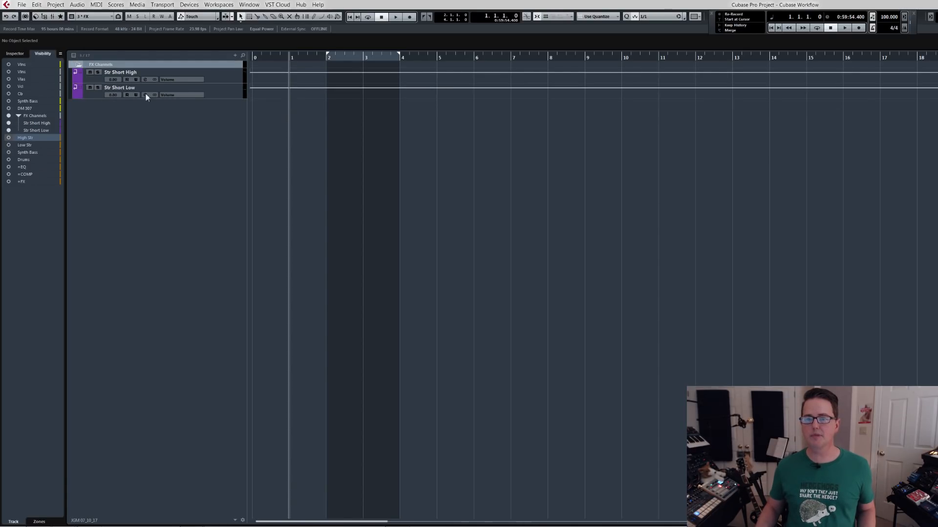
Rename the two FX channel tracks as xStr Short High and xStr Short Low.
{"action": "double_click", "coordinate": [132, 72]}
{"action": "key", "text": "Home"}
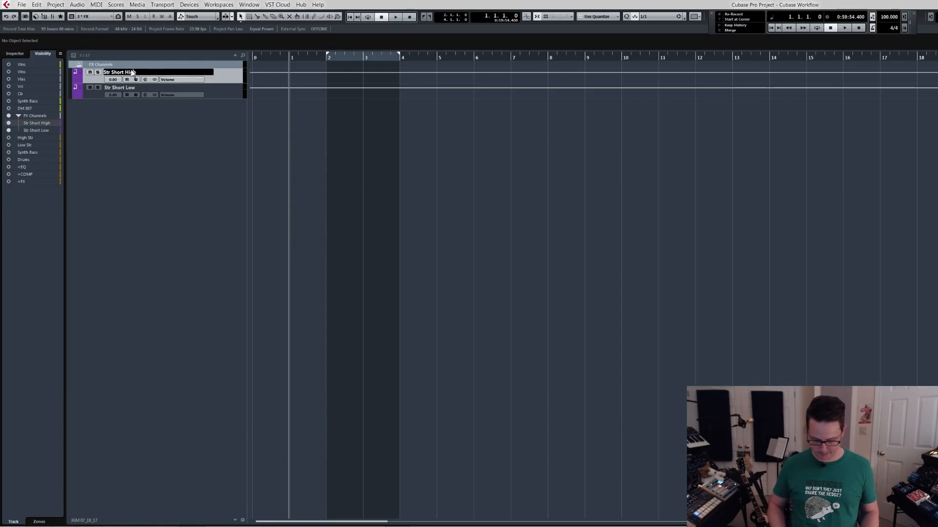
{"action": "type", "text": "x"}
{"action": "key", "text": "Return"}
{"action": "left_click", "coordinate": [127, 90]}
{"action": "double_click", "coordinate": [127, 89]}
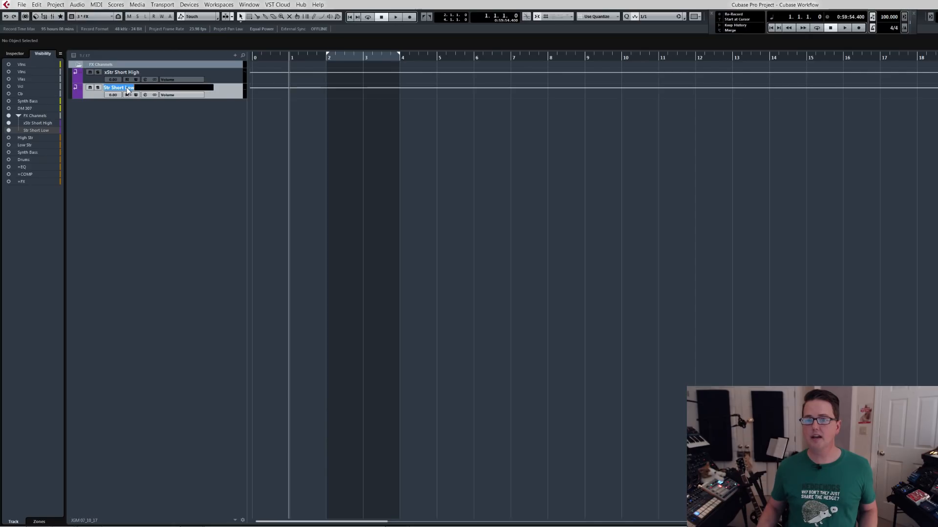
{"action": "key", "text": "Home"}
{"action": "type", "text": "x"}
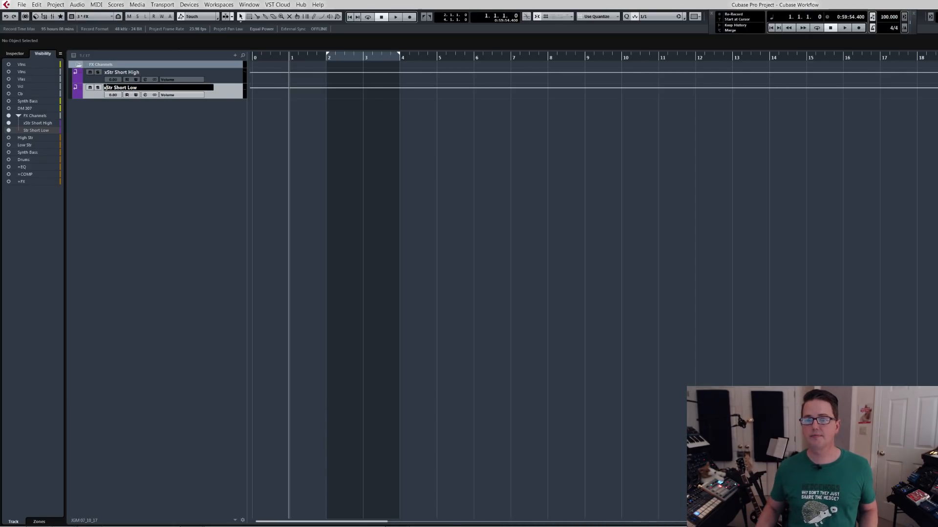
{"action": "key", "text": "Return"}
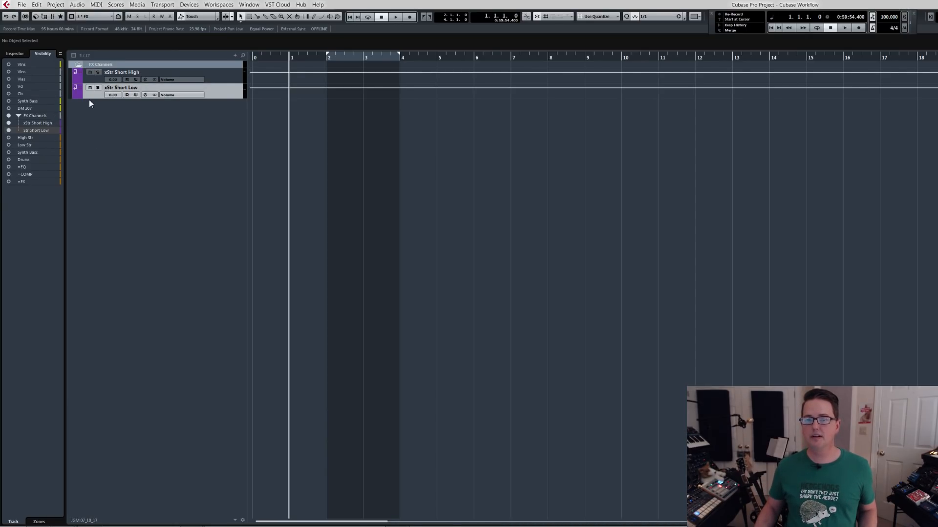
Update the FX track configuration with the current track visibility and keep it active.
{"action": "left_click", "coordinate": [19, 116]}
{"action": "left_click", "coordinate": [19, 116]}
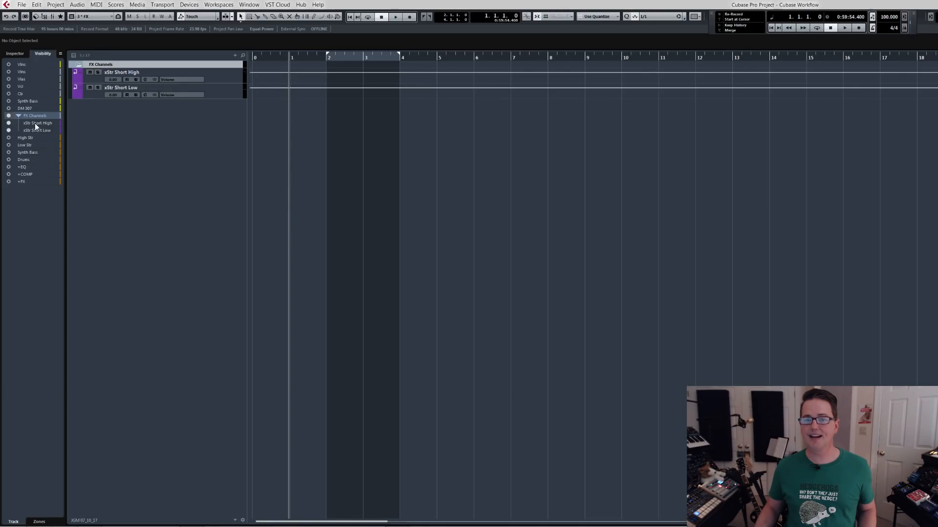
{"action": "left_click", "coordinate": [103, 18]}
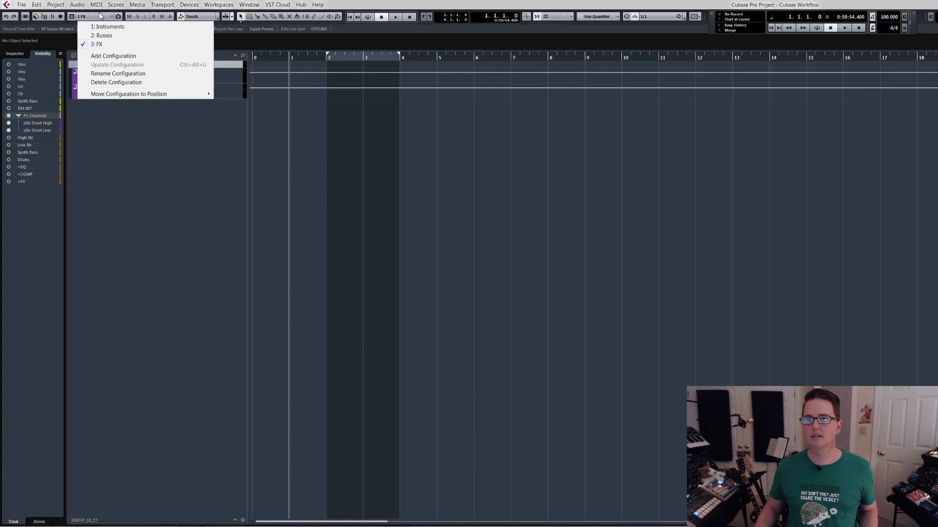
{"action": "left_click", "coordinate": [93, 45]}
Add a stereo FX channel track named Crystal with the SoundToys Crystallizer effect, routed to MAIN OUT inside the FX folder.
{"action": "right_click", "coordinate": [130, 123]}
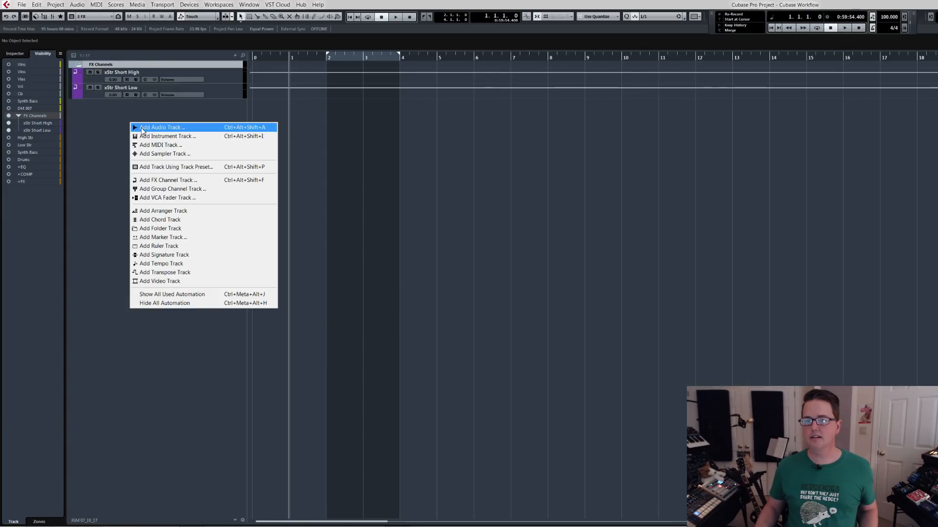
{"action": "left_click", "coordinate": [174, 181]}
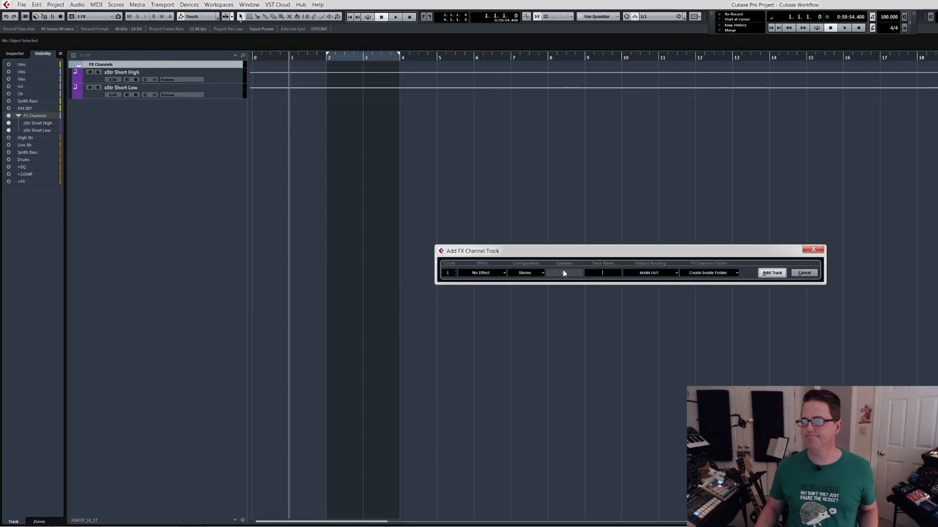
{"action": "left_click", "coordinate": [501, 273]}
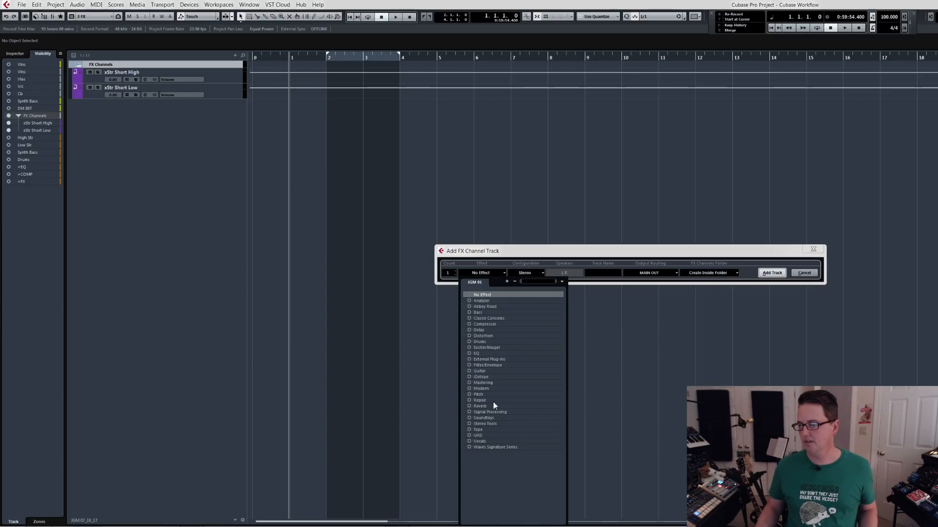
{"action": "left_click", "coordinate": [469, 418]}
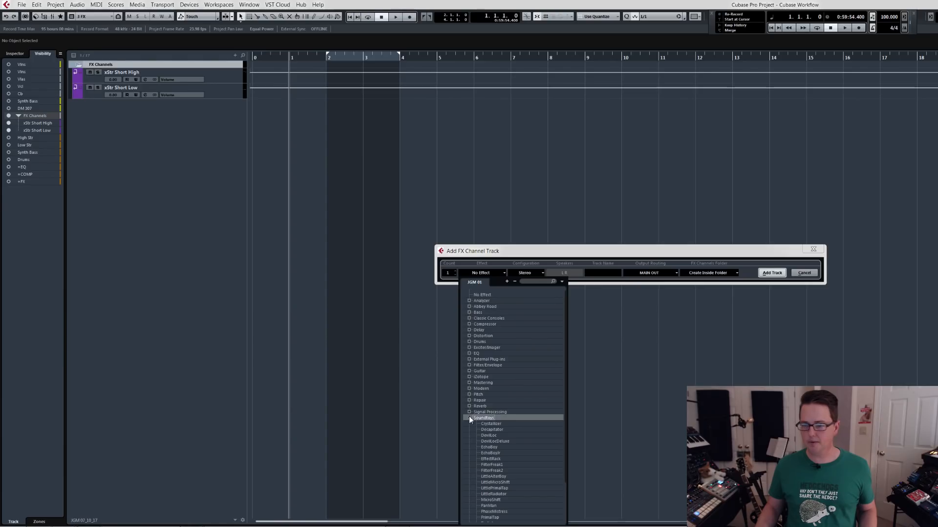
{"action": "left_click", "coordinate": [499, 424]}
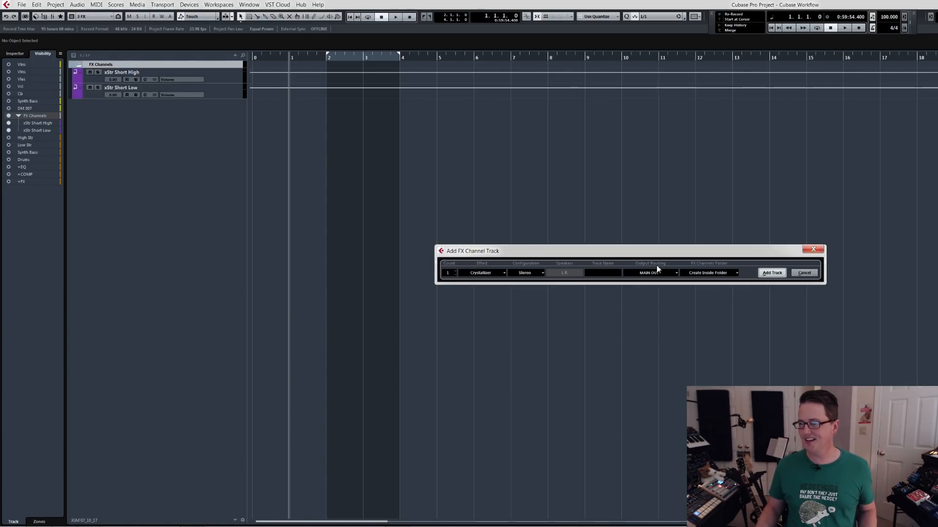
{"action": "type", "text": "Crystall"}
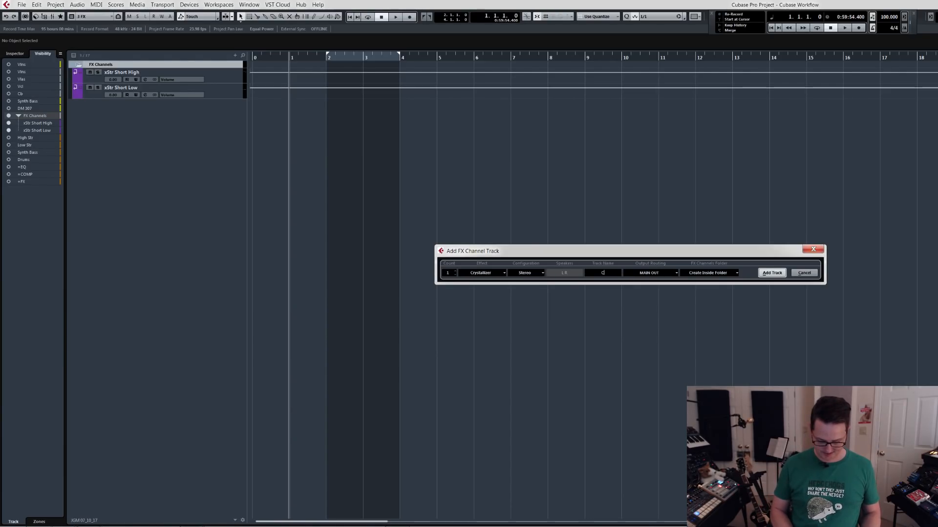
{"action": "key", "text": "Return"}
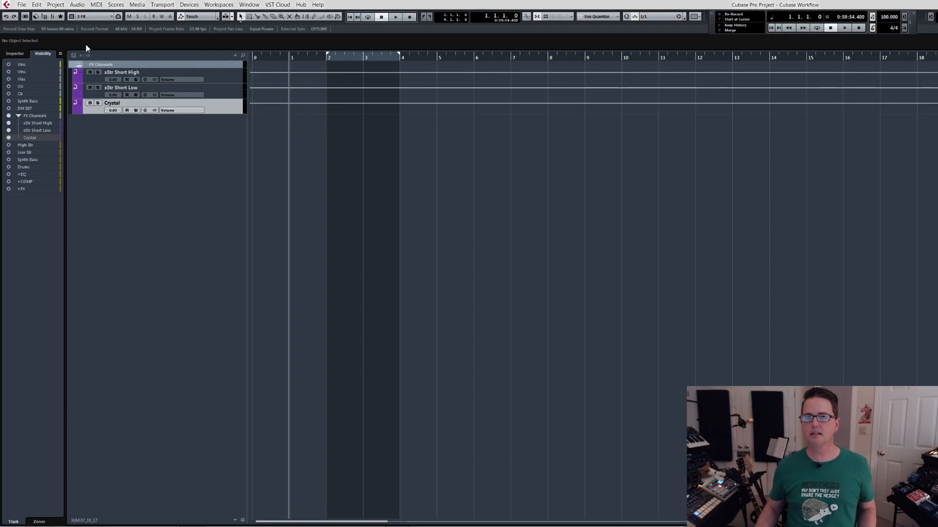
Switch the project window to the Instruments configuration and hide the Crystal FX track there.
{"action": "left_click", "coordinate": [93, 16]}
{"action": "left_click", "coordinate": [102, 27]}
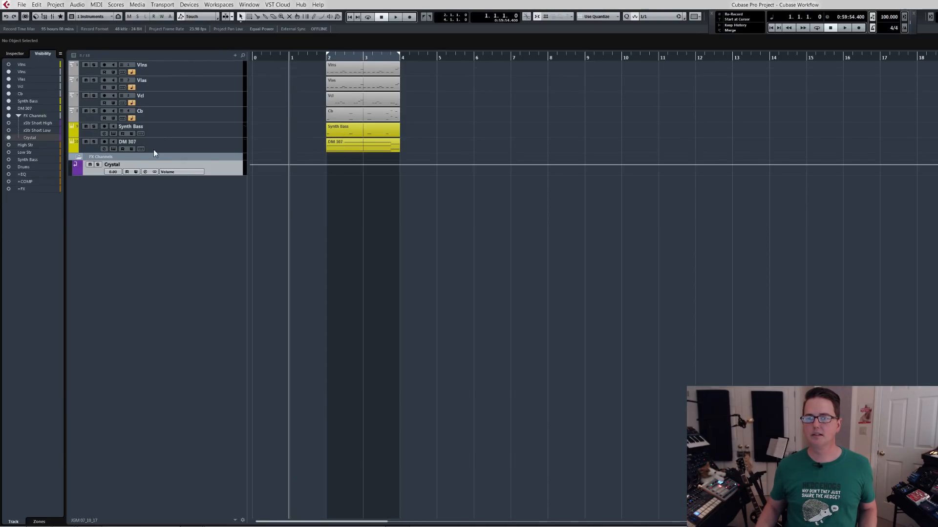
{"action": "left_click", "coordinate": [168, 148]}
{"action": "left_click", "coordinate": [163, 163]}
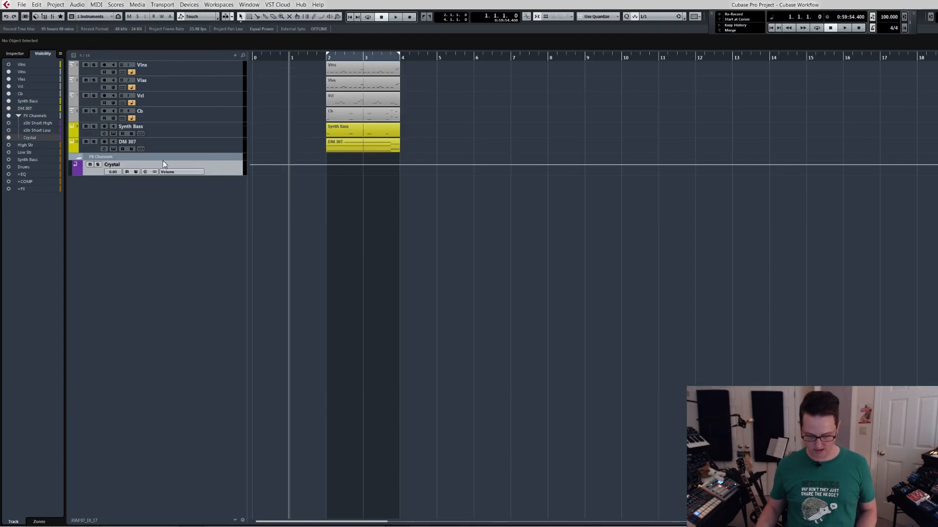
{"action": "key", "text": "ctrl+h"}
Look through the insert effect categories in the DM 307 track's channel settings and close the settings window.
{"action": "left_click", "coordinate": [163, 144]}
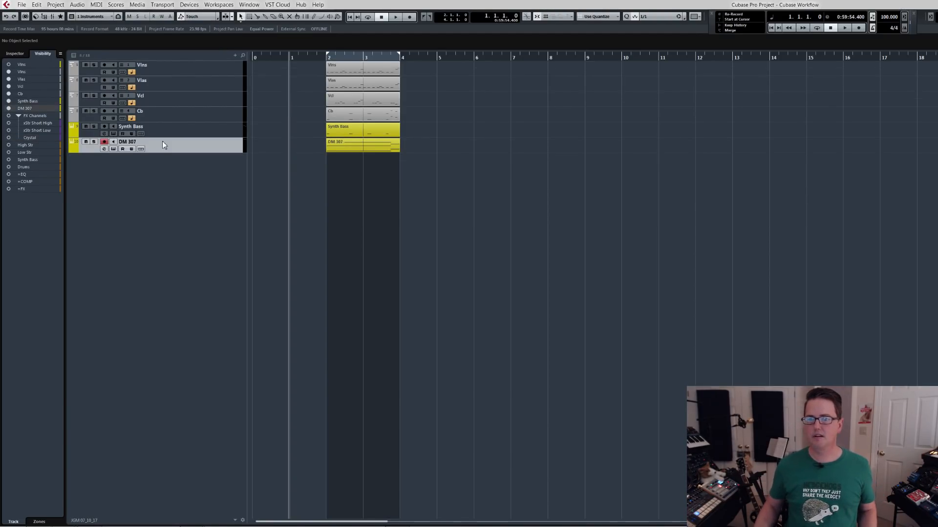
{"action": "key", "text": "e"}
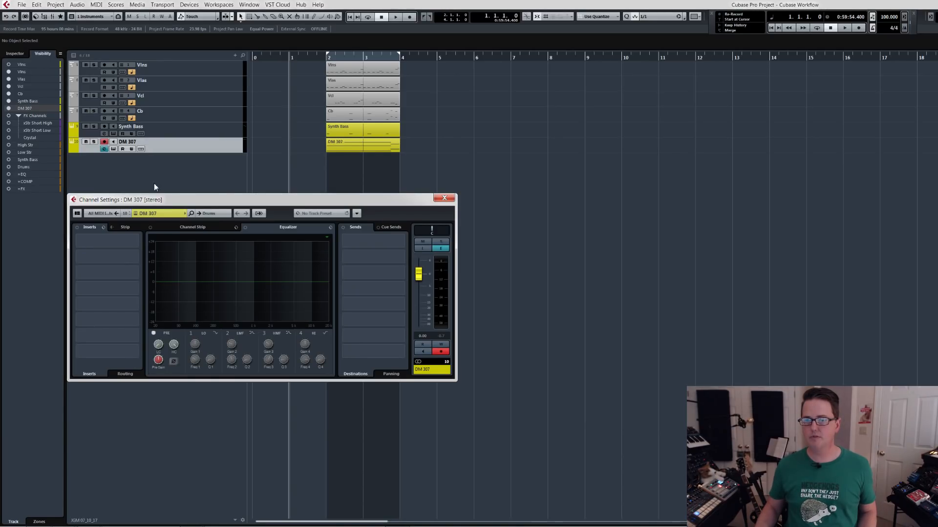
{"action": "left_click_drag", "start_coordinate": [162, 201], "coordinate": [133, 209]}
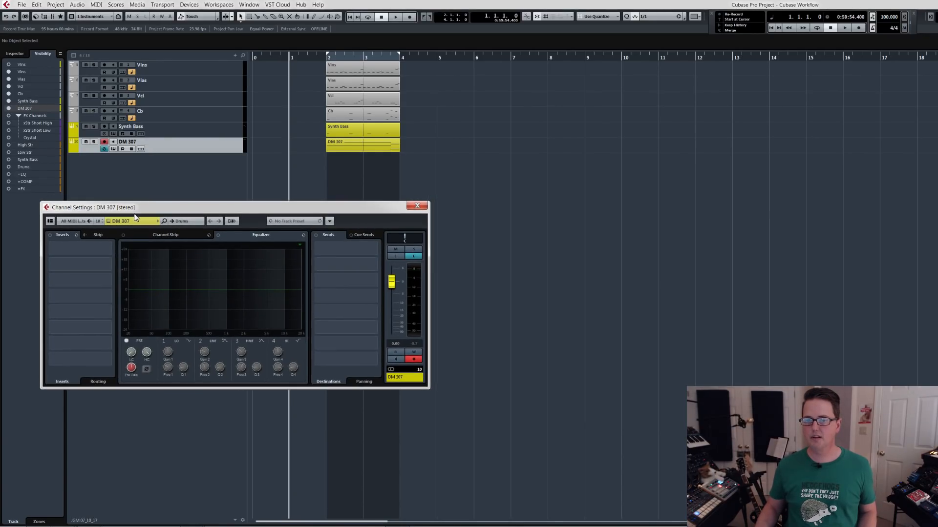
{"action": "left_click", "coordinate": [75, 248]}
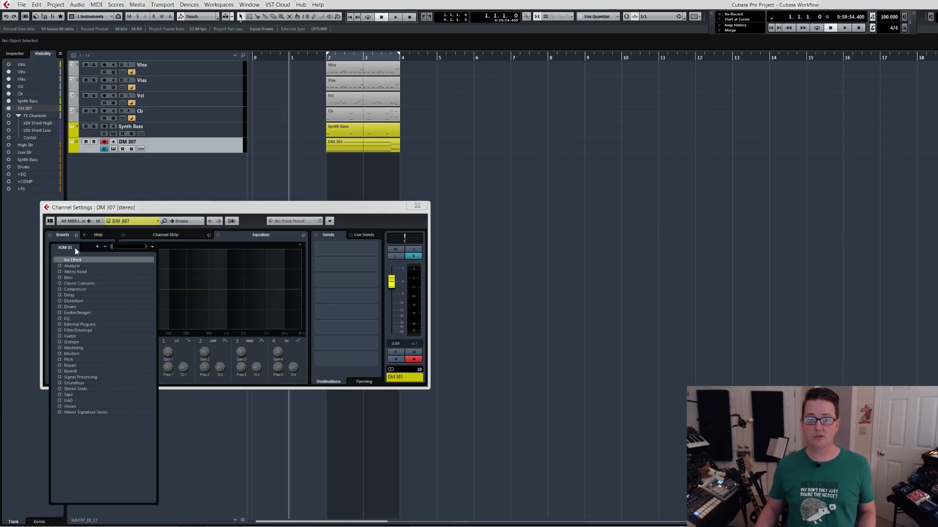
{"action": "left_click", "coordinate": [148, 212]}
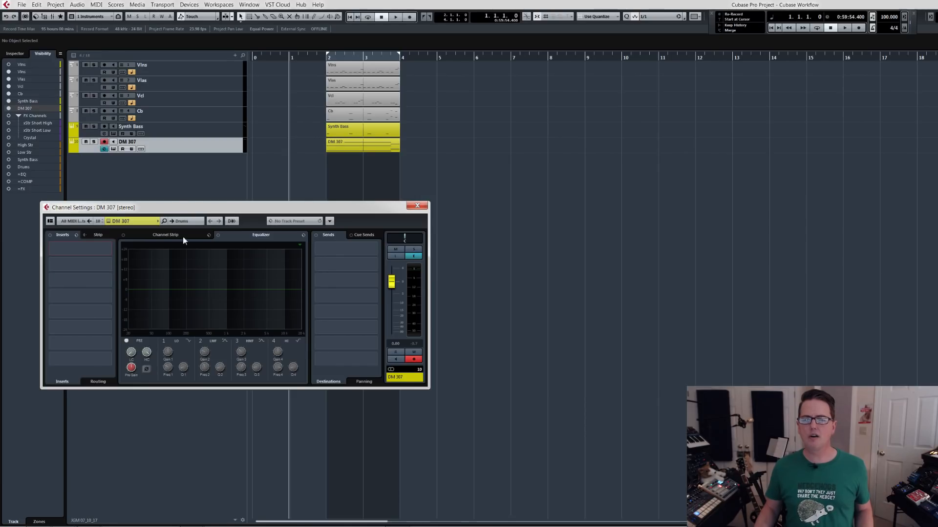
{"action": "left_click", "coordinate": [417, 206]}
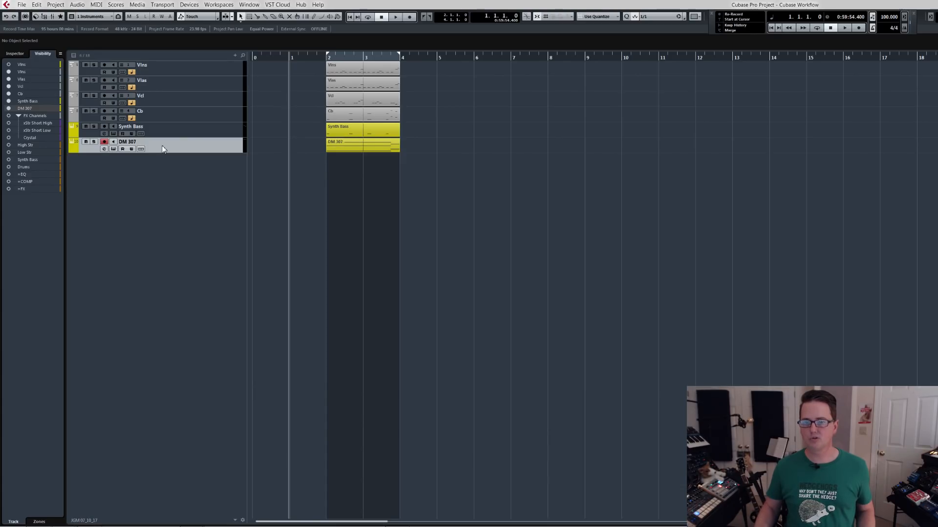
Assign the Crystal FX channel to the first audio send of the DM 307 track.
{"action": "left_click", "coordinate": [14, 53]}
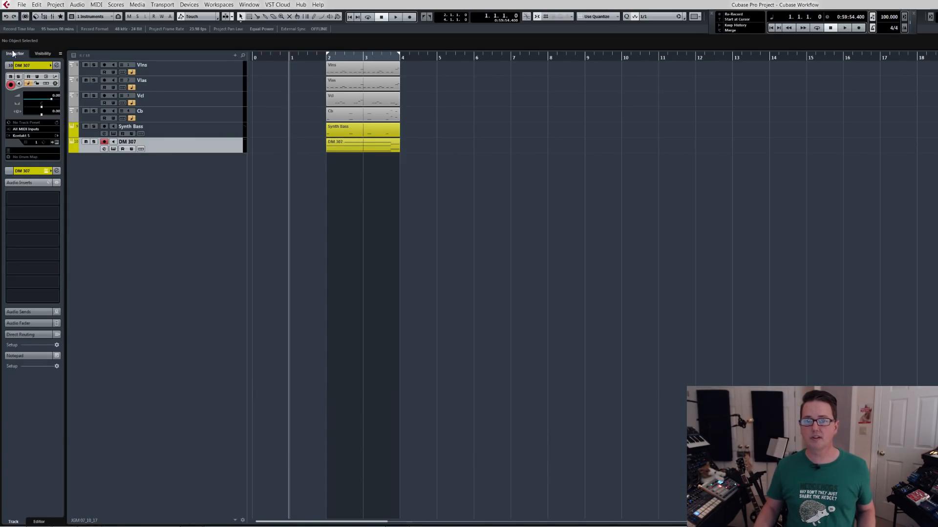
{"action": "left_click", "coordinate": [55, 200]}
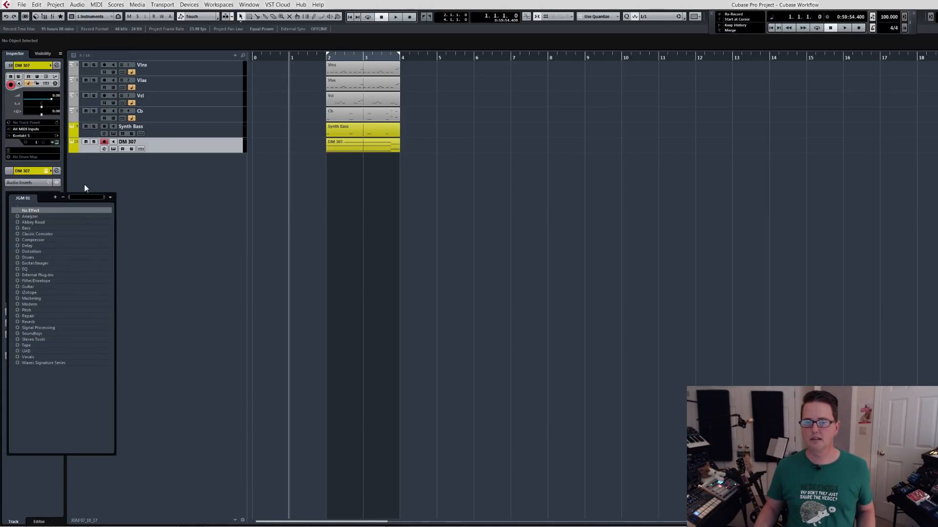
{"action": "left_click", "coordinate": [84, 186]}
{"action": "left_click", "coordinate": [34, 182]}
{"action": "left_click", "coordinate": [41, 195]}
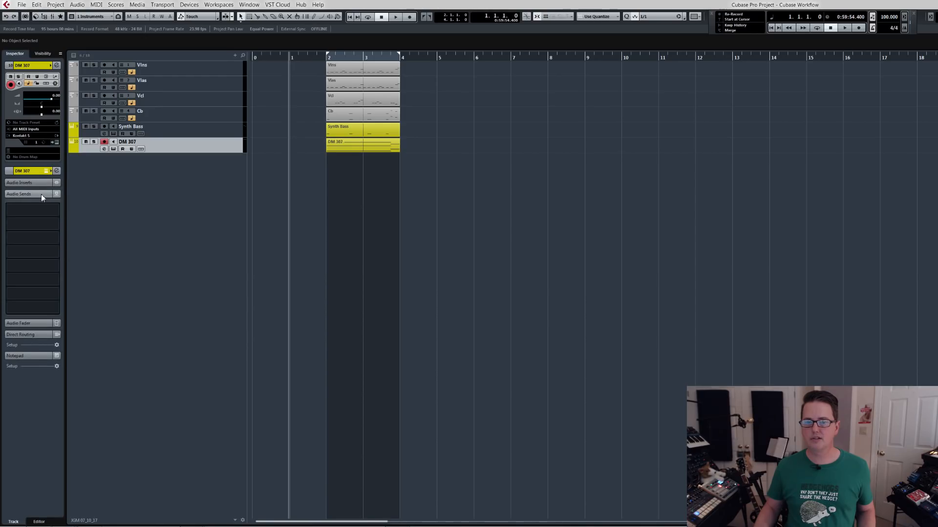
{"action": "left_click", "coordinate": [56, 210]}
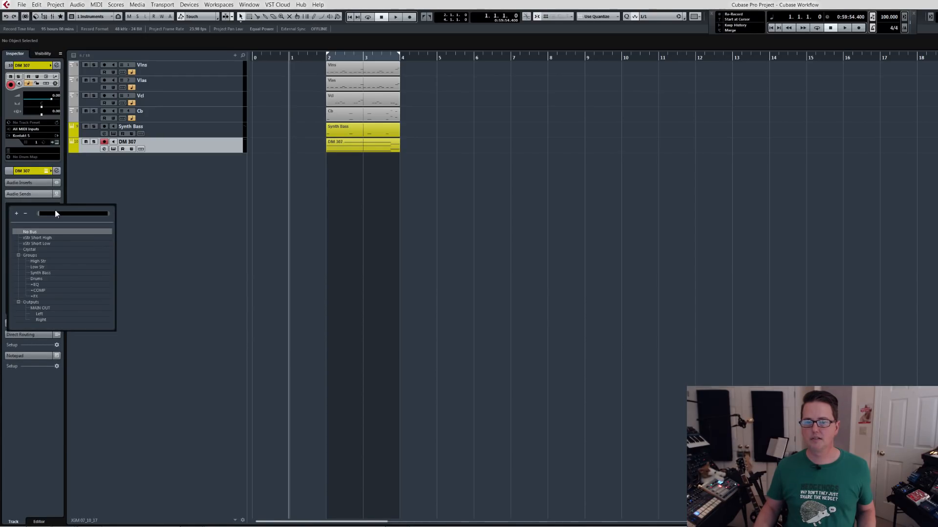
{"action": "left_click", "coordinate": [32, 249]}
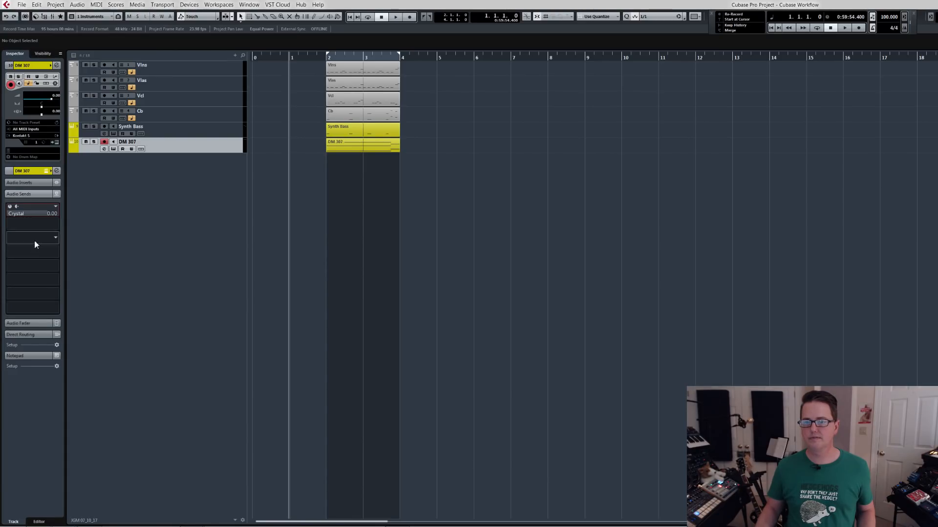
Switch to the FX track configuration and rename the Crystal track as xCrystal.
{"action": "left_click", "coordinate": [97, 16]}
{"action": "left_click", "coordinate": [104, 46]}
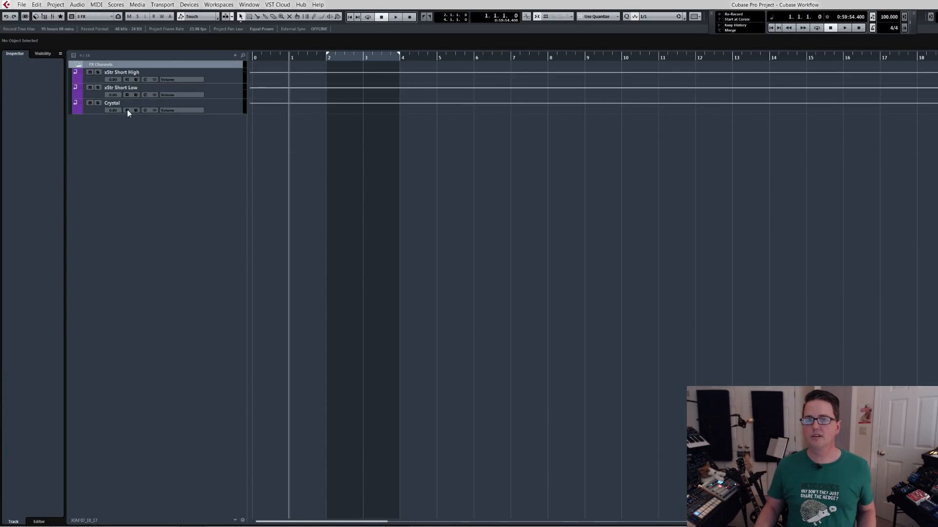
{"action": "double_click", "coordinate": [114, 102]}
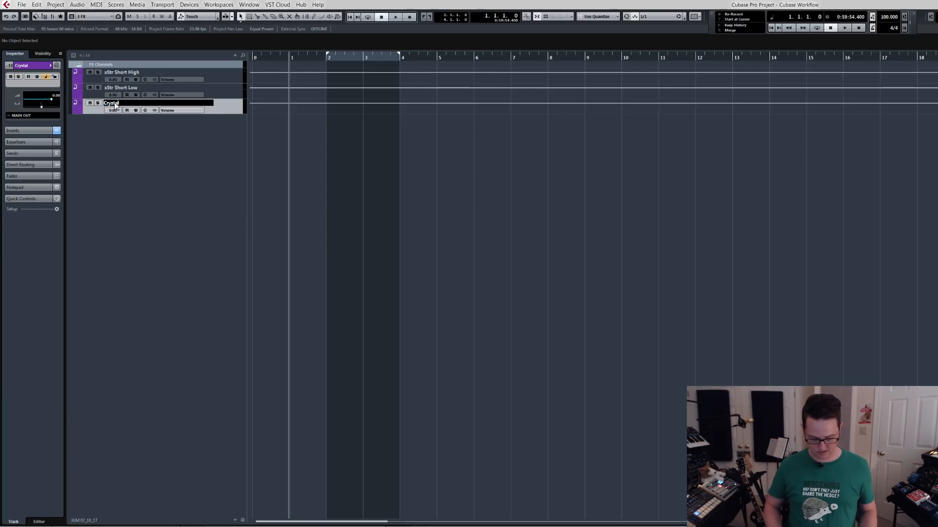
{"action": "key", "text": "Home"}
{"action": "type", "text": "x"}
{"action": "key", "text": "Return"}
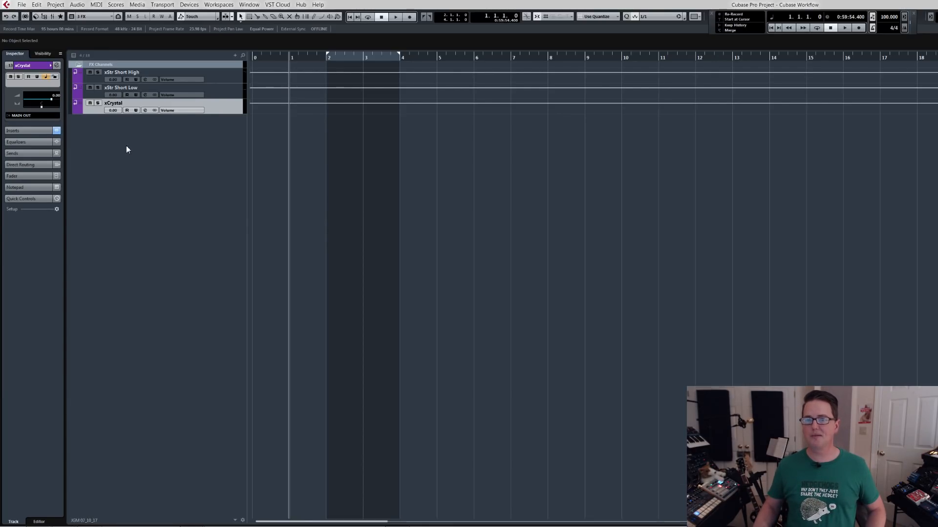
Return to the Instruments configuration, turn on cycling, and play the DM 307 part soloed.
{"action": "left_click", "coordinate": [93, 16]}
{"action": "left_click", "coordinate": [95, 25]}
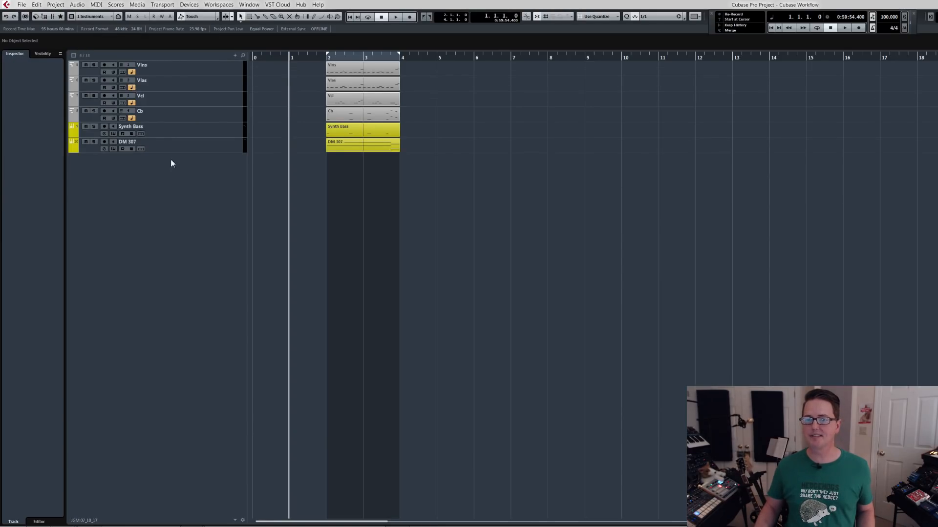
{"action": "left_click", "coordinate": [176, 145]}
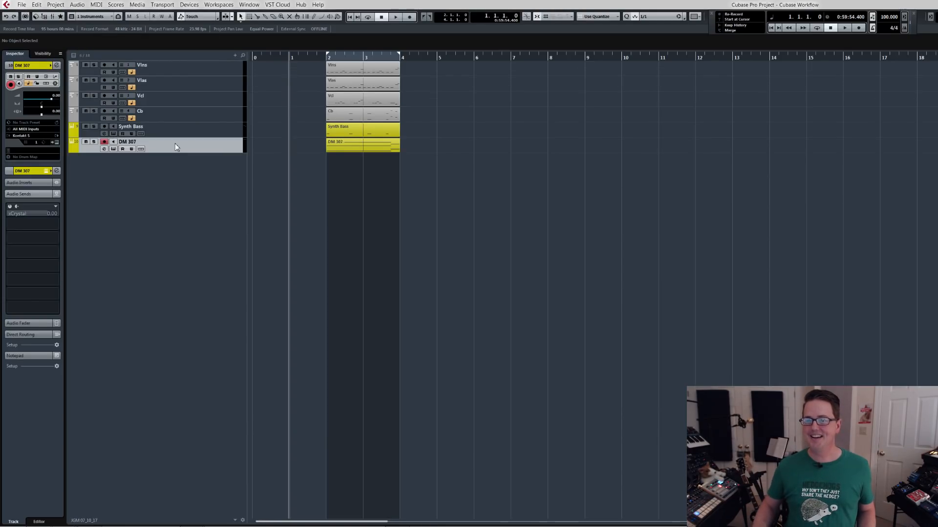
{"action": "left_click", "coordinate": [340, 147]}
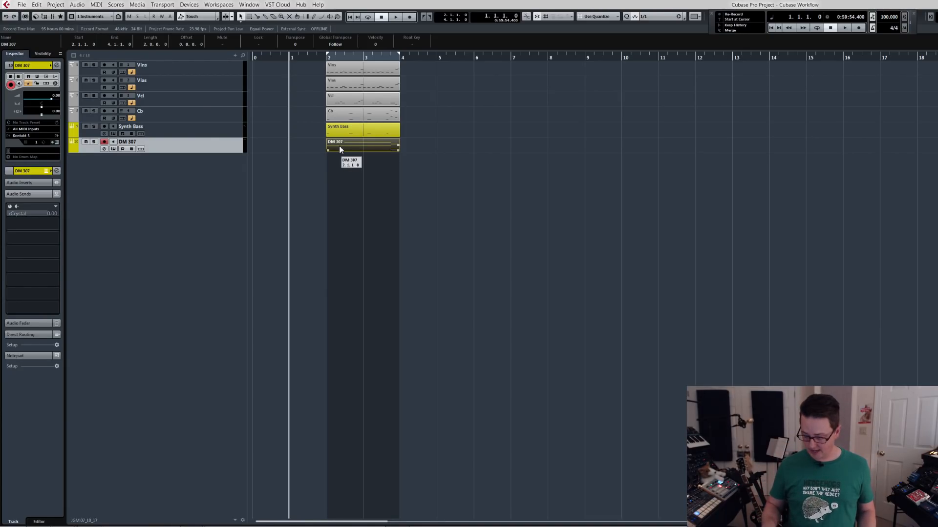
{"action": "key", "text": "KP_Divide"}
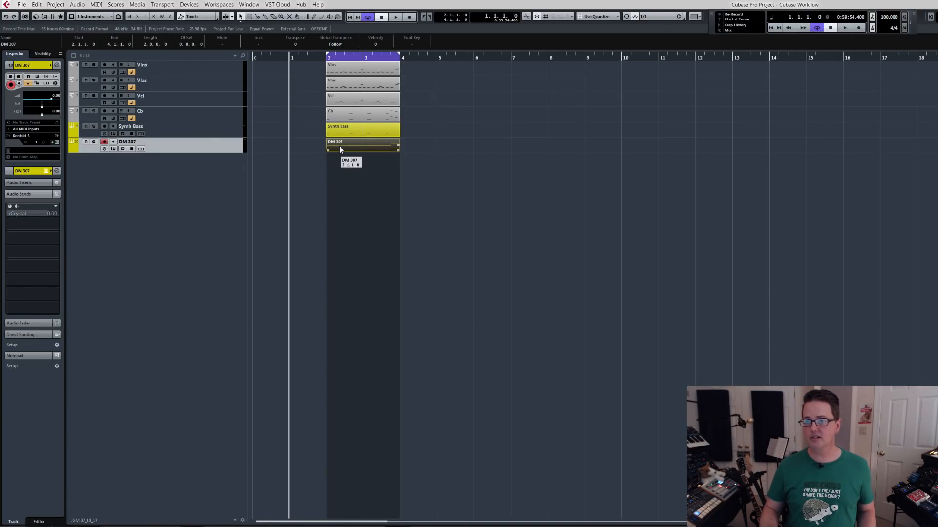
{"action": "key", "text": "s"}
{"action": "key", "text": "space"}
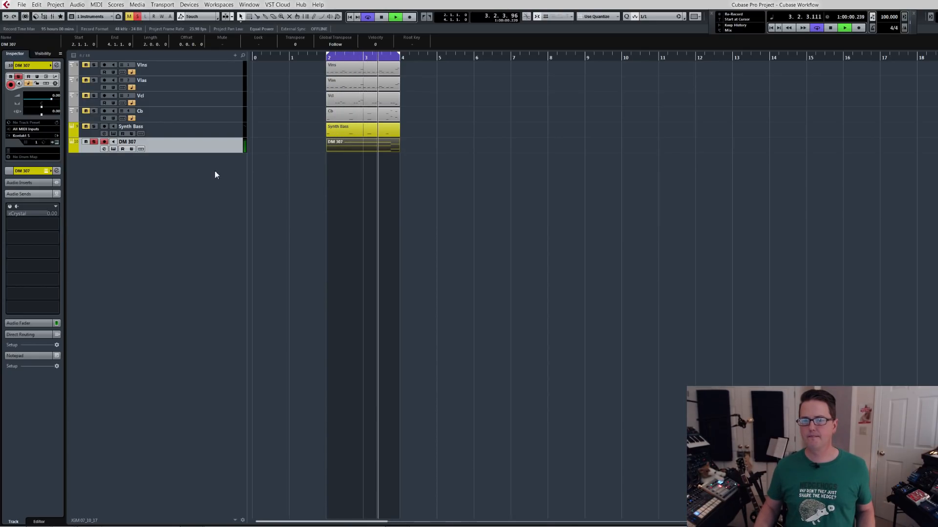
Activate the xCrystal send on the DM 307 track and restart the looped playback.
{"action": "left_click", "coordinate": [10, 207]}
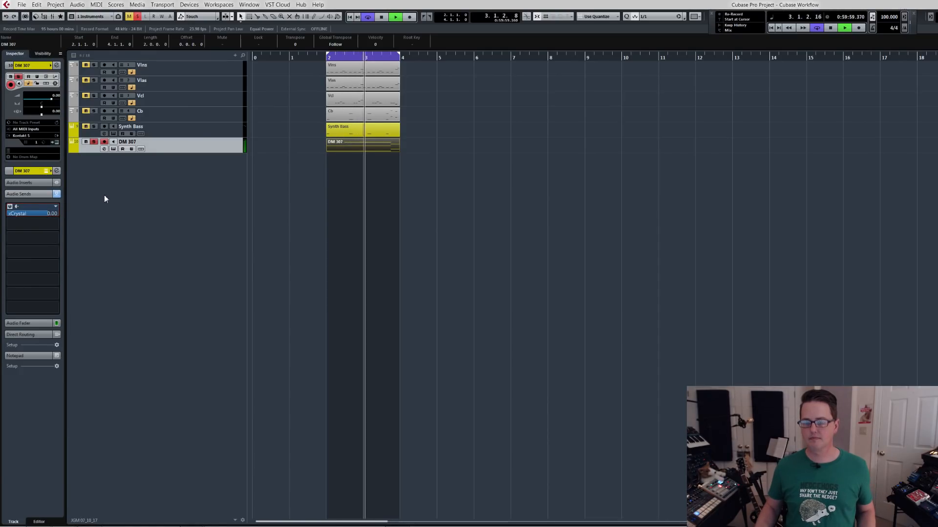
{"action": "key", "text": "space"}
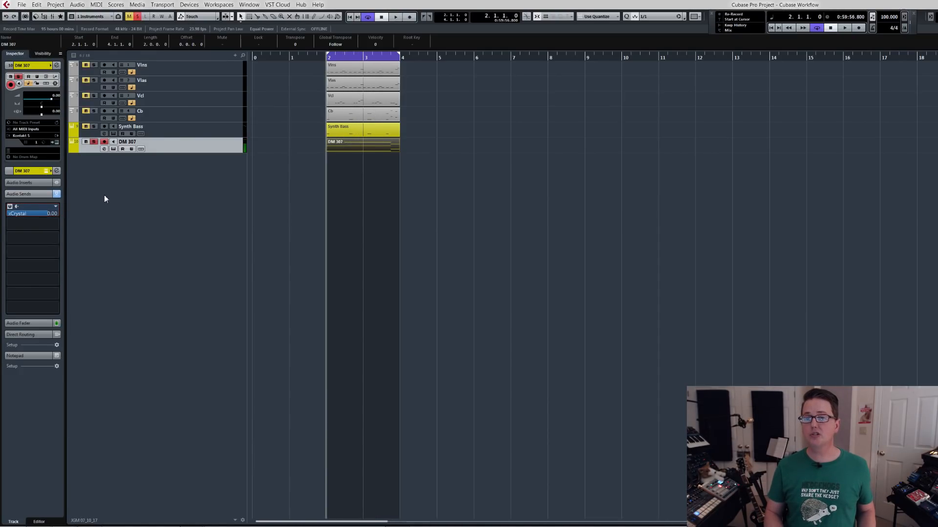
{"action": "key", "text": "space"}
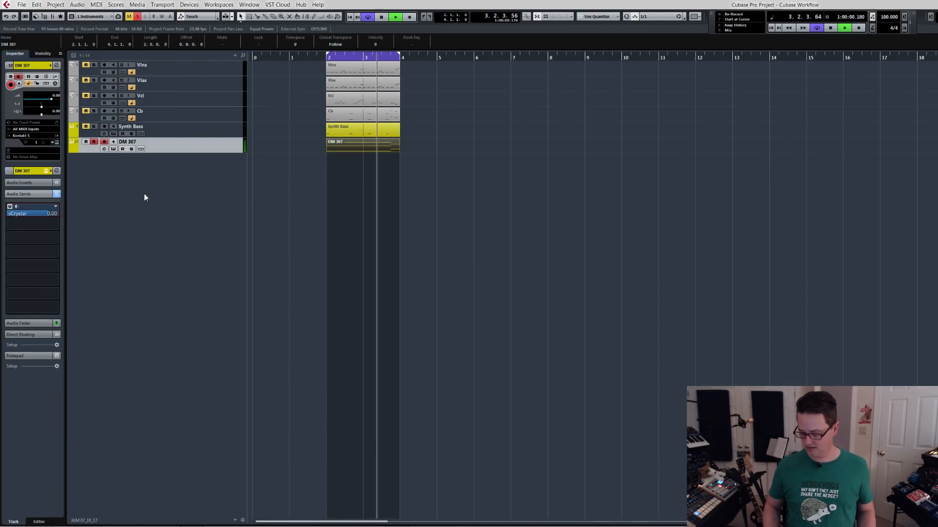
Check the buss levels in the mixer and lower the DM 307 track's fader to about -9 dB.
{"action": "key", "text": "F3"}
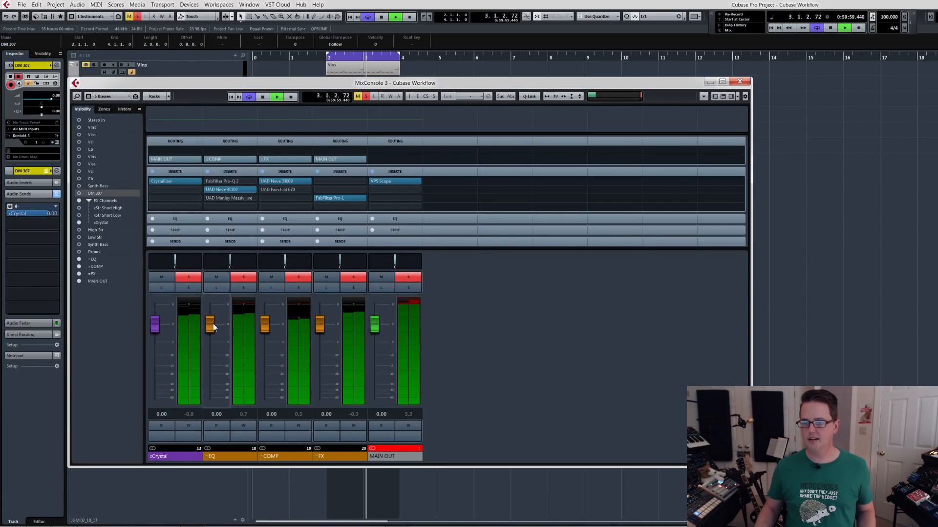
{"action": "key", "text": "F3"}
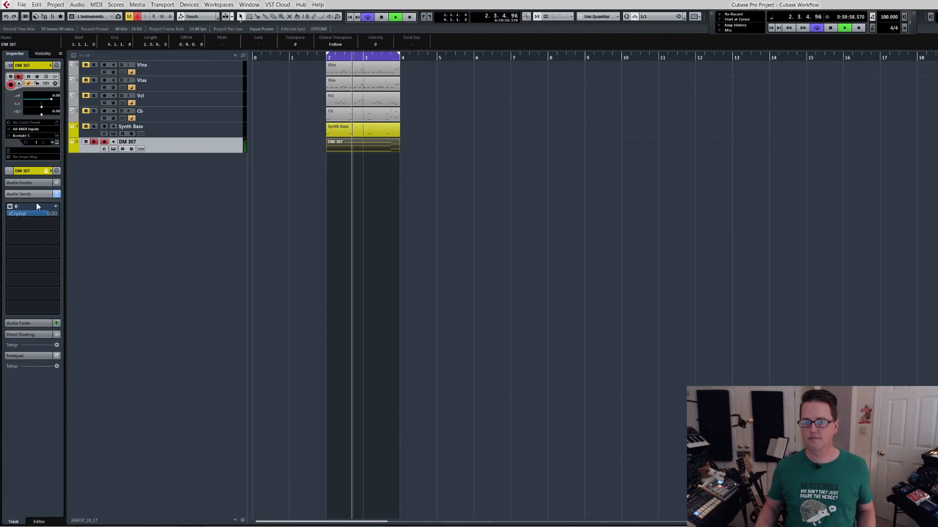
{"action": "left_click", "coordinate": [34, 321]}
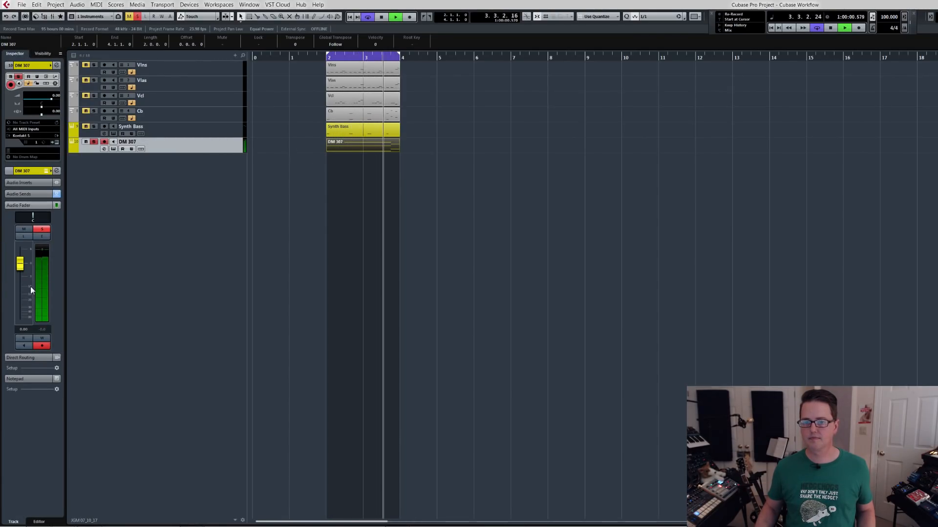
{"action": "left_click_drag", "start_coordinate": [20, 264], "coordinate": [21, 285]}
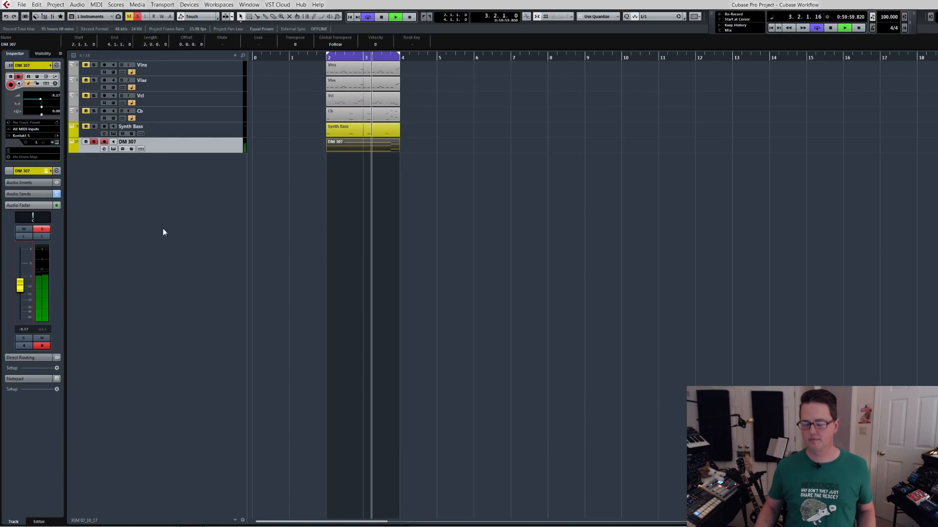
Switch MixConsole 3 to the FX configuration, hide the DM 307 channel from it, and stop playback.
{"action": "key", "text": "F3"}
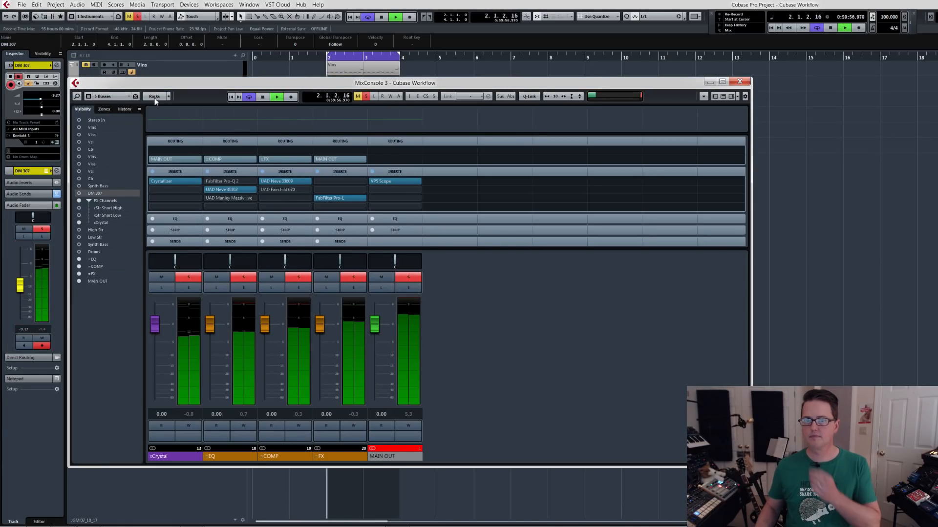
{"action": "left_click", "coordinate": [122, 100]}
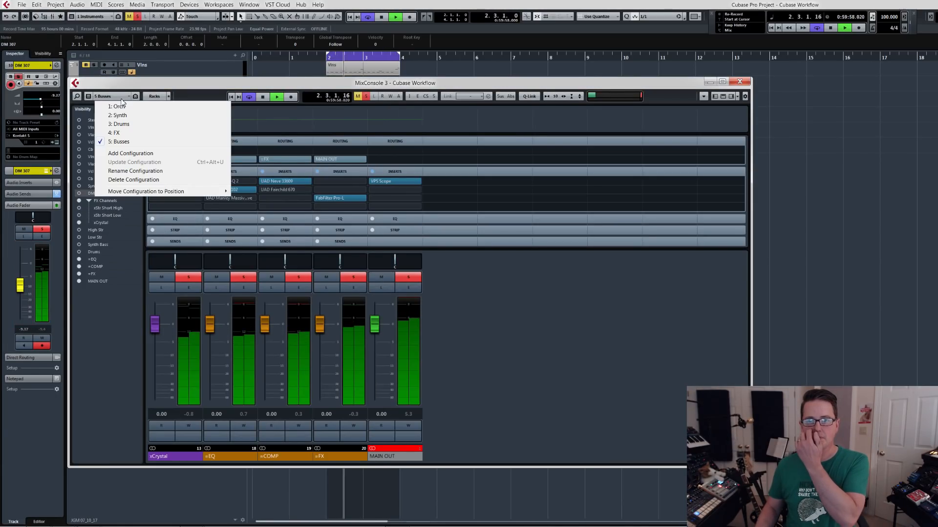
{"action": "left_click", "coordinate": [124, 131]}
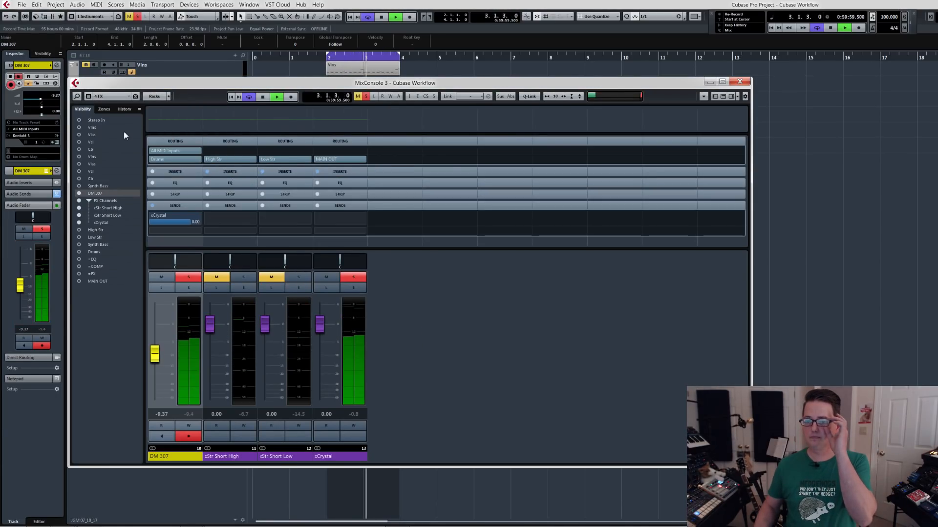
{"action": "left_click", "coordinate": [178, 460]}
{"action": "key", "text": "ctrl+h"}
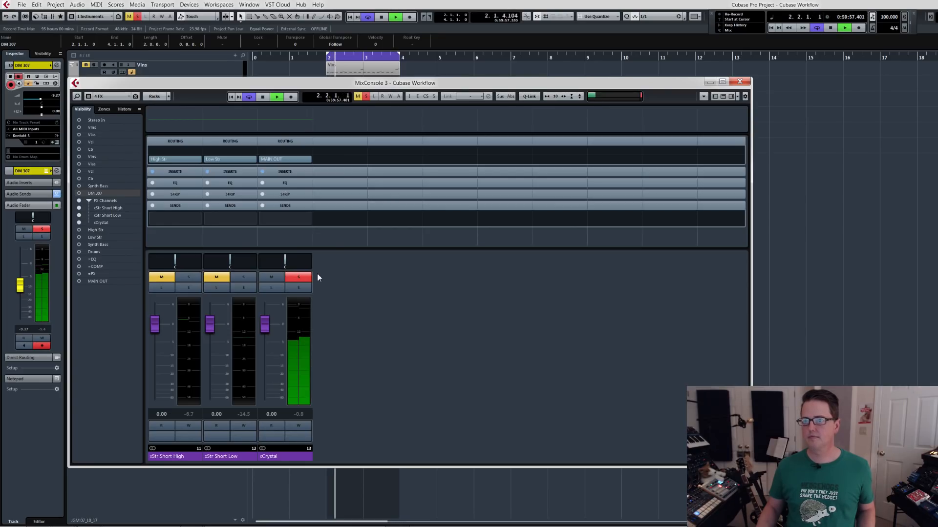
{"action": "key", "text": "space"}
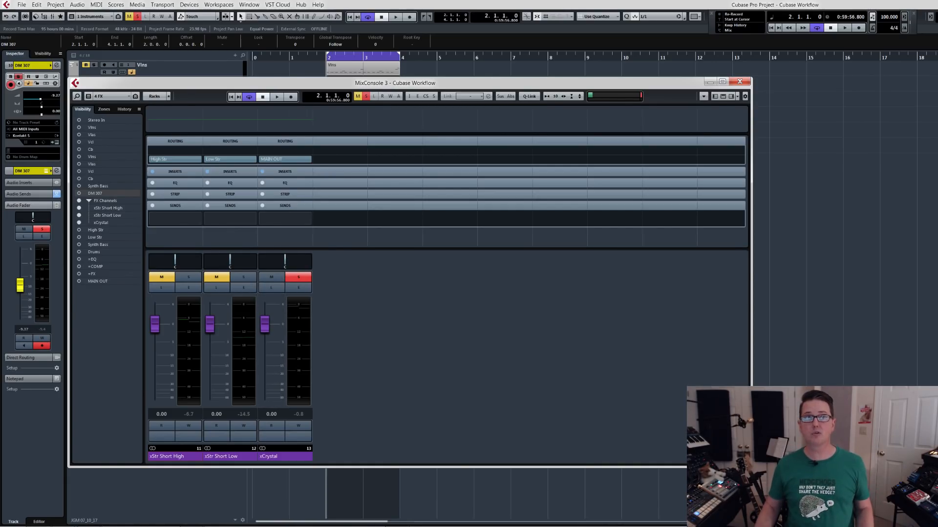
Look over the Crystallizer plug-in on the xCrystal channel and close its window.
{"action": "left_click_drag", "start_coordinate": [311, 180], "coordinate": [108, 384]}
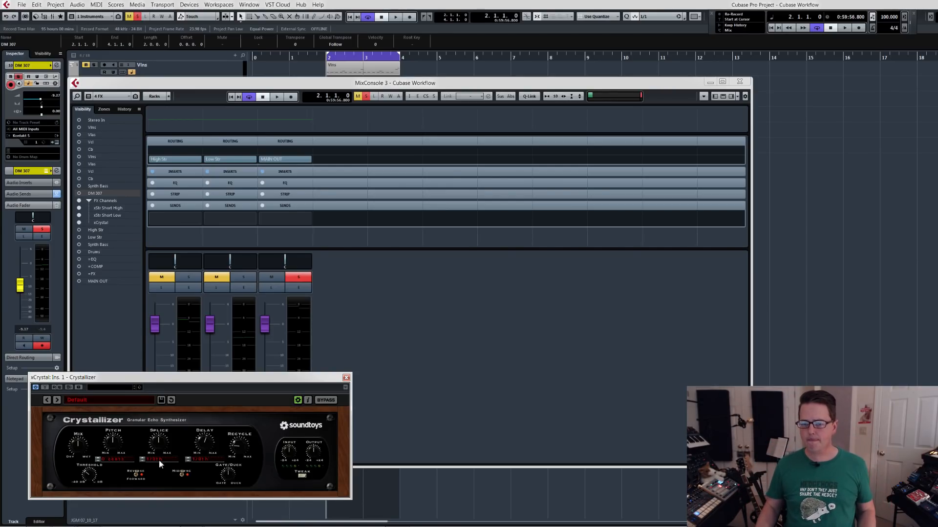
{"action": "left_click_drag", "start_coordinate": [167, 380], "coordinate": [138, 396]}
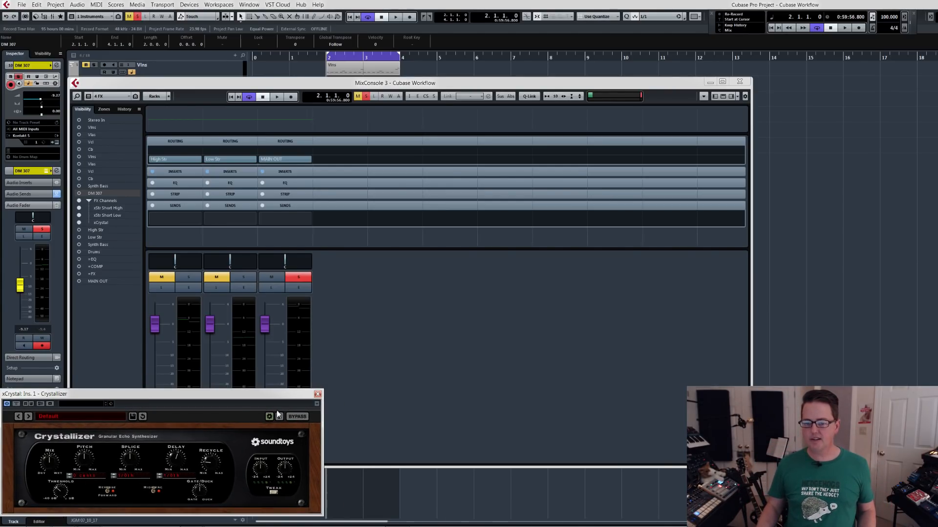
{"action": "left_click", "coordinate": [317, 393]}
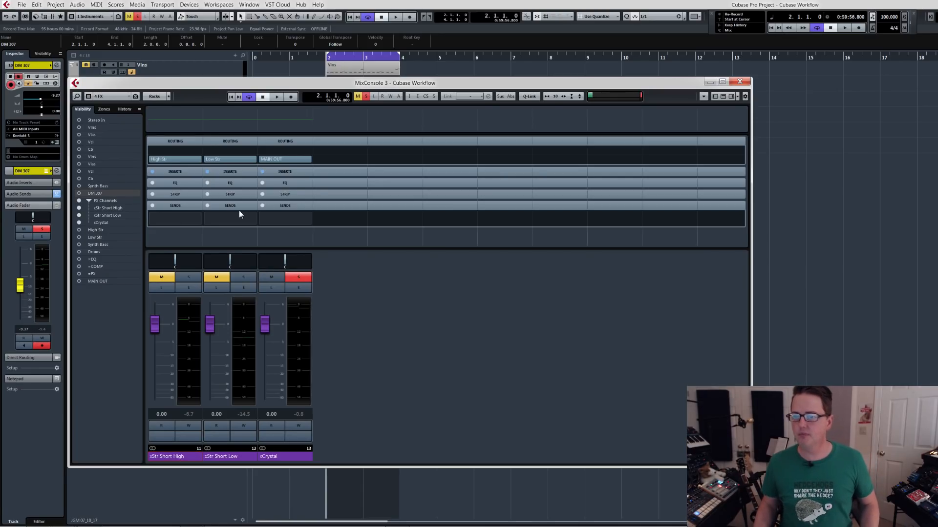
Load FabFilter Pro-Q 2 into the second insert slot of the xCrystal channel, after Crystallizer.
{"action": "left_click", "coordinate": [284, 172]}
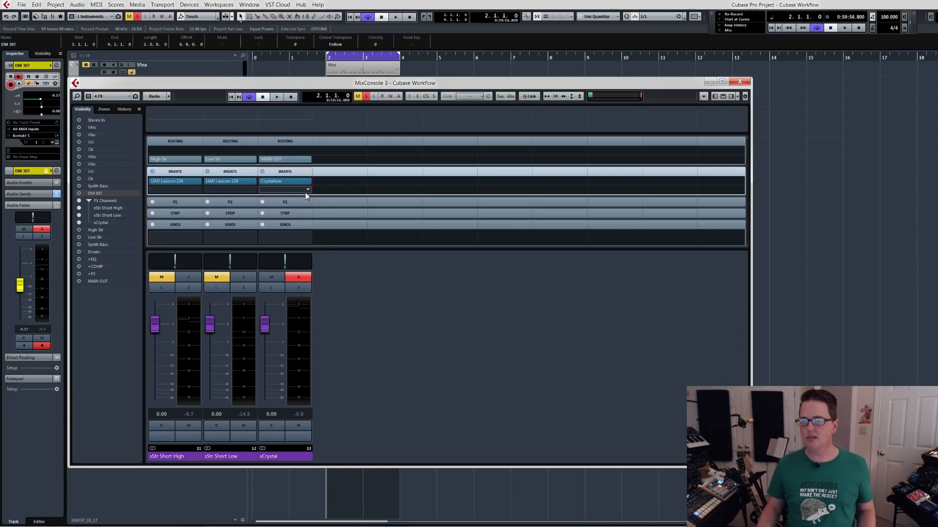
{"action": "left_click", "coordinate": [309, 192]}
{"action": "type", "text": "pro"}
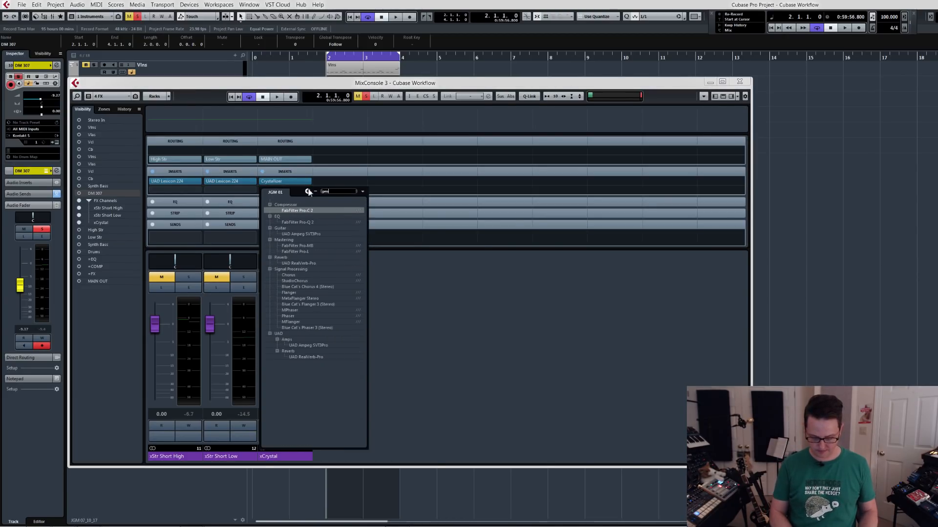
{"action": "type", "text": "-q"}
{"action": "key", "text": "Return"}
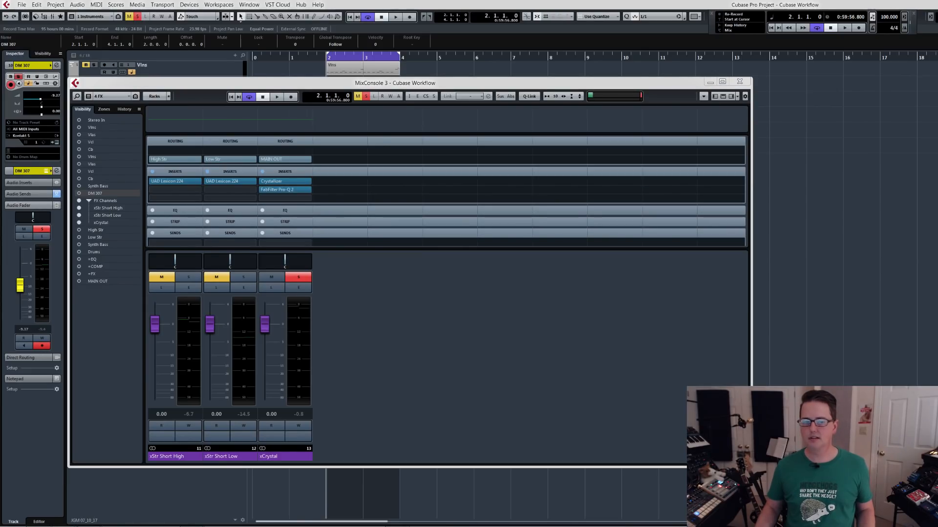
{"action": "left_click_drag", "start_coordinate": [368, 283], "coordinate": [615, 215]}
While the loop plays, shape xCrystal's Pro-Q 2 curve with a high cut, a narrow boosted bell and a low cut.
{"action": "key", "text": "space"}
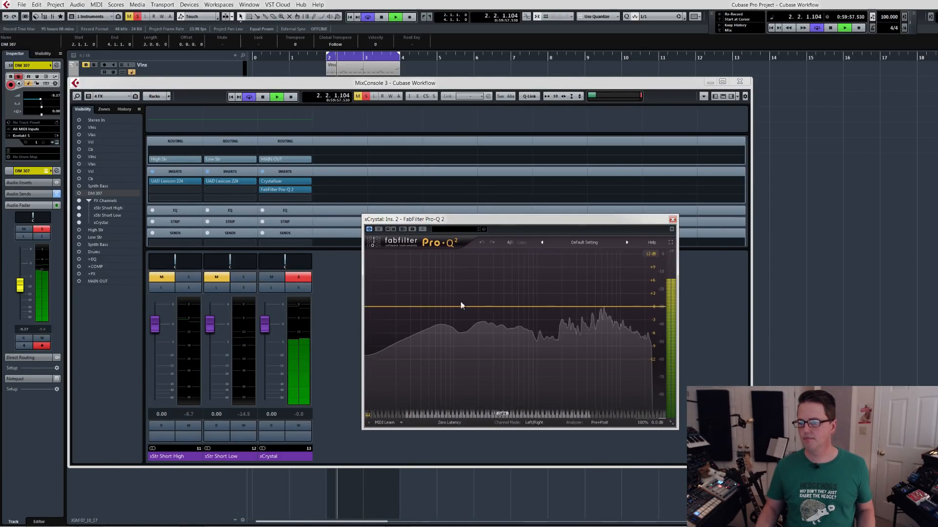
{"action": "left_click", "coordinate": [647, 308]}
{"action": "left_click_drag", "start_coordinate": [639, 307], "coordinate": [560, 266]}
{"action": "scroll", "coordinate": [529, 287], "scroll_direction": "up", "scroll_amount": 8}
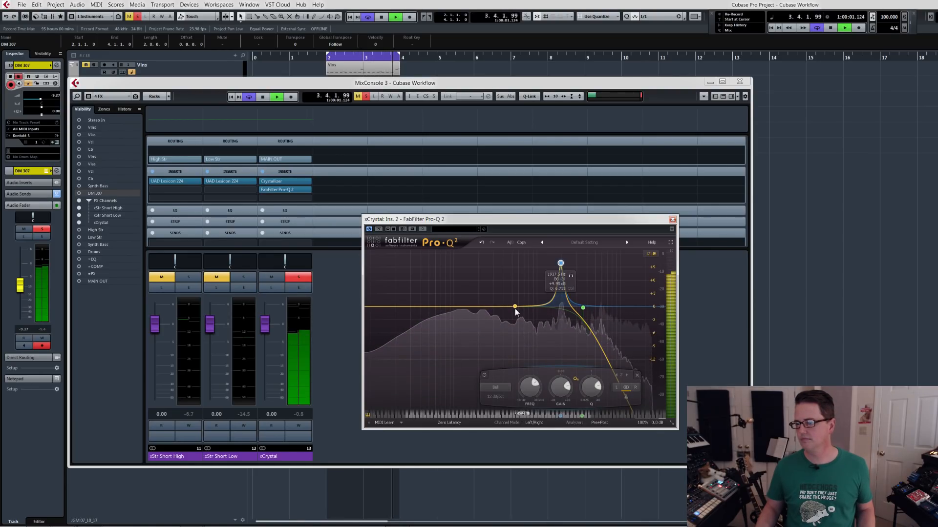
{"action": "left_click", "coordinate": [383, 308]}
{"action": "left_click_drag", "start_coordinate": [384, 308], "coordinate": [470, 308]}
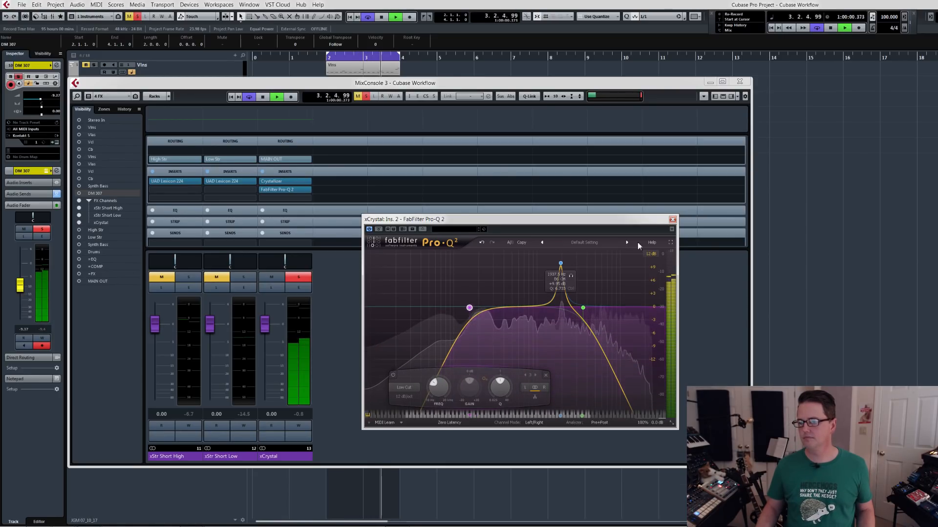
{"action": "left_click", "coordinate": [673, 220]}
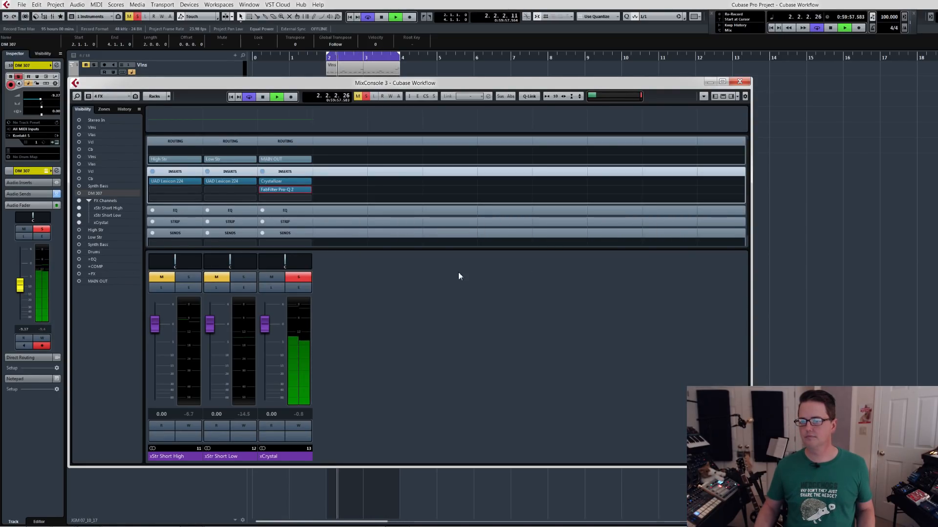
{"action": "key", "text": "space"}
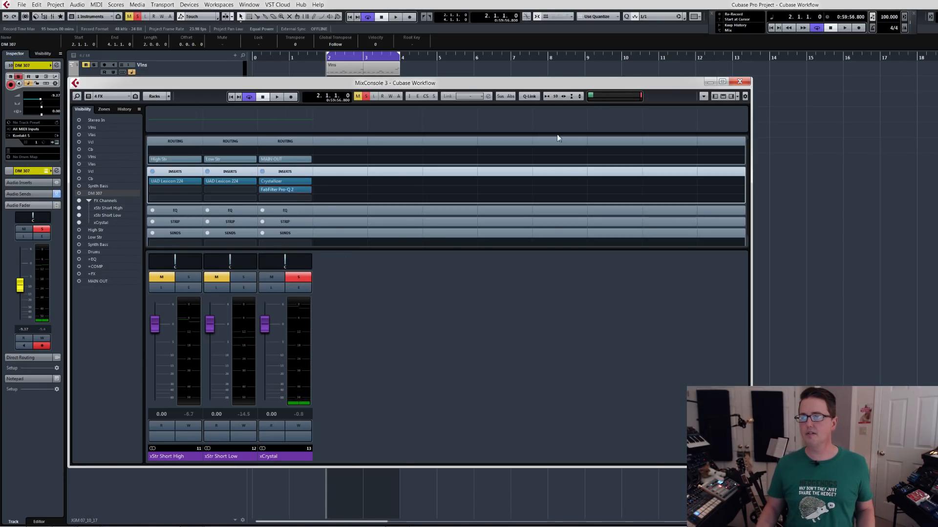
Check the xCrystal send in the DM 307 channel settings and return to MixConsole 3.
{"action": "left_click", "coordinate": [739, 82]}
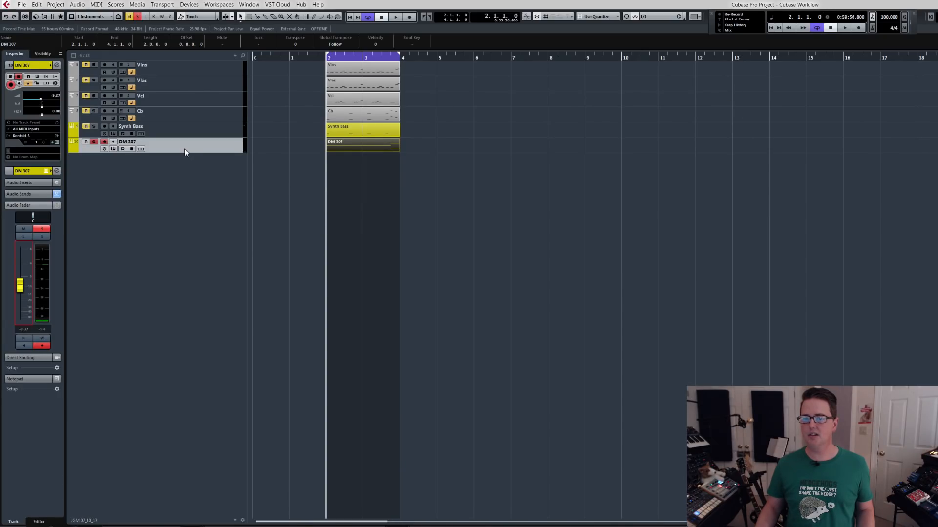
{"action": "key", "text": "e"}
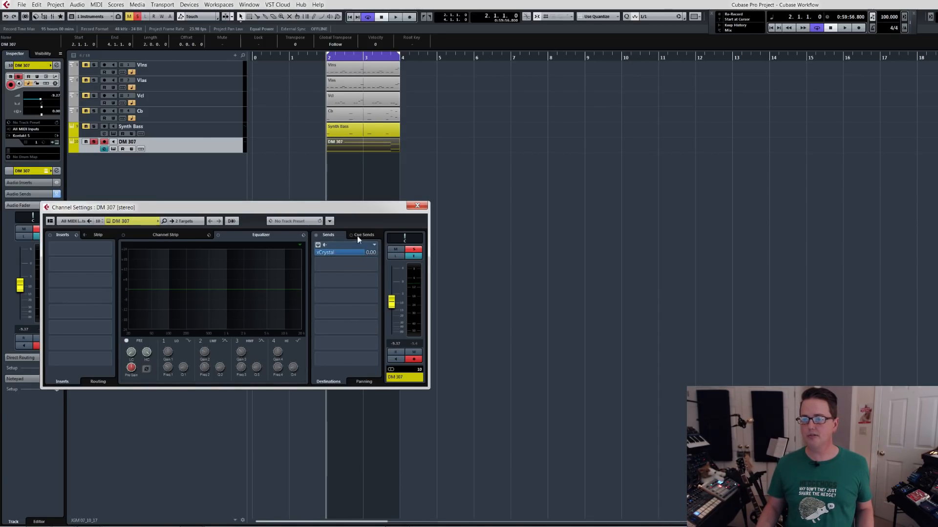
{"action": "left_click", "coordinate": [417, 206]}
{"action": "key", "text": "F3"}
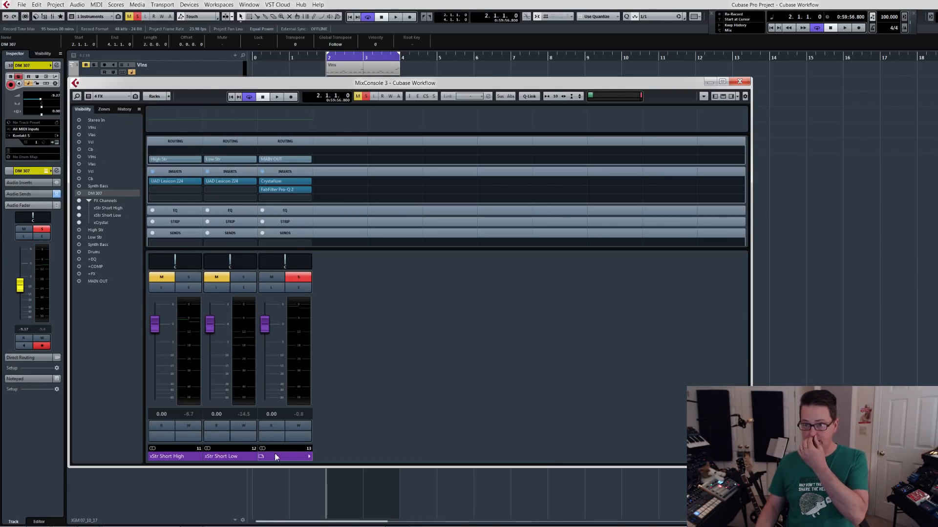
Try routing the xCrystal channel's output to the Drums group.
{"action": "left_click", "coordinate": [308, 161]}
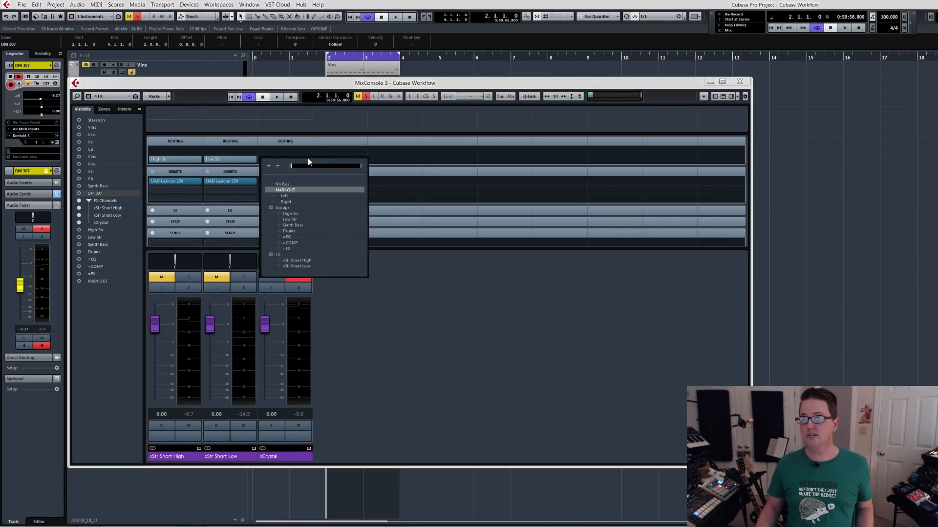
{"action": "left_click", "coordinate": [301, 232]}
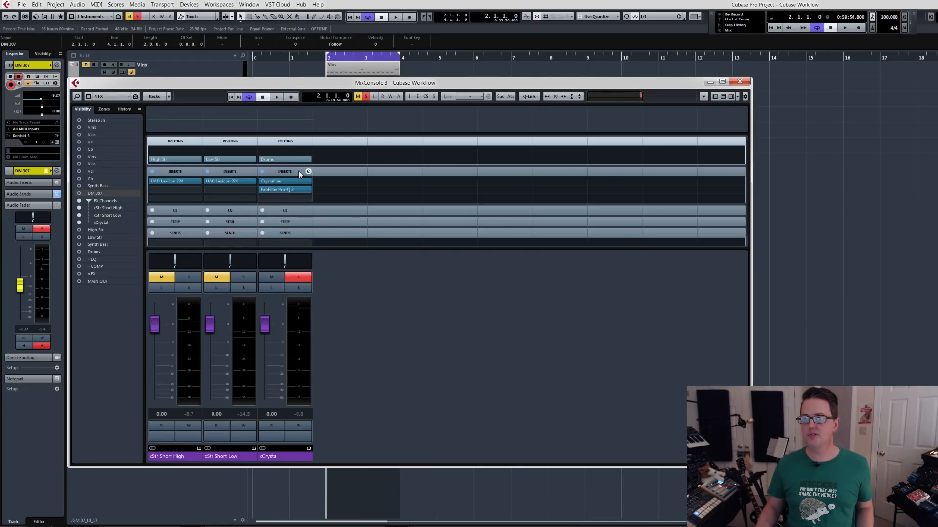
{"action": "left_click", "coordinate": [298, 160]}
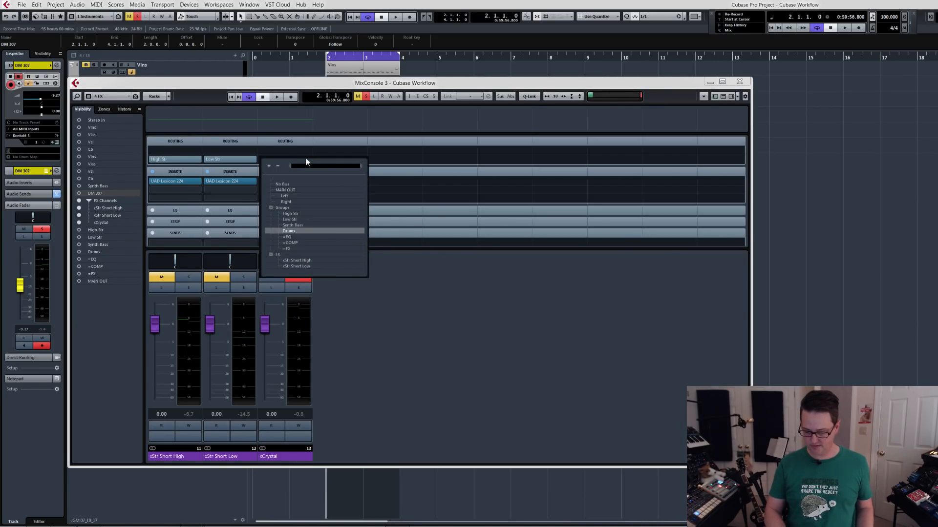
{"action": "type", "text": "="}
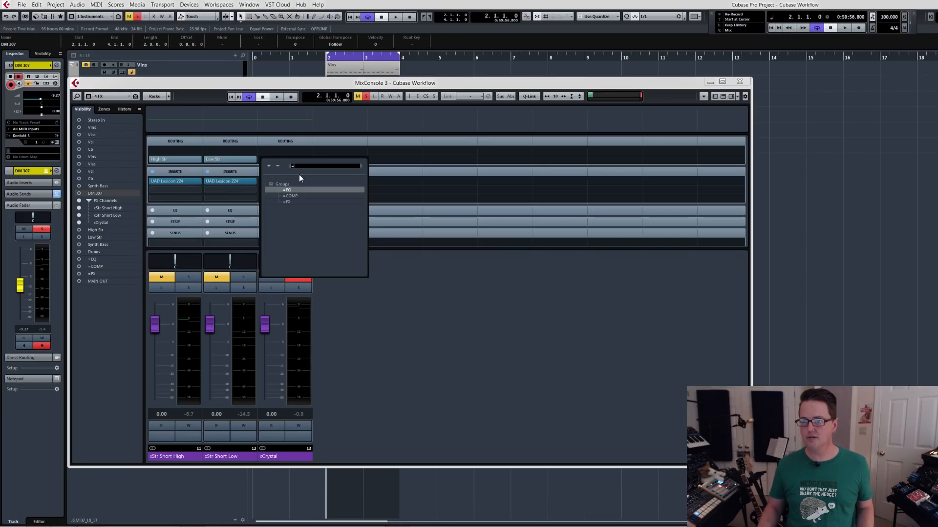
{"action": "left_click", "coordinate": [383, 308]}
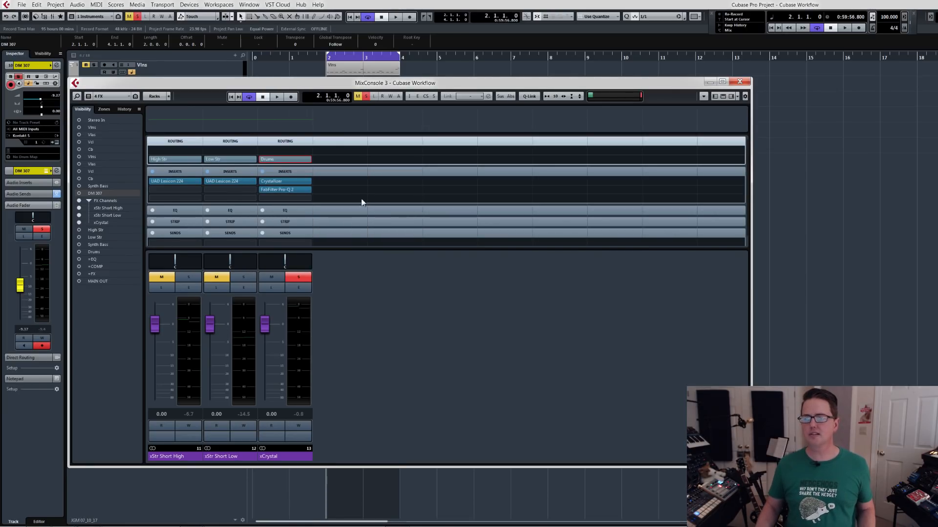
Route the xCrystal channel's output to the =EQ group and play the loop briefly.
{"action": "left_click", "coordinate": [309, 160]}
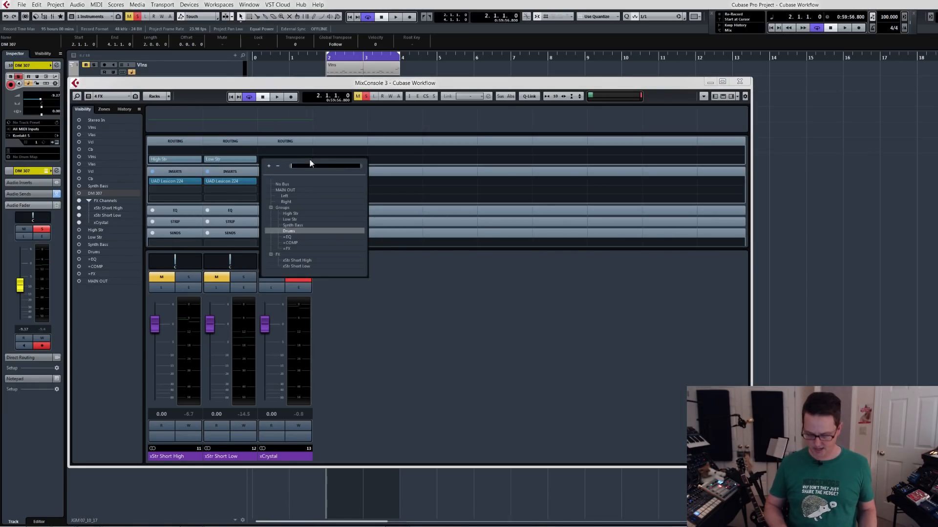
{"action": "type", "text": "="}
{"action": "key", "text": "Return"}
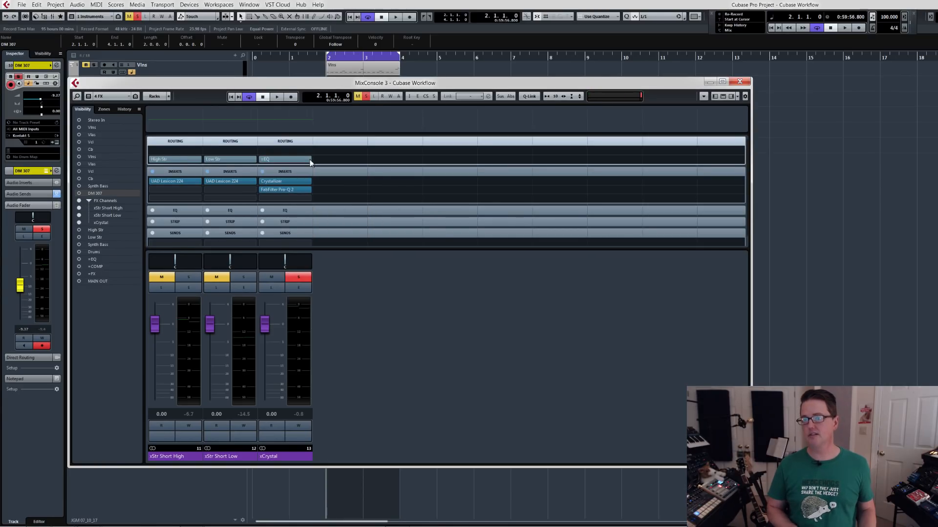
{"action": "key", "text": "space"}
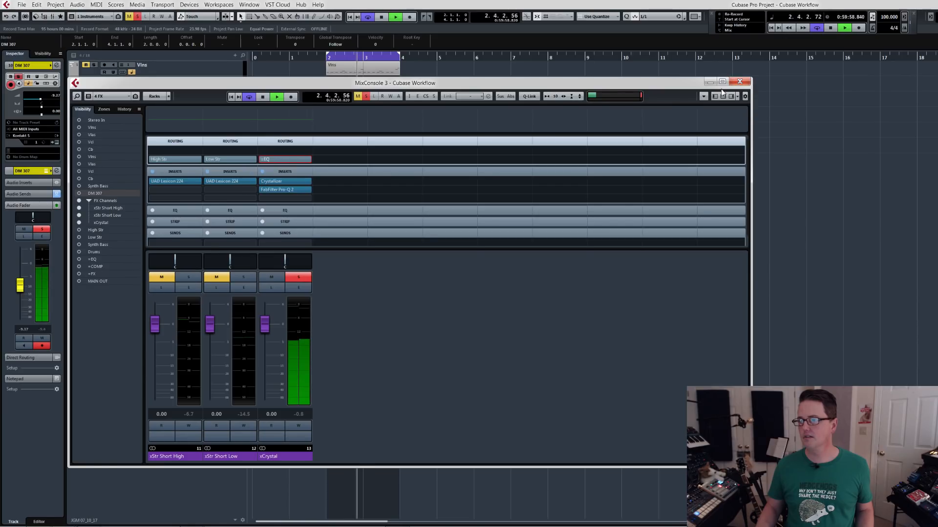
{"action": "key", "text": "space"}
Switch MixConsole 3 to the Busses configuration, hide the xCrystal channel and update the configuration while the loop plays.
{"action": "left_click", "coordinate": [112, 97]}
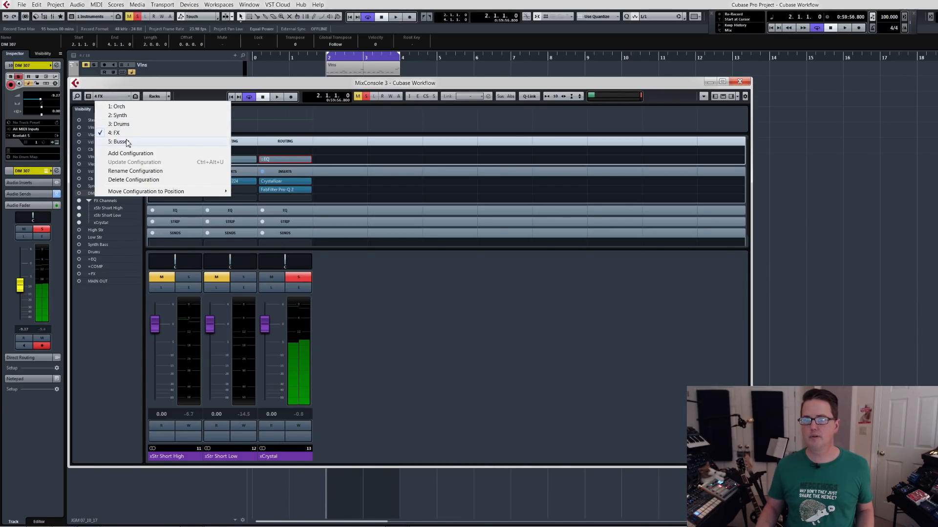
{"action": "left_click", "coordinate": [125, 141]}
{"action": "key", "text": "space"}
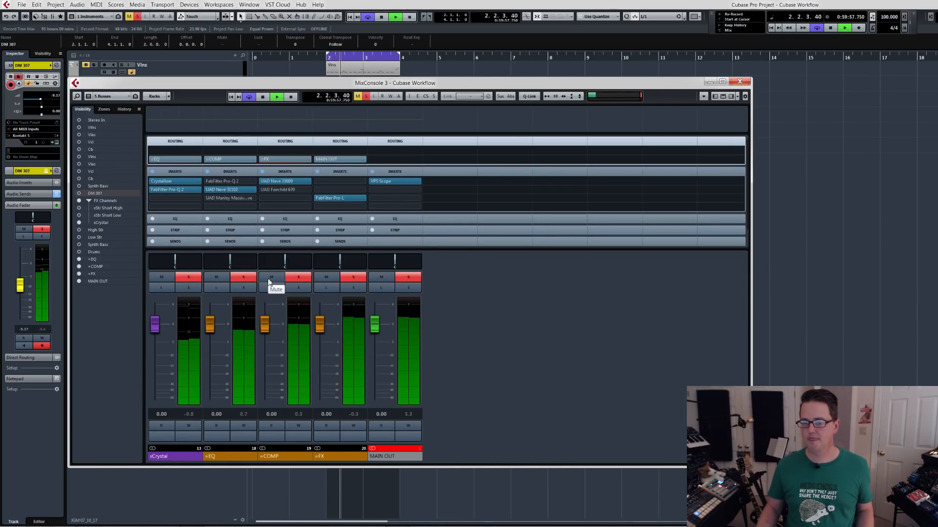
{"action": "left_click", "coordinate": [189, 459]}
{"action": "key", "text": "ctrl+h"}
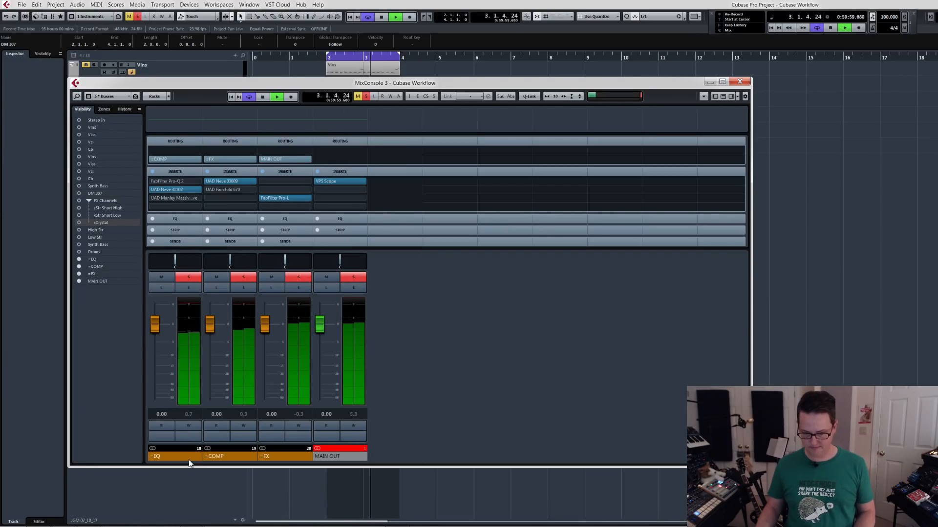
{"action": "key", "text": "ctrl+u"}
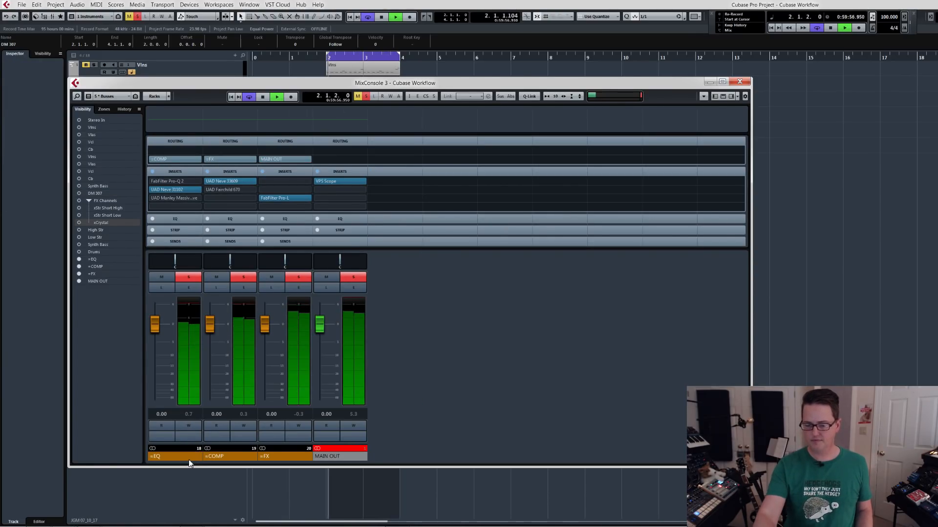
{"action": "key", "text": "space"}
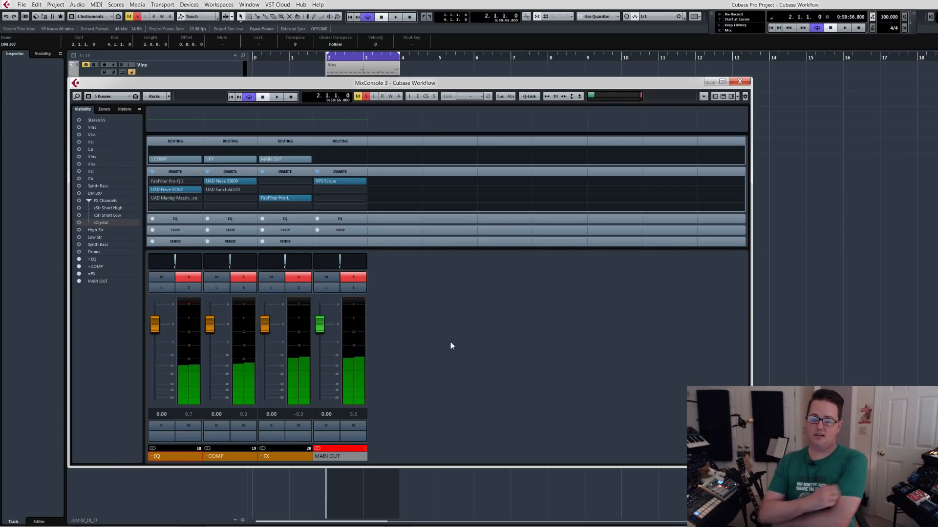
Bypass UAD Neve 31102 on the =EQ buss and UAD Neve 33609 on the =COMP buss, and restart playback.
{"action": "left_click", "coordinate": [153, 190]}
{"action": "left_click", "coordinate": [207, 182]}
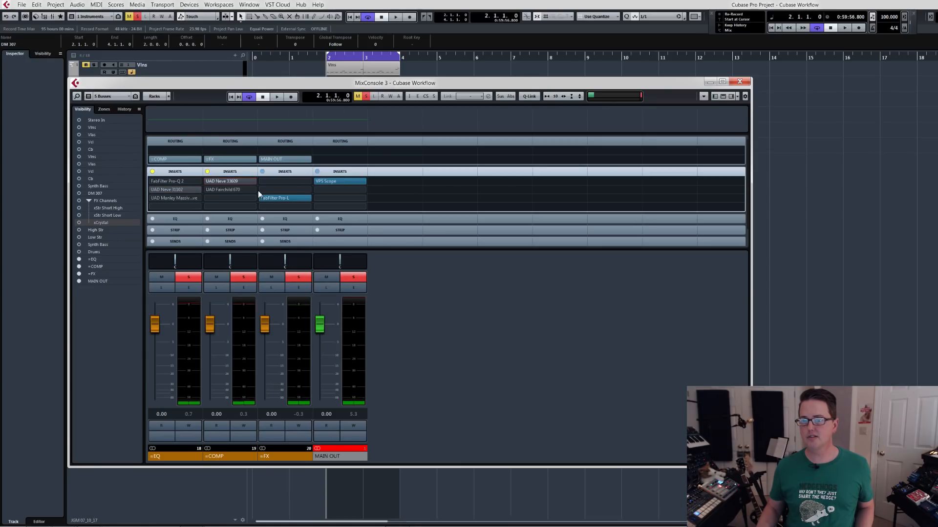
{"action": "key", "text": "space"}
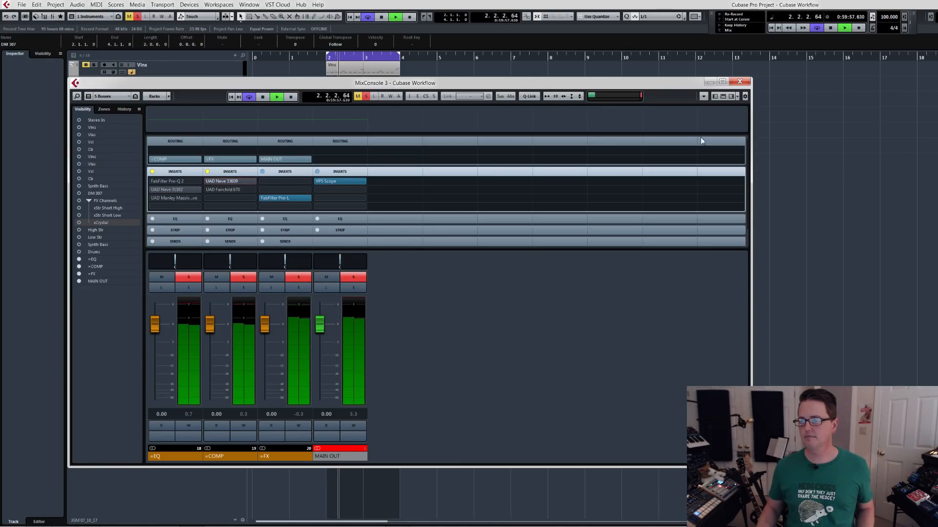
Close the mixer, stop playback and turn off solo on the DM 307 track.
{"action": "left_click", "coordinate": [739, 82]}
{"action": "key", "text": "space"}
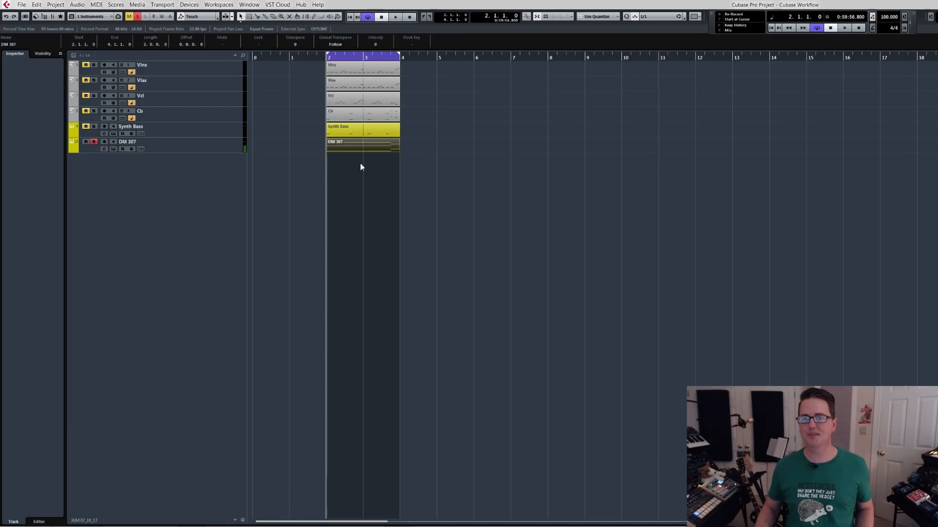
{"action": "key", "text": "s"}
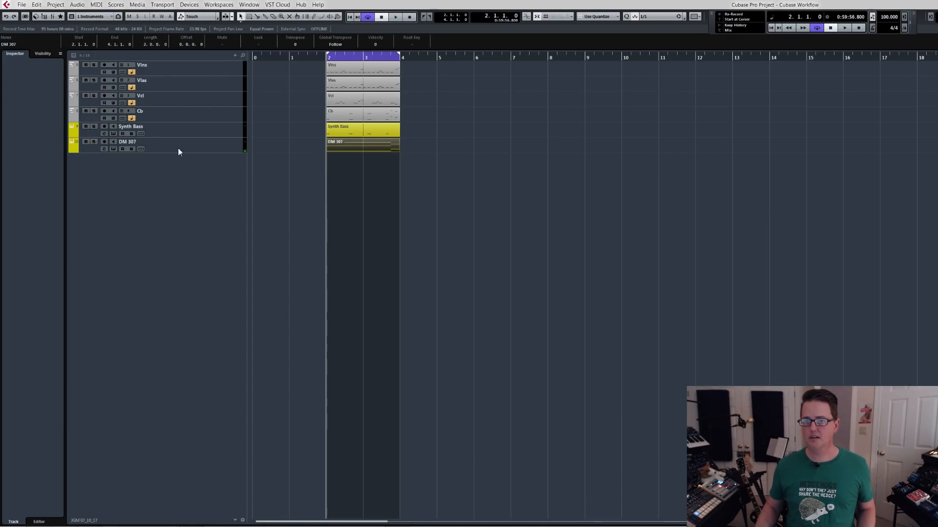
Reopen MixConsole 3, place it below the instrument tracks and enlarge its rack area.
{"action": "key", "text": "F3"}
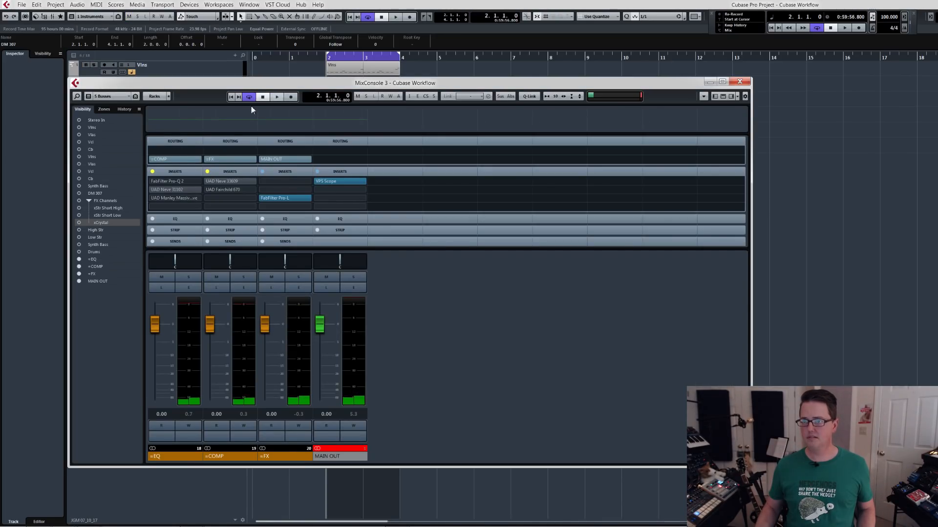
{"action": "left_click_drag", "start_coordinate": [285, 84], "coordinate": [237, 172]}
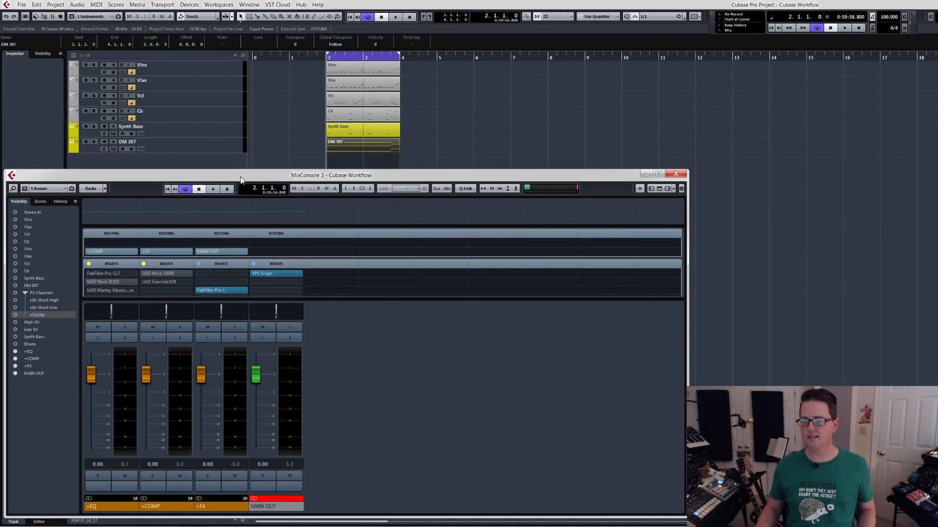
{"action": "left_click_drag", "start_coordinate": [253, 299], "coordinate": [253, 353]}
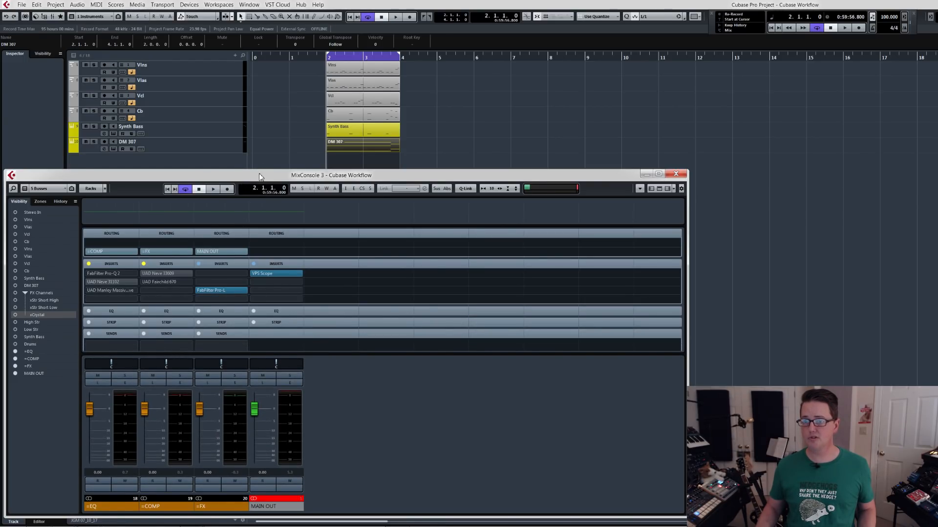
{"action": "left_click_drag", "start_coordinate": [259, 173], "coordinate": [258, 176]}
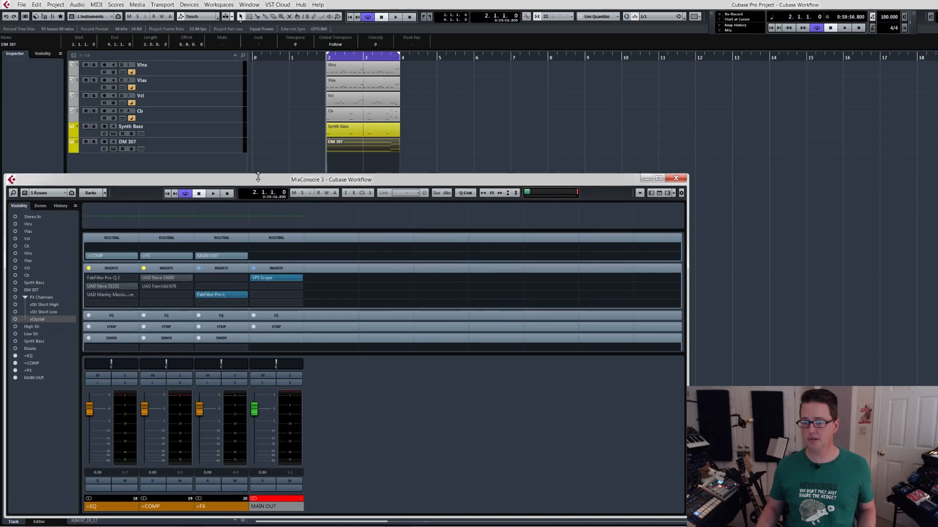
With the loop playing, switch MixConsole 3 to the Orch configuration, hide the xCrystal channel and update the configuration.
{"action": "key", "text": "space"}
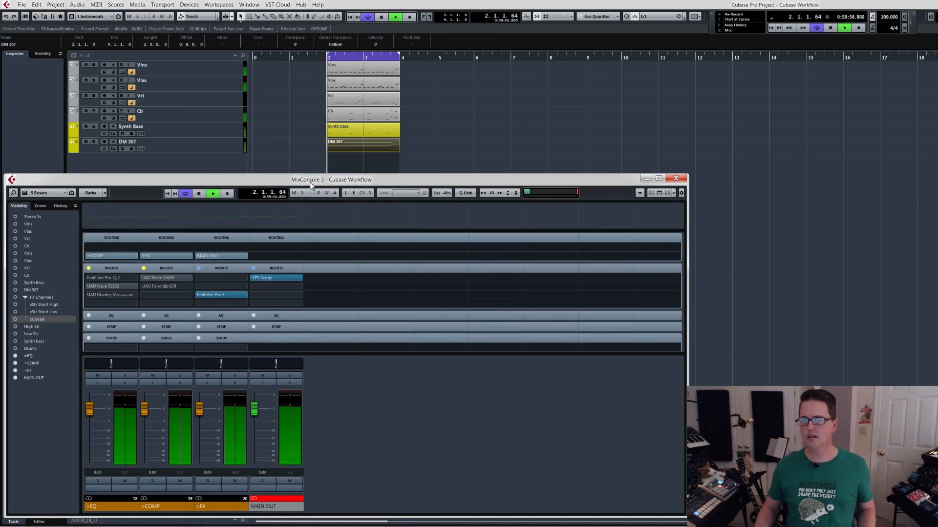
{"action": "left_click", "coordinate": [54, 194]}
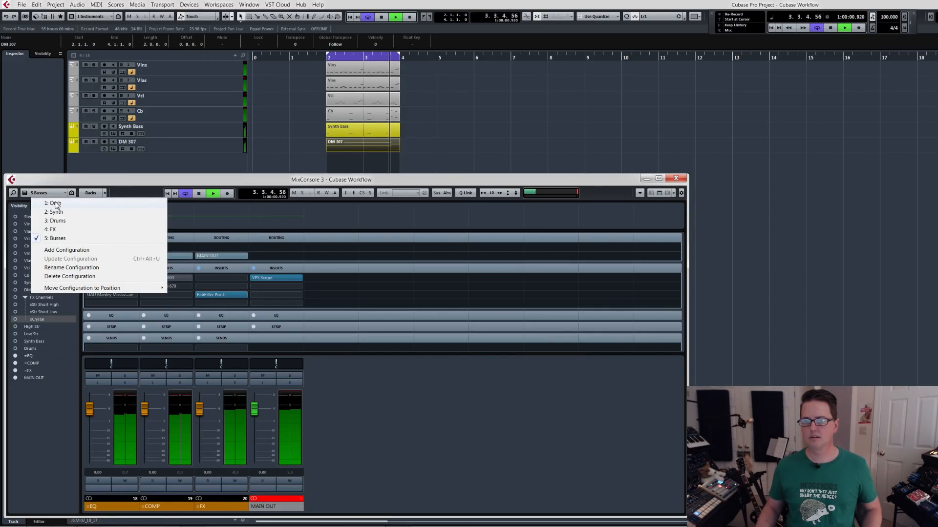
{"action": "left_click", "coordinate": [55, 203]}
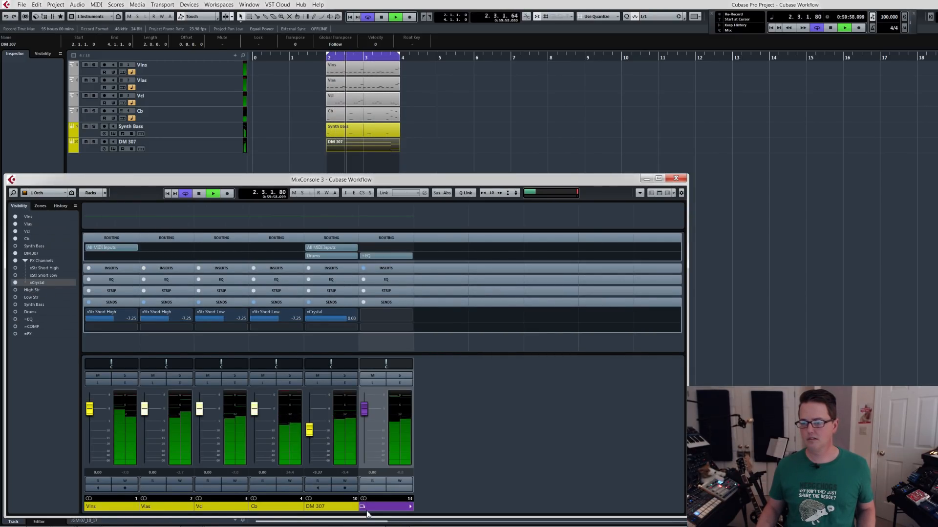
{"action": "key", "text": "ctrl+h"}
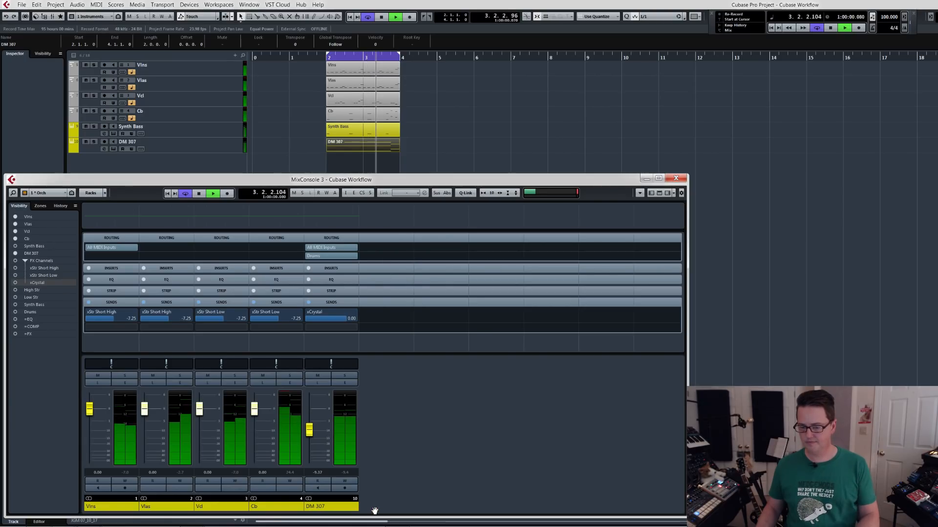
Remove the xCrystal and DM 307 channels from the Synth mixer configuration and update it, stopping playback along the way.
{"action": "left_click", "coordinate": [49, 194]}
{"action": "left_click", "coordinate": [54, 212]}
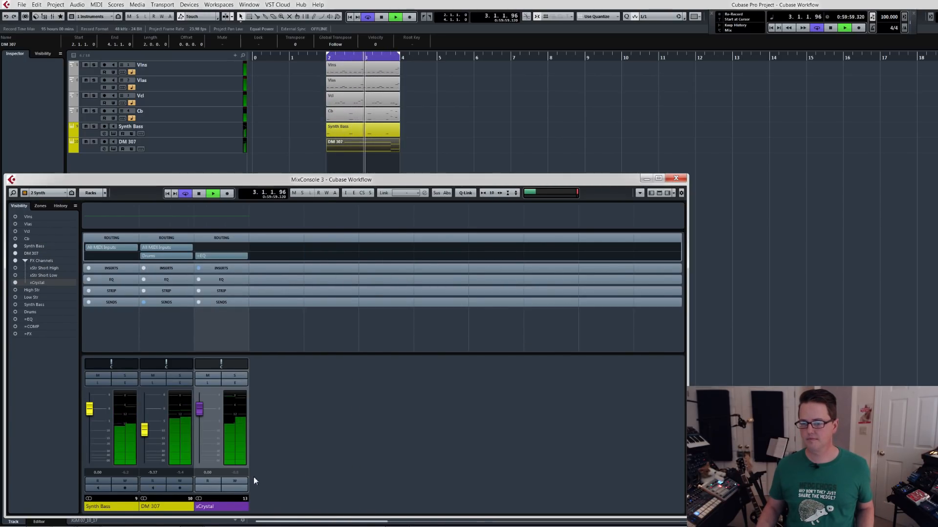
{"action": "key", "text": "ctrl+h"}
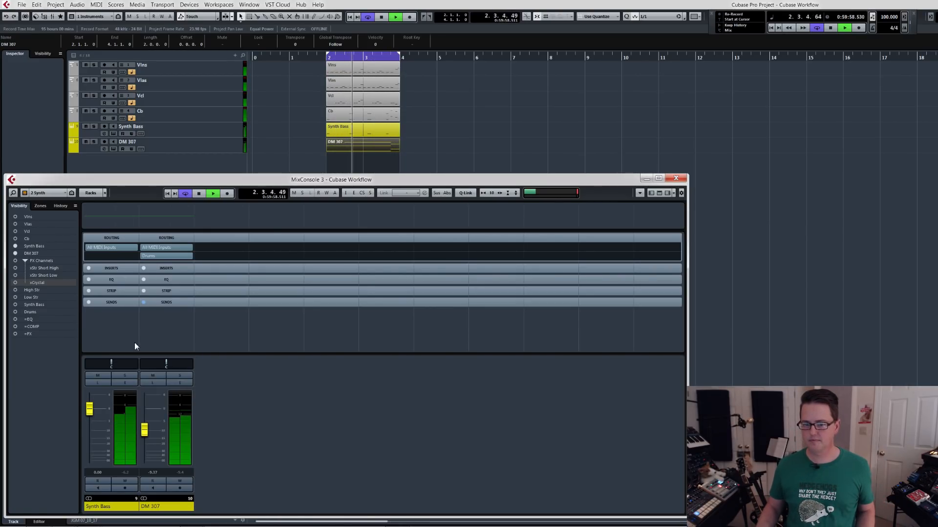
{"action": "key", "text": "space"}
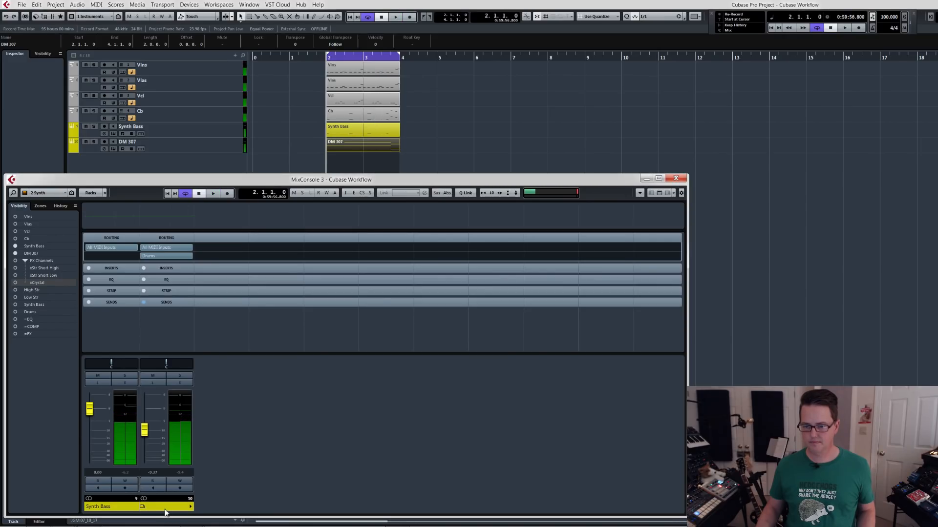
{"action": "left_click", "coordinate": [167, 508]}
{"action": "key", "text": "ctrl+h"}
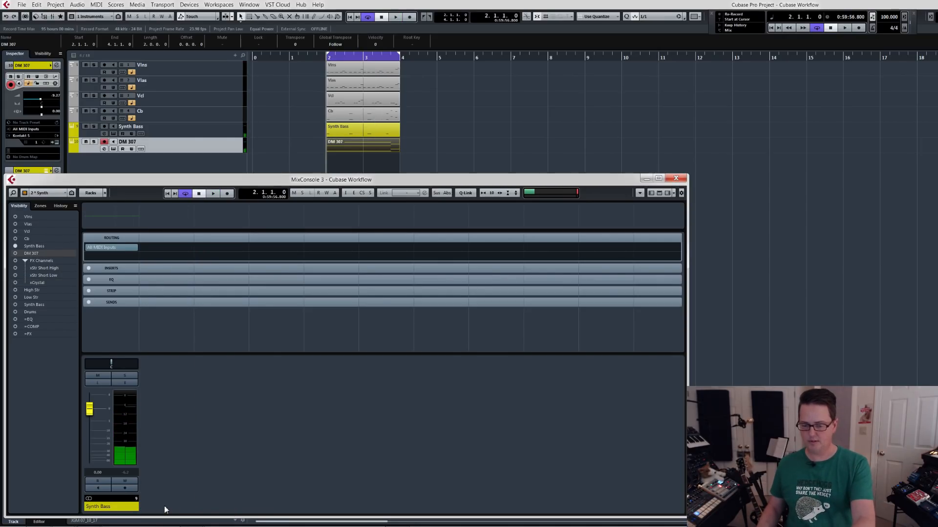
Switch the mixer to the Drums configuration, hide the xCrystal channel and update the configuration.
{"action": "left_click", "coordinate": [57, 200]}
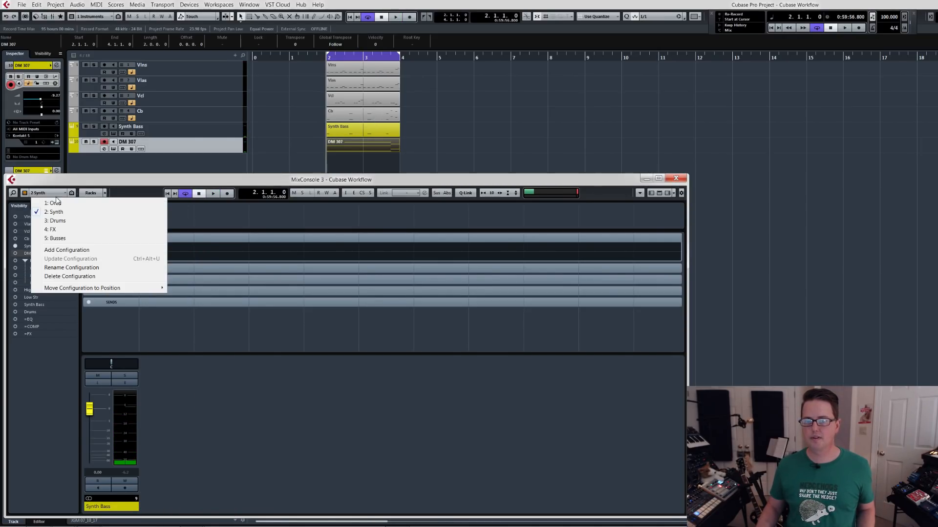
{"action": "left_click", "coordinate": [55, 221]}
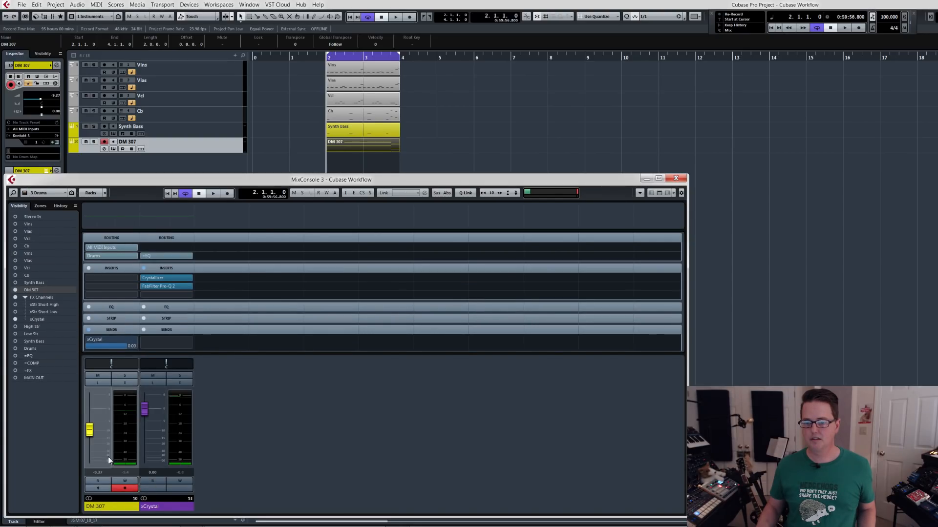
{"action": "left_click", "coordinate": [166, 505]}
{"action": "key", "text": "ctrl+h"}
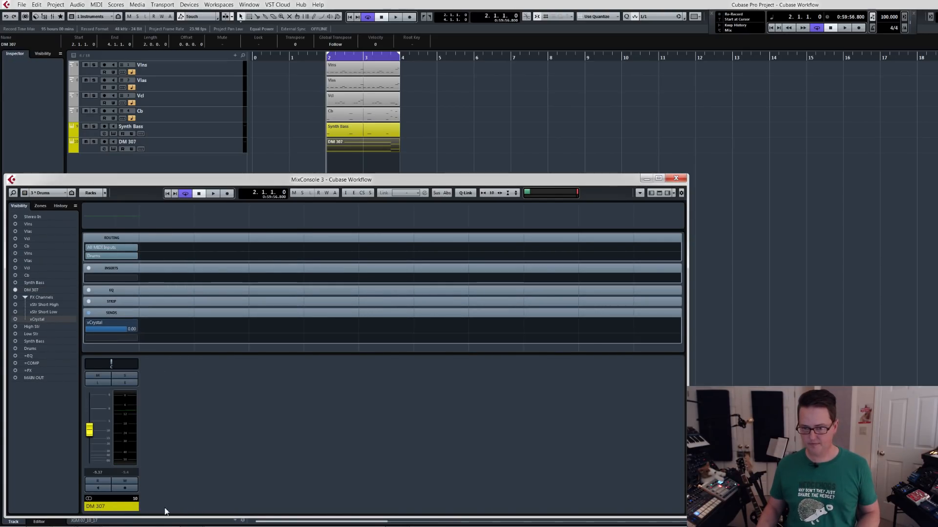
{"action": "key", "text": "ctrl+u"}
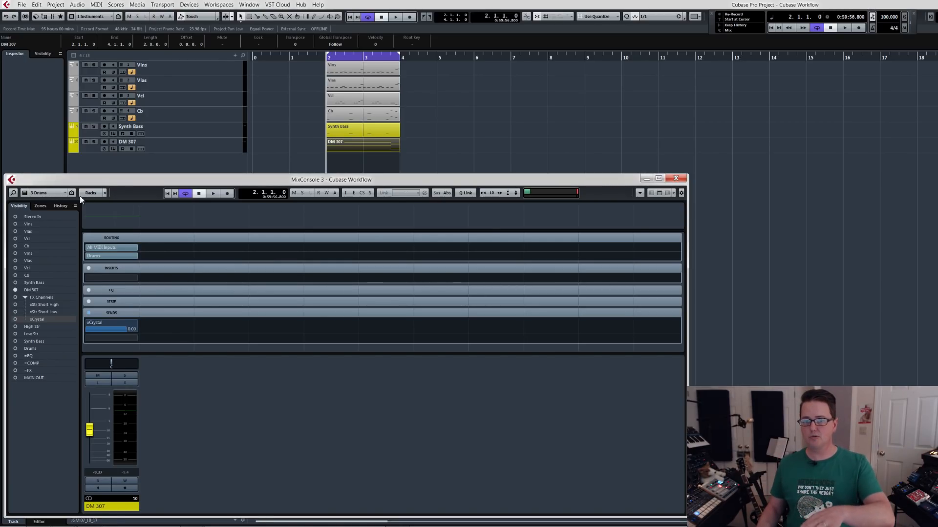
In the Drums configuration, lower the DM 307 fader to about -17.7 and briefly play the loop.
{"action": "left_click", "coordinate": [47, 195]}
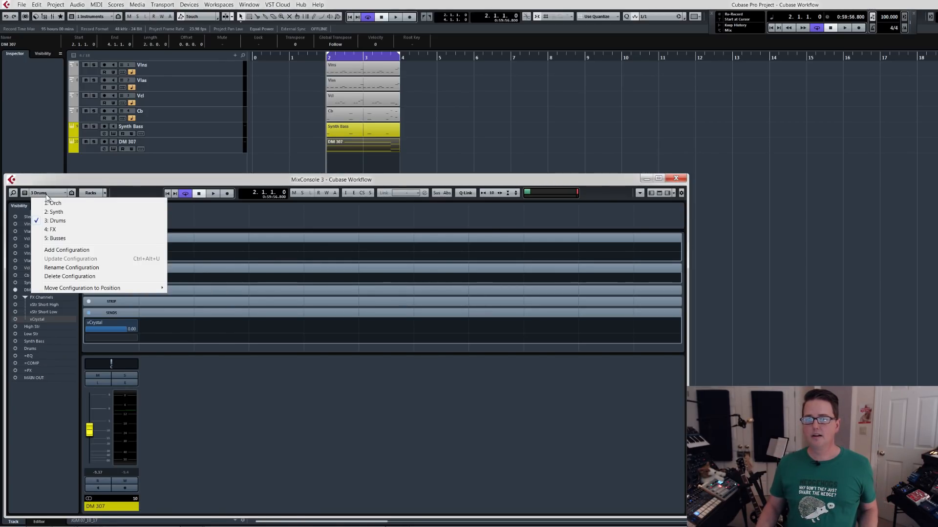
{"action": "left_click", "coordinate": [51, 184]}
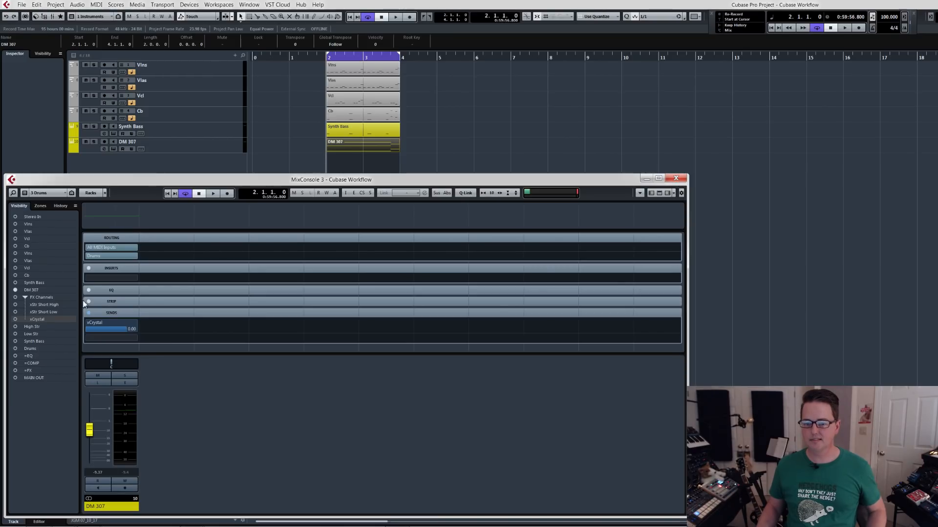
{"action": "left_click", "coordinate": [49, 194]}
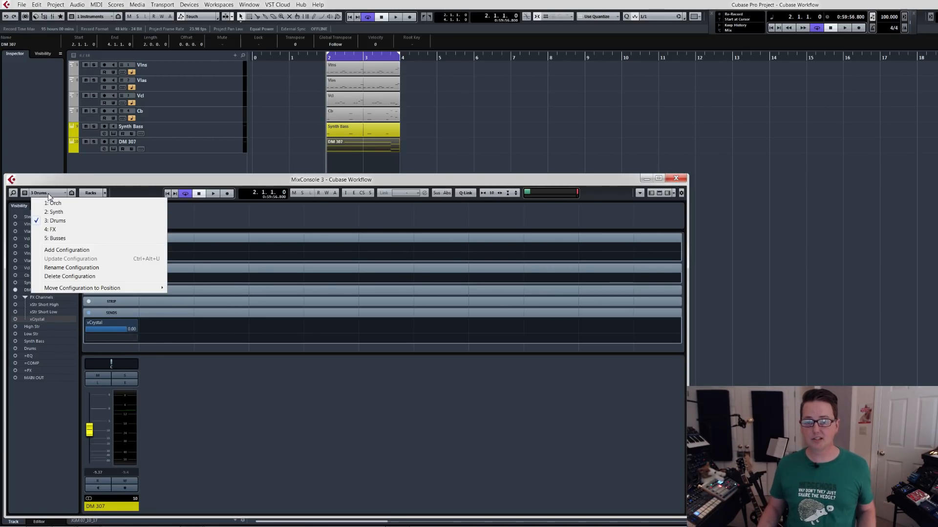
{"action": "left_click", "coordinate": [62, 222]}
{"action": "left_click_drag", "start_coordinate": [90, 431], "coordinate": [90, 445]}
{"action": "key", "text": "space"}
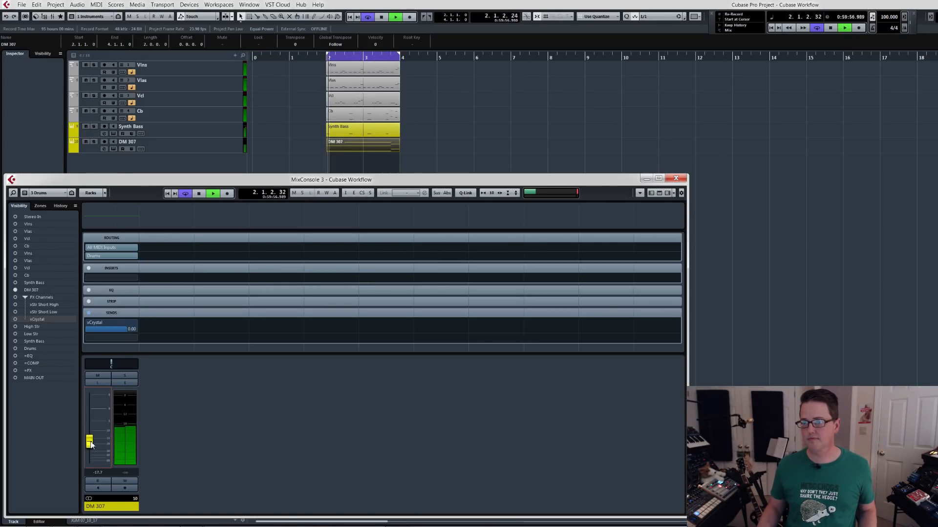
{"action": "key", "text": "space"}
Switch the mixer to the Orch configuration, select the Vlns through Cb channels and close the mixer.
{"action": "left_click", "coordinate": [55, 194]}
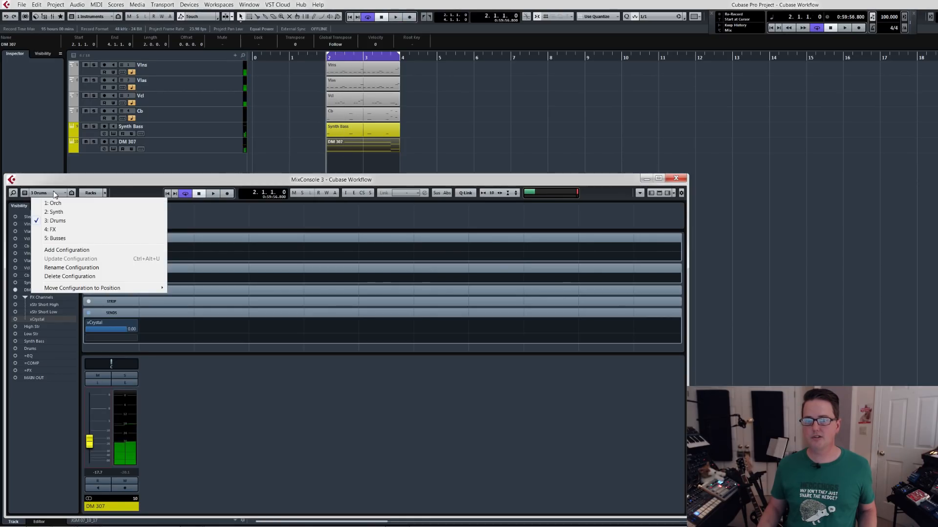
{"action": "left_click", "coordinate": [53, 203]}
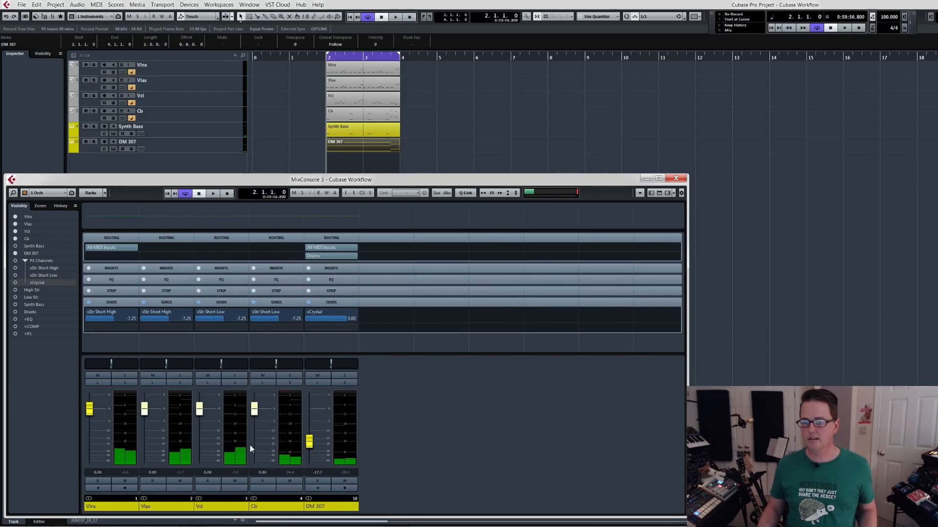
{"action": "left_click", "coordinate": [268, 506]}
{"action": "left_click", "coordinate": [121, 508]}
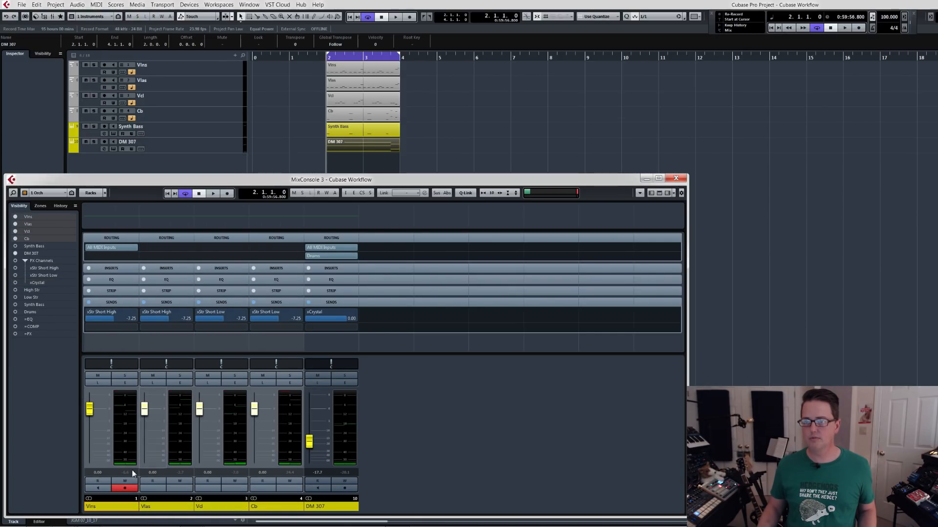
{"action": "key", "text": "F3"}
Record controller moves simultaneously on the selected Vlns, Vlas, Vcl and Cb tracks, starting at bar 1.
{"action": "left_click", "coordinate": [198, 113], "text": "shift"}
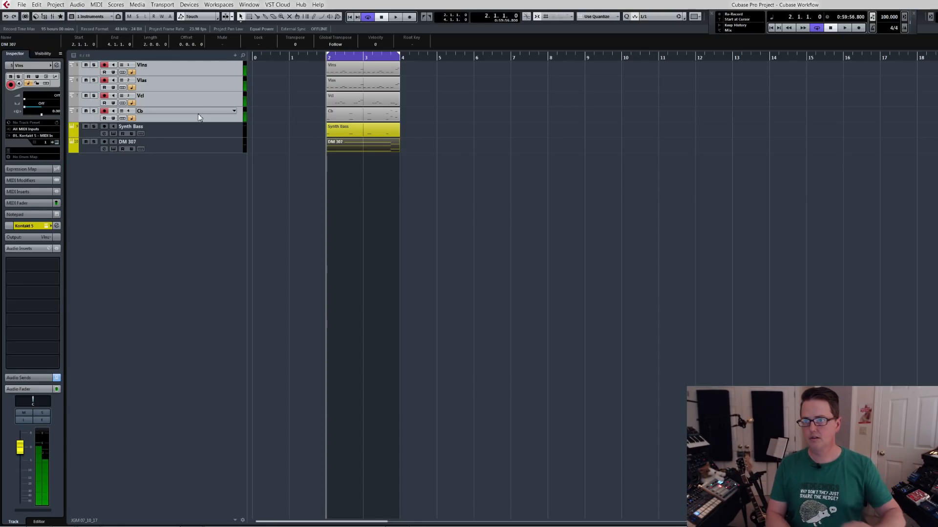
{"action": "key", "text": "shift+p"}
{"action": "type", "text": "1"}
{"action": "key", "text": "Return"}
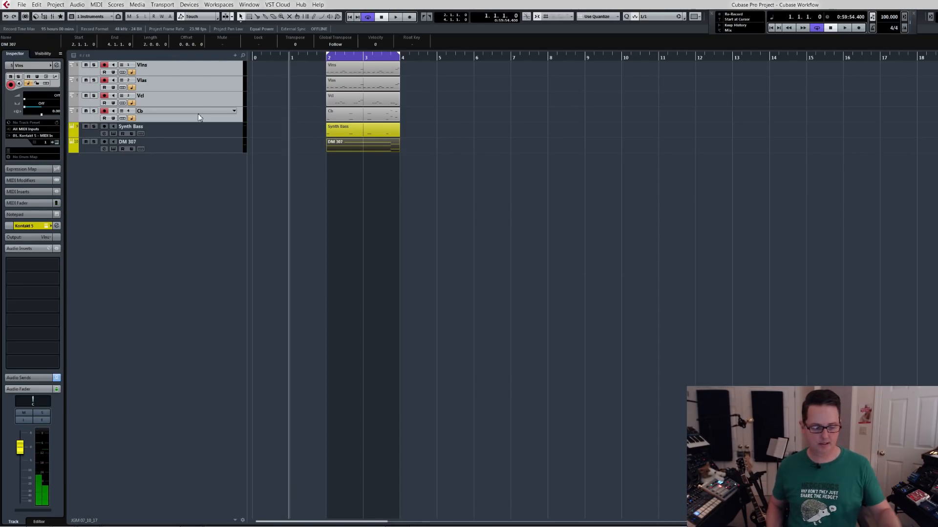
{"action": "key", "text": "KP_Multiply"}
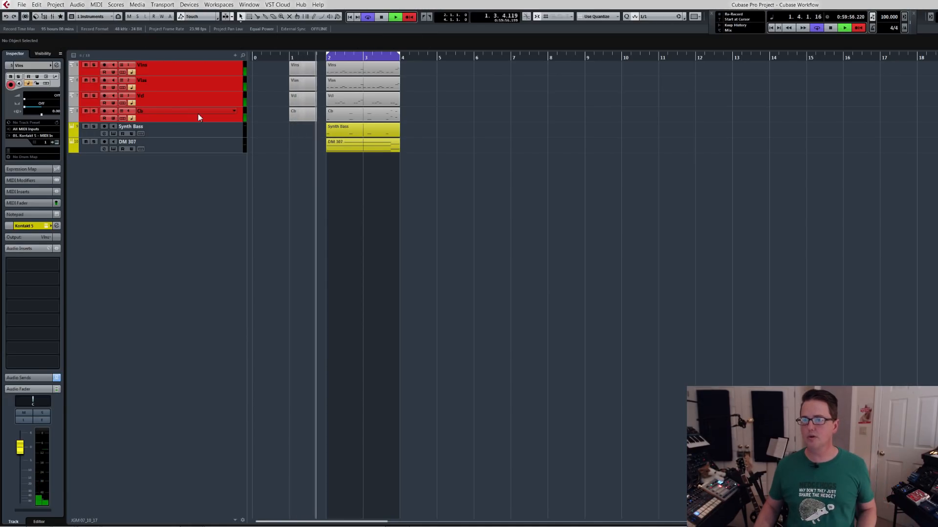
{"action": "key", "text": "space"}
Examine the controller data in the recorded bar 1 Vlns part and the notes in the bar 2 Vlns part in the Key Editor.
{"action": "left_click", "coordinate": [308, 73]}
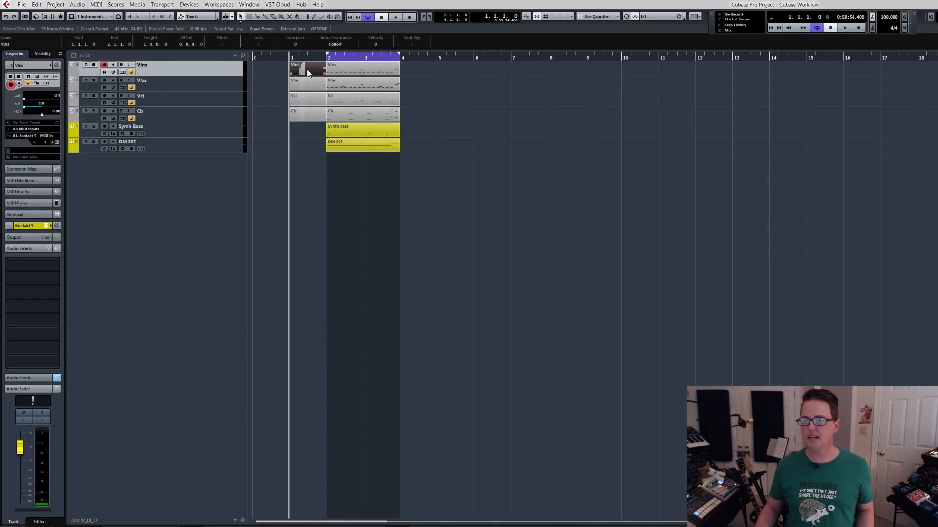
{"action": "double_click", "coordinate": [308, 73]}
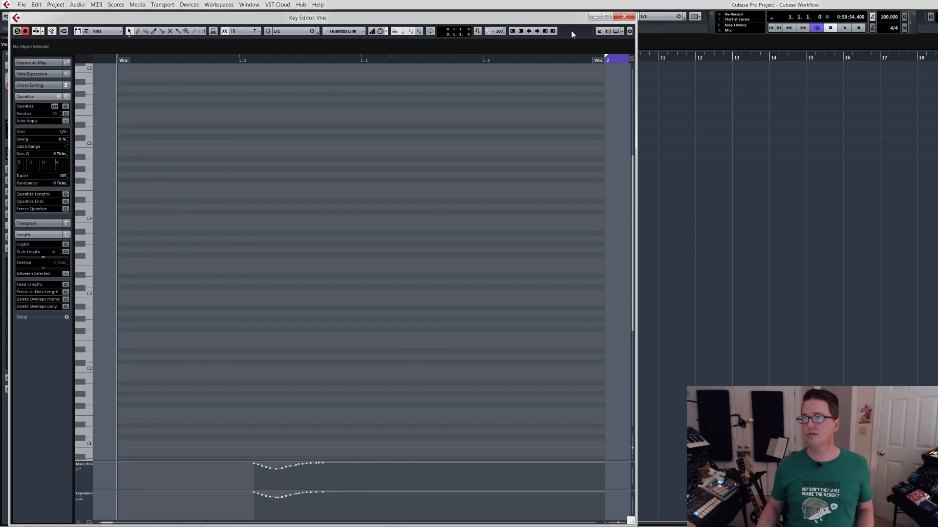
{"action": "left_click", "coordinate": [623, 18]}
{"action": "left_click", "coordinate": [336, 72]}
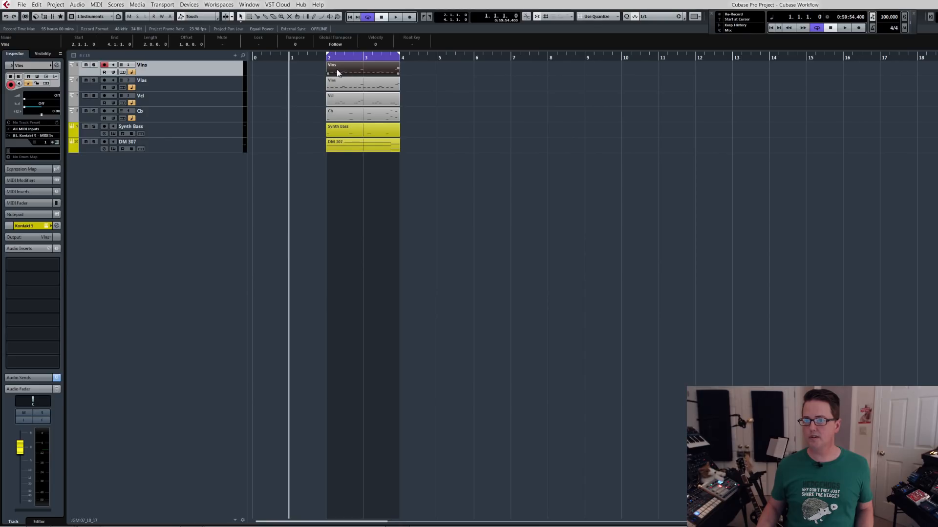
{"action": "double_click", "coordinate": [337, 72]}
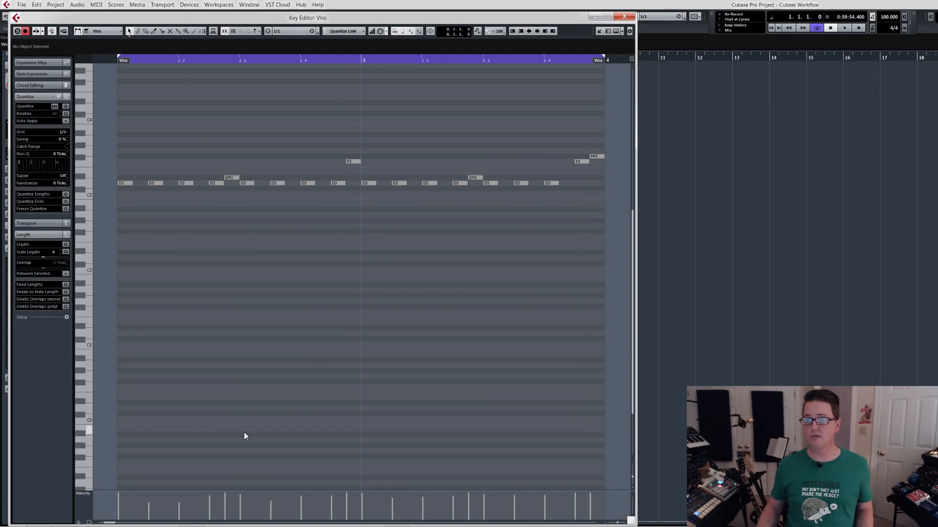
{"action": "key", "text": "Return"}
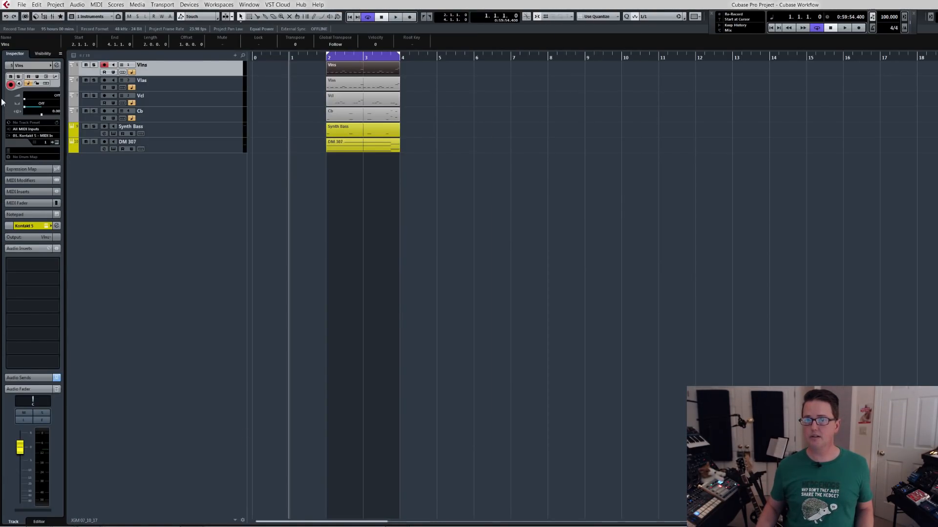
Redo the bar 1 recording and compare both Vlns parts in the Key Editor with the locators set around them.
{"action": "left_click", "coordinate": [37, 5]}
{"action": "left_click", "coordinate": [46, 25]}
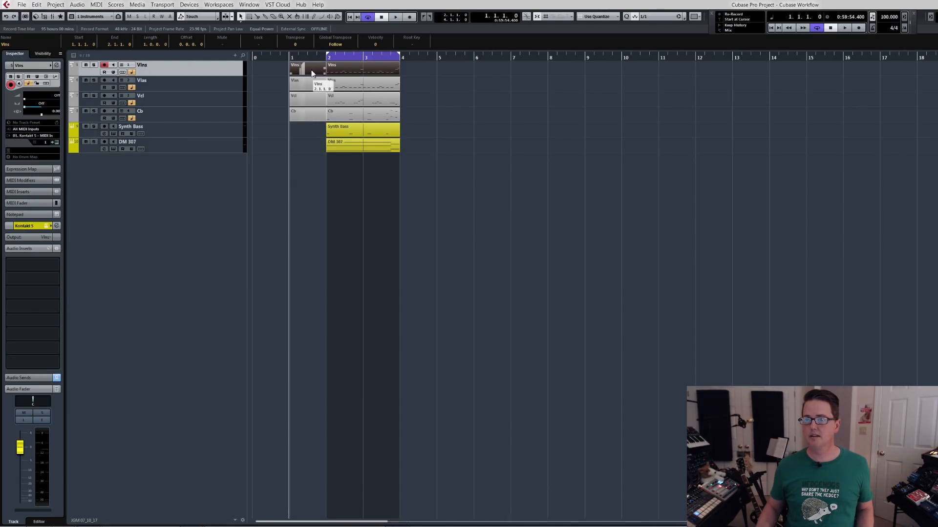
{"action": "key", "text": "p"}
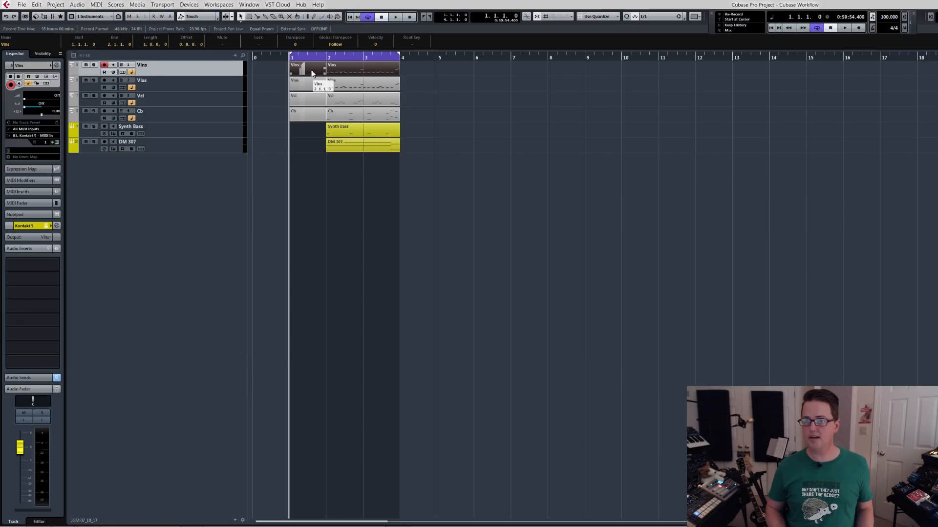
{"action": "double_click", "coordinate": [313, 73]}
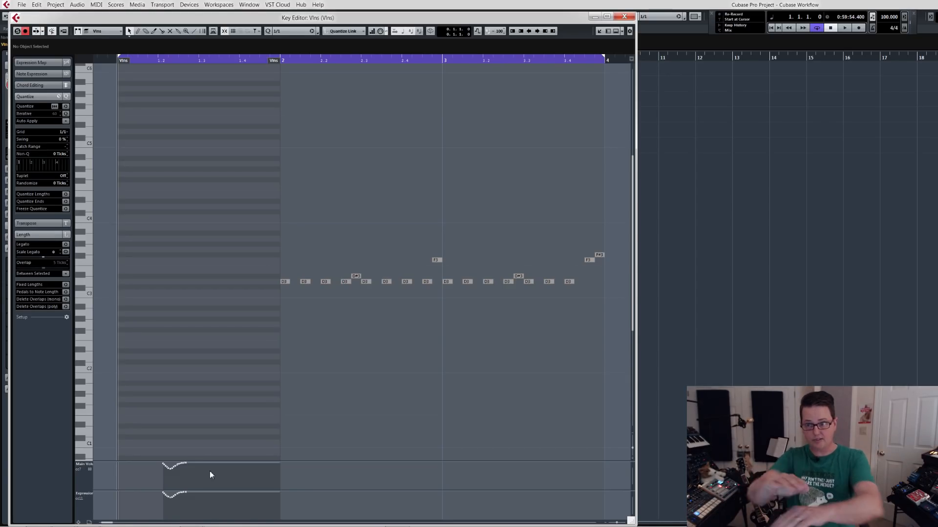
{"action": "key", "text": "Escape"}
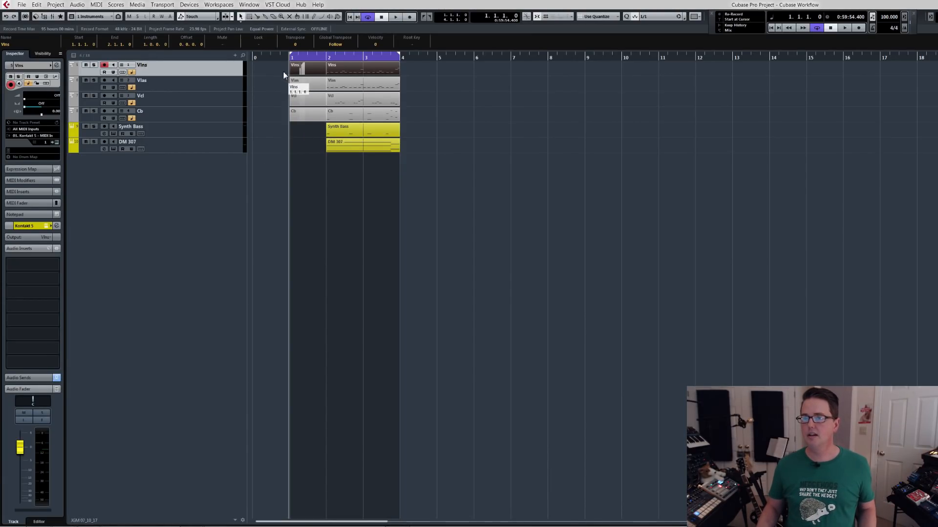
Set the locators around the bar 2 Vlns part and play the loop with Synth Bass and DM 307 muted.
{"action": "left_click", "coordinate": [343, 72]}
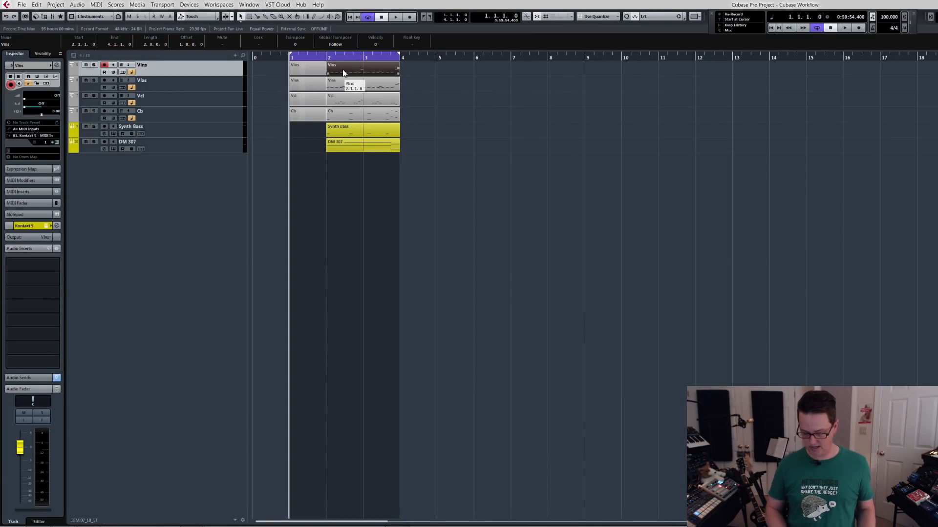
{"action": "key", "text": "p"}
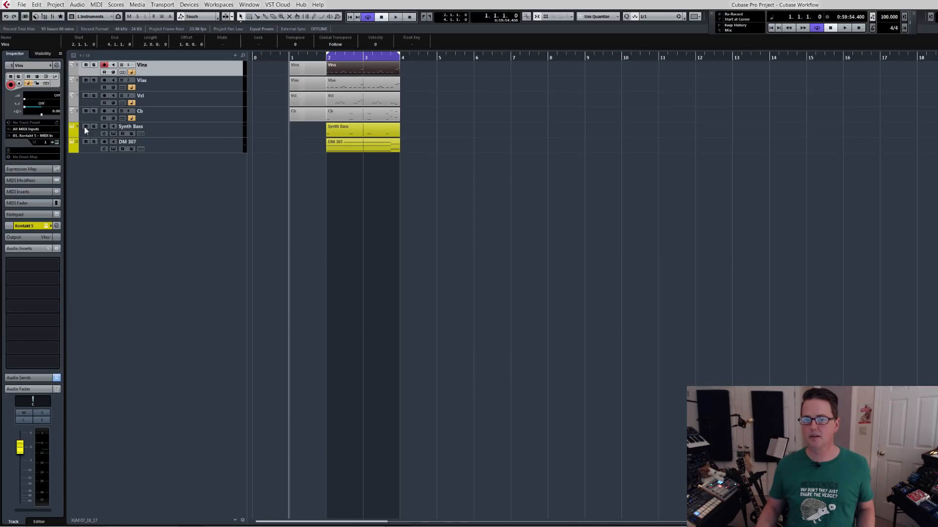
{"action": "key", "text": "space"}
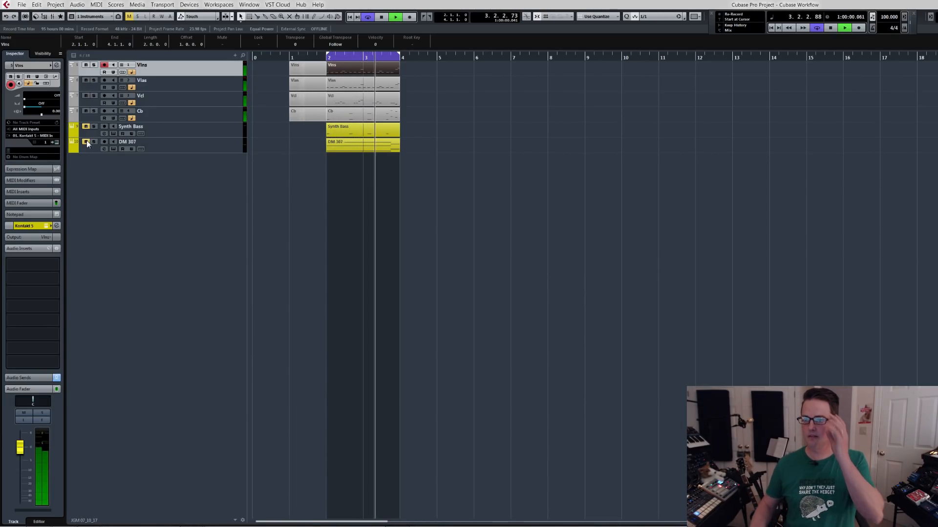
{"action": "key", "text": "space"}
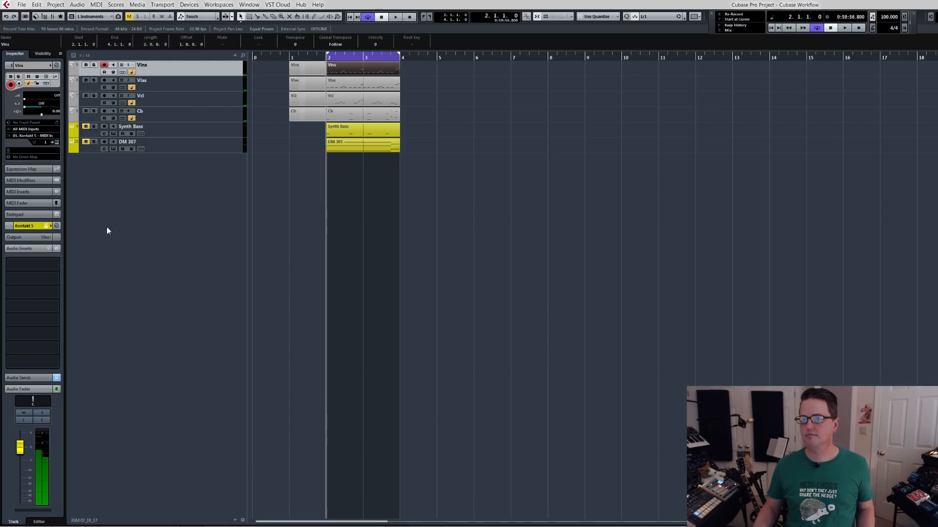
Open the mixer, play the string loop and hide the DM 307 channel from the Orch configuration.
{"action": "key", "text": "F3"}
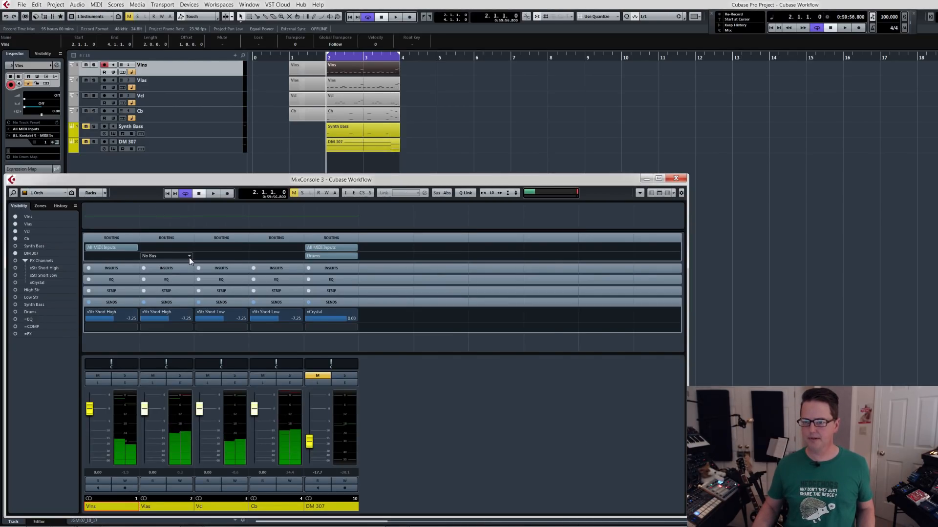
{"action": "key", "text": "space"}
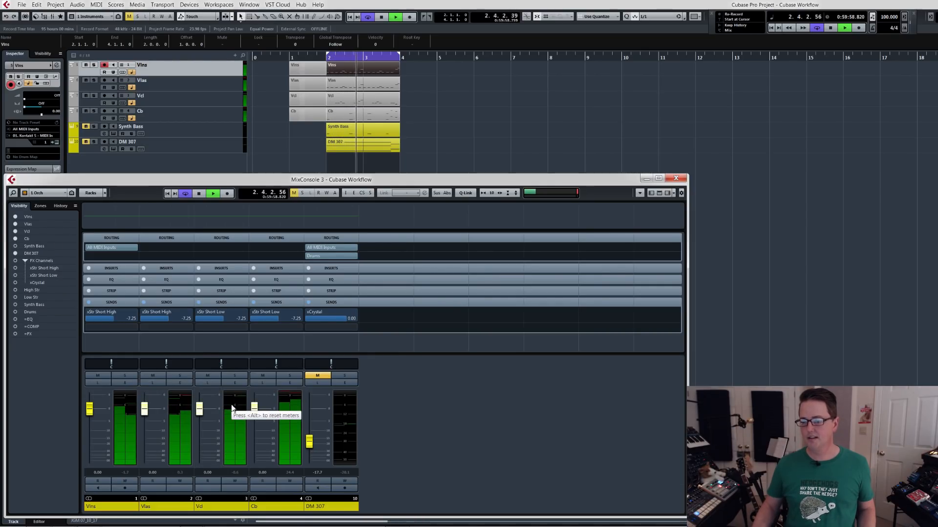
{"action": "left_click", "coordinate": [334, 508]}
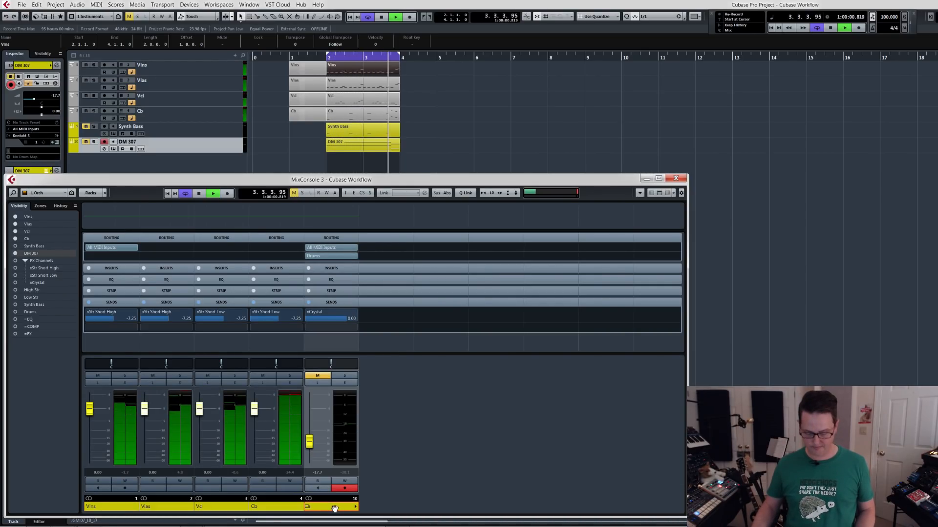
{"action": "key", "text": "shift+h"}
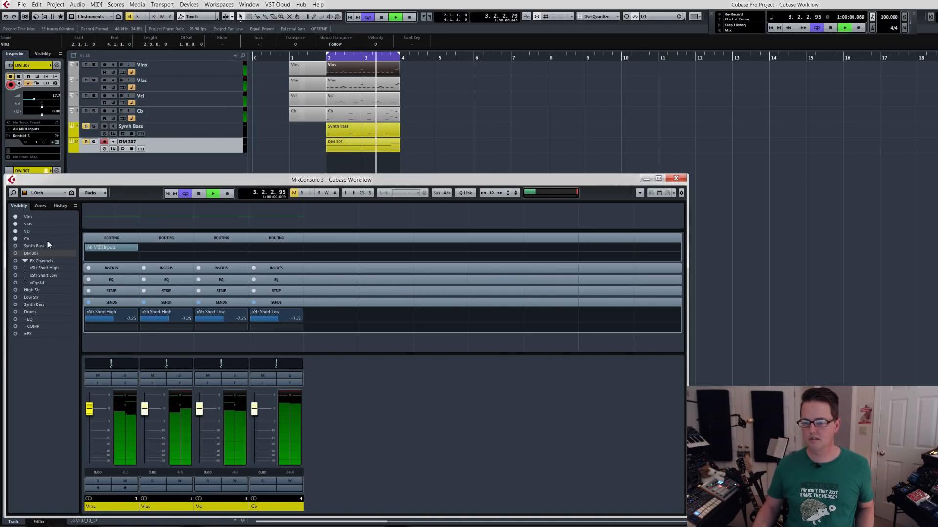
{"action": "key", "text": "space"}
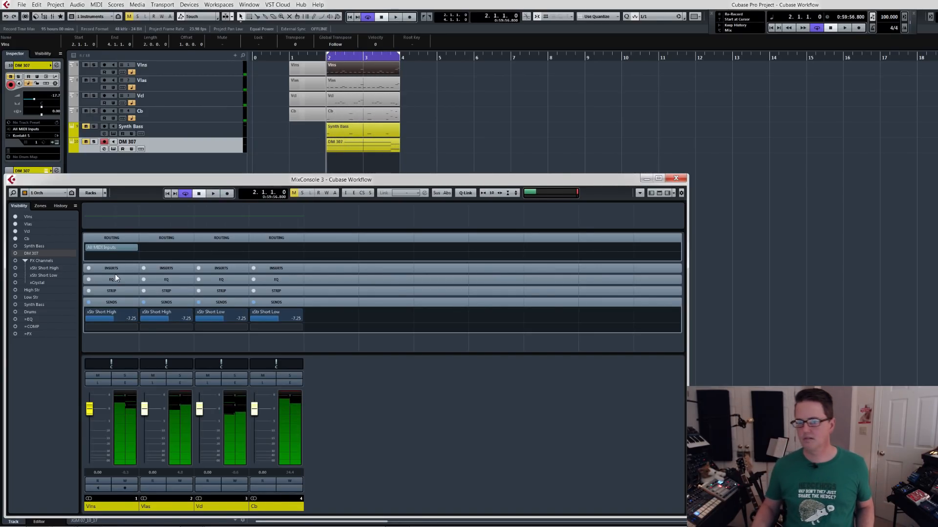
In the FX mixer configuration, lower xStr Short Low to about -5 dB and xStr Short High slightly, then play the loop.
{"action": "left_click", "coordinate": [48, 192]}
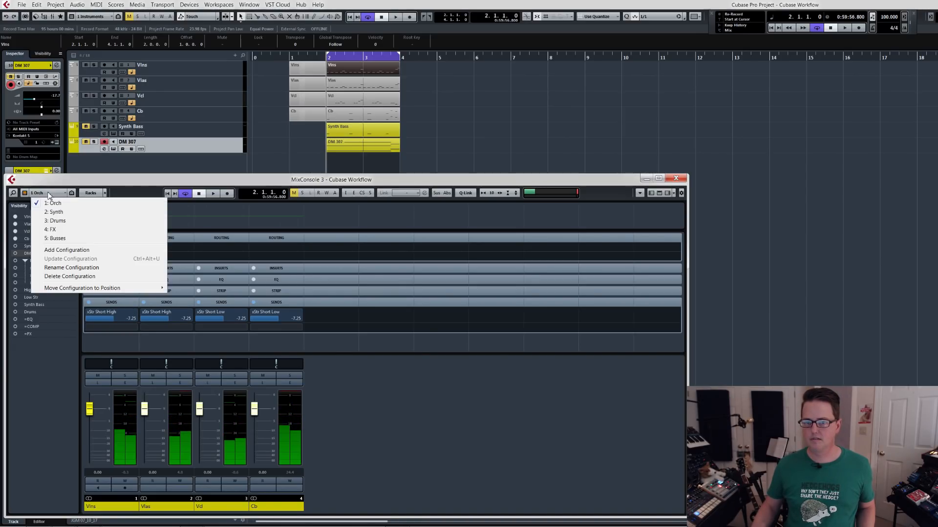
{"action": "left_click", "coordinate": [61, 231]}
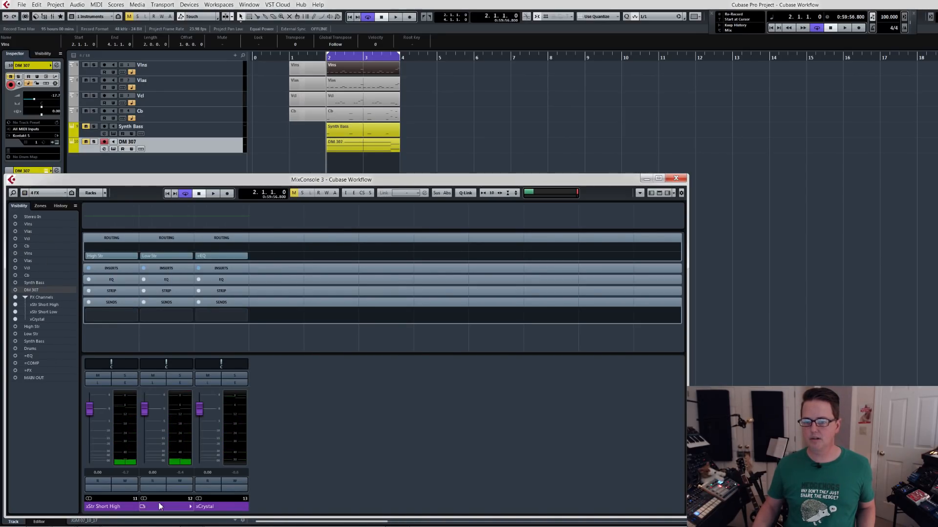
{"action": "left_click", "coordinate": [122, 508]}
{"action": "left_click", "coordinate": [168, 506]}
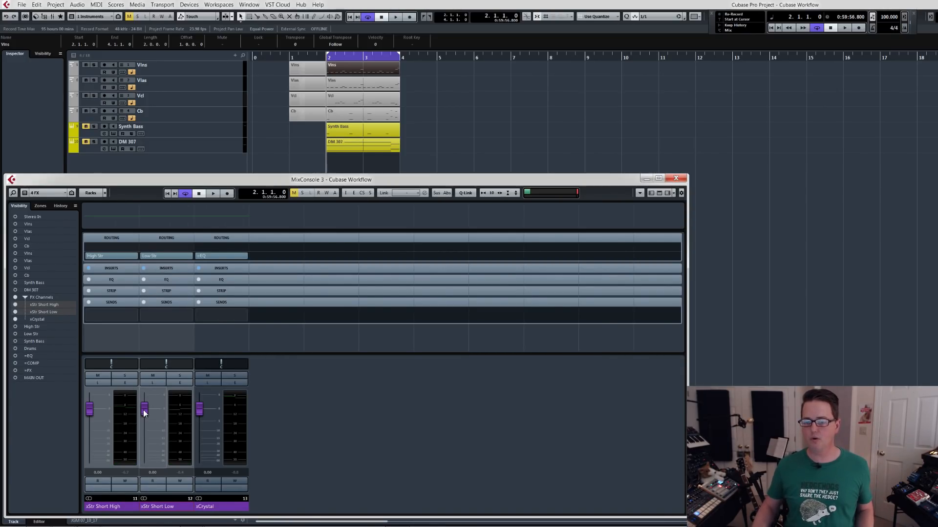
{"action": "left_click", "coordinate": [143, 410]}
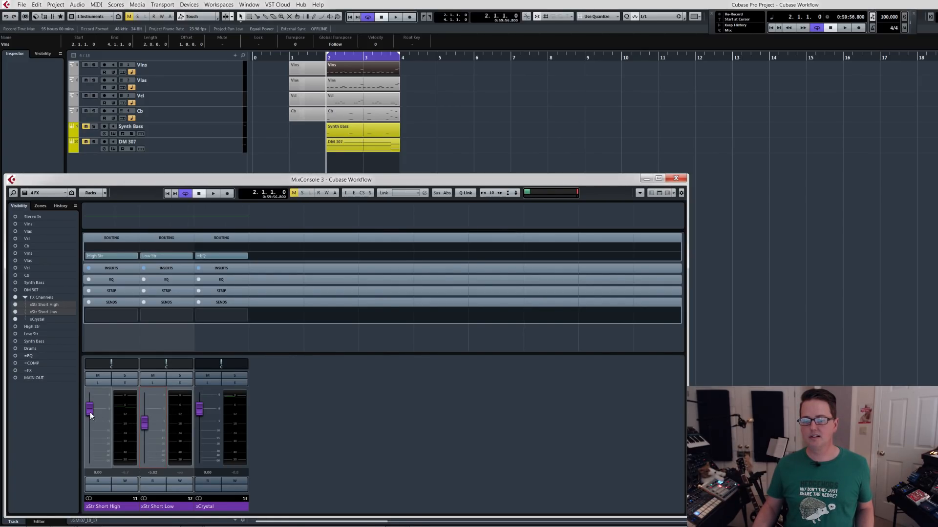
{"action": "left_click_drag", "start_coordinate": [90, 412], "coordinate": [90, 417]}
{"action": "key", "text": "space"}
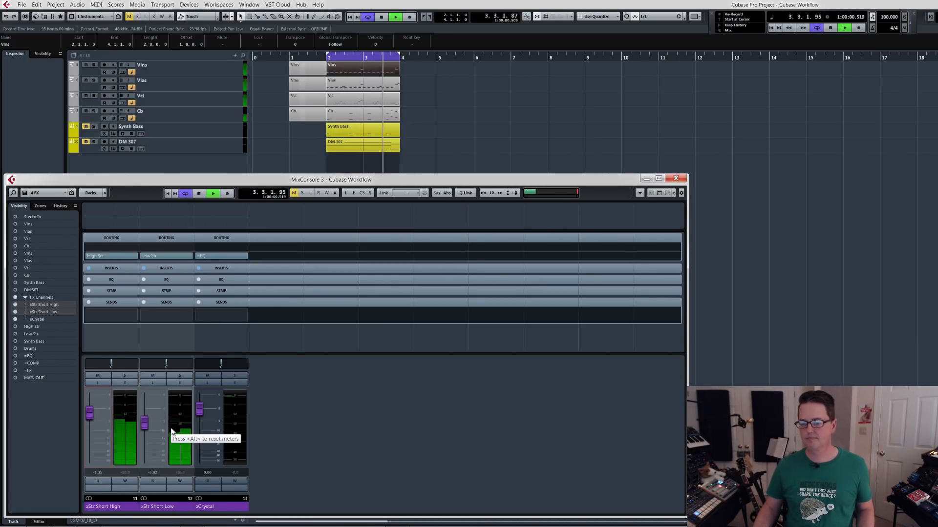
{"action": "key", "text": "space"}
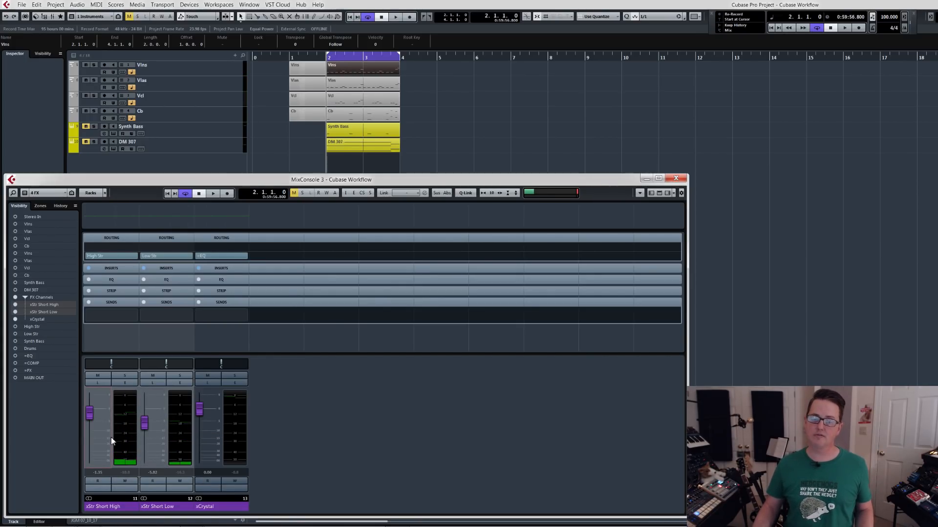
View the mixer's Busses configuration, close the mixer and switch the project's track list to its Busses configuration.
{"action": "left_click", "coordinate": [49, 193]}
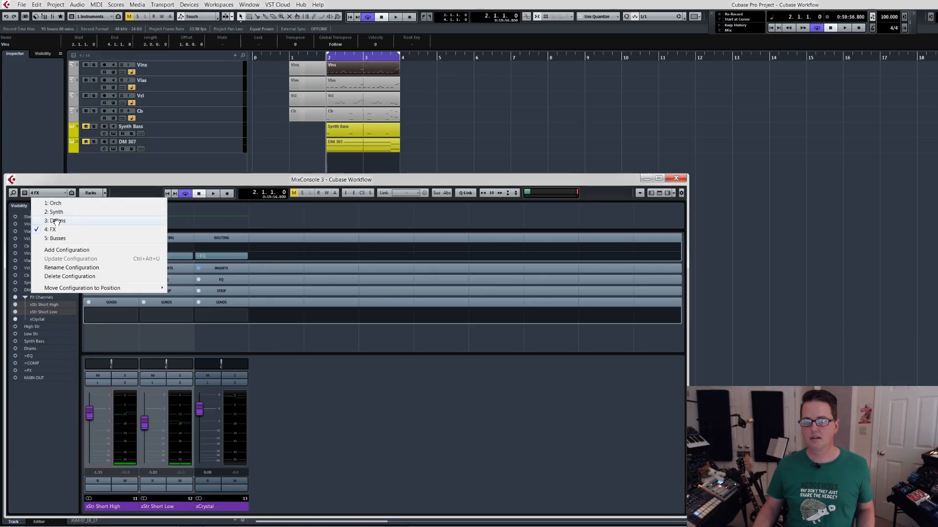
{"action": "left_click", "coordinate": [57, 238]}
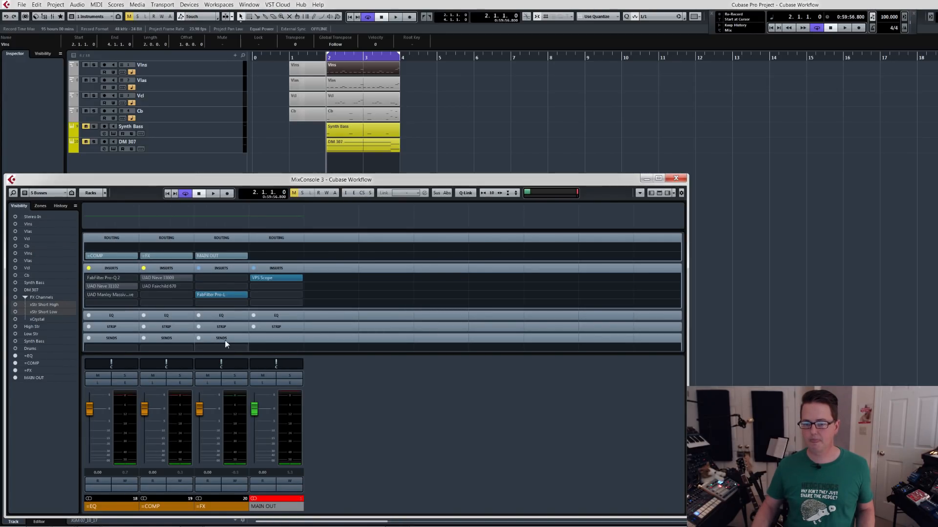
{"action": "left_click", "coordinate": [676, 179]}
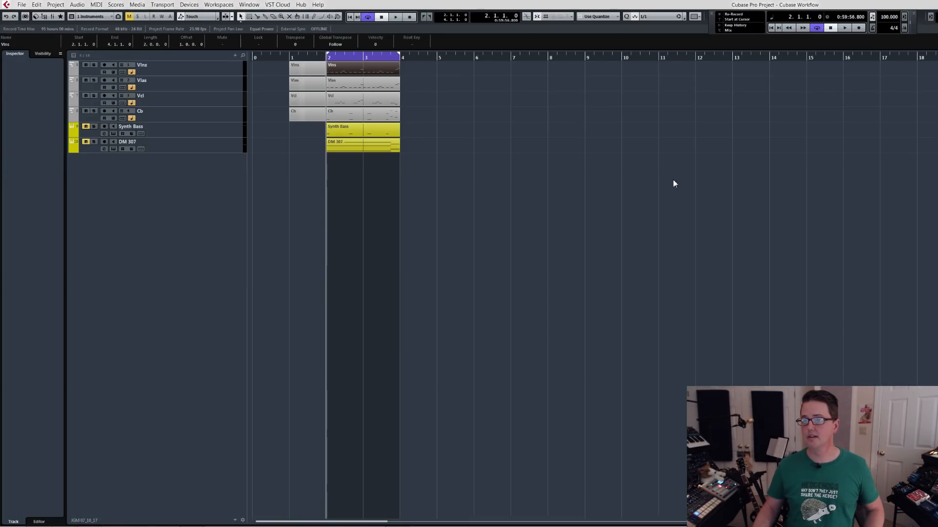
{"action": "left_click", "coordinate": [93, 16]}
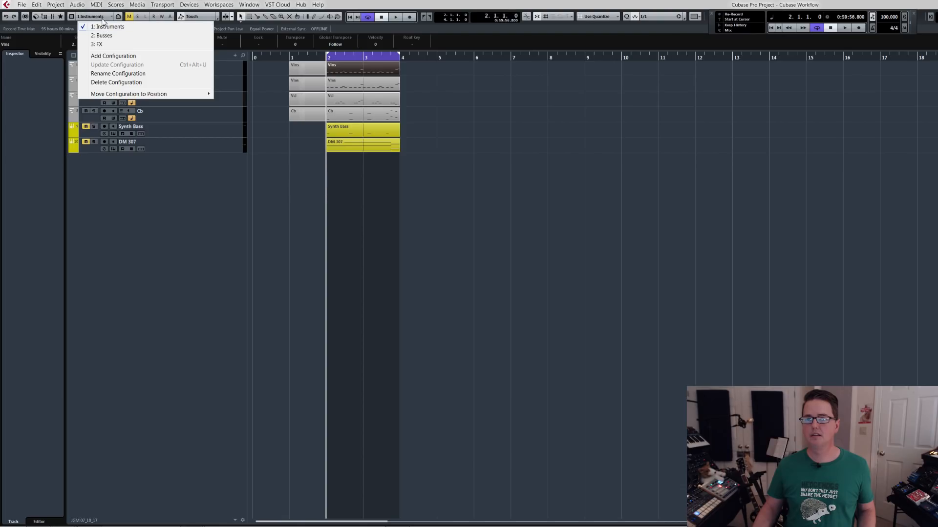
{"action": "left_click", "coordinate": [104, 37]}
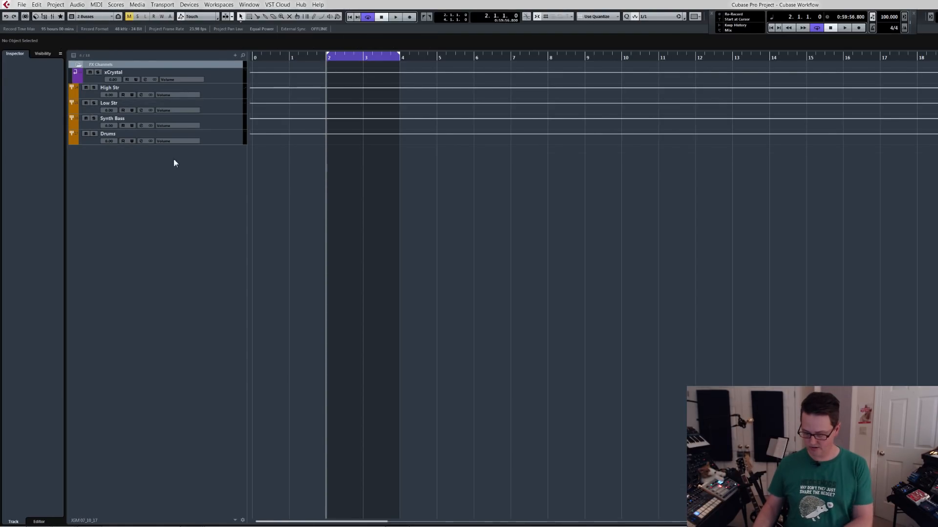
Reopen the mixer, move it higher and compare its Orch and Busses configurations.
{"action": "key", "text": "F3"}
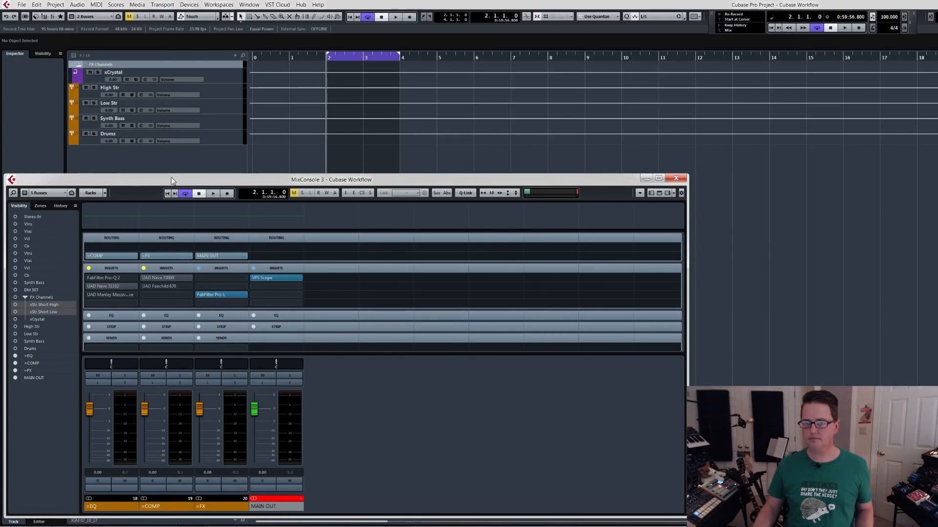
{"action": "left_click_drag", "start_coordinate": [169, 180], "coordinate": [188, 136]}
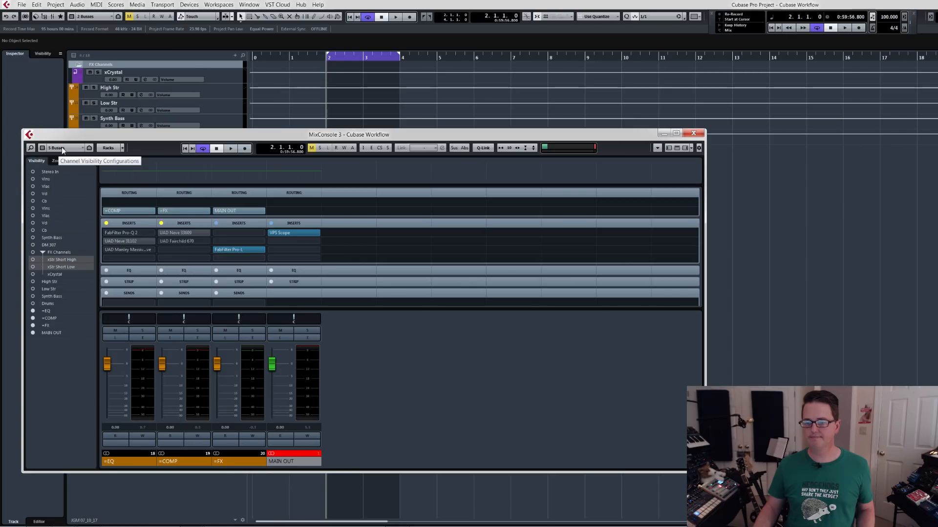
{"action": "left_click", "coordinate": [61, 148]}
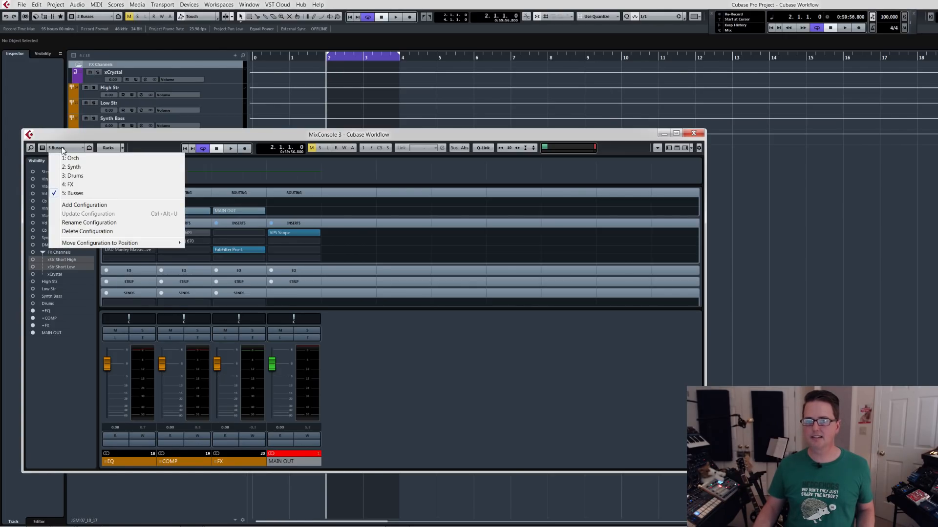
{"action": "left_click", "coordinate": [68, 159]}
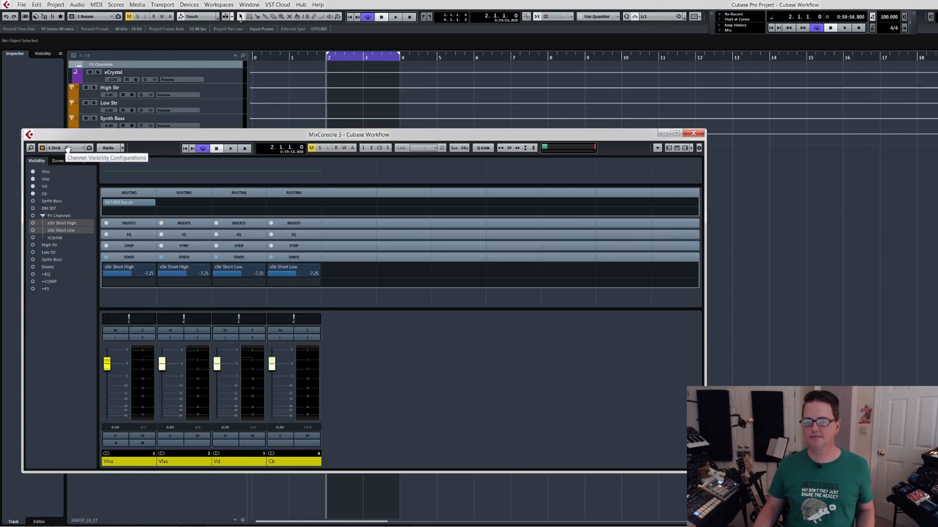
{"action": "left_click", "coordinate": [67, 148]}
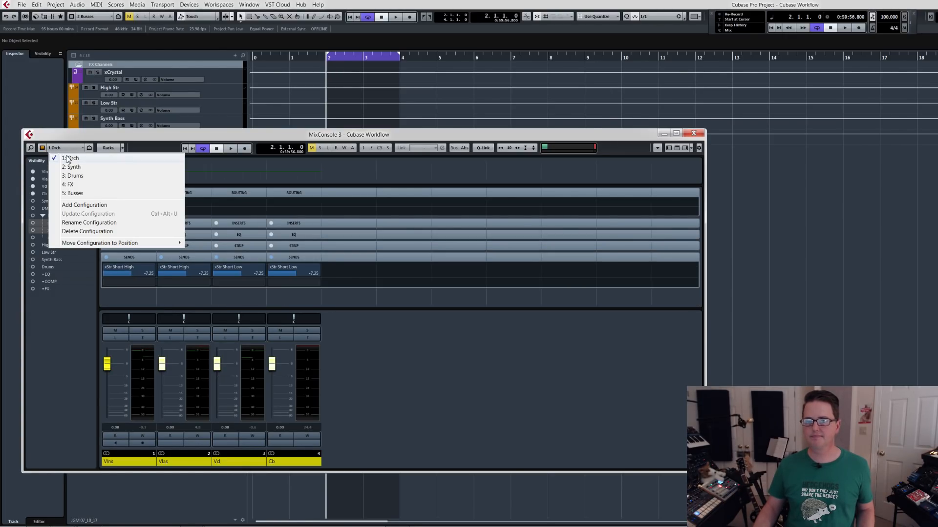
{"action": "left_click", "coordinate": [77, 194]}
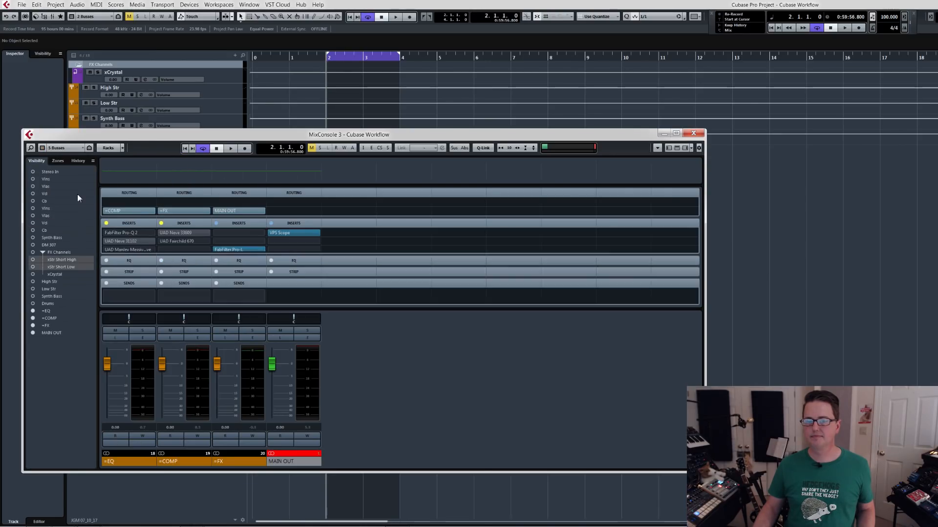
Save the displayed =EQ, =COMP, =FX and MAIN OUT channels as a new mixer configuration named Master.
{"action": "left_click", "coordinate": [65, 149]}
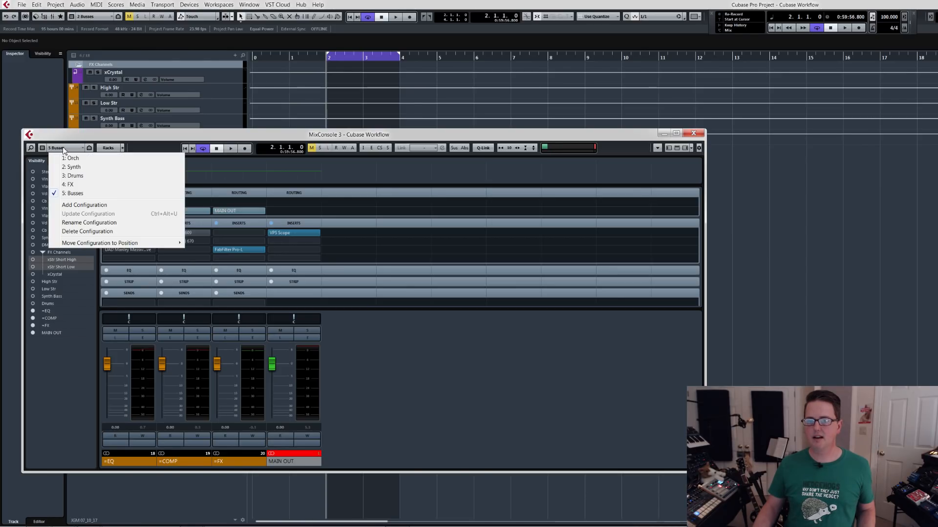
{"action": "left_click", "coordinate": [77, 204]}
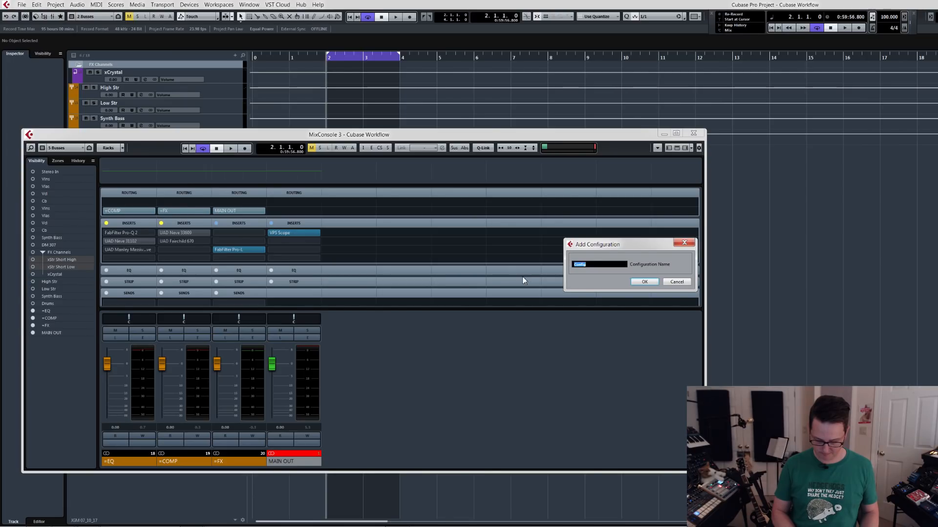
{"action": "type", "text": "Master"}
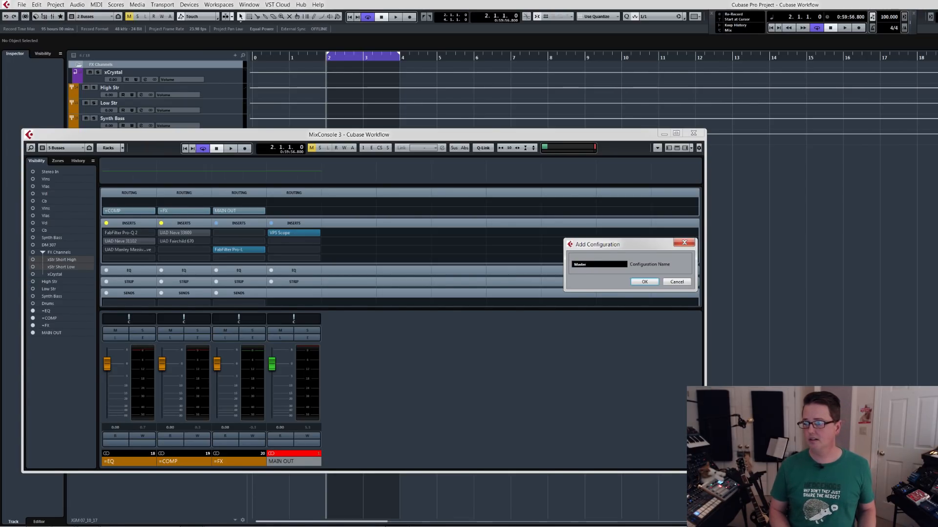
{"action": "key", "text": "Return"}
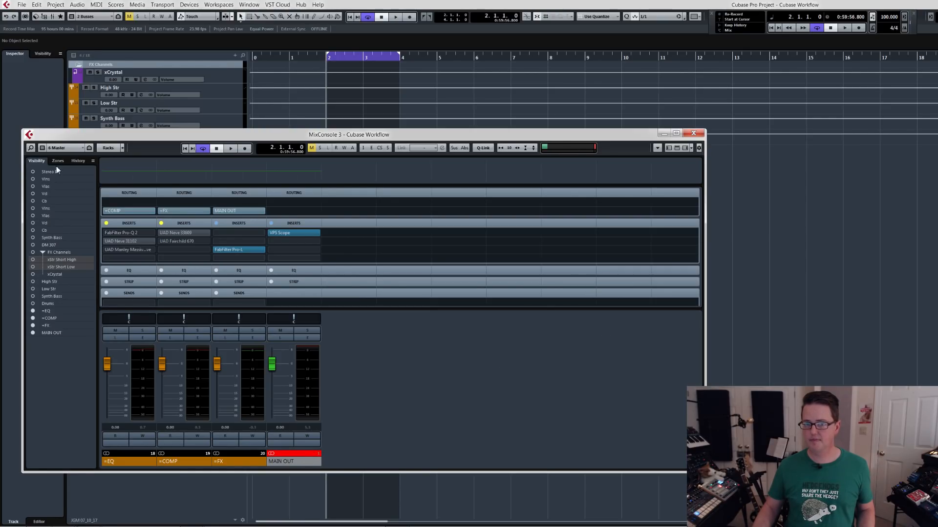
Make the mixer's Busses configuration show only the High Str, Low Str, Synth Bass and Drums channels.
{"action": "left_click", "coordinate": [74, 146]}
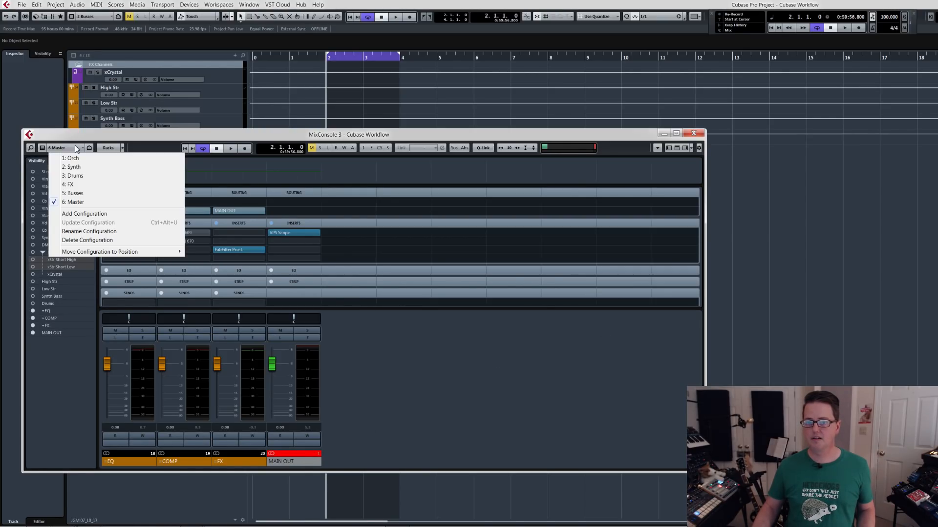
{"action": "left_click", "coordinate": [77, 196]}
{"action": "left_click", "coordinate": [54, 281]}
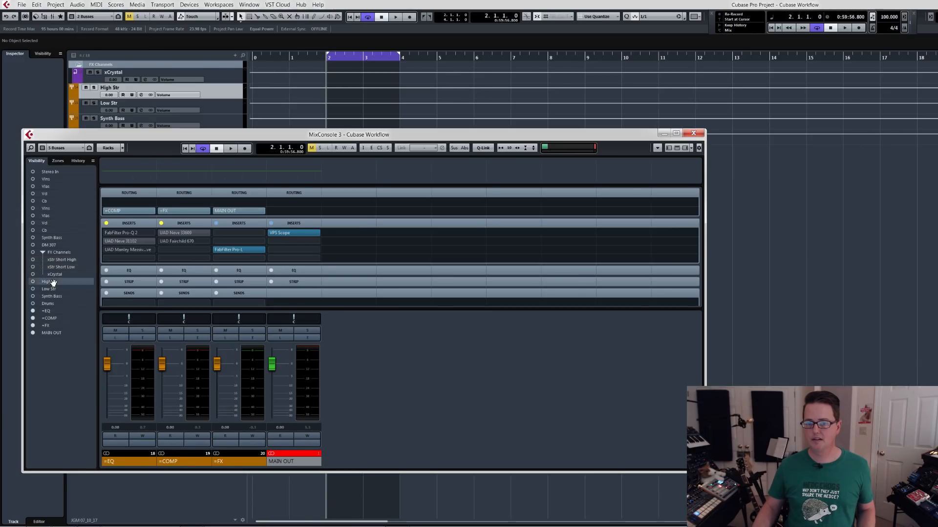
{"action": "left_click", "coordinate": [43, 297], "text": "shift"}
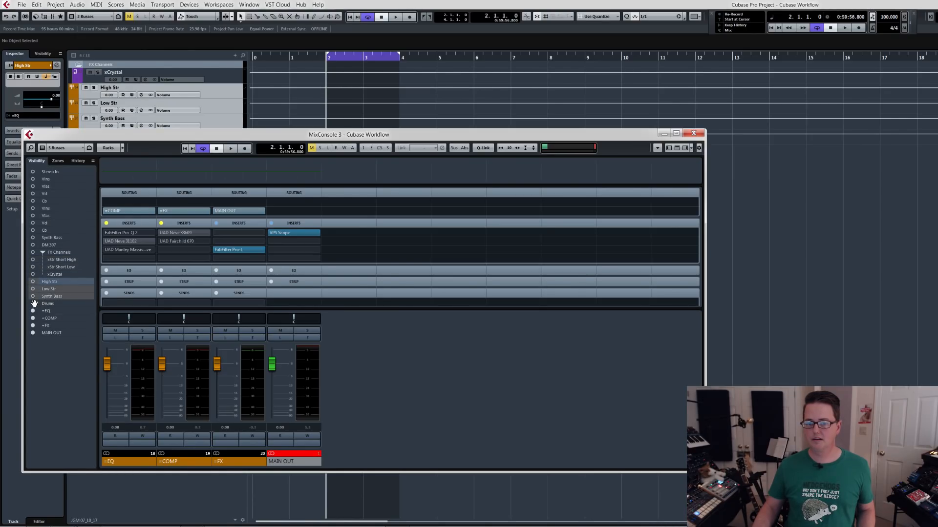
{"action": "left_click", "coordinate": [33, 296]}
{"action": "left_click", "coordinate": [33, 304]}
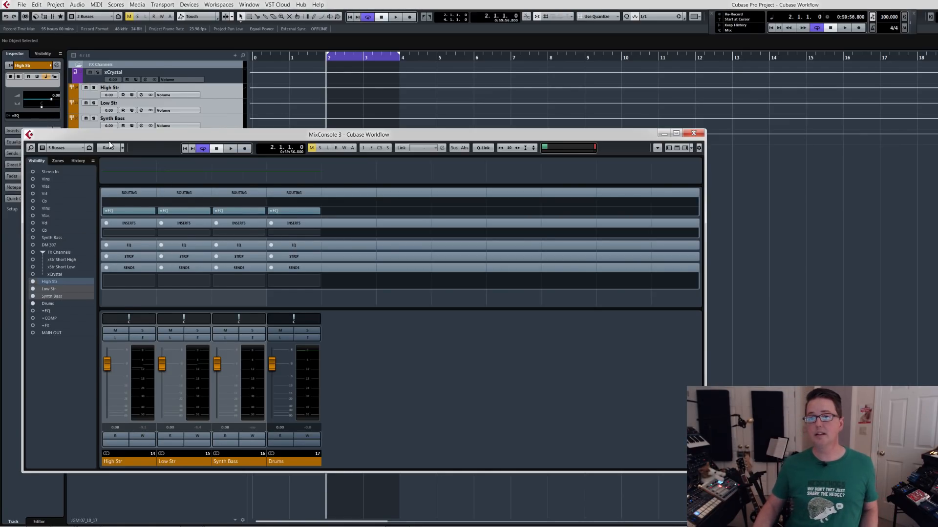
View the mixer's Master configuration and return to the Busses configuration.
{"action": "left_click", "coordinate": [64, 148]}
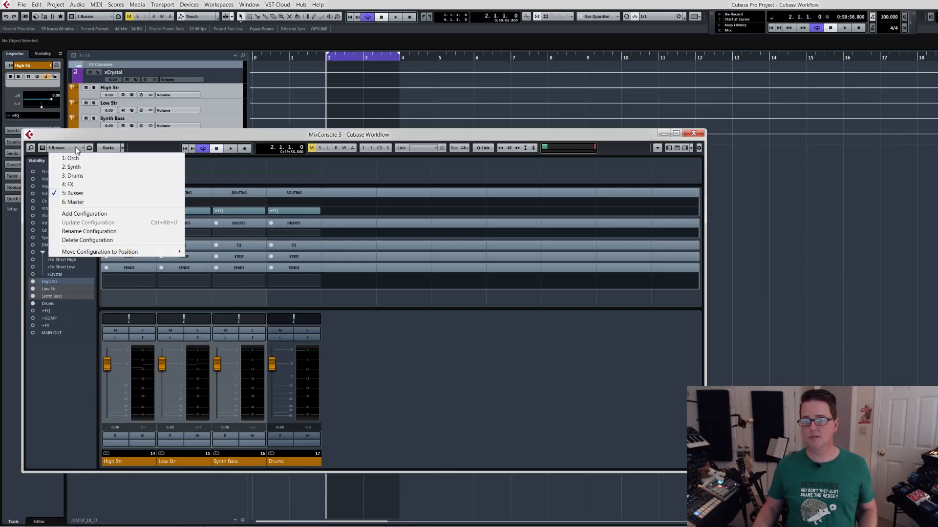
{"action": "left_click", "coordinate": [75, 201]}
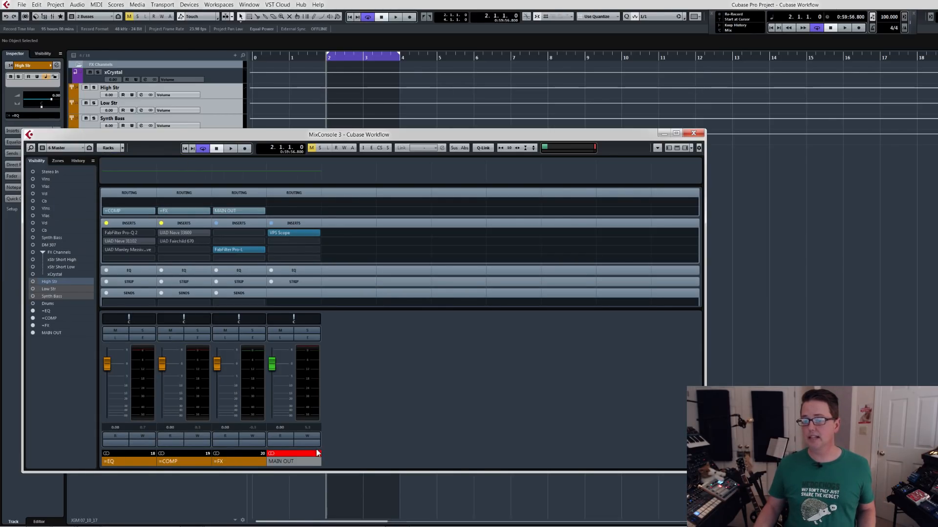
{"action": "left_click", "coordinate": [69, 149]}
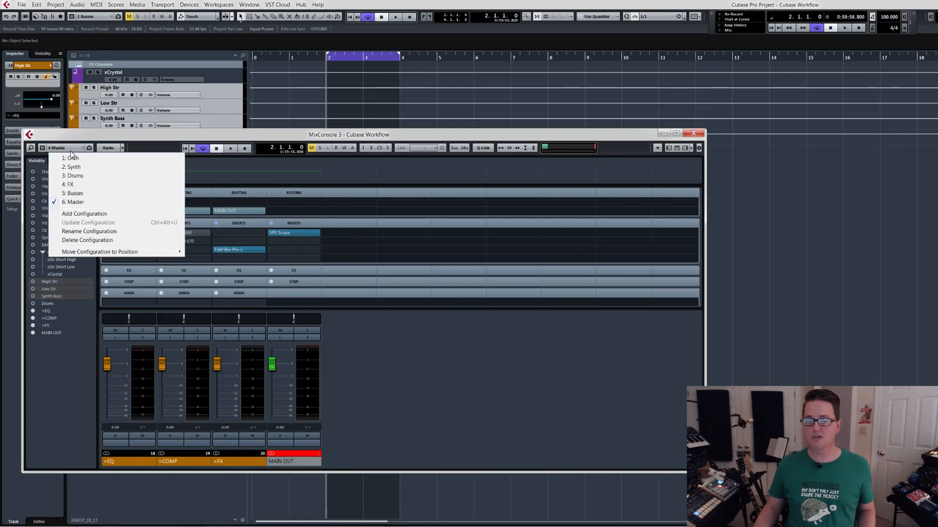
{"action": "left_click", "coordinate": [74, 190]}
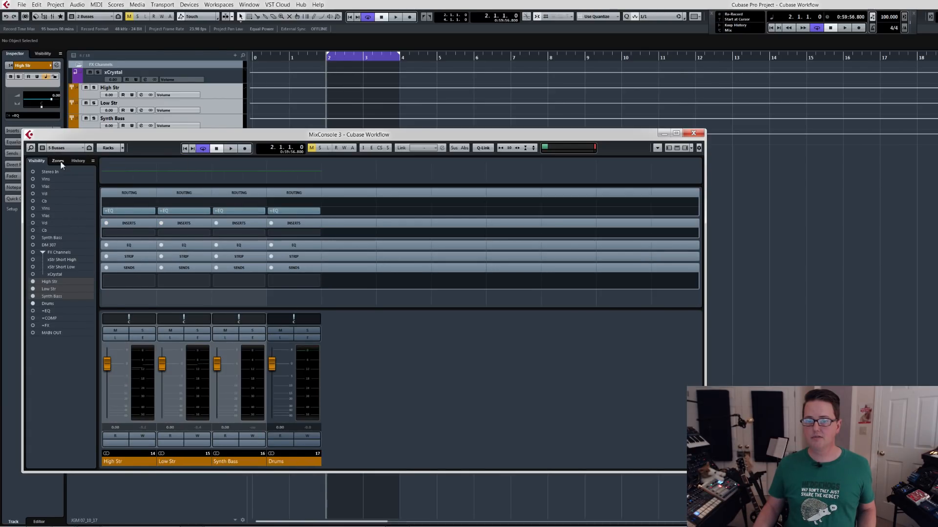
Rename the mixer's Busses configuration to =Busses.
{"action": "left_click", "coordinate": [64, 150]}
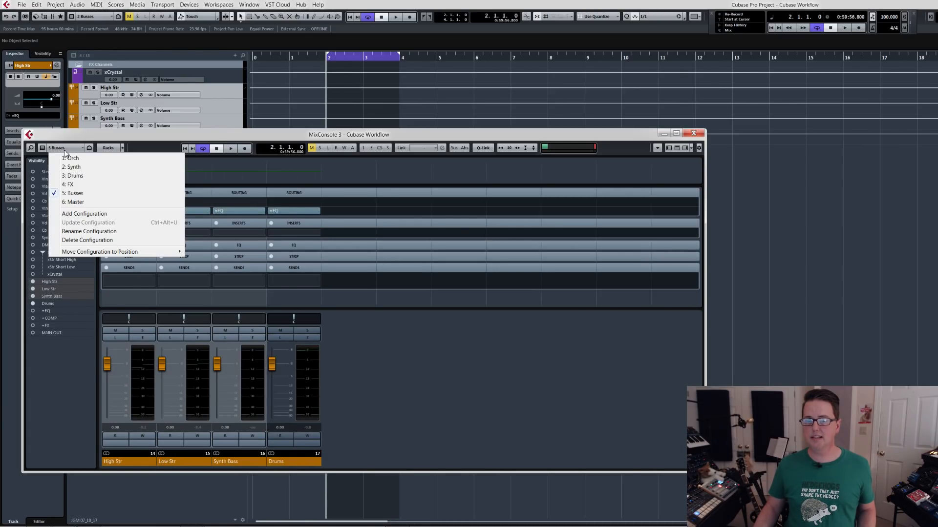
{"action": "left_click", "coordinate": [93, 231]}
{"action": "key", "text": "Right"}
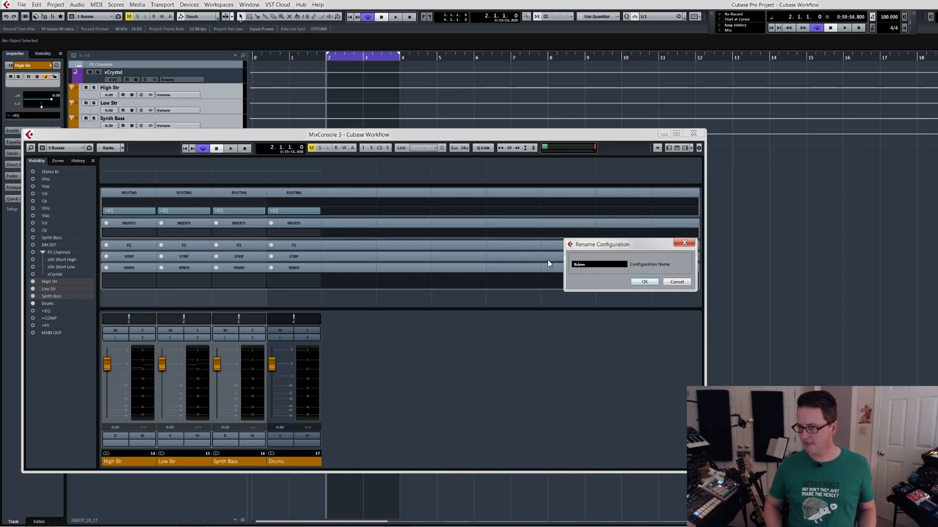
{"action": "type", "text": "="}
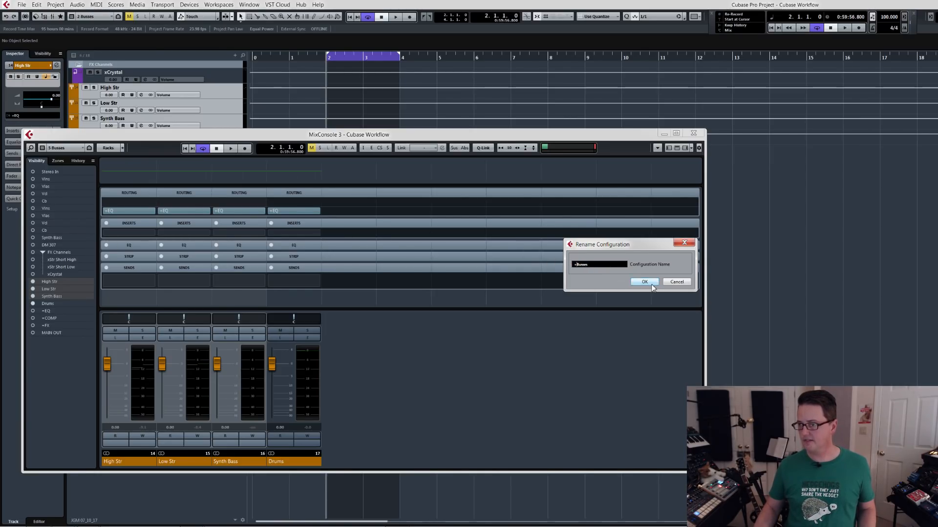
{"action": "left_click", "coordinate": [644, 283]}
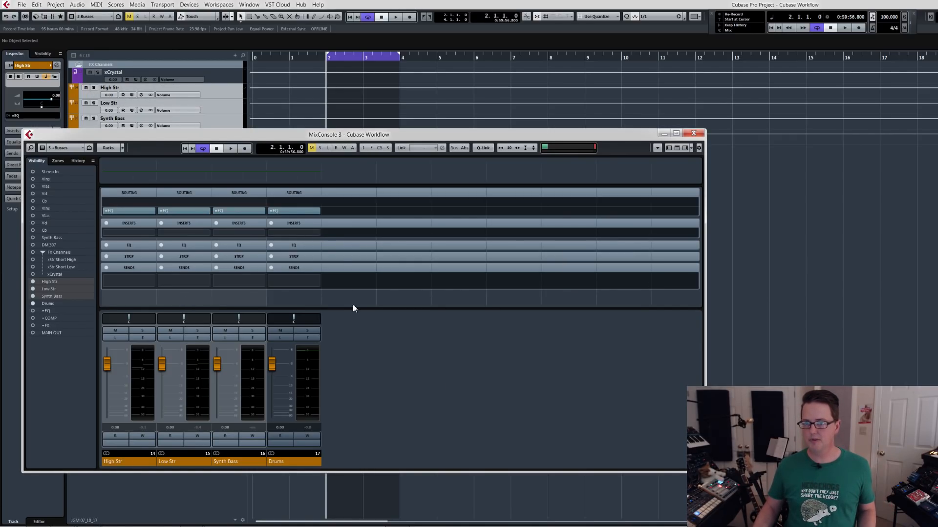
Audition the High Str and Low Str busses soloed together in a short playback, and release the Low Str solo.
{"action": "left_click", "coordinate": [142, 332]}
{"action": "left_click", "coordinate": [197, 332]}
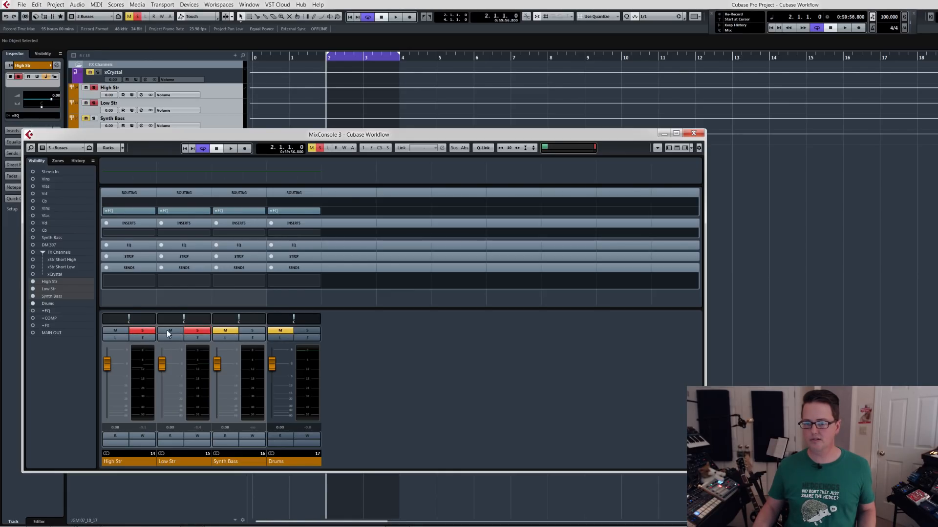
{"action": "key", "text": "space"}
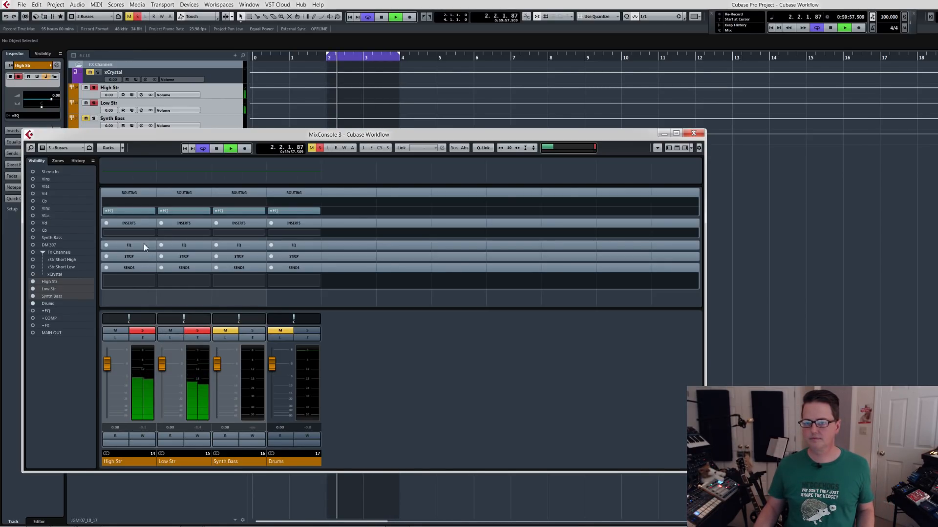
{"action": "key", "text": "space"}
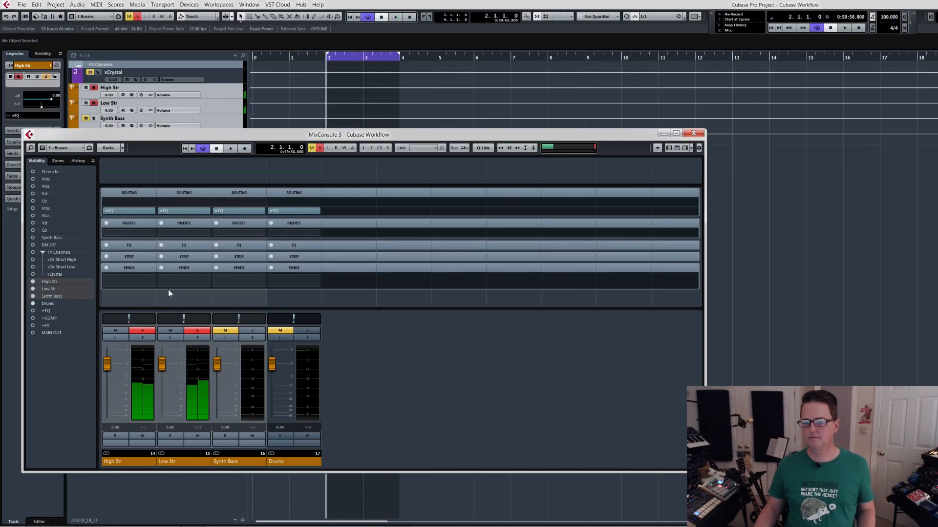
{"action": "left_click", "coordinate": [199, 333]}
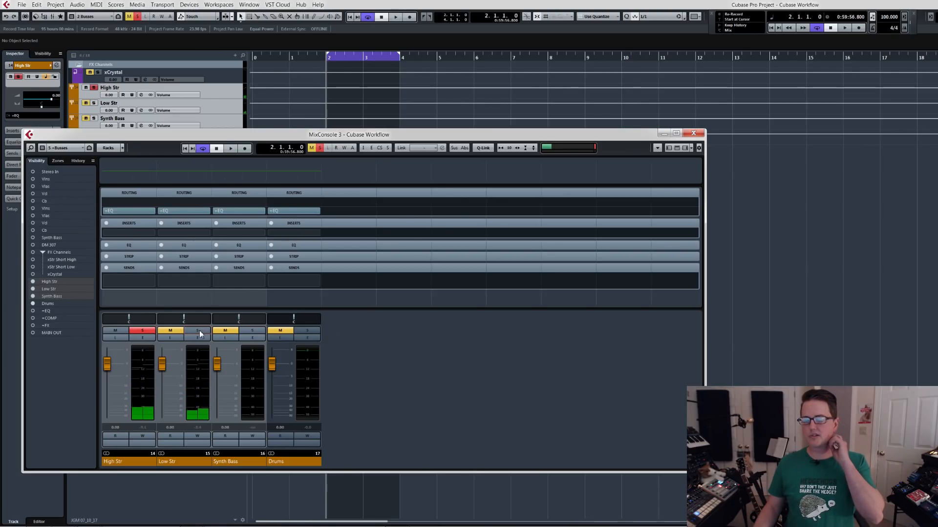
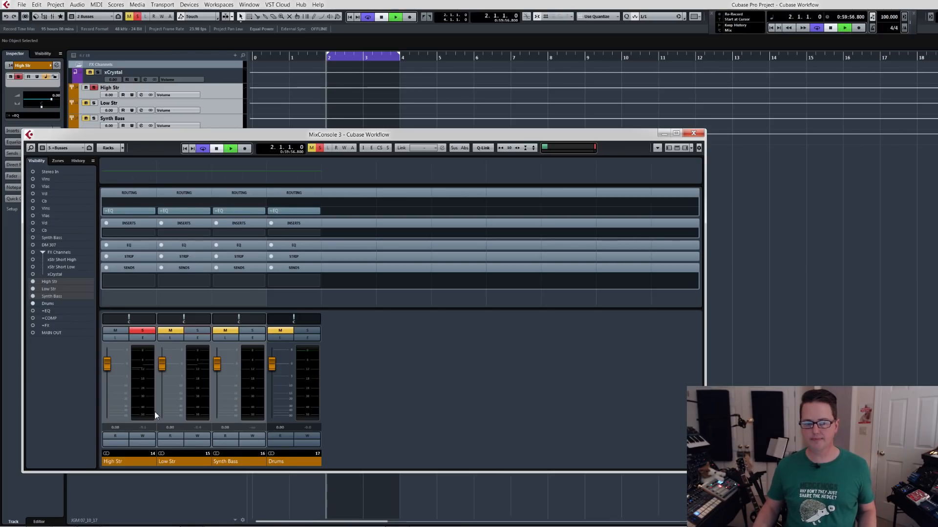
Audition the soloed High Str bus and load FabFilter Pro-Q 2 in its first insert slot.
{"action": "key", "text": "space"}
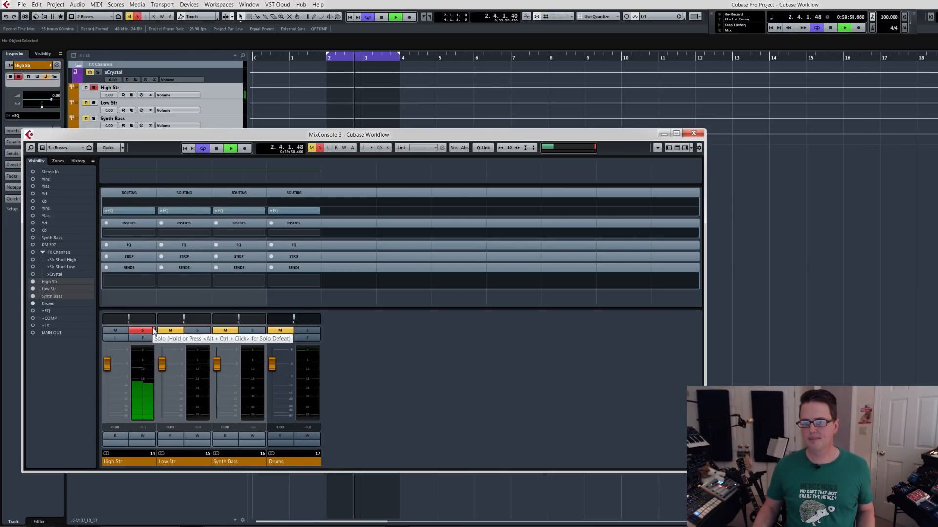
{"action": "key", "text": "space"}
{"action": "left_click", "coordinate": [148, 282]}
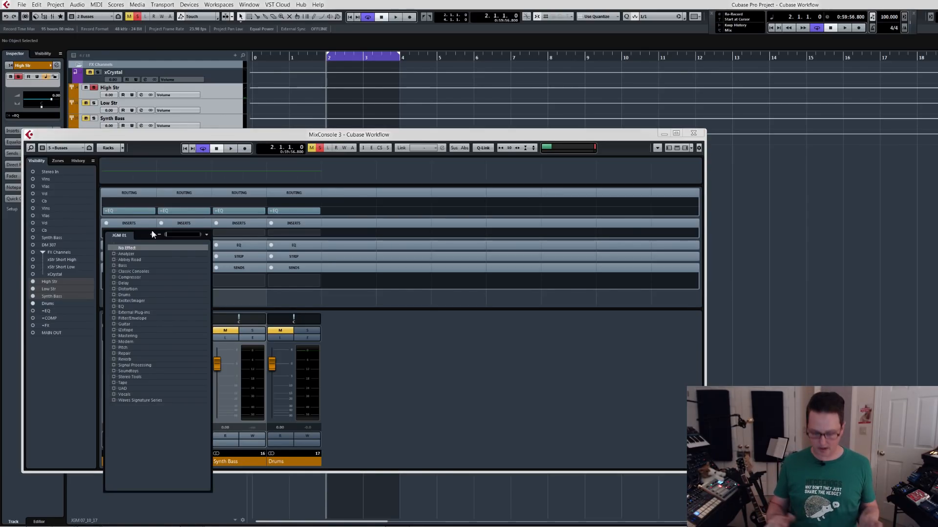
{"action": "type", "text": "pro"}
{"action": "key", "text": "Return"}
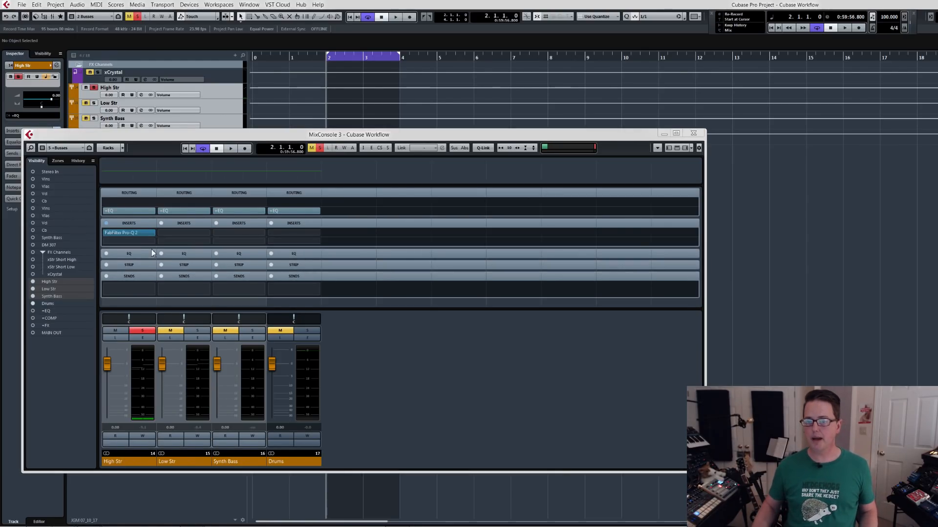
{"action": "left_click_drag", "start_coordinate": [258, 236], "coordinate": [253, 110]}
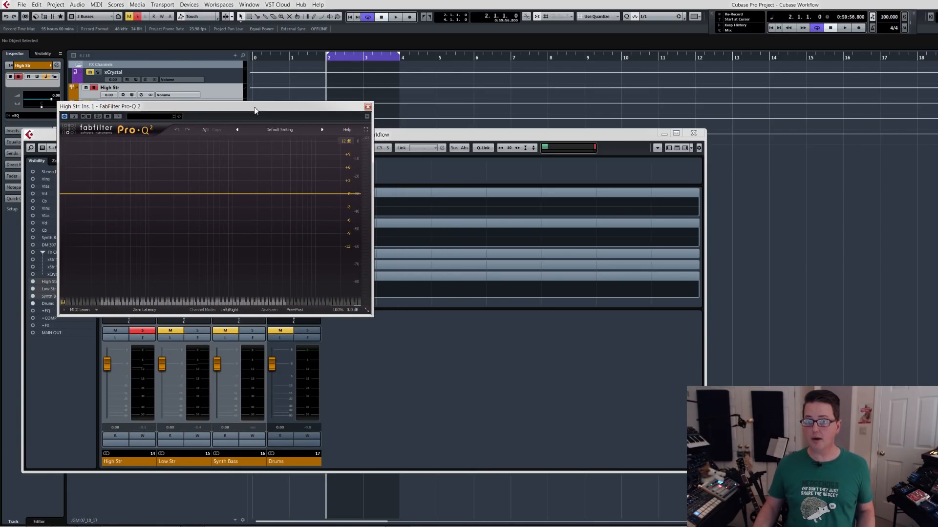
Check the High Str spectrum in a short playback and add a low-cut band at about 102 Hz.
{"action": "key", "text": "space"}
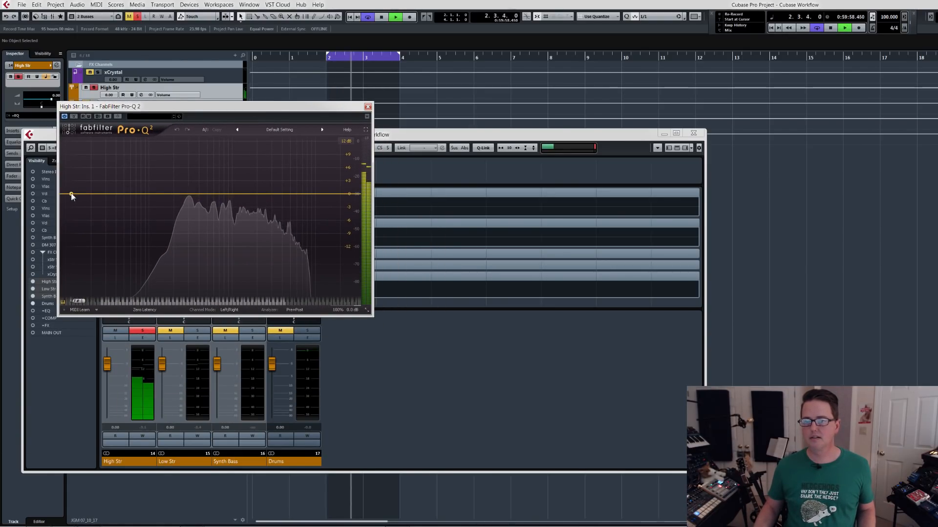
{"action": "key", "text": "space"}
{"action": "double_click", "coordinate": [118, 196]}
{"action": "left_click_drag", "start_coordinate": [119, 196], "coordinate": [150, 192]}
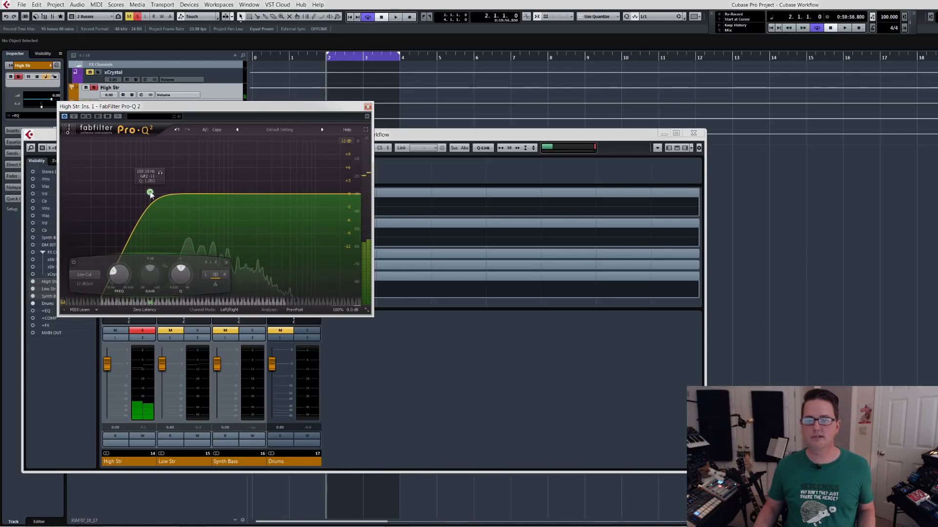
Add a narrowed bell cut of about -5.3 dB at about 4363 Hz to the High Str EQ during playback.
{"action": "double_click", "coordinate": [271, 197]}
{"action": "mouse_move", "coordinate": [270, 202]}
{"action": "left_mouse_down"}
{"action": "mouse_move", "coordinate": [257, 218]}
{"action": "mouse_move", "coordinate": [275, 217]}
{"action": "left_mouse_up"}
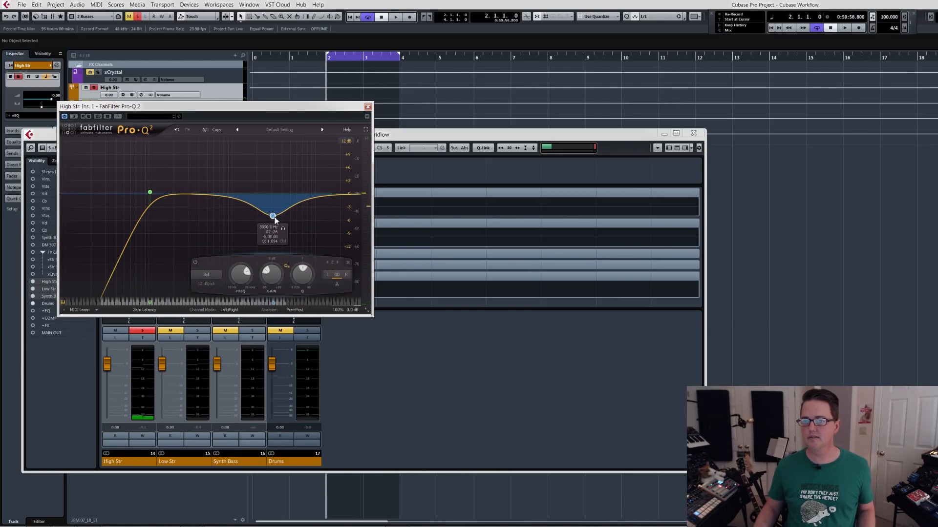
{"action": "key", "text": "space"}
{"action": "scroll", "coordinate": [273, 218], "scroll_direction": "up", "scroll_amount": 3}
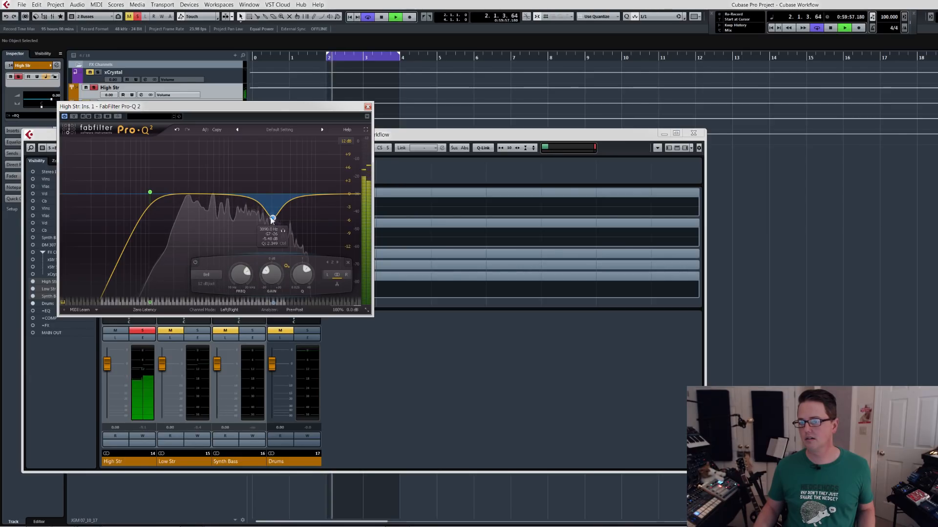
{"action": "mouse_move", "coordinate": [273, 218]}
{"action": "left_mouse_down"}
{"action": "mouse_move", "coordinate": [286, 212]}
{"action": "mouse_move", "coordinate": [279, 162]}
{"action": "mouse_move", "coordinate": [303, 162]}
{"action": "mouse_move", "coordinate": [285, 217]}
{"action": "left_mouse_up"}
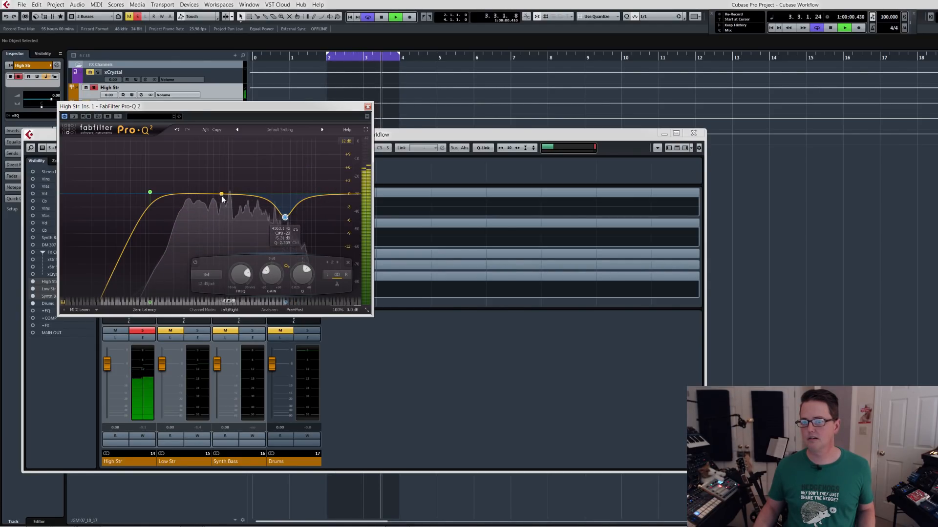
Add a second narrowed bell cut of about -4.3 dB at about 597 Hz to the High Str EQ.
{"action": "left_click", "coordinate": [209, 210]}
{"action": "scroll", "coordinate": [209, 211], "scroll_direction": "up", "scroll_amount": 4}
{"action": "left_click_drag", "start_coordinate": [209, 211], "coordinate": [214, 214]}
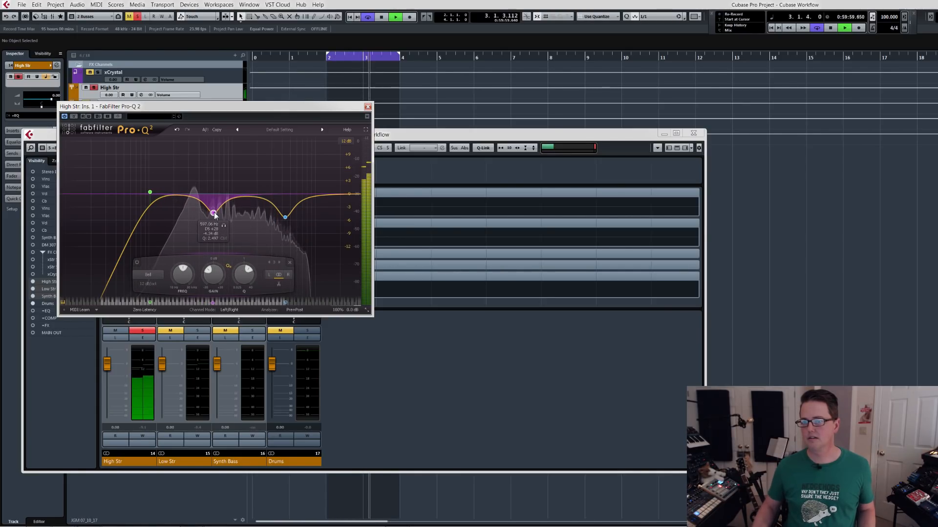
{"action": "left_click_drag", "start_coordinate": [336, 195], "coordinate": [331, 192]}
{"action": "key", "text": "space"}
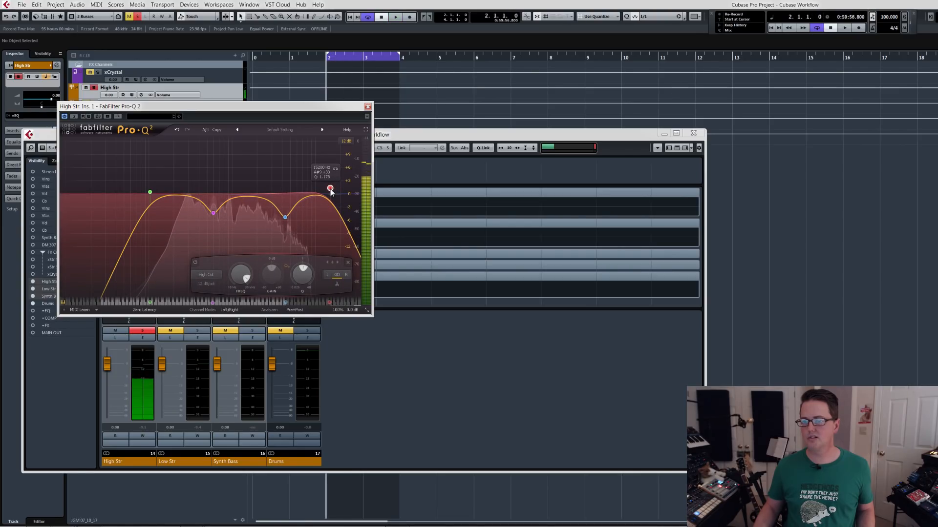
{"action": "left_click", "coordinate": [348, 264]}
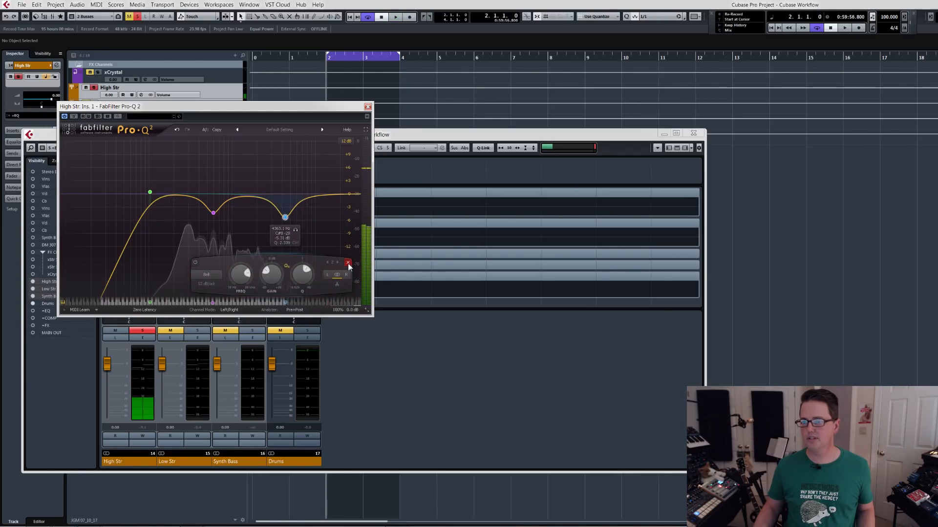
{"action": "left_click", "coordinate": [342, 195]}
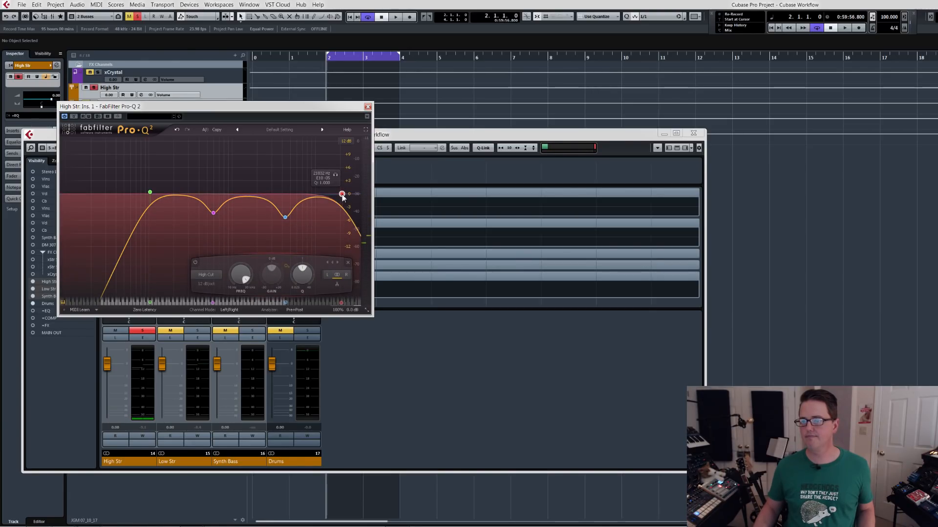
{"action": "left_click", "coordinate": [348, 264]}
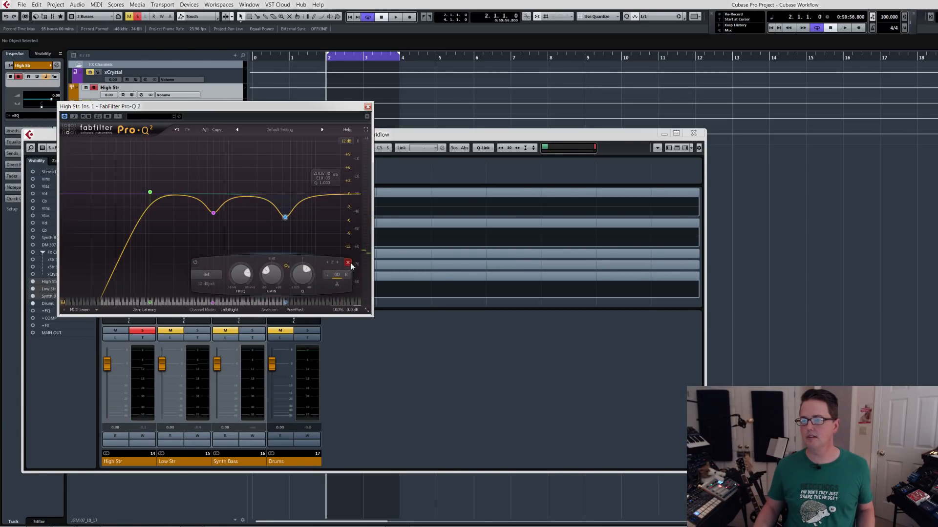
Close the High Str EQ, audition the bus, and switch the solo to Low Str for playback.
{"action": "left_click", "coordinate": [368, 107]}
{"action": "key", "text": "space"}
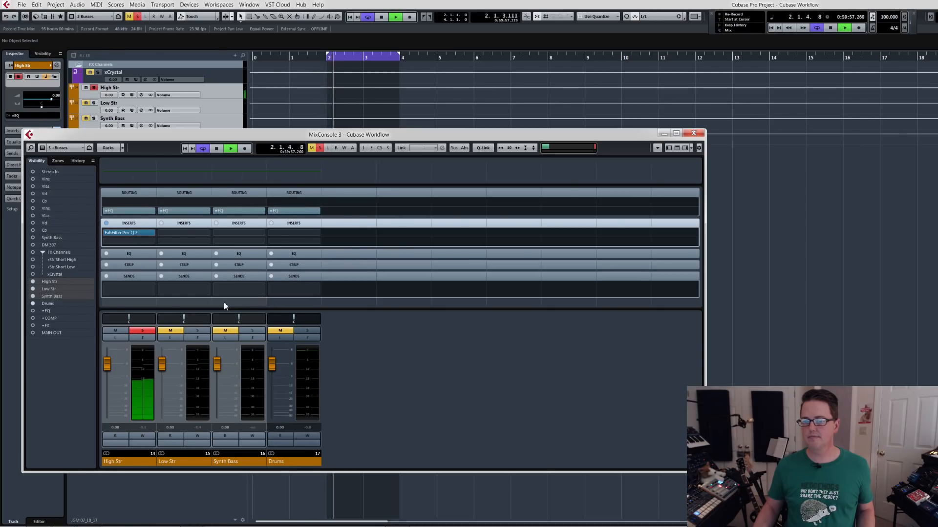
{"action": "left_click", "coordinate": [143, 331]}
{"action": "left_click", "coordinate": [197, 330]}
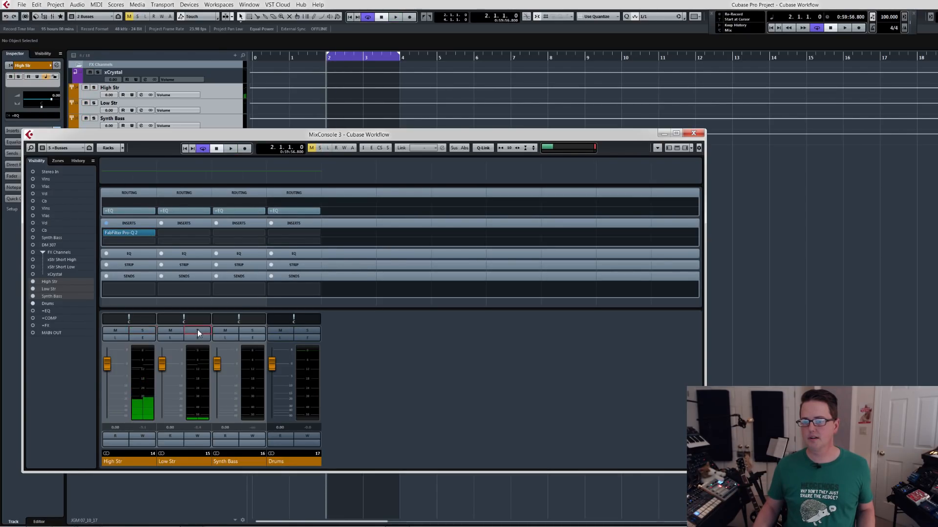
{"action": "key", "text": "space"}
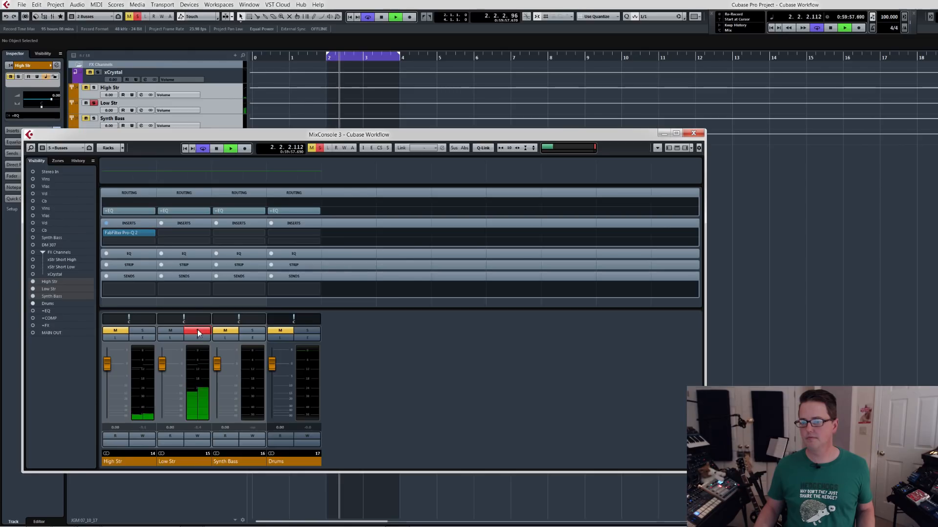
Stop playback, copy the High Str inserts to Low Str, and lower the low-cut frequency in the copied Pro-Q 2.
{"action": "mouse_move", "coordinate": [133, 233]}
{"action": "left_mouse_down"}
{"action": "mouse_move", "coordinate": [136, 224]}
{"action": "mouse_move", "coordinate": [184, 226]}
{"action": "mouse_move", "coordinate": [136, 224]}
{"action": "left_mouse_up"}
{"action": "key", "text": "space"}
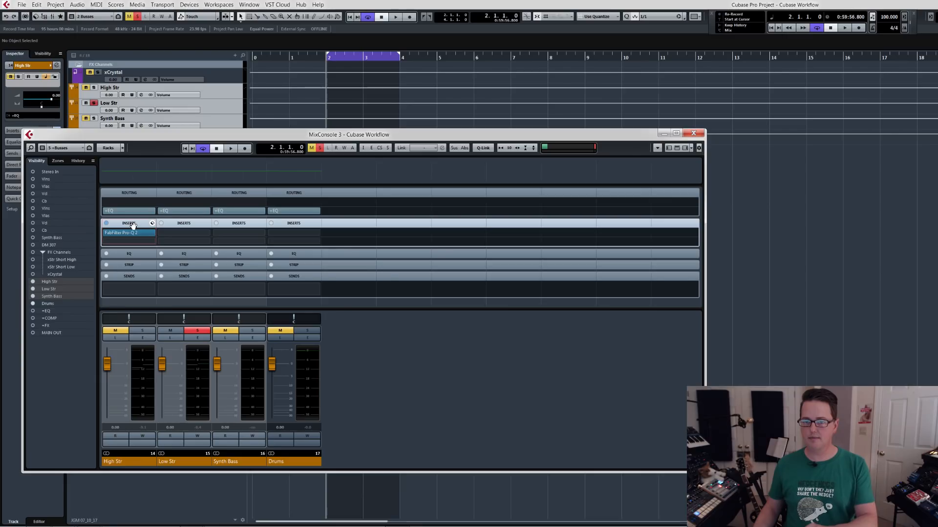
{"action": "left_click_drag", "start_coordinate": [129, 224], "coordinate": [179, 226]}
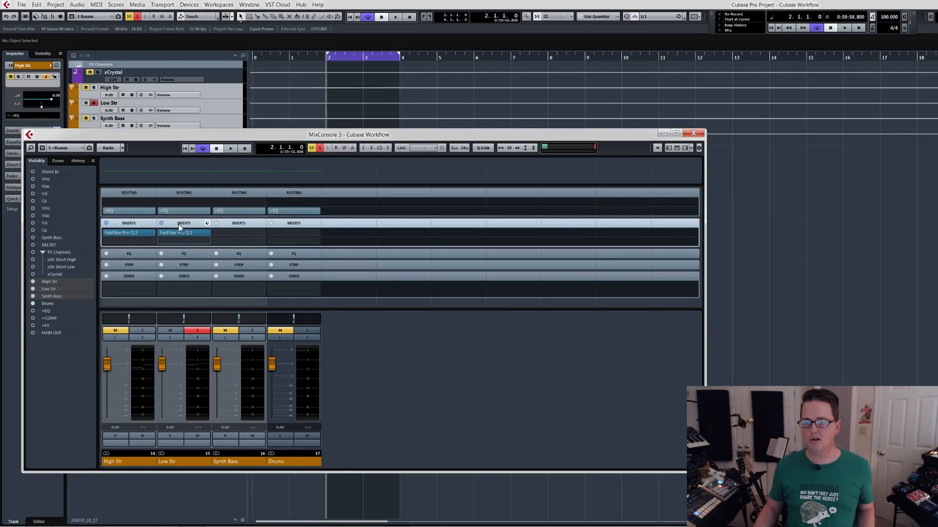
{"action": "left_click_drag", "start_coordinate": [180, 234], "coordinate": [180, 234]}
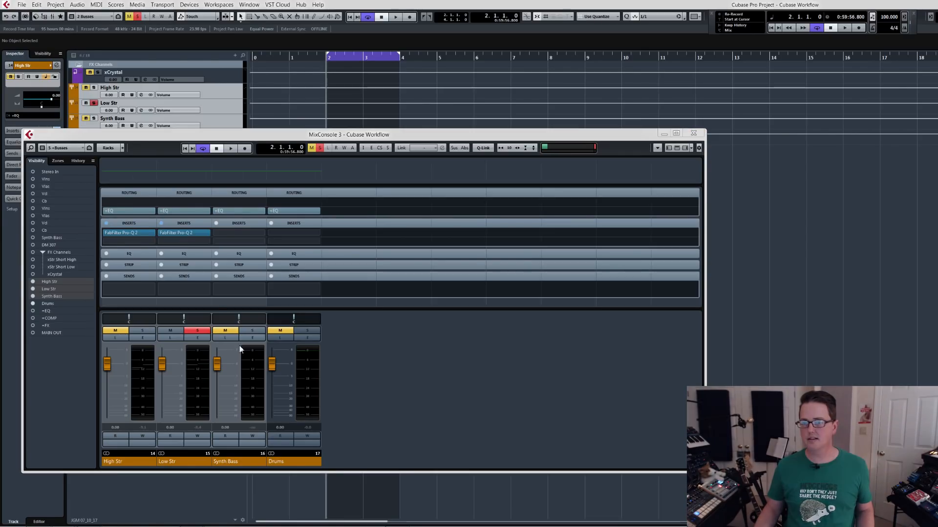
{"action": "left_click_drag", "start_coordinate": [310, 111], "coordinate": [319, 183]}
{"action": "left_click_drag", "start_coordinate": [220, 268], "coordinate": [196, 268]}
Remove both bell cuts from the Low Str EQ during playback, keeping only the low cut, and close the EQ.
{"action": "key", "text": "space"}
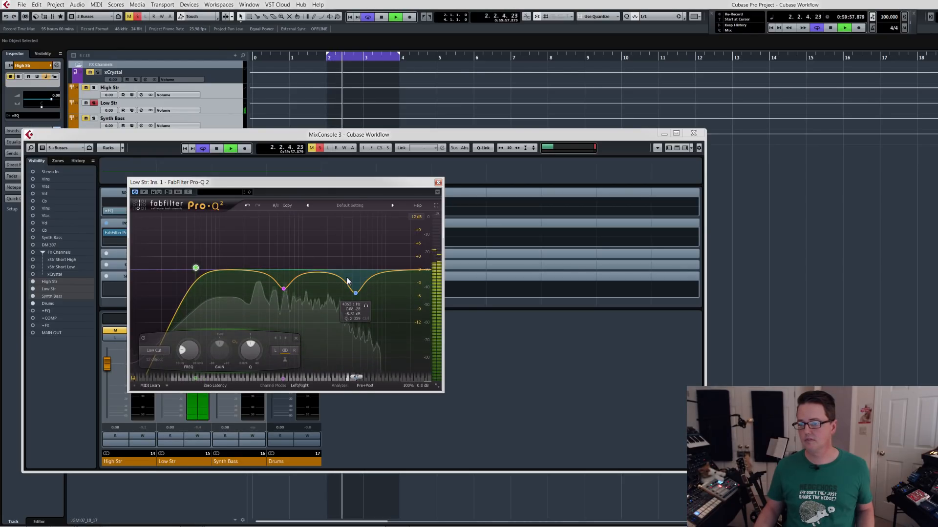
{"action": "left_click", "coordinate": [357, 293]}
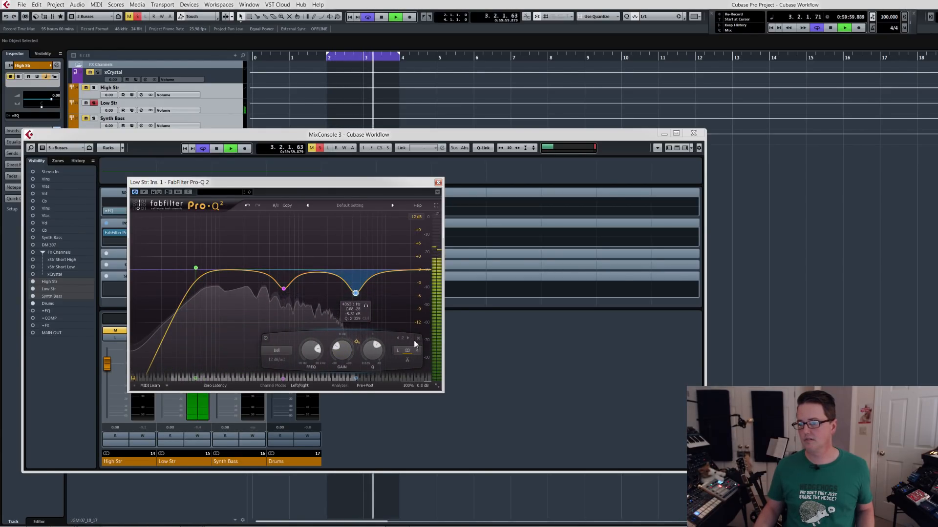
{"action": "left_click", "coordinate": [418, 338]}
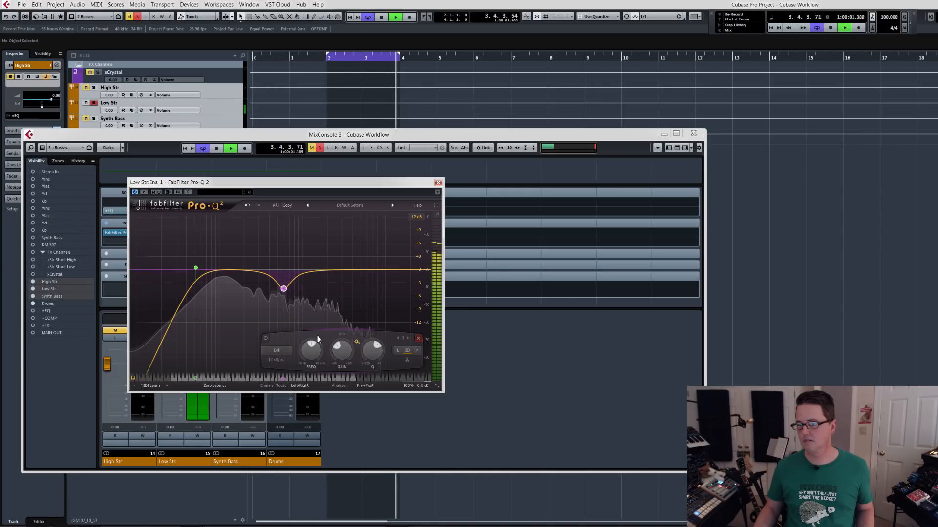
{"action": "left_click", "coordinate": [265, 338]}
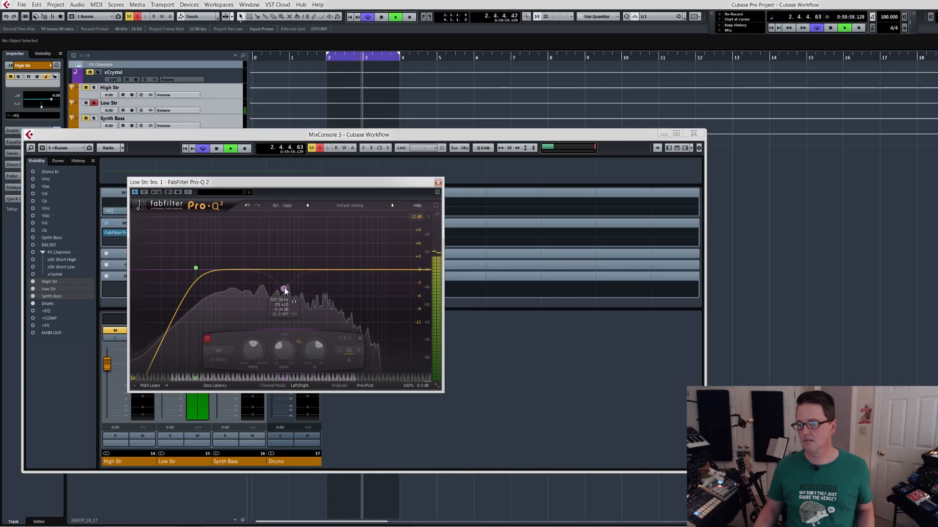
{"action": "left_click", "coordinate": [360, 338]}
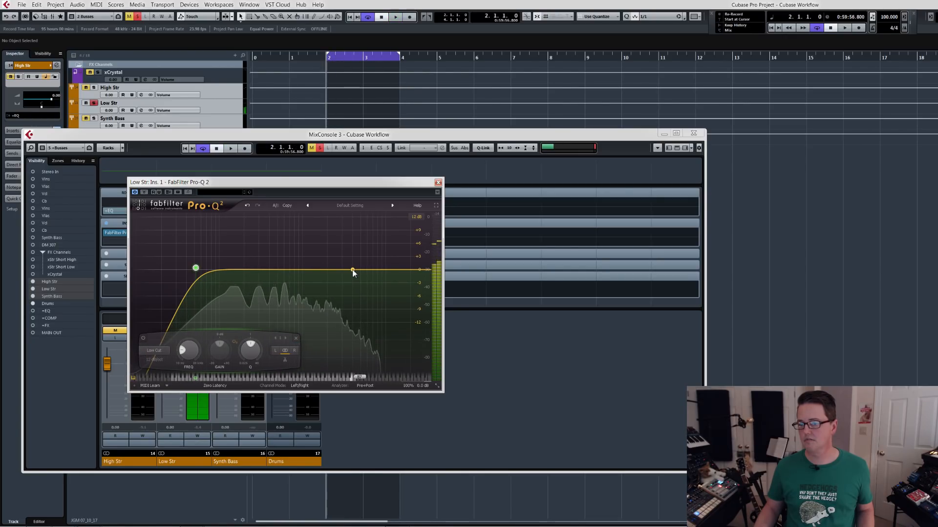
{"action": "left_click", "coordinate": [438, 182]}
{"action": "key", "text": "space"}
View the mixer's FX configuration and return to the Busses configuration.
{"action": "mouse_move", "coordinate": [151, 233]}
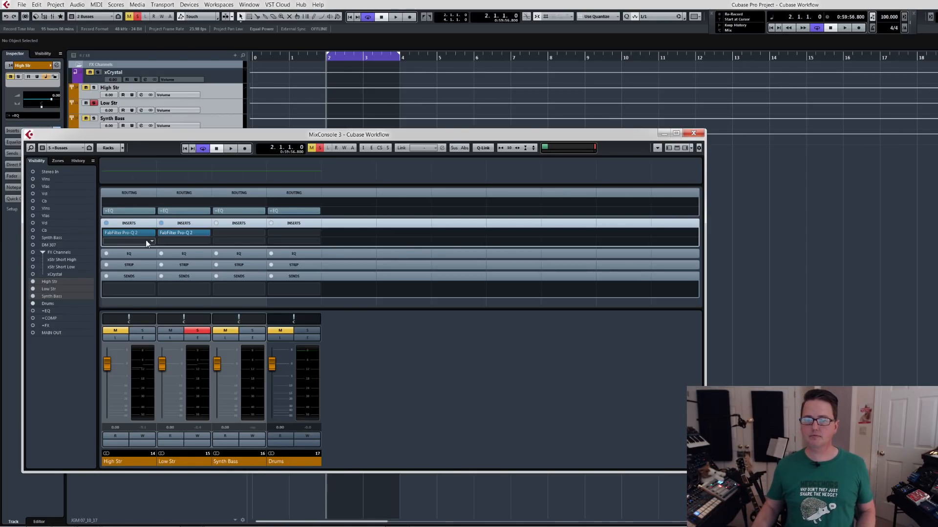
{"action": "left_click", "coordinate": [76, 149]}
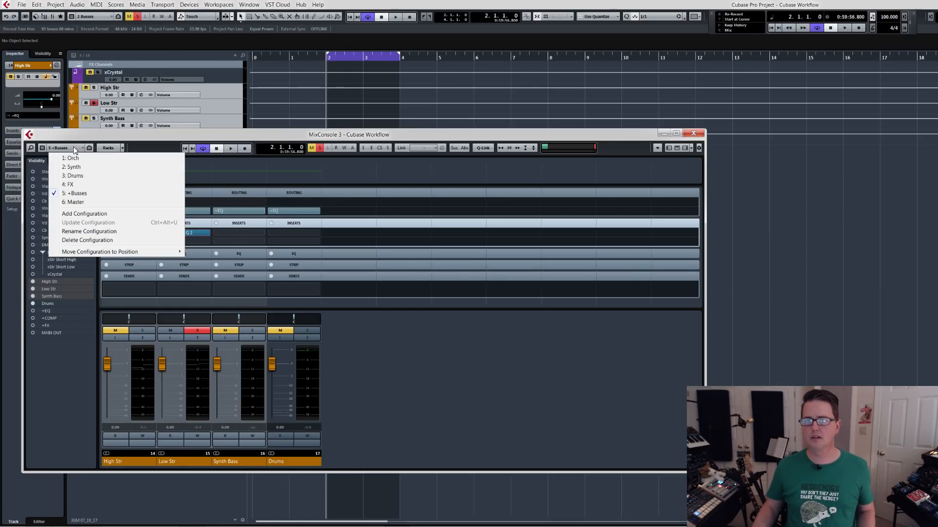
{"action": "left_click", "coordinate": [77, 186]}
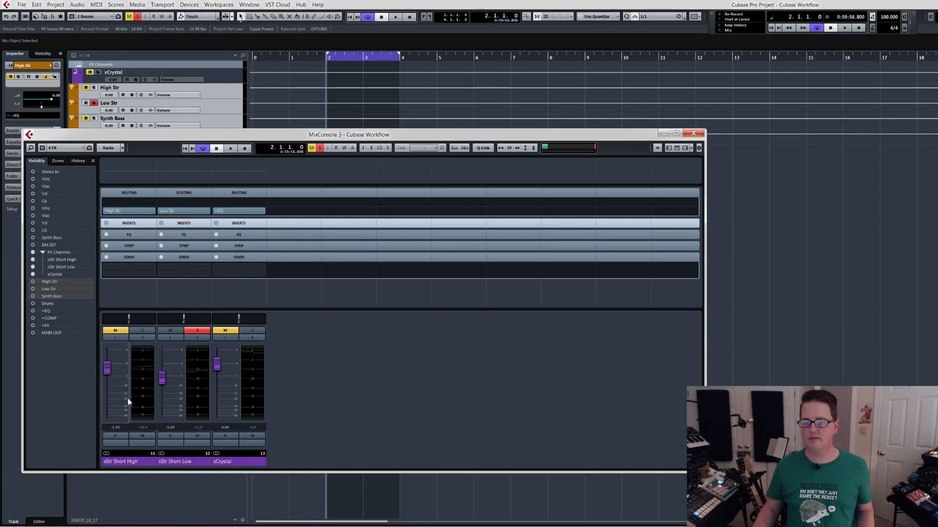
{"action": "left_click", "coordinate": [67, 148]}
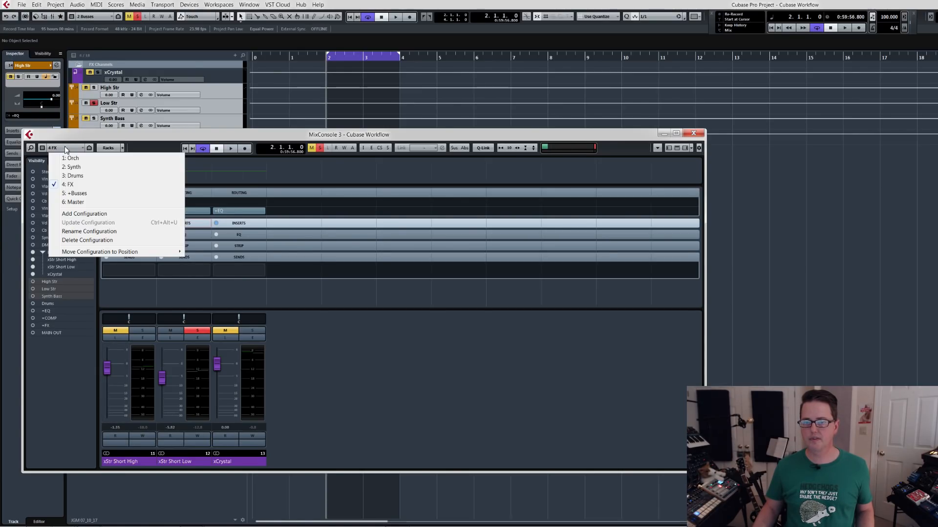
{"action": "left_click", "coordinate": [80, 193]}
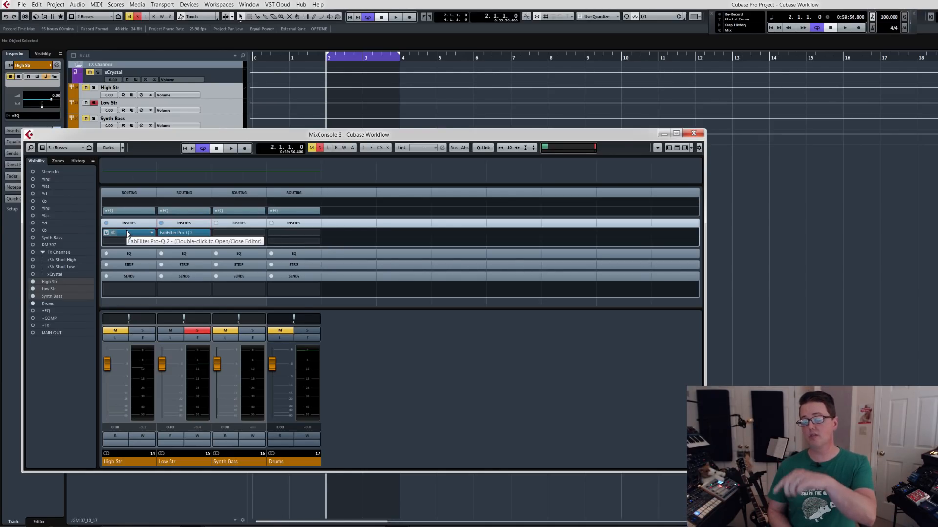
Examine the insert effects on the FX configuration's channels, and go back to the Busses configuration.
{"action": "left_click", "coordinate": [61, 148]}
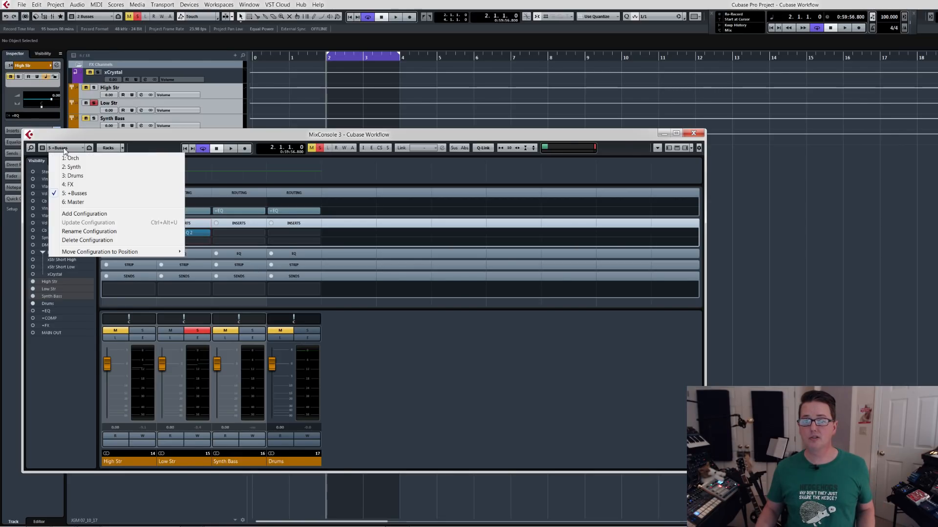
{"action": "left_click", "coordinate": [82, 185]}
{"action": "left_click", "coordinate": [233, 224]}
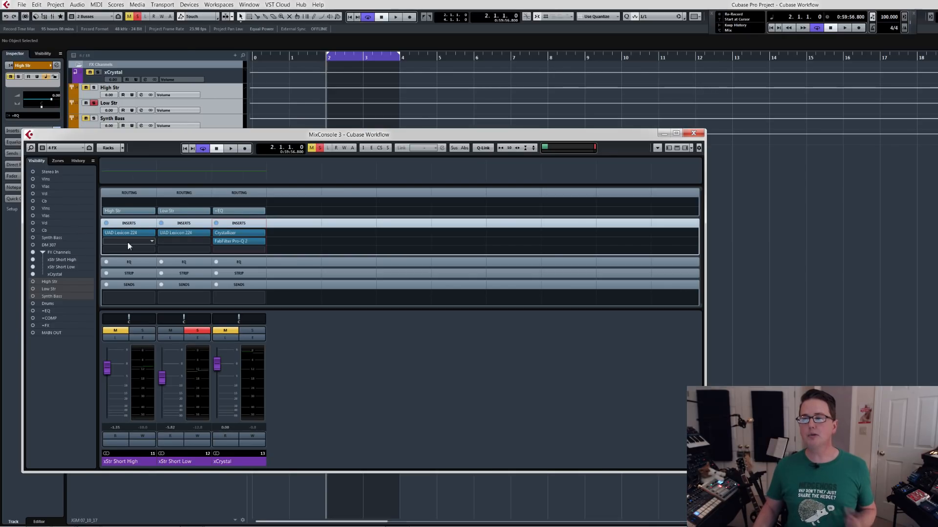
{"action": "left_click", "coordinate": [69, 149]}
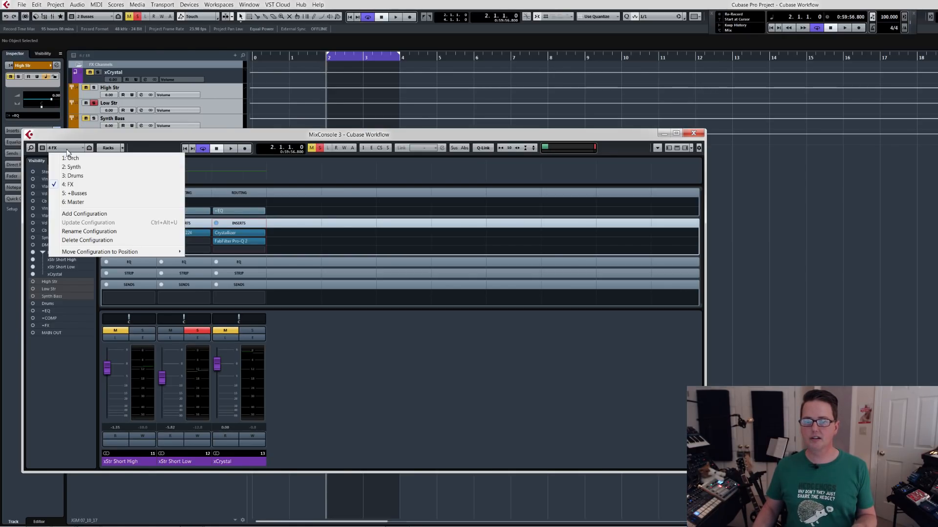
{"action": "left_click", "coordinate": [76, 193]}
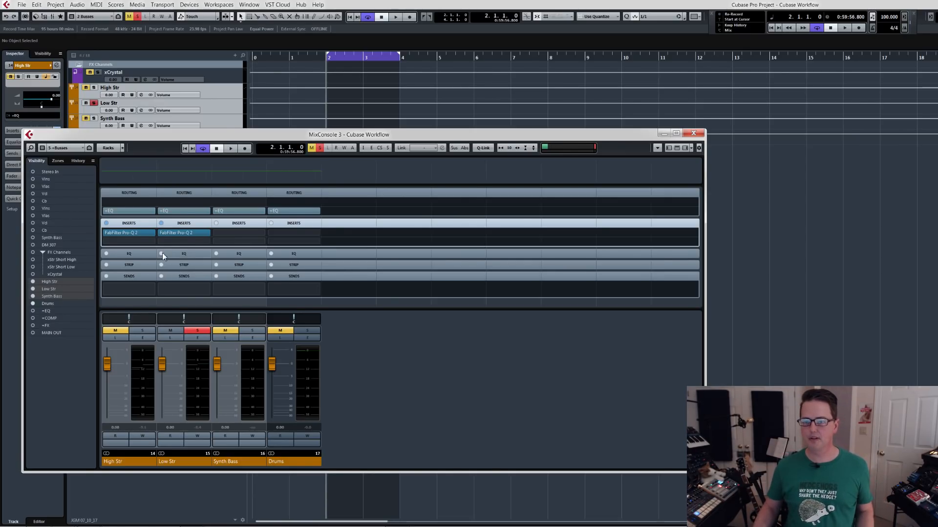
Add a UAD Teletronix LA-2A Silver below the Pro-Q 2 on High Str and move its window clear of the mixer.
{"action": "left_click", "coordinate": [153, 243]}
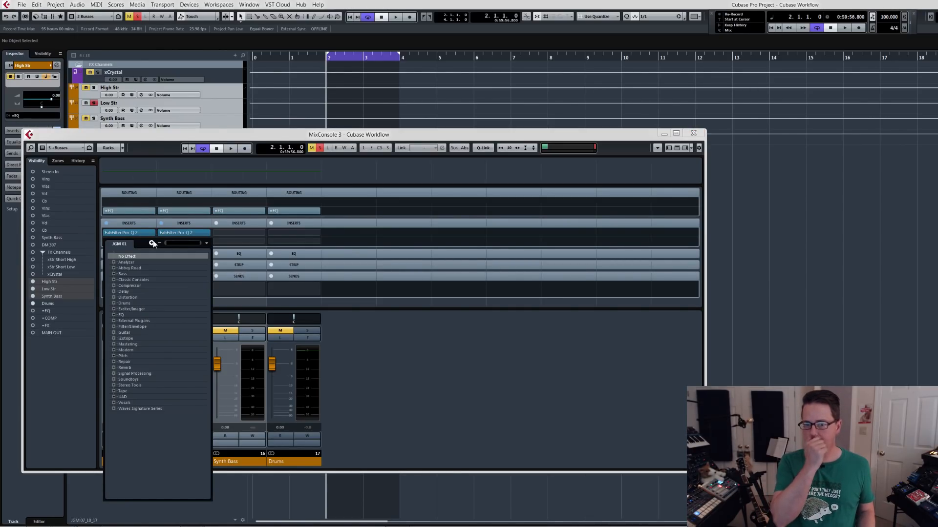
{"action": "type", "text": "la-2a"}
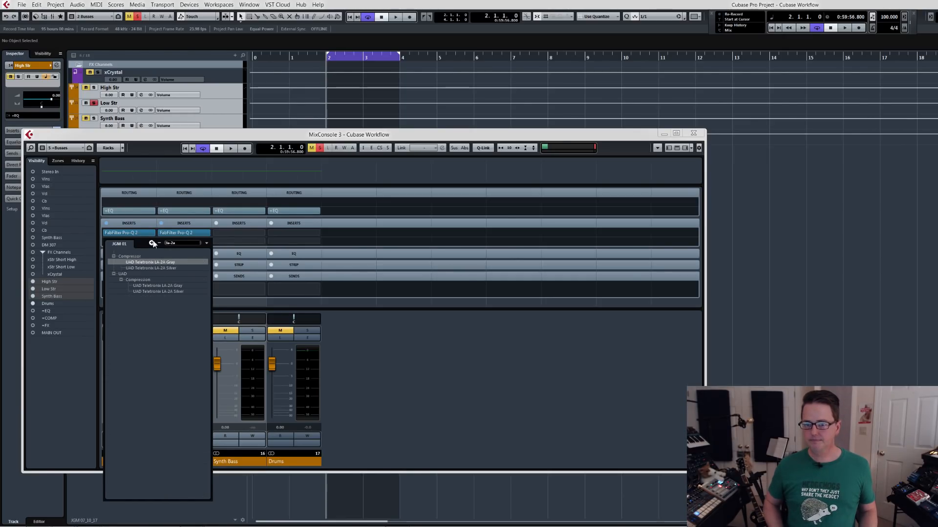
{"action": "key", "text": "Down"}
{"action": "key", "text": "Return"}
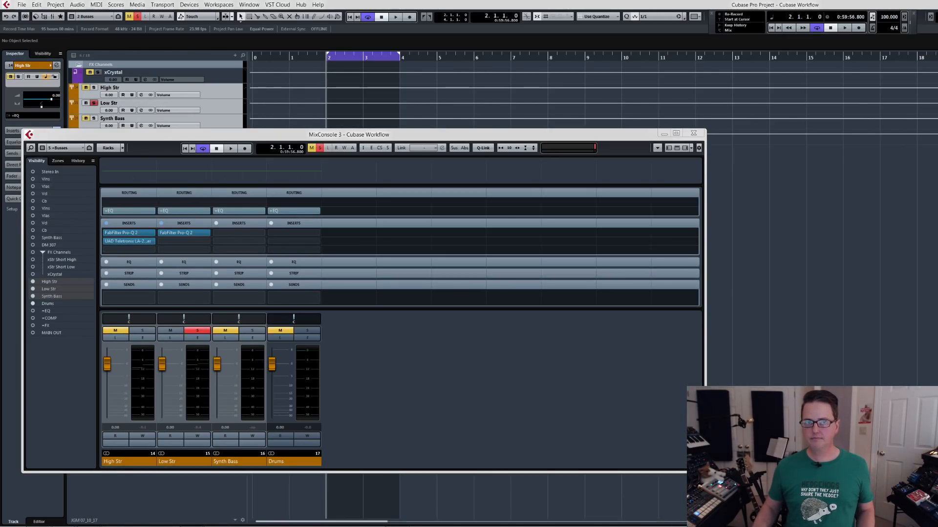
{"action": "left_click_drag", "start_coordinate": [367, 60], "coordinate": [223, 26]}
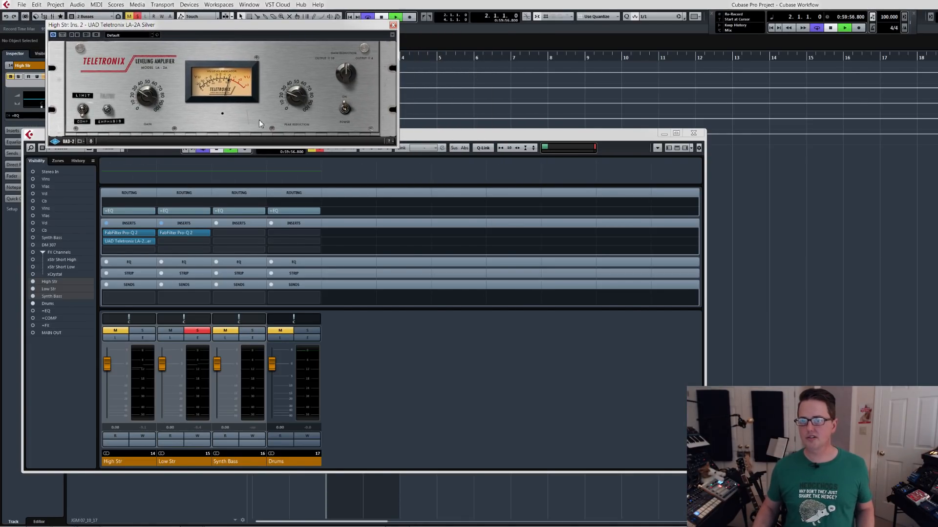
Solo only High Str and raise the LA-2A's peak reduction during playback, then stop.
{"action": "left_click", "coordinate": [197, 331]}
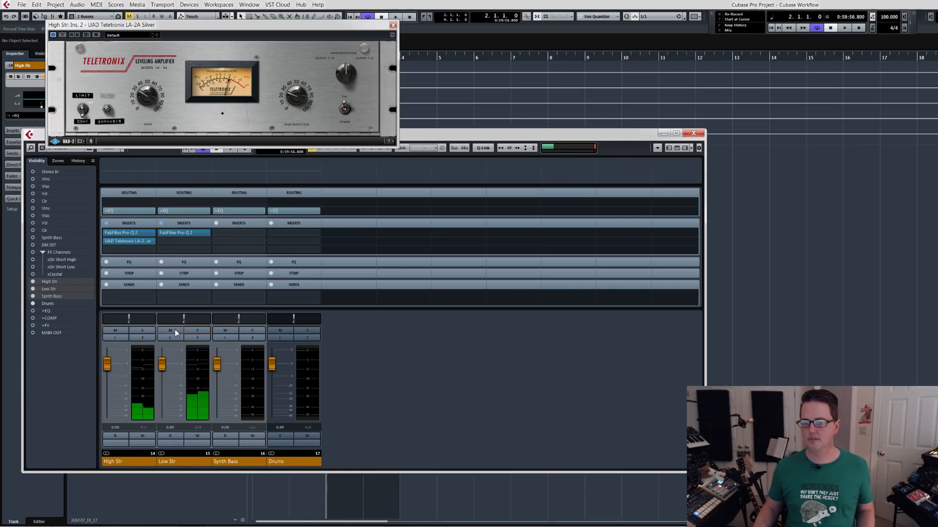
{"action": "left_click", "coordinate": [148, 331]}
{"action": "key", "text": "space"}
{"action": "left_click_drag", "start_coordinate": [301, 92], "coordinate": [302, 78]}
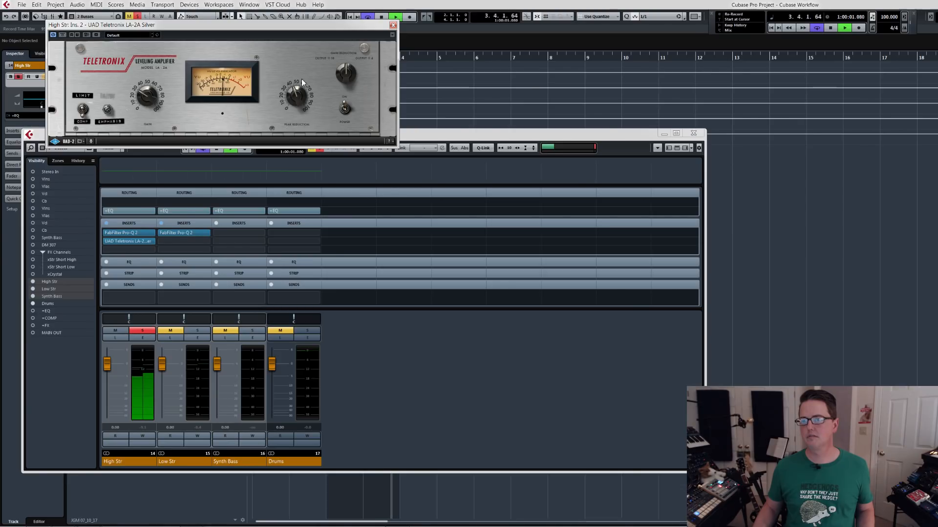
{"action": "key", "text": "space"}
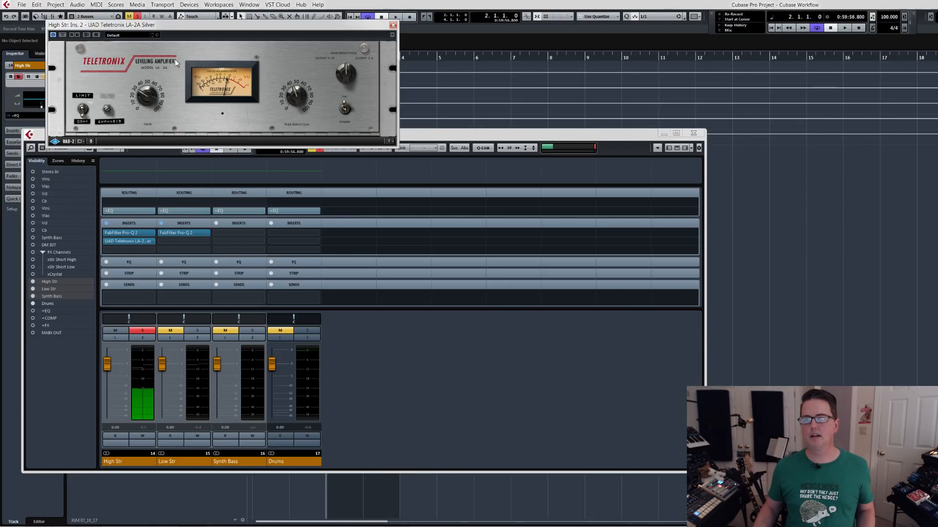
Compare High Str with the LA-2A powered off and on during playback, and close the compressor.
{"action": "left_click_drag", "start_coordinate": [228, 29], "coordinate": [215, 18]}
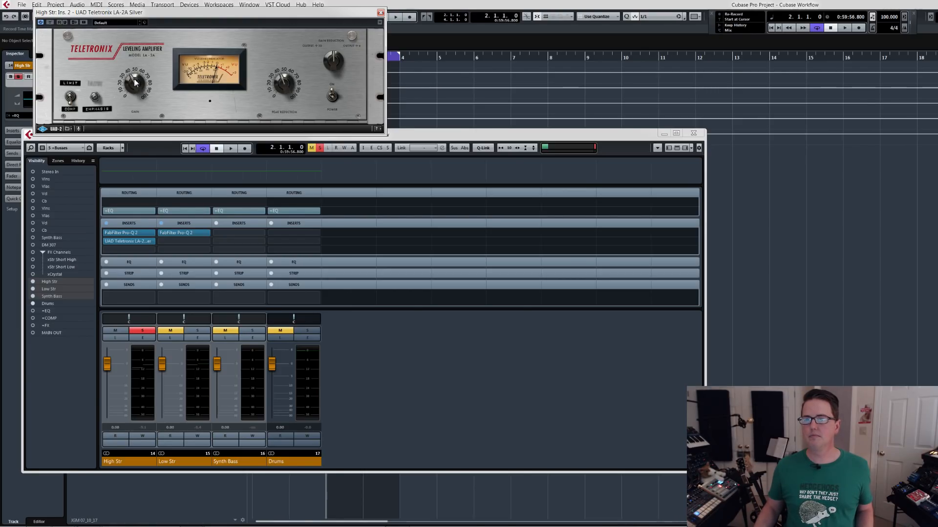
{"action": "key", "text": "space"}
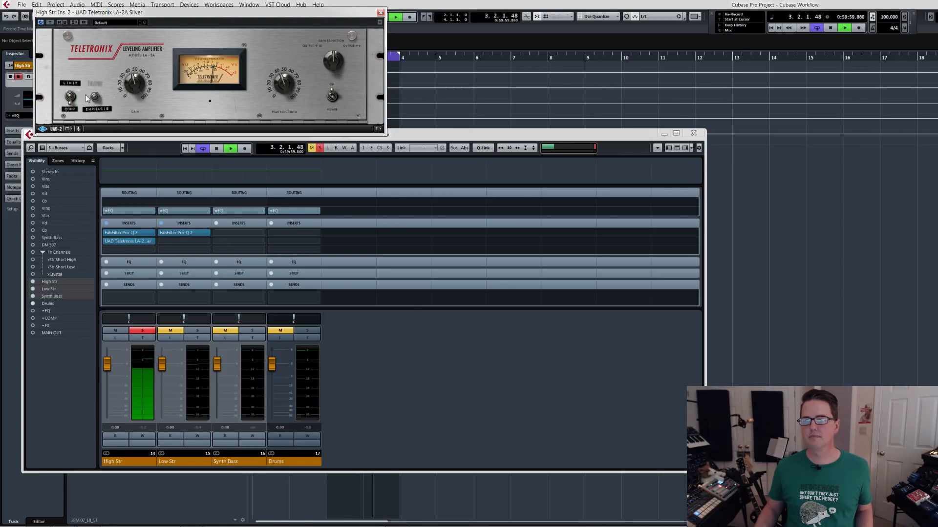
{"action": "left_click", "coordinate": [331, 97]}
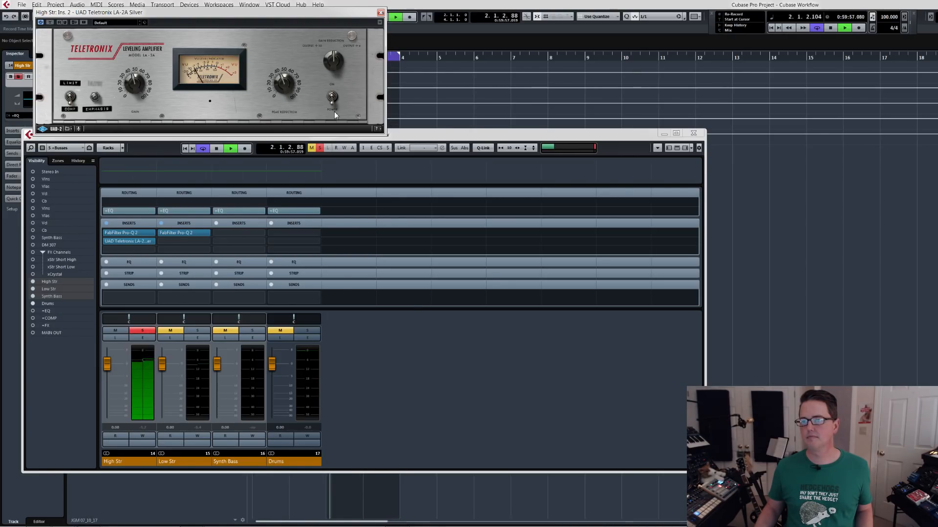
{"action": "left_click", "coordinate": [333, 99]}
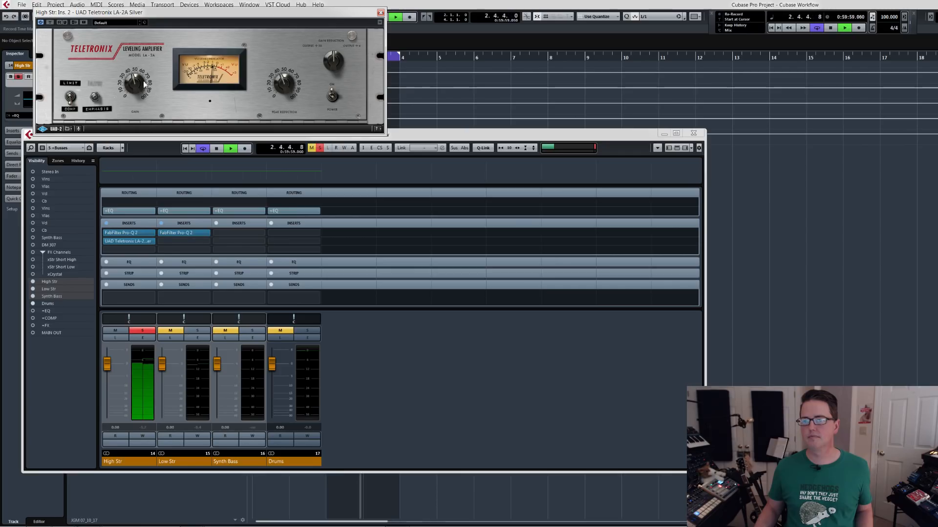
{"action": "key", "text": "space"}
{"action": "left_click", "coordinate": [381, 14]}
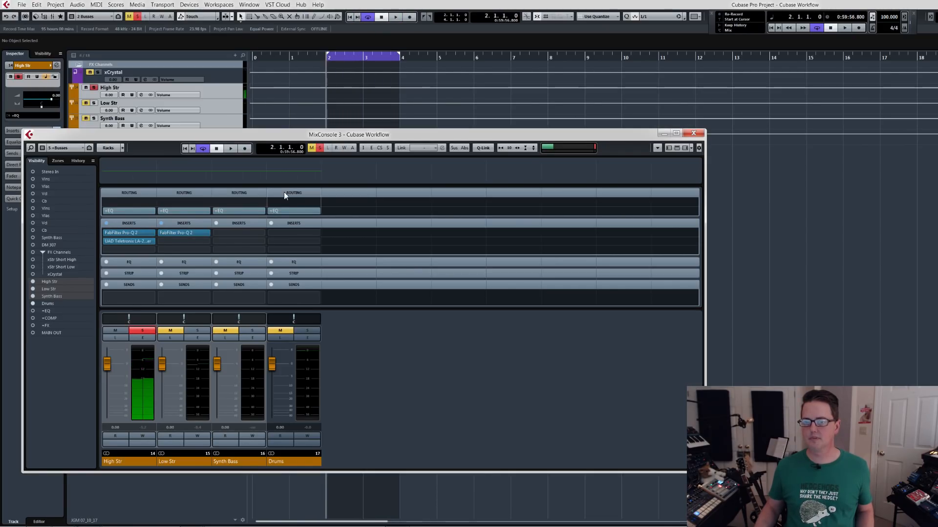
Copy the LA-2A from High Str to Low Str, solo only Low Str, and check the copied compressor during playback.
{"action": "left_click_drag", "start_coordinate": [141, 241], "coordinate": [174, 244]}
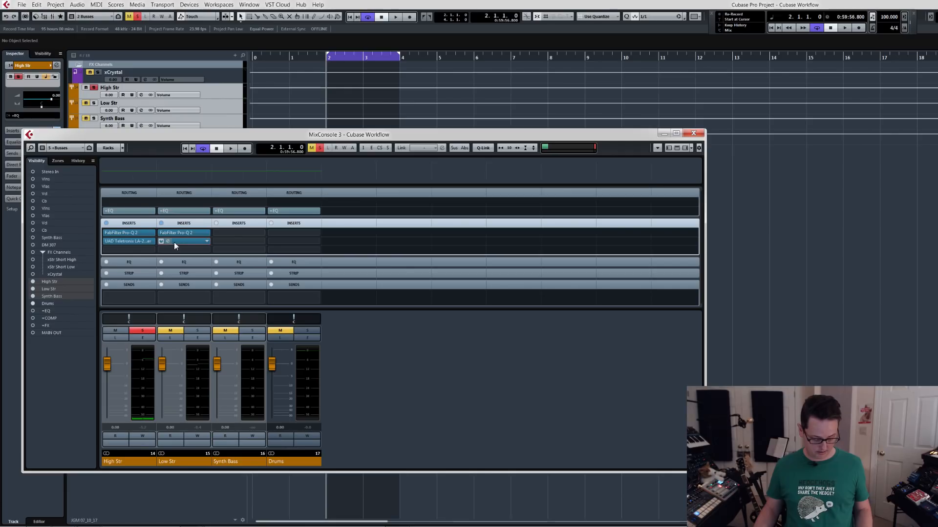
{"action": "left_click", "coordinate": [197, 331]}
{"action": "left_click", "coordinate": [142, 330]}
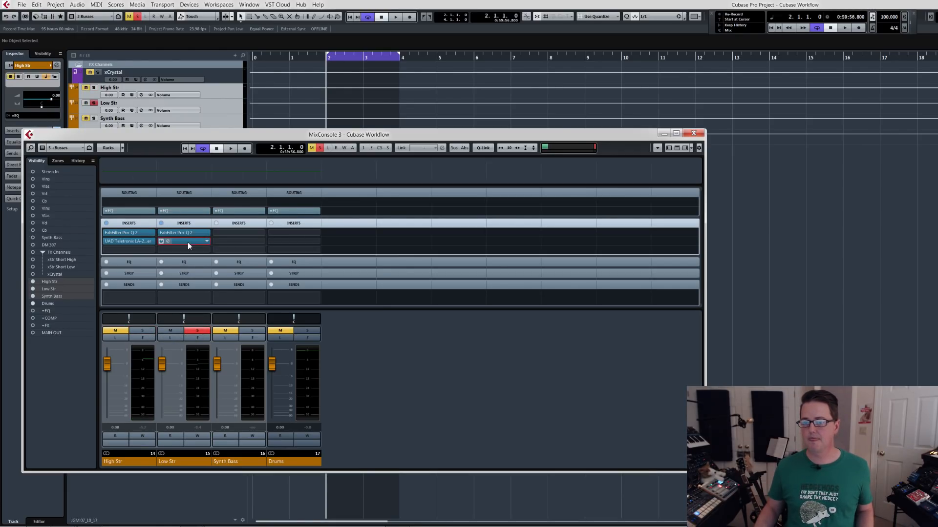
{"action": "key", "text": "space"}
{"action": "left_click", "coordinate": [184, 241]}
{"action": "left_click_drag", "start_coordinate": [206, 178], "coordinate": [233, 41]}
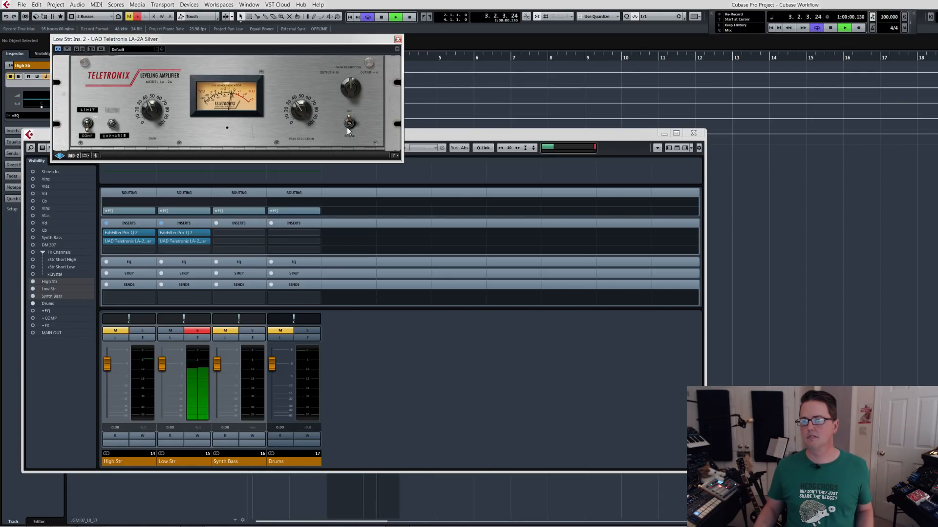
Audition High Str and Low Str soloed together, close the compressor, and clear all solos after stopping playback.
{"action": "left_click", "coordinate": [149, 332]}
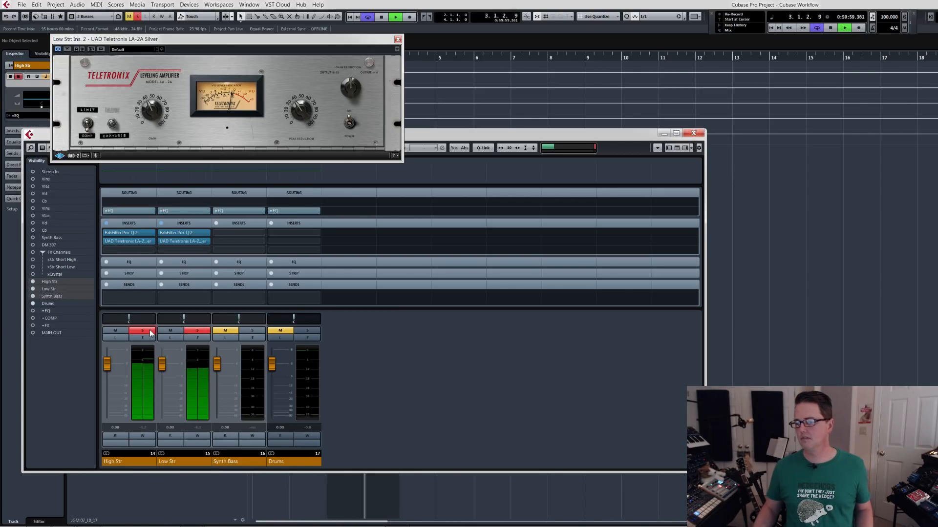
{"action": "left_click", "coordinate": [397, 39]}
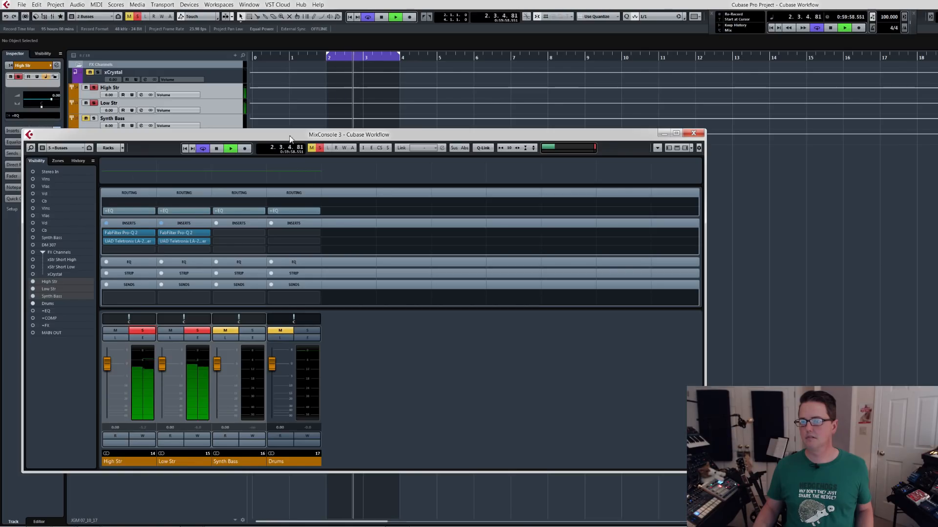
{"action": "key", "text": "space"}
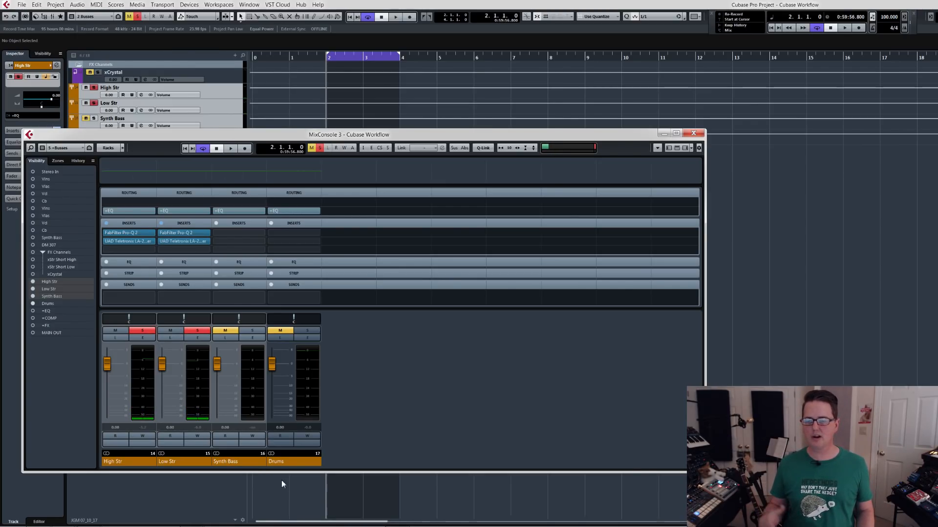
{"action": "left_click", "coordinate": [225, 329]}
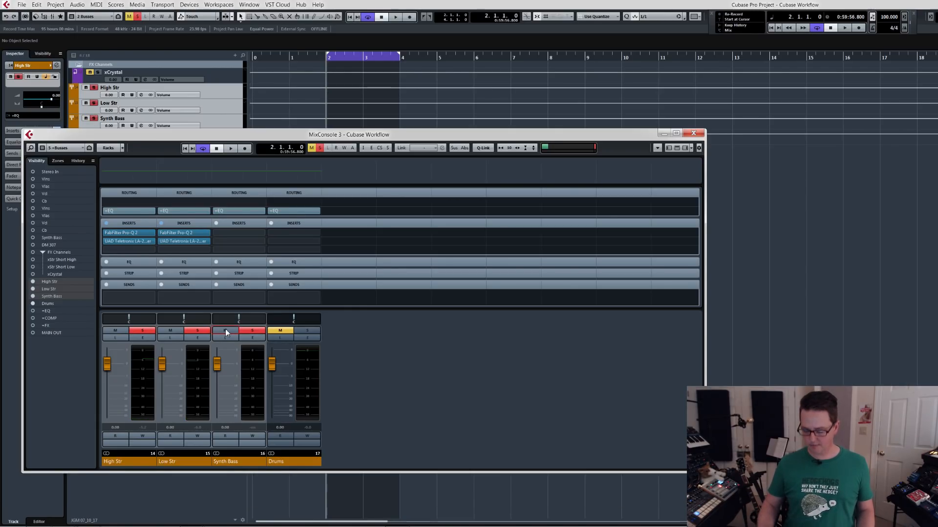
{"action": "key", "text": "s"}
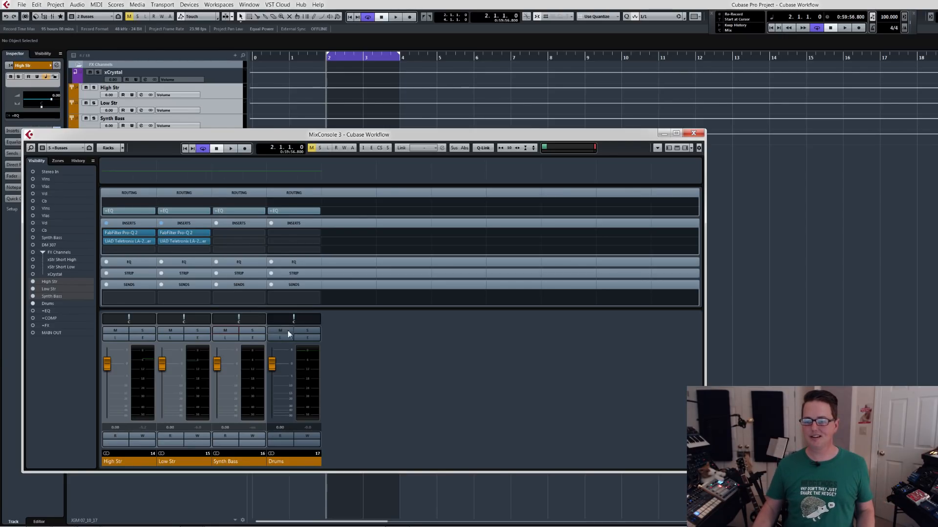
Show the mixer's Master configuration, set the FX bus's FabFilter Pro-L gain to +0.0, and close the limiter.
{"action": "left_click", "coordinate": [61, 148]}
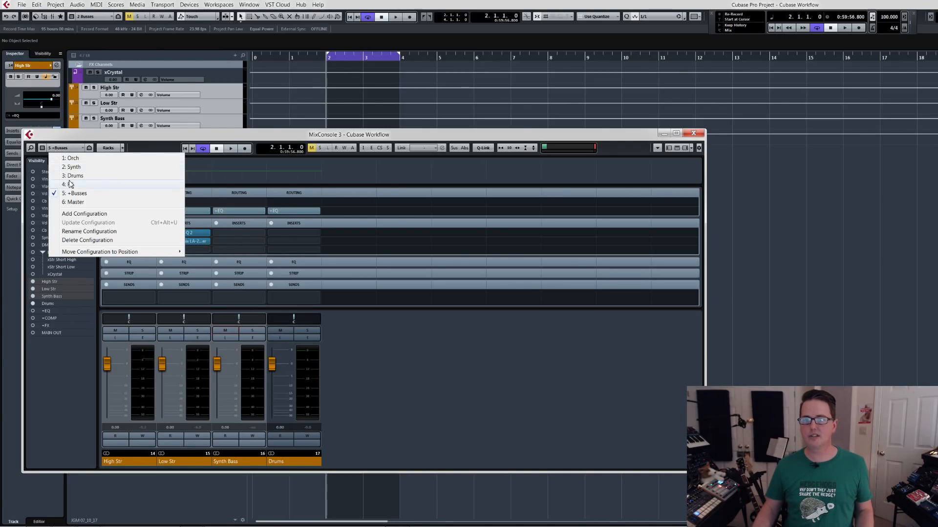
{"action": "left_click", "coordinate": [63, 210]}
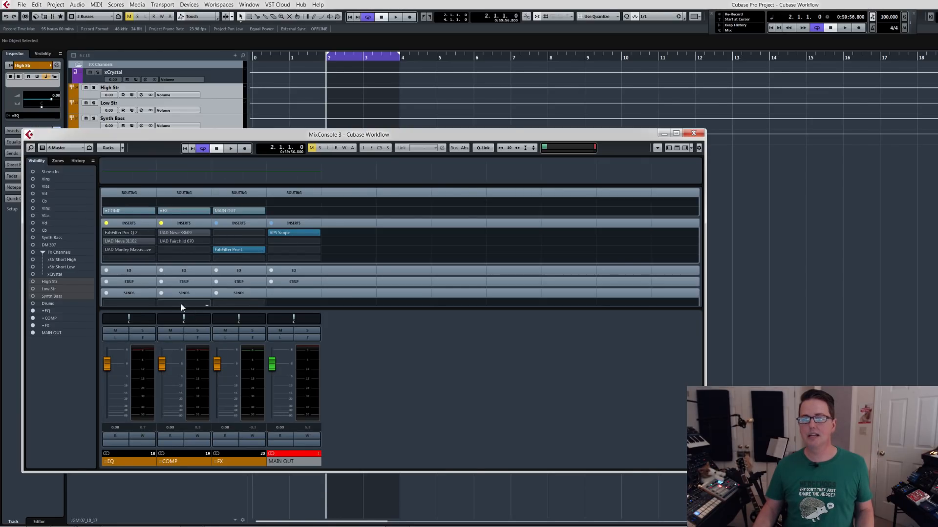
{"action": "double_click", "coordinate": [240, 248]}
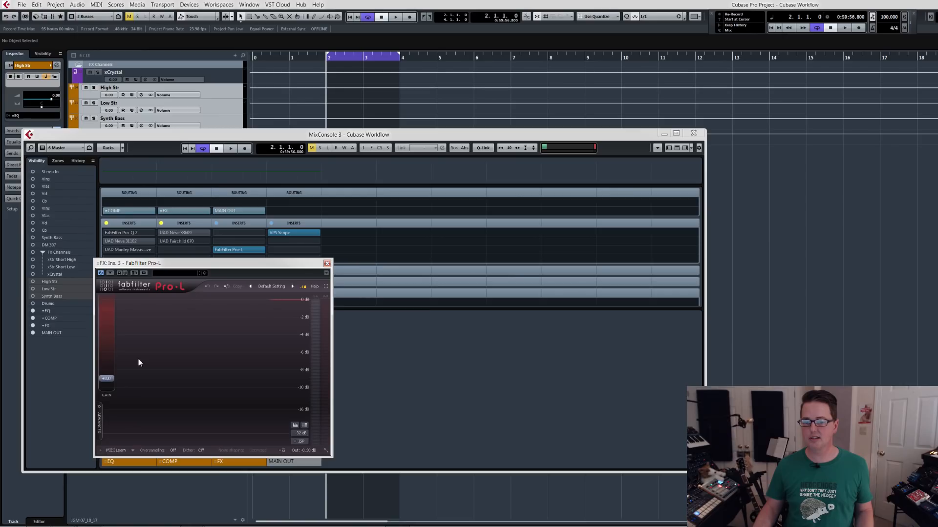
{"action": "left_click_drag", "start_coordinate": [107, 378], "coordinate": [108, 420]}
{"action": "mouse_move", "coordinate": [308, 449]}
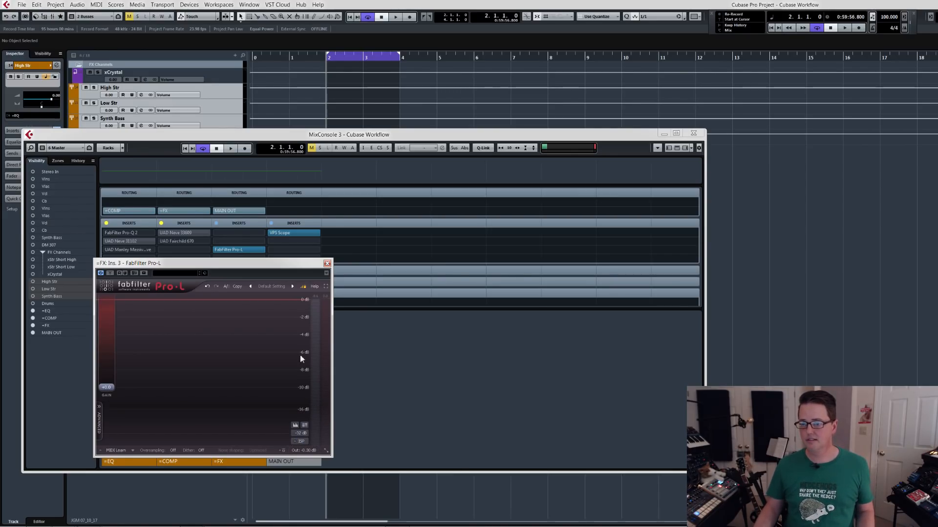
{"action": "left_click", "coordinate": [326, 264]}
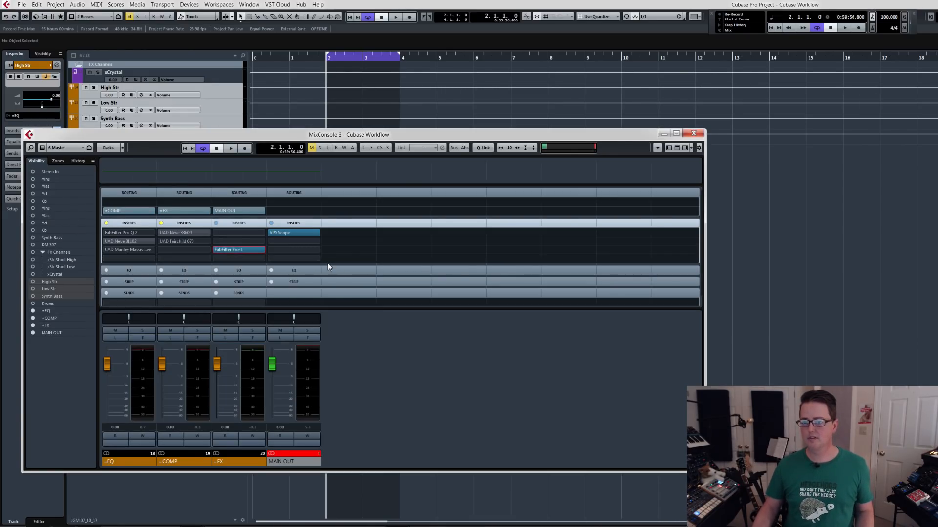
Open the MAIN OUT channel's VPS Scope beside the project, close the mixer, and check the output levels during playback.
{"action": "double_click", "coordinate": [295, 234]}
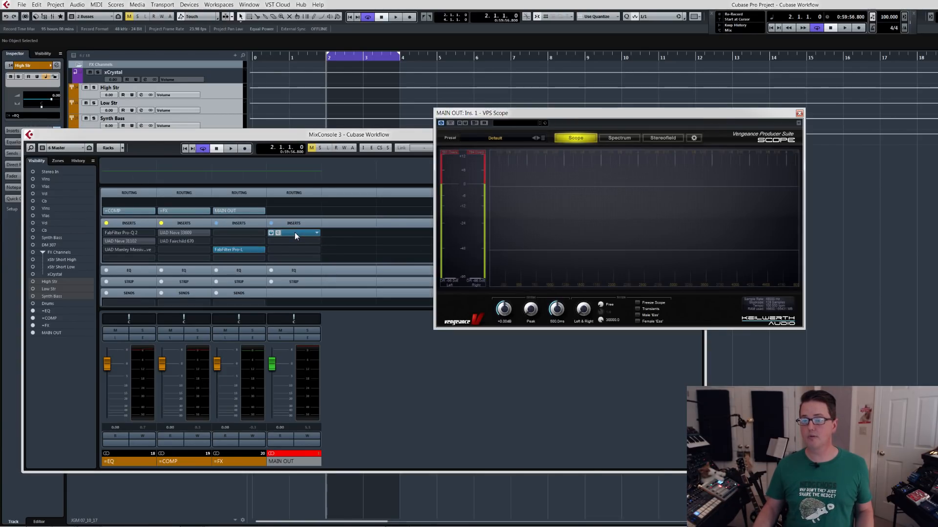
{"action": "left_click_drag", "start_coordinate": [569, 114], "coordinate": [937, 156]}
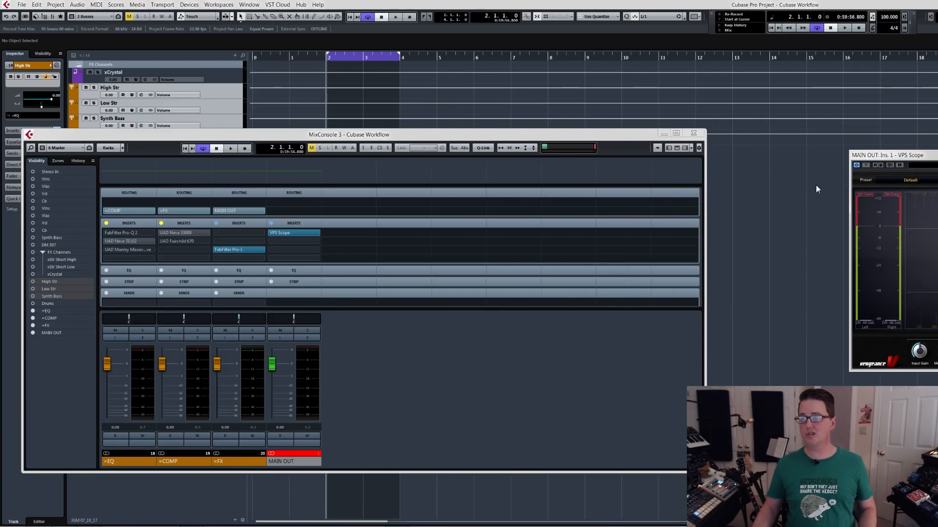
{"action": "left_click", "coordinate": [693, 134]}
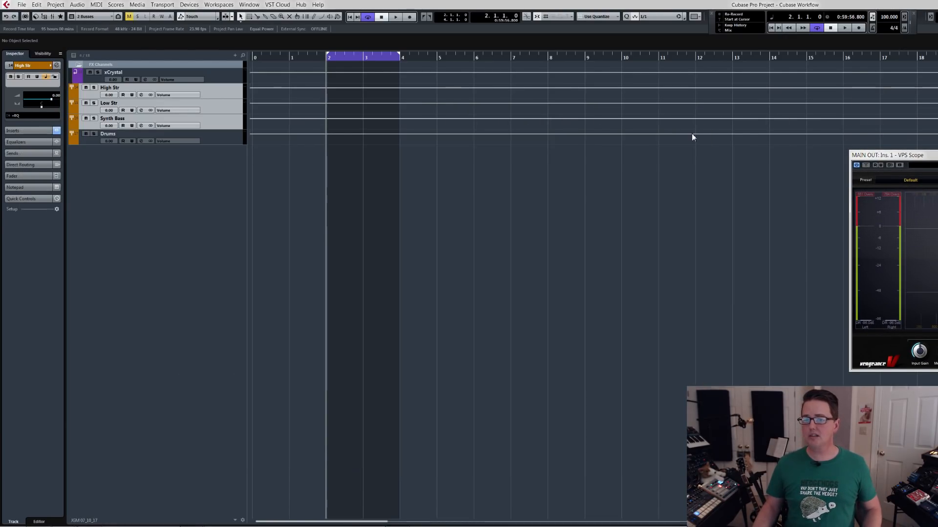
{"action": "key", "text": "space"}
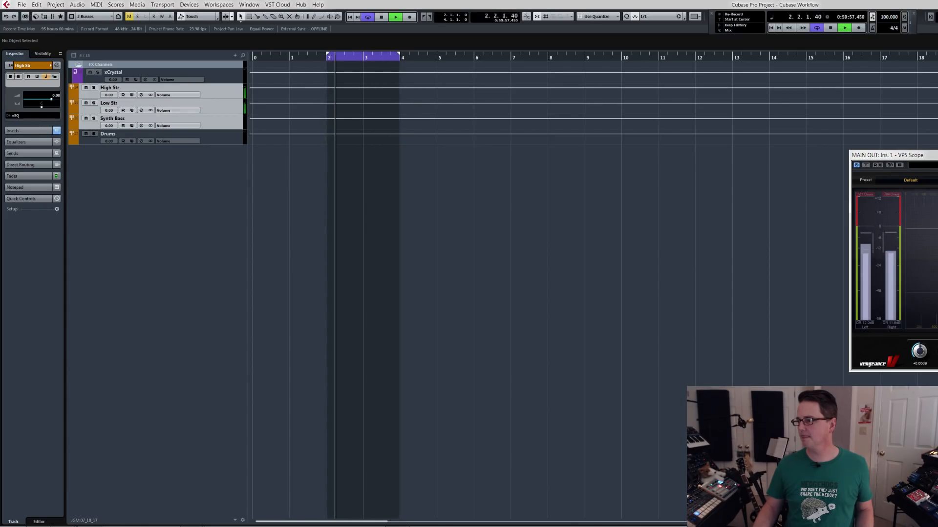
{"action": "key", "text": "space"}
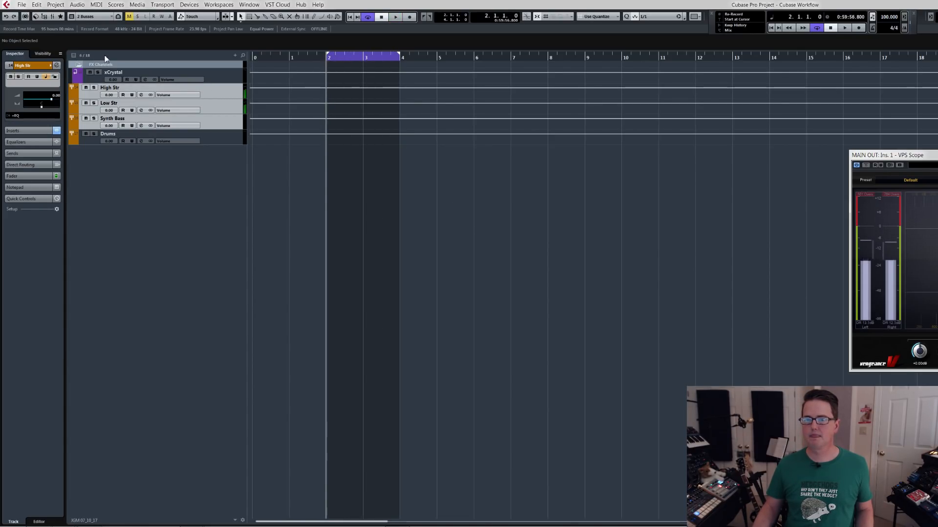
Switch the track list to the Instruments configuration and audition the Synth Bass track soloed.
{"action": "left_click", "coordinate": [85, 17]}
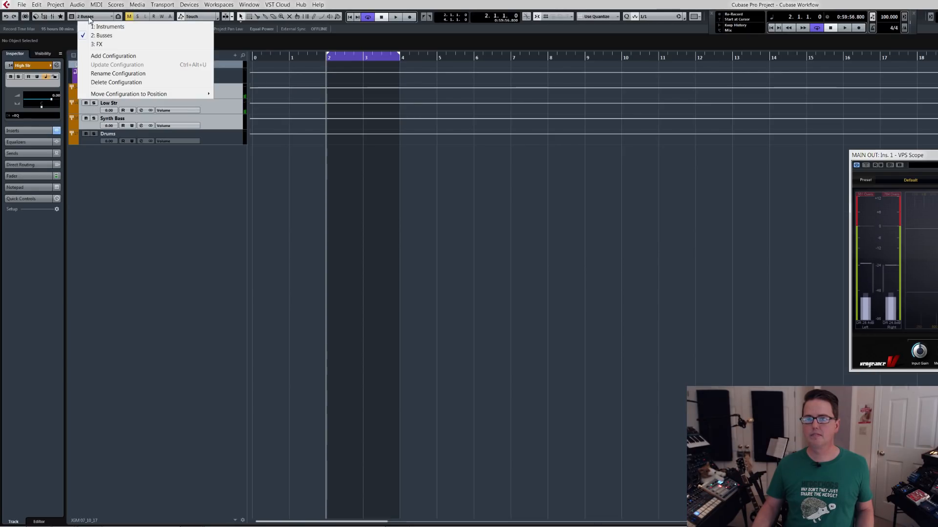
{"action": "left_click", "coordinate": [105, 26]}
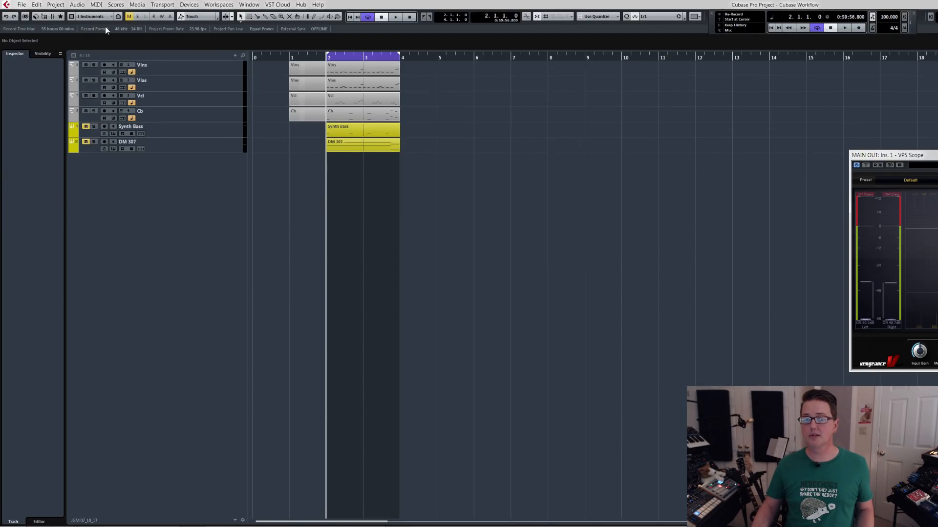
{"action": "left_click", "coordinate": [94, 127]}
{"action": "key", "text": "space"}
{"action": "key", "text": "space"}
{"action": "key", "text": "s"}
{"action": "left_click", "coordinate": [199, 133]}
{"action": "key", "text": "s"}
{"action": "key", "text": "space"}
{"action": "key", "text": "space"}
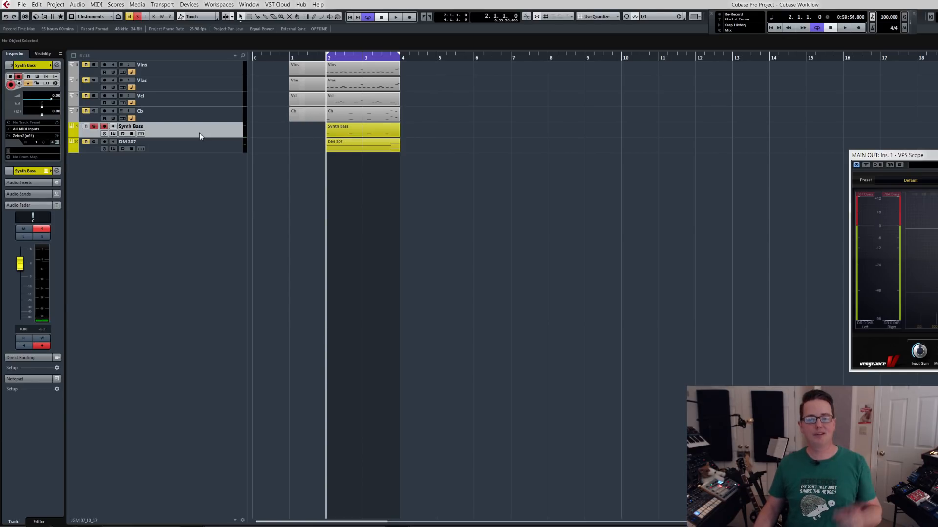
{"action": "key", "text": "e"}
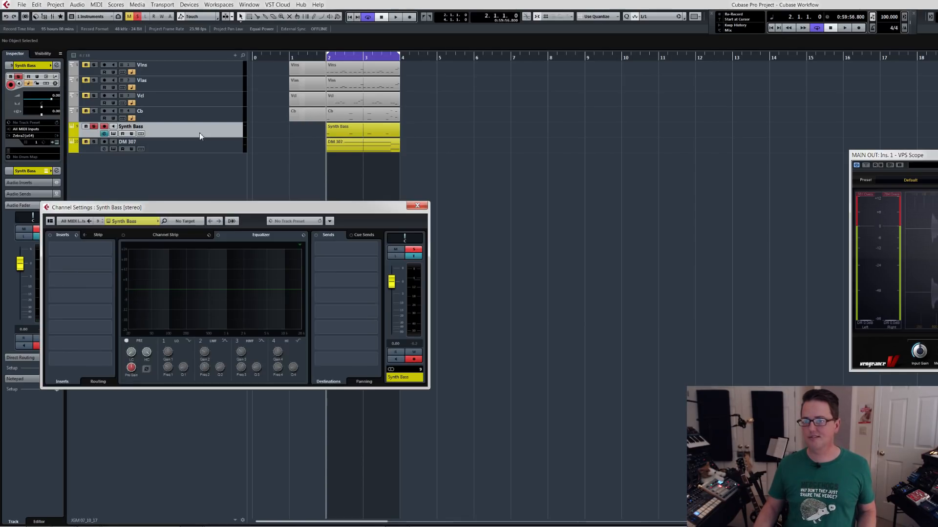
{"action": "left_click_drag", "start_coordinate": [213, 211], "coordinate": [217, 194]}
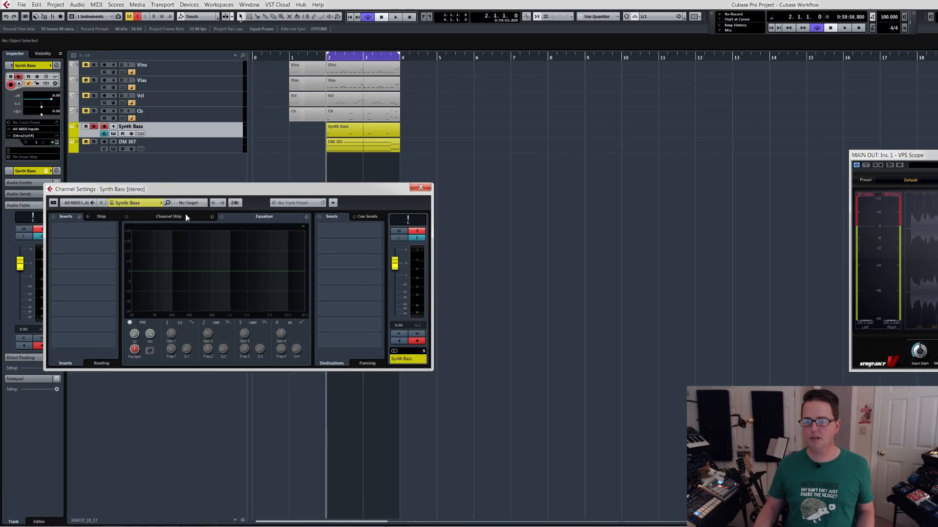
{"action": "left_click", "coordinate": [420, 187]}
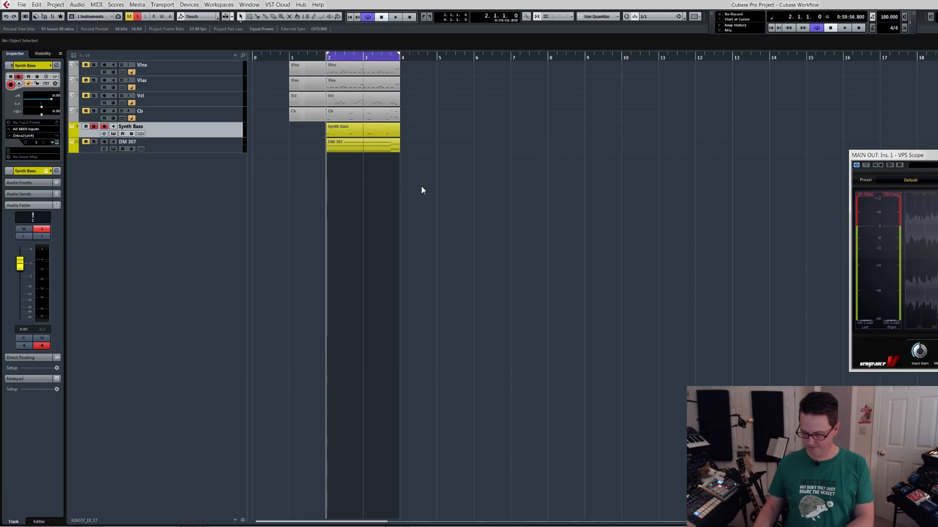
Show the mixer's Synth configuration, review the output routing choices for the Synth Bass channel, and close the mixer.
{"action": "key", "text": "F3"}
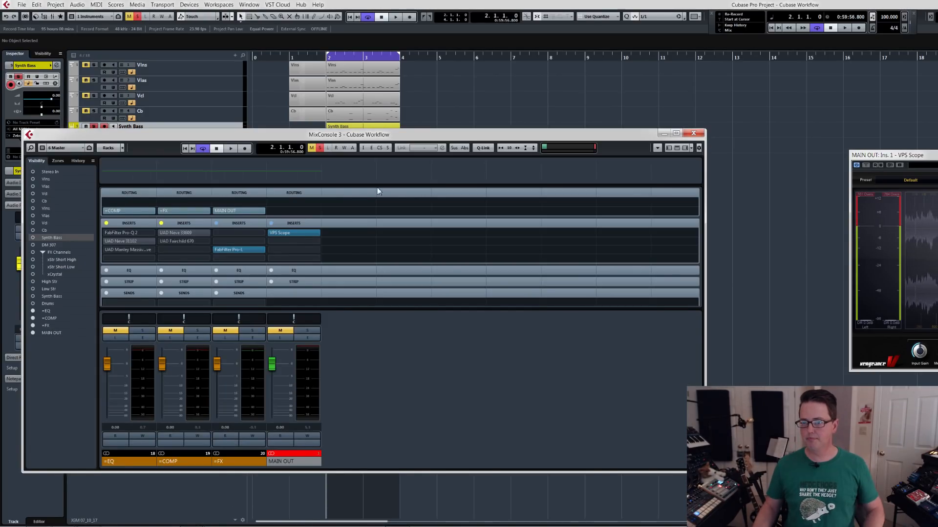
{"action": "left_click", "coordinate": [61, 148]}
{"action": "left_click", "coordinate": [77, 166]}
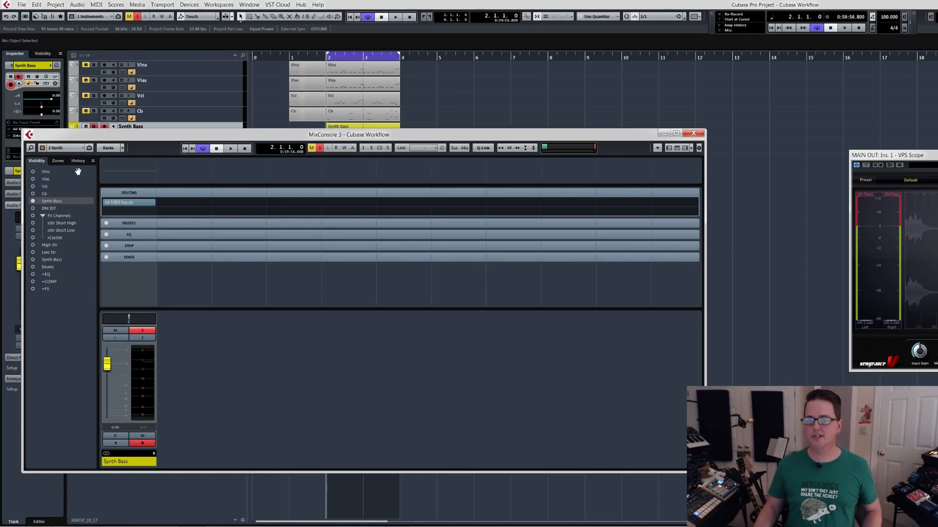
{"action": "left_click", "coordinate": [151, 211]}
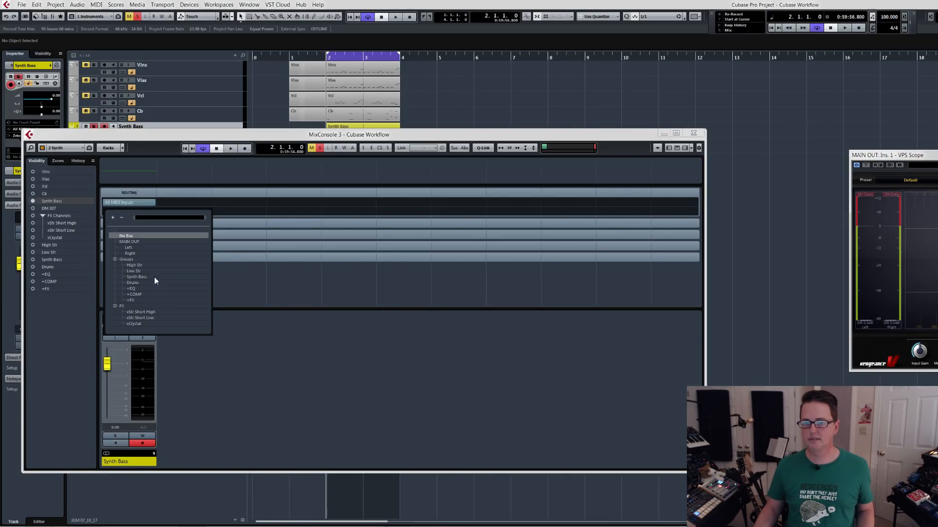
{"action": "left_click", "coordinate": [207, 374]}
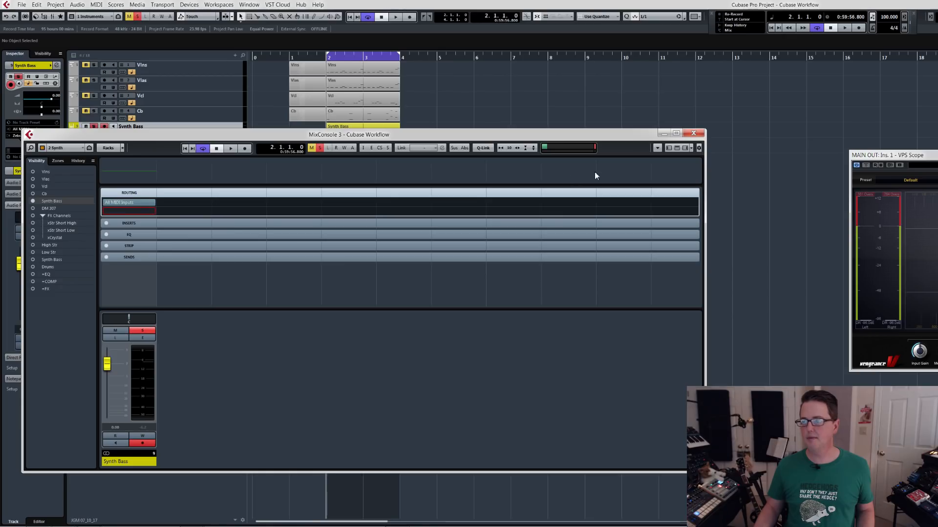
{"action": "left_click", "coordinate": [692, 134]}
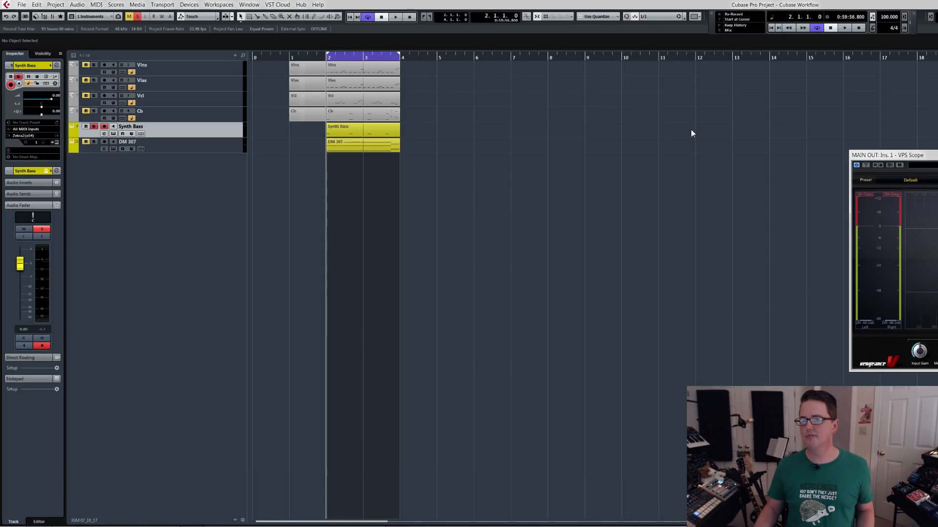
Switch the track list to the Busses configuration and rename three groups as +High Str, +Low Str and +Synth Bass.
{"action": "left_click", "coordinate": [85, 16]}
{"action": "left_click", "coordinate": [100, 34]}
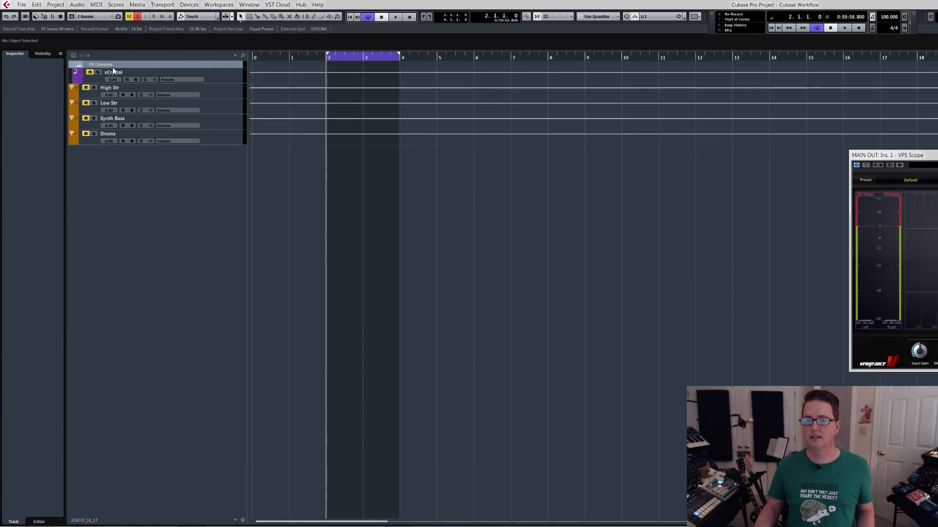
{"action": "double_click", "coordinate": [109, 88]}
{"action": "key", "text": "Home"}
{"action": "type", "text": "+"}
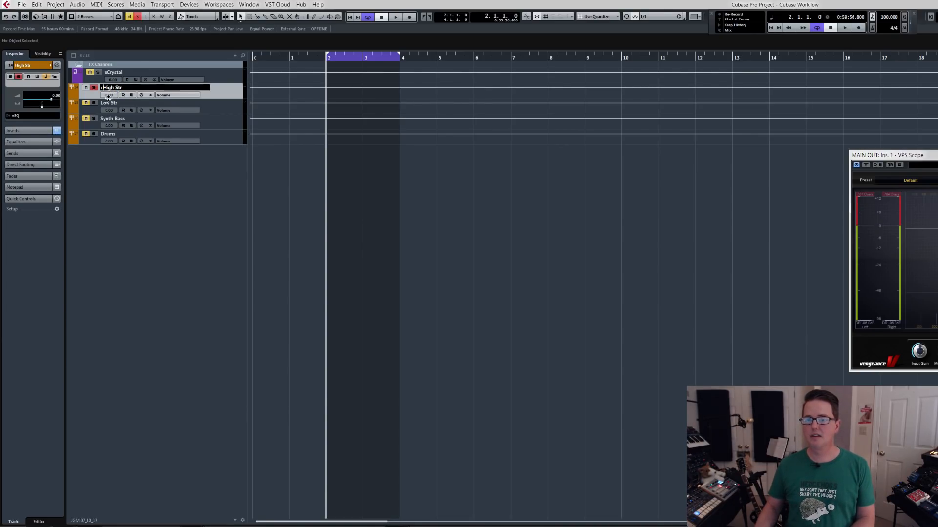
{"action": "double_click", "coordinate": [107, 104]}
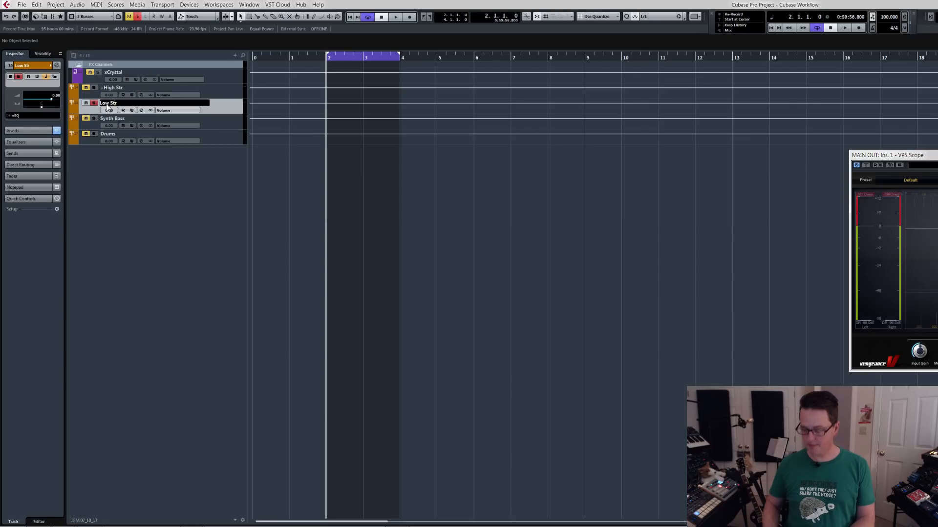
{"action": "key", "text": "Home"}
{"action": "type", "text": "+"}
{"action": "key", "text": "Return"}
{"action": "double_click", "coordinate": [112, 119]}
{"action": "key", "text": "Home"}
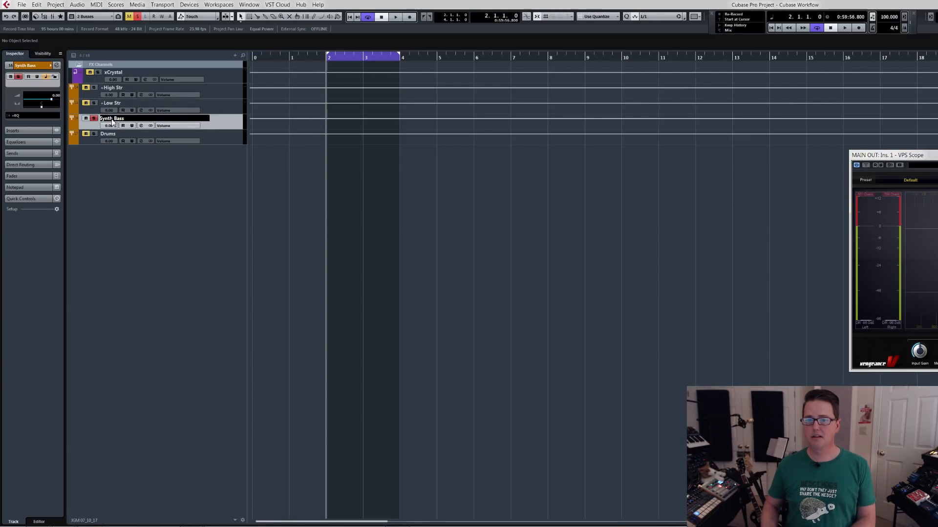
{"action": "key", "text": "Return"}
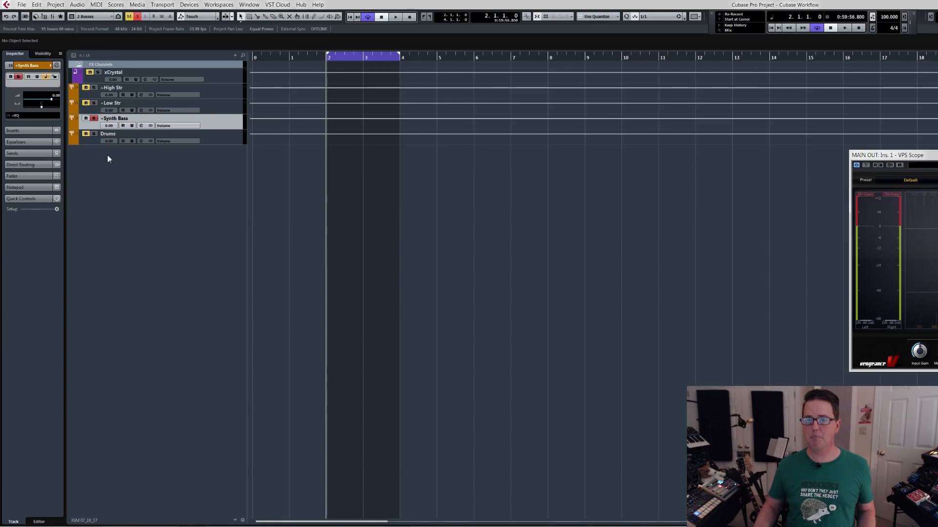
Return the track list to Instruments and route the Synth Bass track's output to the +Synth Bass group, filtering the routing choices by "+".
{"action": "left_click", "coordinate": [92, 16]}
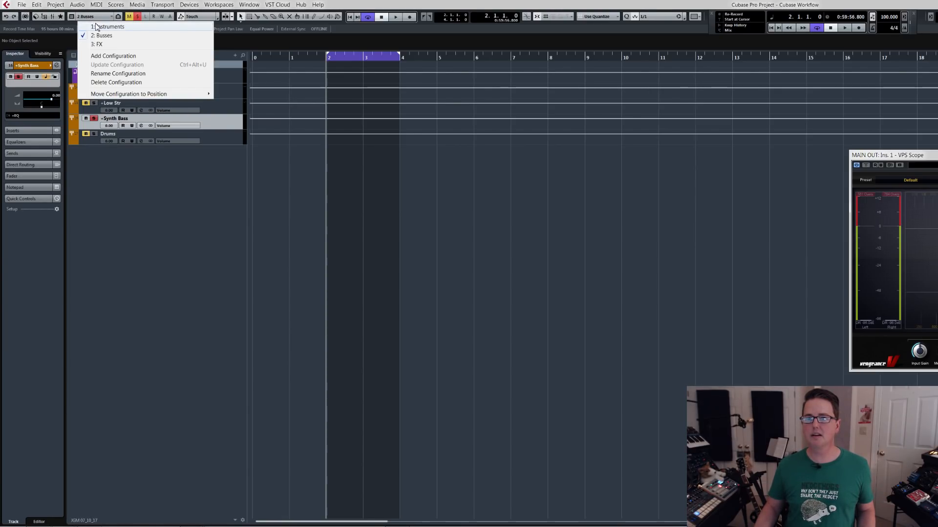
{"action": "left_click", "coordinate": [95, 23]}
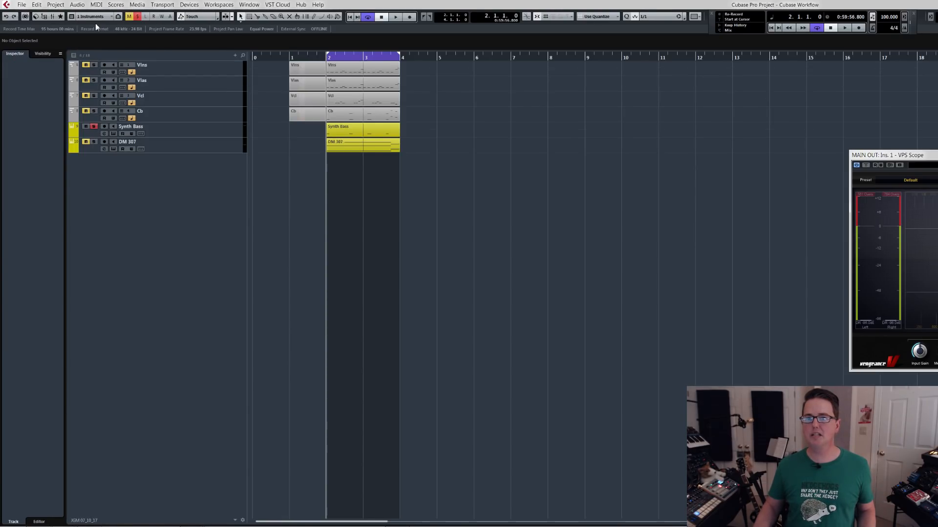
{"action": "left_click", "coordinate": [179, 133]}
{"action": "key", "text": "F3"}
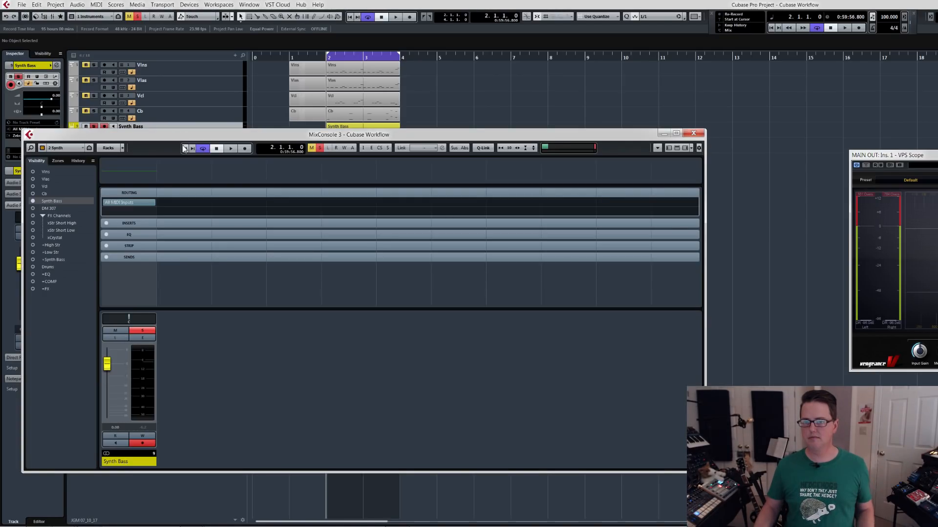
{"action": "left_click", "coordinate": [151, 211]}
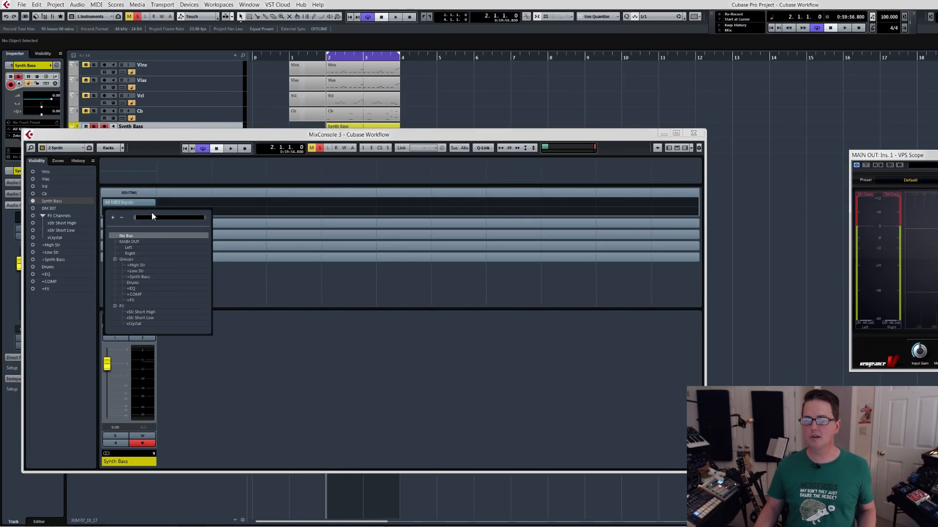
{"action": "type", "text": "+"}
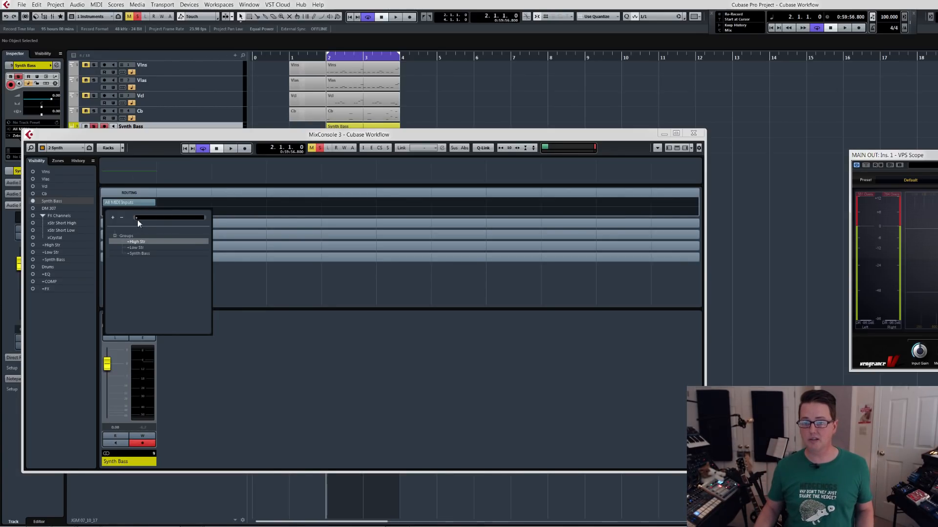
{"action": "left_click", "coordinate": [137, 254]}
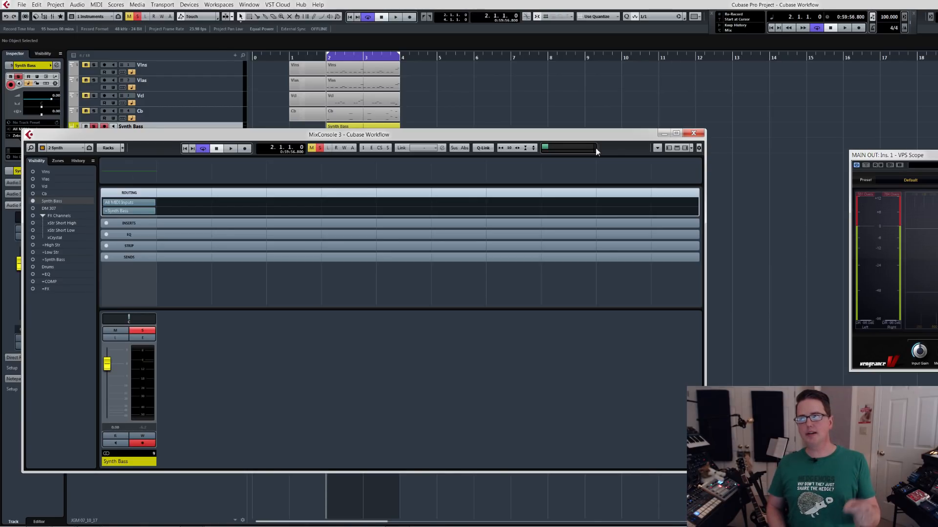
{"action": "left_click", "coordinate": [692, 133]}
Clear the Synth Bass solo, show the mixer's +Busses configuration, and move the mixer down to uncover the tracks.
{"action": "key", "text": "s"}
{"action": "key", "text": "F3"}
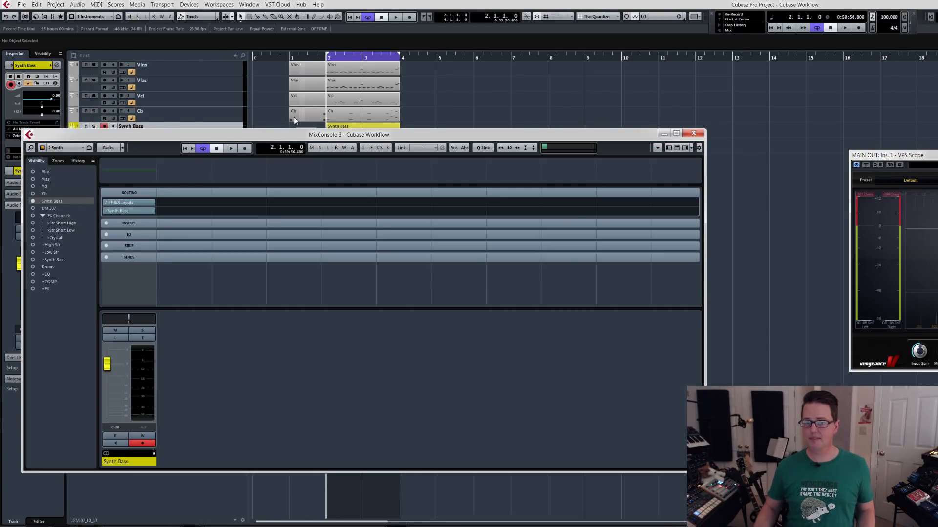
{"action": "left_click", "coordinate": [67, 148]}
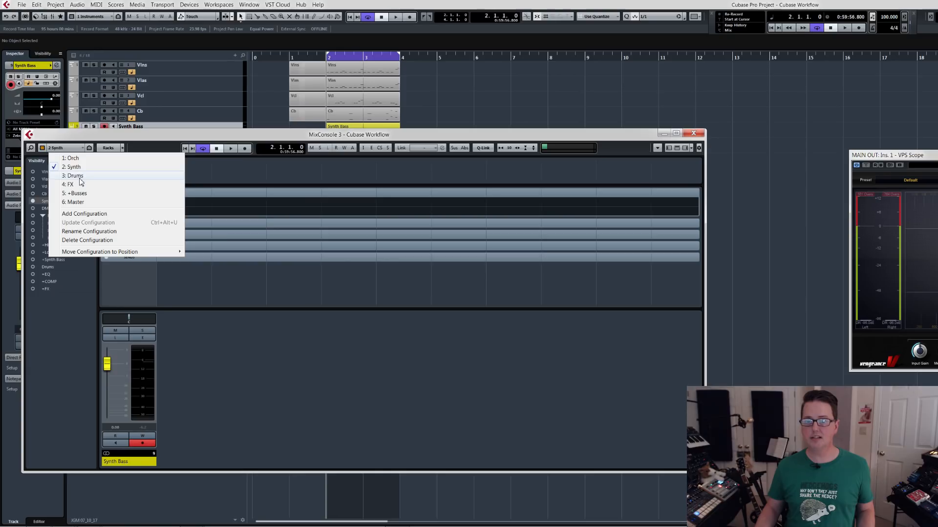
{"action": "left_click", "coordinate": [81, 195]}
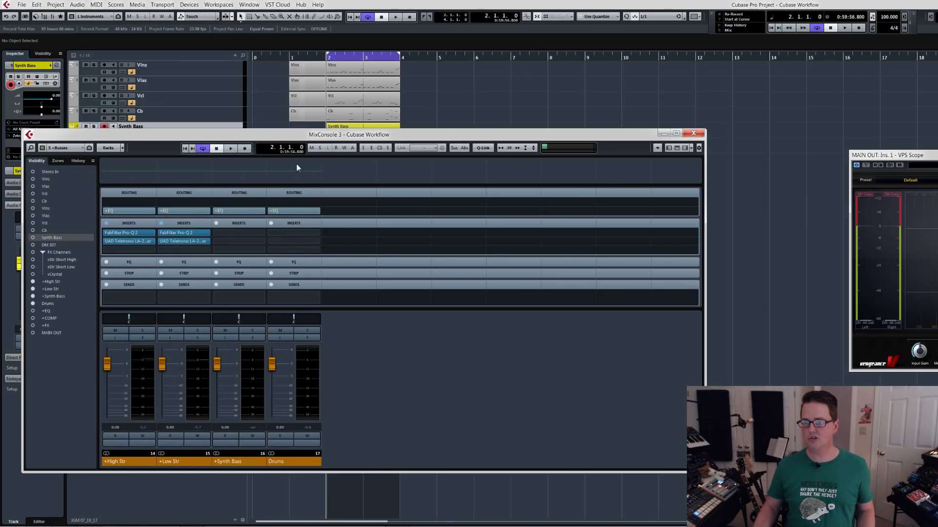
{"action": "left_click_drag", "start_coordinate": [287, 136], "coordinate": [289, 178]}
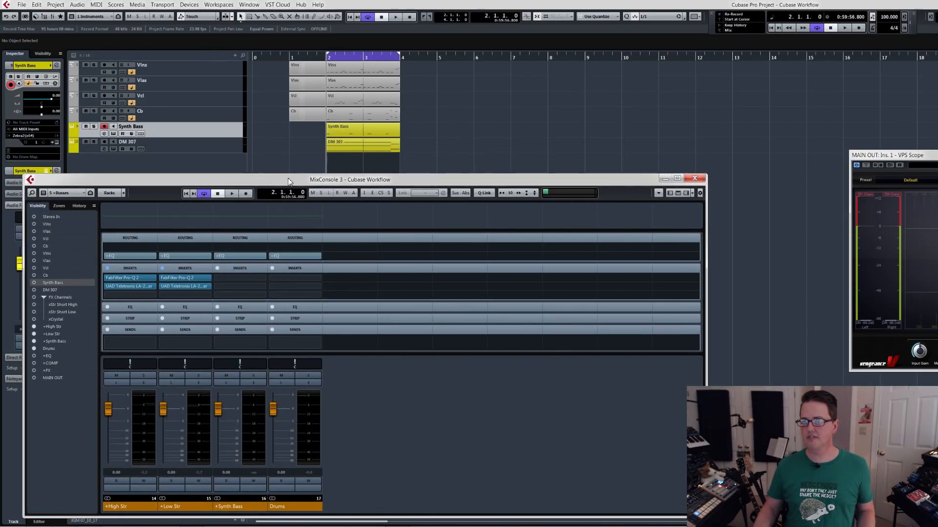
Play the project and compare the +Synth Bass bus with the full mix, leaving the bus soloed and playback stopped.
{"action": "left_click", "coordinate": [361, 129]}
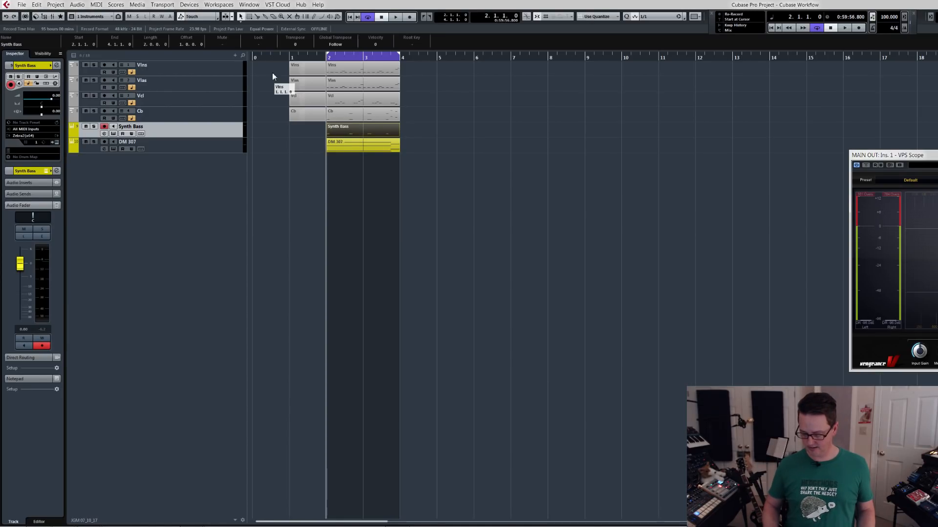
{"action": "key", "text": "F3"}
{"action": "key", "text": "space"}
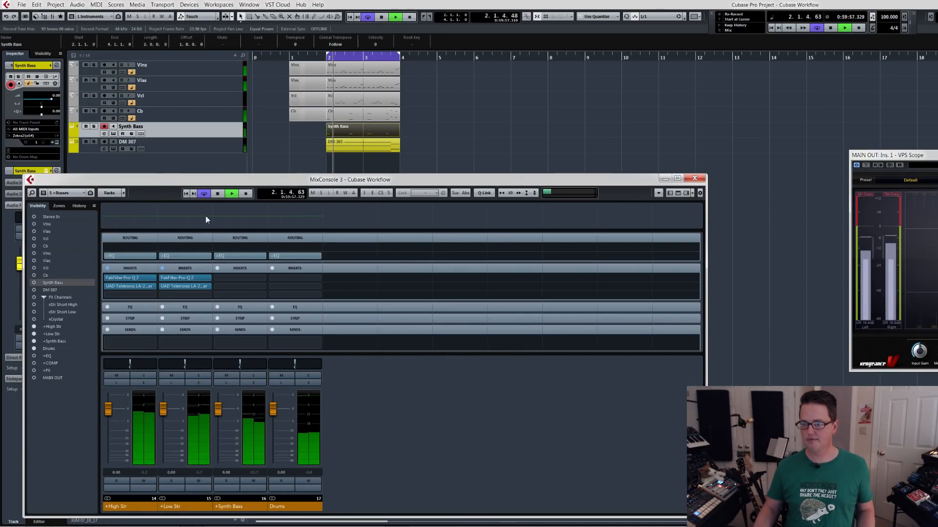
{"action": "left_click", "coordinate": [257, 374]}
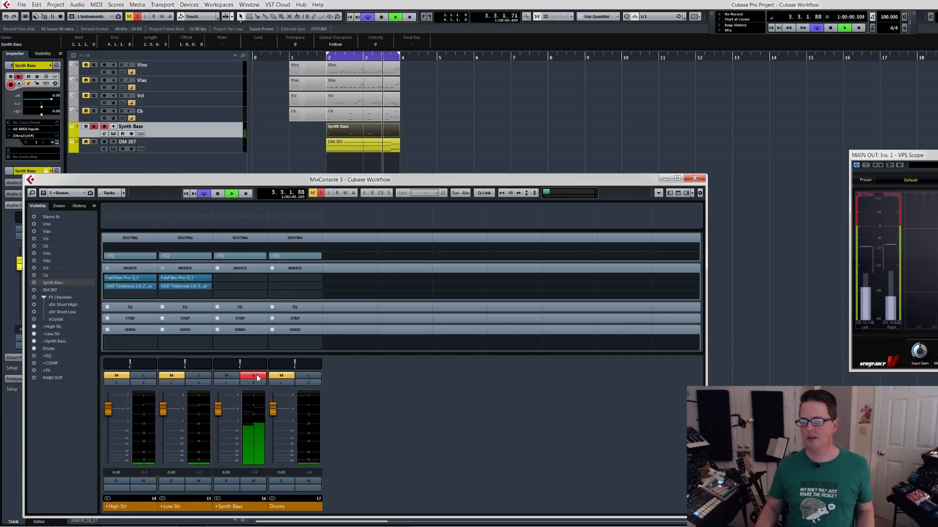
{"action": "left_click", "coordinate": [256, 374]}
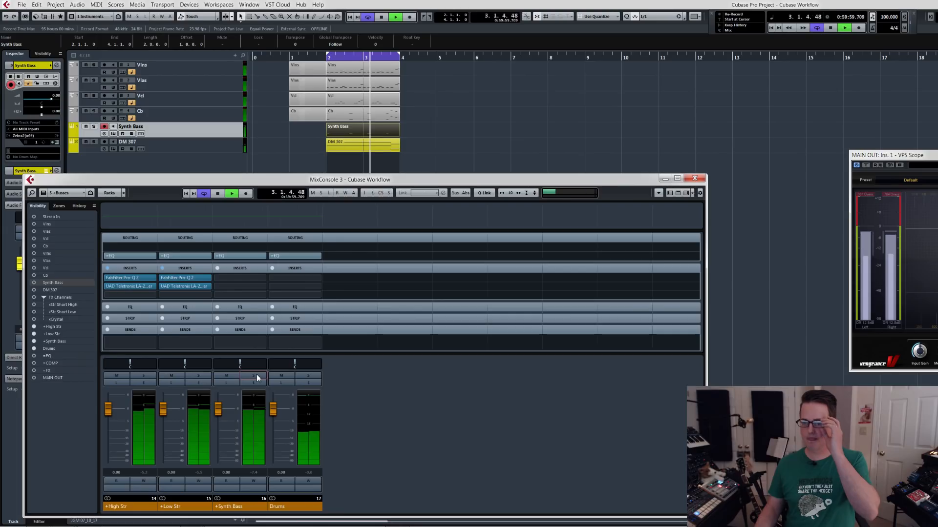
{"action": "left_click", "coordinate": [257, 374]}
{"action": "key", "text": "space"}
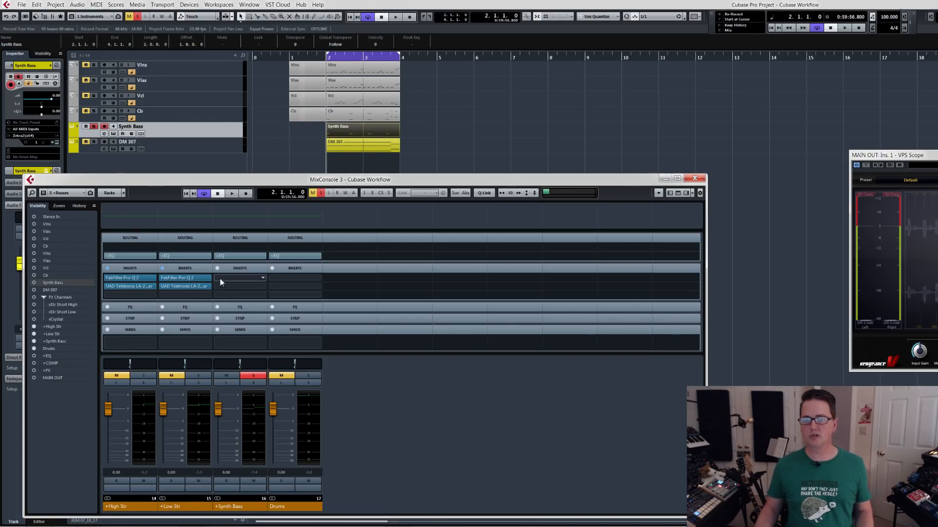
{"action": "left_click_drag", "start_coordinate": [198, 287], "coordinate": [198, 286]}
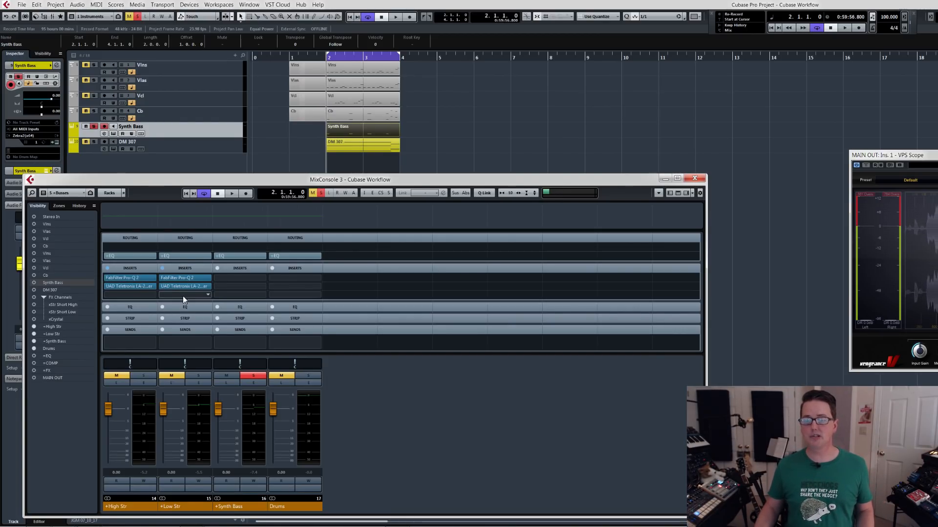
{"action": "key", "text": "space"}
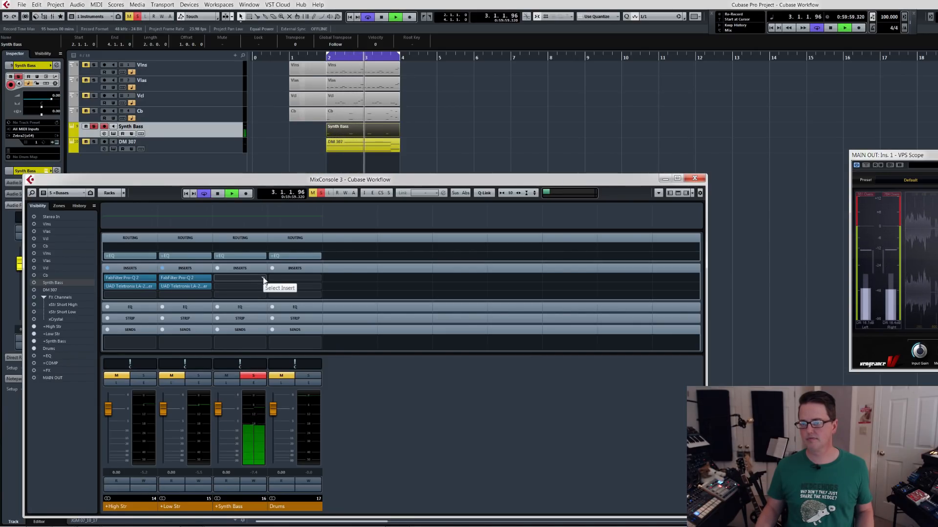
{"action": "key", "text": "space"}
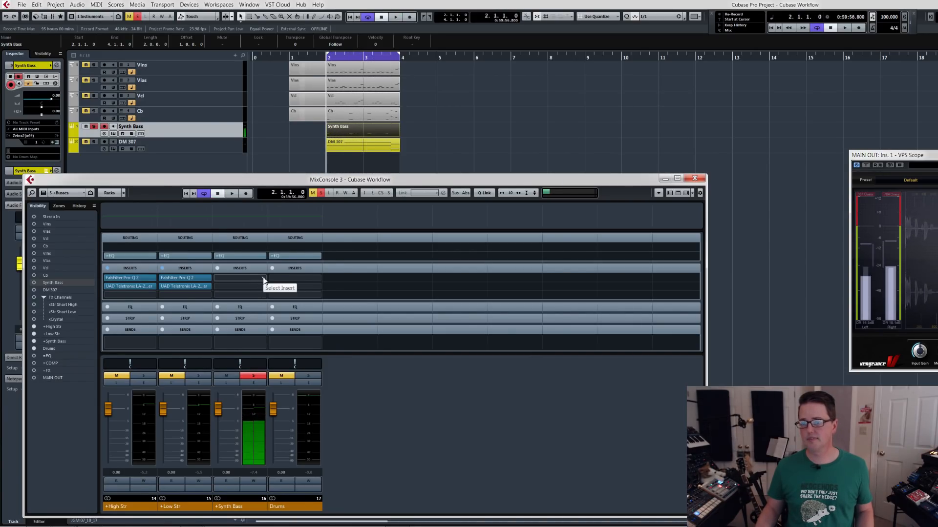
Insert FabFilter Pro-Q 2 in the first insert slot of the +Synth Bass bus.
{"action": "left_click", "coordinate": [263, 280]}
{"action": "type", "text": "pro-q"}
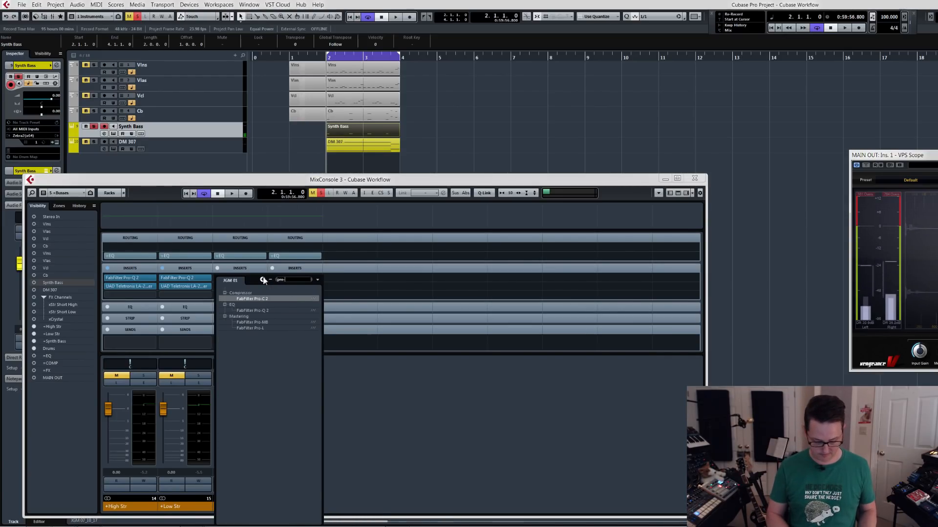
{"action": "key", "text": "Return"}
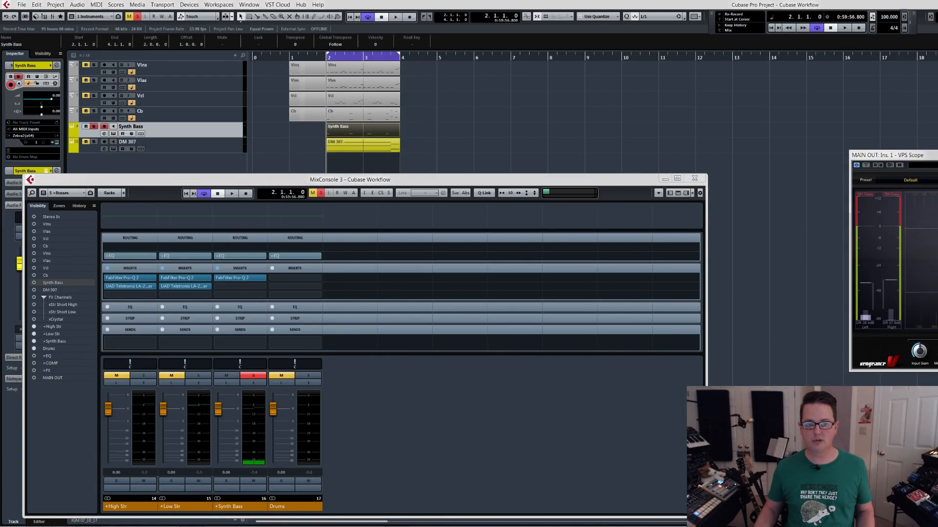
During playback, add a low cut and a bell dip of about 4 dB near 431 Hz to the +Synth Bass EQ.
{"action": "key", "text": "space"}
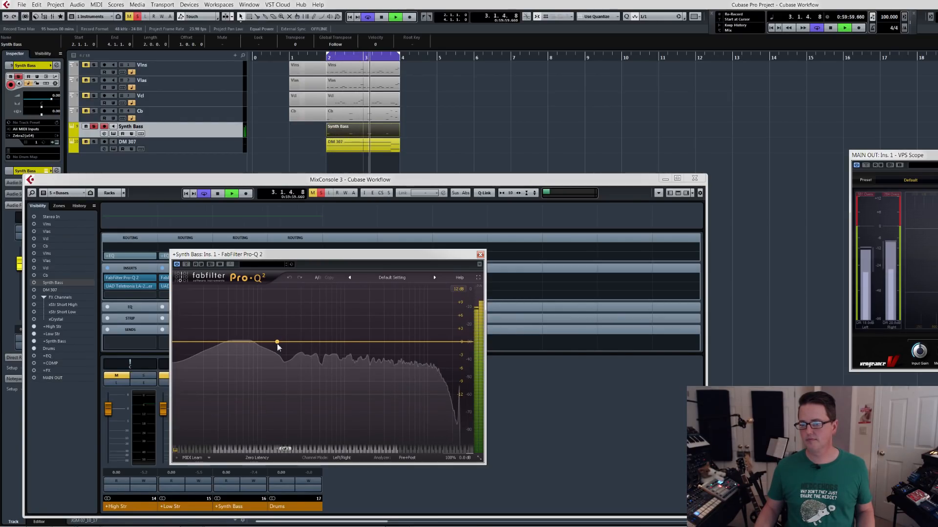
{"action": "left_click_drag", "start_coordinate": [180, 341], "coordinate": [253, 338]}
{"action": "left_click_drag", "start_coordinate": [254, 340], "coordinate": [249, 341]}
{"action": "left_click_drag", "start_coordinate": [327, 343], "coordinate": [313, 363]}
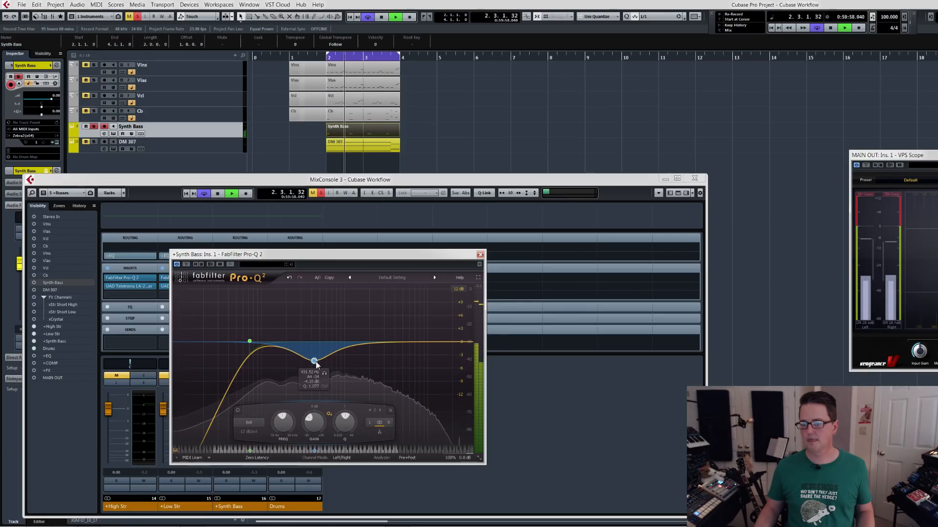
Add a bell boost of about 3.2 dB near 7 kHz and an upper-mid dip to the +Synth Bass EQ, then stop and close it.
{"action": "left_click_drag", "start_coordinate": [376, 344], "coordinate": [413, 330]}
{"action": "scroll", "coordinate": [414, 330], "scroll_direction": "down", "scroll_amount": 3}
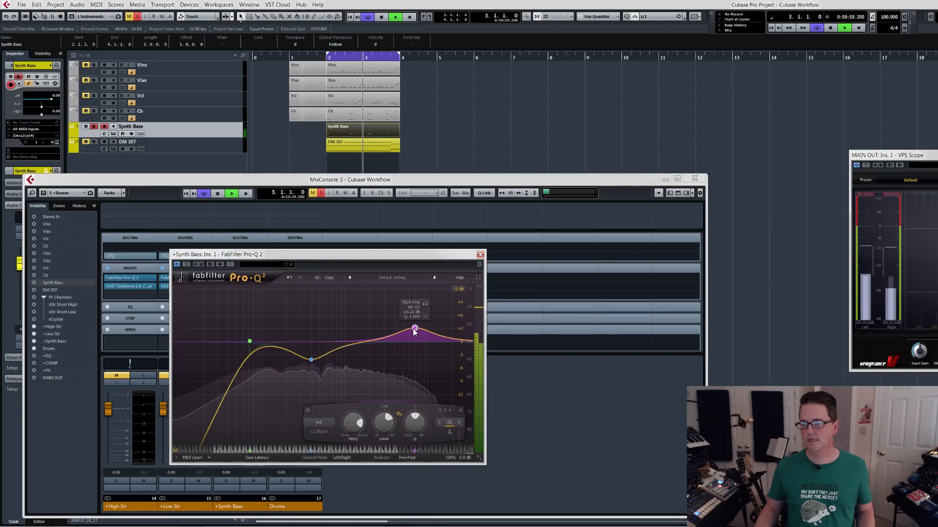
{"action": "left_click_drag", "start_coordinate": [360, 343], "coordinate": [364, 362]}
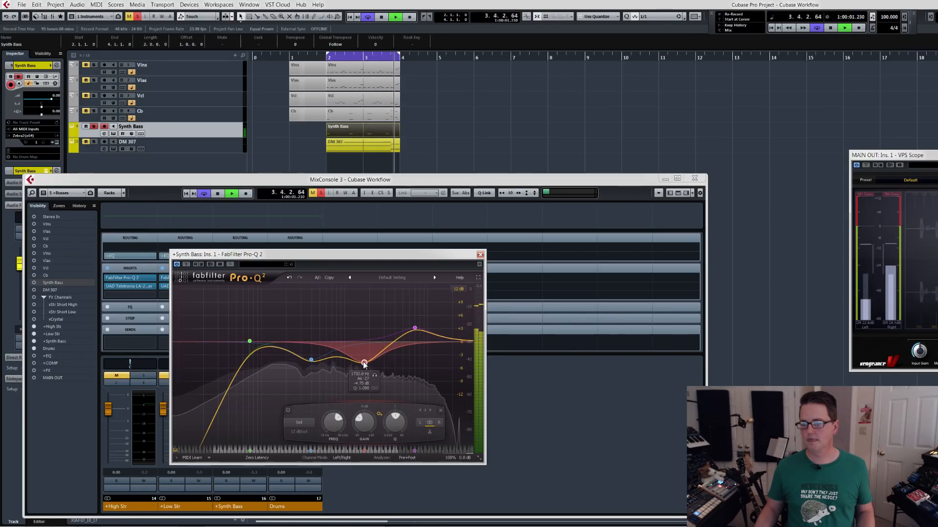
{"action": "key", "text": "space"}
{"action": "left_click", "coordinate": [480, 255]}
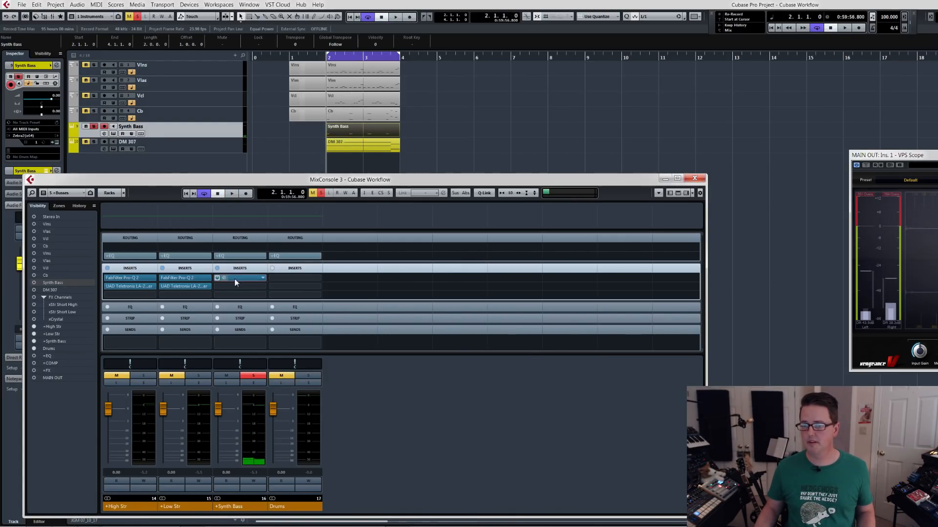
Insert UAD Fairchild 670 in the second insert slot of the +Synth Bass bus and move its window over the mixer.
{"action": "left_click", "coordinate": [263, 288]}
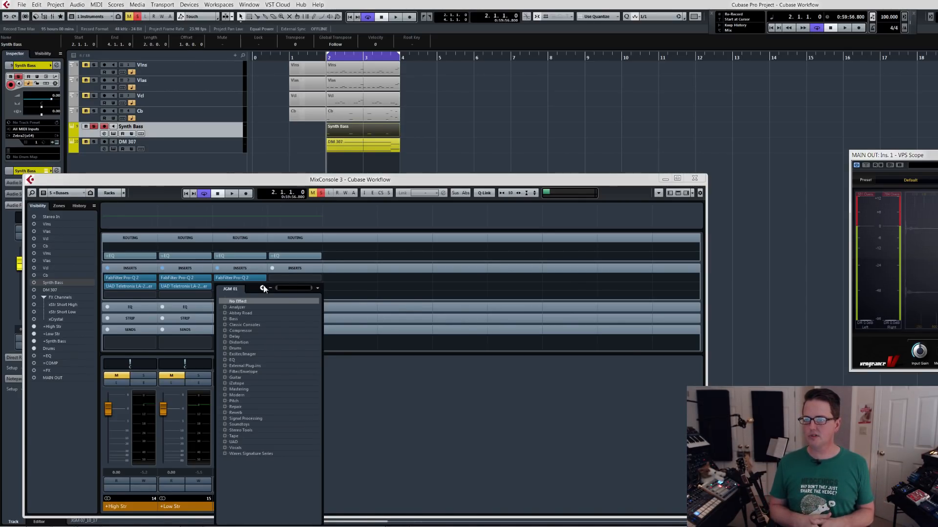
{"action": "type", "text": "Fair"}
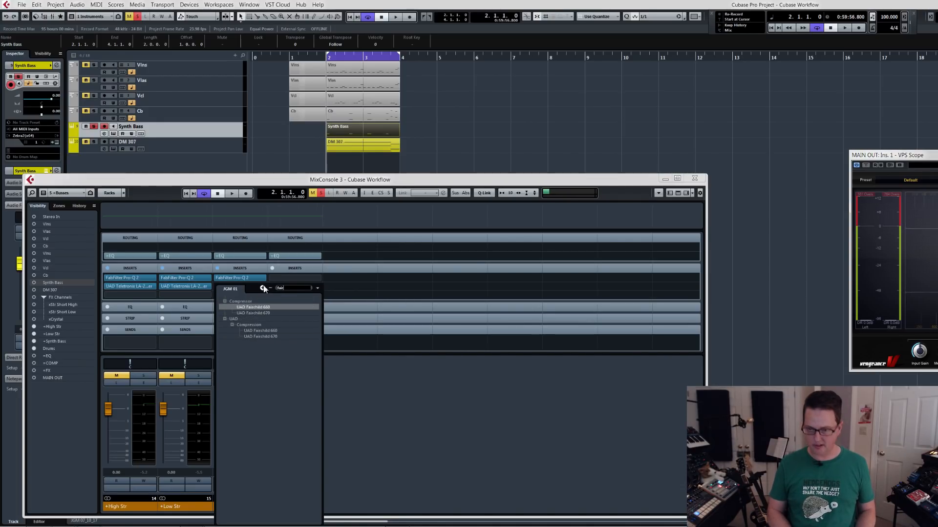
{"action": "left_click", "coordinate": [261, 314]}
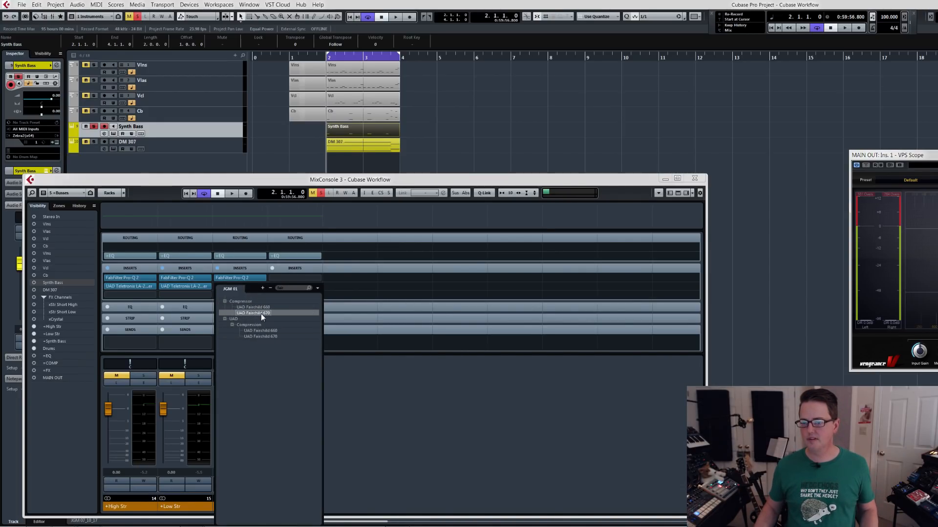
{"action": "left_click_drag", "start_coordinate": [247, 102], "coordinate": [296, 211]}
During playback, adjust the Fairchild 670's input gain and threshold, compare it off and on, then stop playback and close the plug-in.
{"action": "key", "text": "space"}
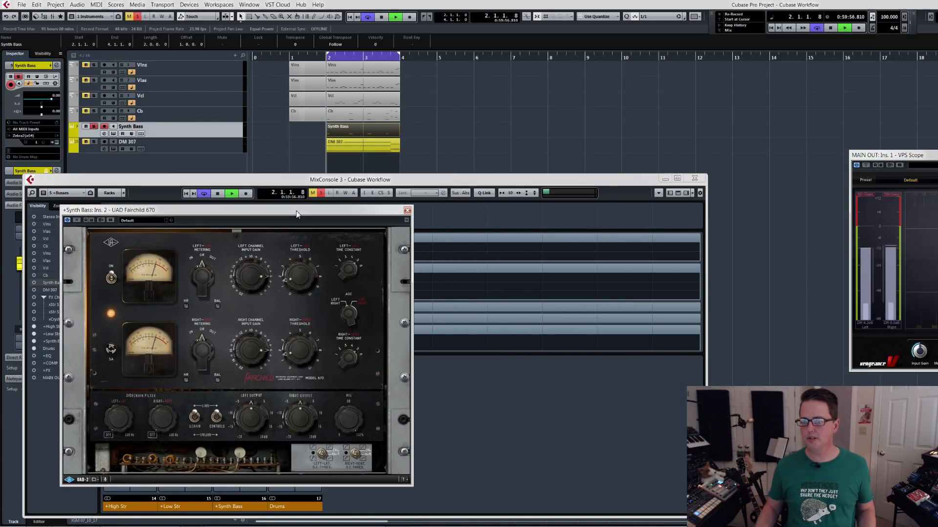
{"action": "left_click_drag", "start_coordinate": [251, 298], "coordinate": [306, 251]}
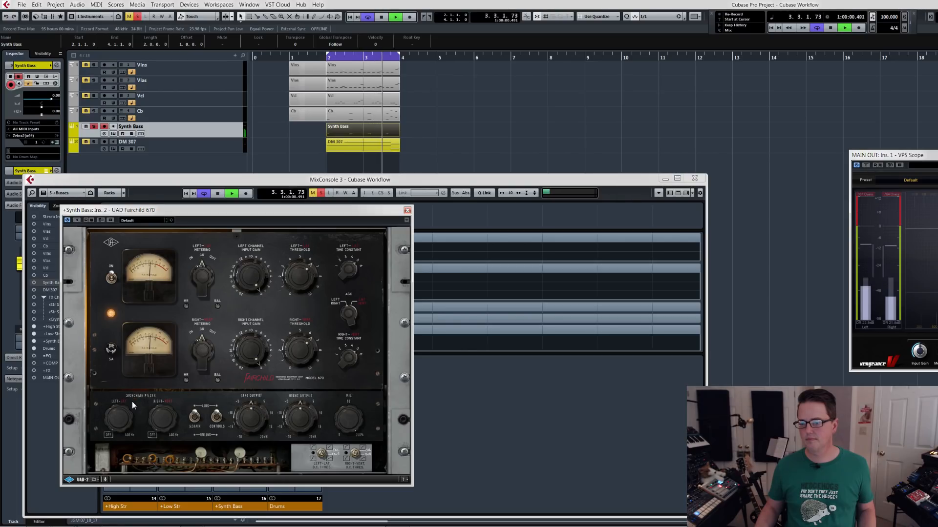
{"action": "left_click", "coordinate": [111, 278]}
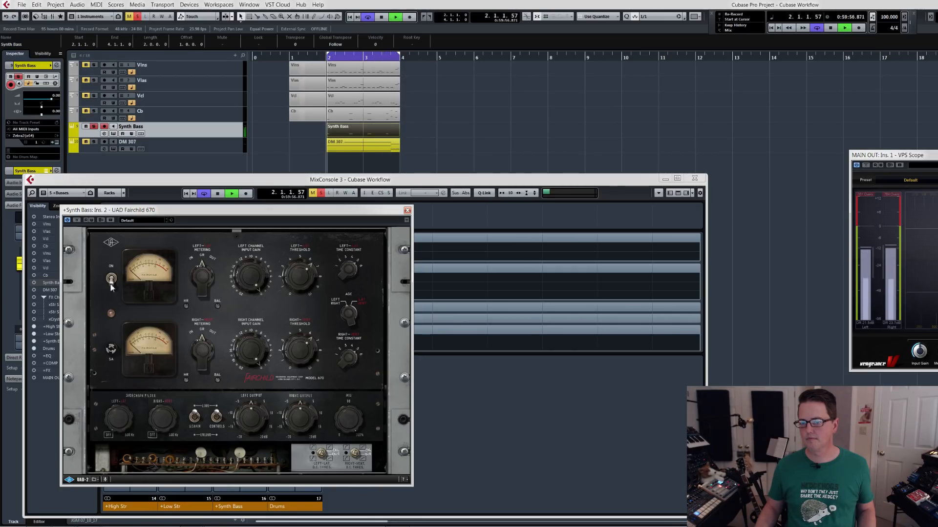
{"action": "left_click", "coordinate": [112, 282]}
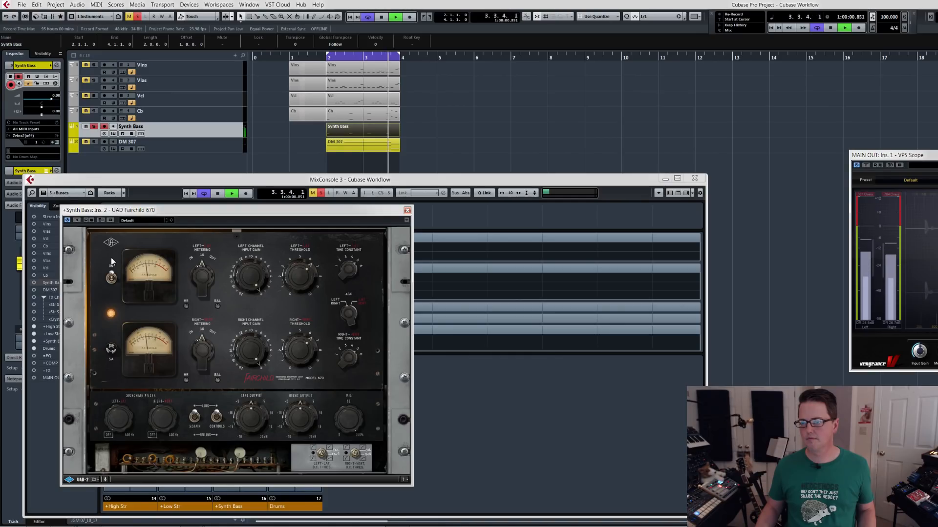
{"action": "key", "text": "space"}
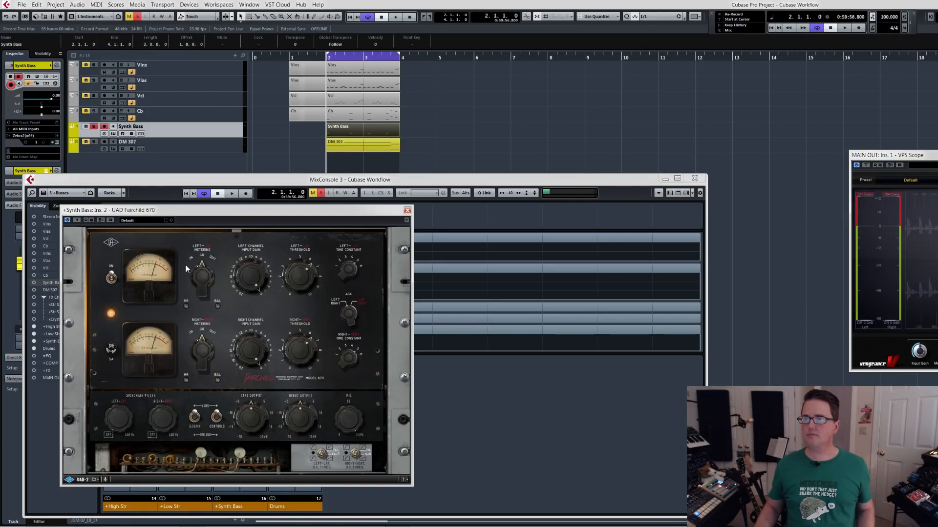
{"action": "left_click", "coordinate": [408, 211]}
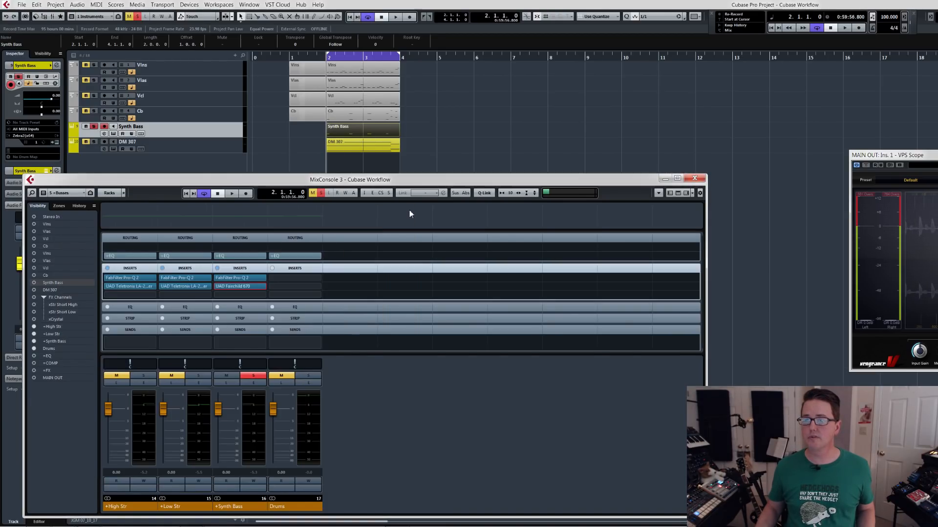
Clear the +Synth Bass bus solo and audition the processed bass with the string busses.
{"action": "left_click", "coordinate": [251, 376]}
{"action": "key", "text": "space"}
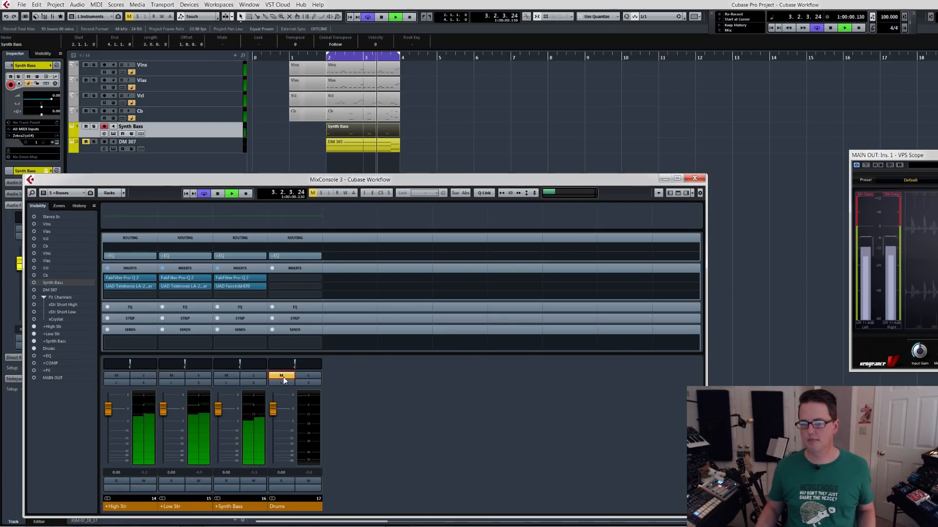
{"action": "key", "text": "space"}
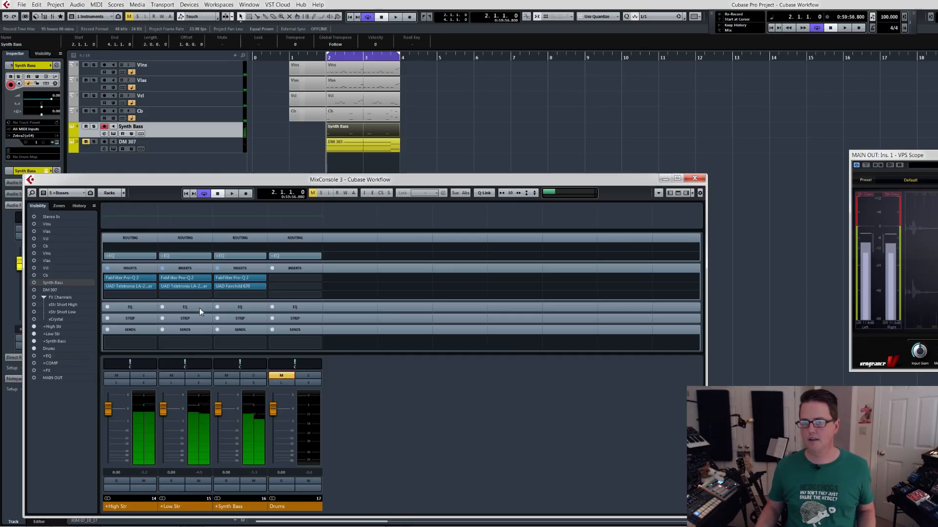
Show the mixer's FX configuration and expand the insert slots.
{"action": "left_click", "coordinate": [62, 193]}
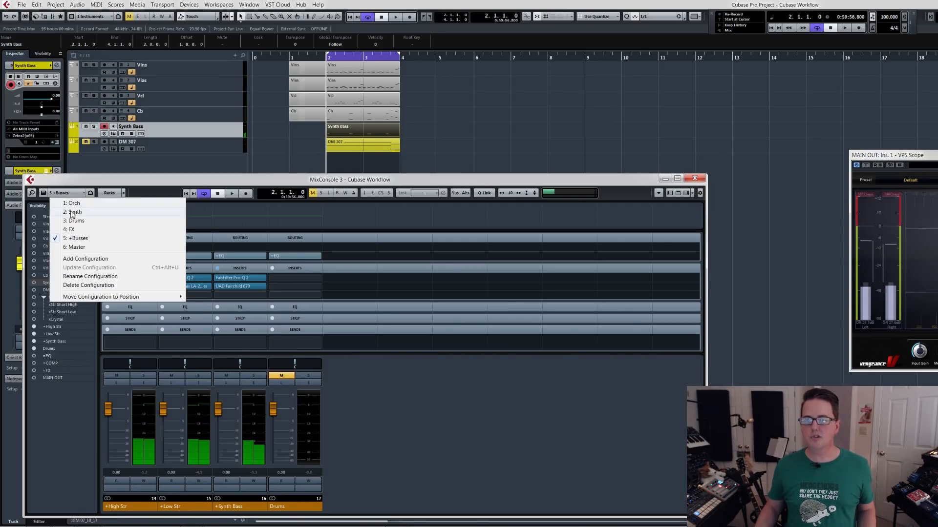
{"action": "left_click", "coordinate": [77, 230]}
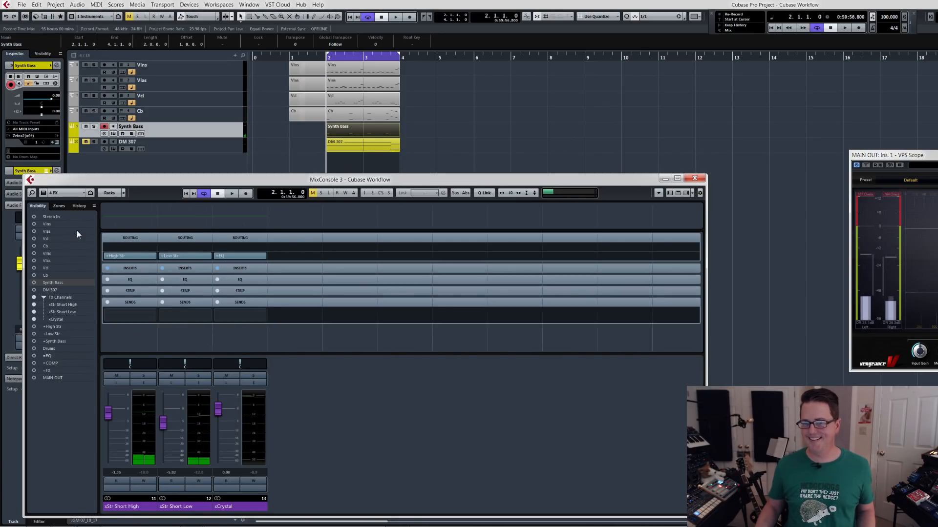
{"action": "left_click", "coordinate": [180, 267]}
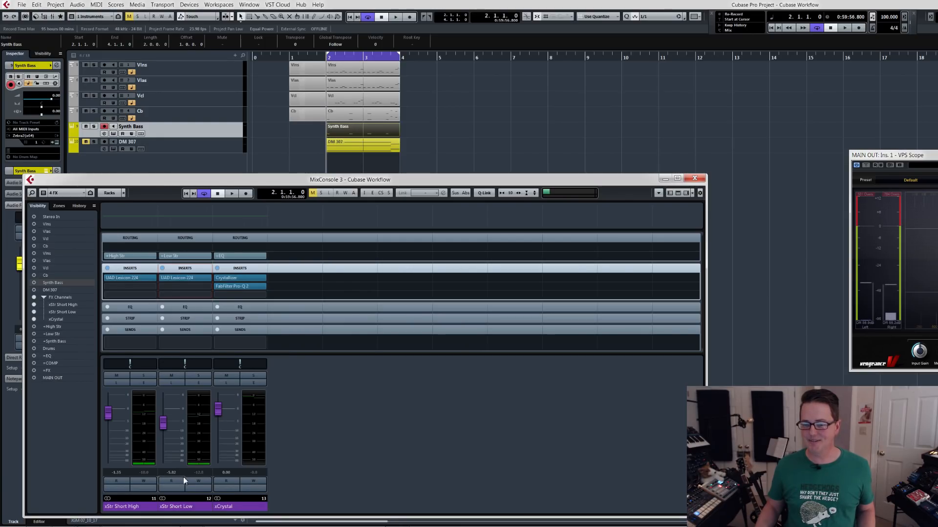
Quick-link the xStr Short High and xStr Short Low channels and open their Lexicon 224 reverbs side by side.
{"action": "left_click", "coordinate": [177, 507]}
{"action": "left_click", "coordinate": [130, 507], "text": "shift"}
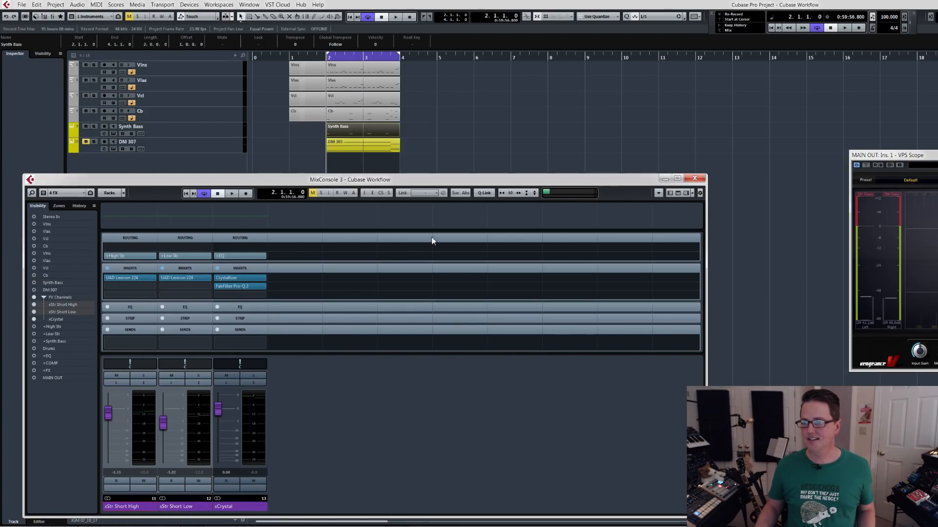
{"action": "left_click", "coordinate": [172, 279]}
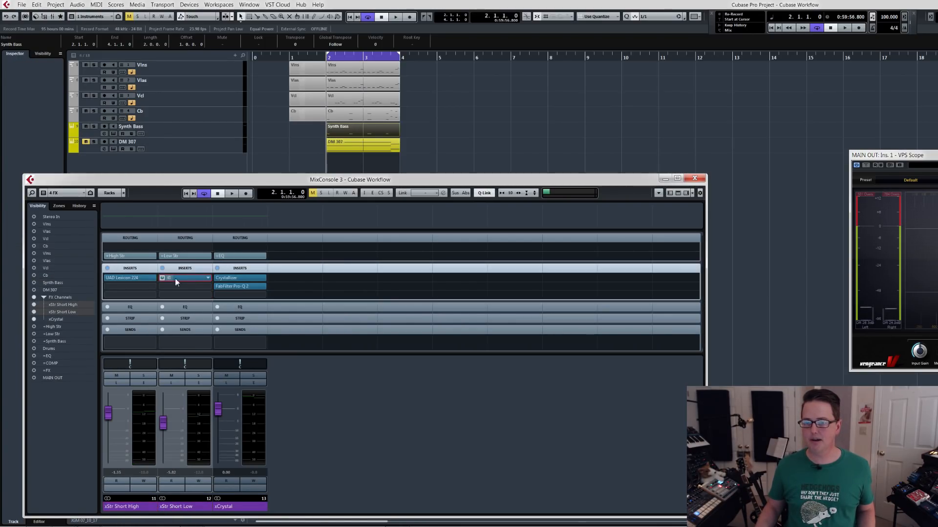
{"action": "left_click", "coordinate": [131, 278]}
{"action": "left_click_drag", "start_coordinate": [262, 189], "coordinate": [110, 194]}
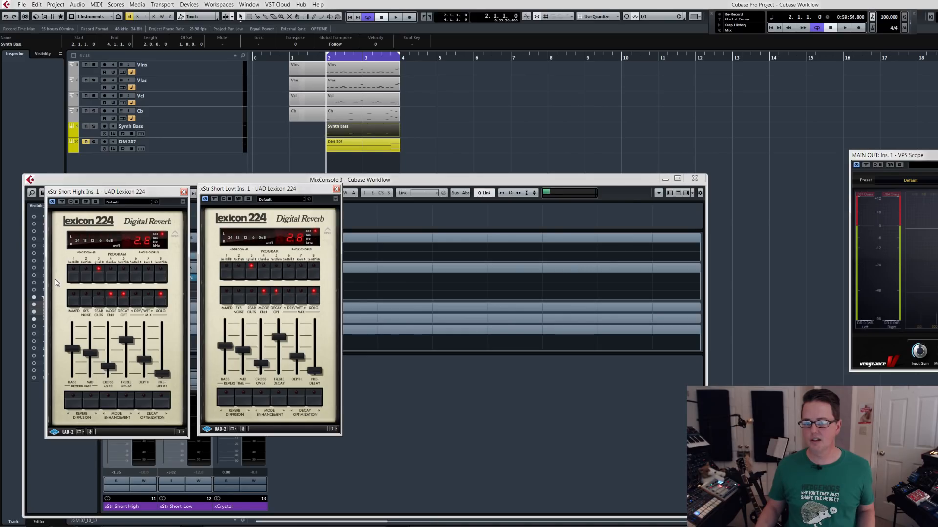
Shorten the bass and mid reverb times on both linked Lexicon 224s, audition the result, and close the plug-in windows.
{"action": "left_click_drag", "start_coordinate": [72, 353], "coordinate": [90, 365]}
{"action": "key", "text": "space"}
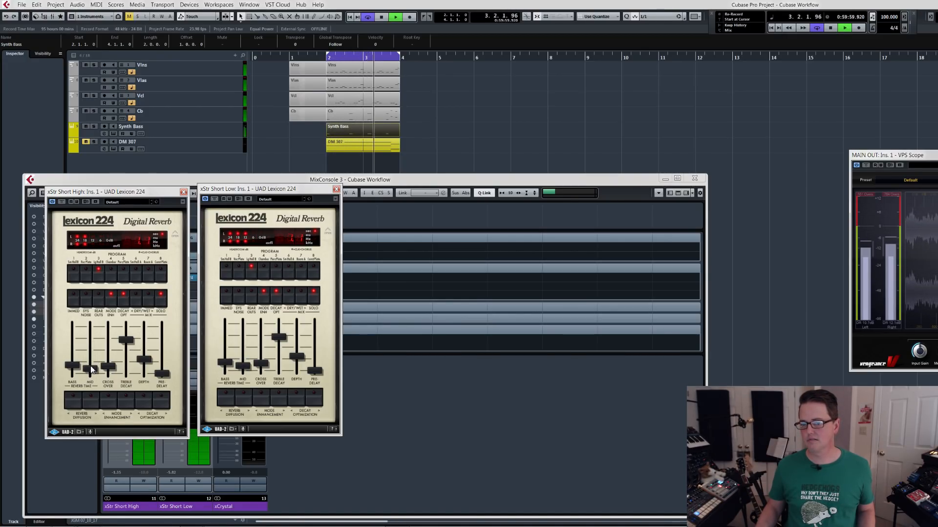
{"action": "key", "text": "space"}
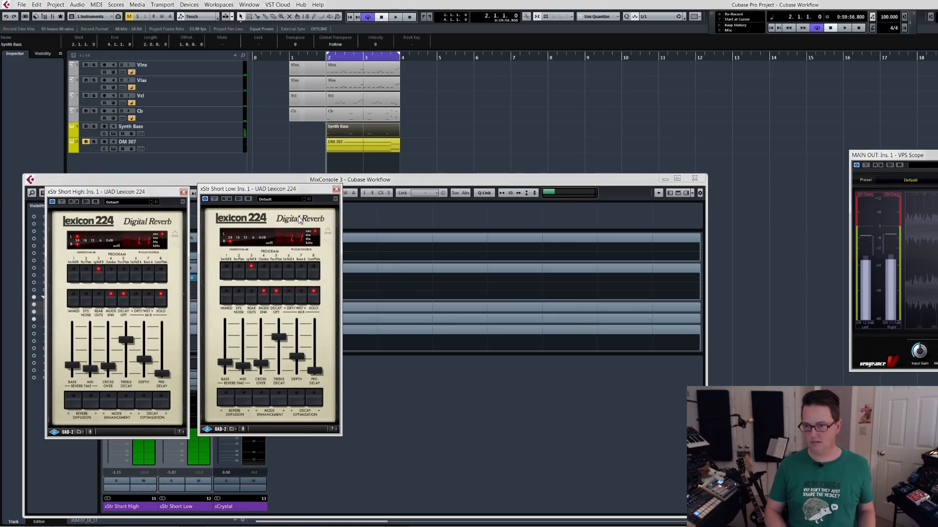
{"action": "key", "text": "ctrl+shift+w"}
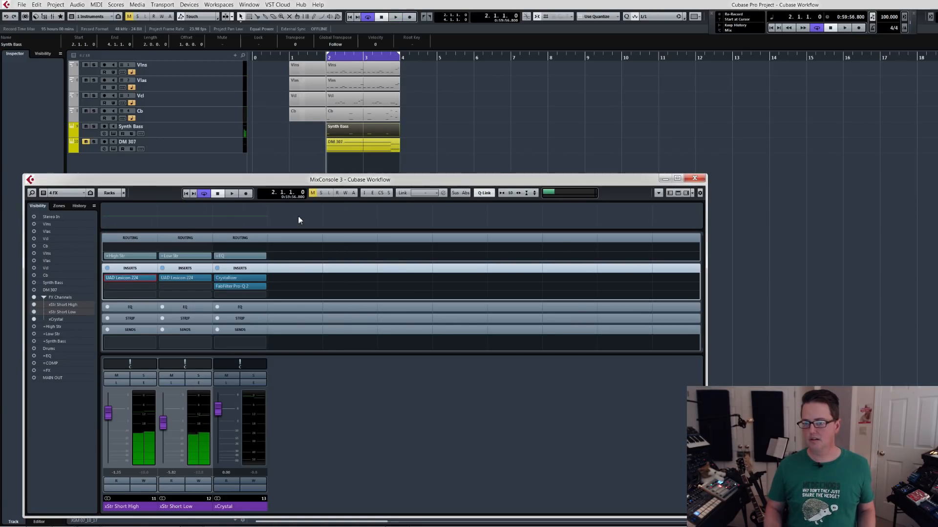
Reset the xStr Short Low and xStr Short High faders to 0.00 and audition the mix.
{"action": "left_click", "coordinate": [162, 430], "text": "ctrl"}
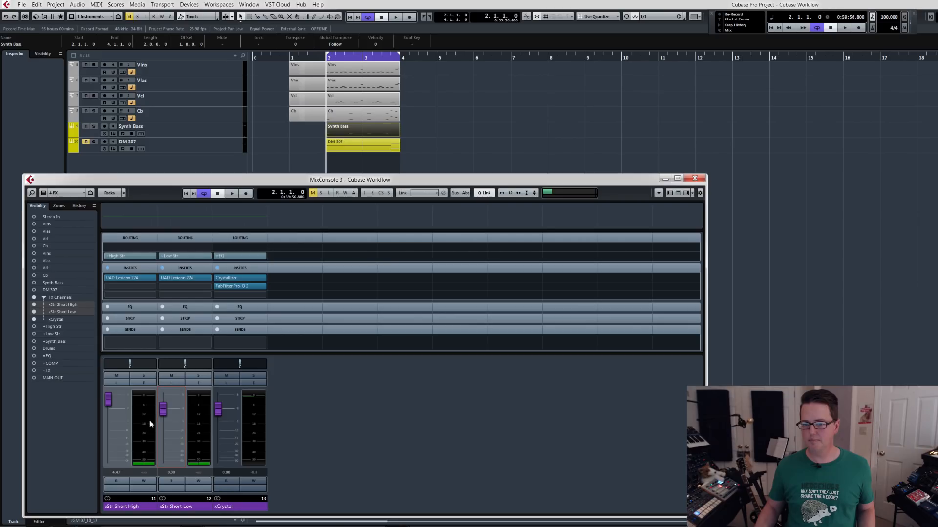
{"action": "left_click", "coordinate": [175, 508]}
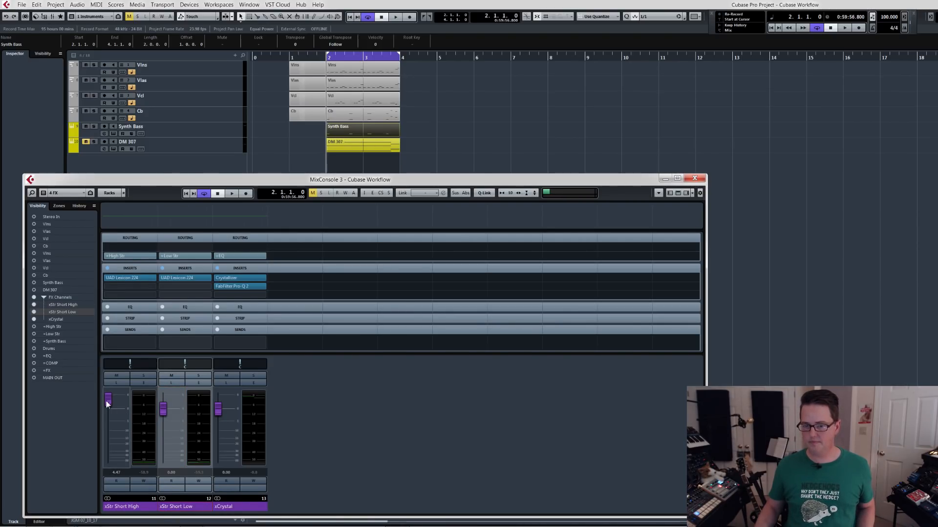
{"action": "key", "text": "space"}
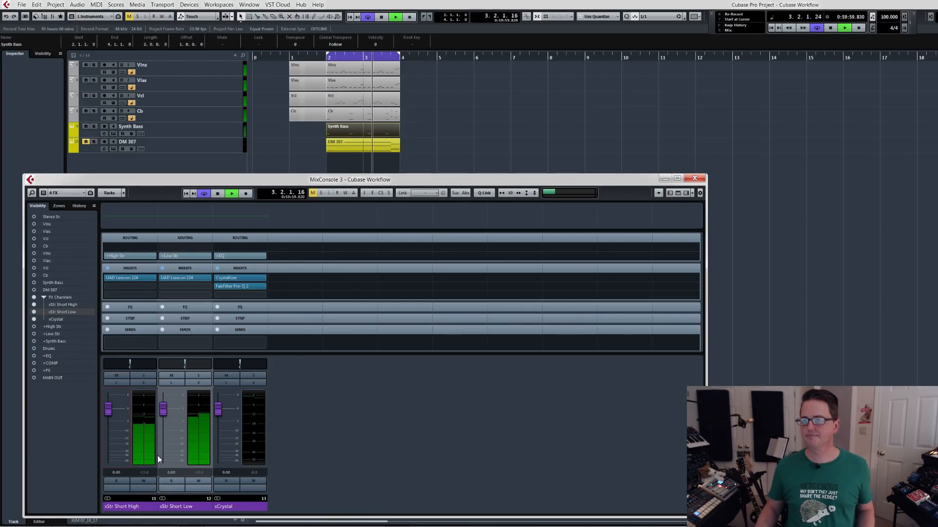
{"action": "key", "text": "space"}
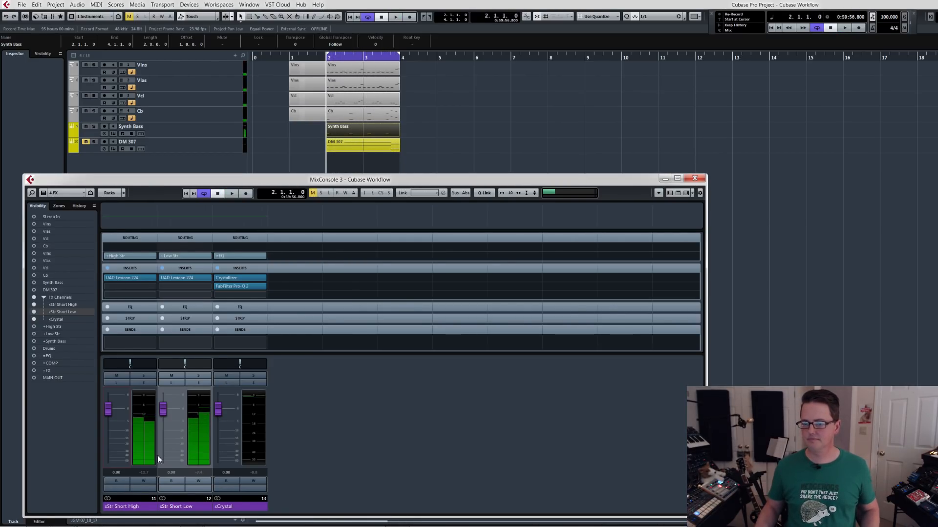
Hide the mixer, then solo and select the DM 307 track.
{"action": "key", "text": "F3"}
{"action": "left_click", "coordinate": [93, 142]}
{"action": "left_click", "coordinate": [224, 143]}
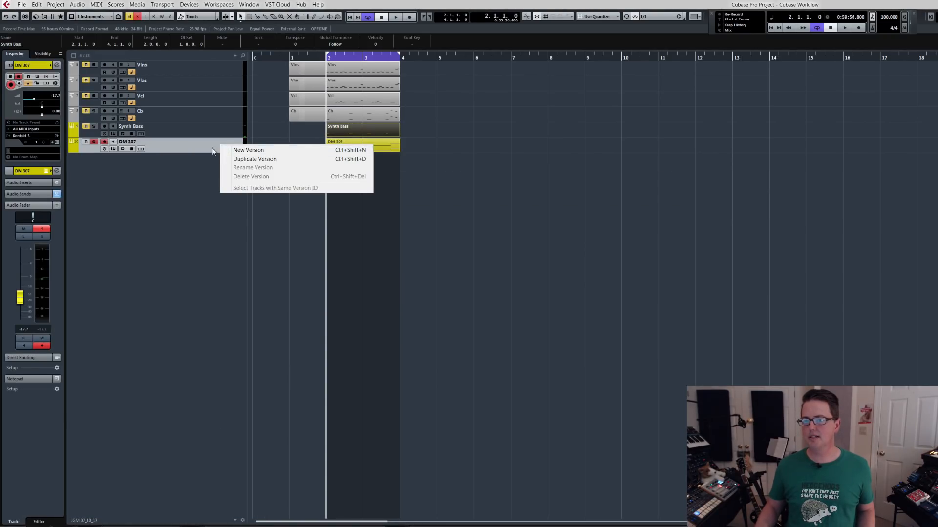
{"action": "key", "text": "Escape"}
Start playback and reset the DM 307 channel volume to 0.00.
{"action": "key", "text": "space"}
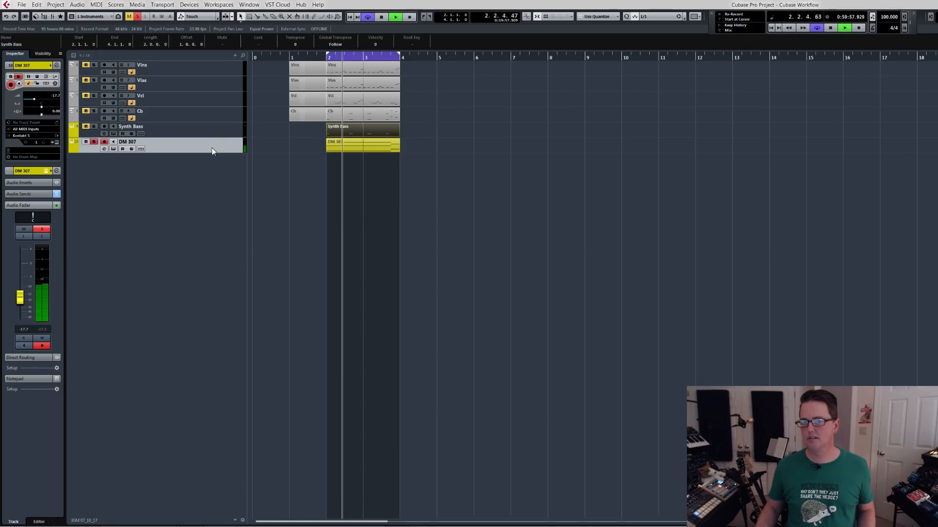
{"action": "left_click_drag", "start_coordinate": [20, 298], "coordinate": [24, 271]}
{"action": "left_click", "coordinate": [24, 267], "text": "ctrl"}
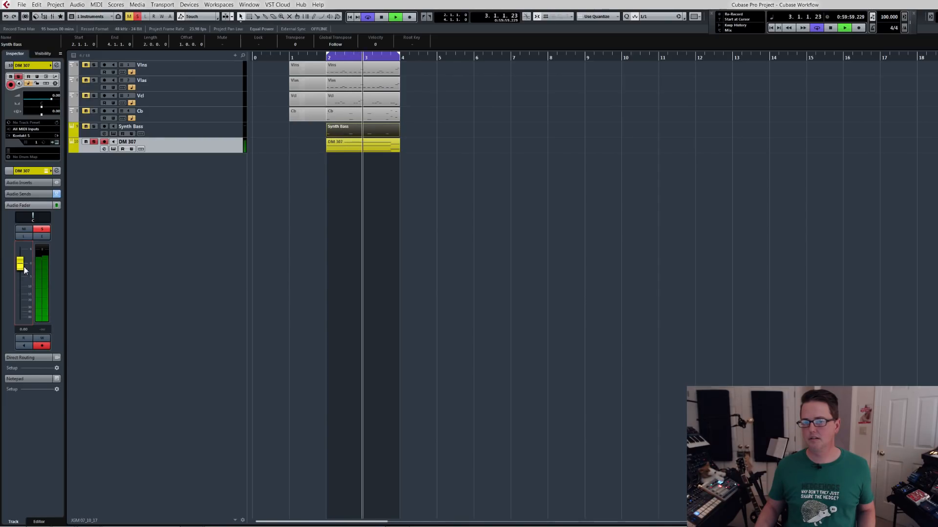
Open the DM 307 channel settings, deactivate the xCrystal send, stop playback, and clear the track's solo.
{"action": "key", "text": "e"}
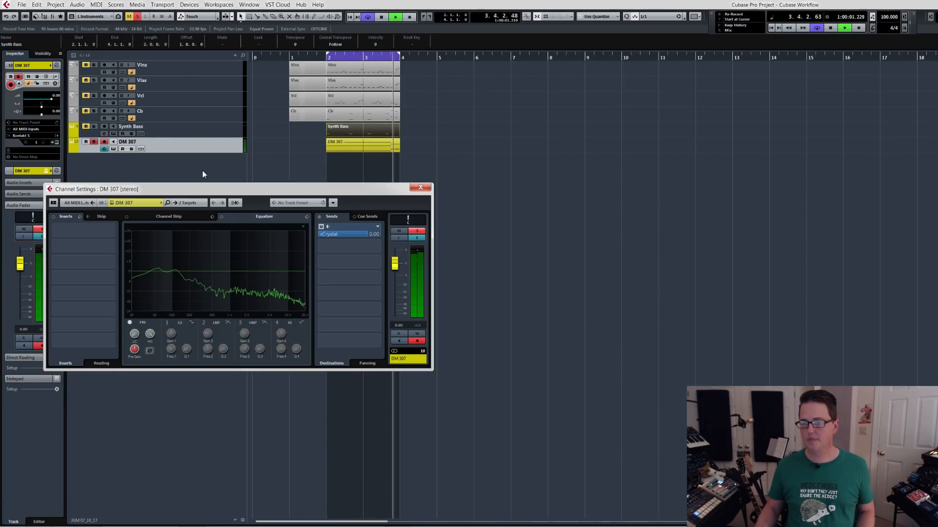
{"action": "left_click_drag", "start_coordinate": [303, 189], "coordinate": [290, 271]}
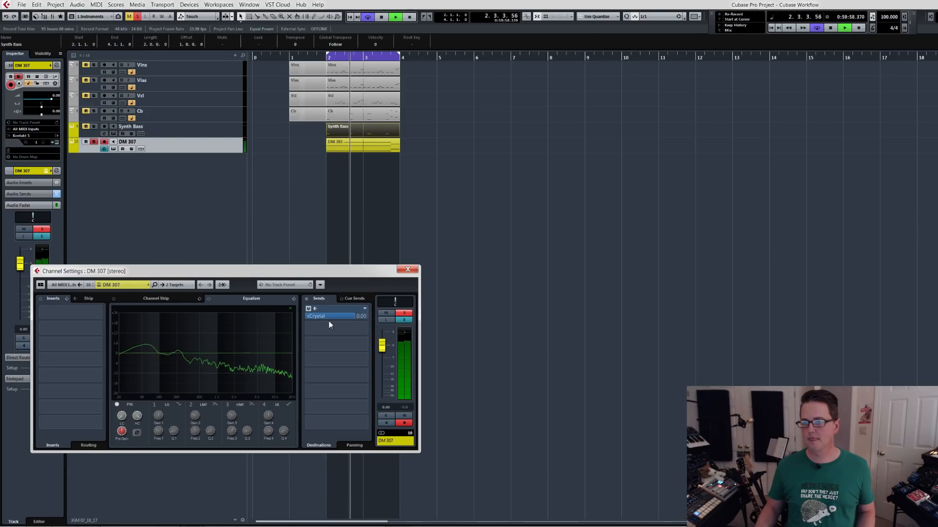
{"action": "left_click", "coordinate": [307, 309]}
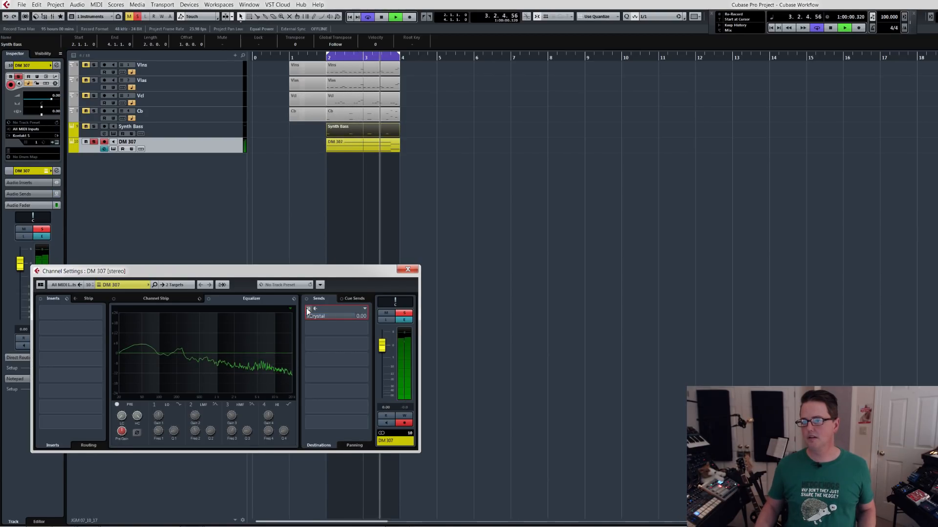
{"action": "key", "text": "space"}
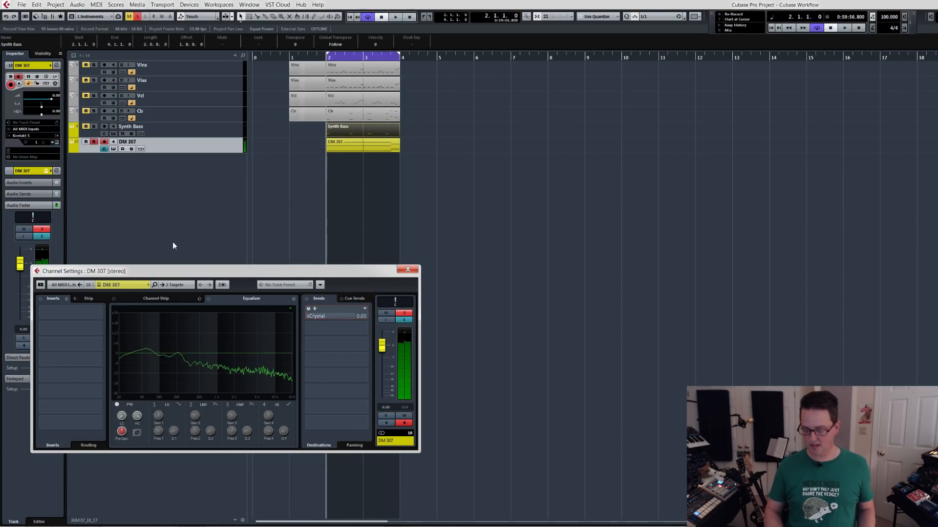
{"action": "key", "text": "s"}
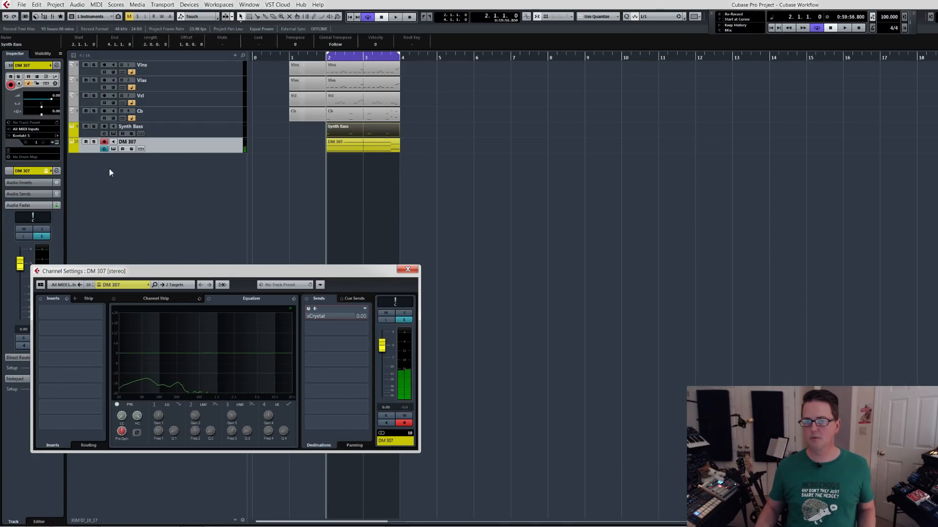
Solo the DM 307 track and audition it briefly.
{"action": "left_click", "coordinate": [93, 143]}
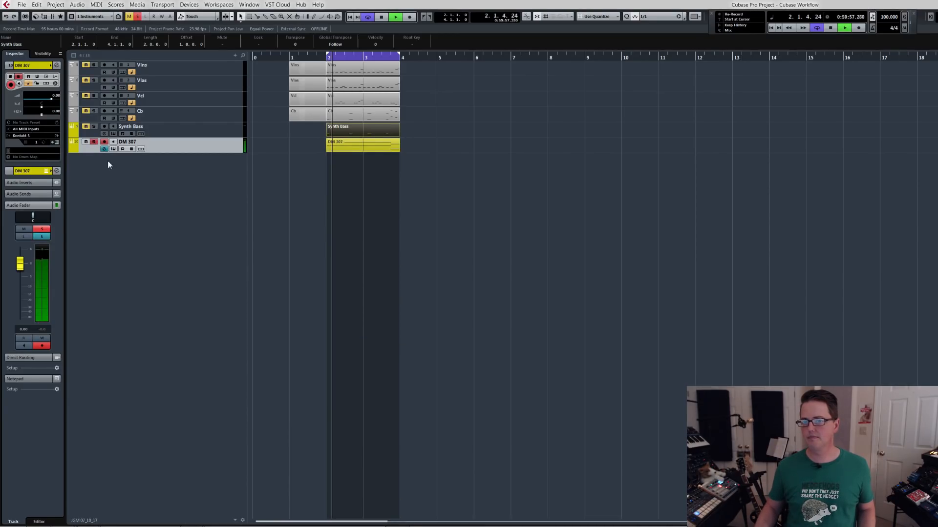
{"action": "key", "text": "space"}
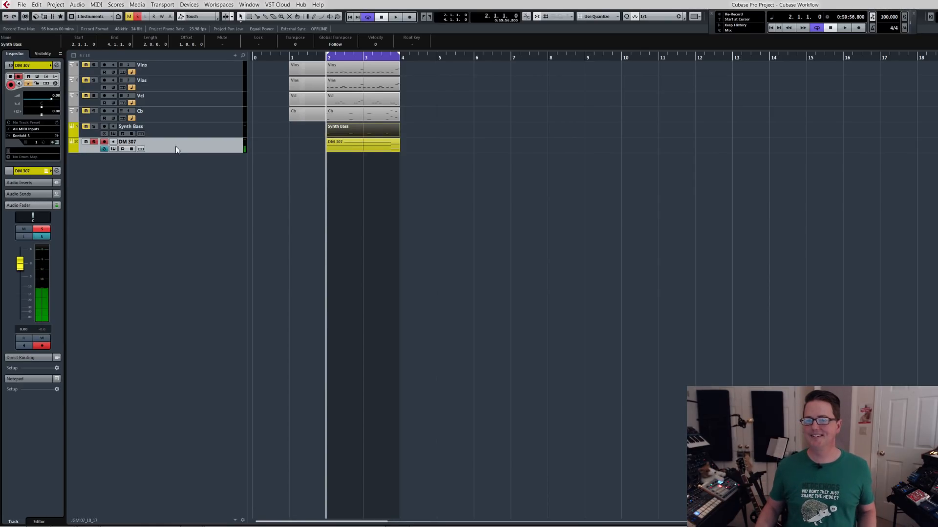
Show the mixer's Drums configuration, inspect the output routing choices of DM 307, and close the mixer.
{"action": "key", "text": "F3"}
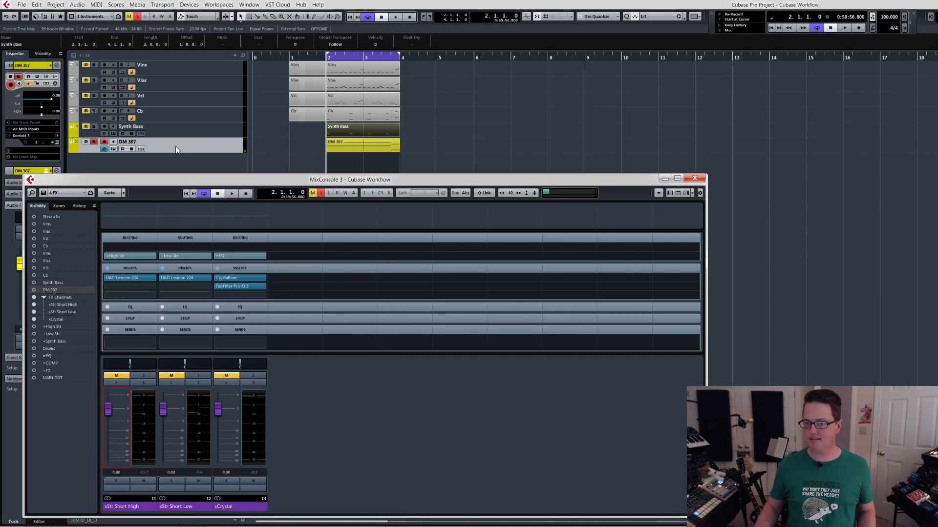
{"action": "left_click_drag", "start_coordinate": [194, 184], "coordinate": [200, 163]}
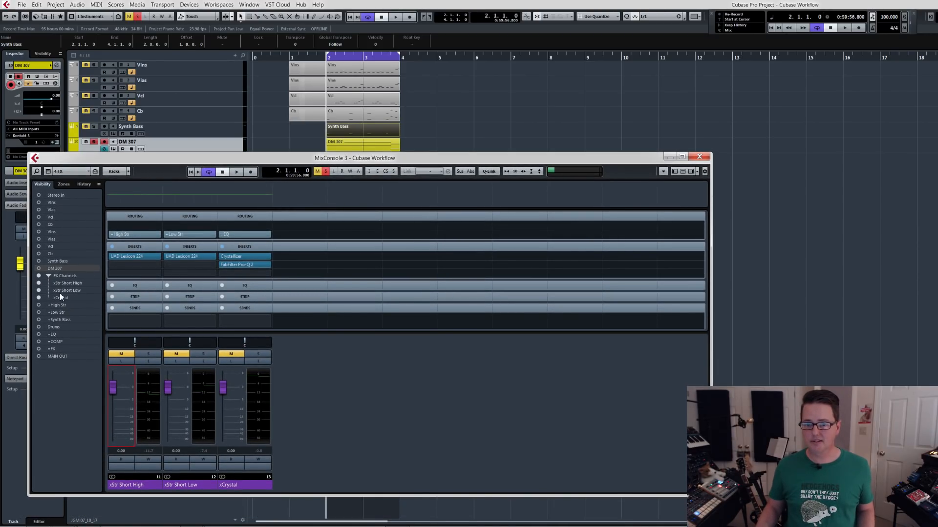
{"action": "left_click", "coordinate": [75, 173]}
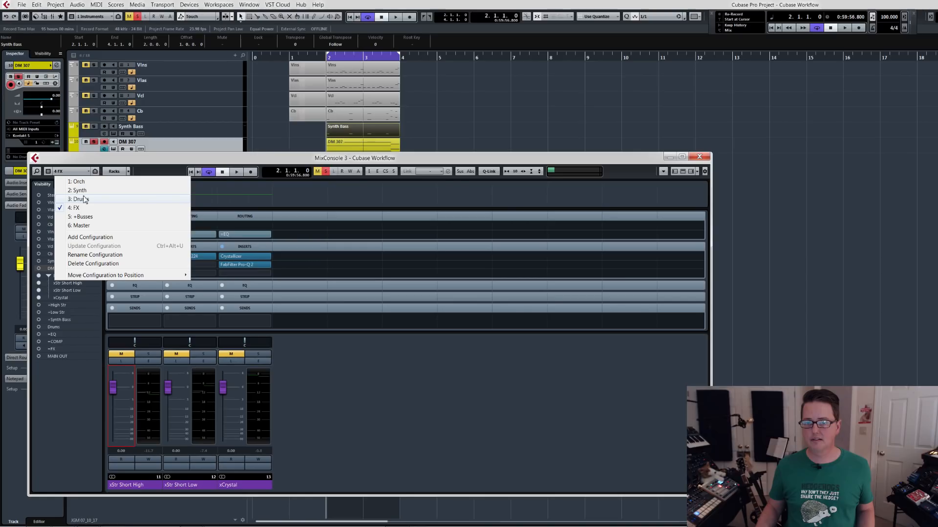
{"action": "left_click", "coordinate": [79, 199]}
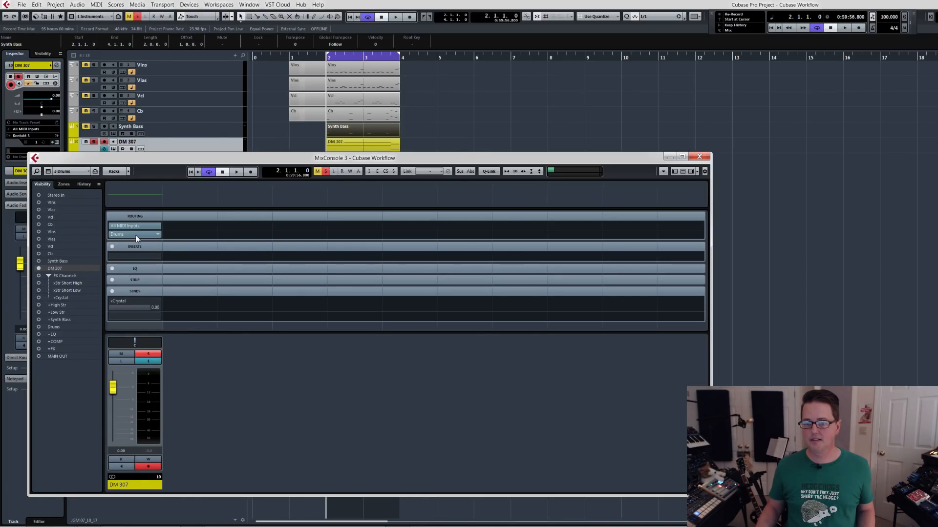
{"action": "left_click", "coordinate": [157, 235]}
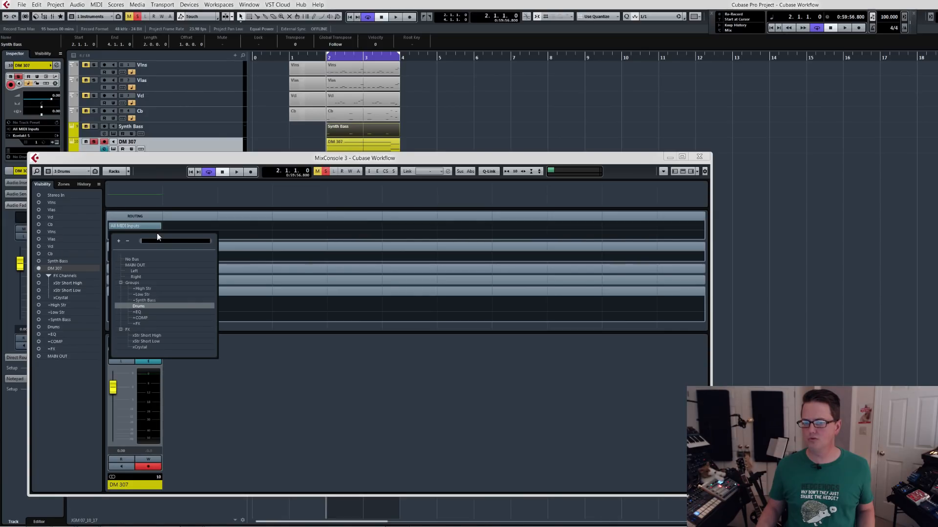
{"action": "left_click", "coordinate": [155, 162]}
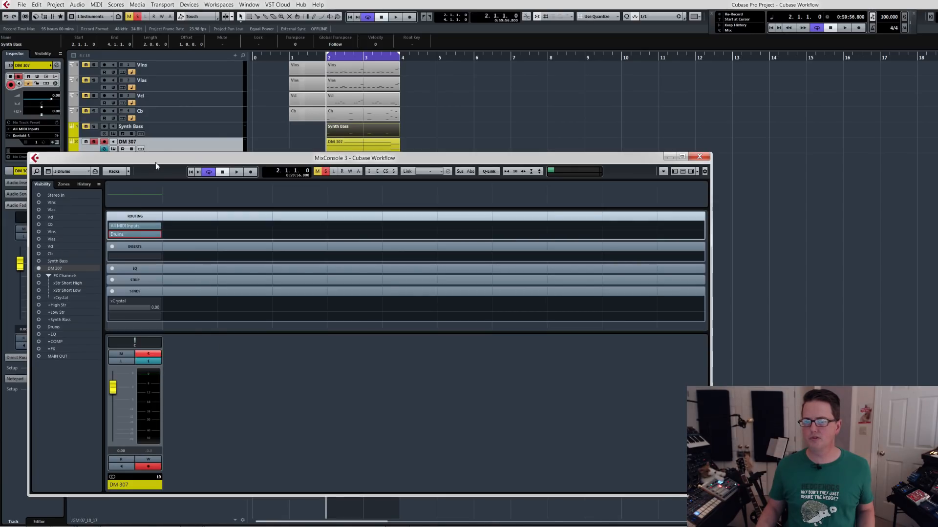
{"action": "left_click", "coordinate": [699, 158]}
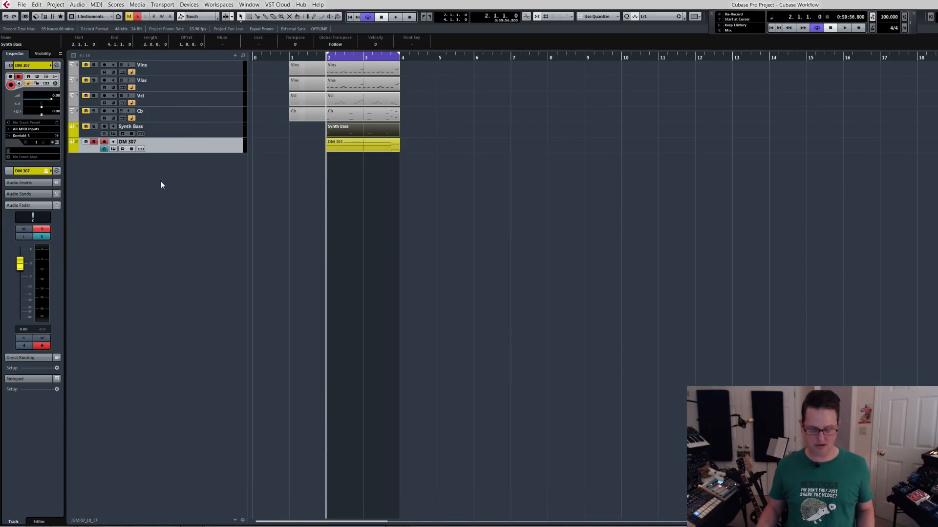
Show all tracks in the project and rename the Drums group track to +Drums.
{"action": "left_click", "coordinate": [88, 57]}
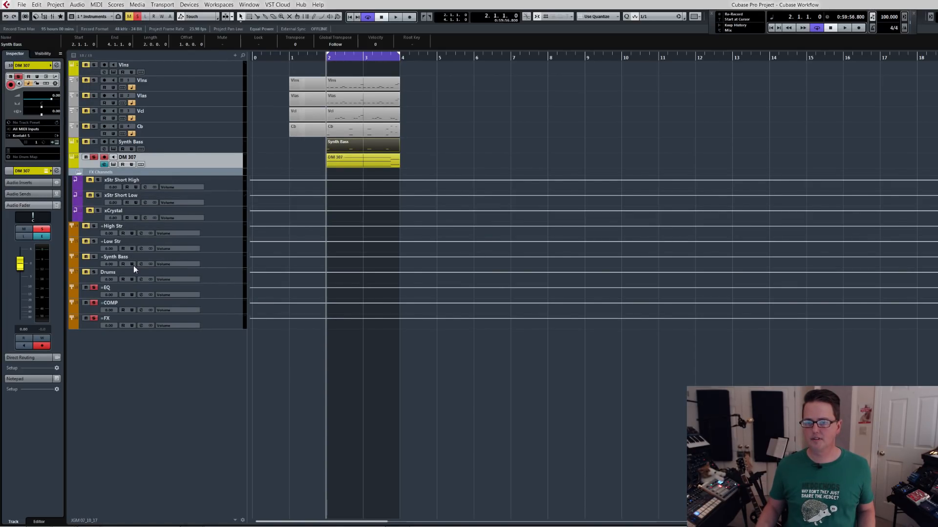
{"action": "double_click", "coordinate": [110, 273]}
{"action": "key", "text": "Left"}
{"action": "key", "text": "Home"}
{"action": "type", "text": "+"}
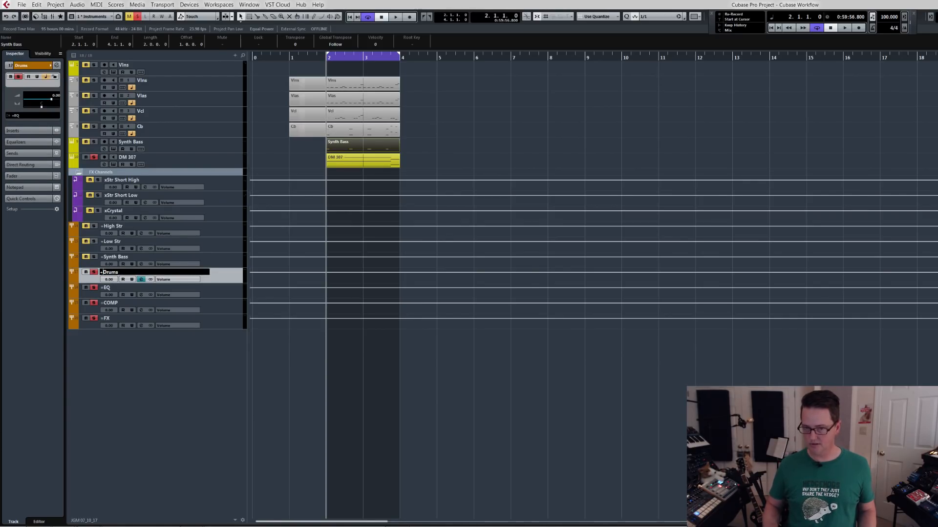
{"action": "key", "text": "Return"}
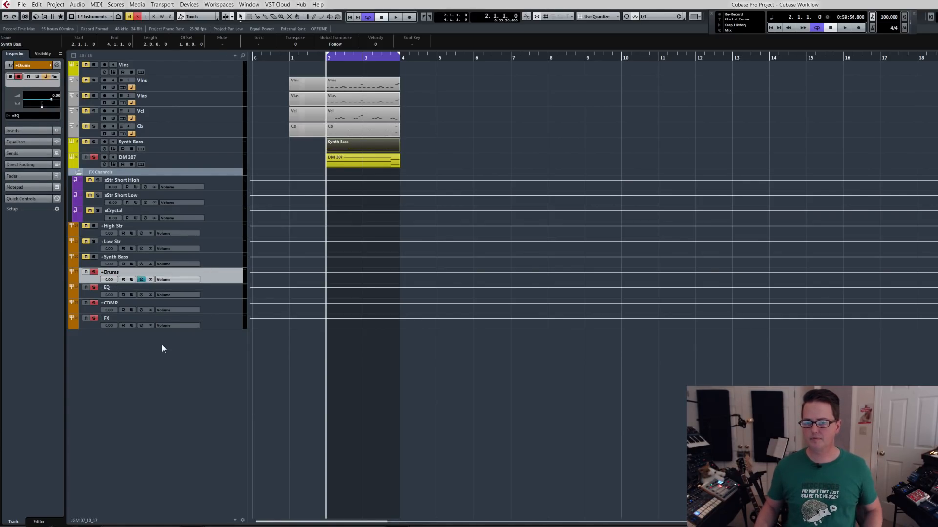
Select the +High Str and +Drums busses to compare their solo paths, then select DM 307 and audition it.
{"action": "left_click", "coordinate": [212, 229]}
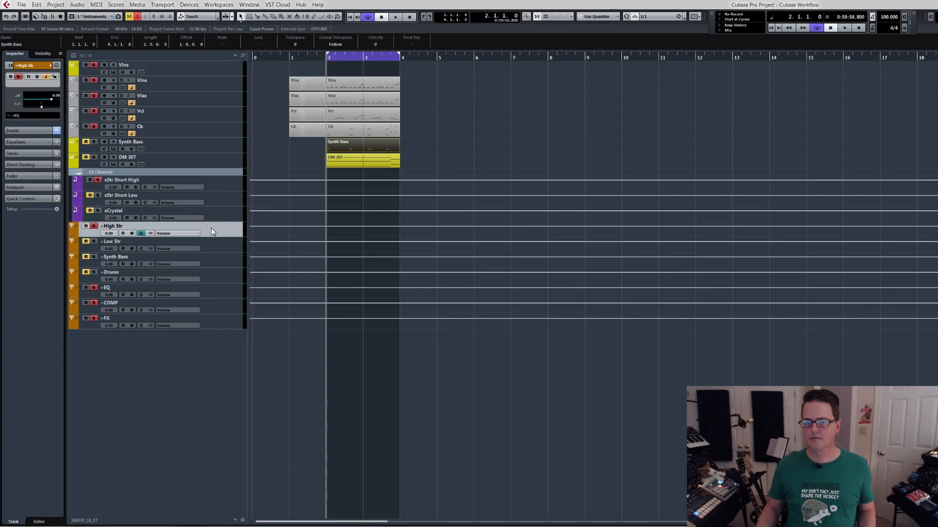
{"action": "left_click", "coordinate": [218, 277]}
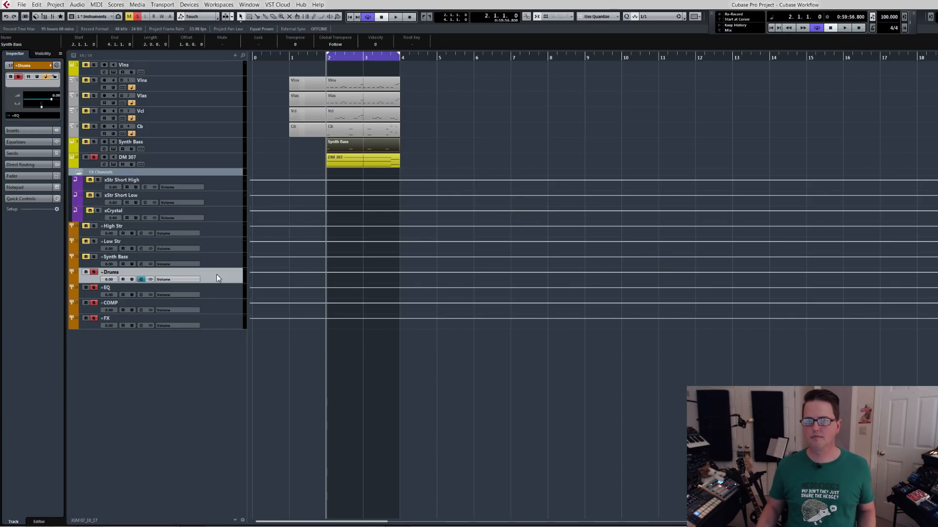
{"action": "left_click", "coordinate": [212, 162]}
{"action": "key", "text": "space"}
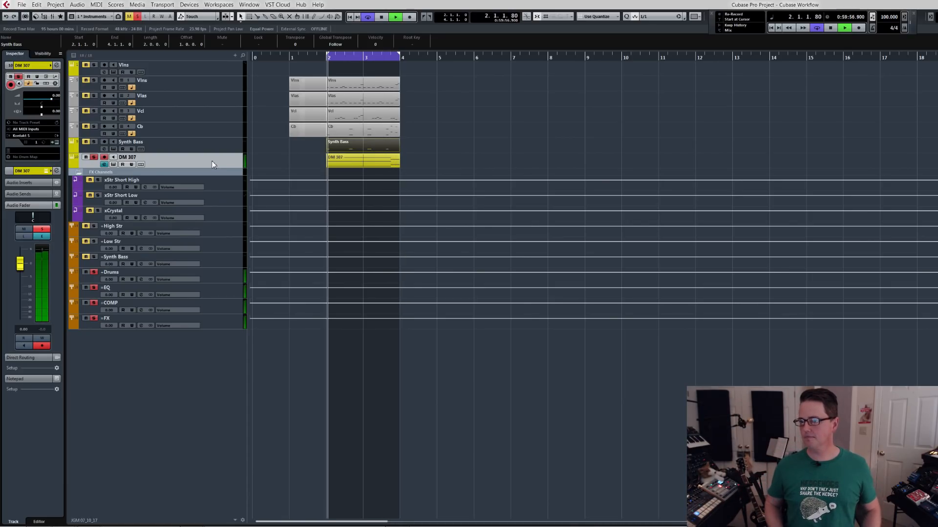
{"action": "key", "text": "space"}
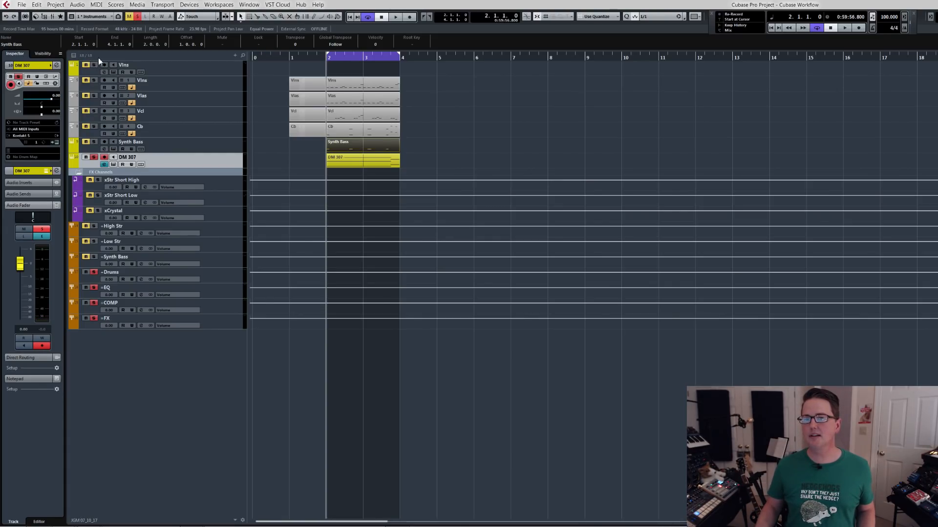
Recall the Instruments track visibility configuration and audition the DM 307 track.
{"action": "left_click", "coordinate": [72, 54]}
{"action": "left_click", "coordinate": [72, 55]}
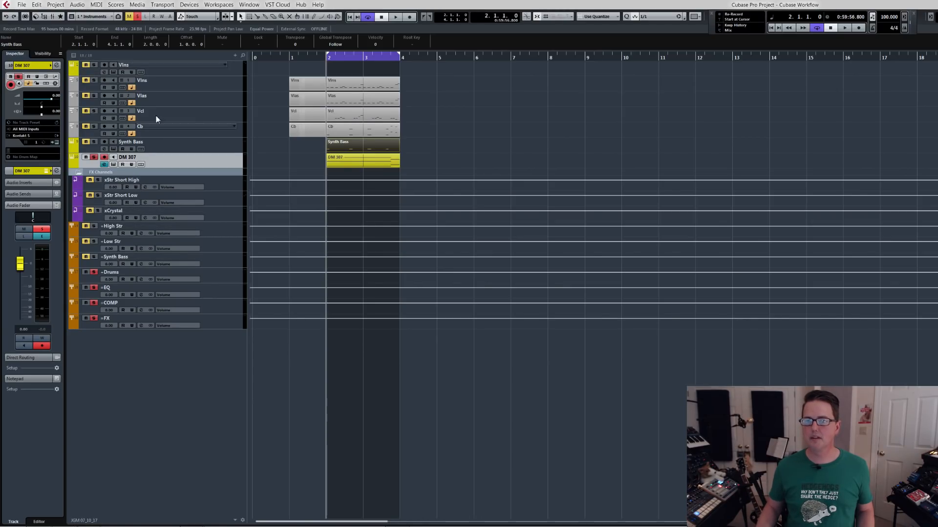
{"action": "left_click", "coordinate": [99, 16]}
{"action": "left_click", "coordinate": [100, 27]}
{"action": "key", "text": "space"}
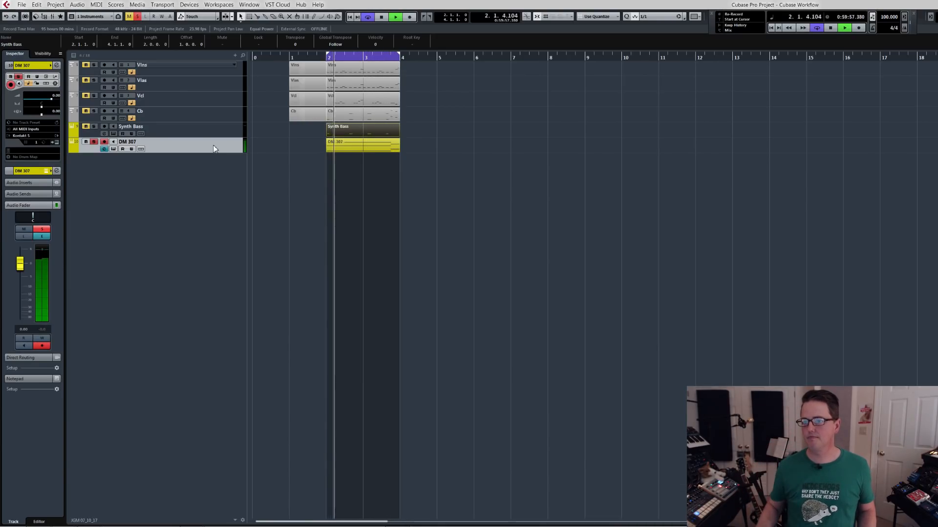
{"action": "key", "text": "space"}
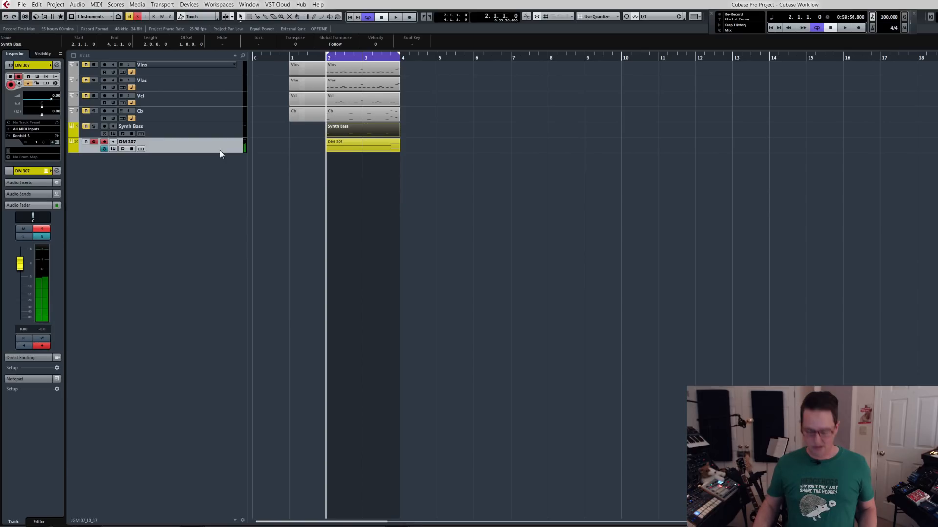
Open the DM 307 channel settings and load the Soundtoys Tremolator into its first insert slot.
{"action": "key", "text": "e"}
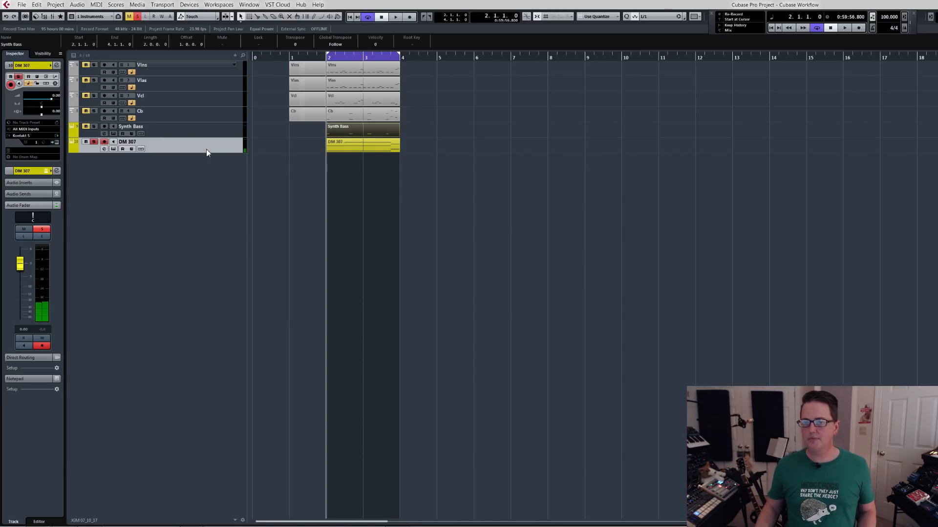
{"action": "key", "text": "e"}
{"action": "left_click_drag", "start_coordinate": [192, 274], "coordinate": [291, 193]}
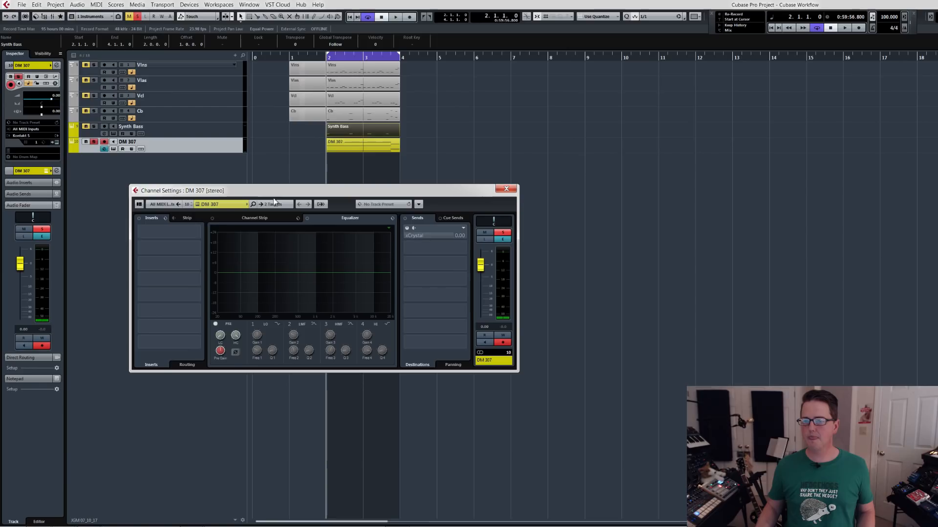
{"action": "left_click", "coordinate": [198, 231]}
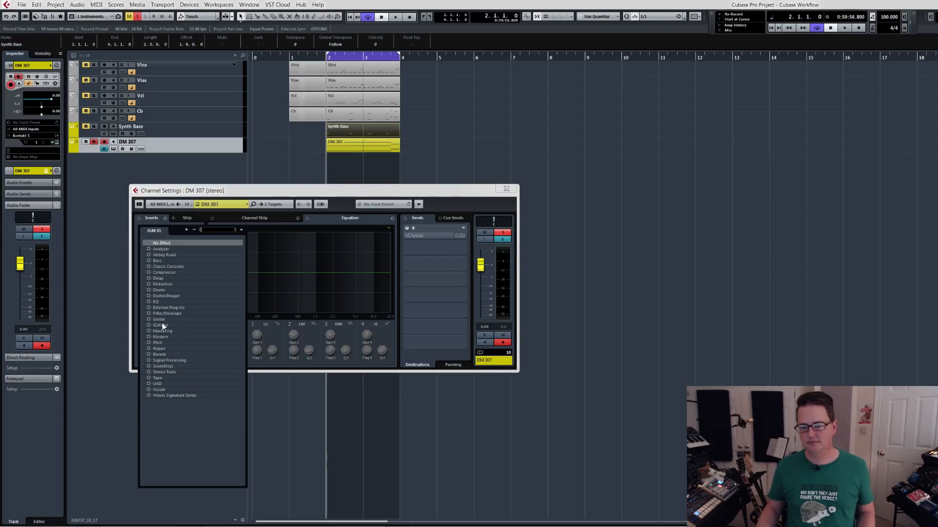
{"action": "left_click", "coordinate": [149, 366]}
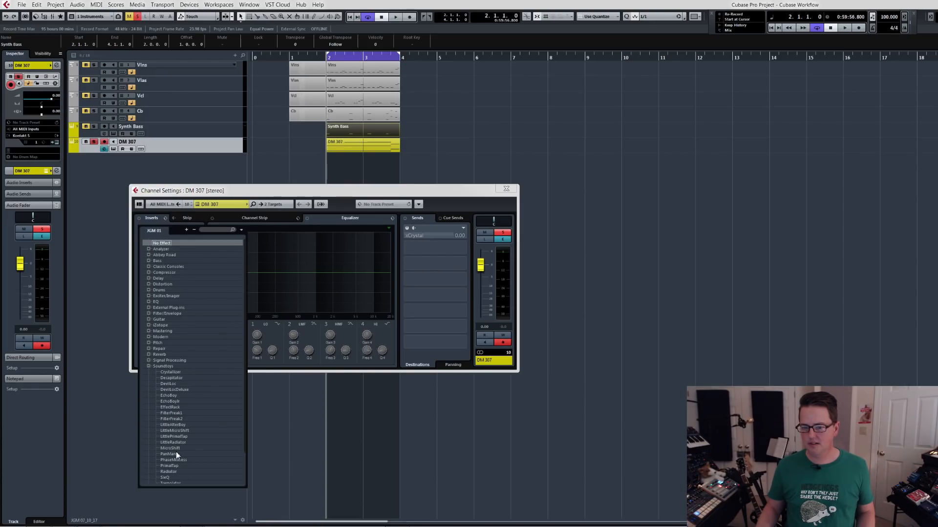
{"action": "scroll", "coordinate": [245, 445], "scroll_direction": "down", "scroll_amount": 1}
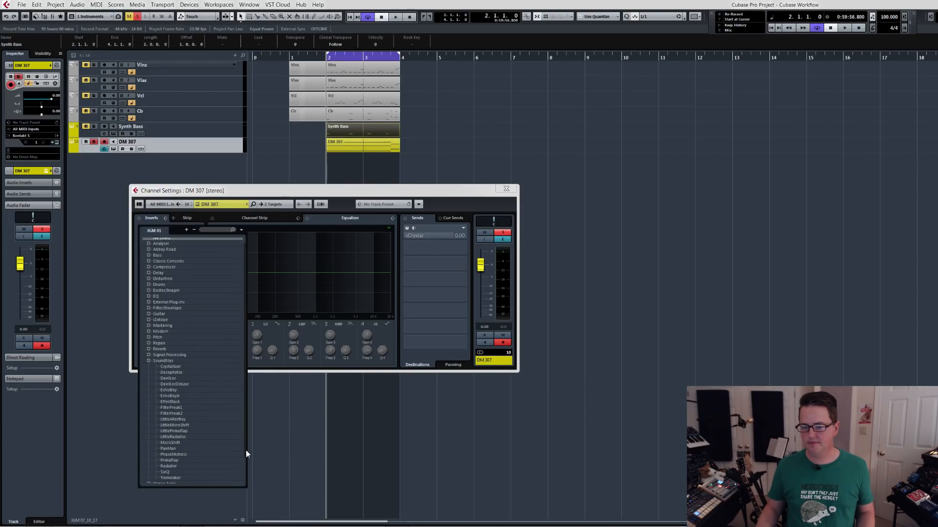
{"action": "left_click", "coordinate": [174, 475]}
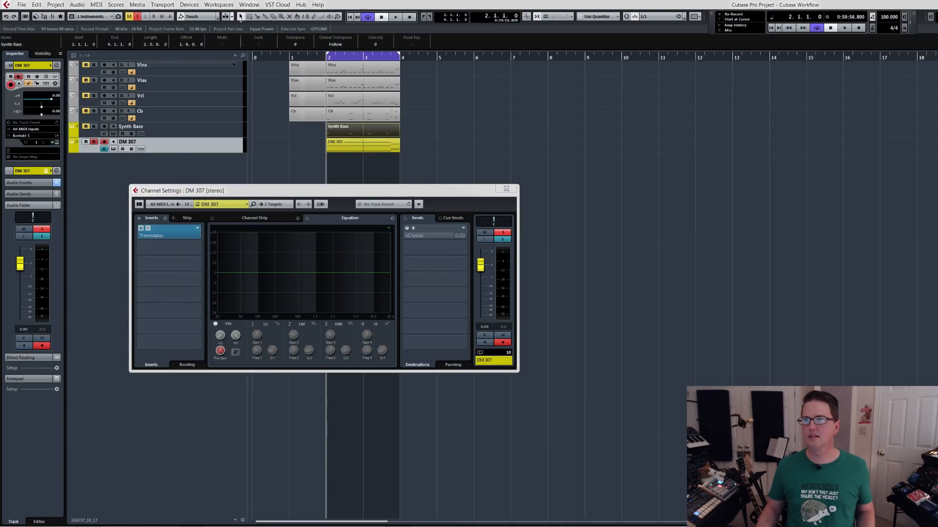
Move the Tremolator window clear, audition the effect on DM 307, and close the channel settings.
{"action": "left_click_drag", "start_coordinate": [236, 152], "coordinate": [264, 366]}
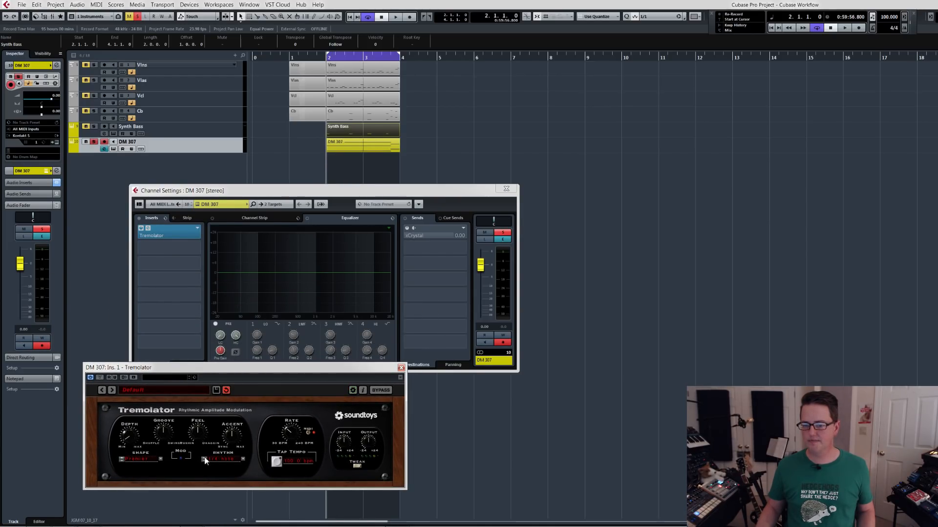
{"action": "key", "text": "space"}
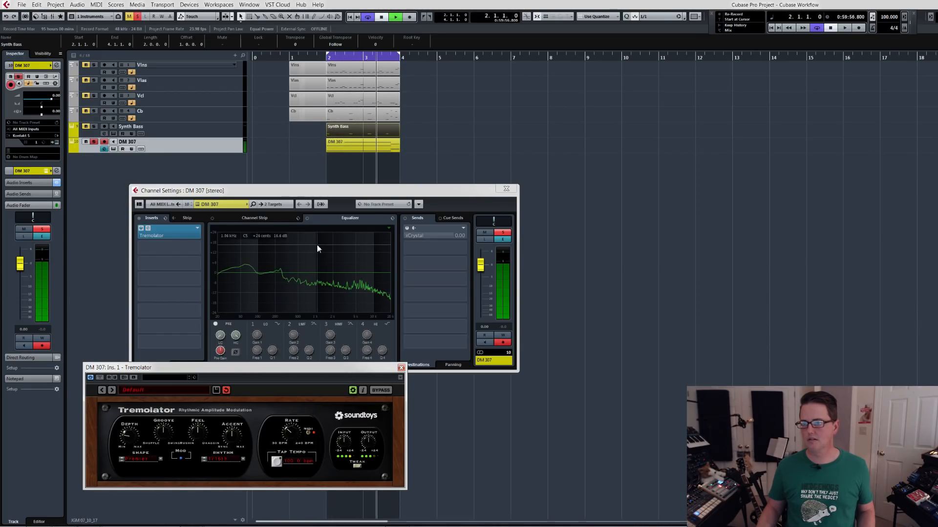
{"action": "key", "text": "space"}
{"action": "left_click_drag", "start_coordinate": [391, 195], "coordinate": [330, 163]}
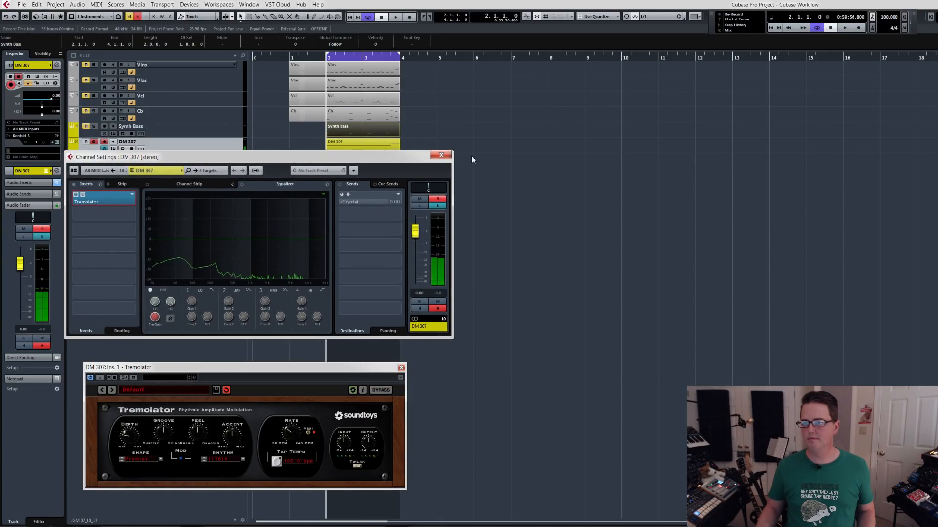
{"action": "left_click", "coordinate": [446, 157]}
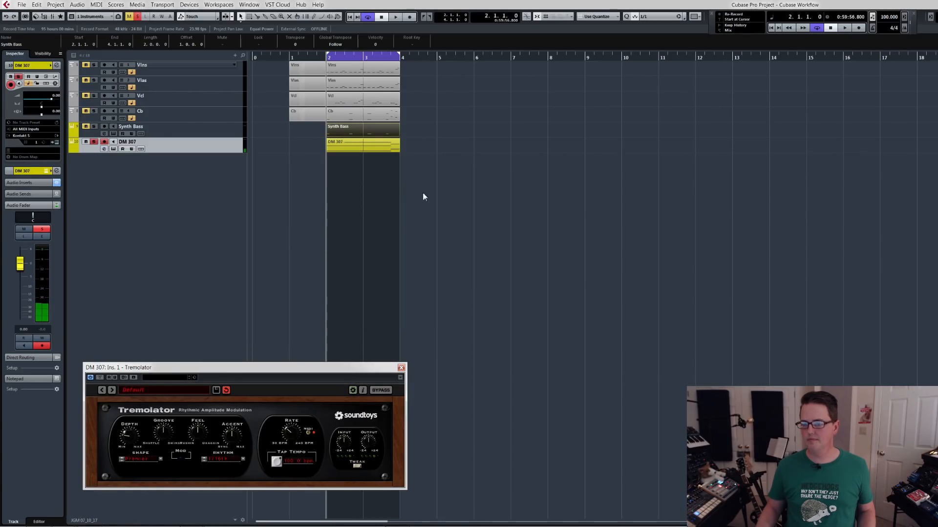
Enable automation read and write for Tremolator and start playback with the cycle turned off.
{"action": "left_click", "coordinate": [110, 377]}
{"action": "left_click", "coordinate": [115, 377]}
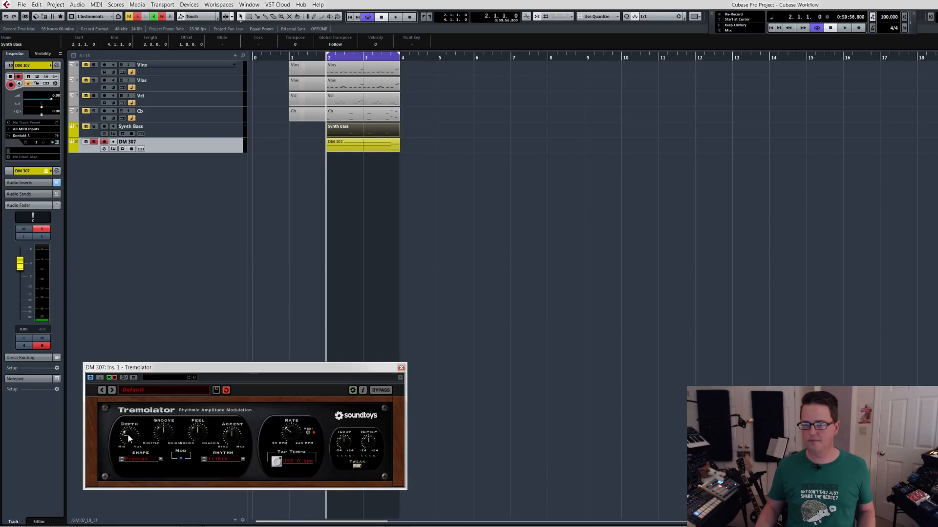
{"action": "key", "text": "space"}
{"action": "key", "text": "slash"}
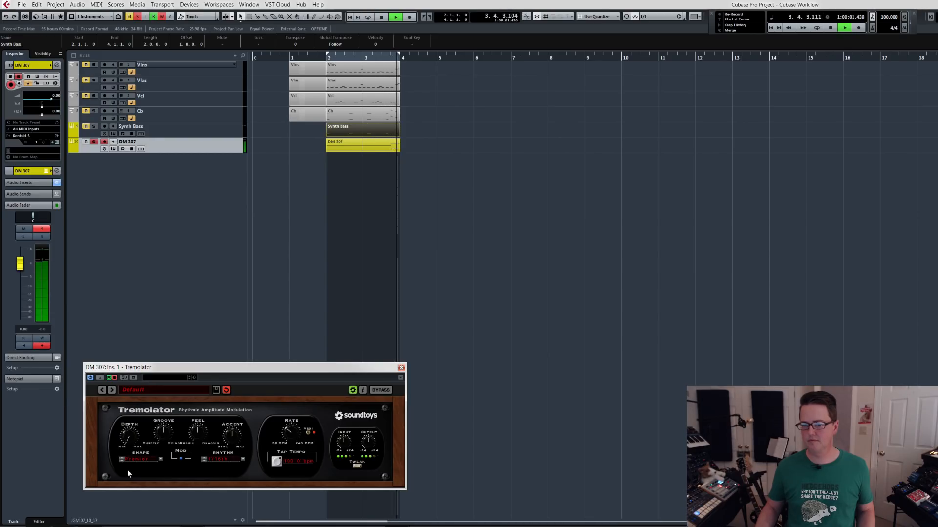
Turn the cycle back on, play the DM 307 loop with Tremolator, close the plug-in window, and stop playback.
{"action": "key", "text": "space"}
{"action": "key", "text": "slash"}
{"action": "key", "text": "space"}
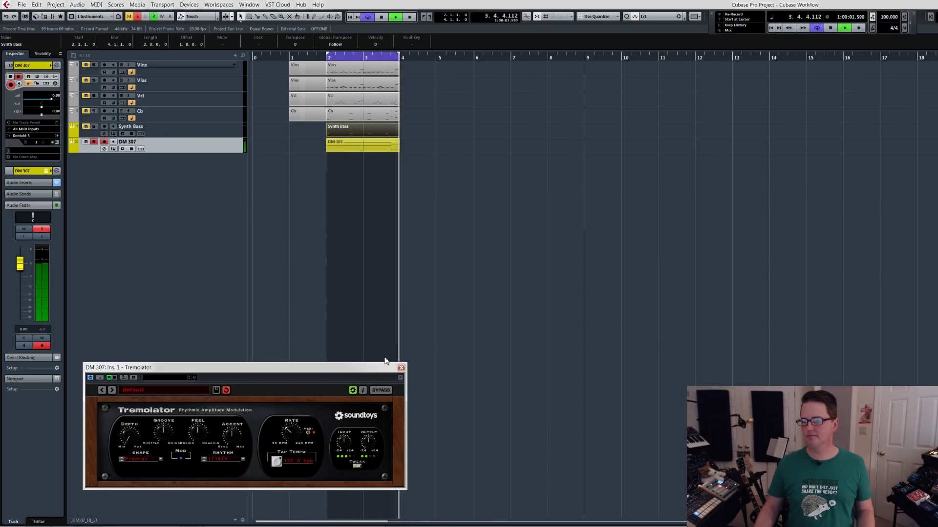
{"action": "left_click", "coordinate": [401, 367]}
{"action": "key", "text": "space"}
Open the mixer and switch it to the +Busses configuration.
{"action": "key", "text": "F3"}
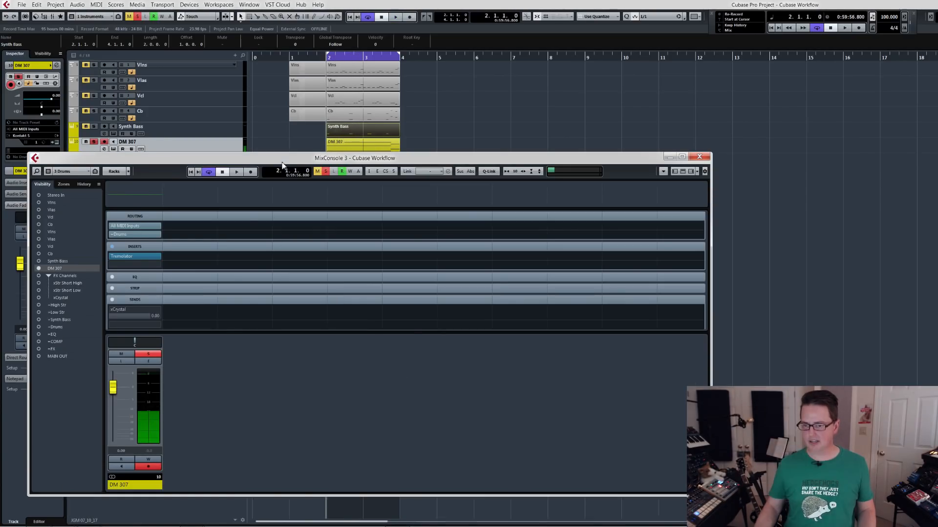
{"action": "left_click", "coordinate": [68, 172]}
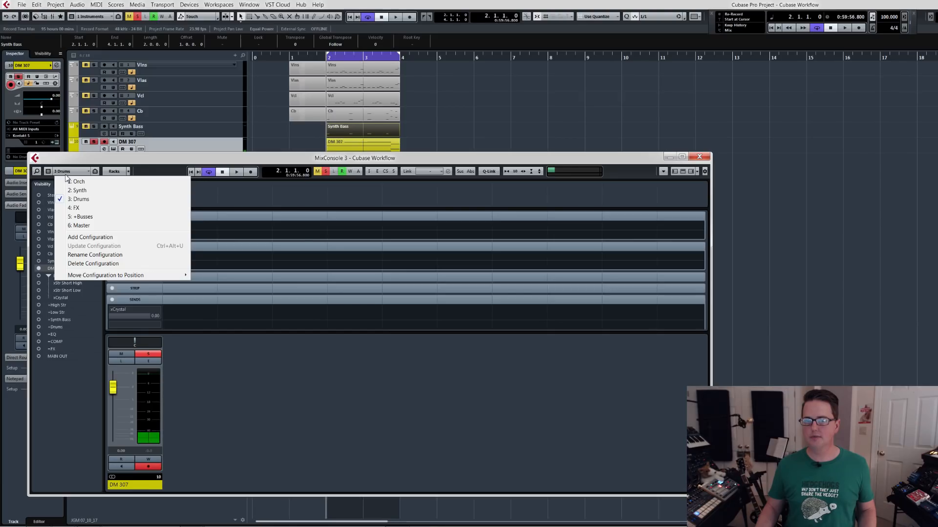
{"action": "left_click", "coordinate": [86, 216]}
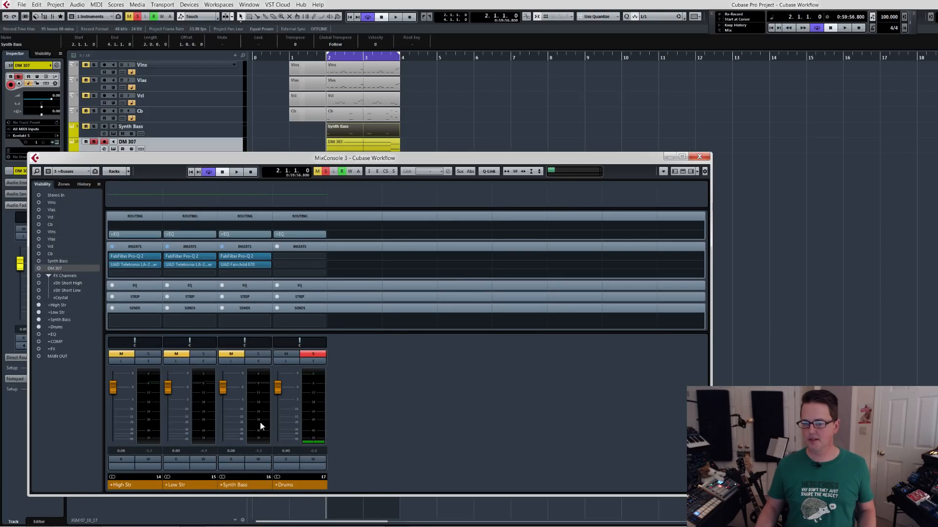
Unsolo the +Drums bus and play the loop, toggling its mute to hear the mix with and without drums.
{"action": "left_click", "coordinate": [313, 355]}
{"action": "key", "text": "space"}
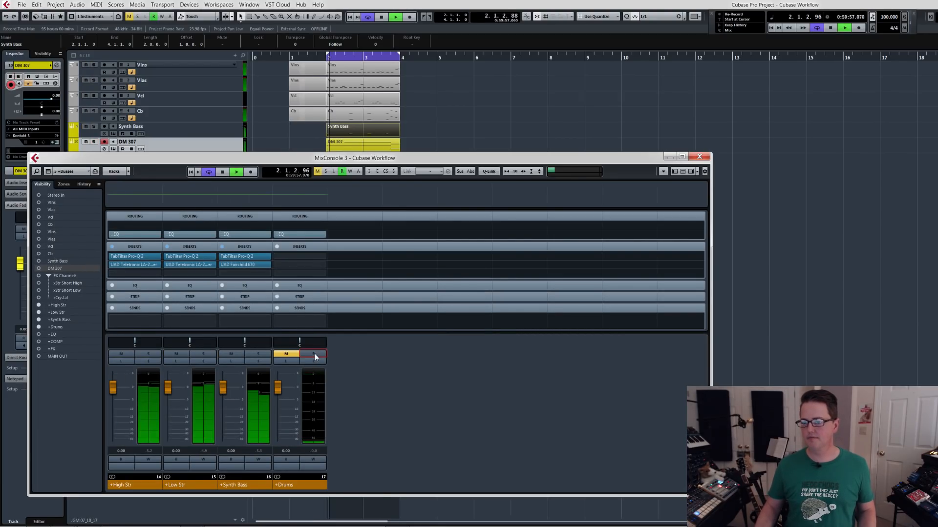
{"action": "left_click", "coordinate": [286, 355]}
{"action": "left_click", "coordinate": [281, 358]}
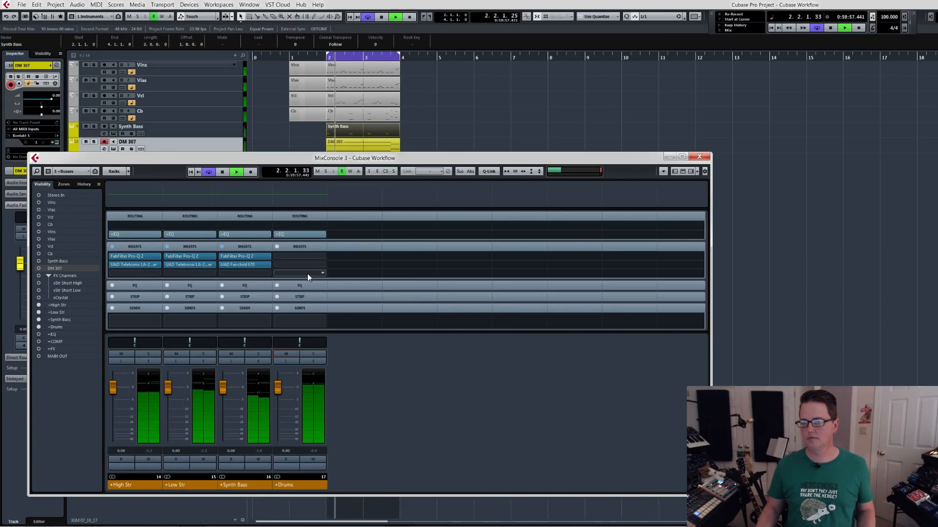
{"action": "key", "text": "space"}
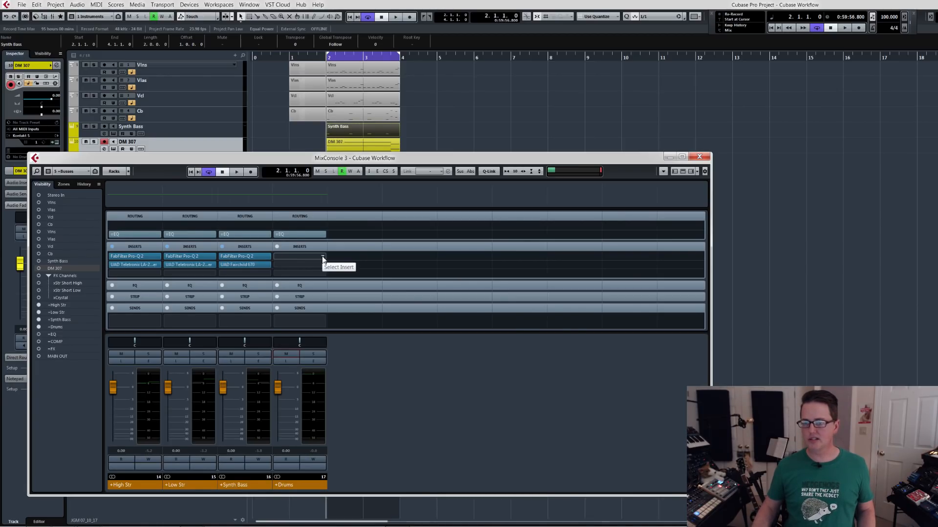
Replay the full mix with the +Drums bus muted and again unmuted to compare, stopping playback in between.
{"action": "key", "text": "space"}
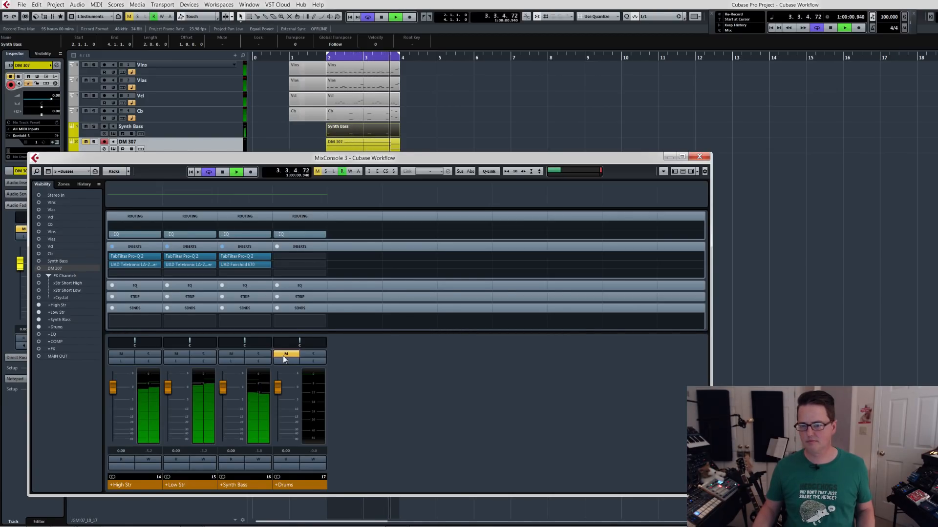
{"action": "key", "text": "space"}
{"action": "left_click", "coordinate": [286, 354]}
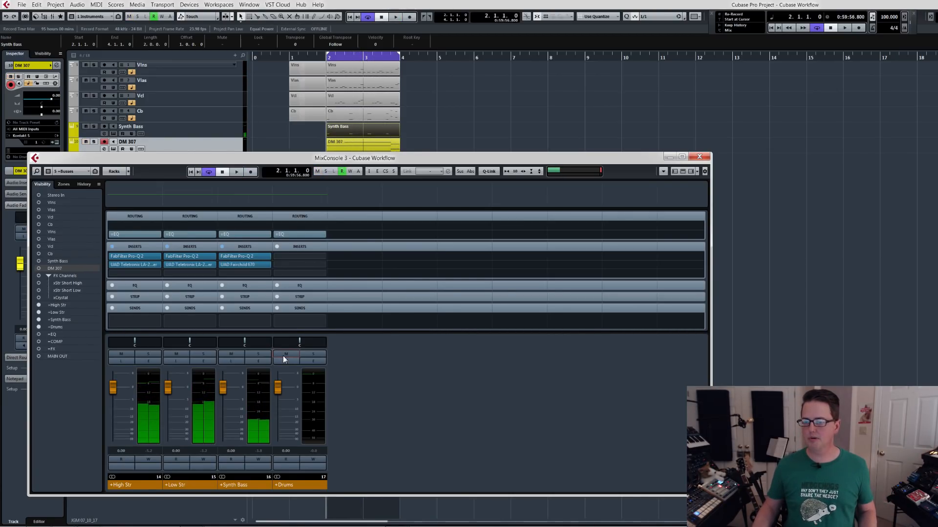
{"action": "key", "text": "space"}
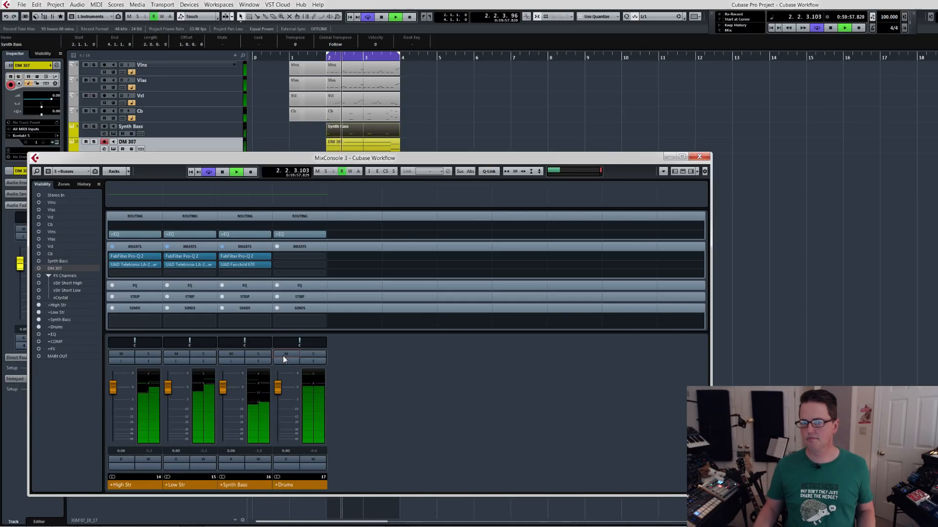
{"action": "key", "text": "space"}
Solo the +Synth Bass and +Drums busses together and audition them over the loop.
{"action": "left_click", "coordinate": [257, 354]}
{"action": "left_click", "coordinate": [317, 354]}
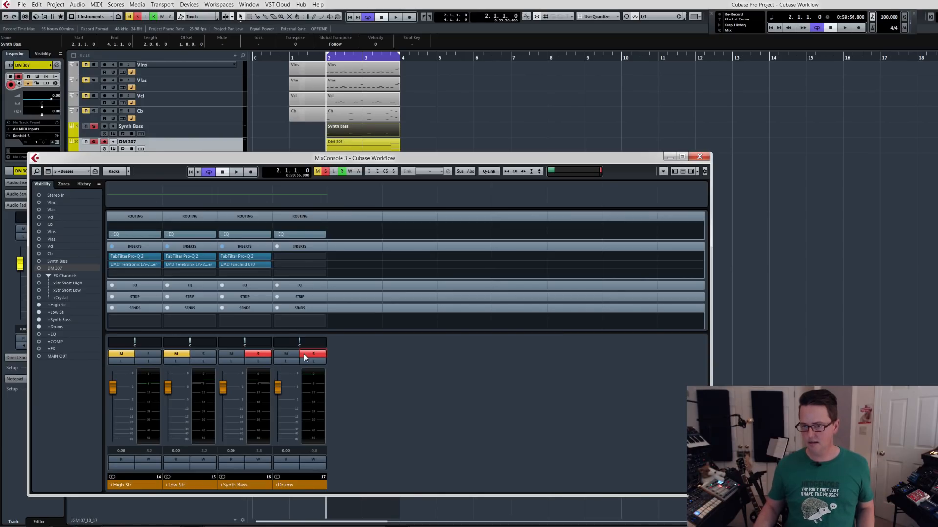
{"action": "key", "text": "space"}
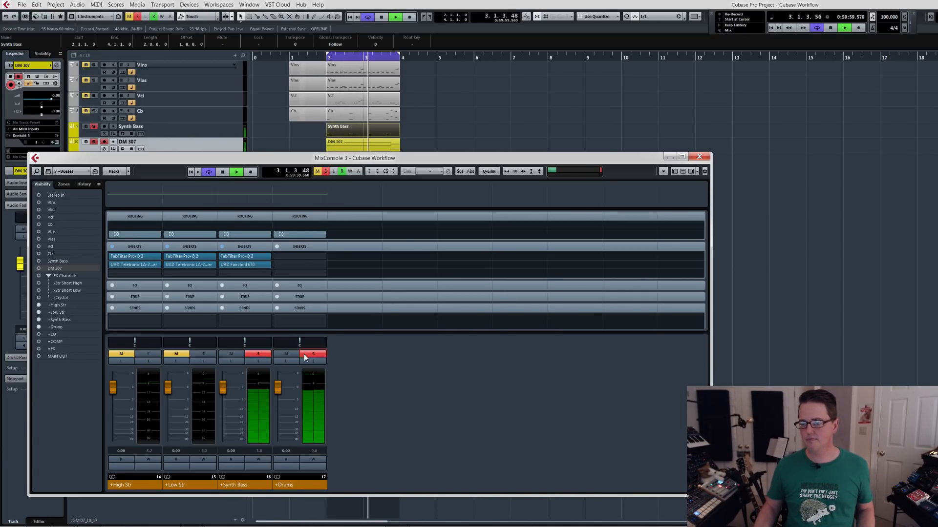
{"action": "key", "text": "space"}
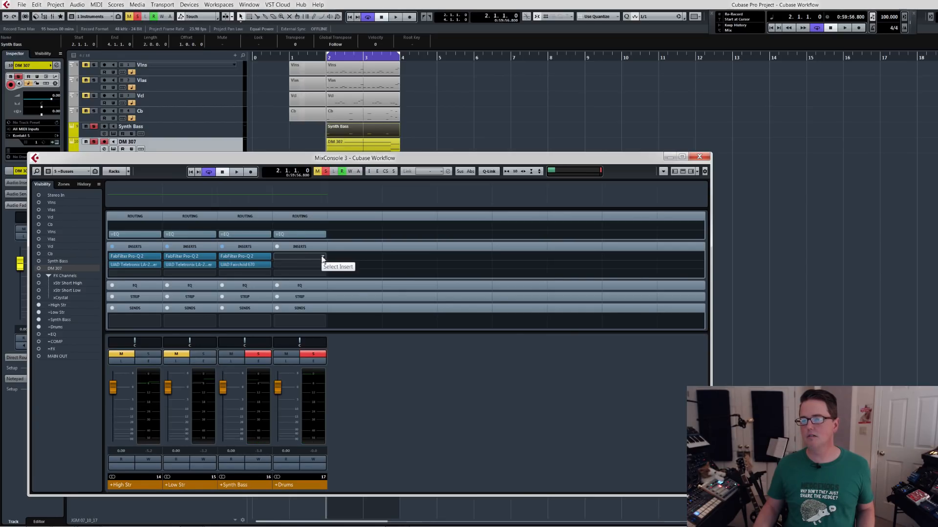
Insert FabFilter Pro-Q 2 in the first insert slot of the +Drums bus and move its window beside the channel strips.
{"action": "left_click", "coordinate": [322, 259]}
{"action": "type", "text": "pro-q"}
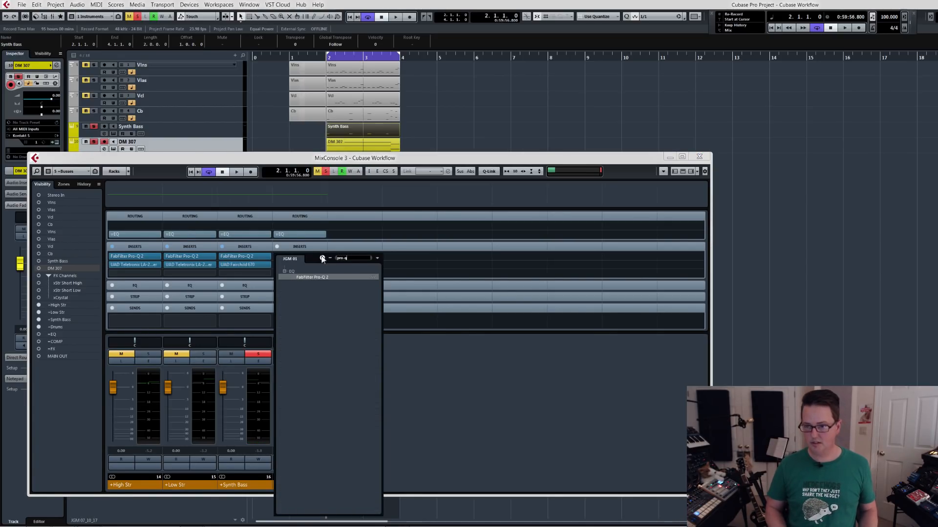
{"action": "key", "text": "Return"}
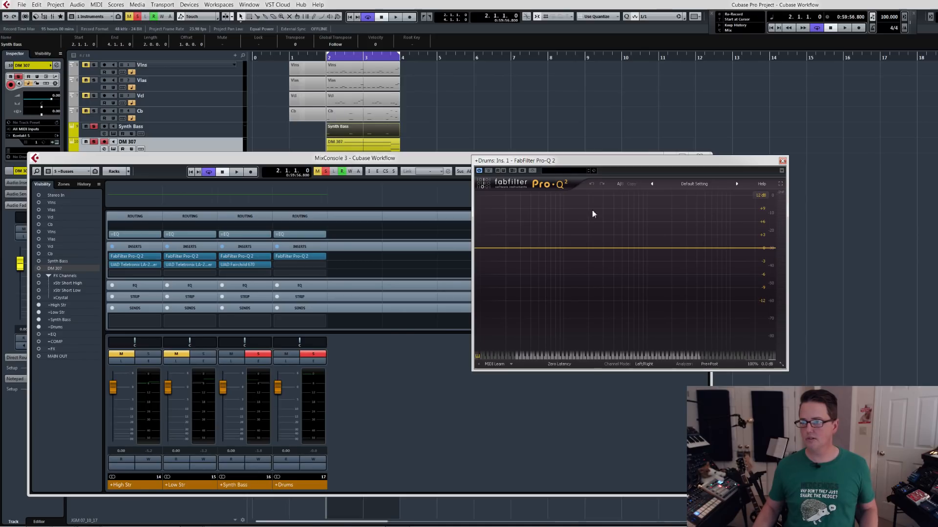
{"action": "left_click_drag", "start_coordinate": [614, 161], "coordinate": [497, 149]}
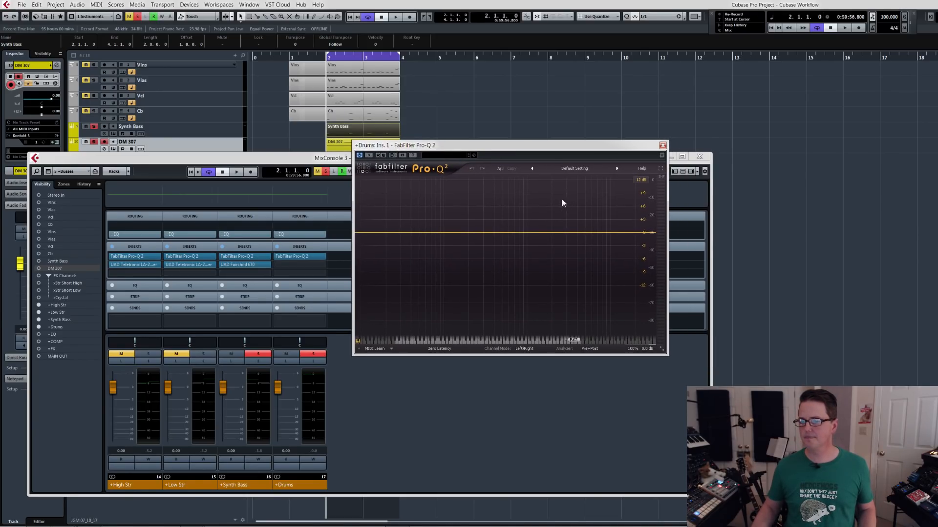
Unsolo +Synth Bass, play the drums, and cut the harsh high frequencies by about 5 dB with a Pro-Q 2 bell band.
{"action": "left_click", "coordinate": [258, 354]}
{"action": "key", "text": "space"}
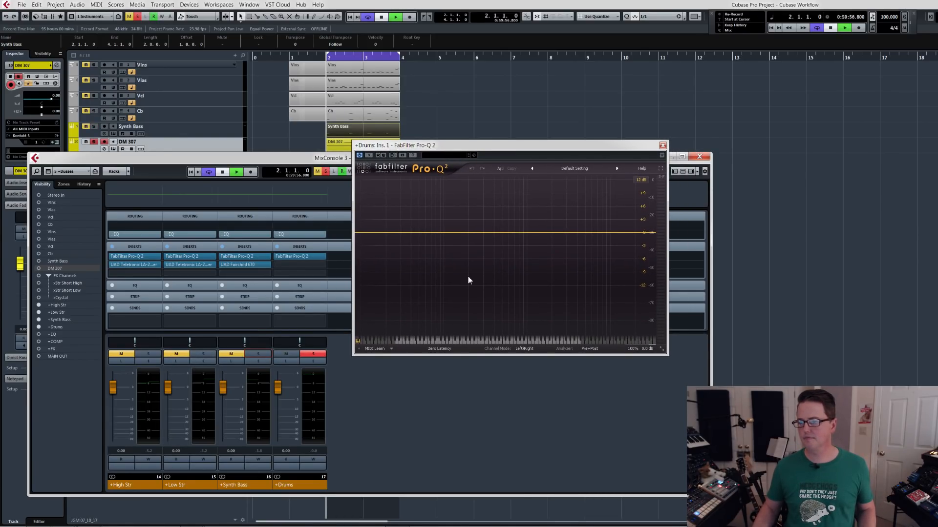
{"action": "key", "text": "space"}
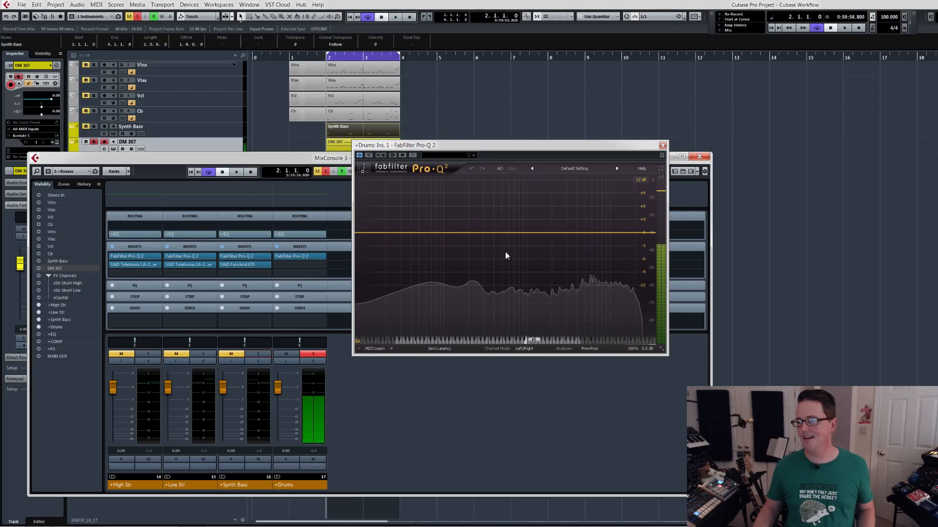
{"action": "double_click", "coordinate": [594, 235]}
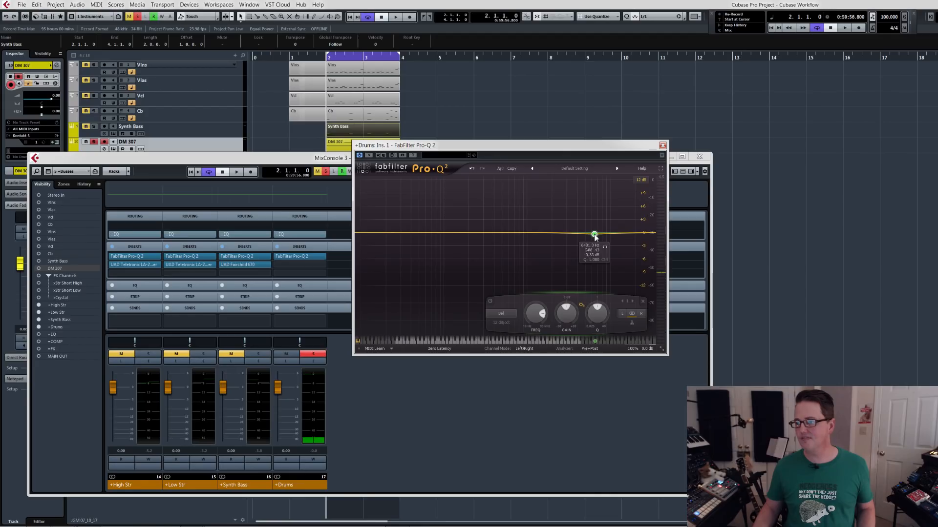
{"action": "left_click_drag", "start_coordinate": [592, 237], "coordinate": [595, 236]}
{"action": "key", "text": "space"}
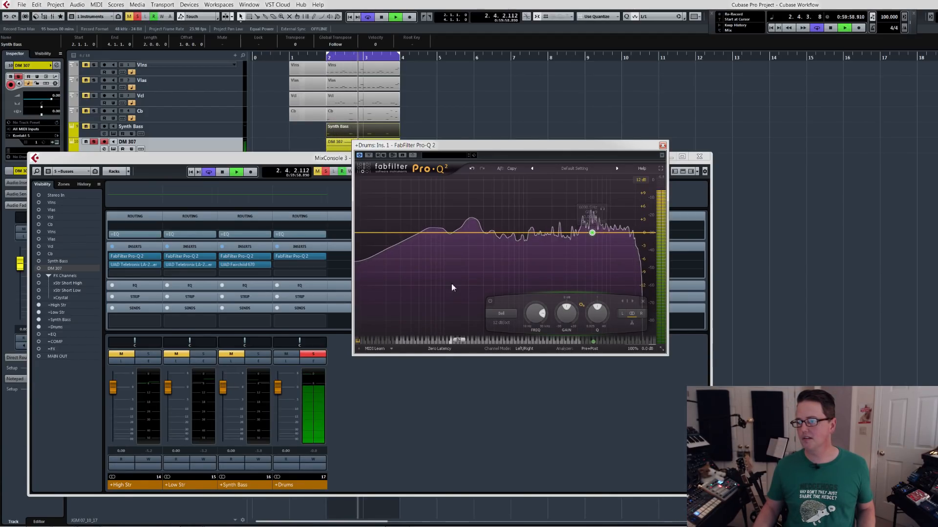
{"action": "left_click_drag", "start_coordinate": [592, 233], "coordinate": [592, 252]}
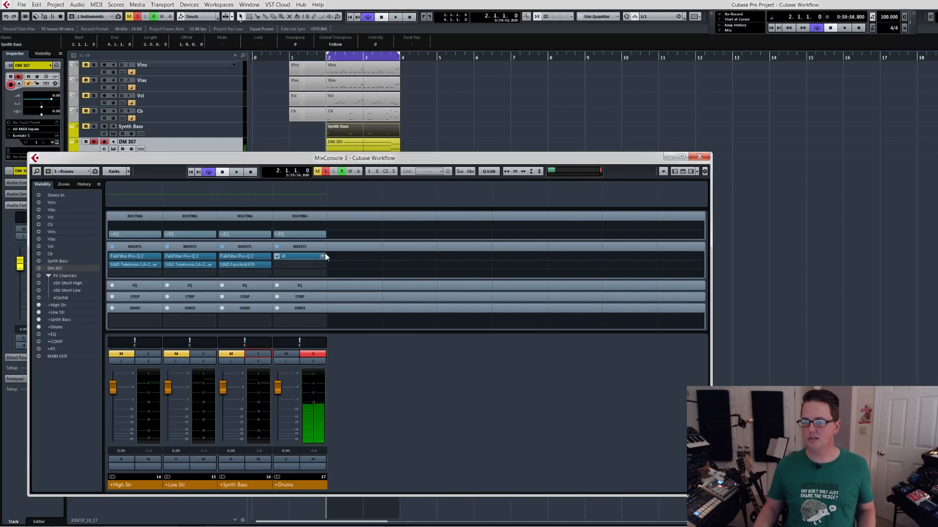
Replace the Pro-Q 2 on the +Drums bus's first insert with FabFilter Pro-MB and move its window beside the channel strips.
{"action": "left_click", "coordinate": [324, 257]}
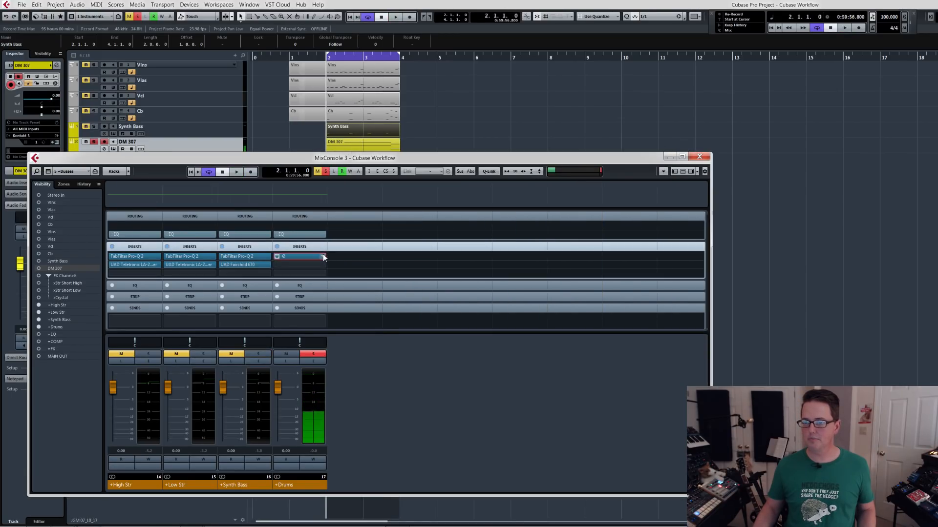
{"action": "type", "text": "pro-mb"}
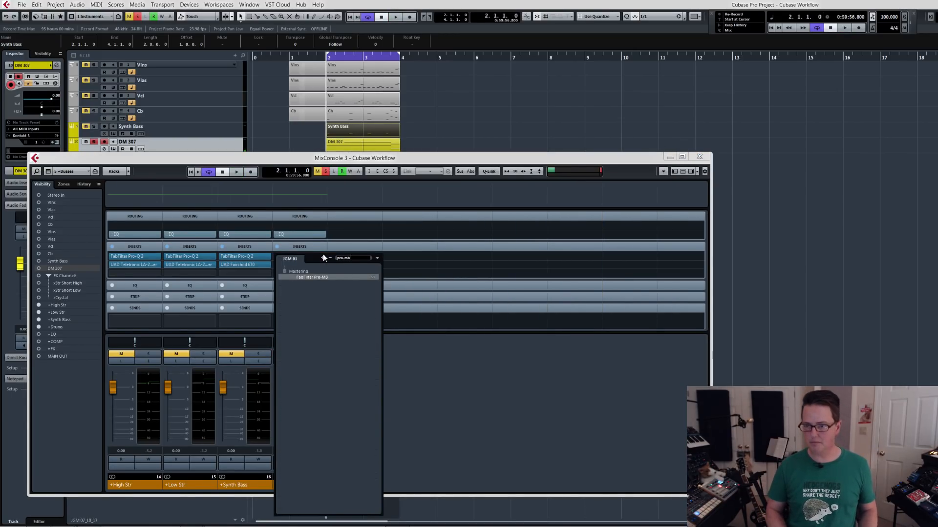
{"action": "key", "text": "Return"}
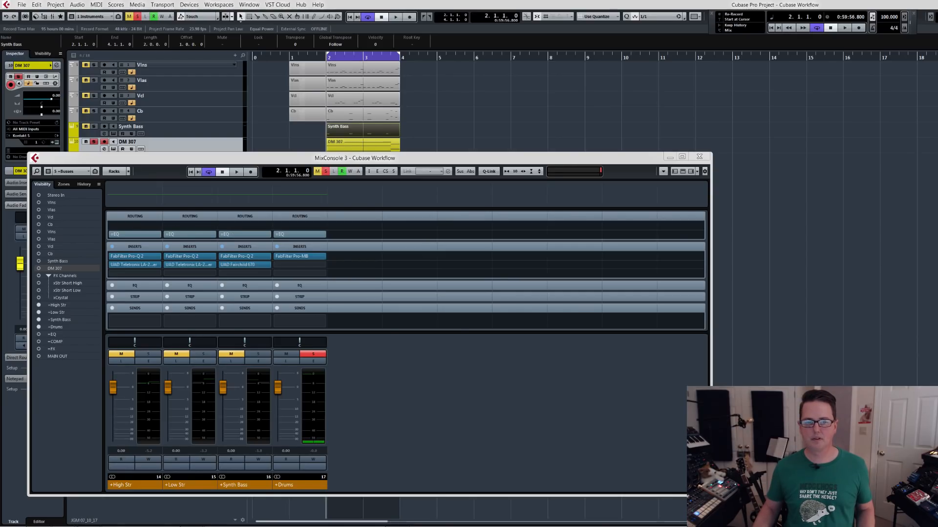
{"action": "left_click_drag", "start_coordinate": [234, 226], "coordinate": [625, 195]}
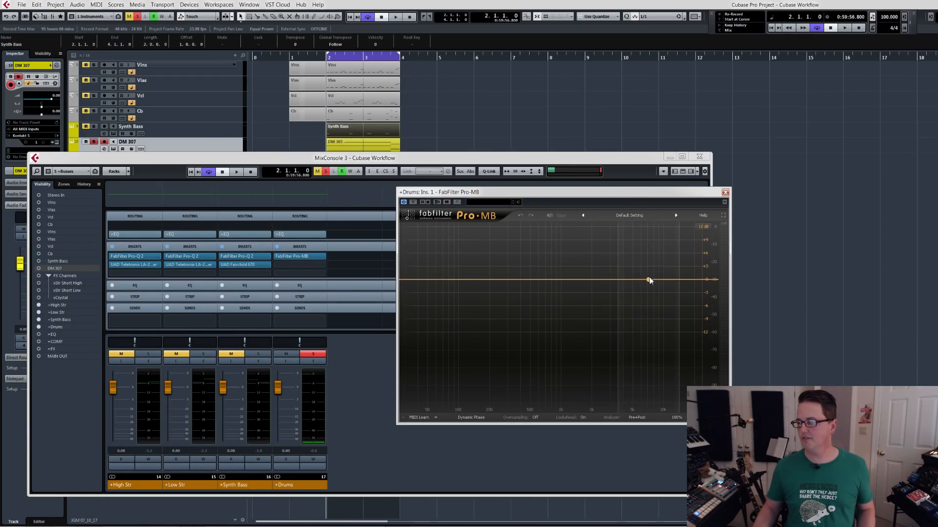
Add a Pro-MB compression band around 6 kHz, adjust its threshold and range while auditioning the drums, and close the plug-in window.
{"action": "left_click", "coordinate": [646, 279]}
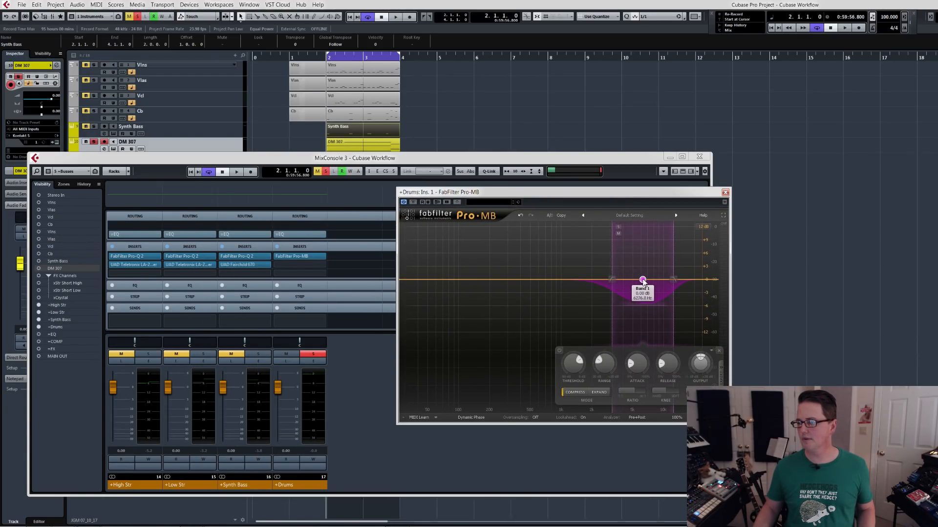
{"action": "key", "text": "space"}
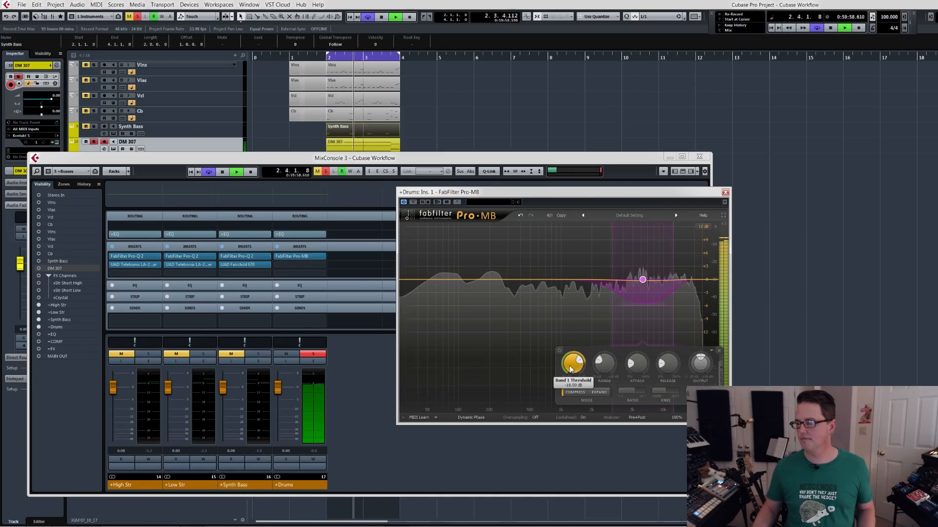
{"action": "left_click_drag", "start_coordinate": [572, 371], "coordinate": [602, 380]}
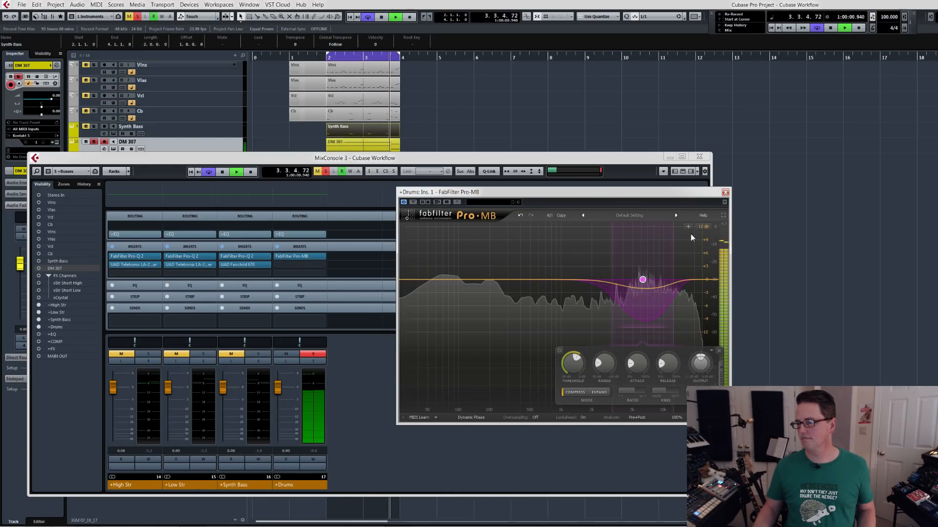
{"action": "left_click", "coordinate": [725, 193]}
Insert FabFilter Pro-Q 2 in the second insert slot of the +Drums bus and place its window beside the channel strips.
{"action": "left_click", "coordinate": [321, 266]}
{"action": "type", "text": "pro-"}
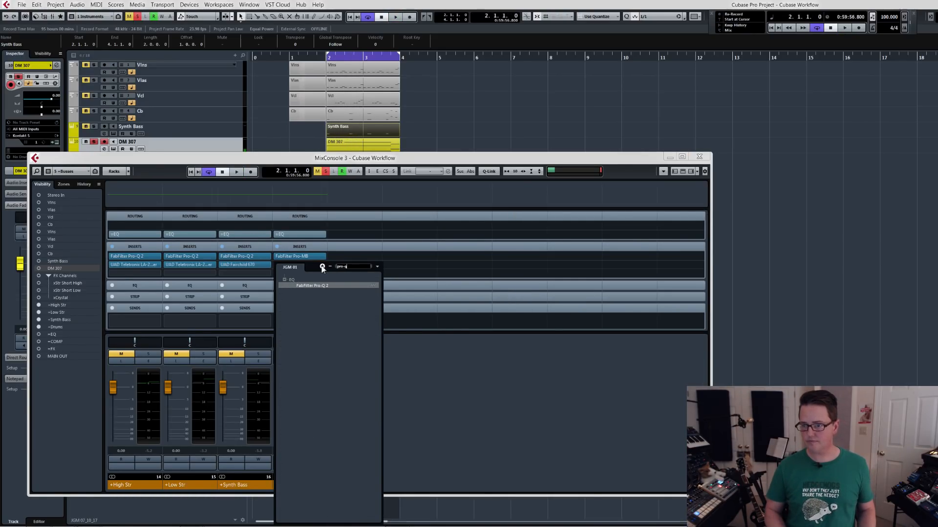
{"action": "type", "text": "q"}
{"action": "key", "text": "Return"}
{"action": "left_click_drag", "start_coordinate": [611, 162], "coordinate": [493, 249]}
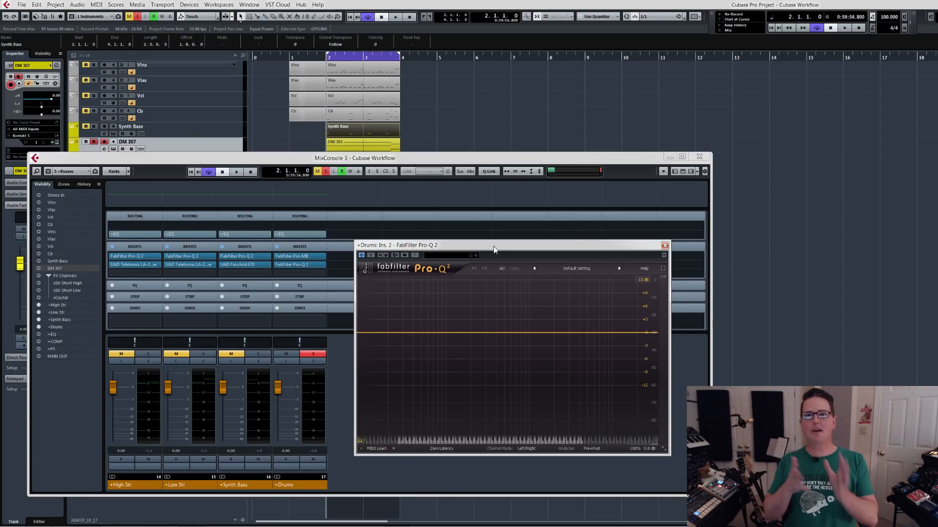
{"action": "left_click_drag", "start_coordinate": [493, 247], "coordinate": [494, 234]}
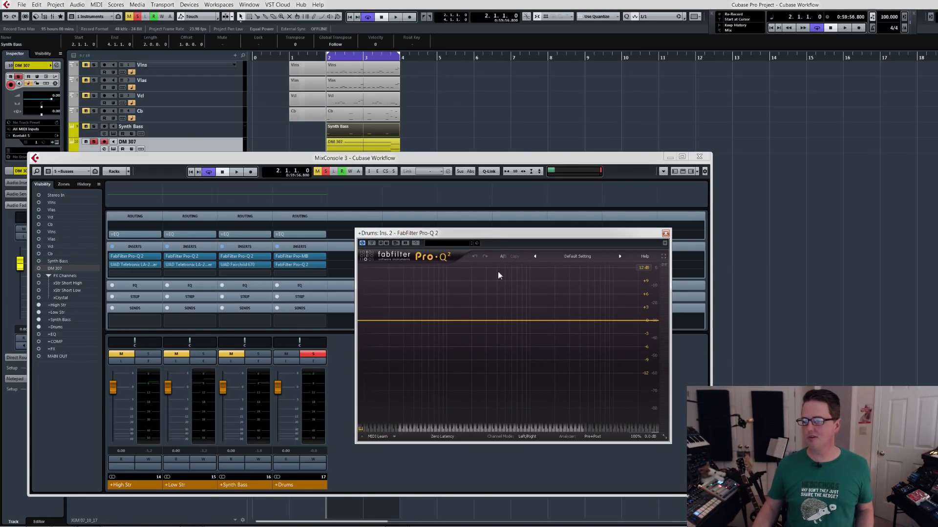
Add a low bell band in Pro-Q 2 while the drums play and tune its frequency to D2, about 73.4 Hz.
{"action": "key", "text": "space"}
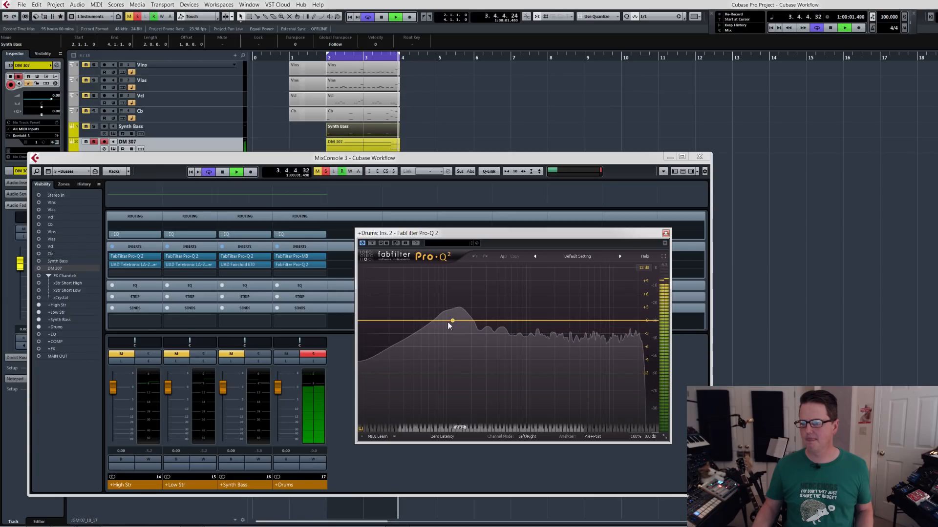
{"action": "double_click", "coordinate": [432, 320]}
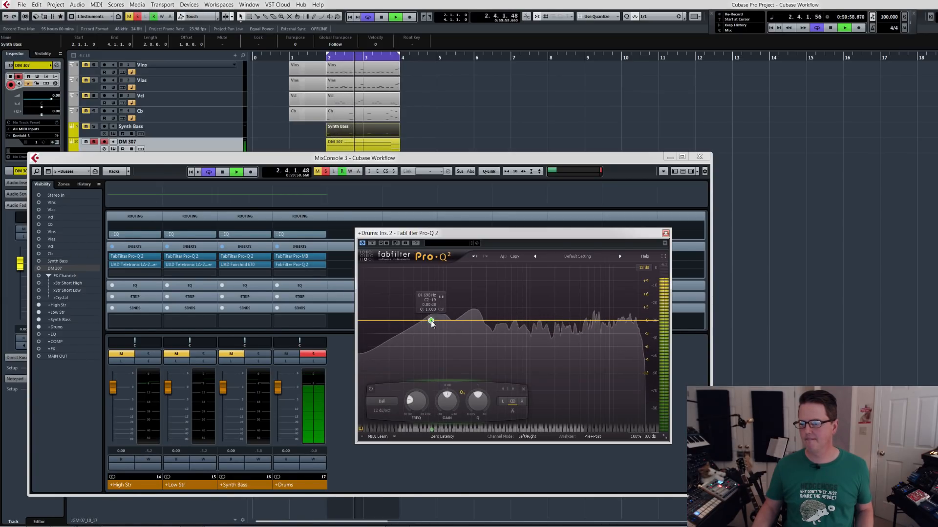
{"action": "left_click_drag", "start_coordinate": [440, 297], "coordinate": [445, 299]}
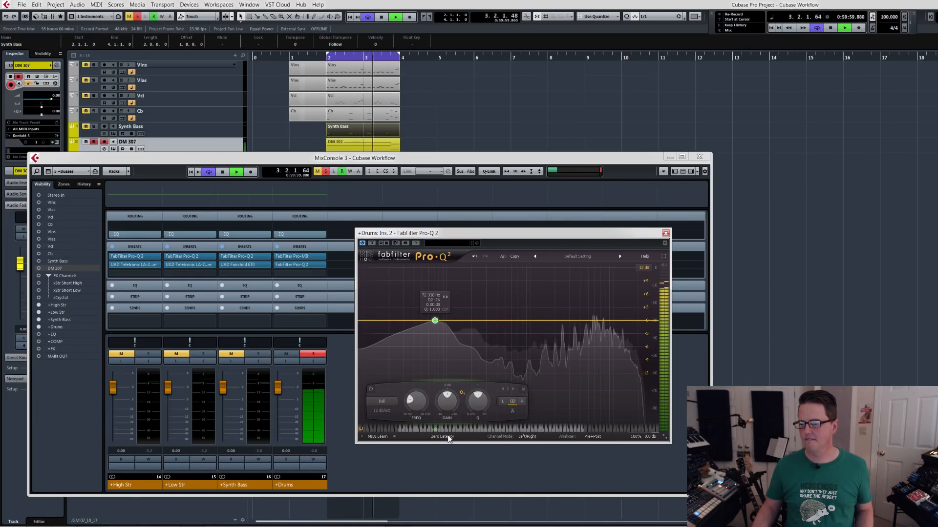
{"action": "left_click", "coordinate": [436, 430]}
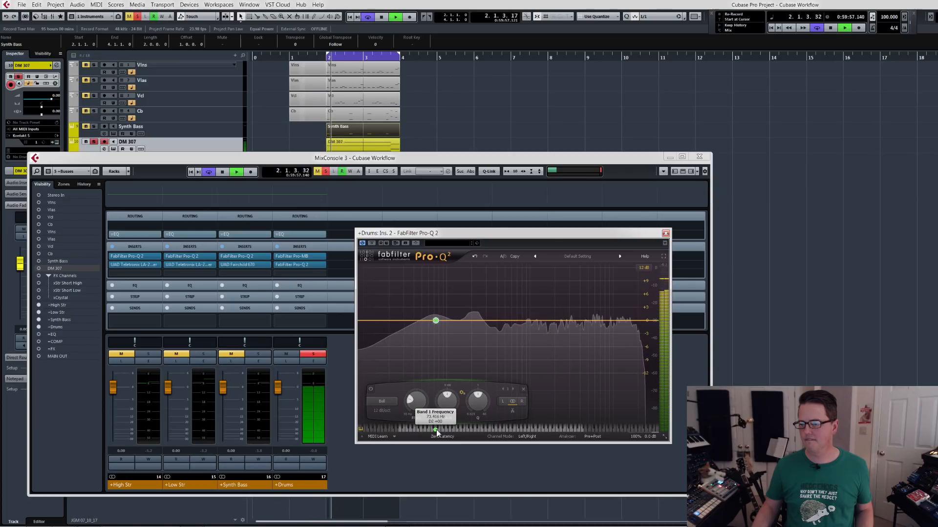
{"action": "key", "text": "space"}
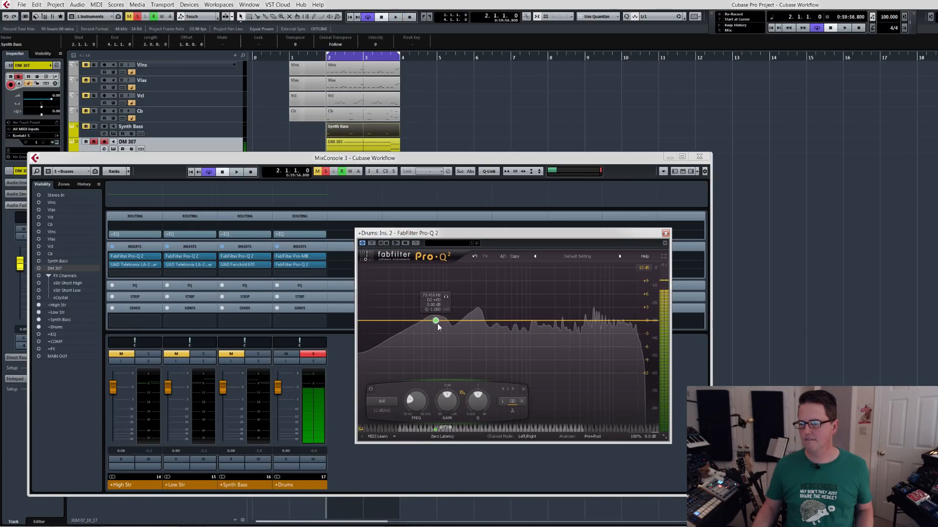
Boost the 73.4 Hz band by about 5.4 dB and narrow its Q to about 3.5 while auditioning the drums.
{"action": "left_click_drag", "start_coordinate": [445, 405], "coordinate": [461, 399]}
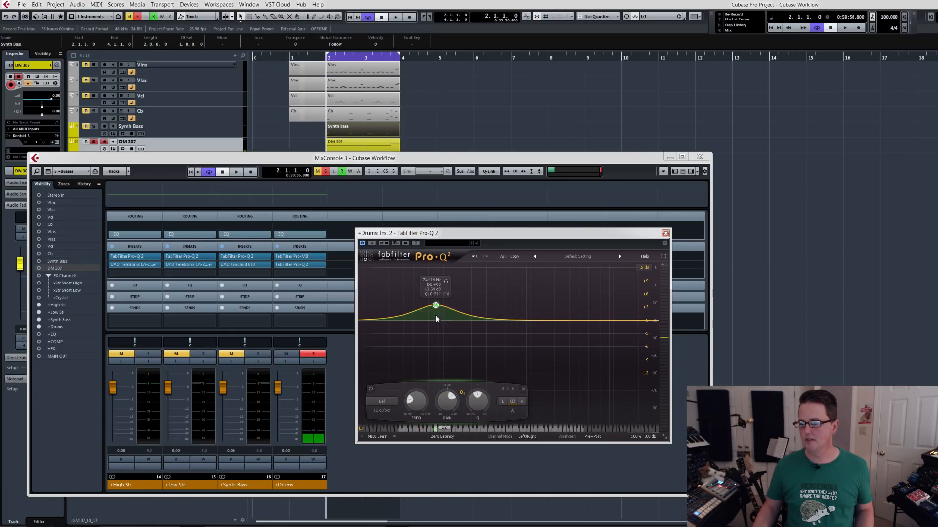
{"action": "scroll", "coordinate": [436, 318], "scroll_direction": "up", "scroll_amount": 3}
{"action": "key", "text": "space"}
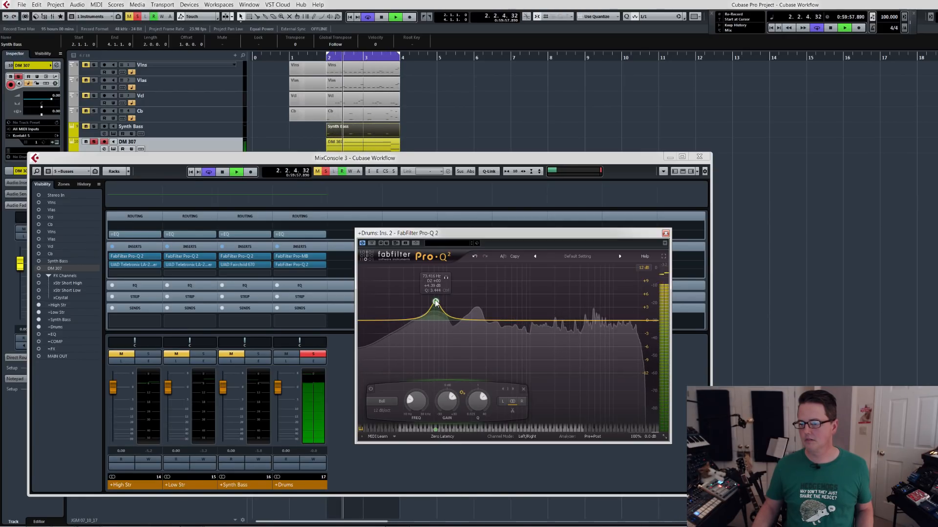
{"action": "left_click_drag", "start_coordinate": [445, 405], "coordinate": [445, 401]}
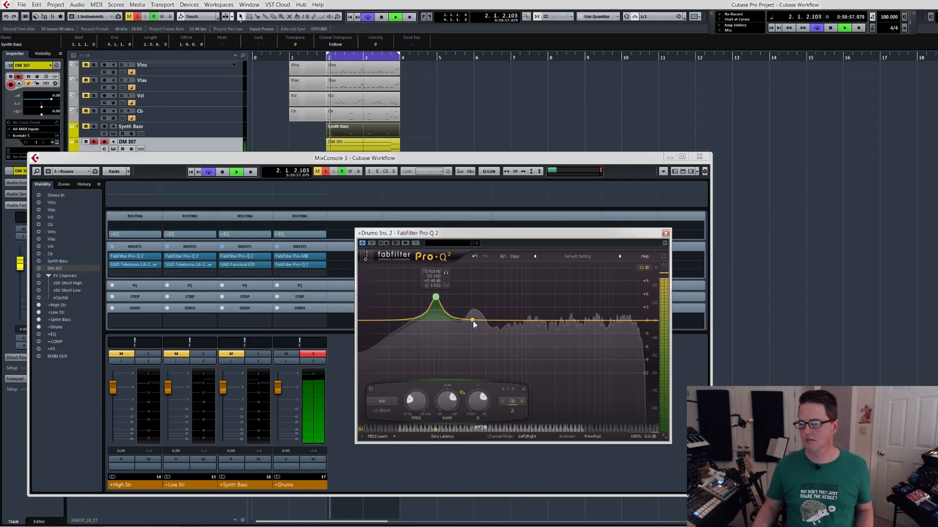
Cut a second Pro-Q 2 bell band by about 5.2 dB around 150 Hz on the drums and compare with the plug-in bypassed.
{"action": "left_click_drag", "start_coordinate": [473, 321], "coordinate": [474, 343]}
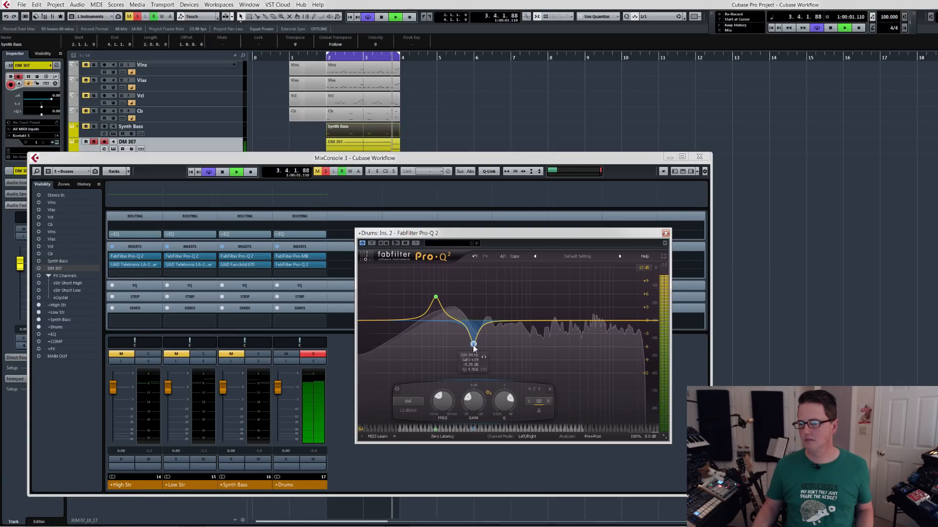
{"action": "left_click_drag", "start_coordinate": [473, 345], "coordinate": [460, 346]}
{"action": "left_click", "coordinate": [472, 357]}
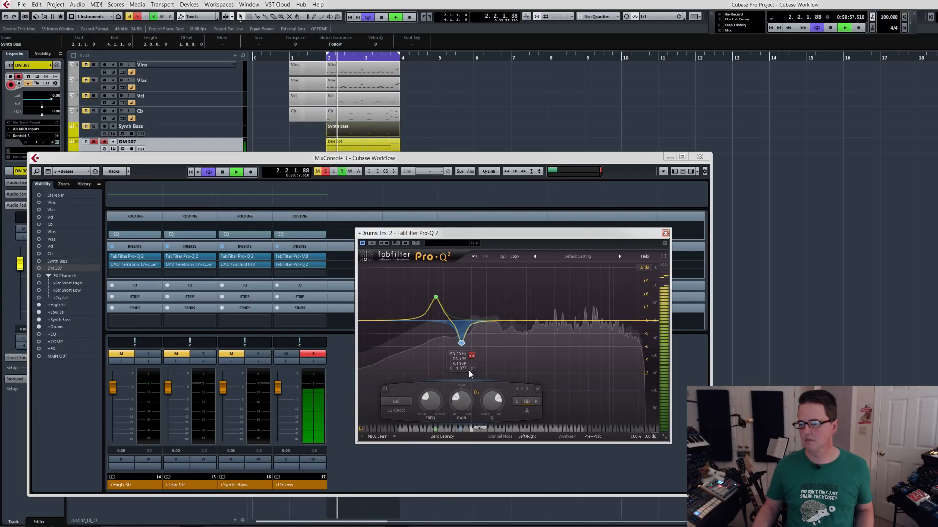
{"action": "left_click", "coordinate": [462, 430]}
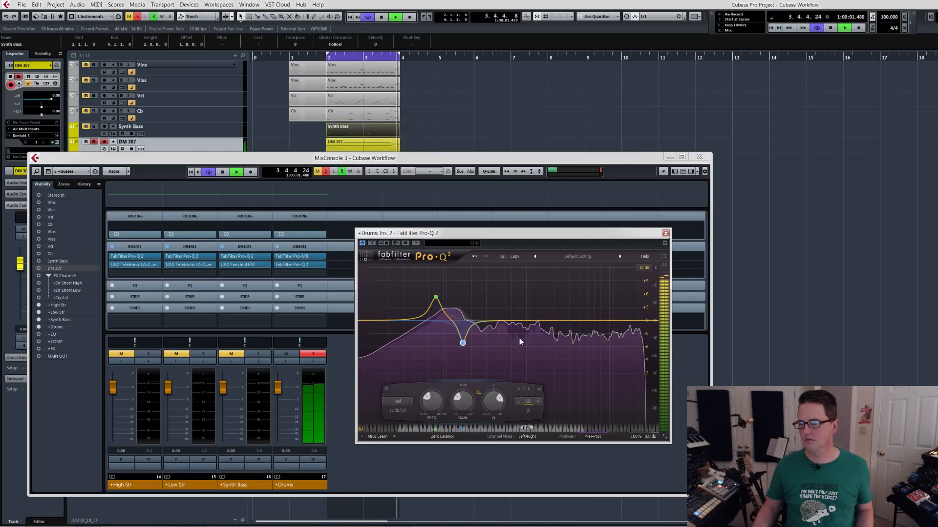
{"action": "left_click", "coordinate": [371, 242]}
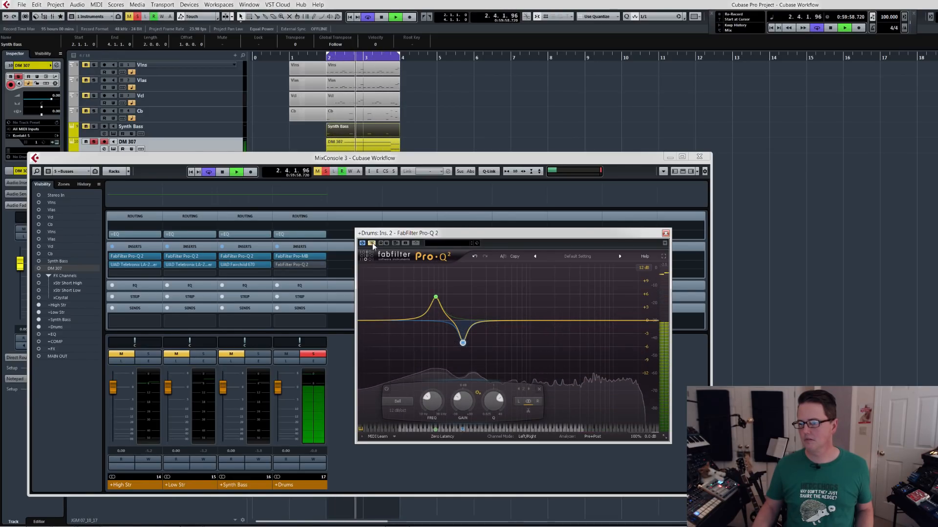
{"action": "left_click", "coordinate": [372, 243]}
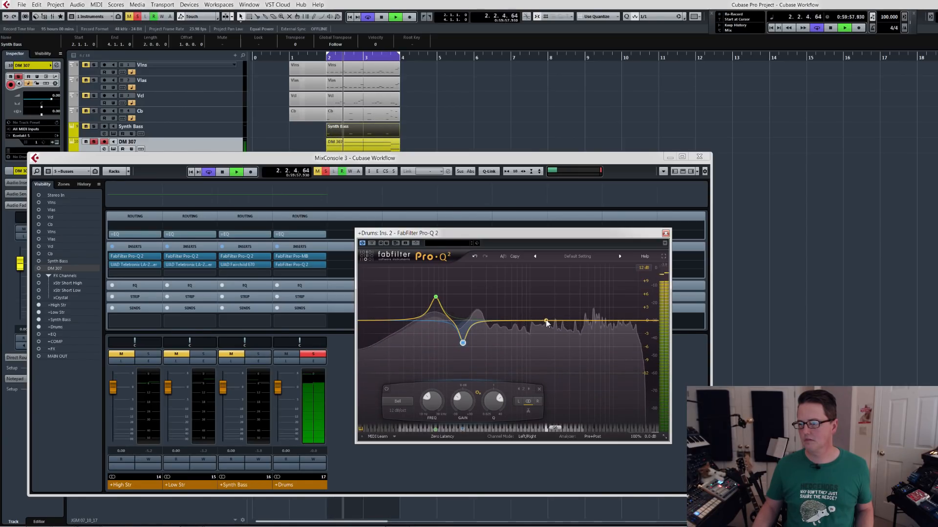
Add a Pro-Q 2 bell cut of about 4.7 dB near 1060 Hz, adjust its Q, stop playback and close the plug-in window.
{"action": "left_click_drag", "start_coordinate": [546, 322], "coordinate": [552, 341]}
{"action": "scroll", "coordinate": [552, 343], "scroll_direction": "up", "scroll_amount": 3}
{"action": "key", "text": "space"}
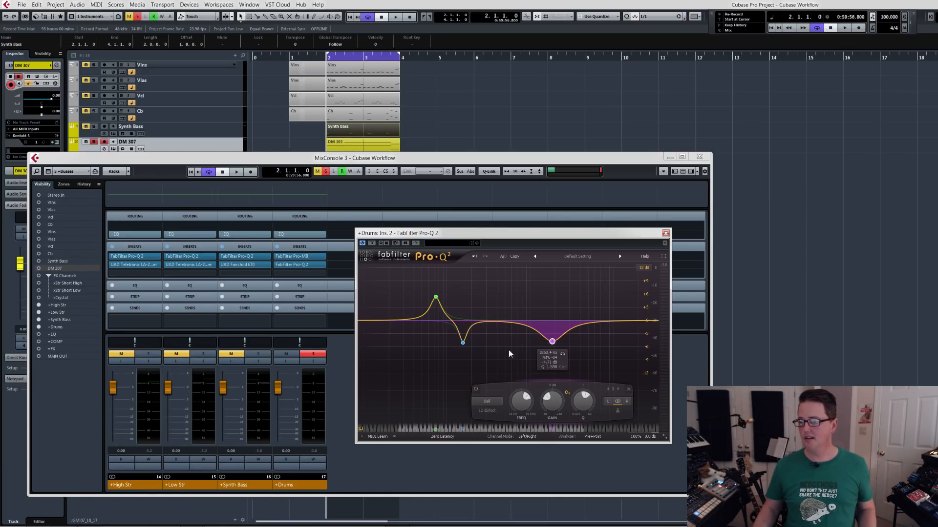
{"action": "left_click", "coordinate": [665, 234]}
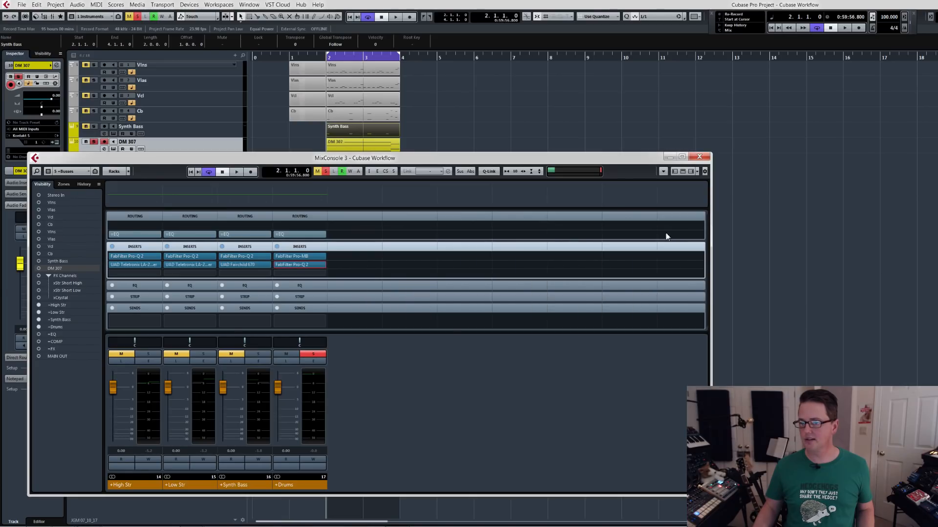
Insert UAD UA 1176LN Rev E in the third insert slot of the +Drums bus and place its window beside the channel strips.
{"action": "left_click", "coordinate": [322, 275]}
{"action": "type", "text": "1176"}
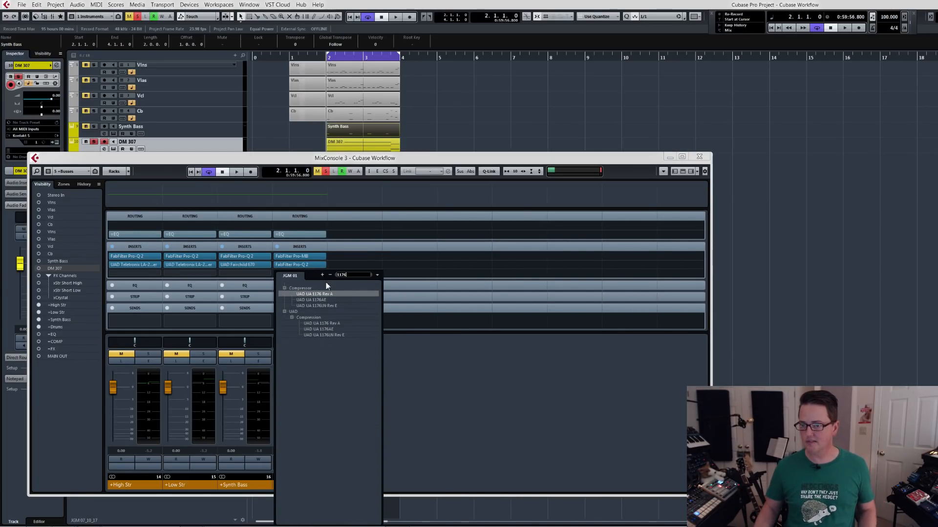
{"action": "left_click", "coordinate": [327, 306]}
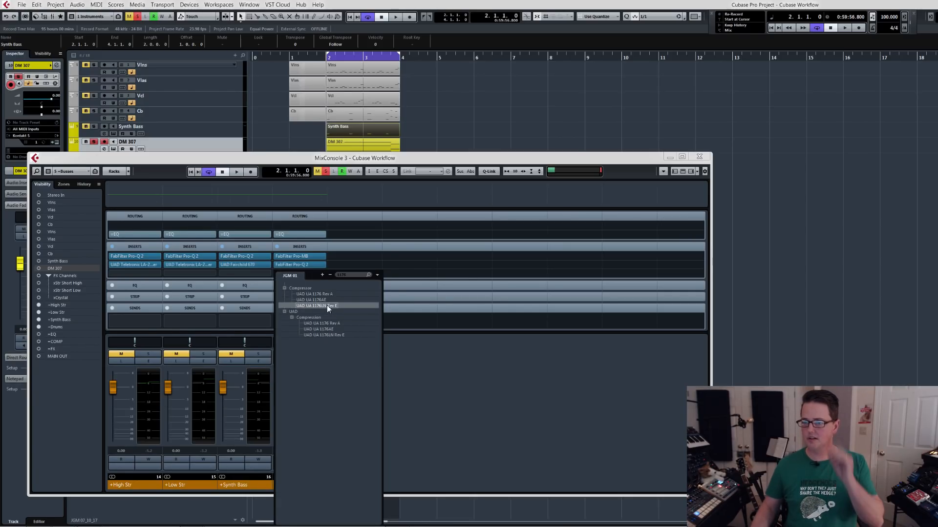
{"action": "left_click_drag", "start_coordinate": [372, 180], "coordinate": [530, 272]}
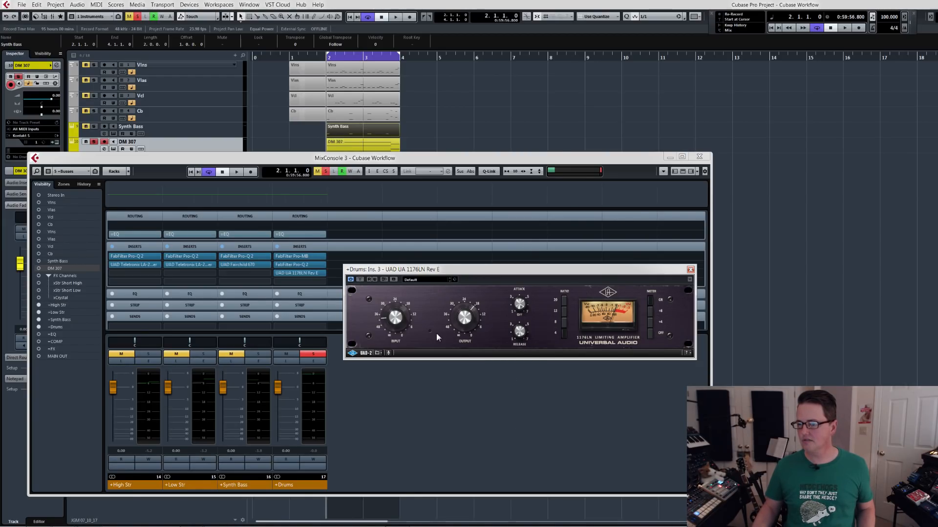
Play the drums, compare them with the 1176LN bypassed and active, and close the plug-in window.
{"action": "key", "text": "space"}
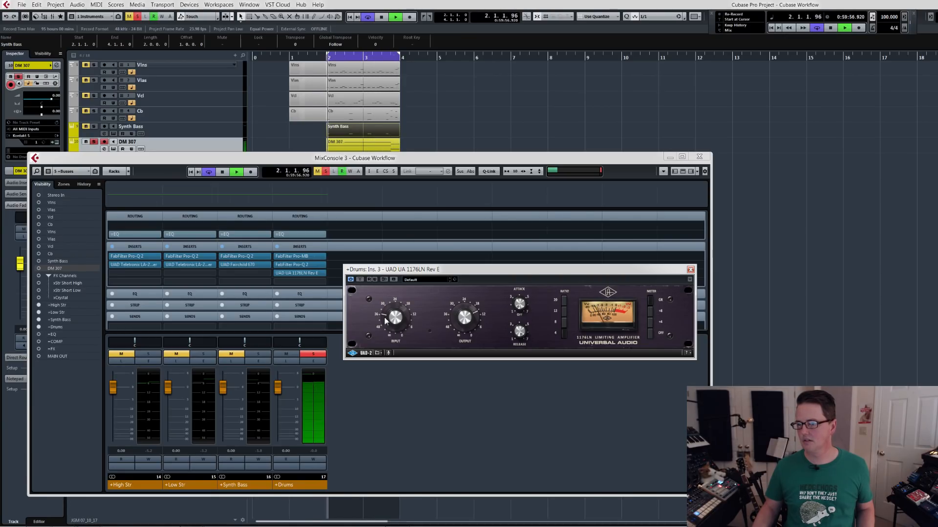
{"action": "left_click", "coordinate": [360, 279]}
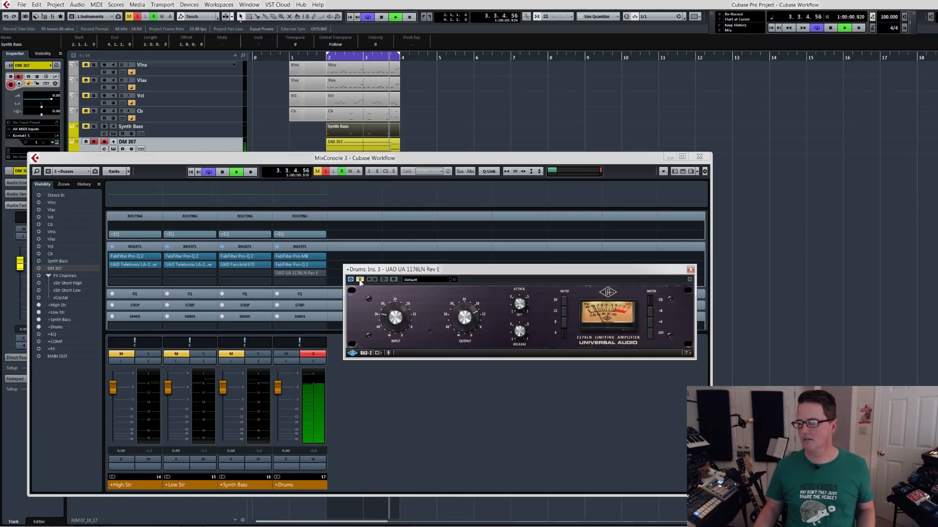
{"action": "left_click", "coordinate": [360, 280]}
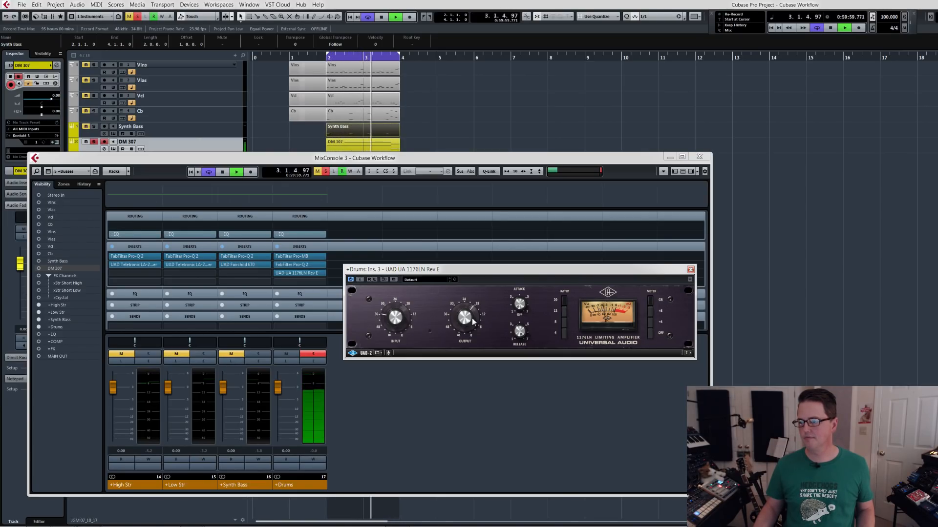
{"action": "left_click", "coordinate": [690, 270]}
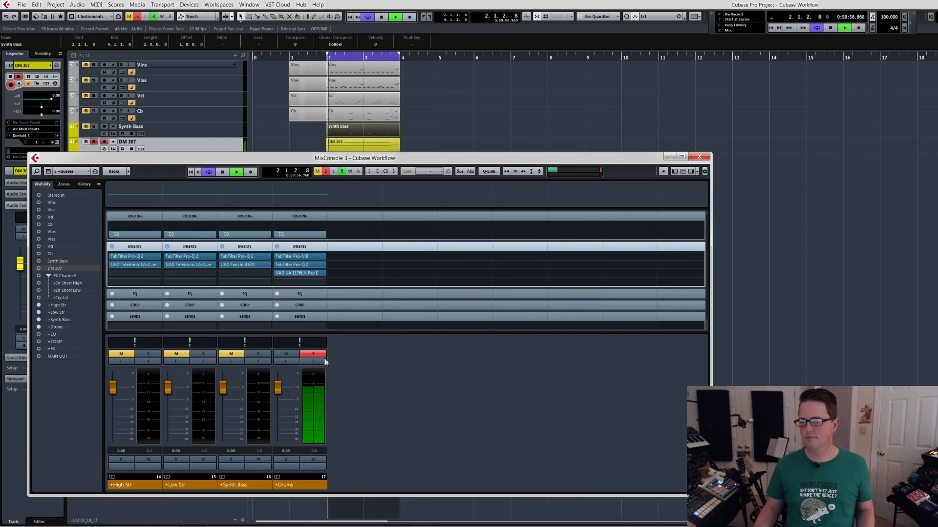
Solo the +Synth Bass bus alongside +Drums, compare the 1176LN bypassed and active in that context, and close its window.
{"action": "left_click", "coordinate": [252, 355]}
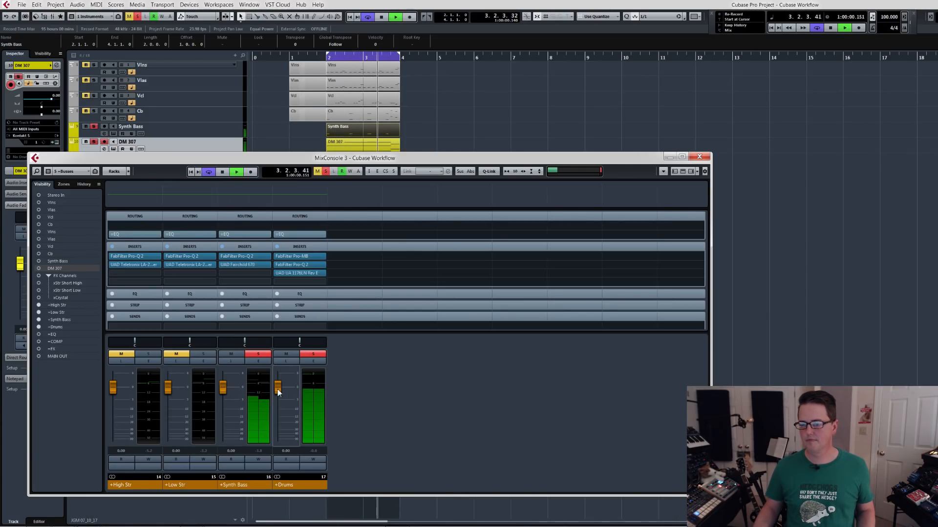
{"action": "left_click", "coordinate": [298, 273]}
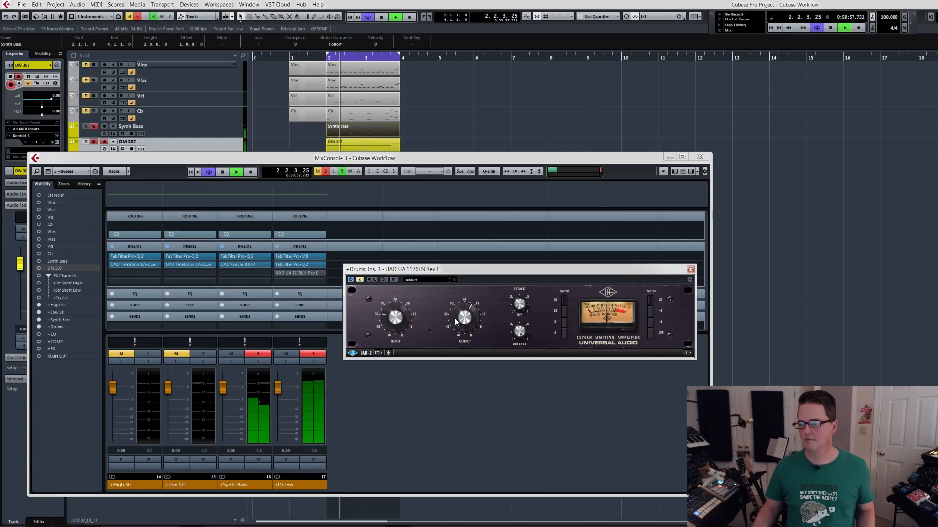
{"action": "left_click", "coordinate": [359, 279]}
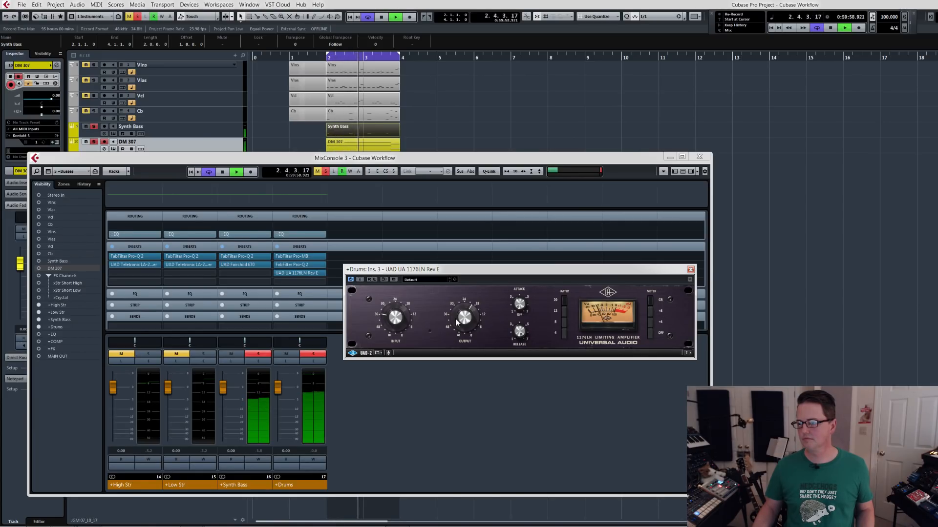
{"action": "left_click", "coordinate": [690, 269]}
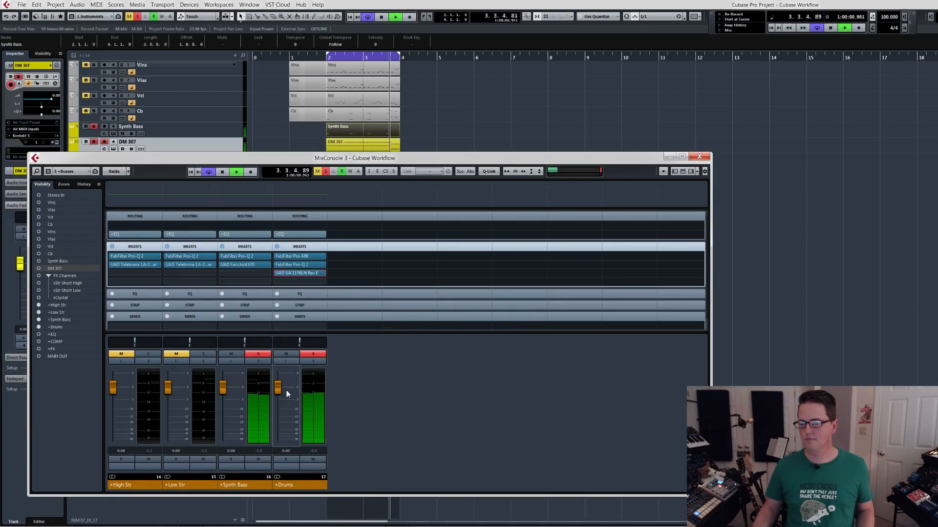
Lower the +Drums bus fader to about -3 dB while auditioning the drums against the synth bass.
{"action": "left_click_drag", "start_coordinate": [278, 388], "coordinate": [277, 394]}
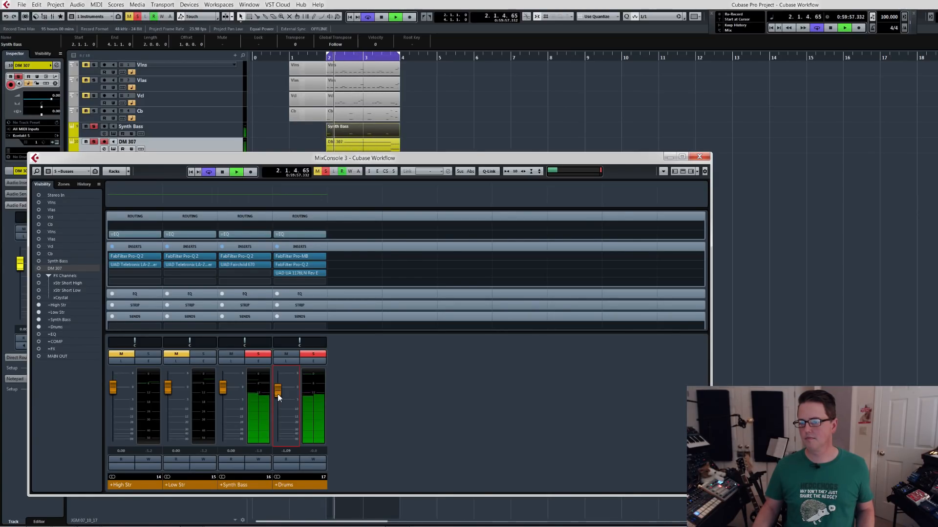
{"action": "key", "text": "space"}
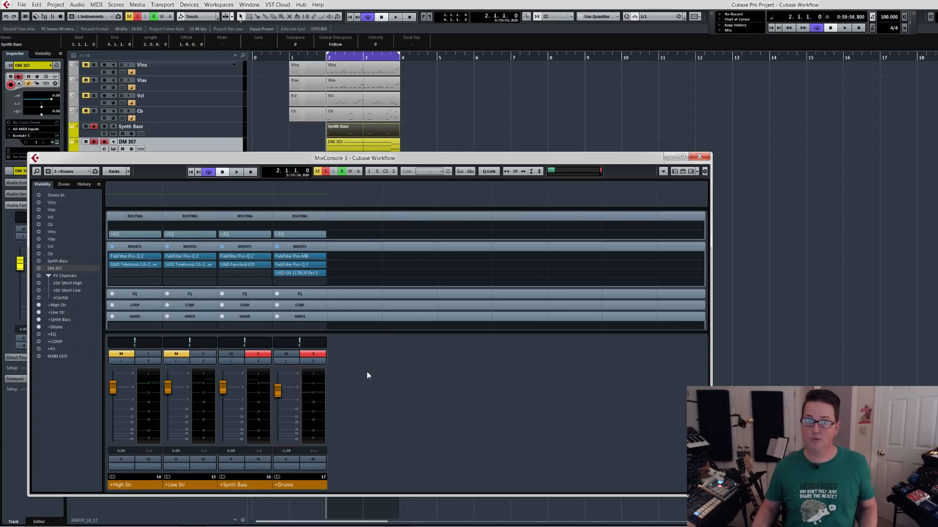
{"action": "key", "text": "space"}
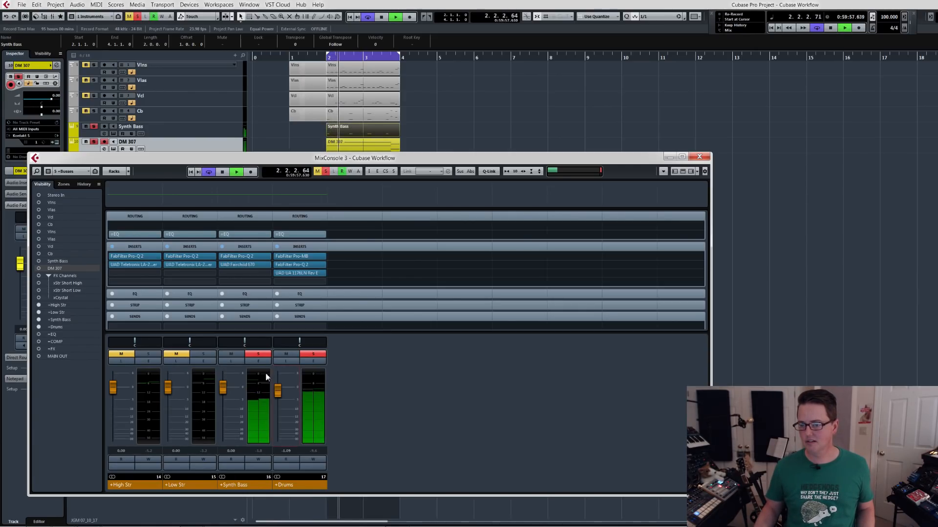
{"action": "left_click_drag", "start_coordinate": [278, 392], "coordinate": [277, 396]}
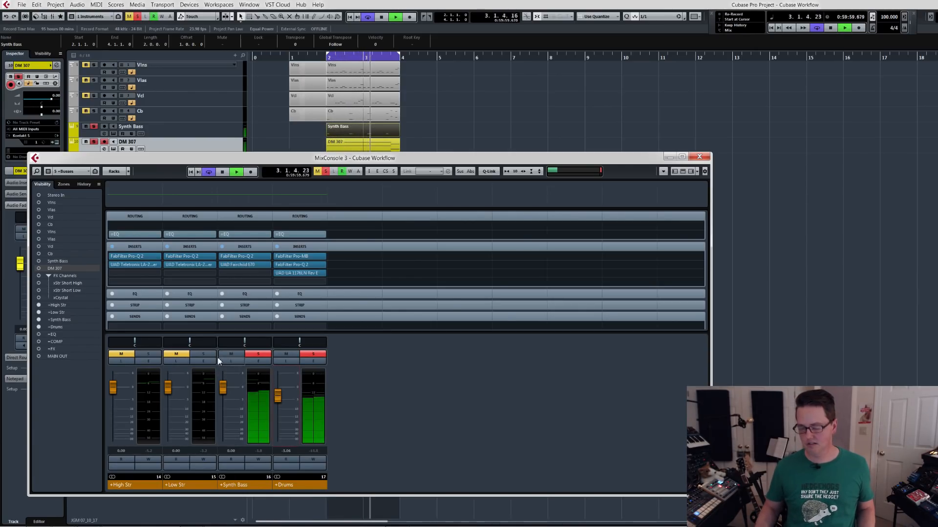
Clear the bus solos and set the +Drums fader to about -0.97 dB while the full mix plays.
{"action": "key", "text": "s"}
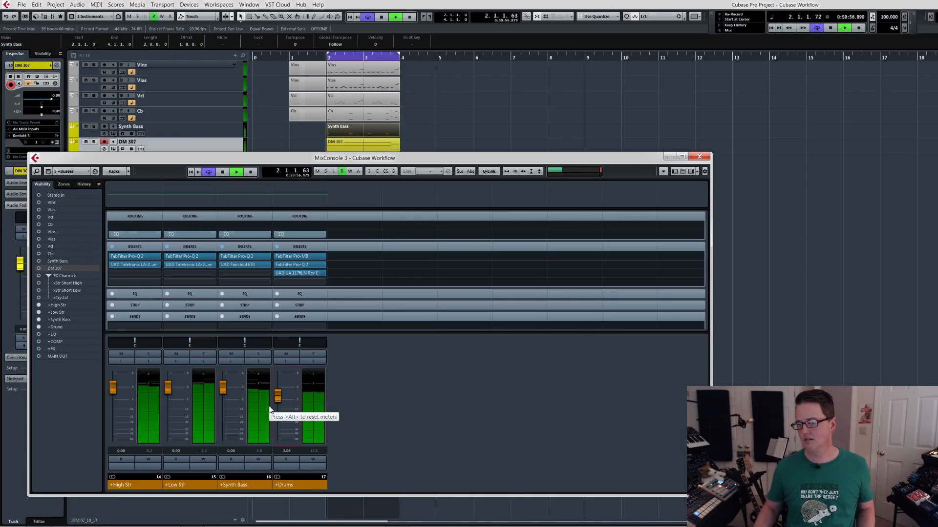
{"action": "left_click_drag", "start_coordinate": [277, 398], "coordinate": [278, 393]}
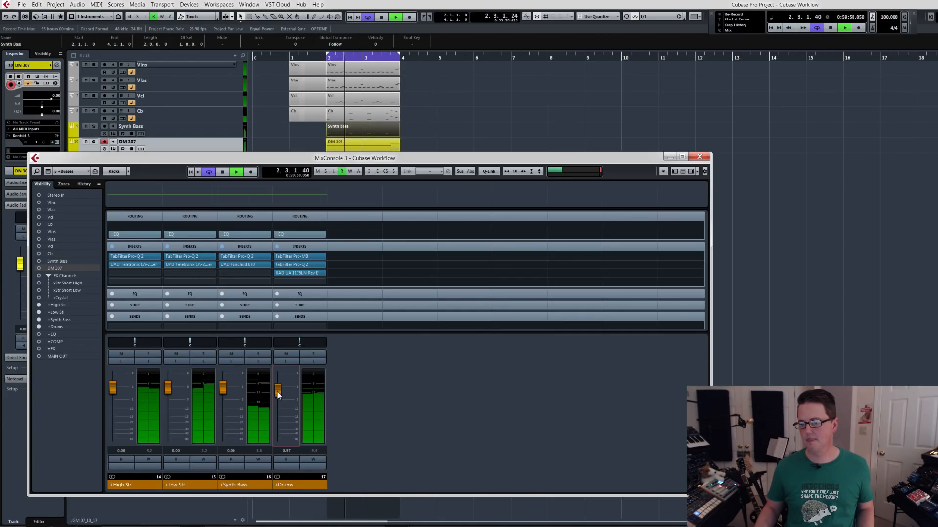
{"action": "key", "text": "space"}
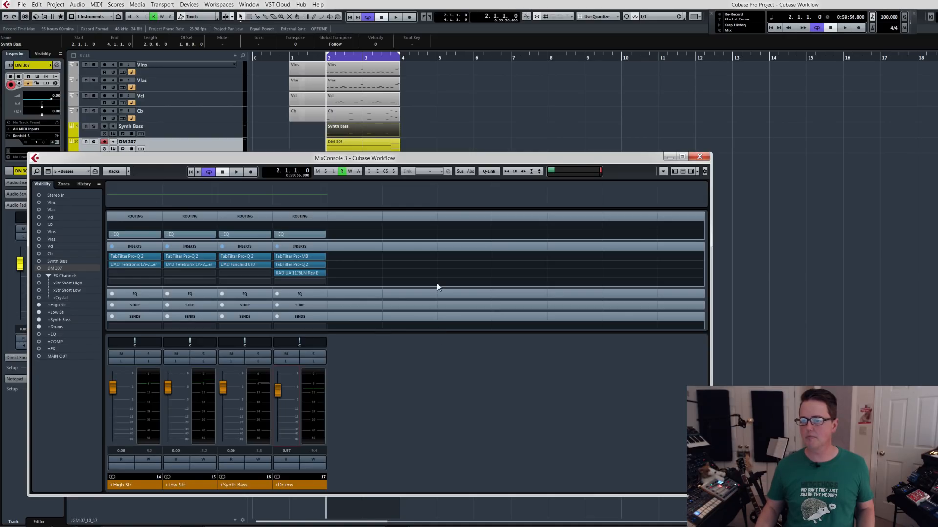
Reset the +Drums bus fader to 0.00 dB during playback of the full mix and stop playback.
{"action": "key", "text": "space"}
{"action": "left_click", "coordinate": [277, 389], "text": "ctrl"}
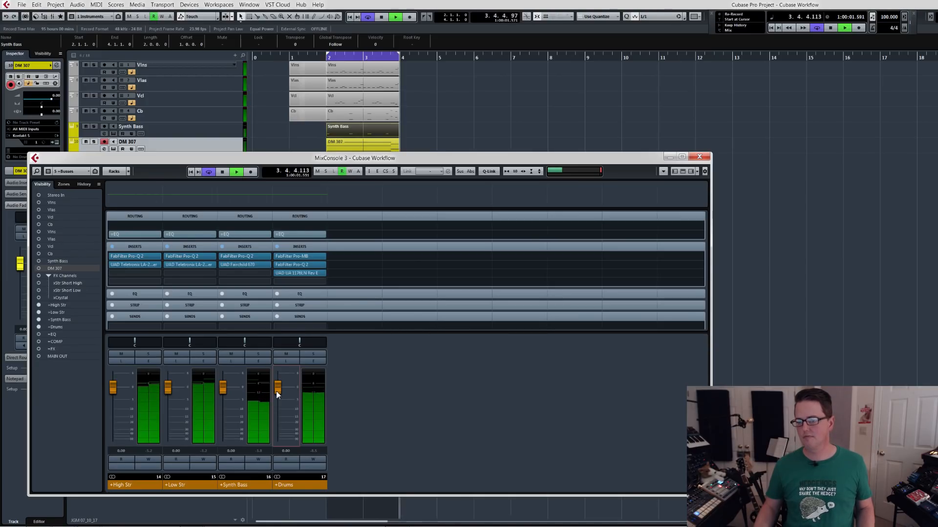
{"action": "key", "text": "space"}
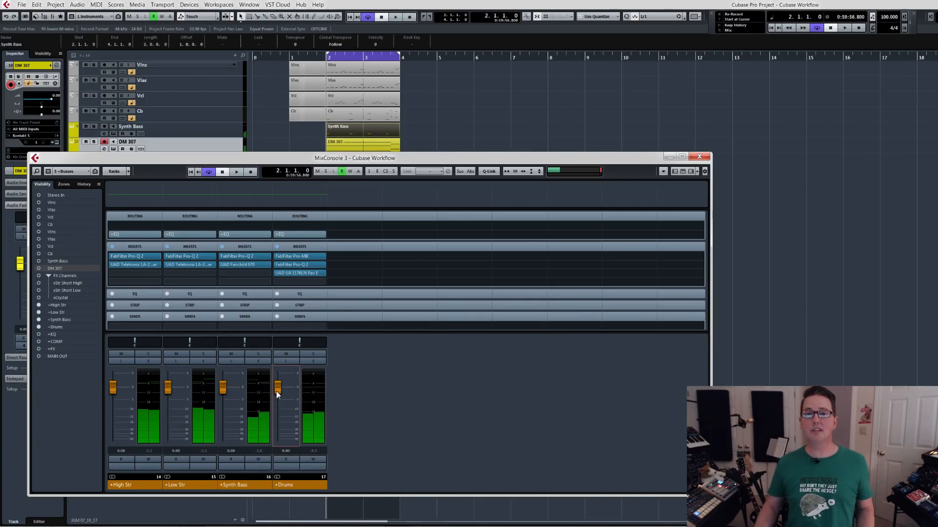
Recall the Master configuration in MixConsole 3, examine the inserts of the +EQ, +COMP and +FX busses, and close the mixer.
{"action": "left_click", "coordinate": [699, 158]}
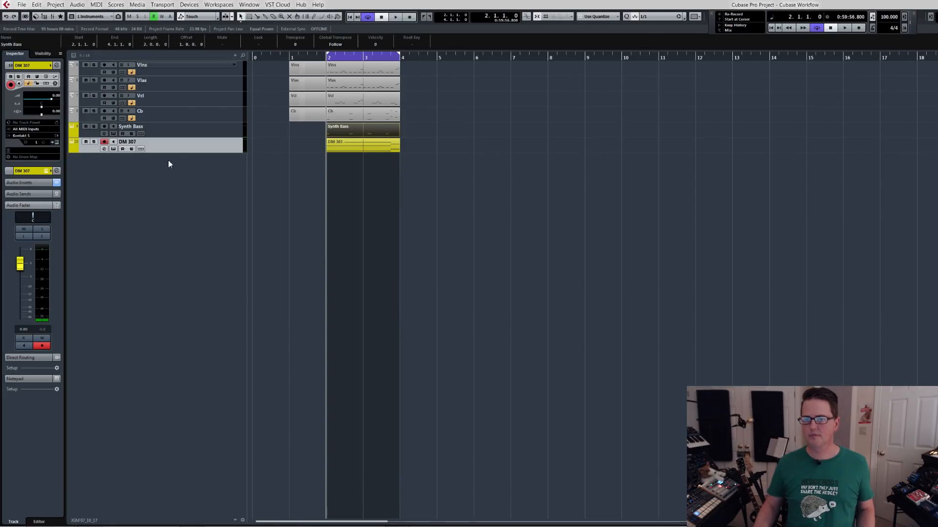
{"action": "key", "text": "F3"}
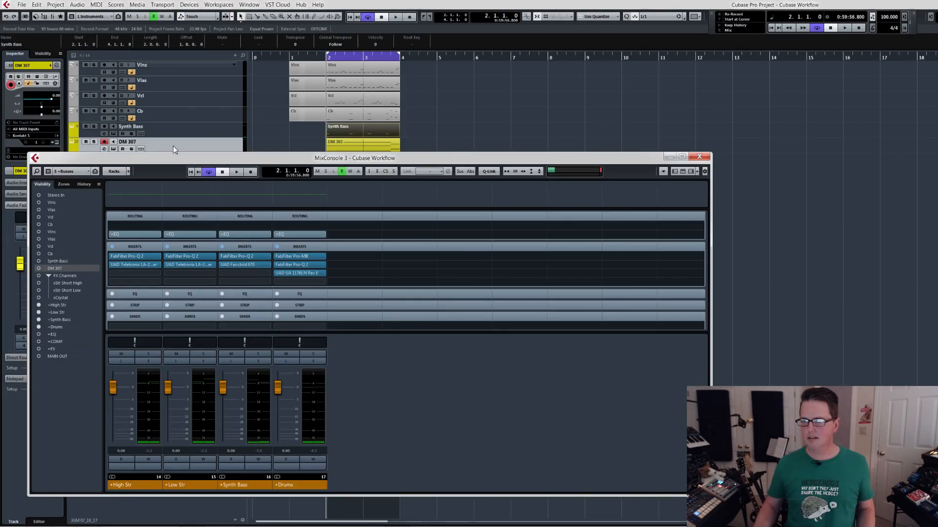
{"action": "left_click", "coordinate": [67, 172]}
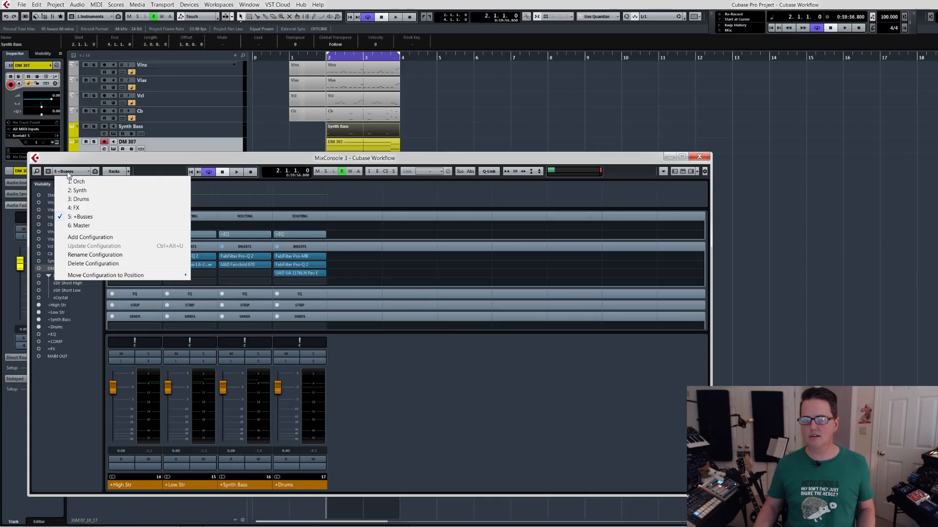
{"action": "left_click", "coordinate": [79, 225]}
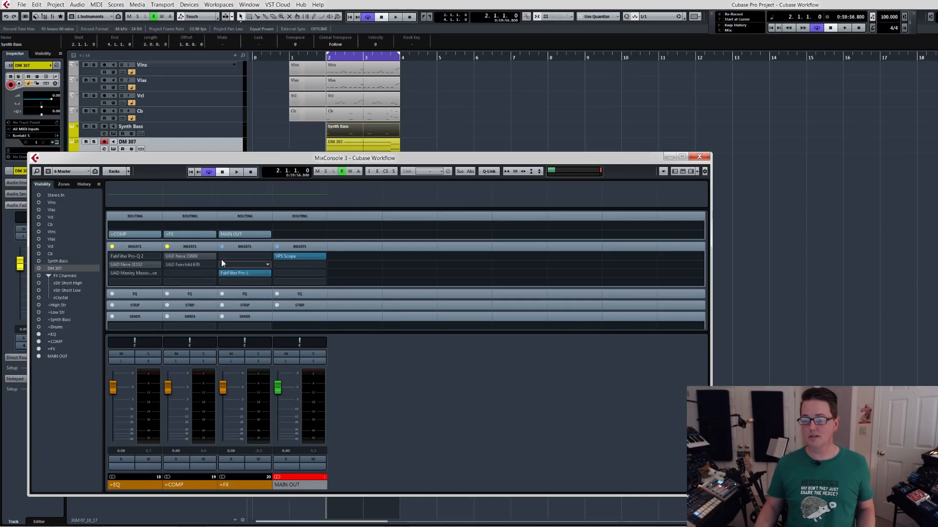
{"action": "left_click", "coordinate": [698, 157]}
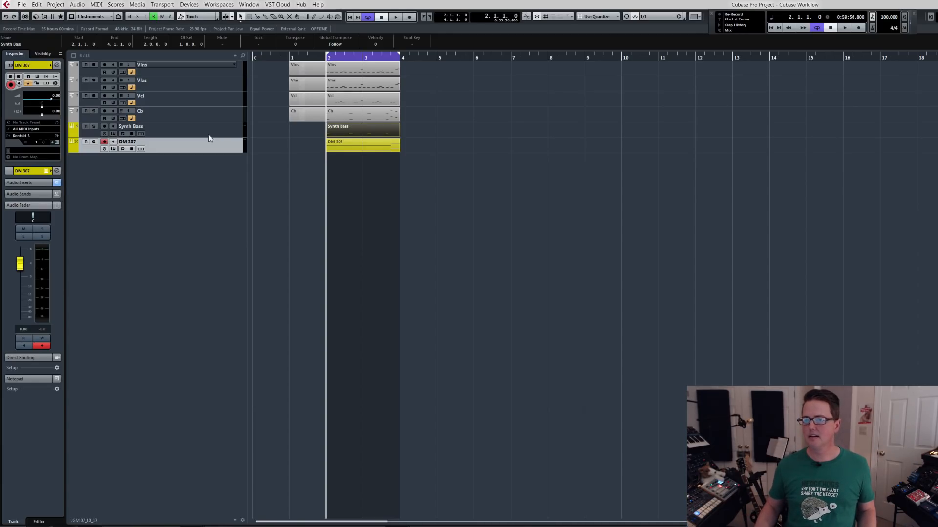
Step through the Vlns, Synth Bass and DM 307 tracks in the project and select the DM 307 part.
{"action": "left_click", "coordinate": [184, 72]}
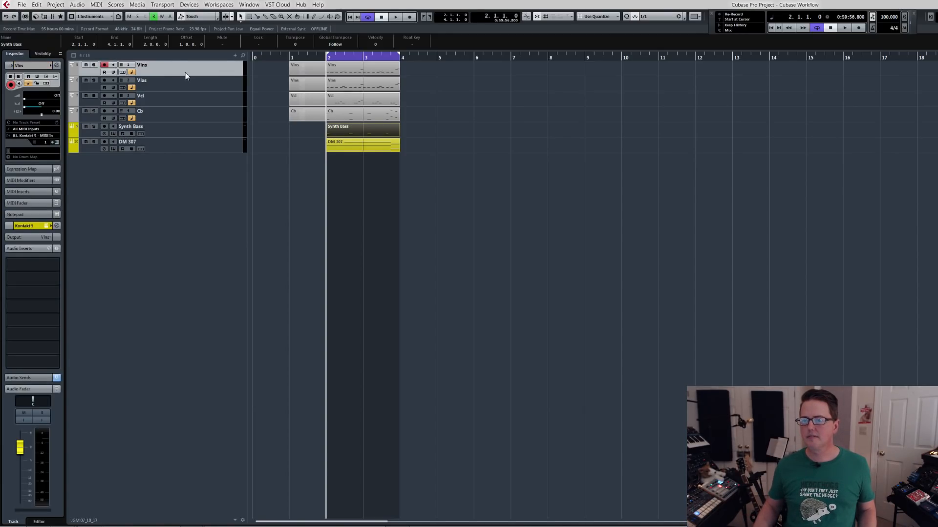
{"action": "left_click", "coordinate": [181, 131]}
{"action": "left_click", "coordinate": [182, 148]}
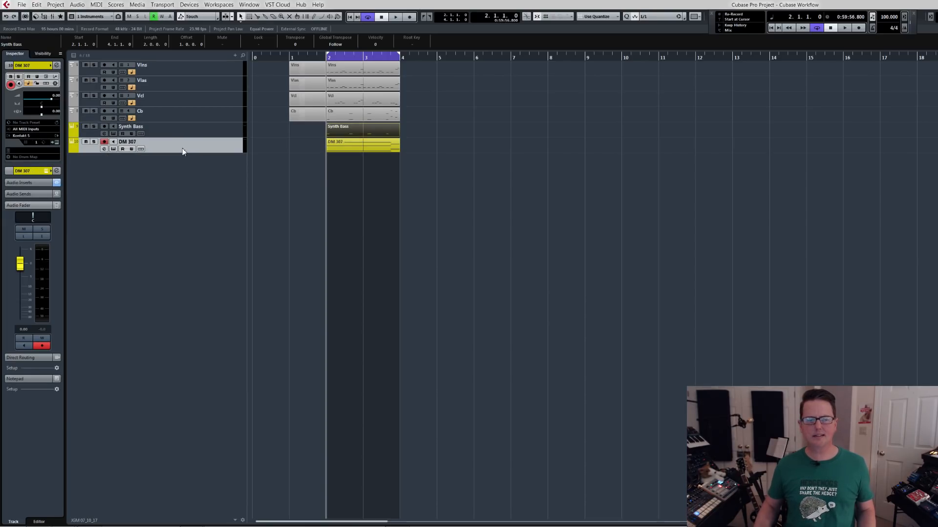
{"action": "left_click", "coordinate": [356, 145]}
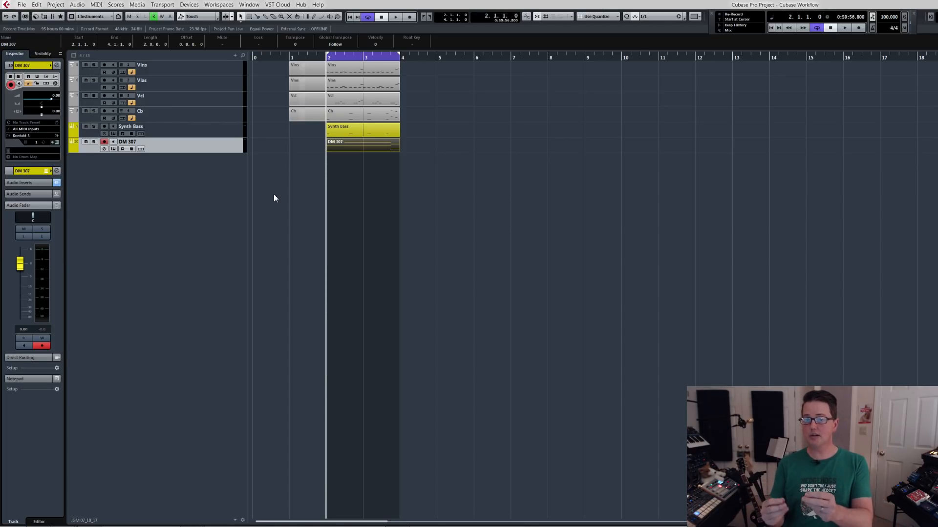
{"action": "left_click", "coordinate": [93, 18]}
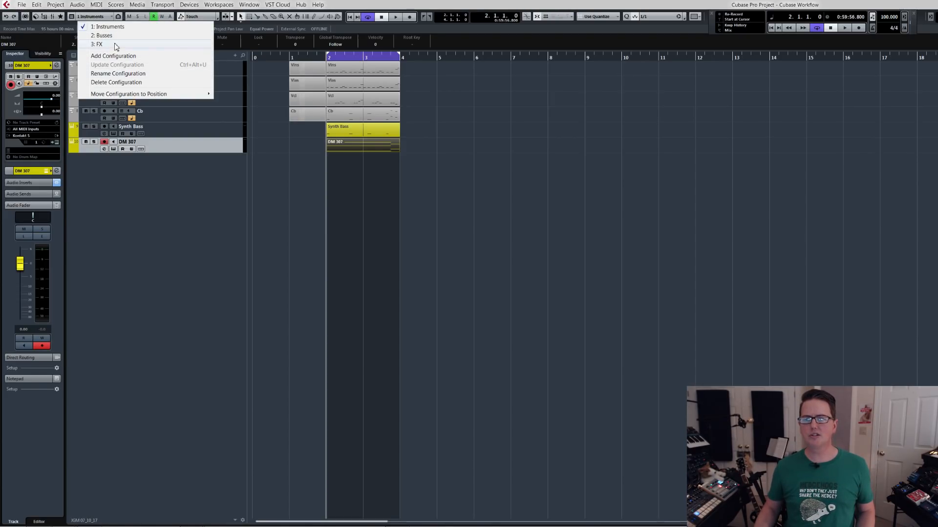
{"action": "left_click", "coordinate": [96, 12]}
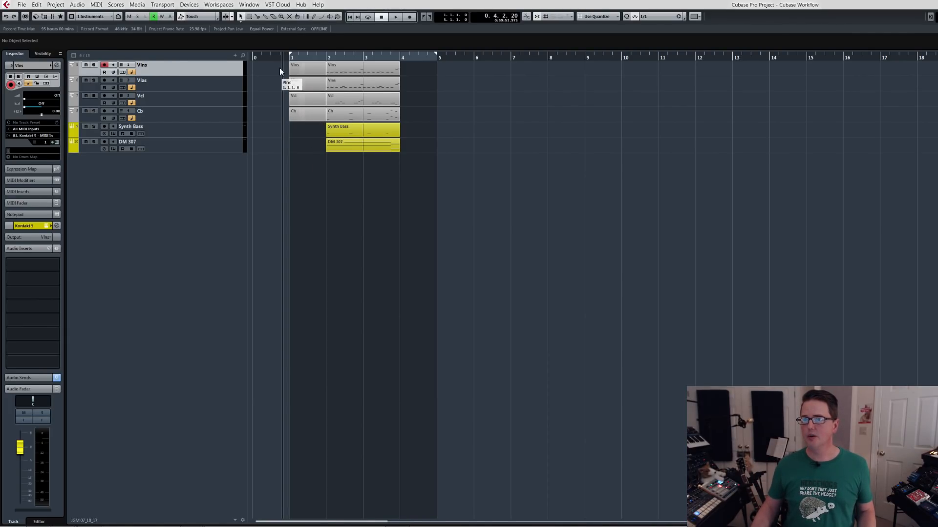
Select all string, Synth Bass and DM 307 parts, set the locators around them and extend the right locator to bar 5.
{"action": "left_click_drag", "start_coordinate": [277, 62], "coordinate": [406, 153]}
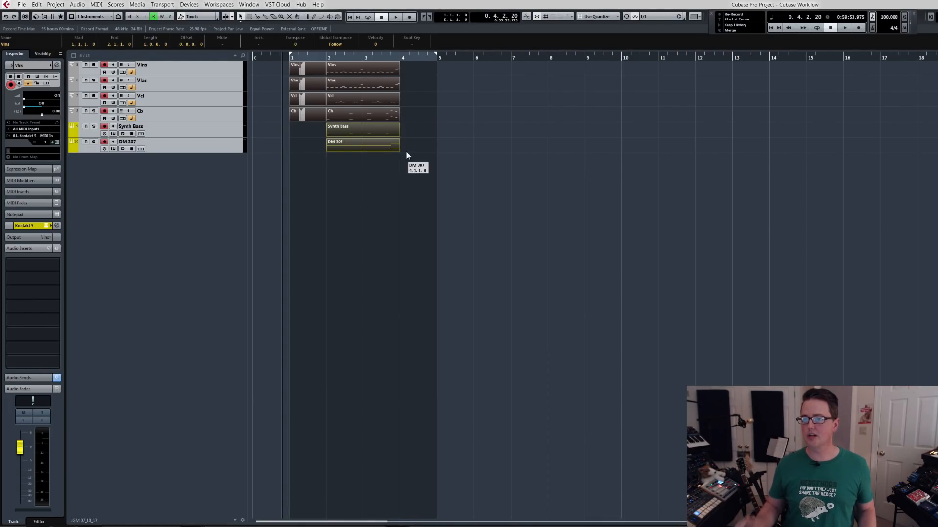
{"action": "key", "text": "p"}
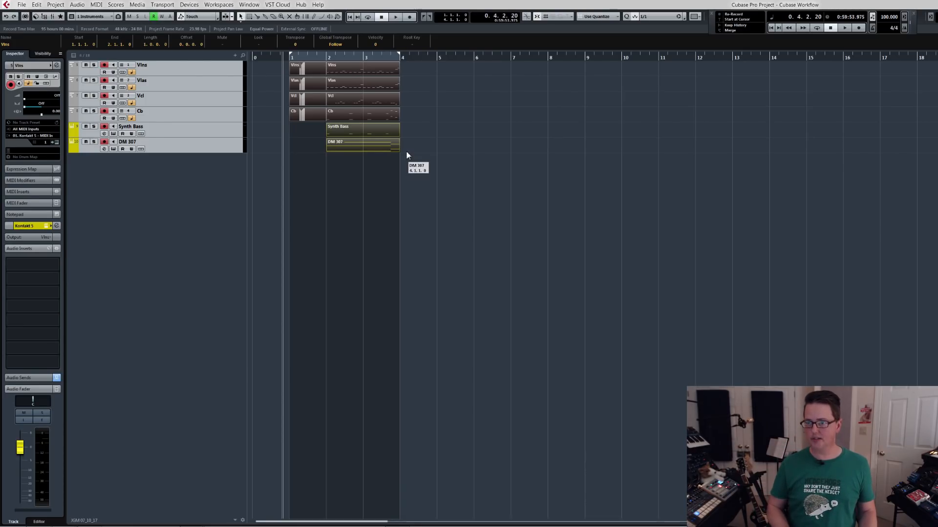
{"action": "left_click_drag", "start_coordinate": [400, 56], "coordinate": [434, 55]}
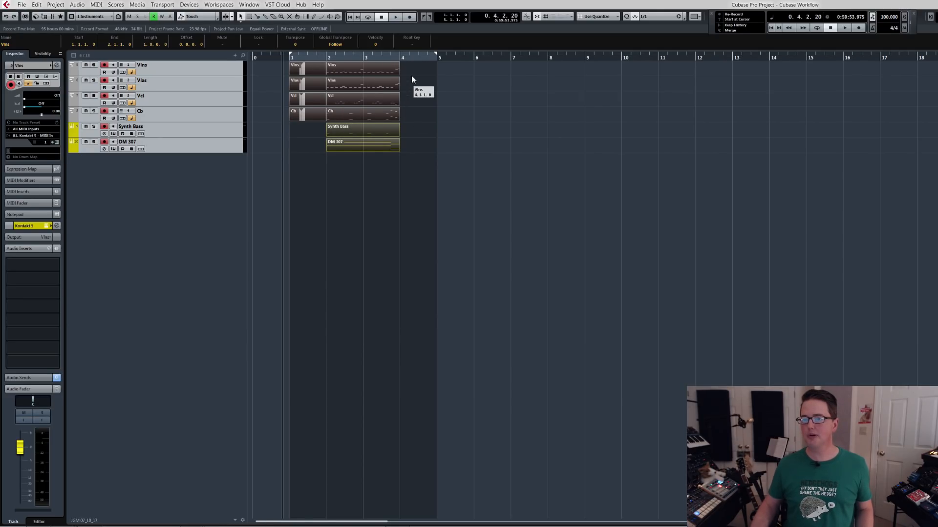
Open Export Audio Mixdown, with Channel Batch Export off, and filter the channel list by "+".
{"action": "key", "text": "ctrl+shift+e"}
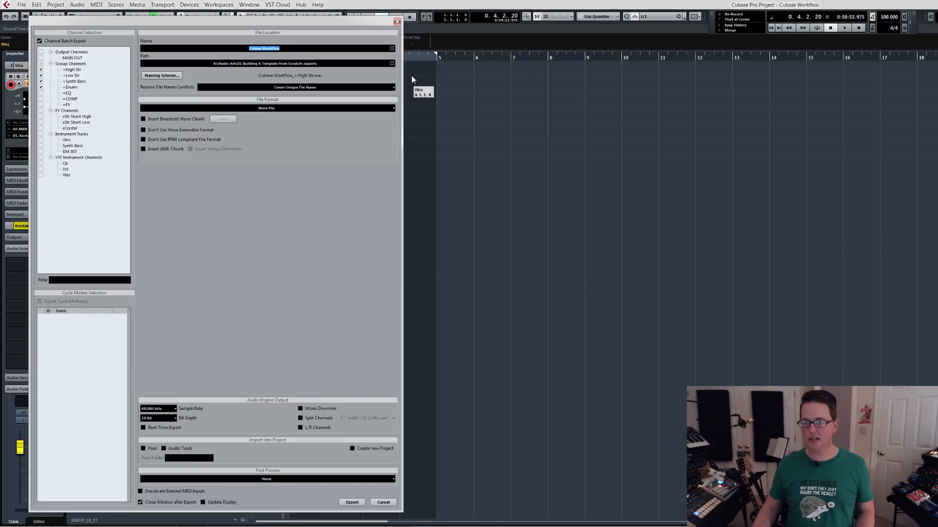
{"action": "left_click_drag", "start_coordinate": [250, 22], "coordinate": [238, 17]}
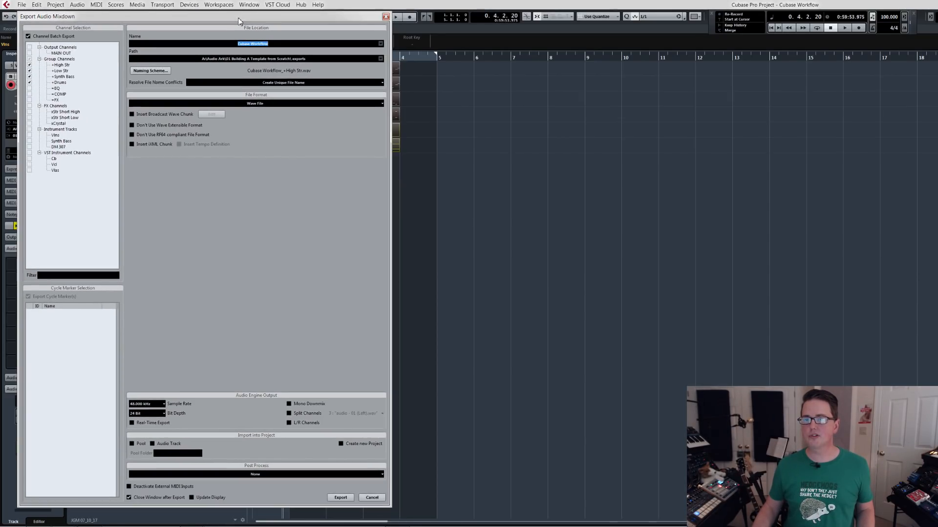
{"action": "left_click", "coordinate": [28, 36]}
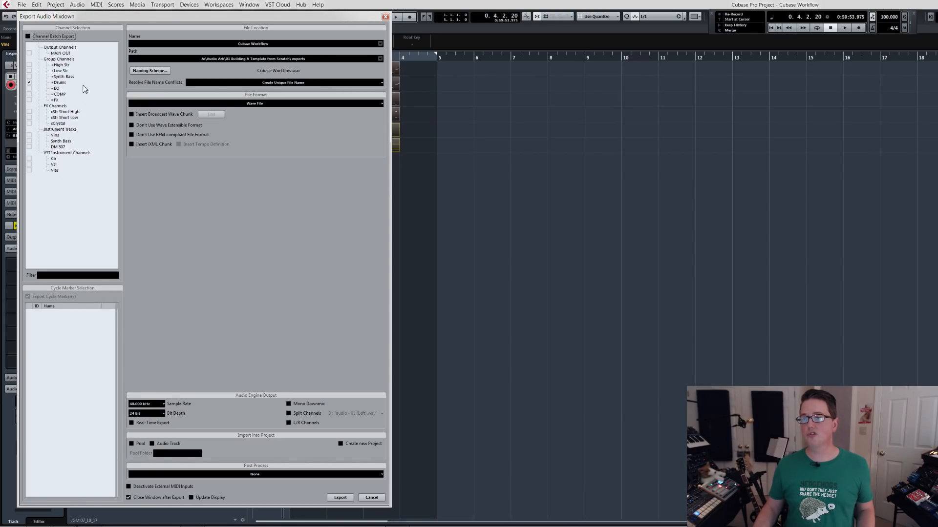
{"action": "left_click", "coordinate": [72, 278]}
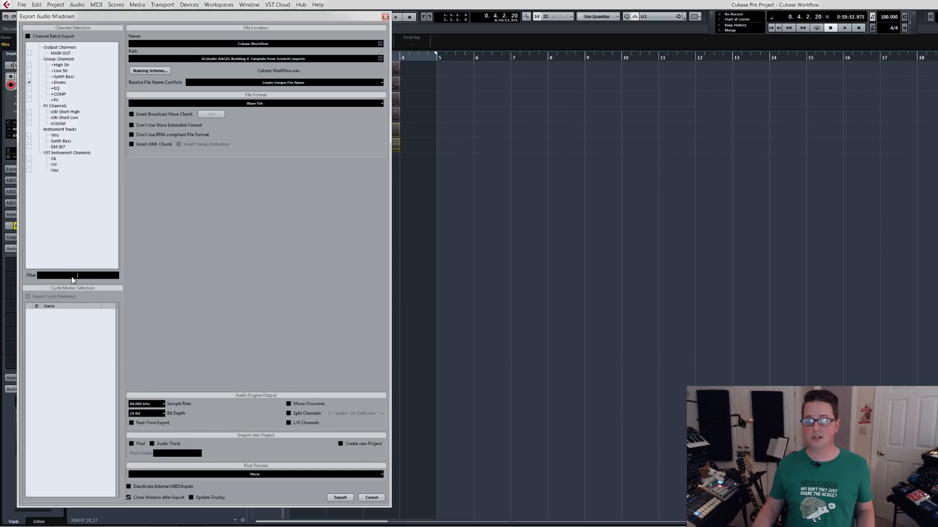
{"action": "type", "text": "+"}
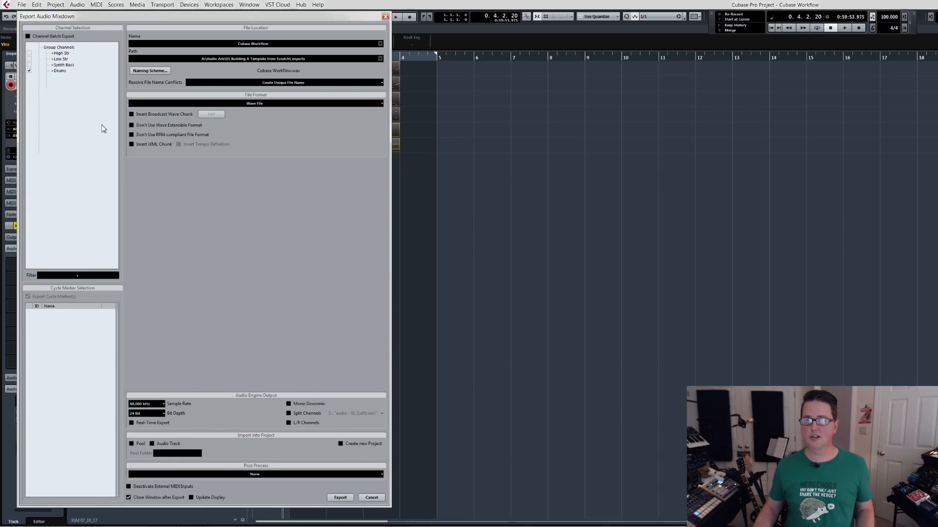
Enable Channel Batch Export and include the High Str, Low Str, Synth Bass and Drums group channels.
{"action": "left_click", "coordinate": [28, 36]}
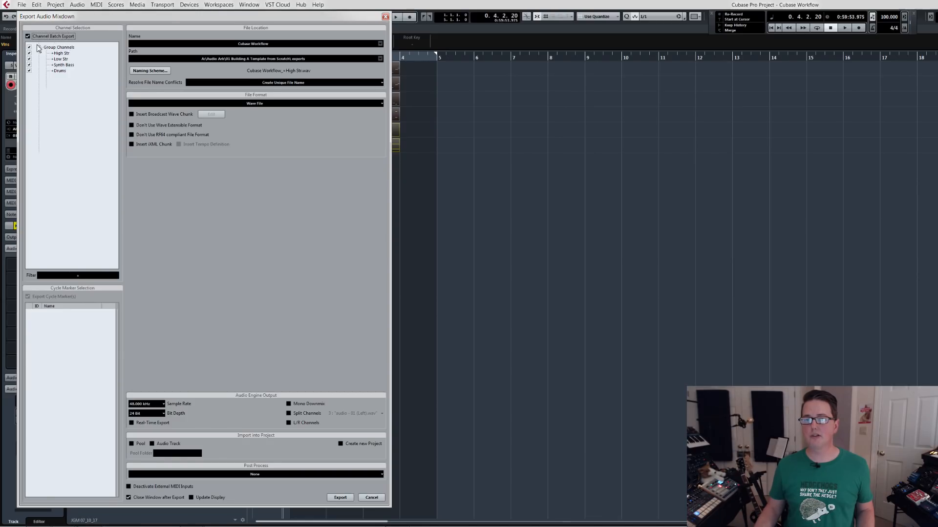
{"action": "left_click", "coordinate": [29, 47]}
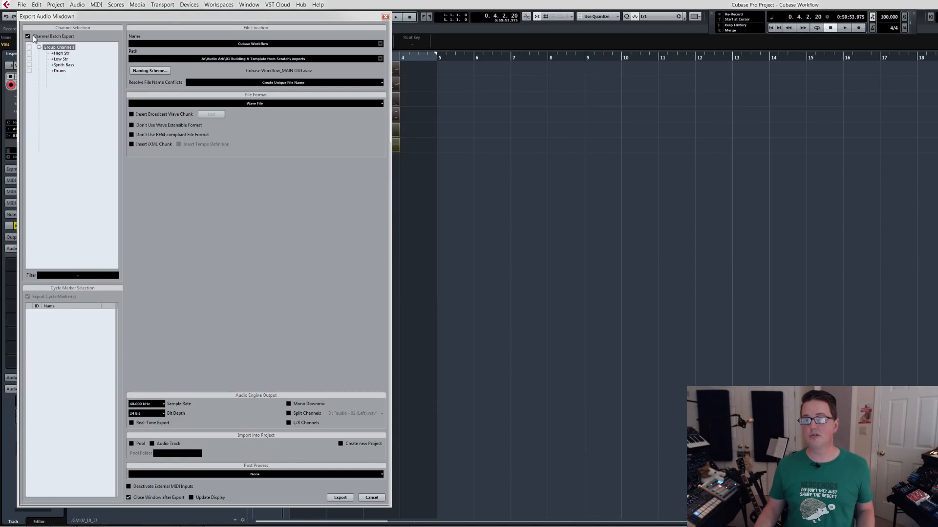
{"action": "left_click", "coordinate": [29, 48]}
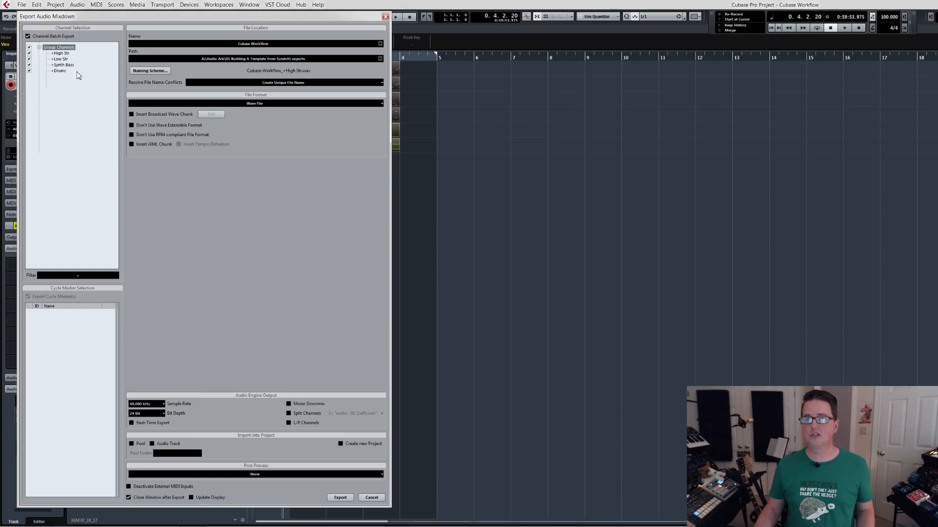
Change the channel filter to show the EQ, COMP and FX busses and exclude the High Str, Low Str, Synth Bass and Drums busses.
{"action": "left_click", "coordinate": [85, 276]}
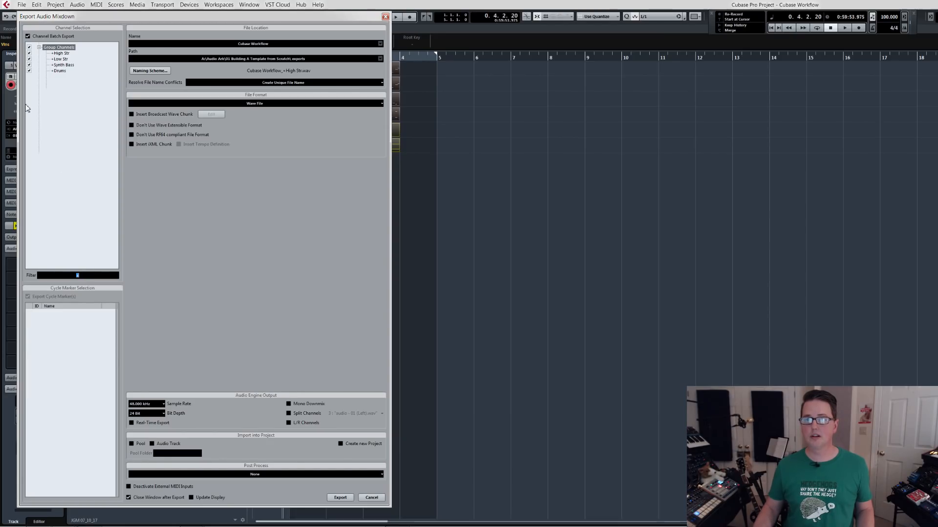
{"action": "left_click", "coordinate": [88, 275]}
{"action": "key", "text": "BackSpace"}
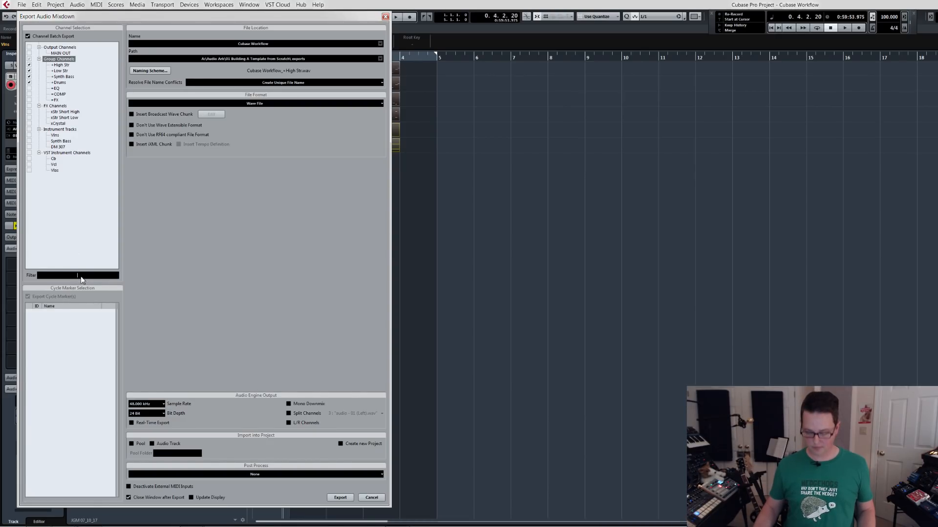
{"action": "type", "text": "+"}
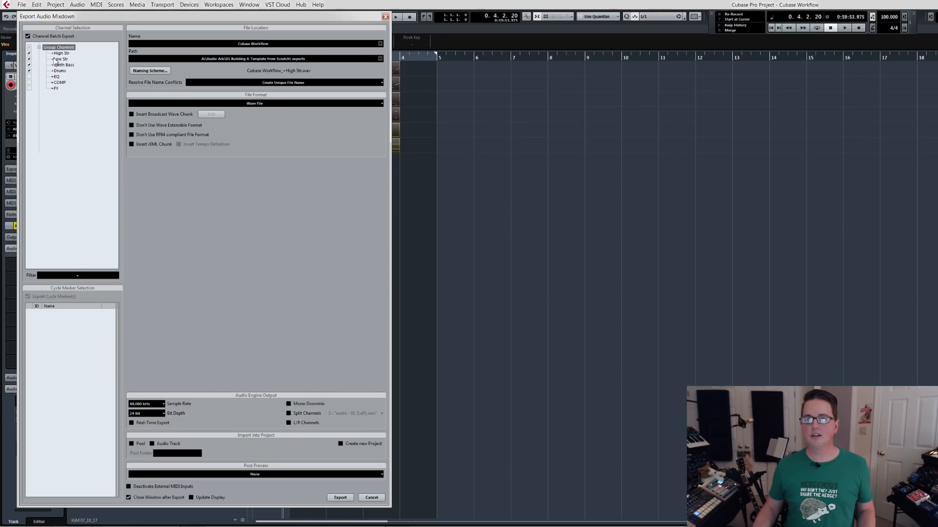
{"action": "left_click", "coordinate": [30, 60]}
{"action": "left_click", "coordinate": [30, 59]}
{"action": "left_click", "coordinate": [30, 54]}
{"action": "left_click", "coordinate": [30, 53]}
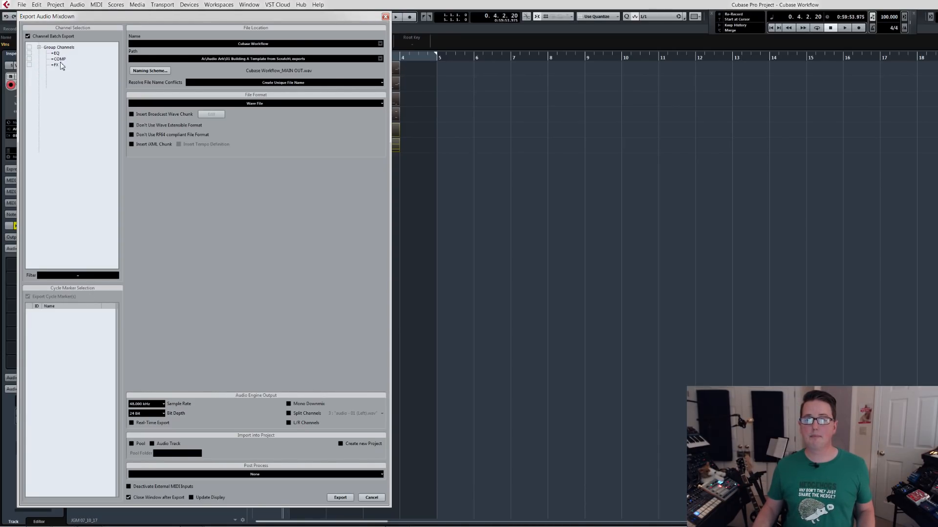
Filter the export channels by "+" again and include all four matching group busses.
{"action": "left_click", "coordinate": [91, 275]}
{"action": "key", "text": "BackSpace"}
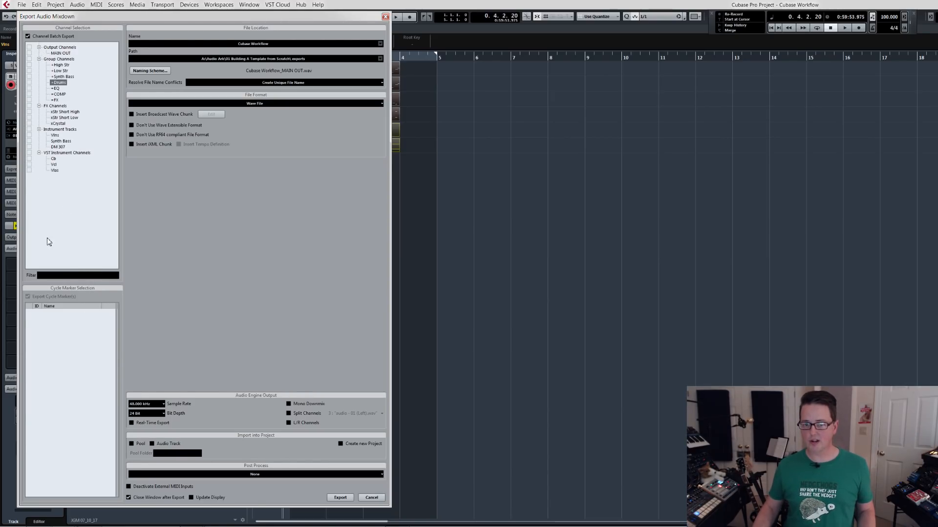
{"action": "type", "text": "+"}
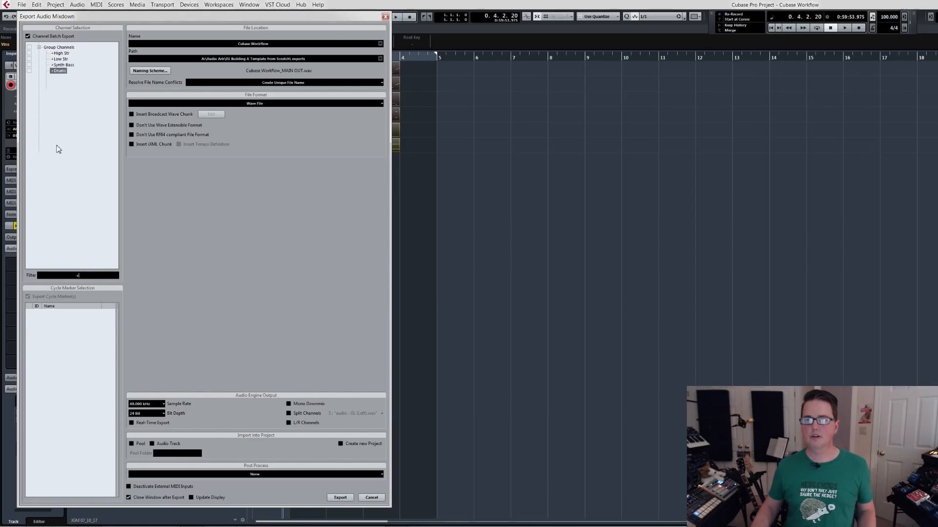
{"action": "left_click", "coordinate": [29, 48]}
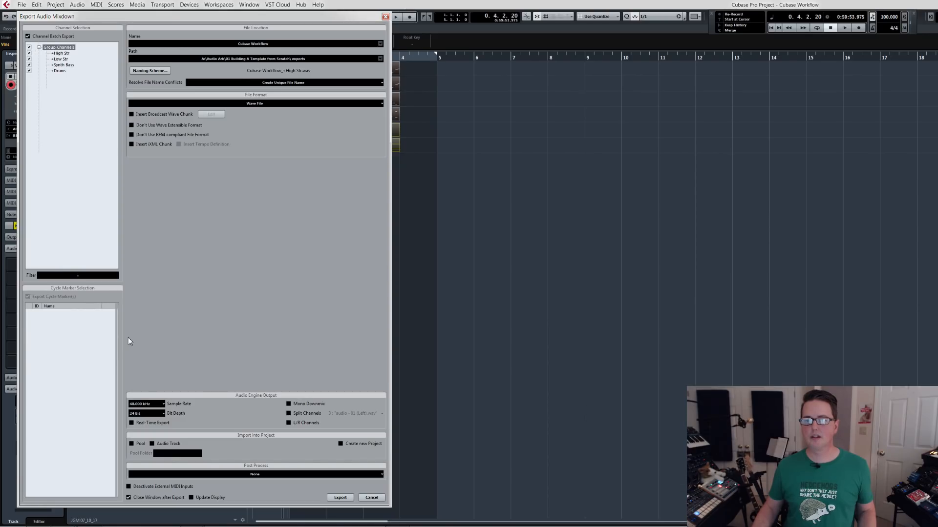
Clear the channel filter, add the MAIN OUT channel to the selected busses and export the batch mixdown.
{"action": "double_click", "coordinate": [84, 279]}
{"action": "key", "text": "BackSpace"}
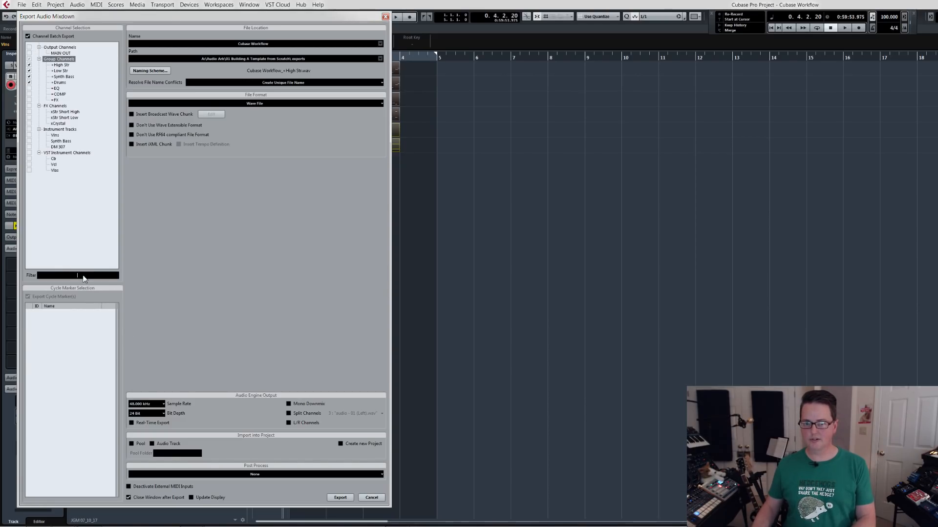
{"action": "left_click", "coordinate": [29, 53]}
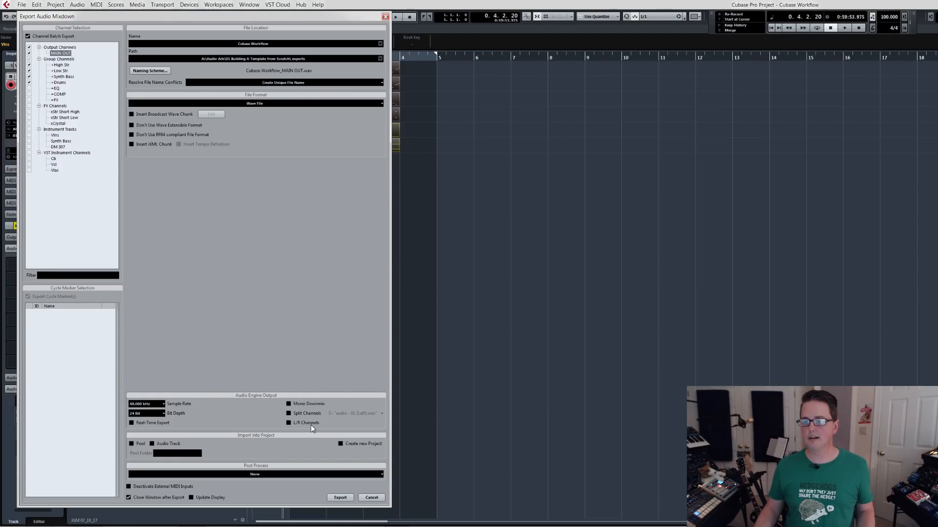
{"action": "left_click", "coordinate": [341, 498]}
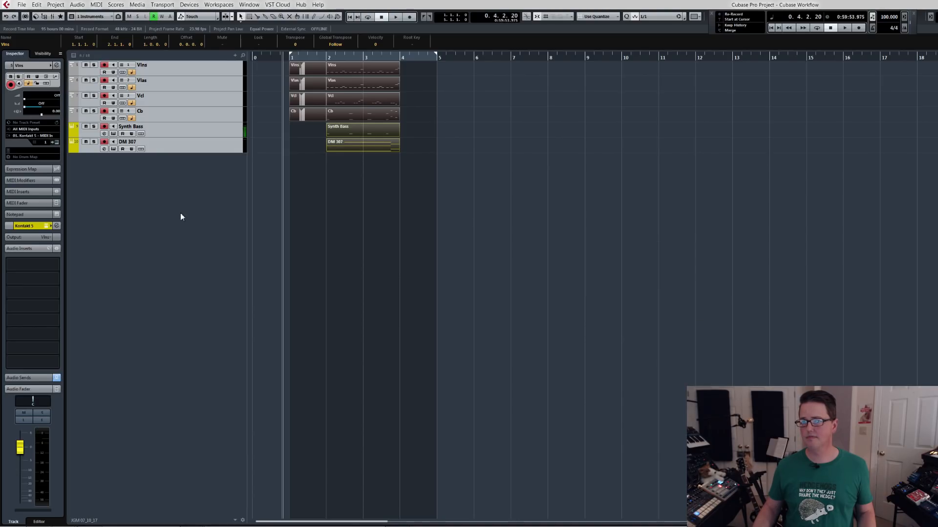
Switch to the exports folder in the file manager, examine the exported WAV stems and return to the Cubase project.
{"action": "key", "text": "super+2"}
{"action": "key", "text": "super+2"}
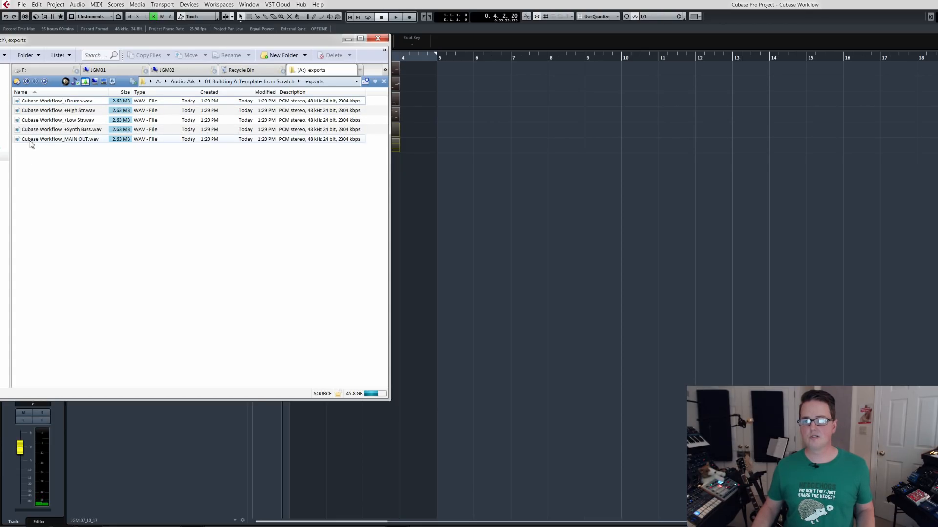
{"action": "mouse_move", "coordinate": [67, 144]}
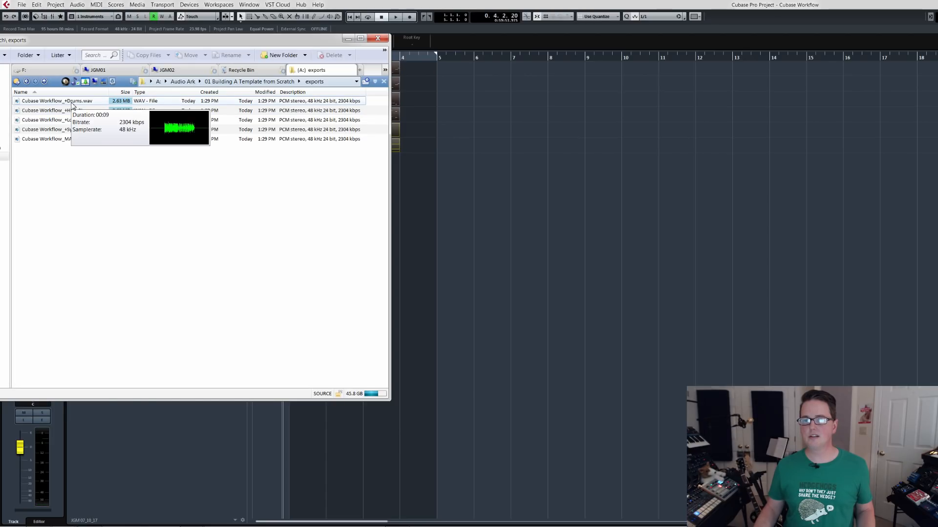
{"action": "mouse_move", "coordinate": [76, 113]}
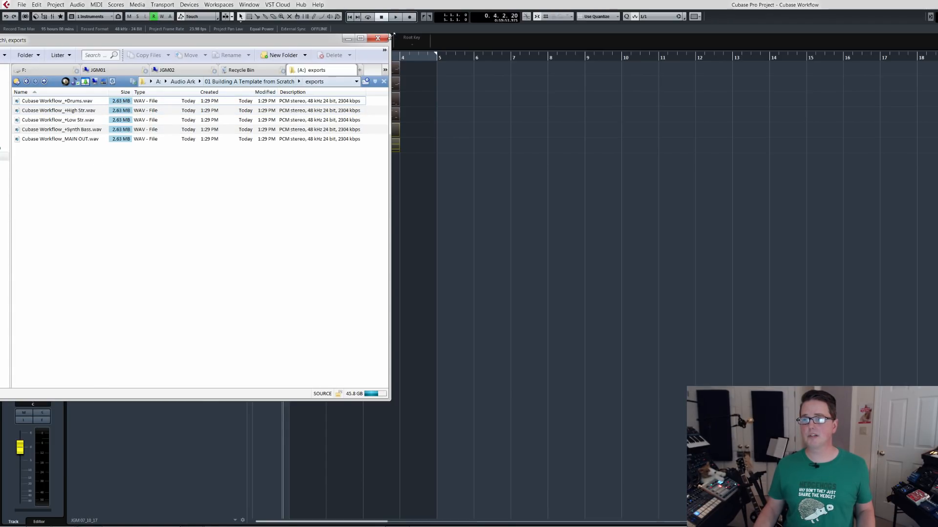
{"action": "left_click", "coordinate": [399, 8]}
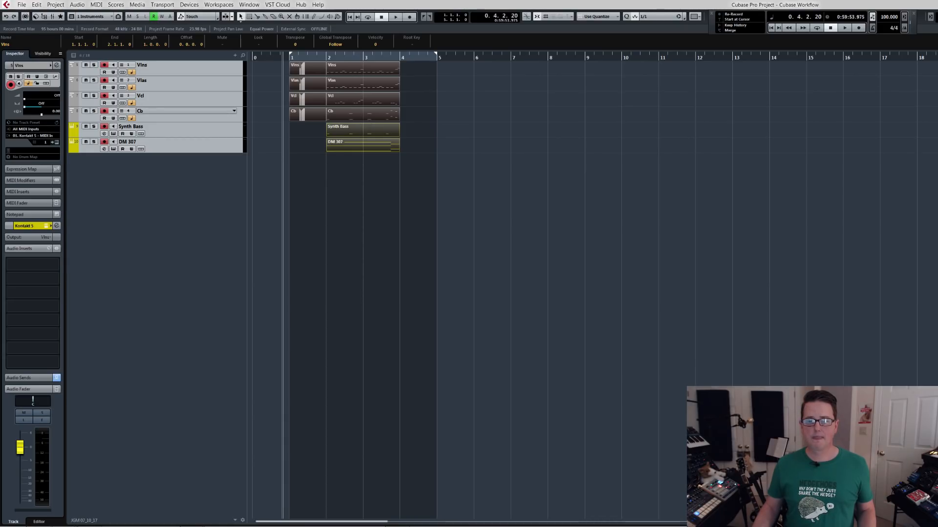
{"action": "key", "text": "F2"}
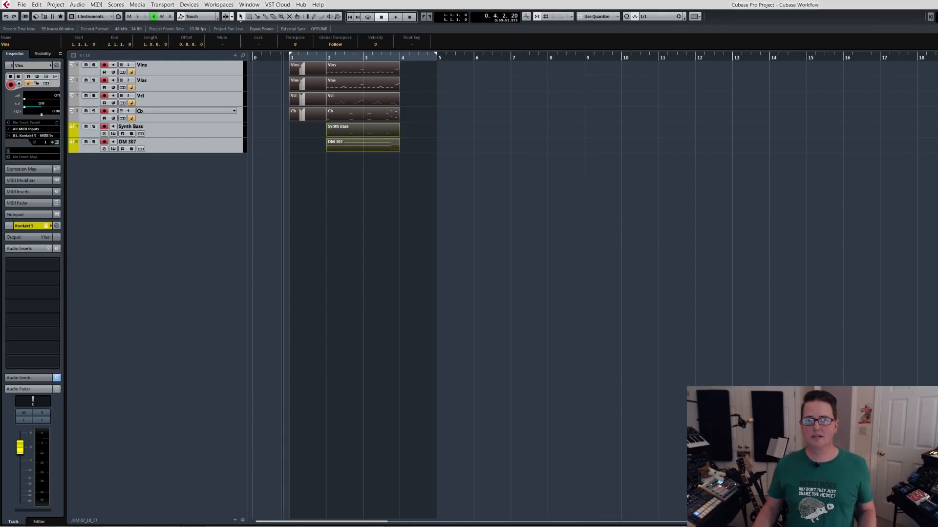